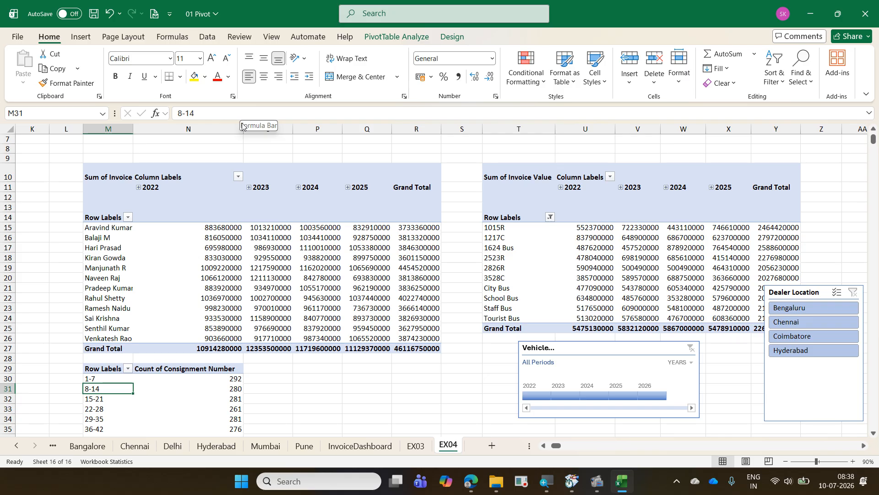
- Go to cell A1 of the PivotZone sheet
key(ctrl+Page_Up)
key(ctrl+Page_Up)
key(ctrl+Page_Up)
key(ctrl+Page_Up)
key(ctrl+Page_Up)
key(ctrl+Page_Up)
key(ctrl+Page_Up)
key(ctrl+Page_Up)
key(ctrl+Page_Up)
key(ctrl+Page_Up)
key(ctrl+Page_Up)
key(ctrl+Page_Up)
key(ctrl+Page_Up)
key(ctrl+Page_Up)
key(ctrl+Page_Up)
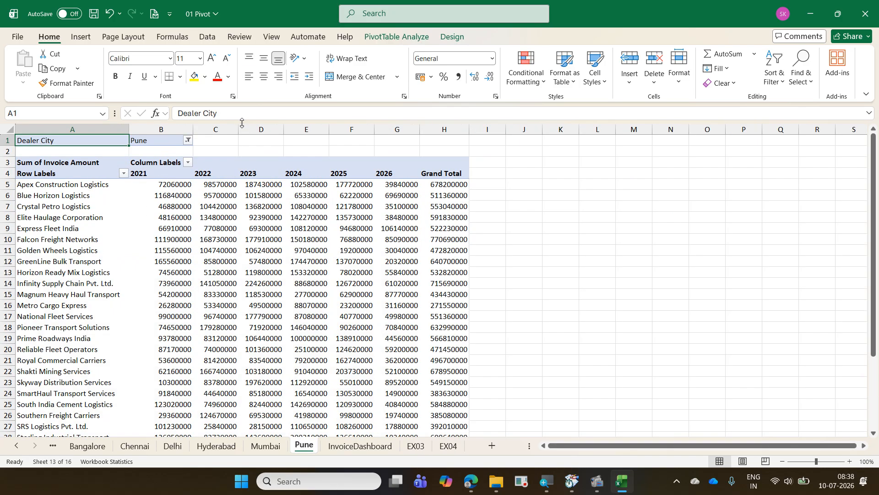
key(ctrl+Page_Up)
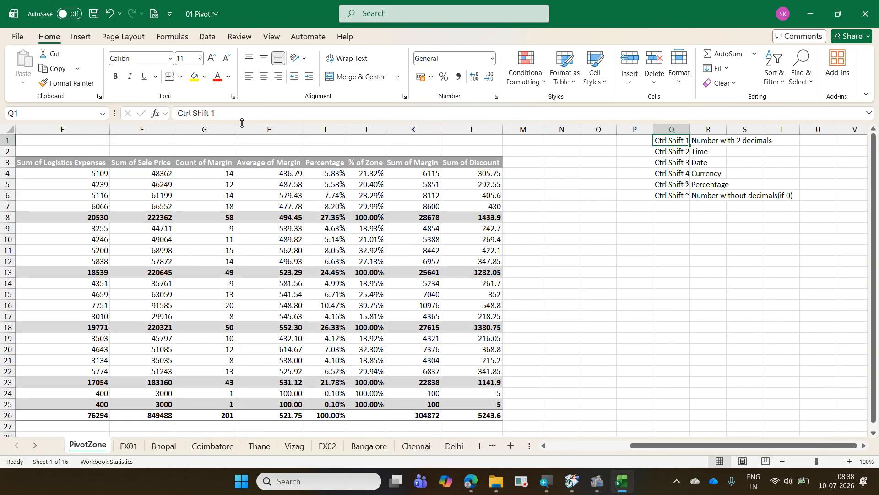
key(ctrl+Home)
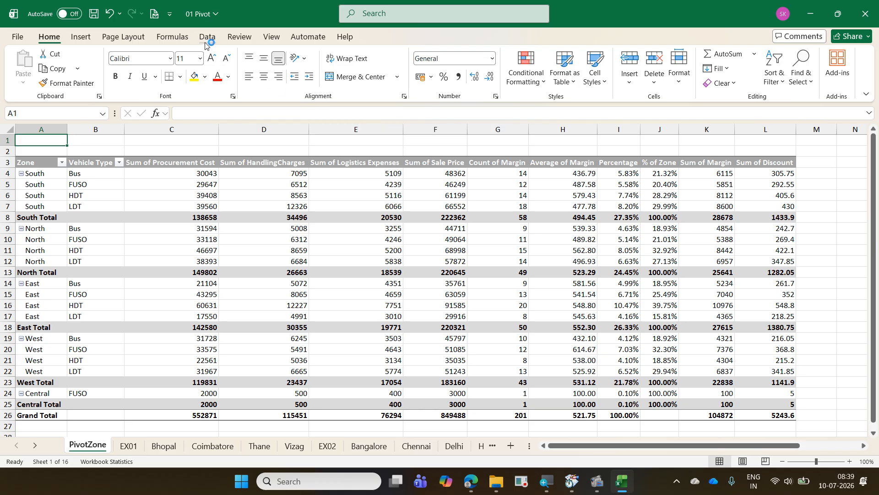
- Run the accessibility check on the workbook and inspect the first hard-to-read text contrast issue
click(238, 39)
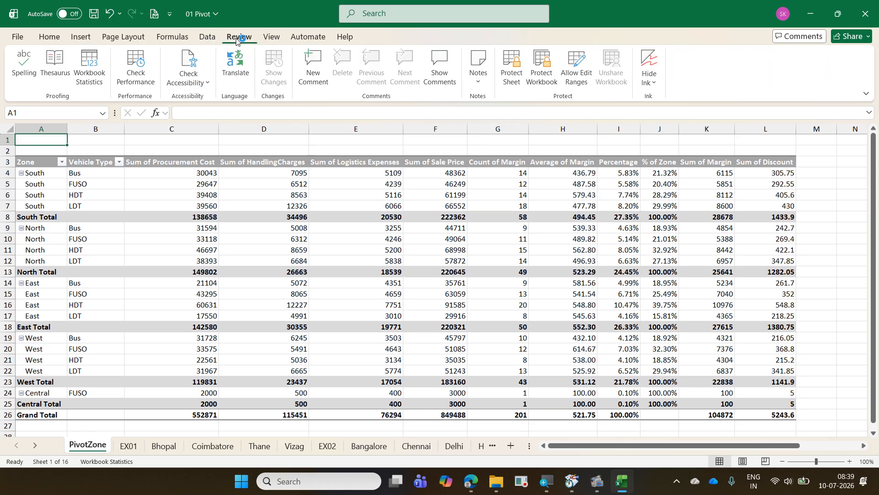
click(195, 60)
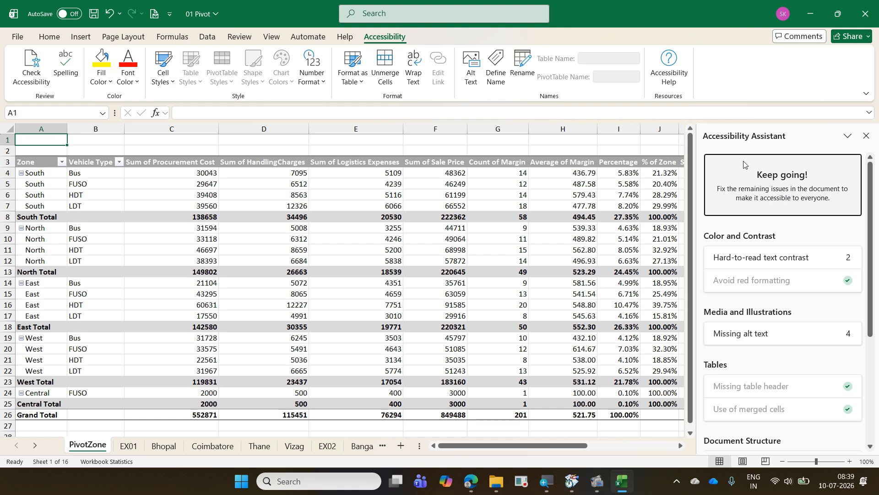
click(786, 268)
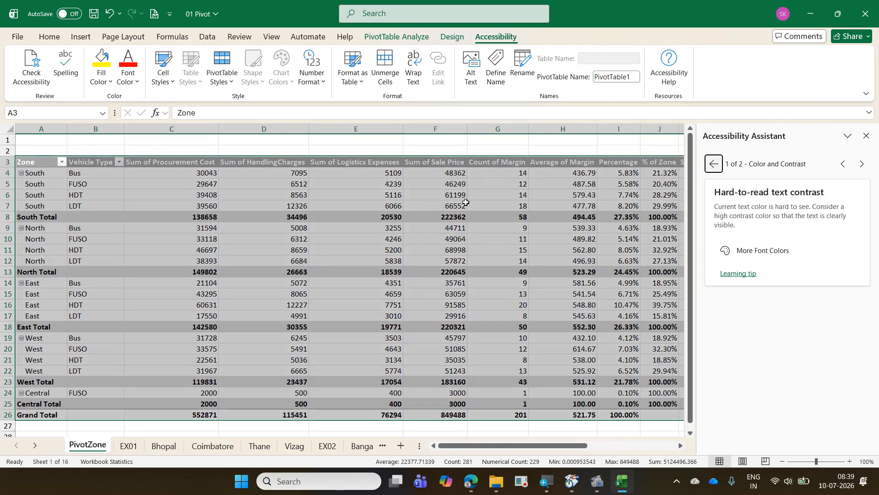
mouse_move(466, 202)
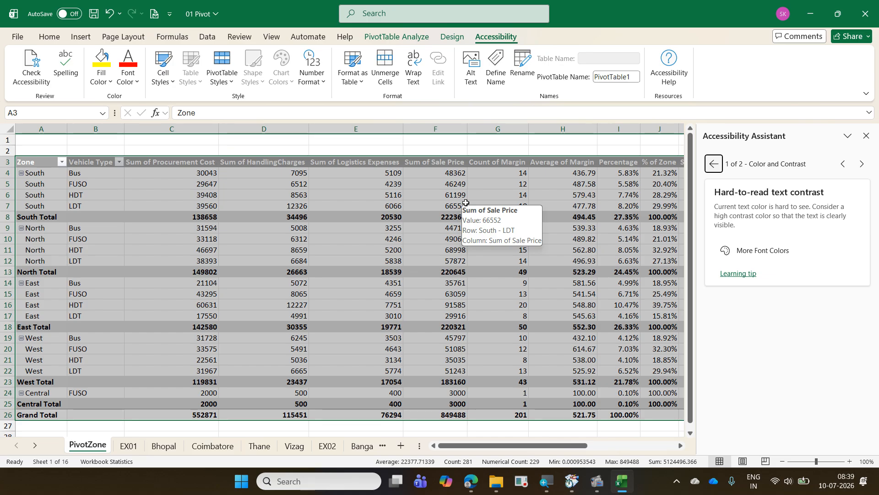
click(714, 163)
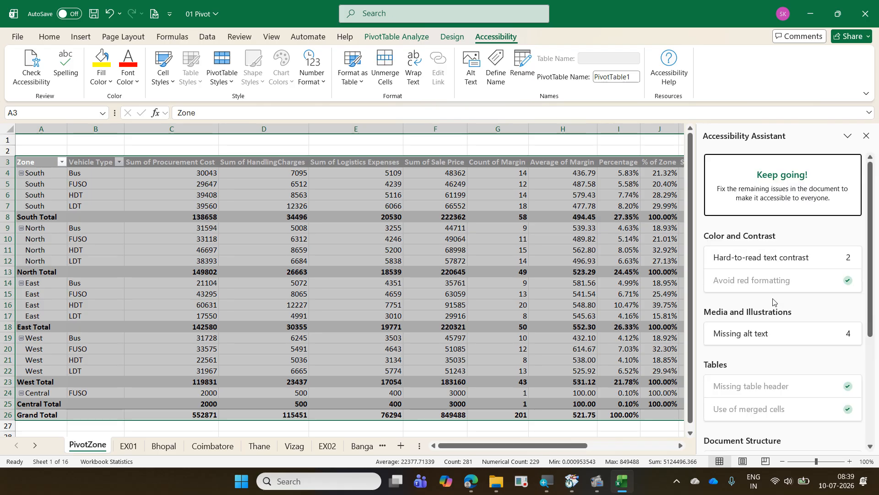
- Inspect the missing alt text issue on the EX02 timeline and slicer, then review the remaining accessibility categories and close the assistant
click(771, 346)
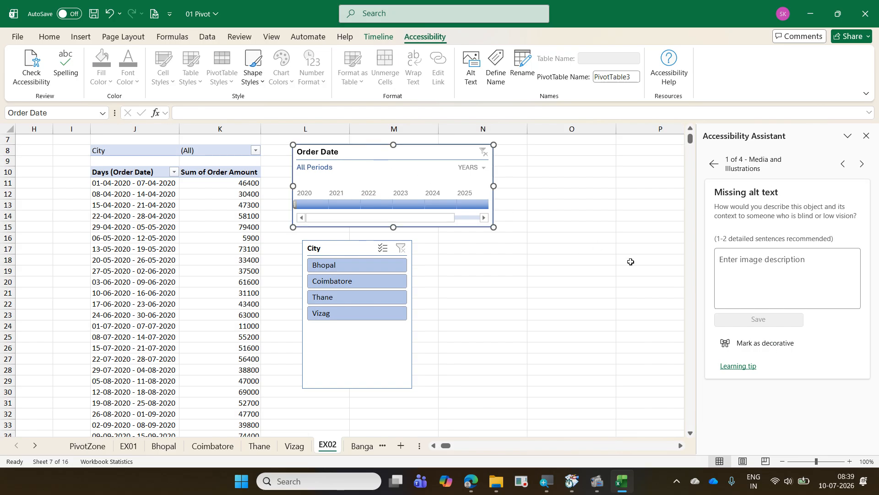
click(743, 266)
click(377, 353)
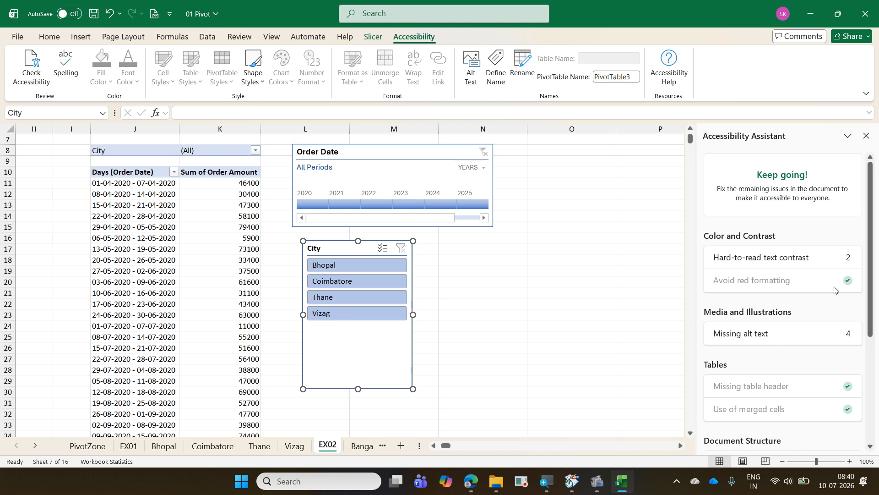
scroll(838, 351, down, 3)
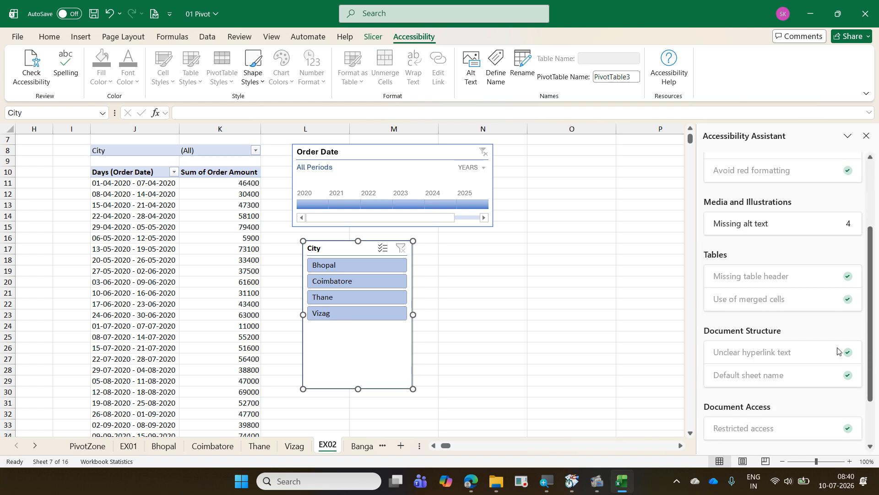
scroll(838, 351, up, 3)
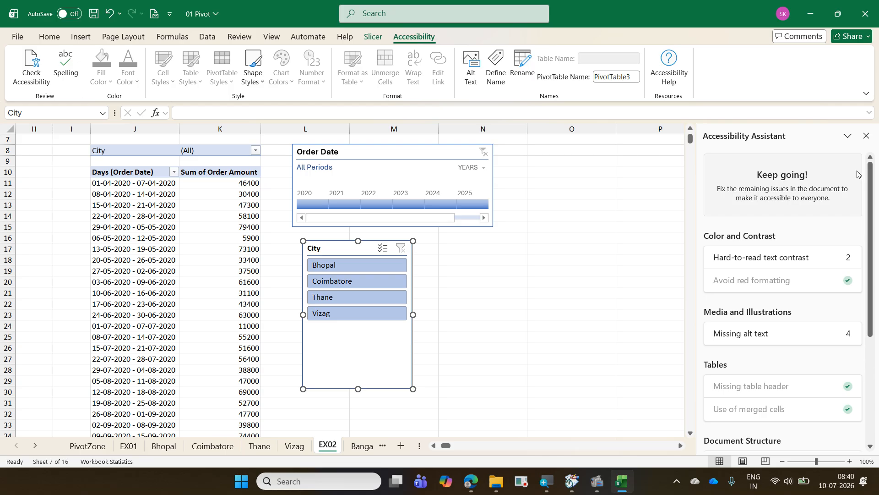
click(866, 135)
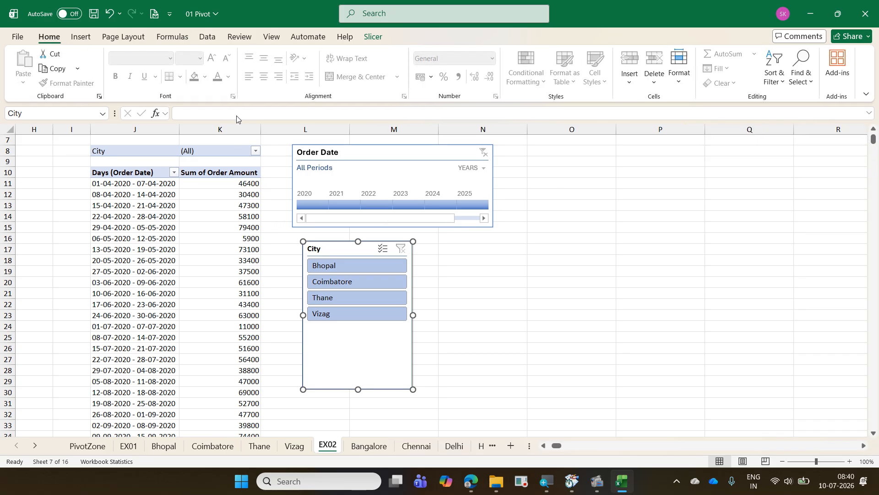
- Run the workbook performance check and inspect the EX02 empty range L10:LJ12 flagged for optimization
click(238, 38)
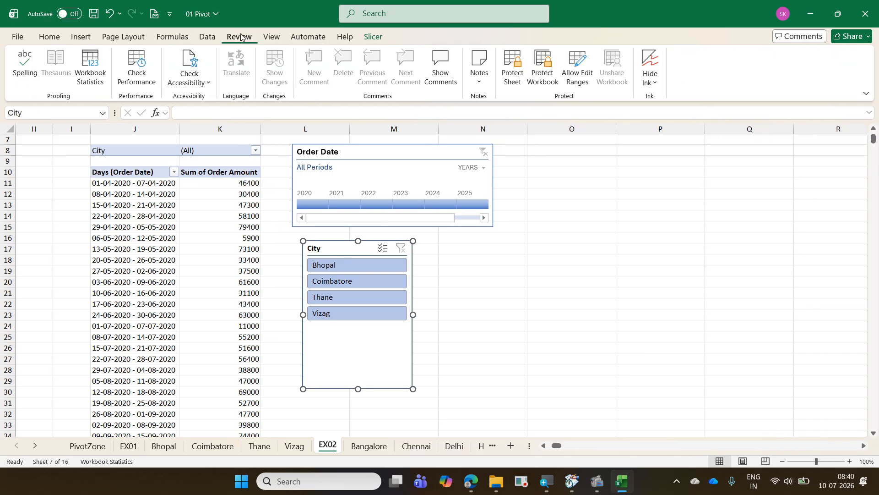
click(136, 66)
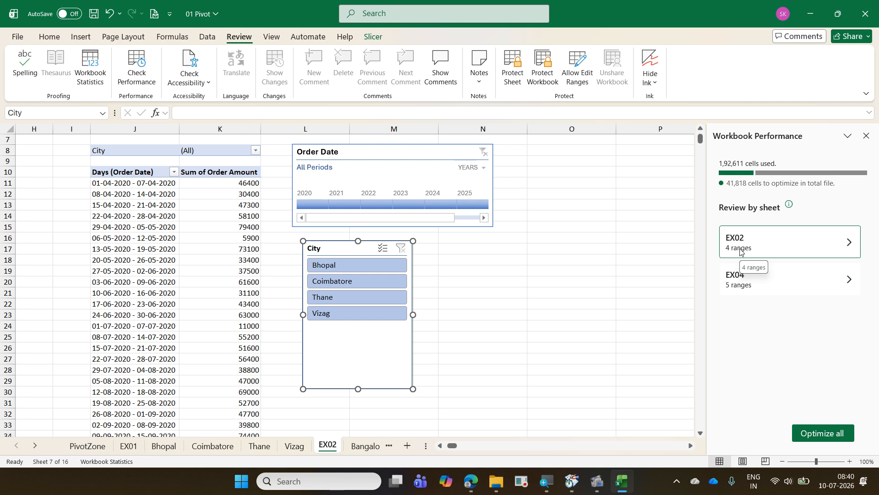
click(769, 252)
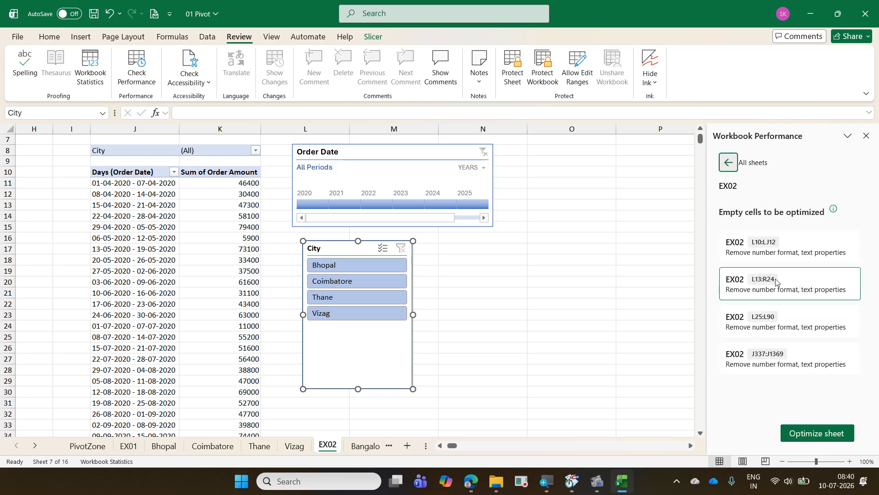
click(780, 253)
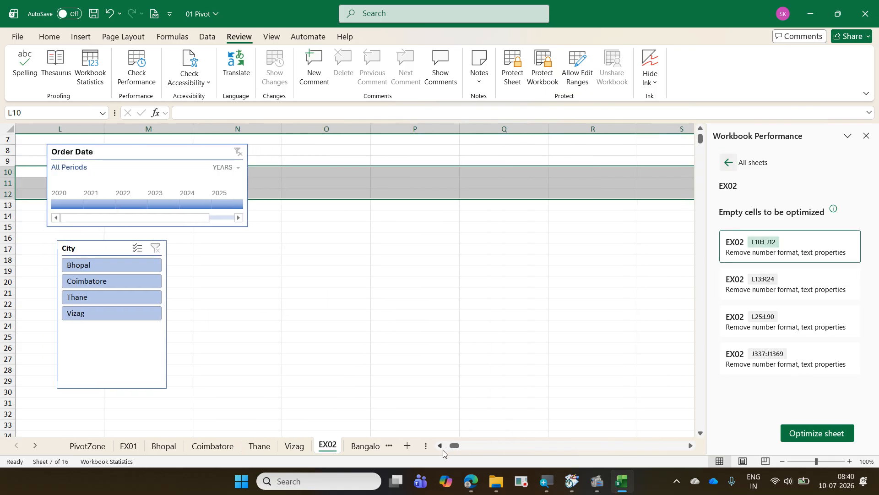
drag(455, 445, 450, 447)
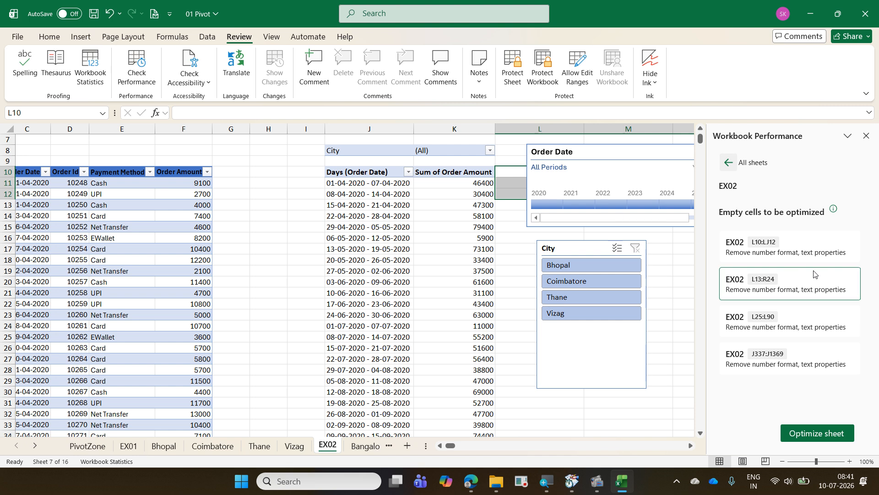
- Inspect the other flagged EX02 ranges L13:R24, L25:L90 and J337:J1369 on the sheet
click(789, 297)
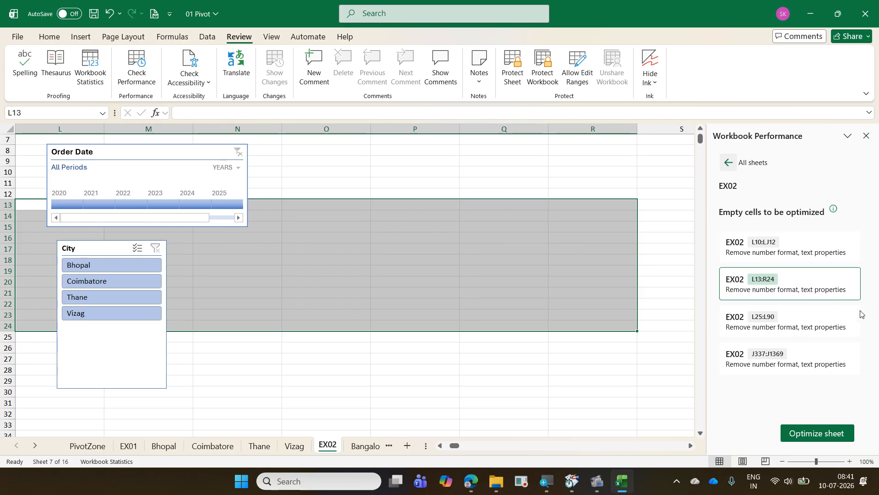
click(829, 329)
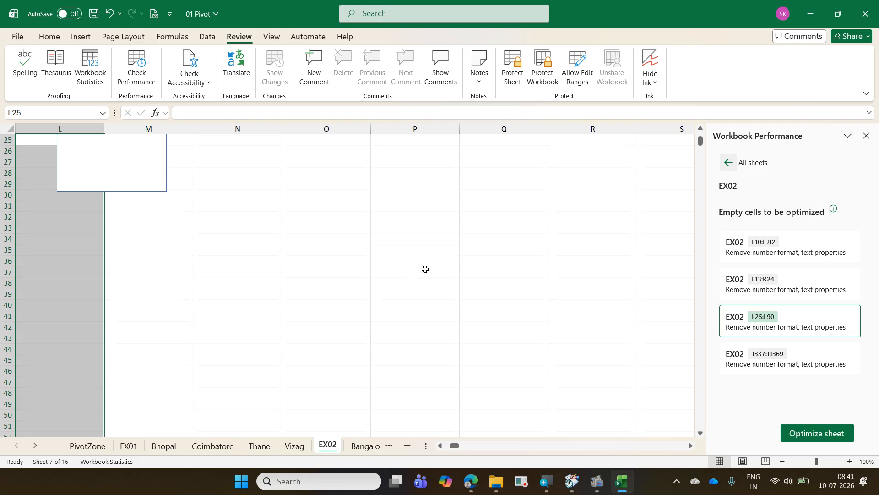
click(801, 354)
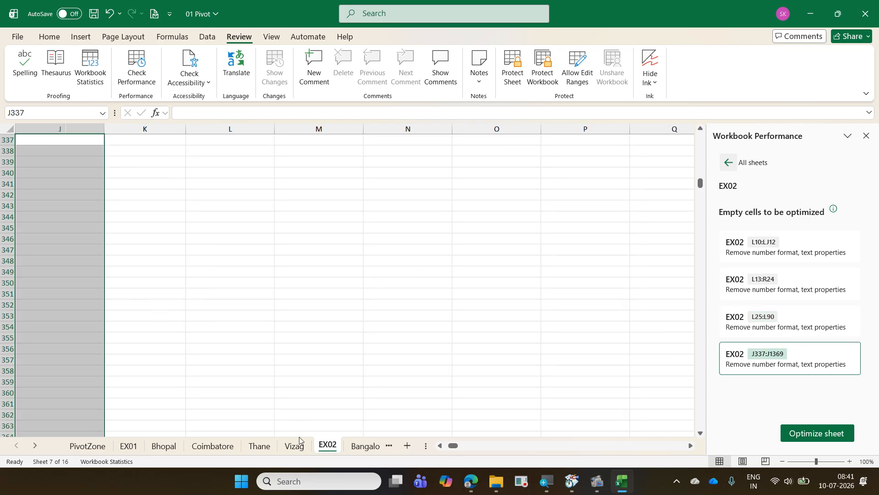
drag(454, 447, 451, 449)
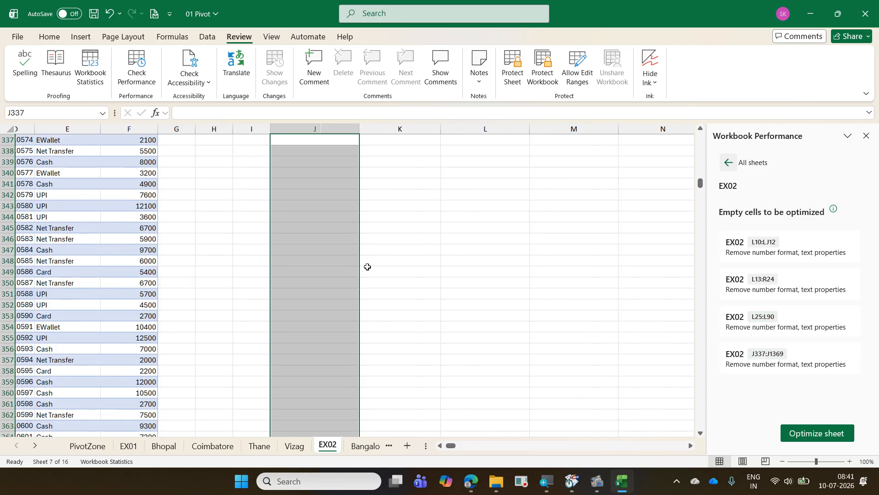
scroll(338, 232, up, 8)
scroll(337, 233, down, 4)
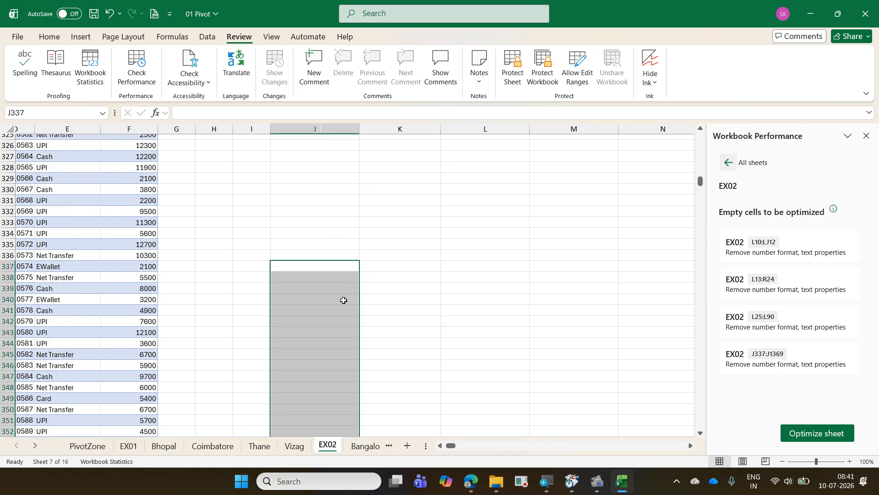
scroll(344, 300, up, 3)
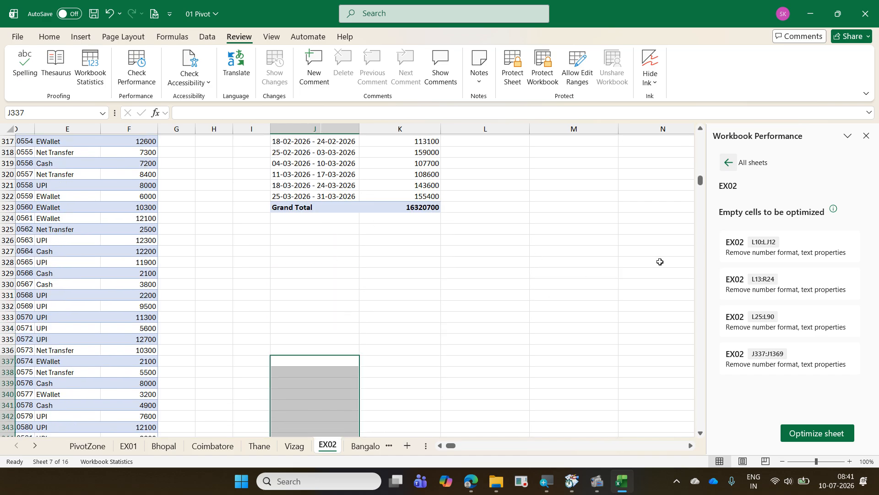
- Optimize the EX02 sheet's flagged empty cells and look over its weekly order pivot table
click(805, 433)
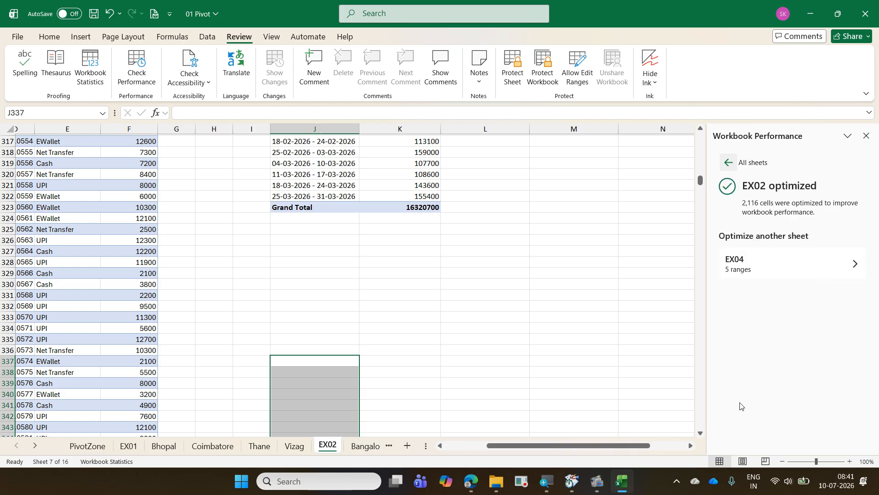
scroll(381, 253, up, 4)
scroll(380, 252, up, 20)
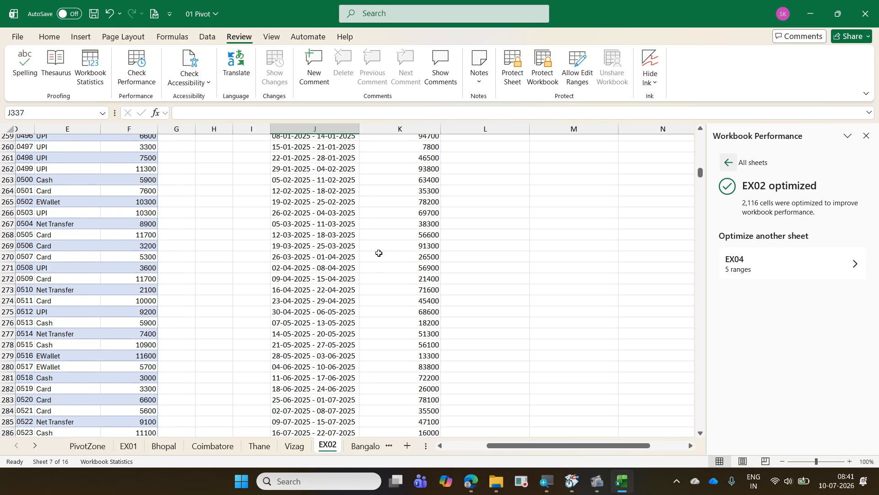
scroll(379, 253, up, 5)
click(379, 251)
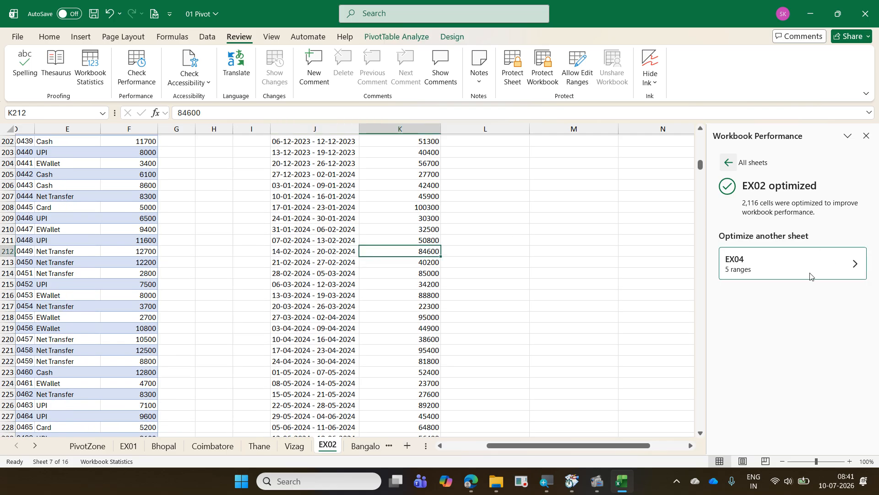
- Inspect the empty ranges flagged for optimization on the EX04 sheet, from Z10:ATY32 through M49:N93
click(798, 273)
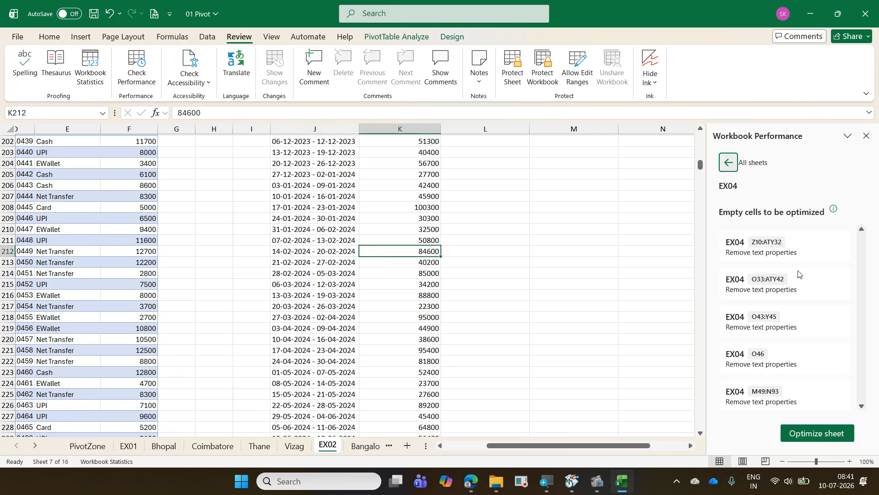
click(767, 251)
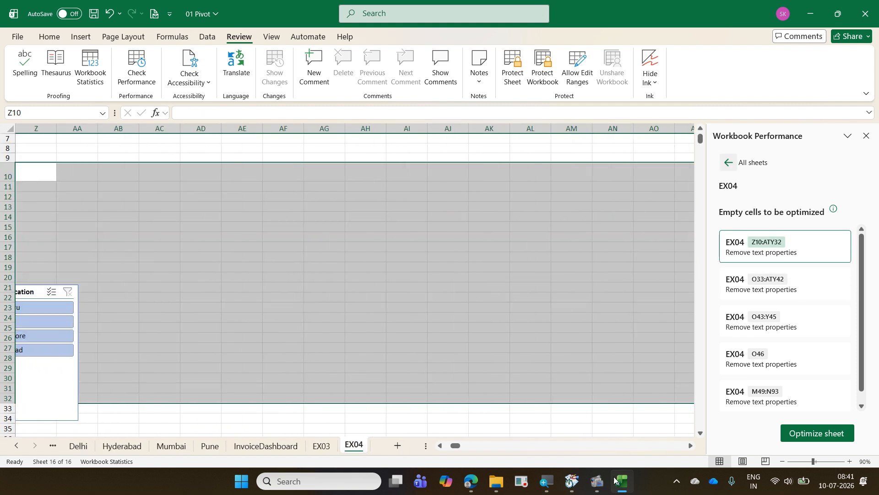
drag(460, 448, 457, 448)
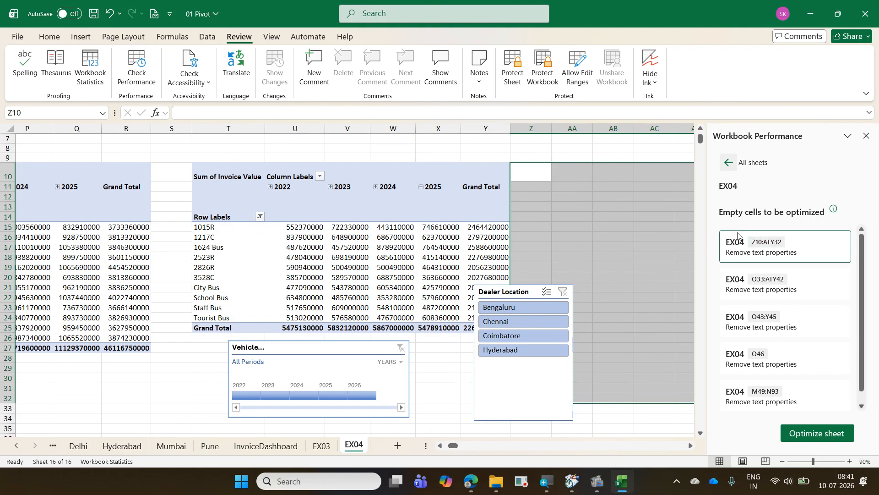
click(753, 284)
click(759, 321)
click(759, 352)
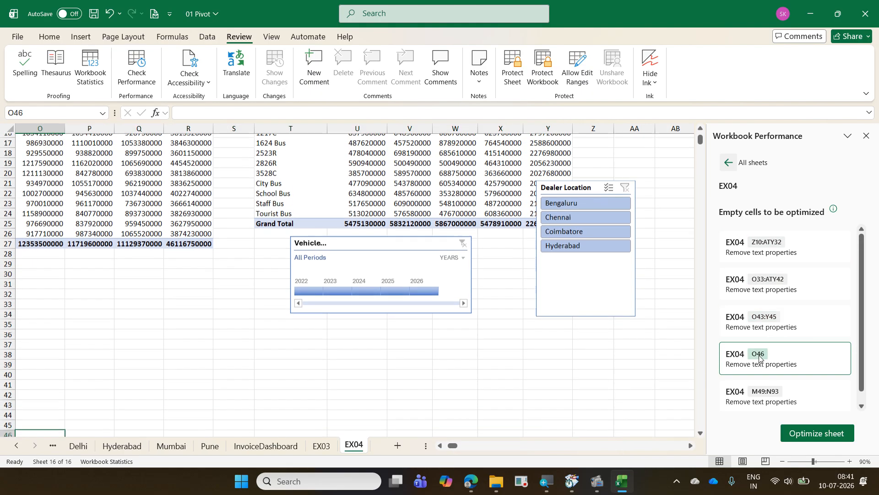
click(763, 392)
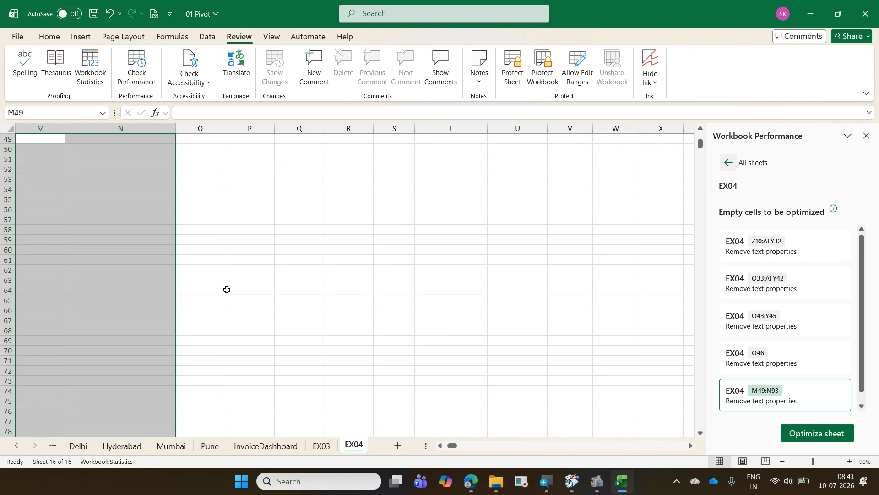
drag(454, 450, 444, 450)
scroll(640, 246, up, 5)
scroll(640, 246, up, 3)
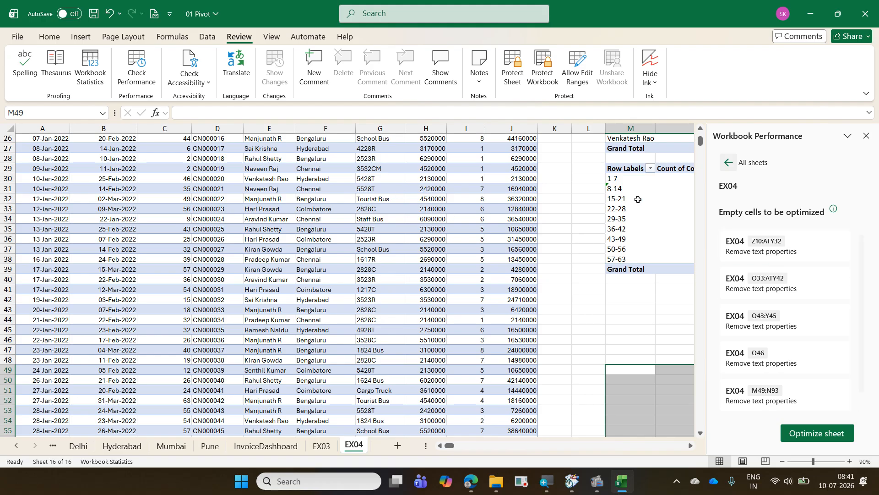
- Optimize the EX04 sheet's flagged empty cells and close the workbook performance check
click(815, 434)
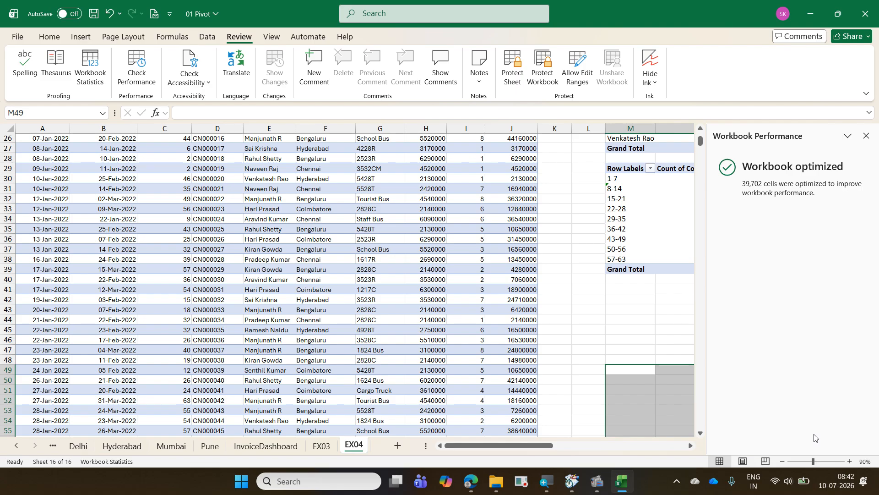
click(864, 135)
scroll(833, 155, up, 8)
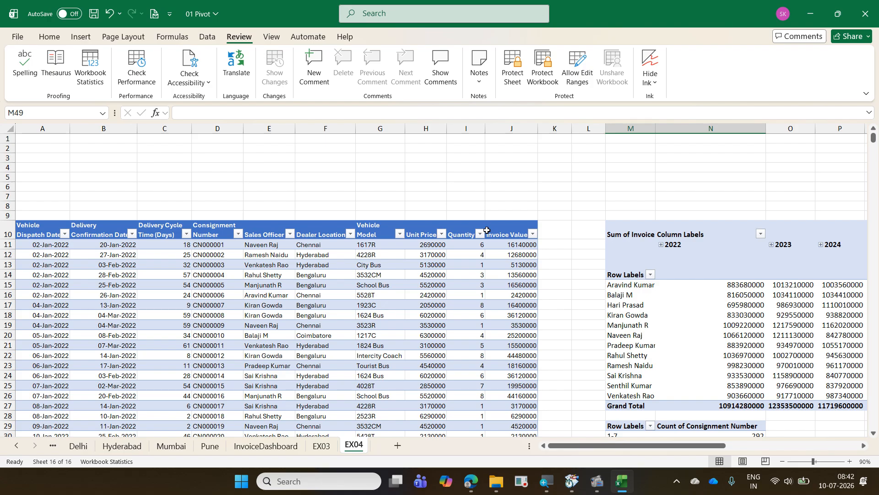
- Look through the workbook's pivot sheets, going back to PivotZone and on through Coimbatore to Bangalore
key(ctrl+Page_Up)
key(ctrl+Page_Up)
key(ctrl+Page_Up)
key(ctrl+Page_Up)
key(ctrl+Page_Up)
key(ctrl+Page_Up)
key(ctrl+Page_Up)
key(ctrl+Page_Up)
key(ctrl+Page_Up)
key(ctrl+Page_Up)
key(ctrl+Page_Up)
key(ctrl+Page_Up)
key(ctrl+Page_Up)
key(ctrl+Page_Up)
key(ctrl+Page_Up)
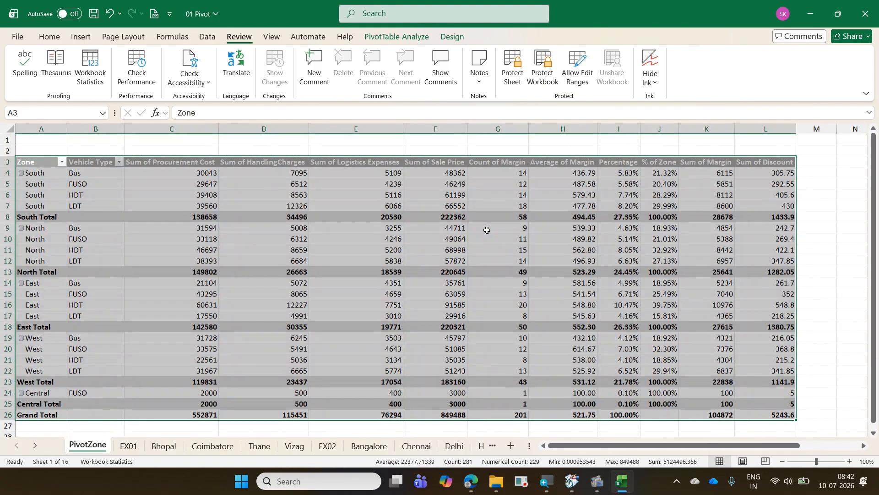
key(ctrl+Page_Down)
key(ctrl+Page_Down)
key(ctrl+Page_Down)
key(ctrl+Page_Down)
key(ctrl+Page_Down)
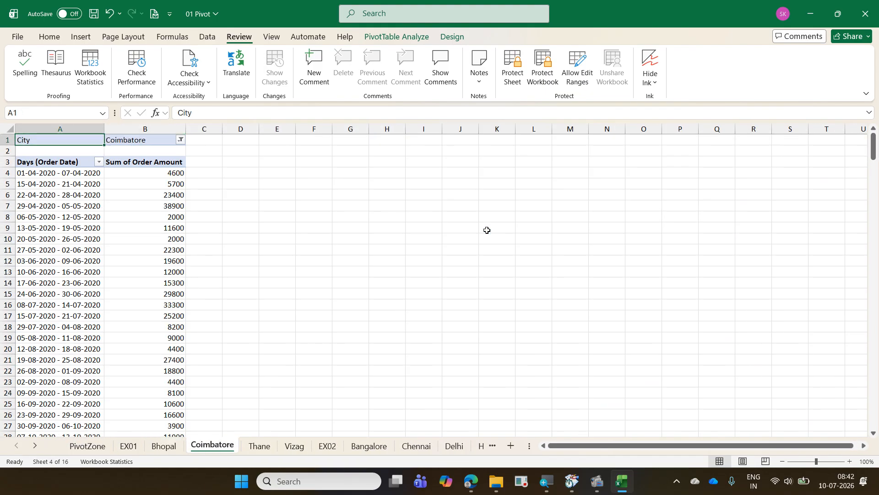
key(ctrl+Page_Down)
key(ctrl+Page_Down)
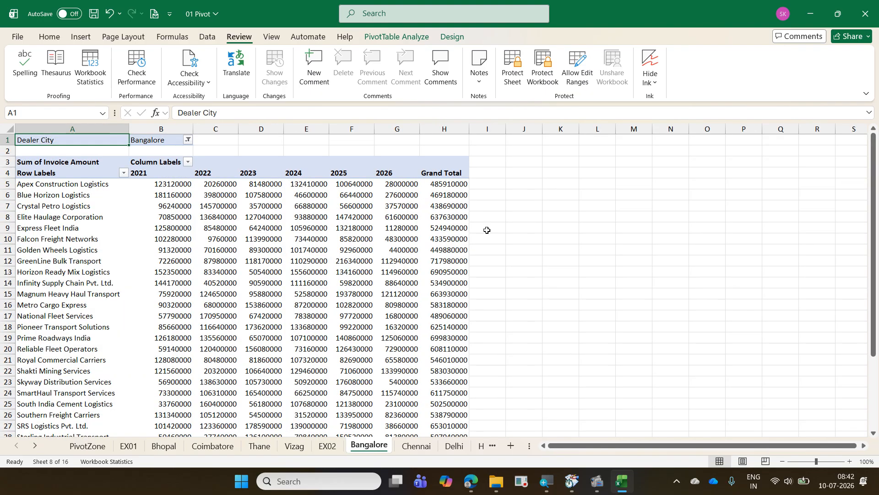
key(Down)
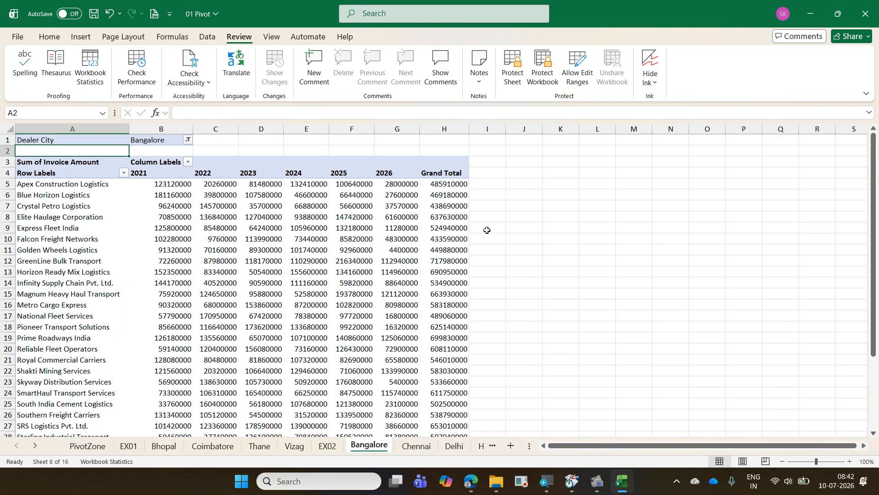
- Look through the sheets after Bangalore and view the pivot tables, charts and Dealer City slicer on InvoiceDashboard
key(ctrl+Page_Down)
key(ctrl+Page_Down)
key(ctrl+Page_Down)
key(ctrl+Page_Down)
key(ctrl+Page_Down)
key(ctrl+Page_Down)
key(ctrl+Page_Down)
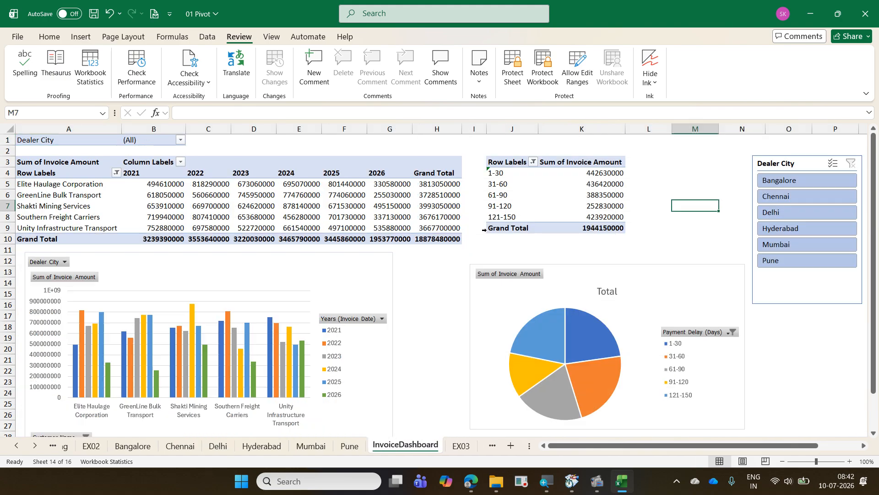
key(ctrl+Page_Up)
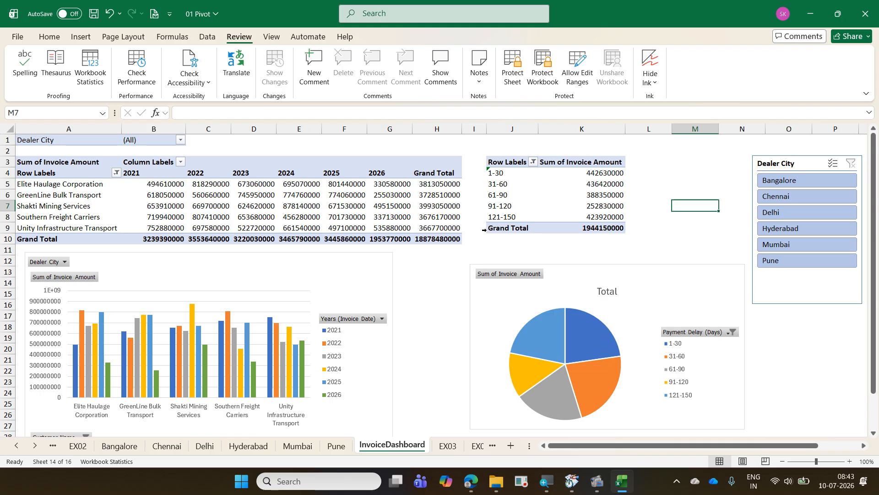
- Save and close the 01 Pivot workbook, then open 05 RevenueAnalysis from the 2026-07-09 Daimler ExcelExercise folder in File Explorer
key(alt+F4)
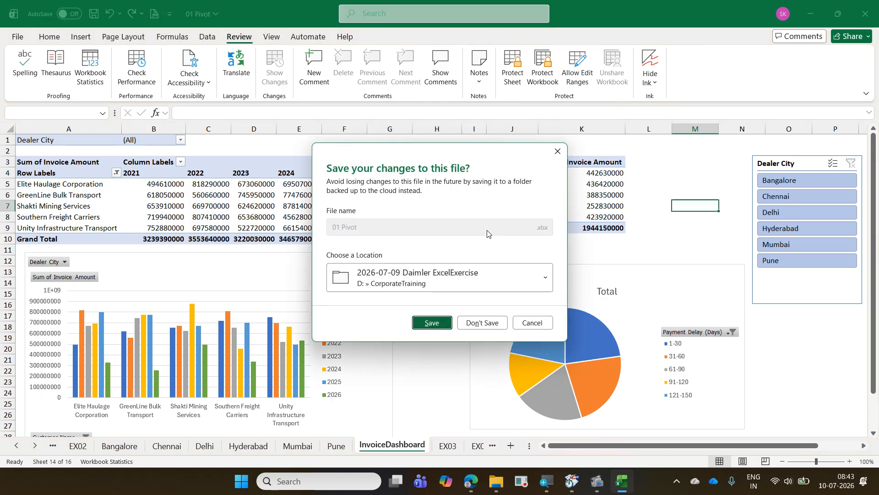
click(444, 323)
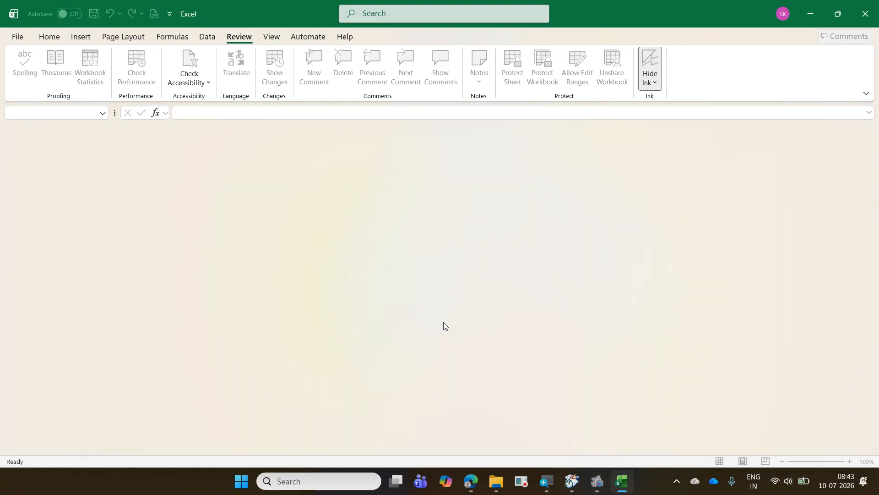
click(496, 481)
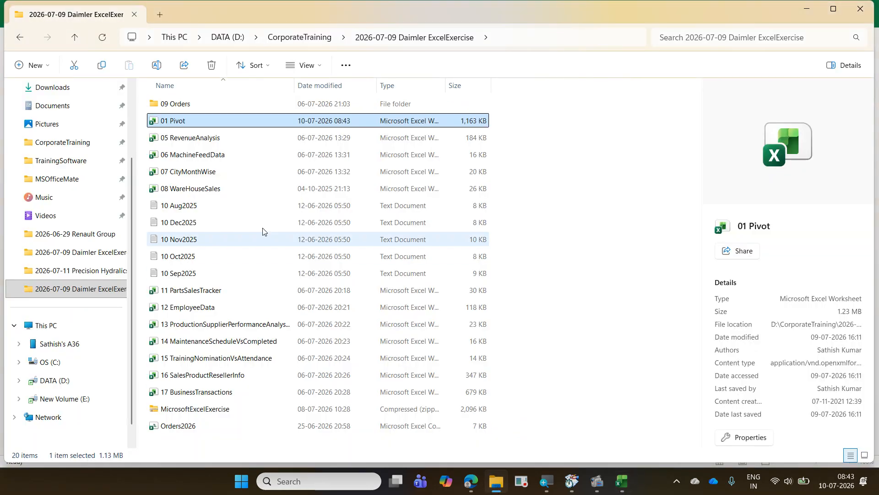
click(204, 140)
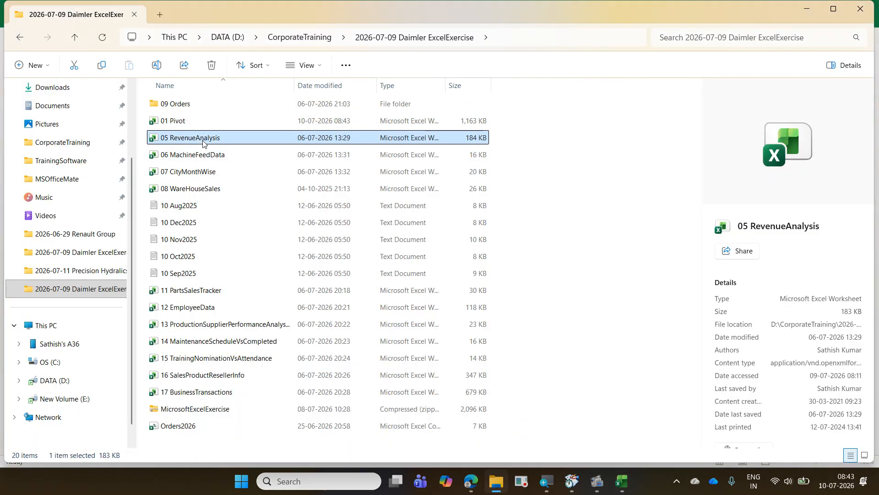
double_click(204, 140)
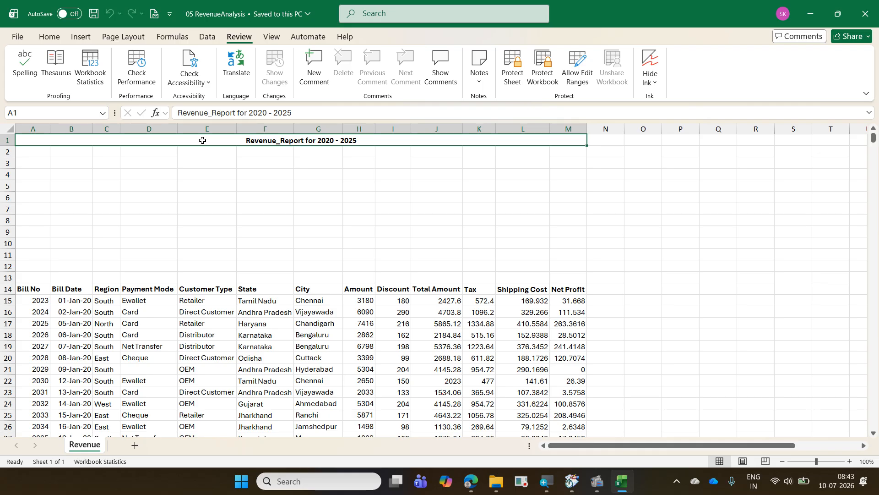
- Examine the last used cell of the Revenue sheet, the final data row and the empty rows below it
key(ctrl+End)
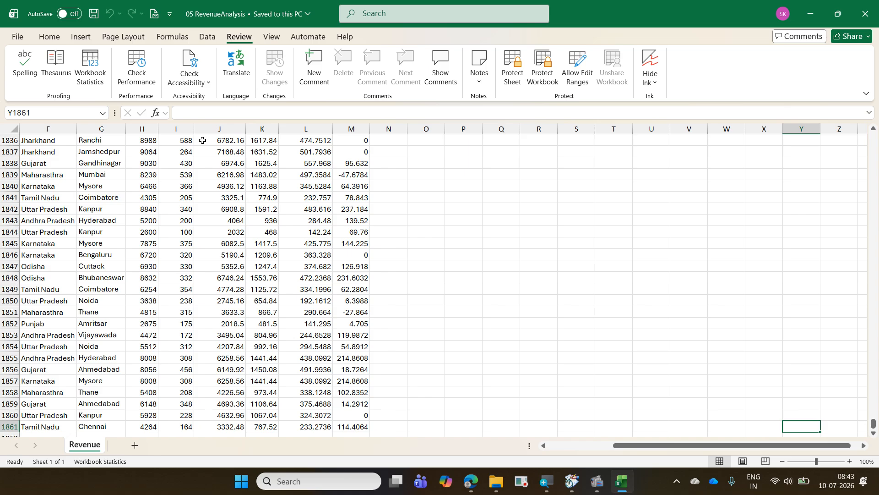
key(ctrl+Left)
key(ctrl+Left)
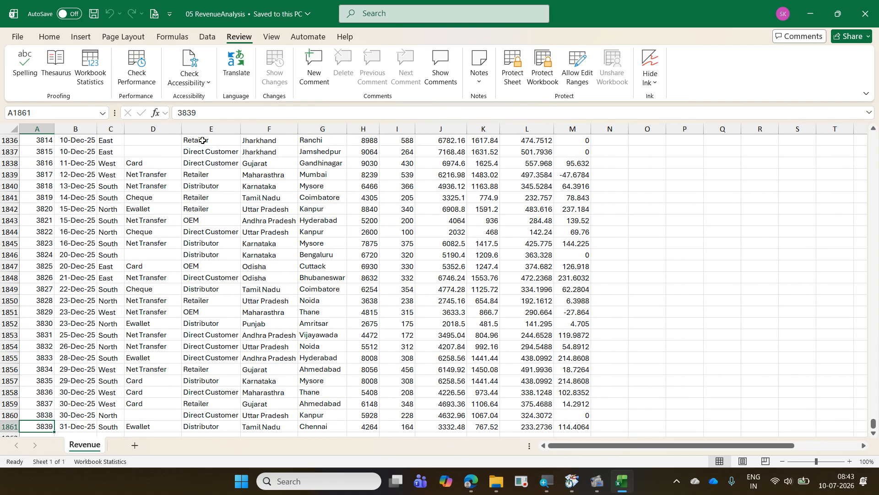
key(Down)
key(Down)
key(Down)
key(Down)
key(Down)
key(Down)
key(Down)
key(Down)
key(Down)
key(Down)
key(Down)
key(Down)
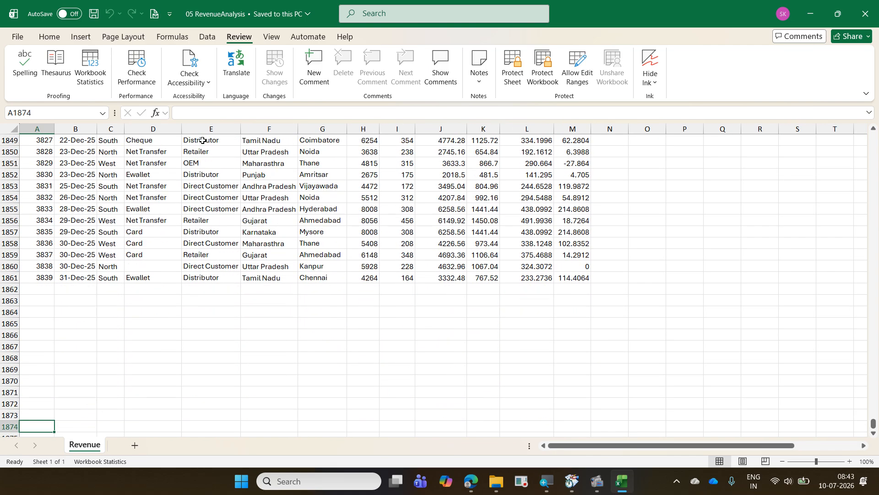
key(Up)
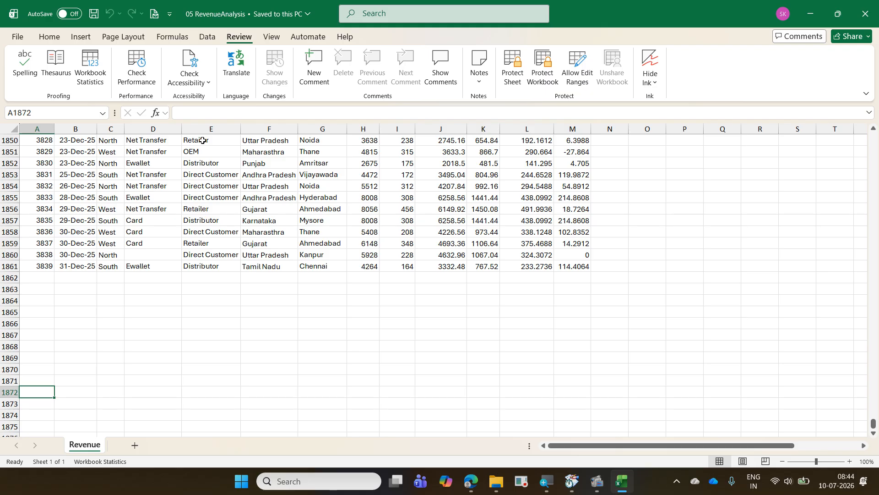
- Close the 05 RevenueAnalysis workbook and create a new blank workbook
key(ctrl+w)
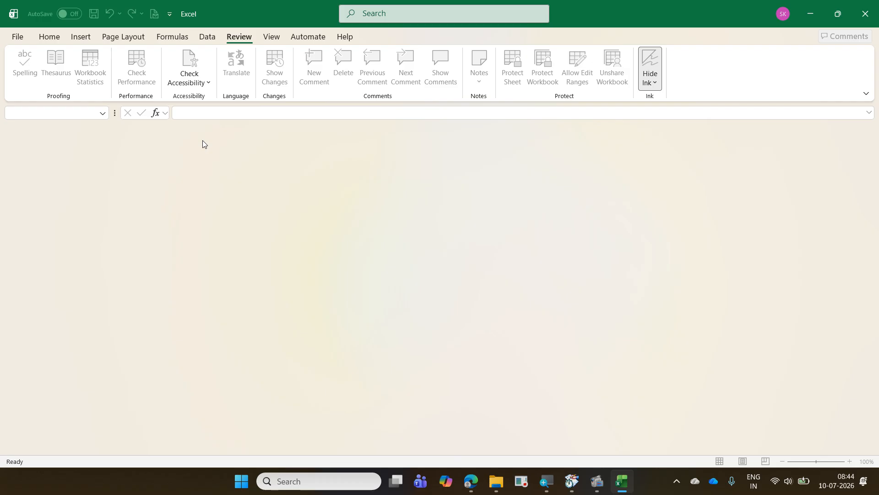
key(ctrl+n)
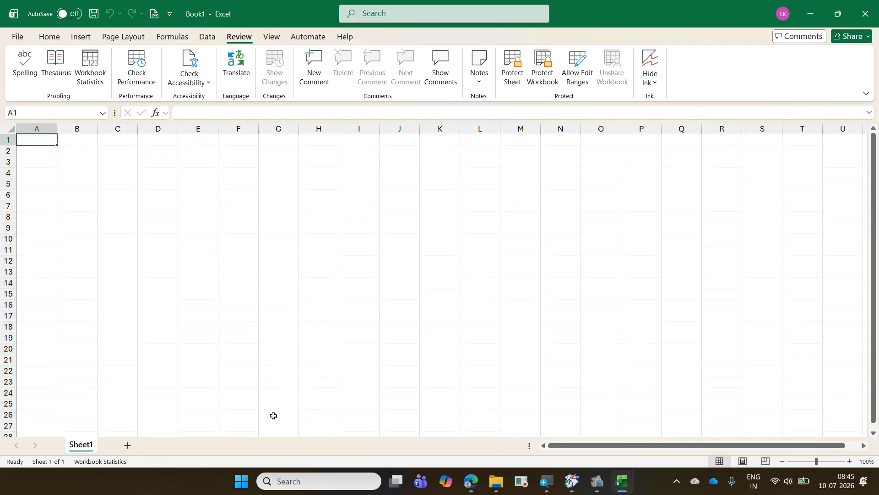
click(498, 481)
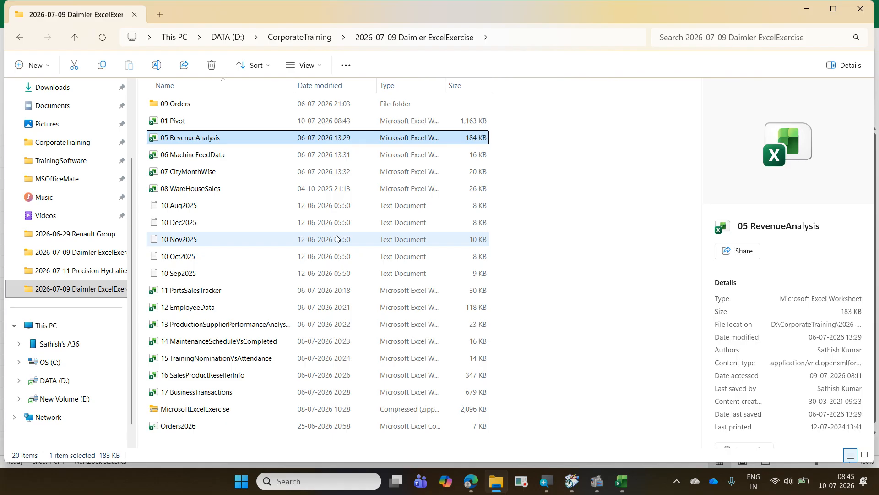
click(799, 15)
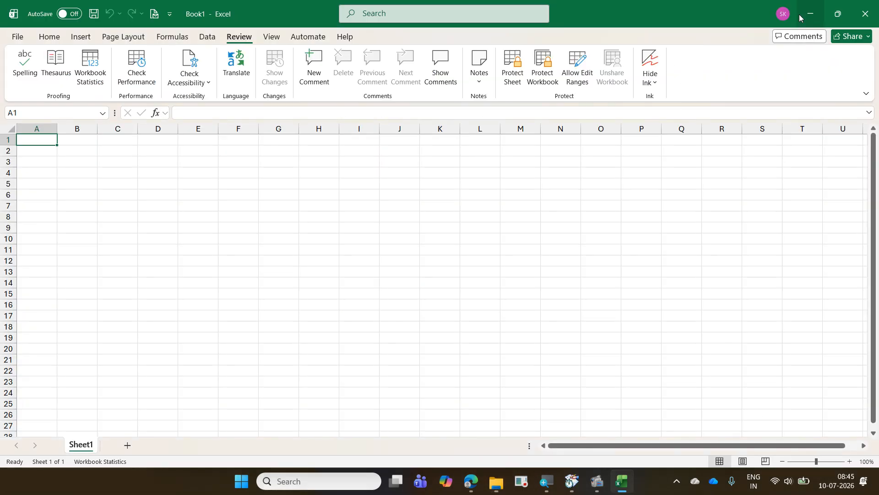
- Try importing the Revenue sheet of 05 RevenueAnalysis from the 2026-07-09 Daimler ExcelExercise folder into Power Query Editor, and discard the query
click(210, 43)
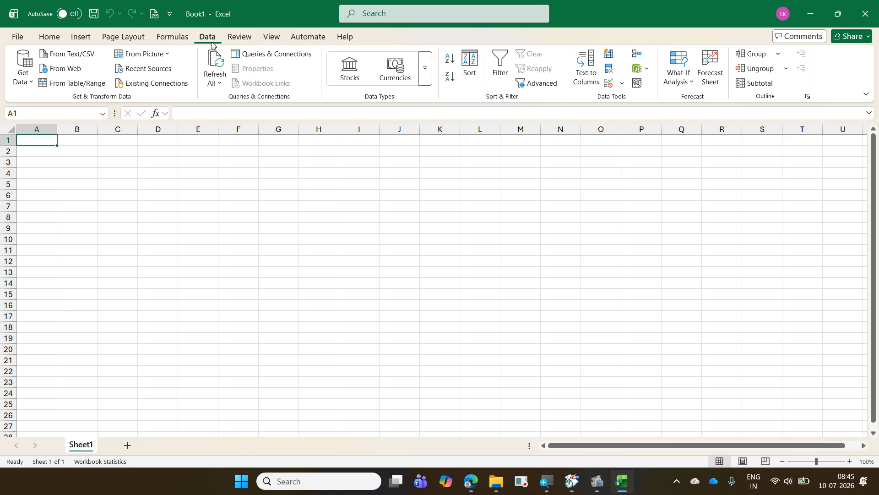
click(23, 78)
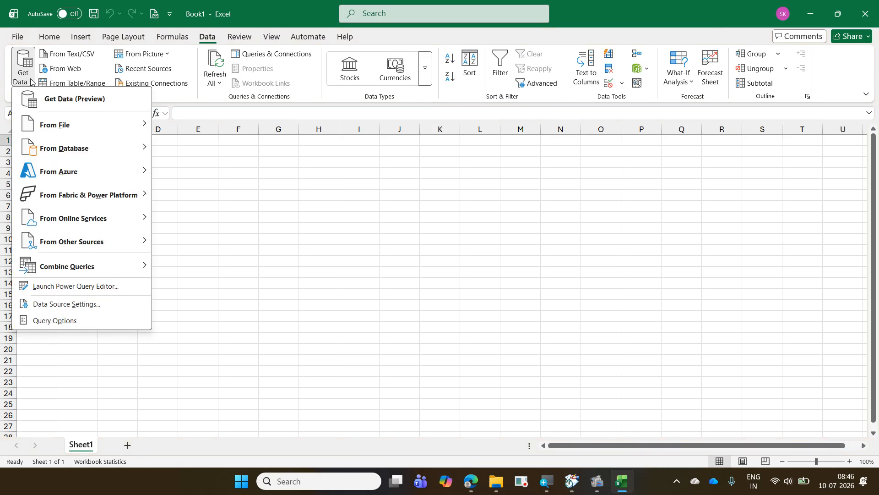
mouse_move(62, 121)
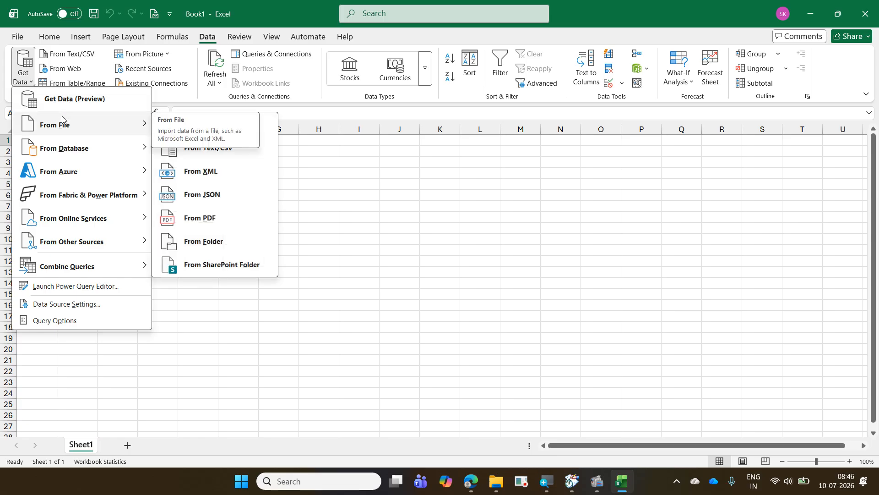
click(267, 127)
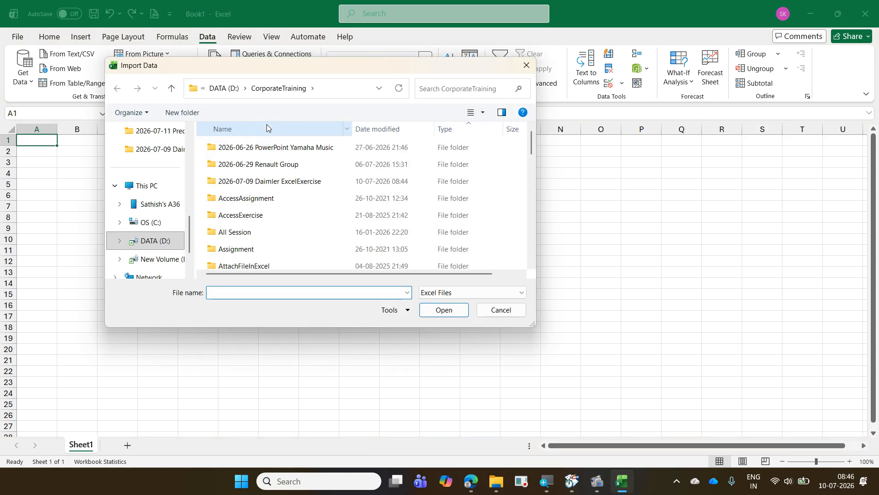
double_click(317, 182)
click(316, 182)
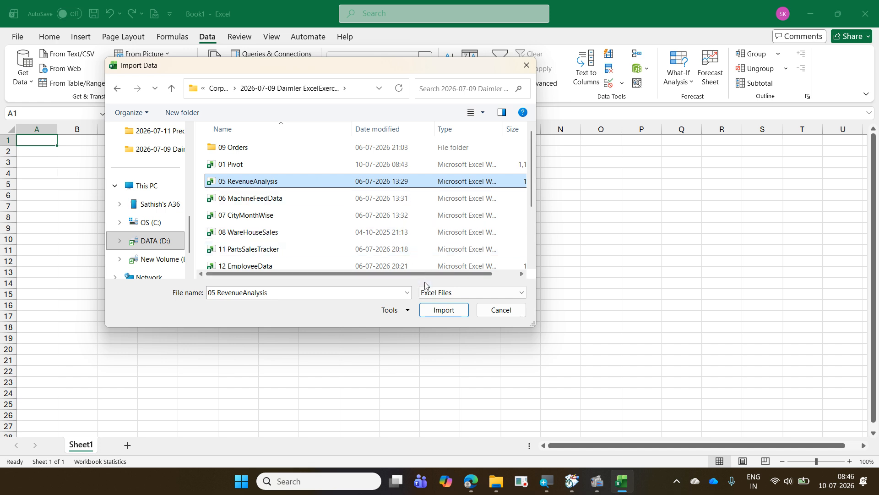
click(424, 310)
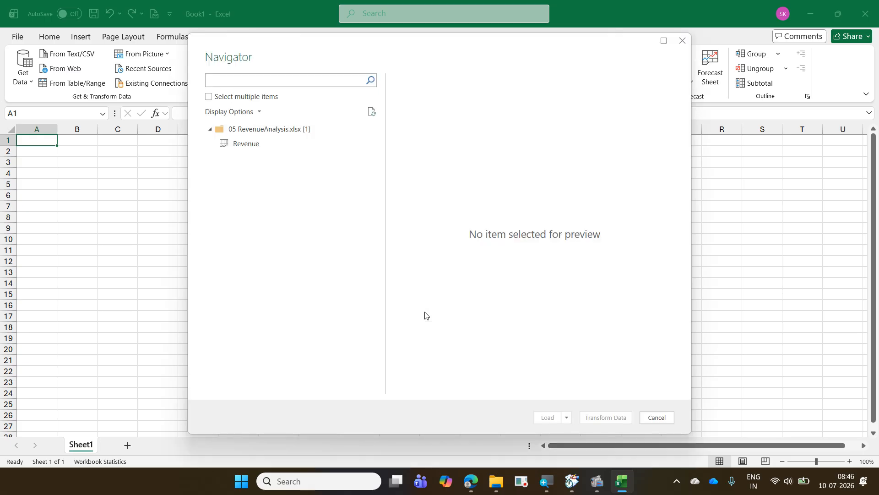
click(273, 151)
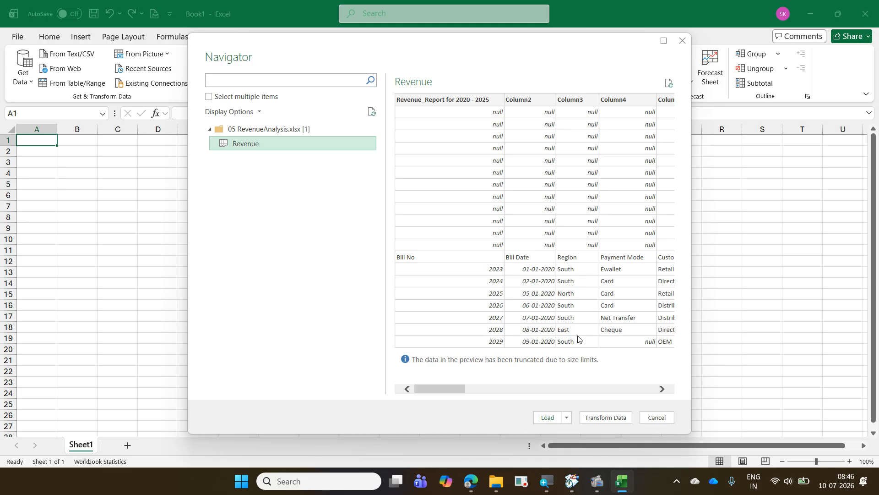
click(609, 420)
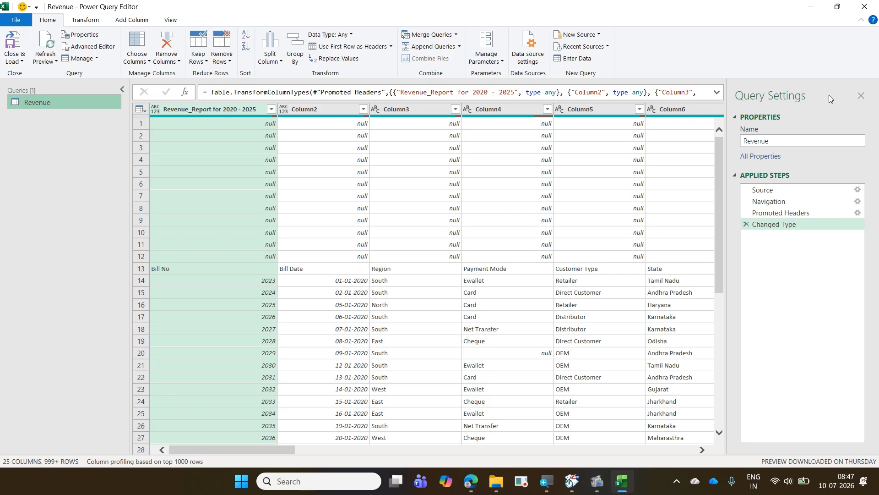
click(864, 7)
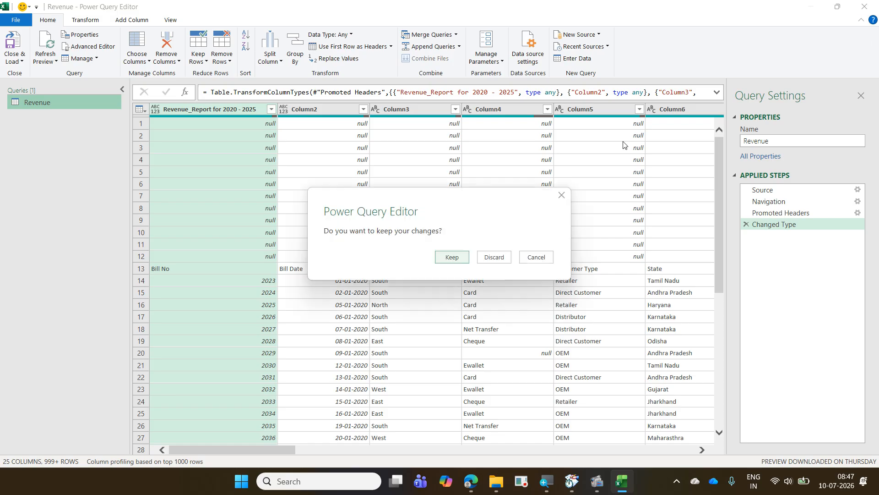
click(510, 256)
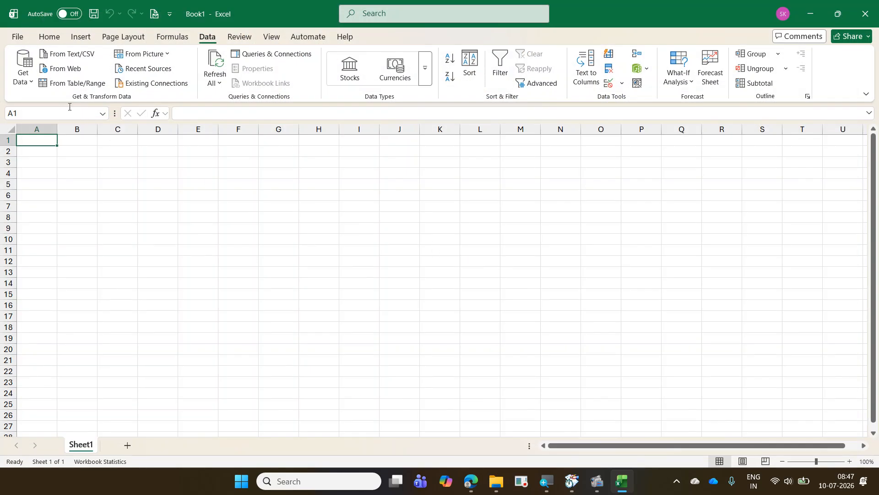
- Import the Revenue sheet from the 05 RevenueAnalysis workbook and send it to Power Query Editor for transformation
click(24, 81)
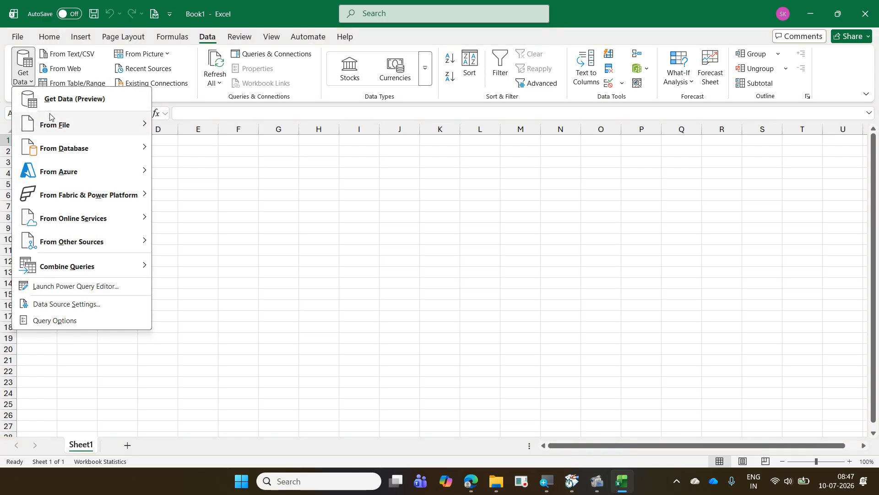
mouse_move(52, 120)
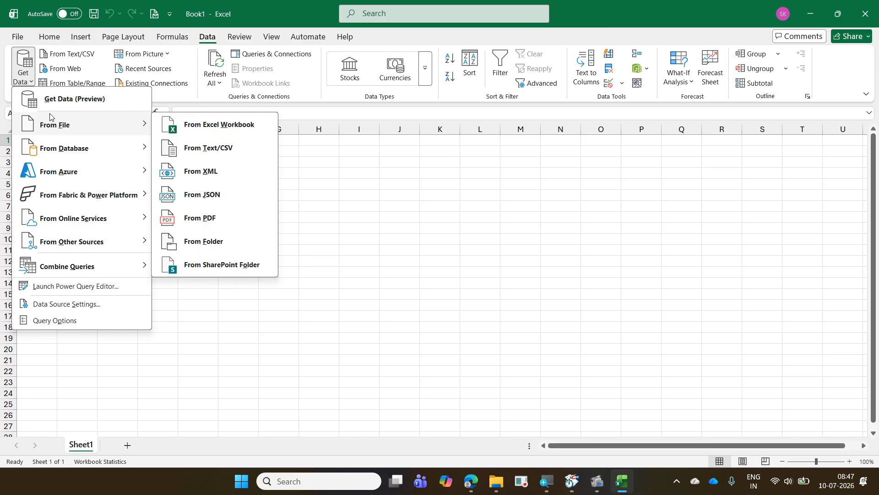
click(232, 133)
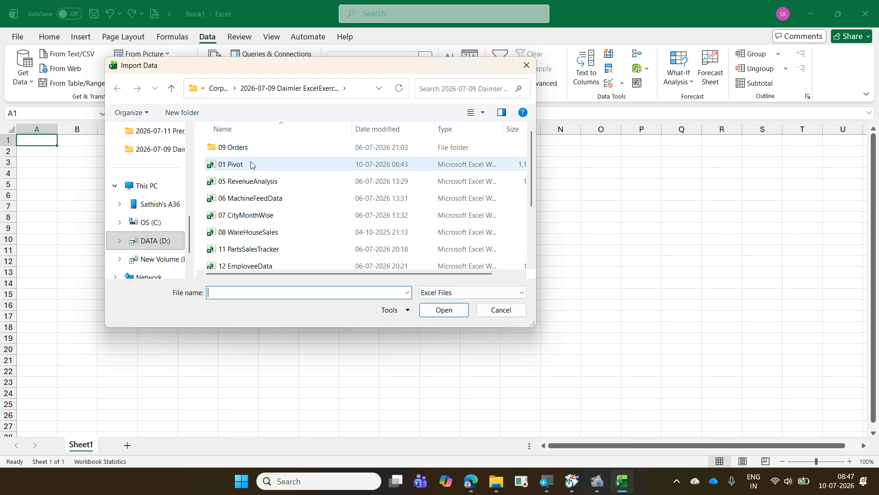
click(258, 178)
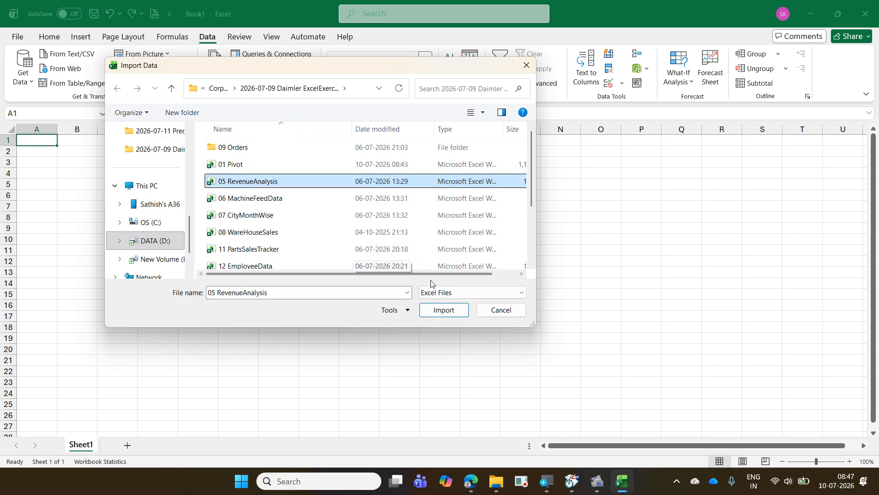
click(443, 311)
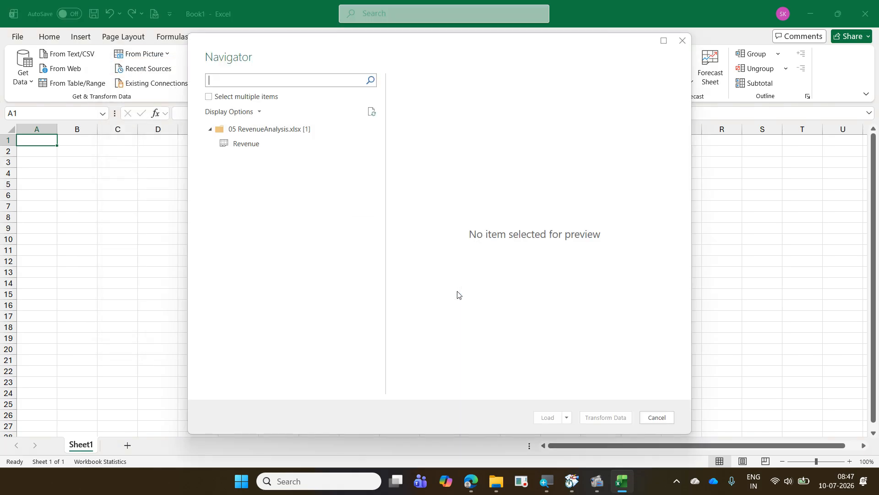
click(315, 146)
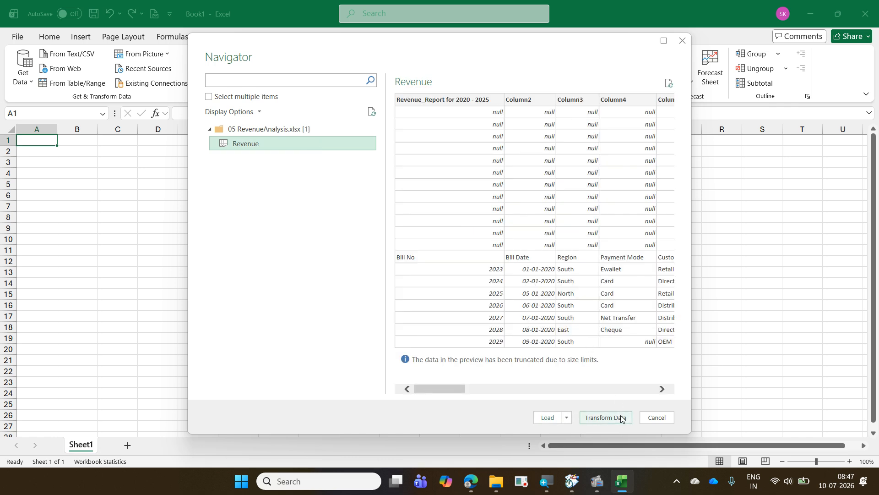
click(621, 418)
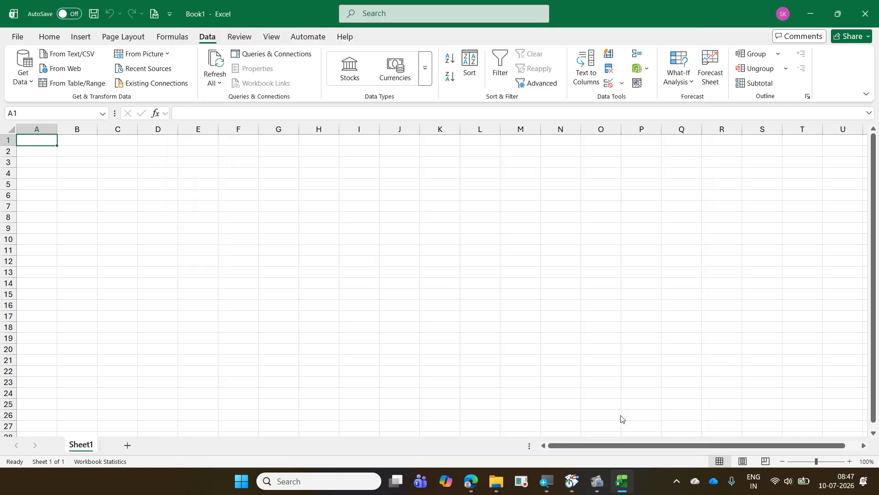
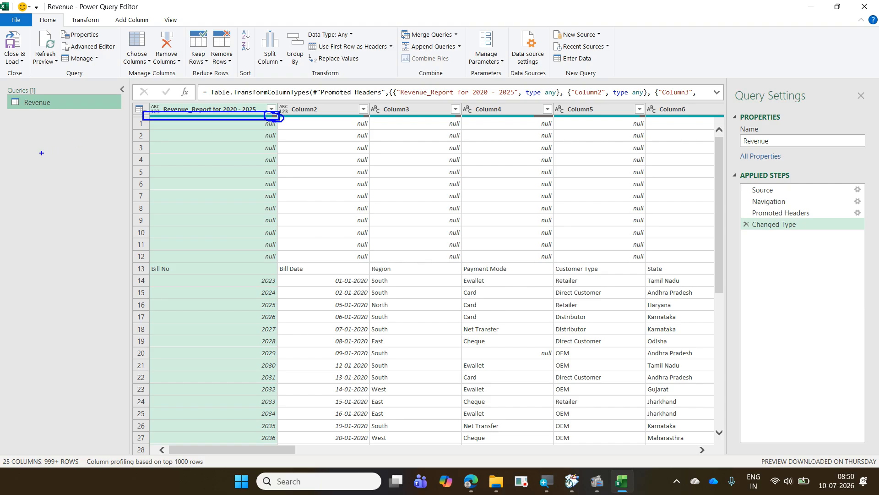
text(tGree)
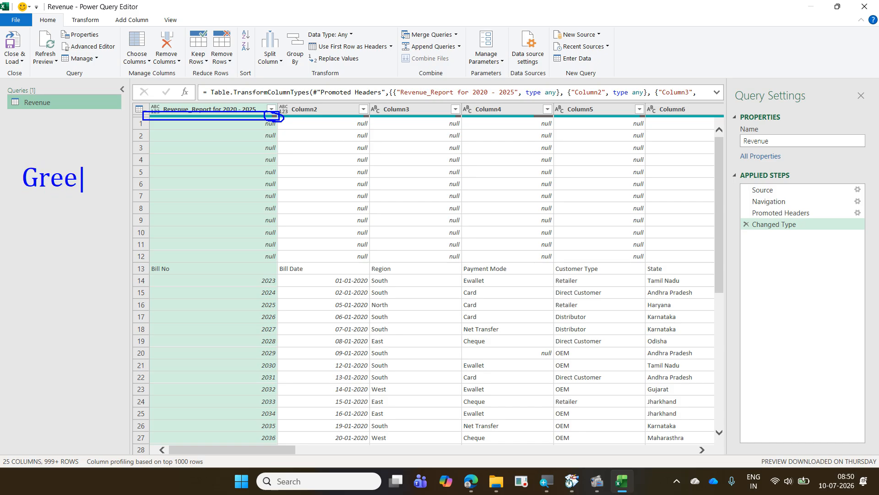
text(n)
key(Return)
text(Grey)
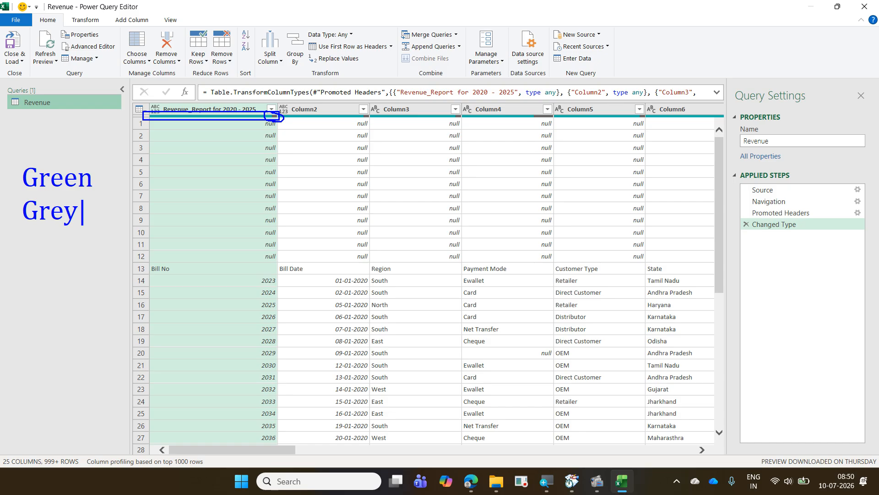
key(Return)
text(Red)
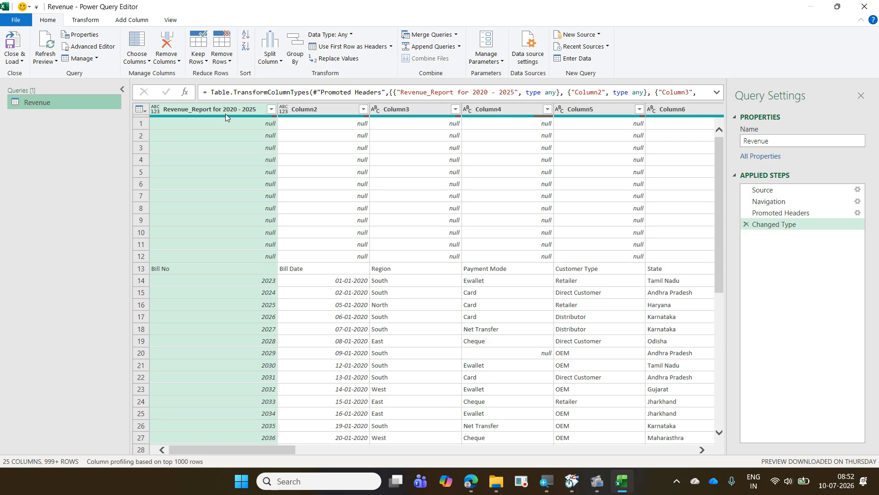
- Examine the valid, error and empty value summary of the Revenue_Report for 2020 - 2025 column
mouse_move(228, 118)
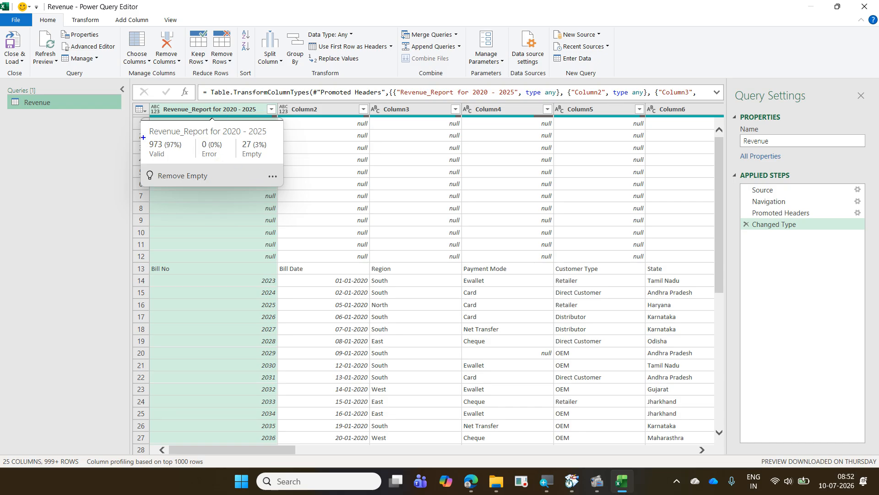
mouse_move(144, 137)
mouse_down()
mouse_move(163, 158)
mouse_move(187, 161)
mouse_up()
drag(160, 132, 192, 104)
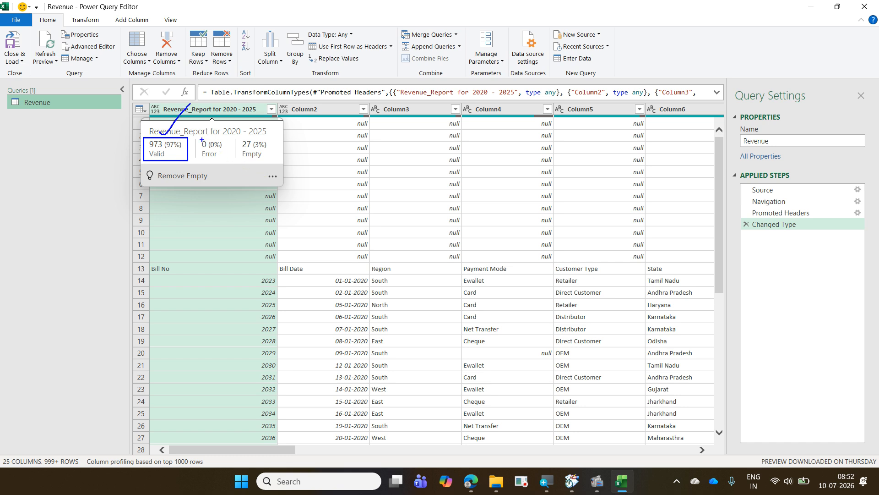
mouse_move(196, 137)
mouse_down()
mouse_move(231, 160)
mouse_move(200, 180)
mouse_move(225, 168)
mouse_up()
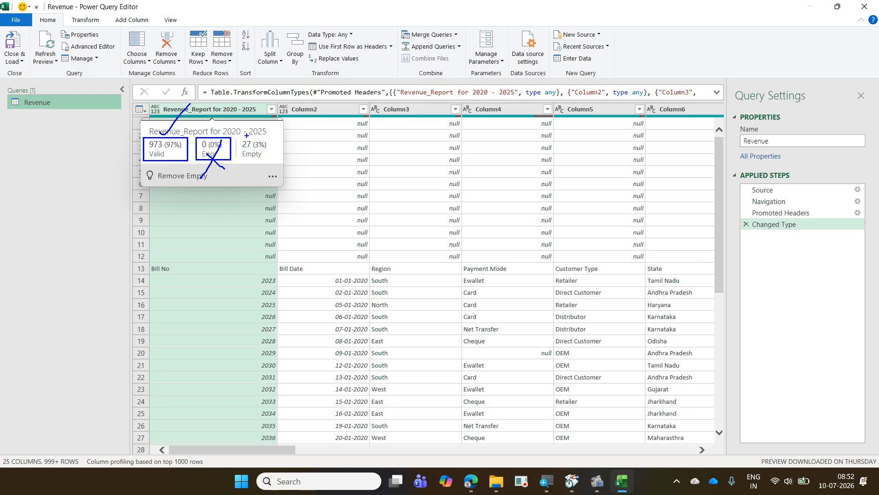
mouse_move(231, 133)
mouse_down()
mouse_move(269, 166)
mouse_move(290, 144)
mouse_up()
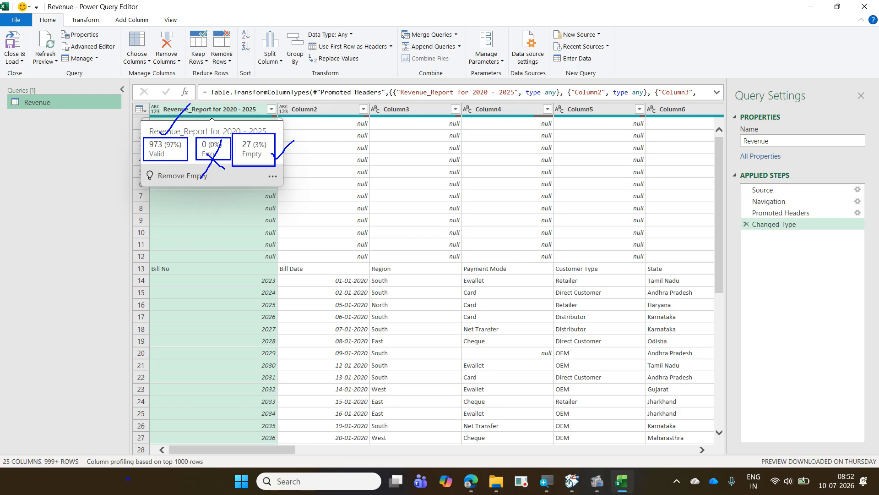
mouse_move(84, 452)
mouse_down()
mouse_move(111, 469)
mouse_move(210, 468)
mouse_up()
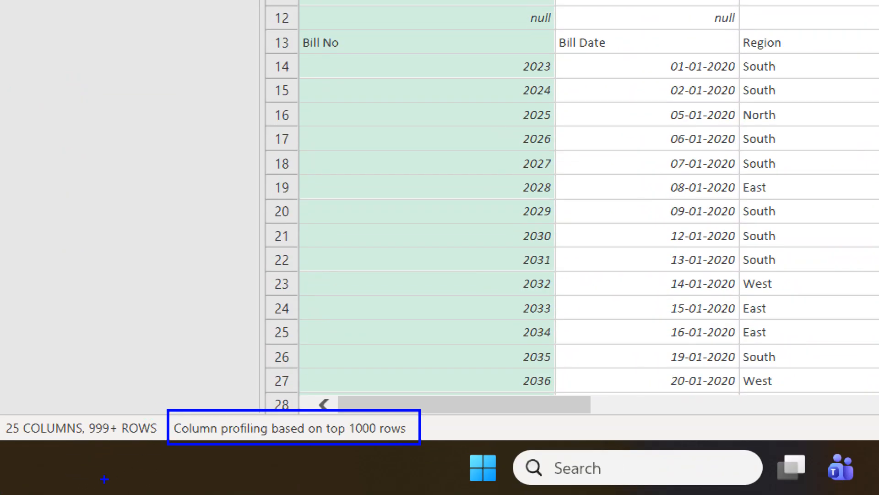
mouse_move(81, 415)
mouse_down()
mouse_move(111, 433)
mouse_move(168, 442)
mouse_up()
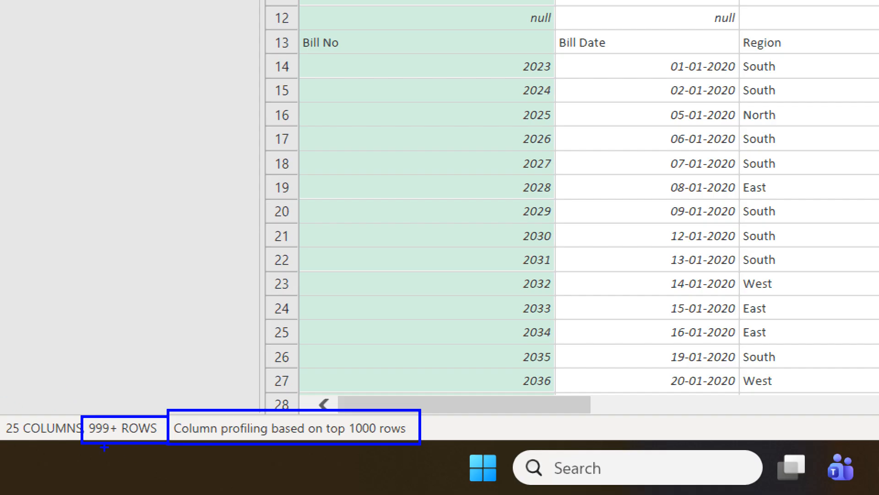
mouse_move(112, 440)
mouse_down()
mouse_move(99, 418)
mouse_move(70, 429)
mouse_move(90, 441)
mouse_up()
drag(120, 399, 144, 362)
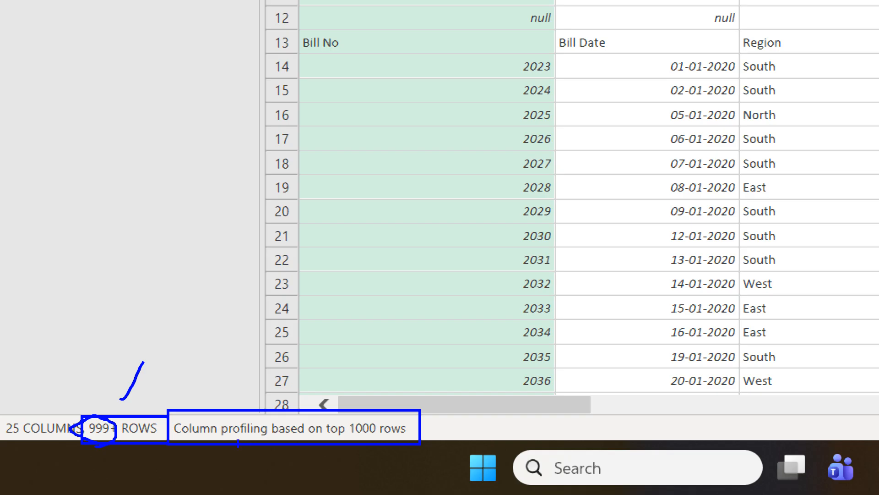
drag(245, 393, 270, 384)
key(Escape)
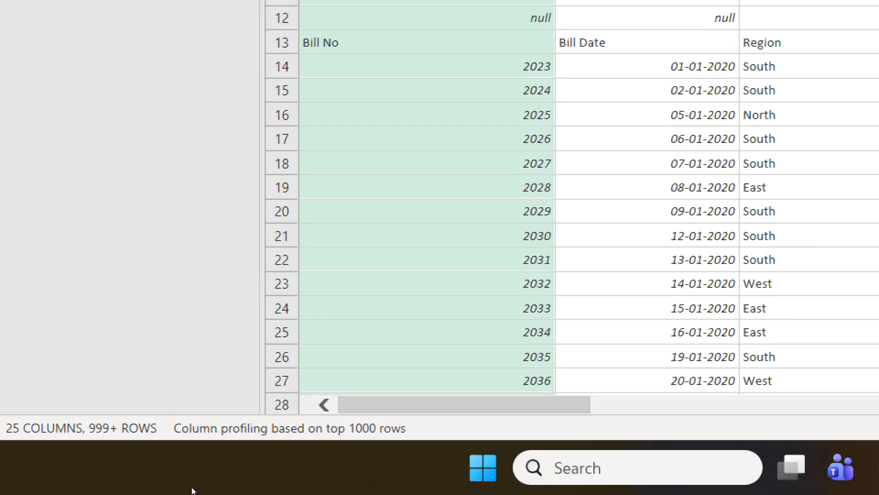
- Set column profiling to be based on the entire data set
click(178, 428)
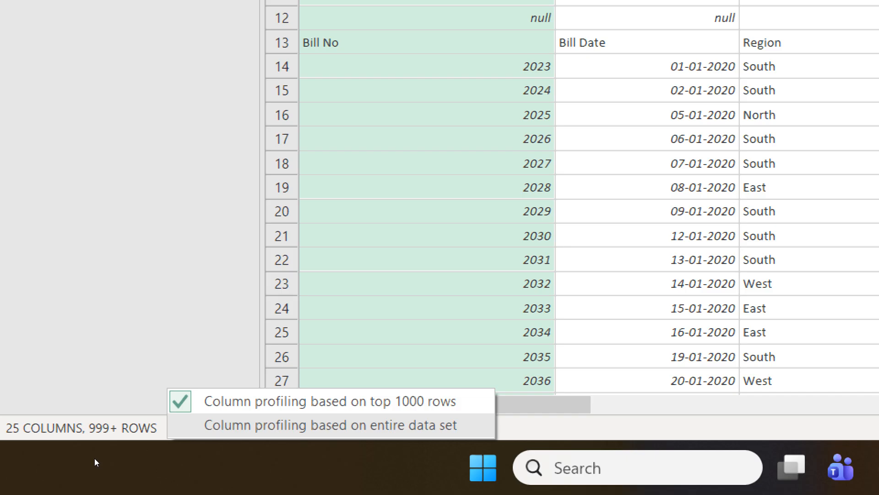
key(Return)
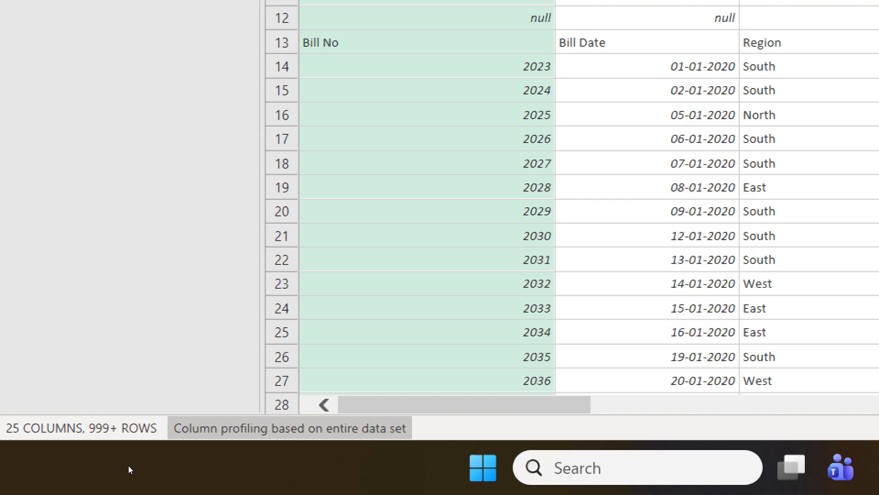
click(257, 435)
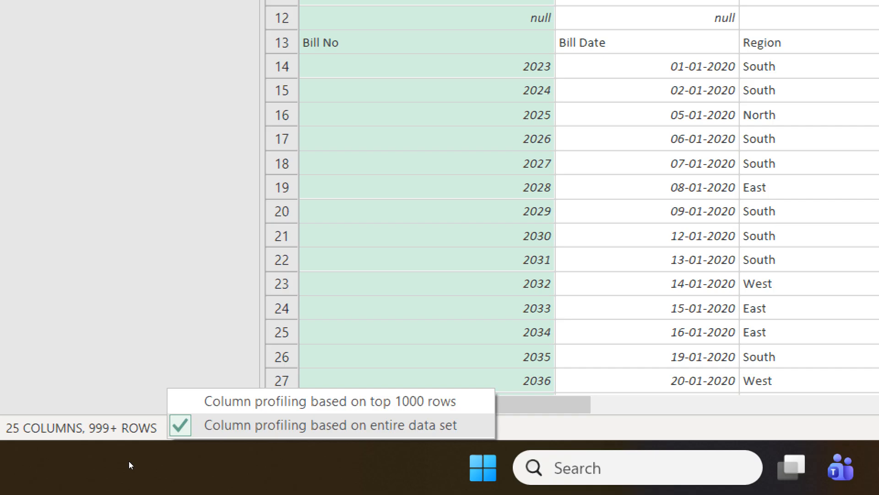
click(257, 427)
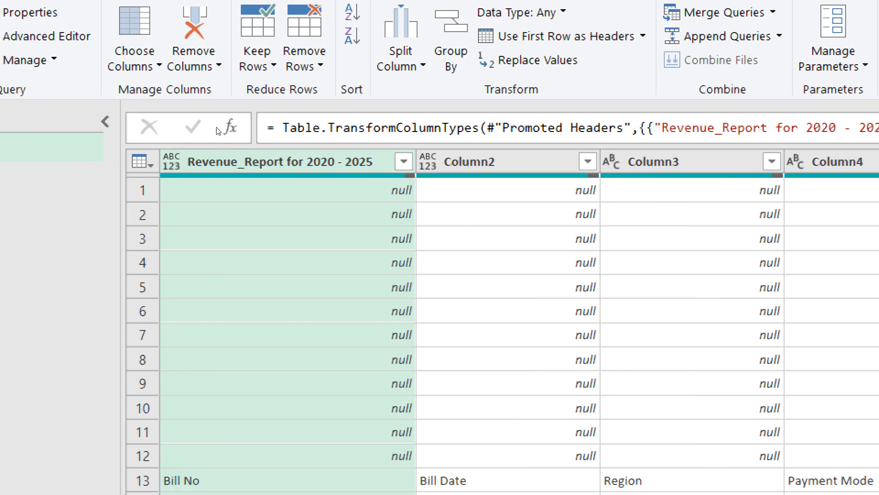
- Check the valid, error and empty value summaries of the first column and Column3
mouse_move(297, 175)
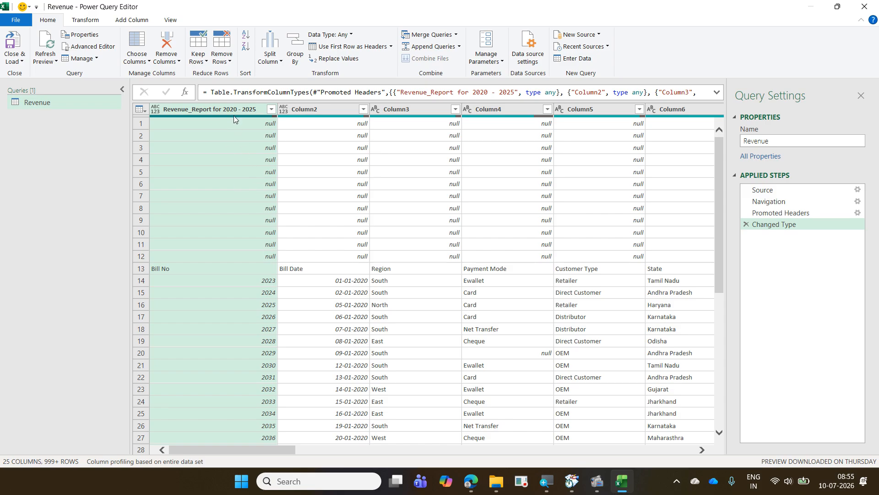
mouse_move(234, 118)
mouse_move(385, 119)
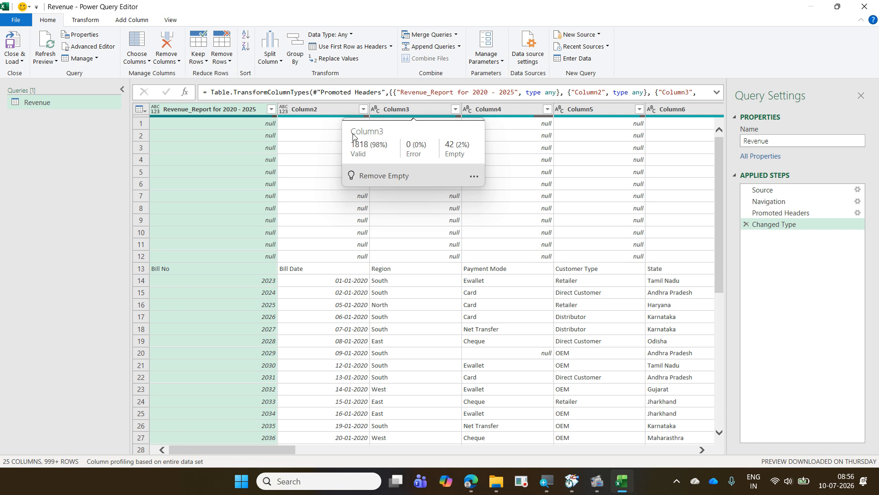
- Turn on the column quality display in the data preview of the Revenue query
click(171, 24)
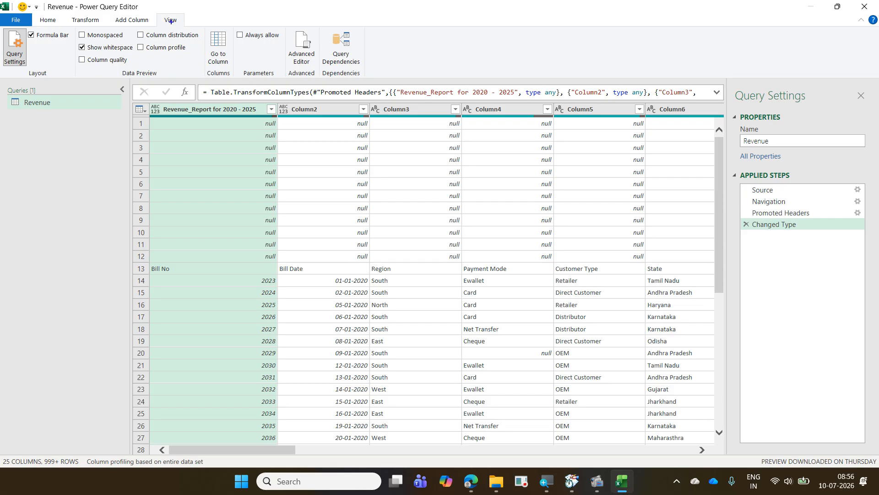
drag(154, 11, 185, 28)
mouse_move(73, 55)
mouse_down()
mouse_move(131, 68)
mouse_move(175, 31)
mouse_up()
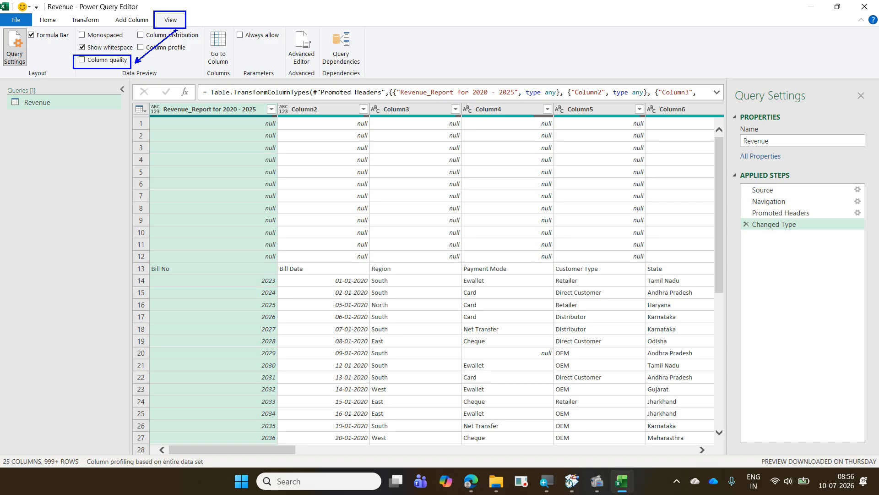
key(Escape)
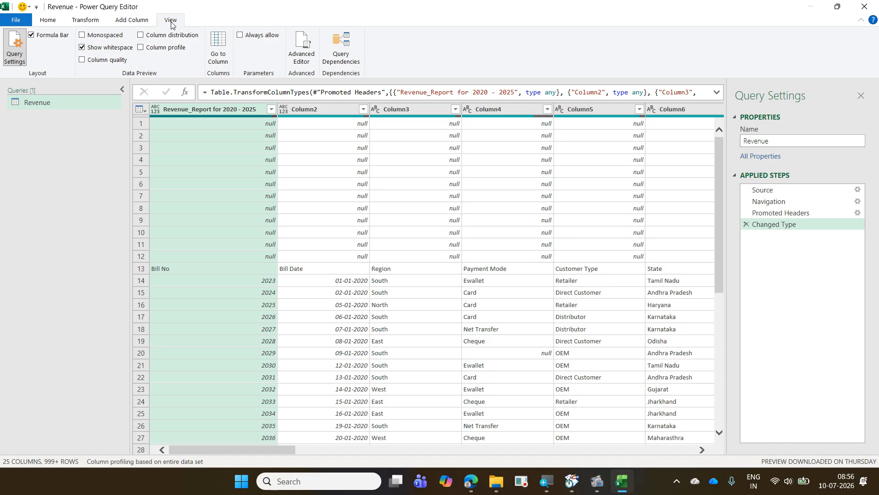
click(82, 60)
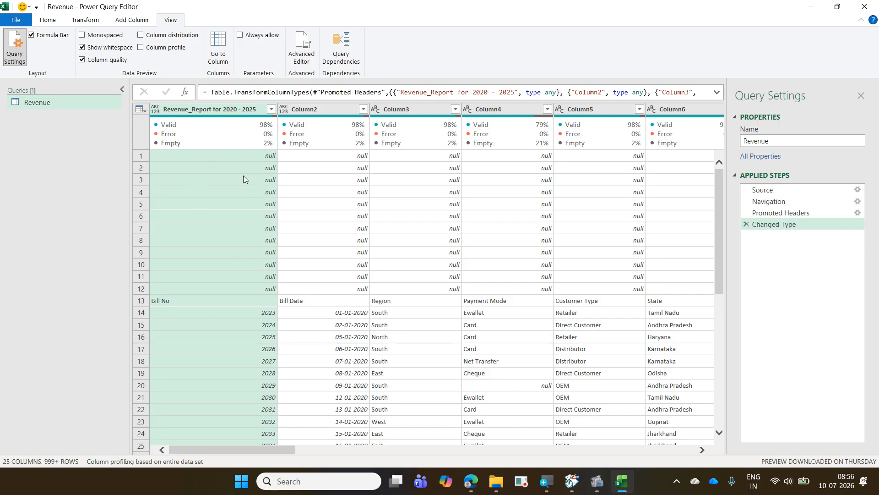
- Show the column profile for Column6, examine its statistics and value distribution, and hide the profile
mouse_move(201, 132)
click(669, 109)
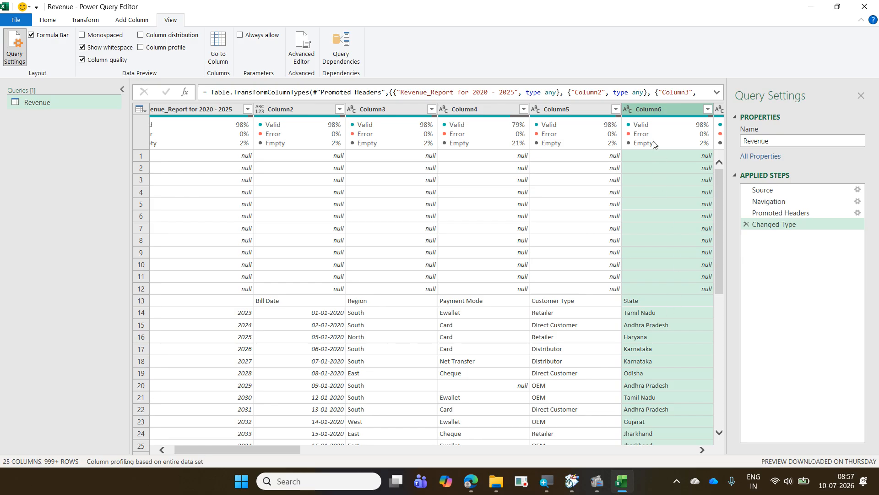
mouse_move(654, 144)
click(171, 50)
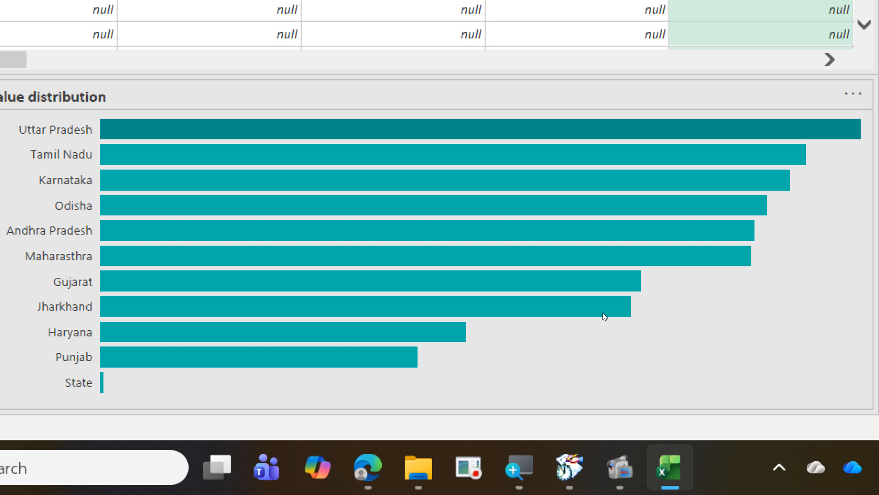
mouse_move(602, 312)
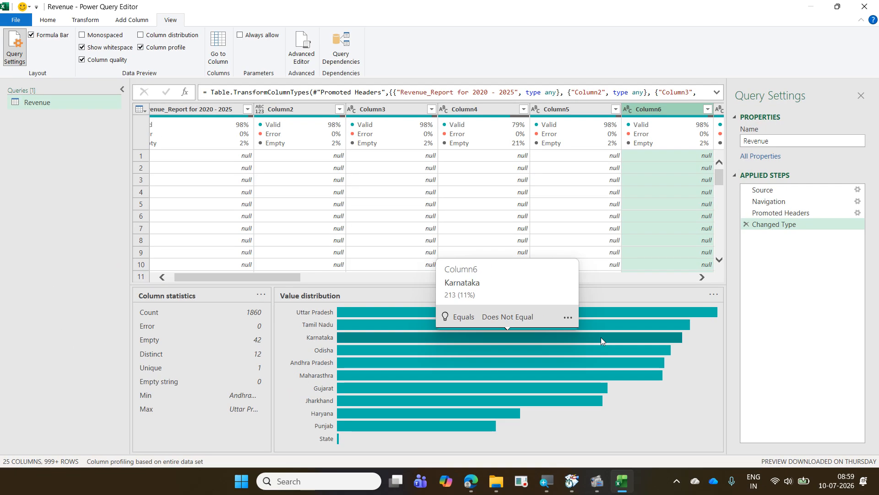
click(169, 48)
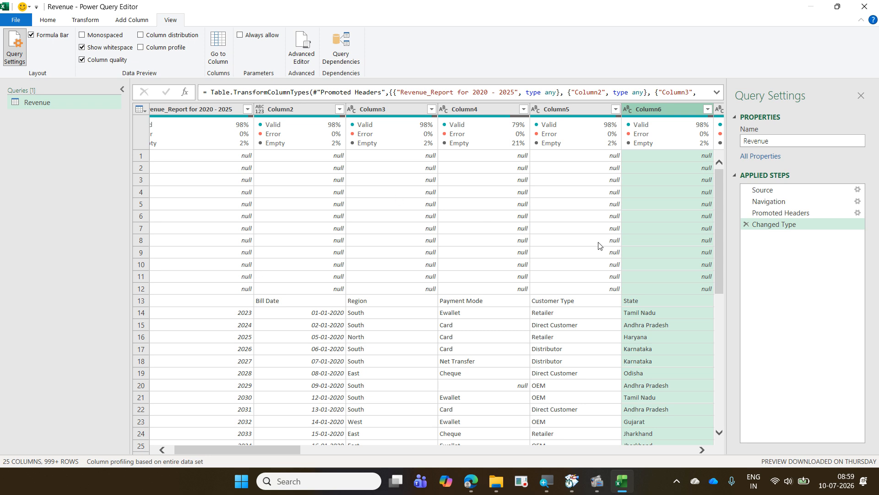
- Select Column5 and examine the Revenue query's name and its list of applied steps
click(575, 108)
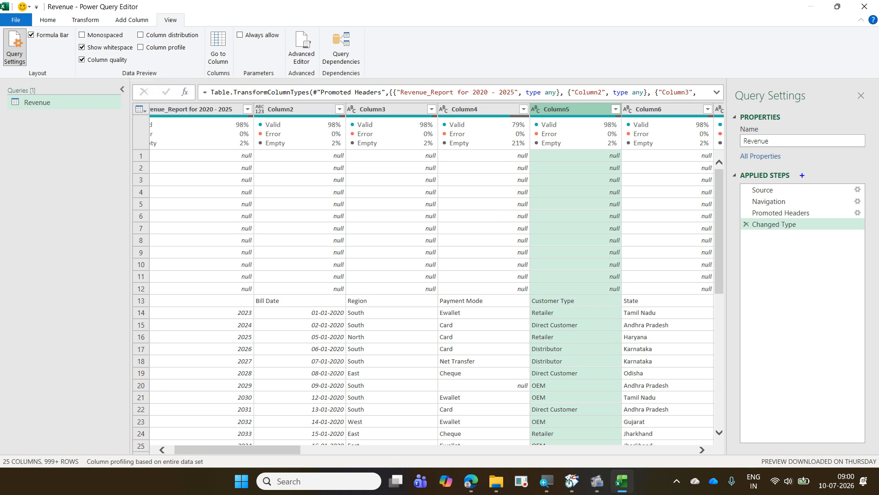
mouse_move(731, 85)
mouse_down()
mouse_move(813, 112)
mouse_move(878, 154)
mouse_move(878, 349)
mouse_up()
mouse_move(748, 150)
mouse_down()
mouse_move(779, 143)
mouse_move(742, 131)
mouse_move(739, 151)
mouse_up()
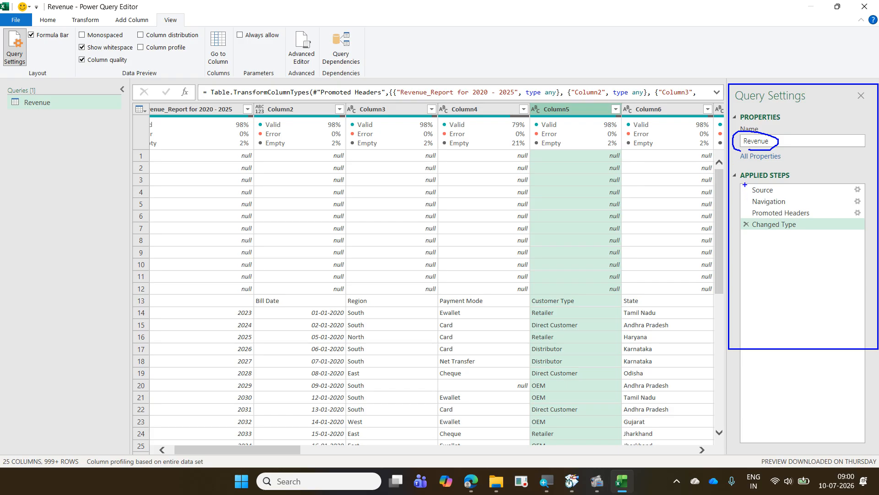
mouse_move(743, 181)
mouse_down()
mouse_move(752, 207)
mouse_move(802, 235)
mouse_move(865, 233)
mouse_up()
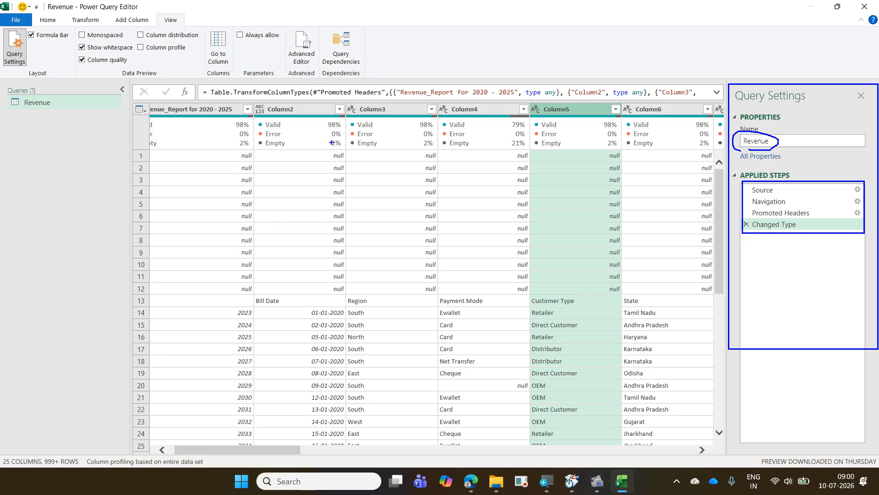
drag(789, 189, 809, 235)
mouse_move(782, 191)
mouse_down()
mouse_move(804, 171)
mouse_move(809, 208)
mouse_move(822, 214)
mouse_up()
mouse_move(750, 243)
mouse_down()
mouse_move(800, 209)
mouse_move(773, 174)
mouse_move(717, 210)
mouse_move(758, 250)
mouse_up()
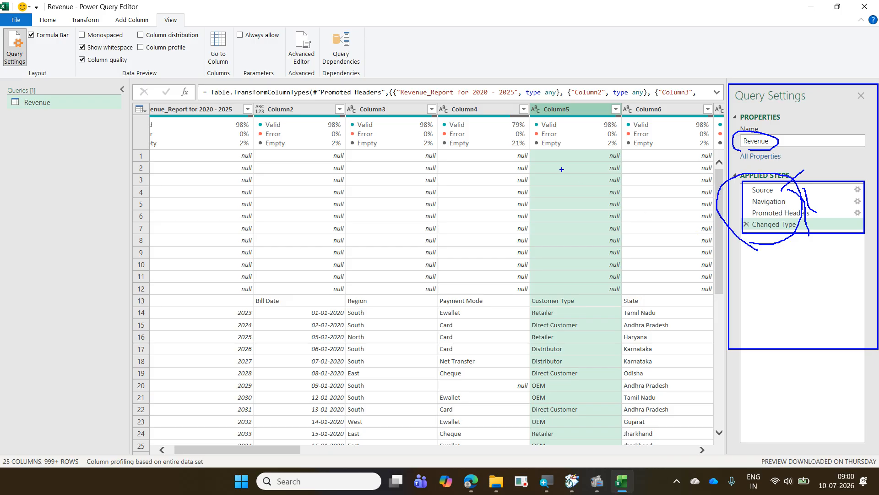
drag(509, 120, 510, 245)
key(e)
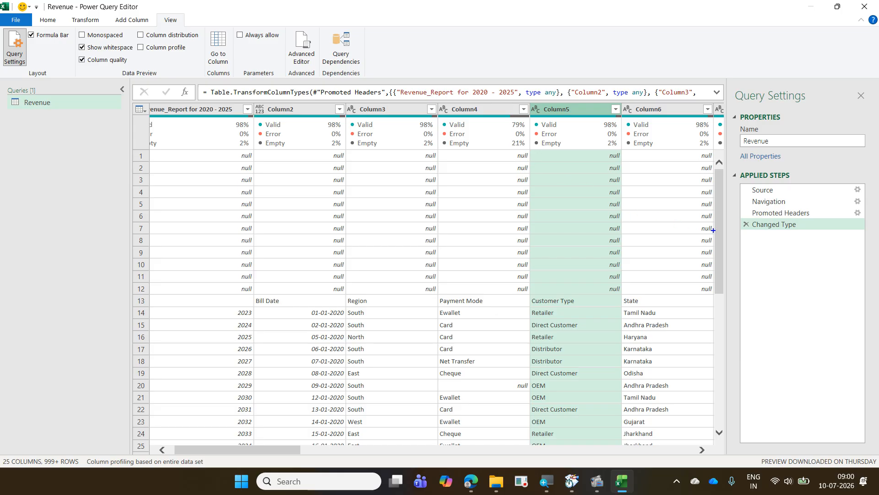
drag(742, 239, 814, 238)
drag(743, 254, 814, 254)
drag(741, 271, 821, 270)
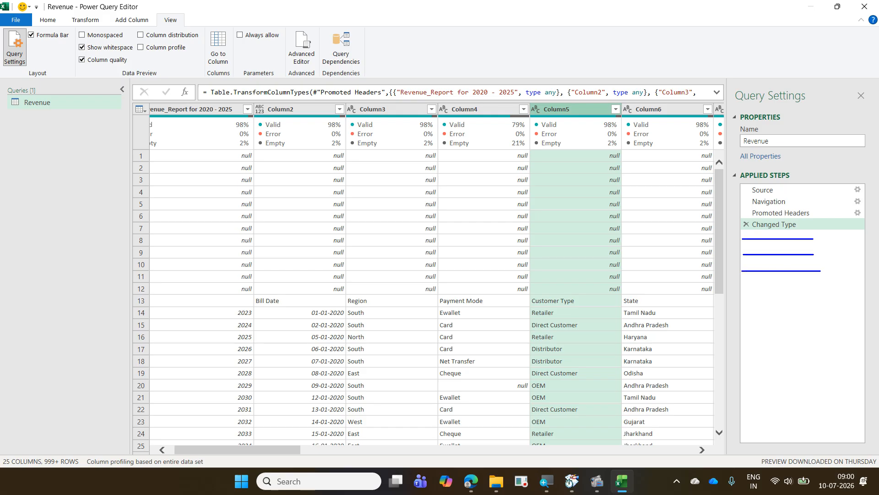
drag(741, 284, 817, 285)
key(Escape)
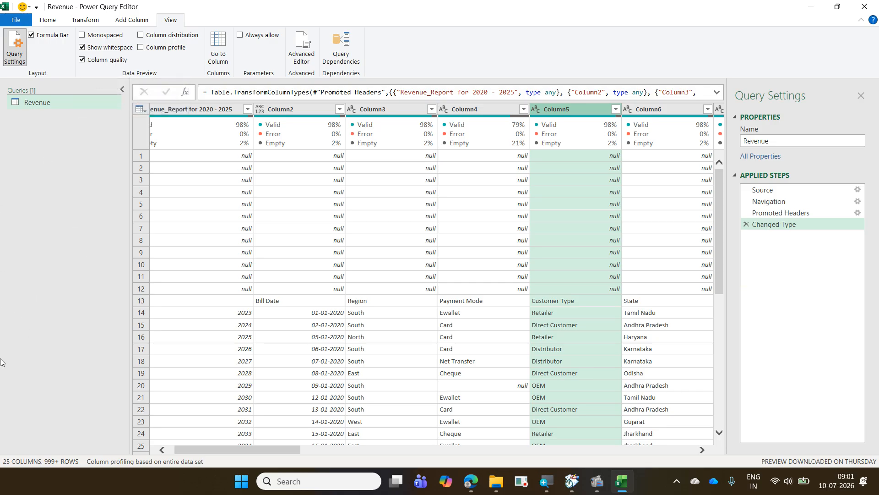
- Switch to Word, create a blank document and enter "dfg" as its first paragraph
click(246, 480)
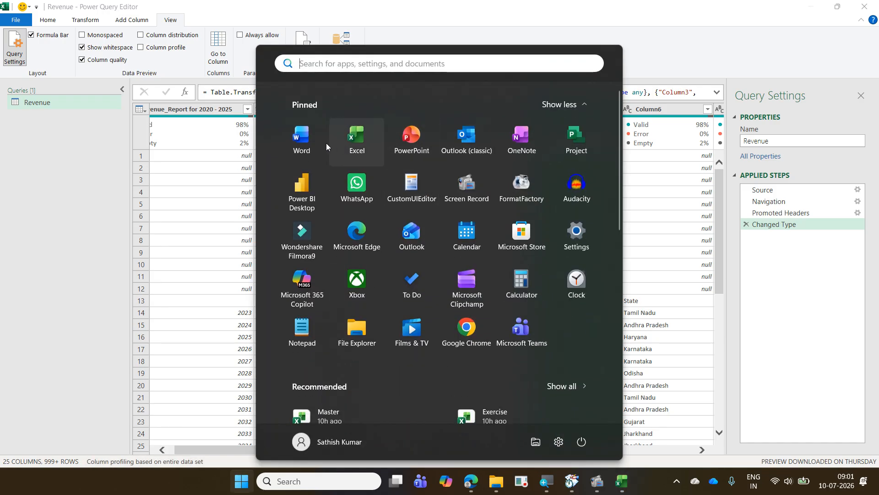
click(314, 142)
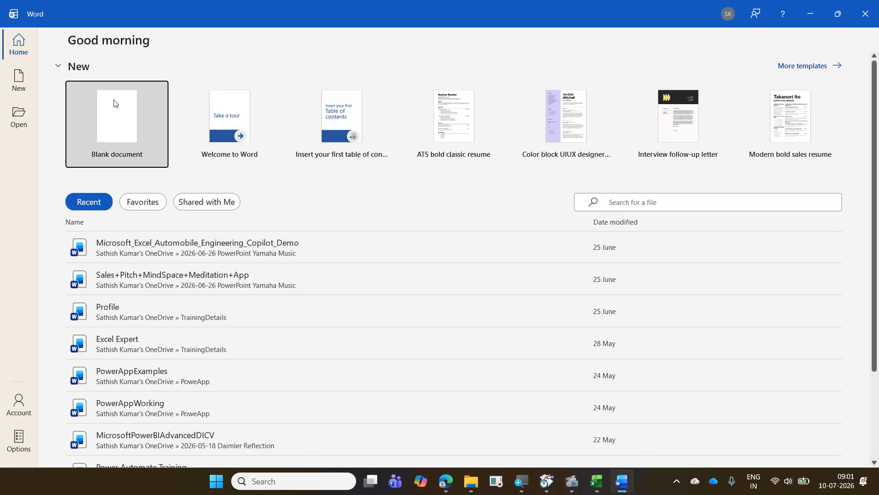
click(115, 104)
text(dfg)
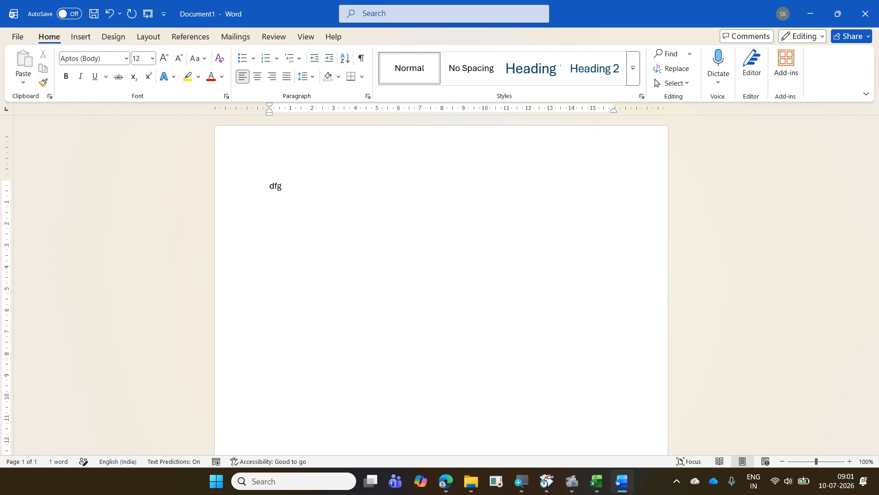
key(Return)
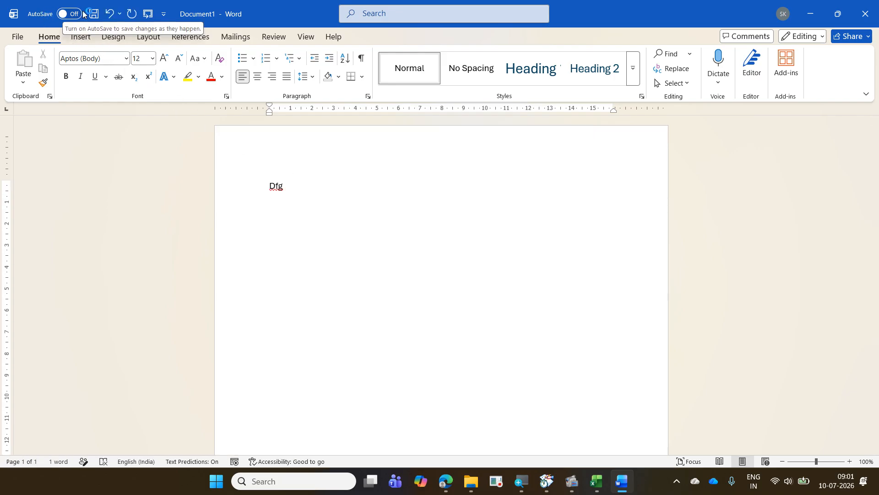
- Review the list of undoable actions in the Word document and close the document without saving
click(120, 14)
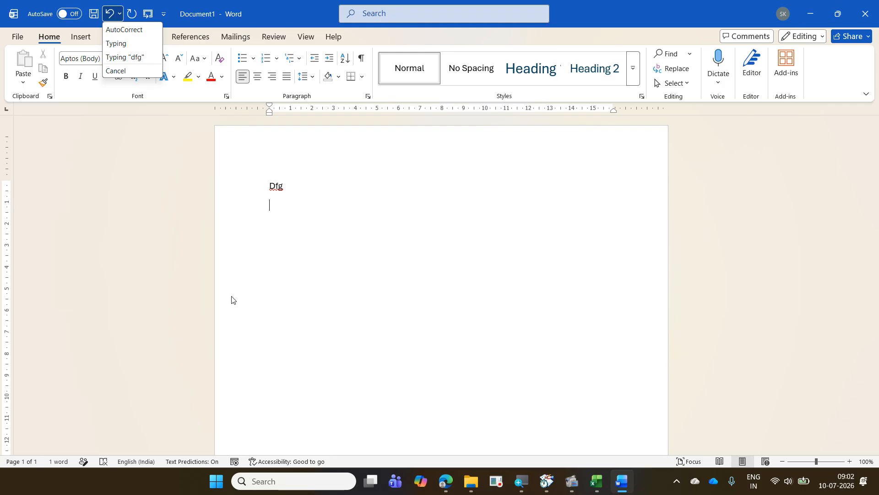
click(443, 216)
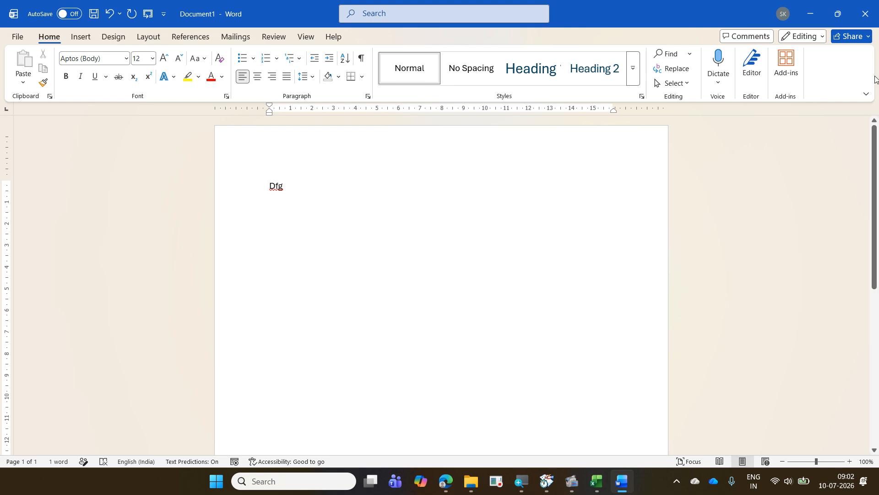
click(858, 20)
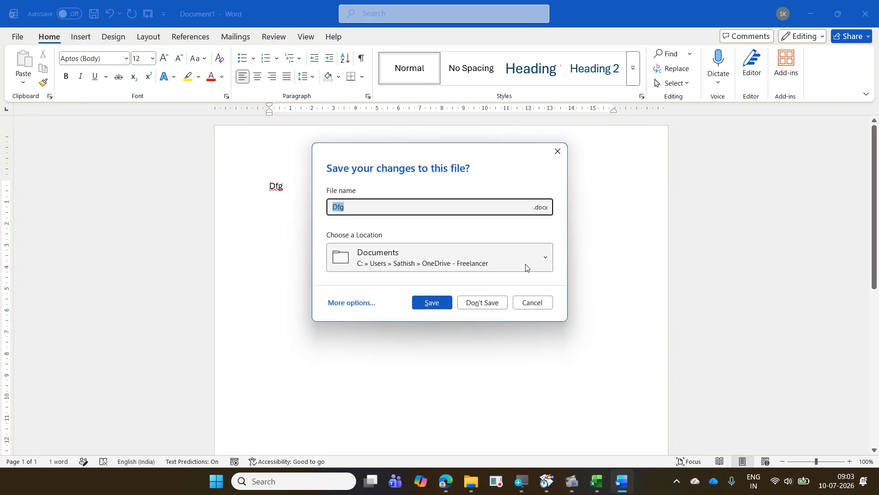
click(480, 303)
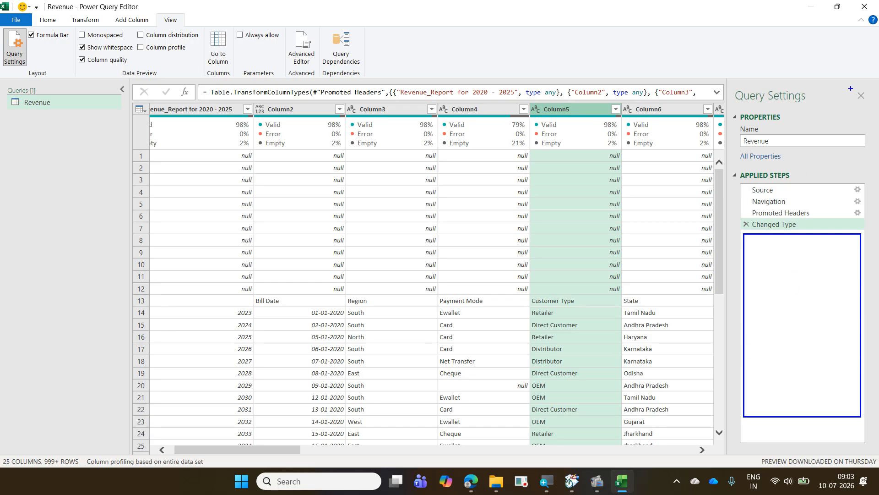
- Hide the query settings of the Revenue query and display them again
drag(853, 84, 867, 105)
key(Escape)
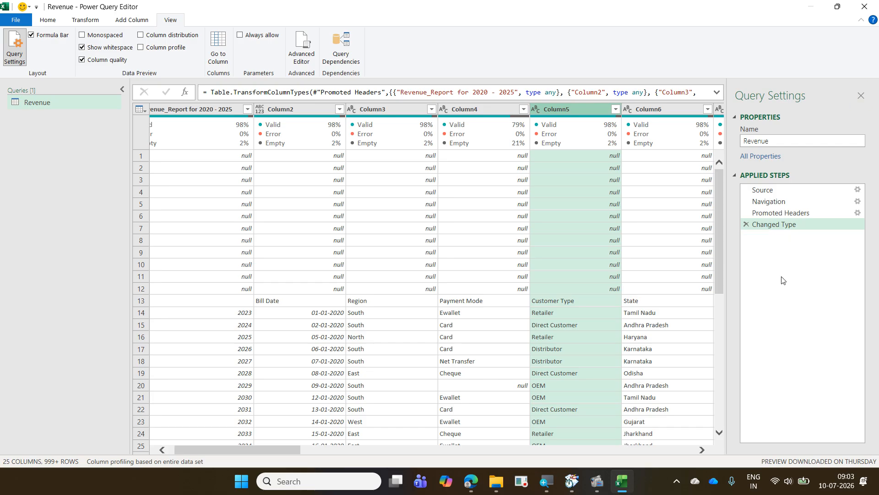
click(860, 98)
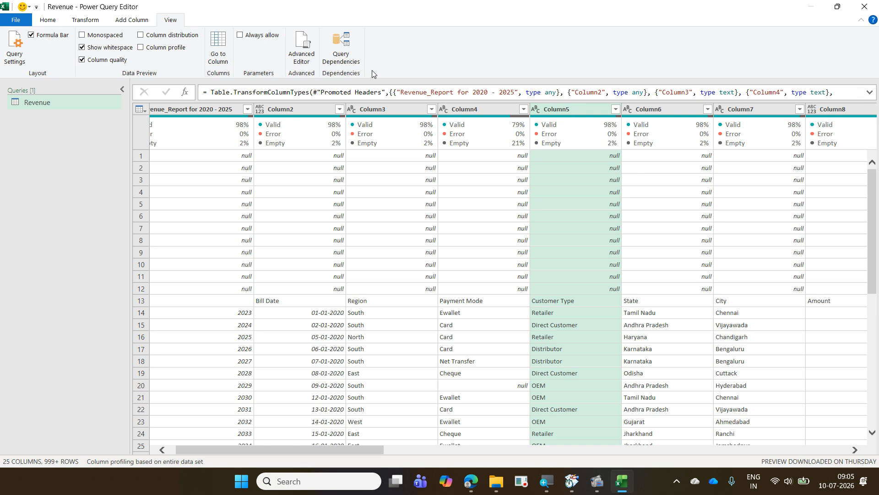
drag(157, 12, 187, 27)
mouse_move(1, 28)
mouse_down()
mouse_move(33, 50)
mouse_move(34, 74)
mouse_move(89, 45)
mouse_move(158, 26)
mouse_up()
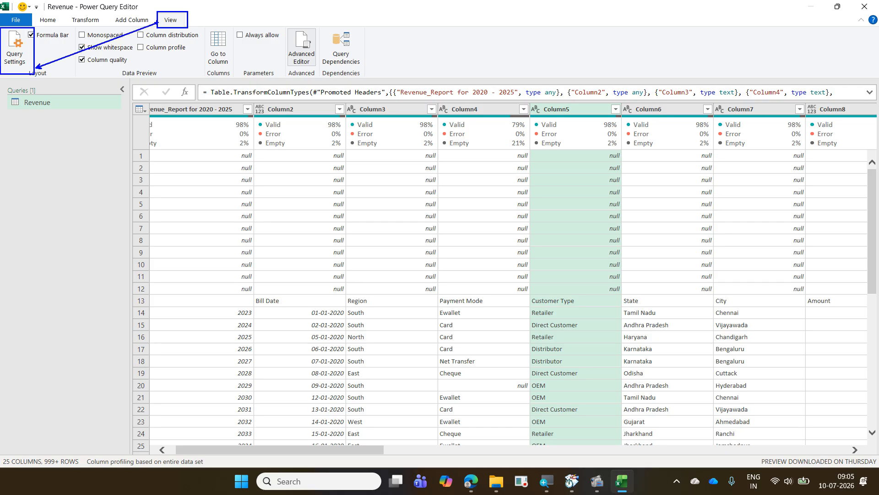
key(Escape)
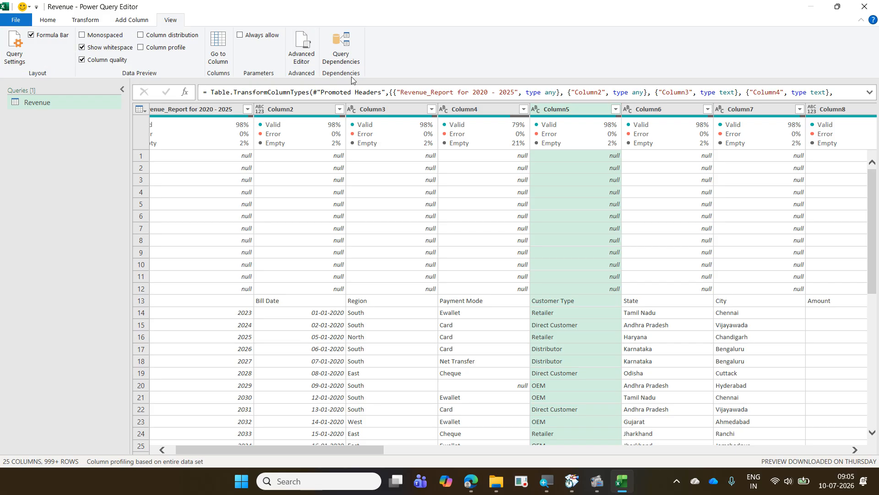
click(13, 50)
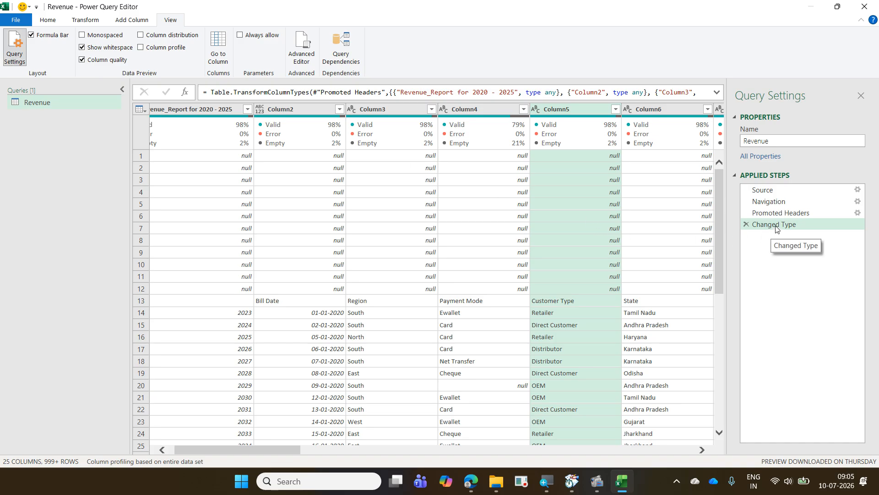
- Examine the Revenue data at the Source, Navigation, Promoted Headers and Changed Type steps in turn
click(776, 191)
click(777, 200)
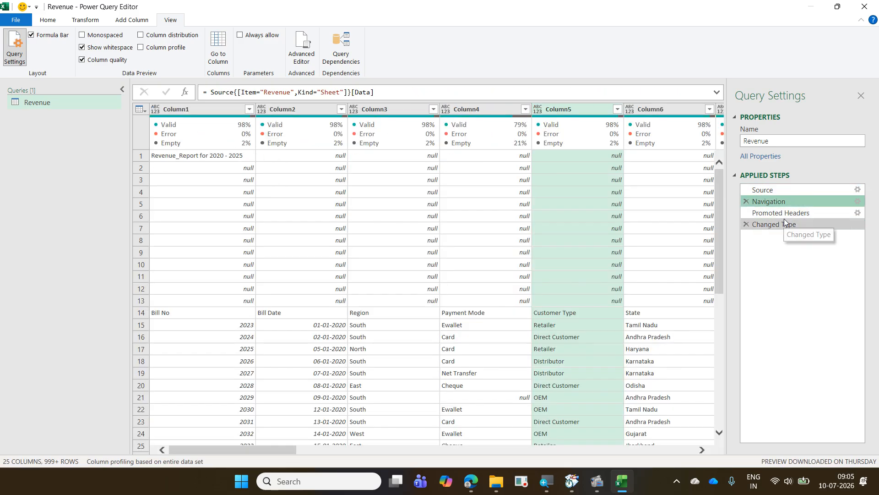
click(781, 213)
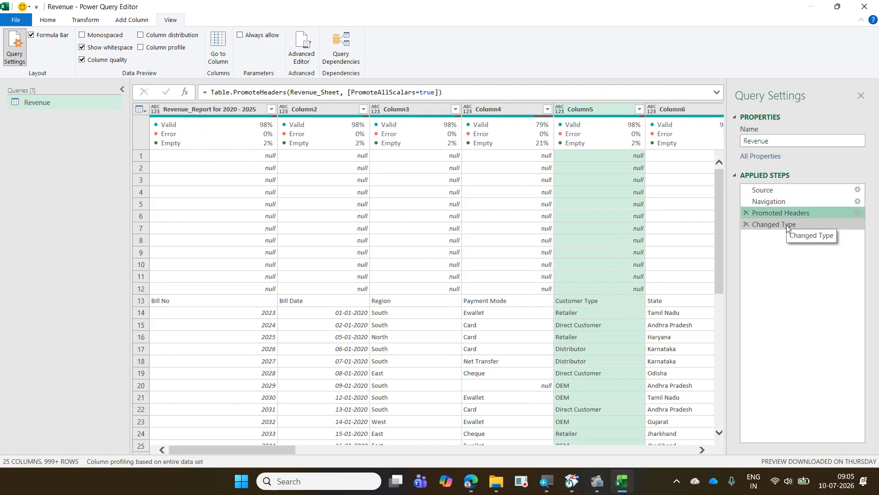
click(787, 226)
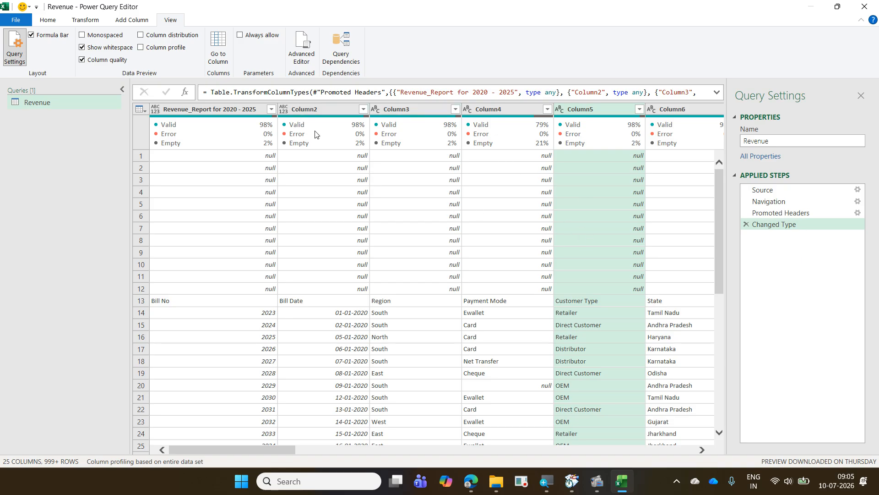
- Check the quality summary of the Revenue_Report for 2020 - 2025 column and review its available cleanup options
mouse_move(314, 134)
mouse_move(228, 136)
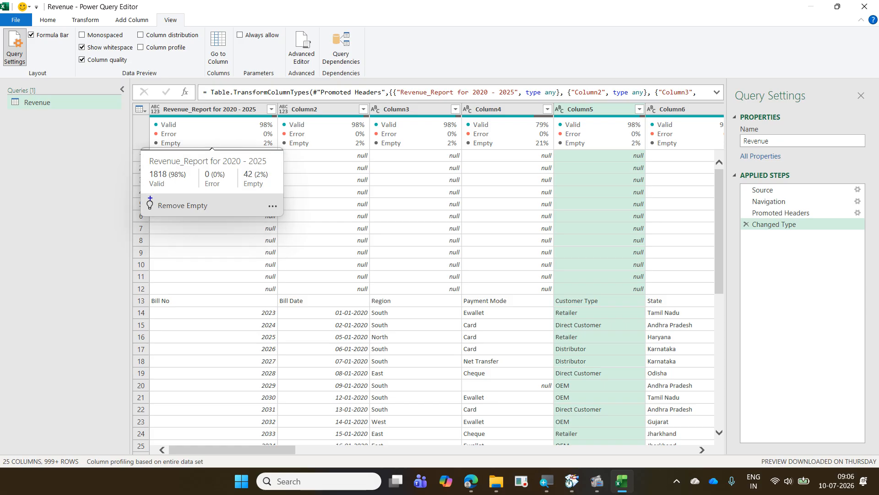
drag(141, 198, 222, 219)
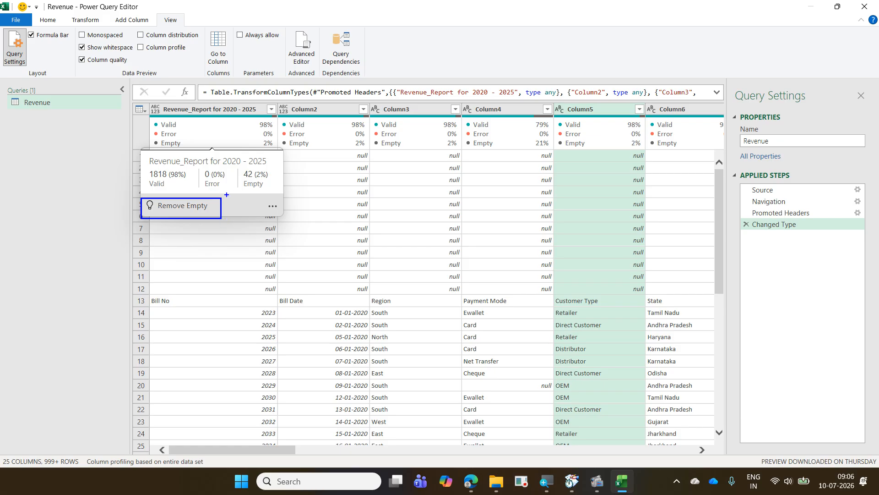
mouse_move(230, 185)
mouse_down()
mouse_move(240, 192)
mouse_move(271, 183)
mouse_move(250, 165)
mouse_move(235, 189)
mouse_up()
drag(192, 209, 221, 184)
drag(259, 198, 279, 214)
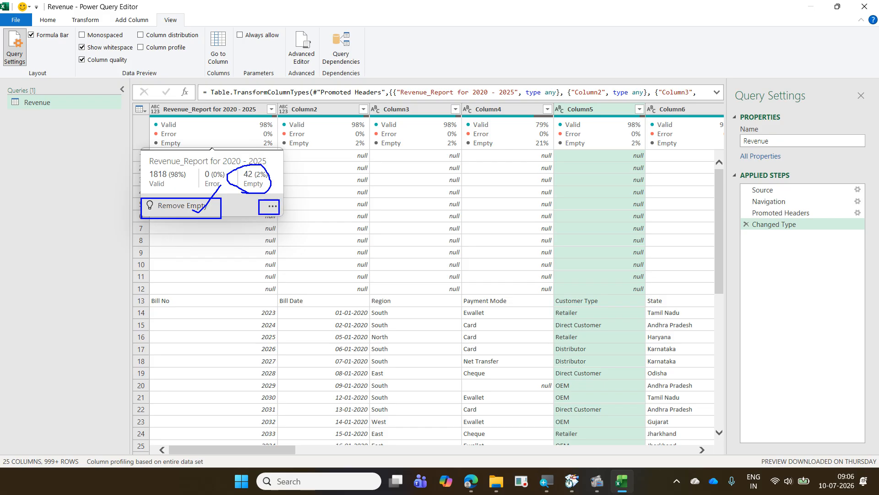
key(Escape)
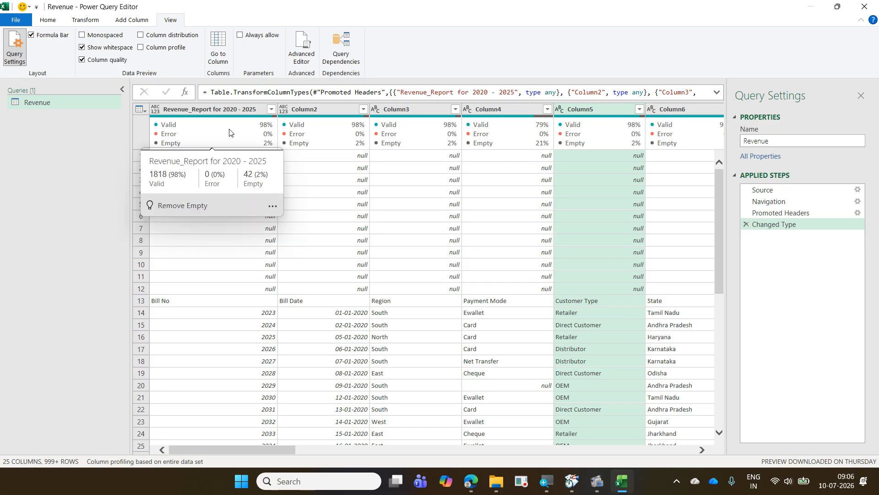
click(271, 207)
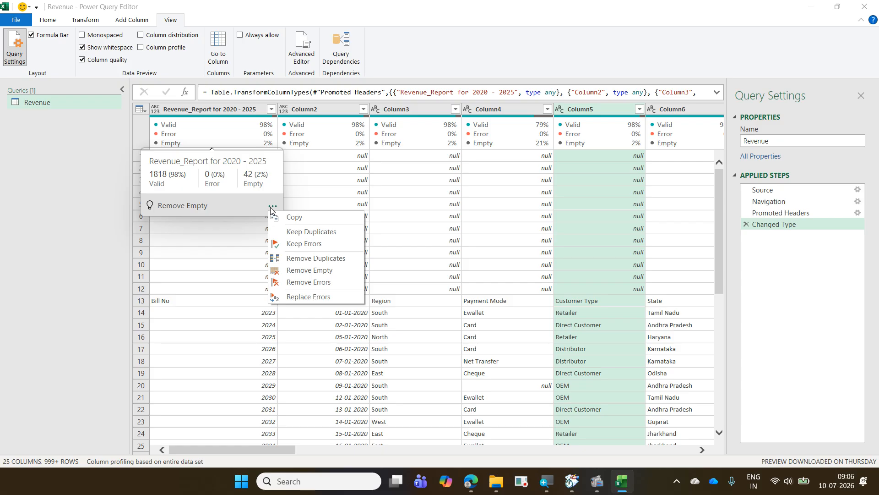
click(271, 208)
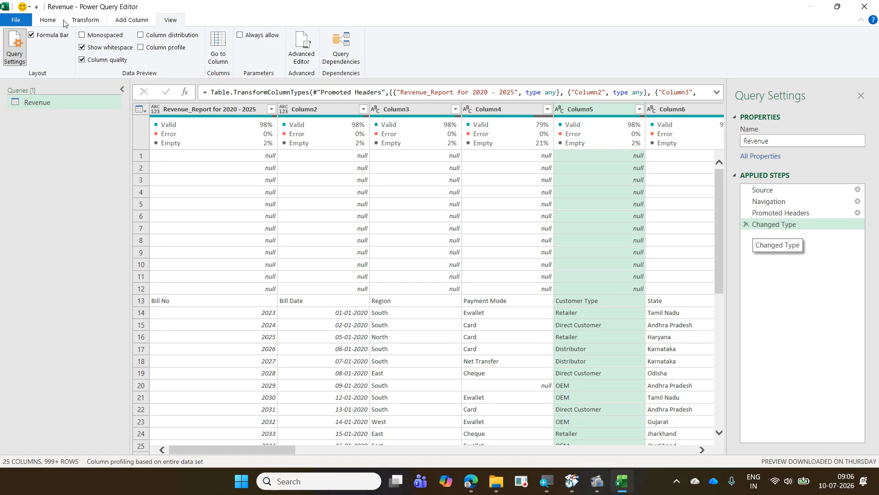
- Remove all completely blank rows from the Revenue query
click(47, 20)
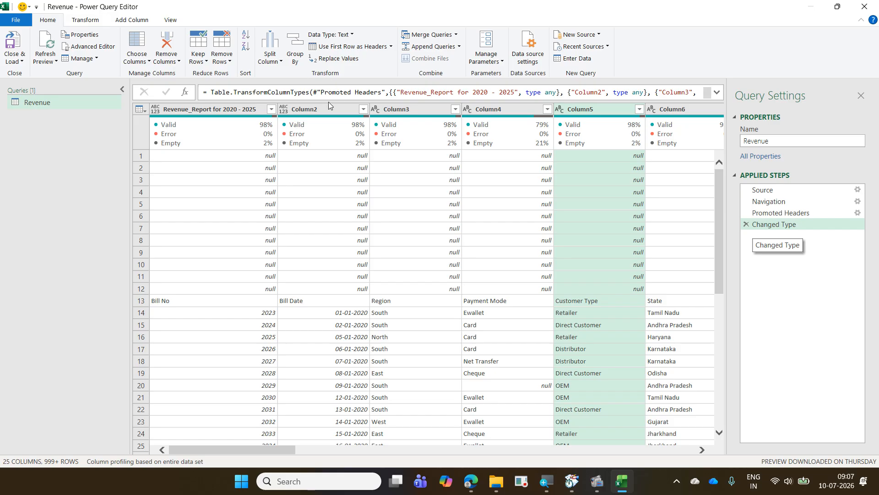
click(230, 64)
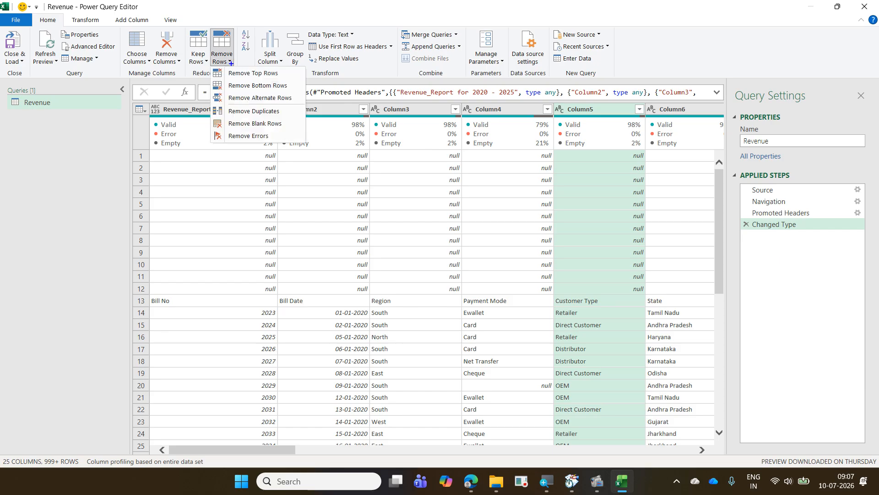
drag(31, 13, 60, 28)
drag(207, 29, 238, 65)
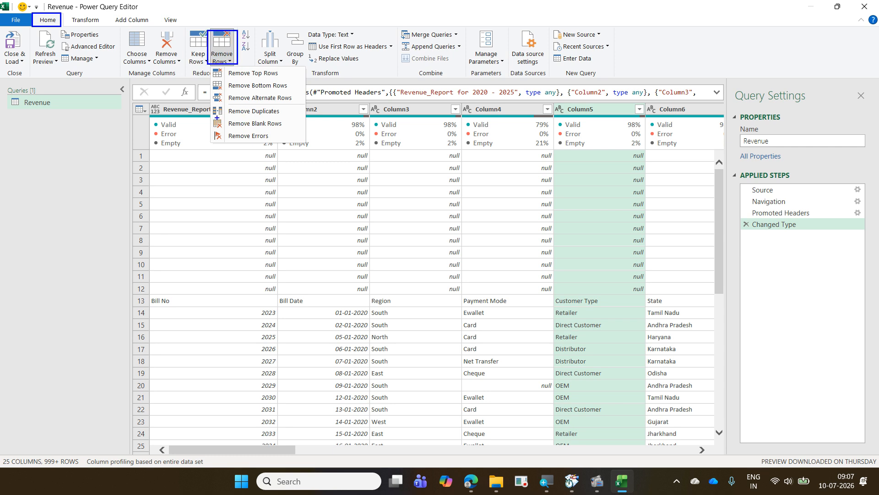
mouse_move(212, 117)
mouse_down()
mouse_move(243, 134)
mouse_move(284, 133)
mouse_move(238, 64)
mouse_move(66, 16)
mouse_up()
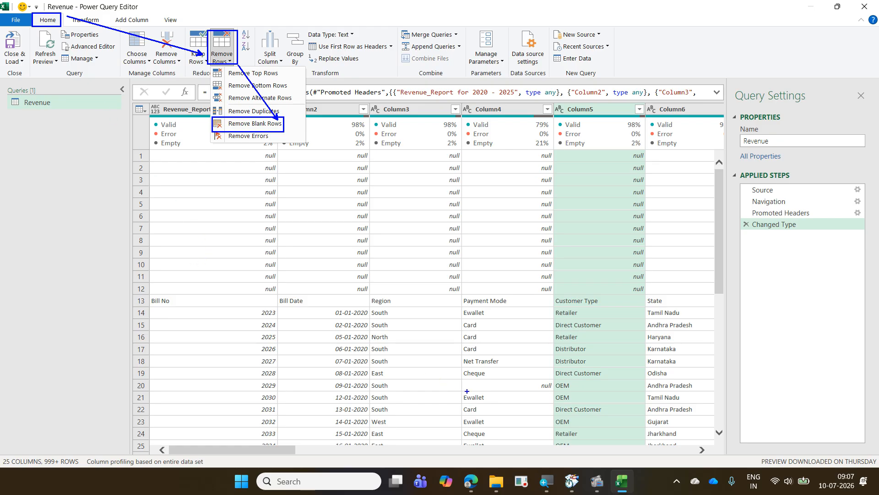
mouse_move(498, 393)
mouse_down()
mouse_move(555, 387)
mouse_move(536, 377)
mouse_move(528, 395)
mouse_up()
drag(266, 387, 568, 388)
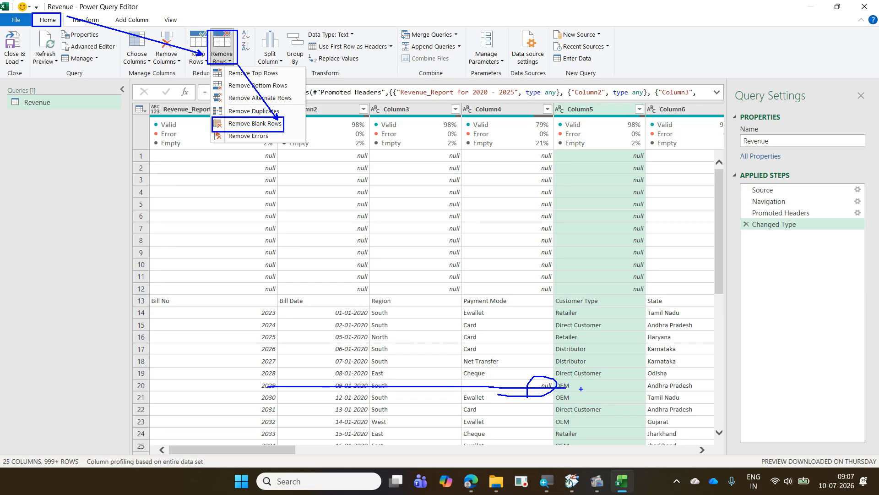
key(Escape)
click(230, 64)
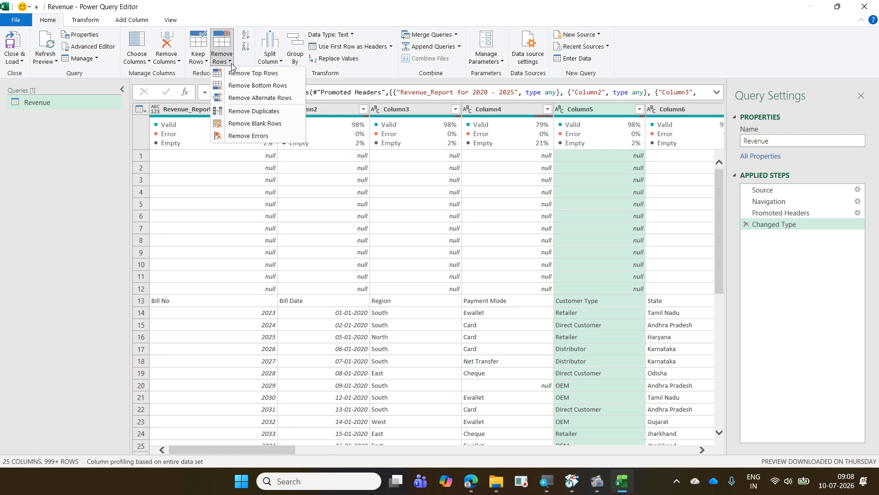
click(239, 122)
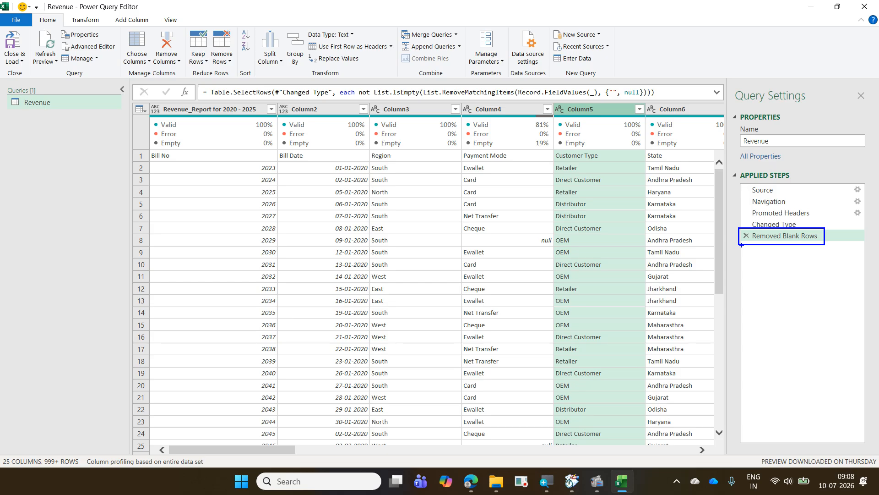
- Compare the Revenue data at the Changed Type step with the data at the Removed Blank Rows step
mouse_move(741, 245)
mouse_down()
mouse_move(754, 231)
mouse_move(745, 231)
mouse_move(746, 244)
mouse_up()
key(Escape)
click(788, 225)
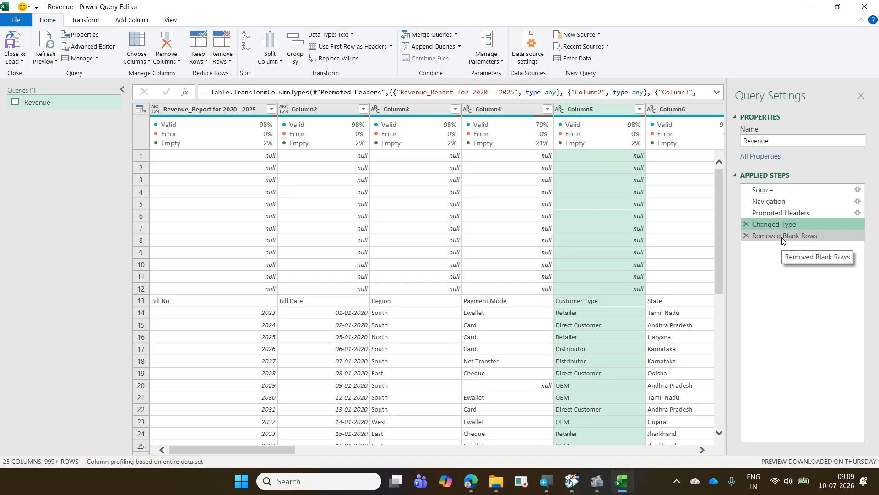
click(783, 236)
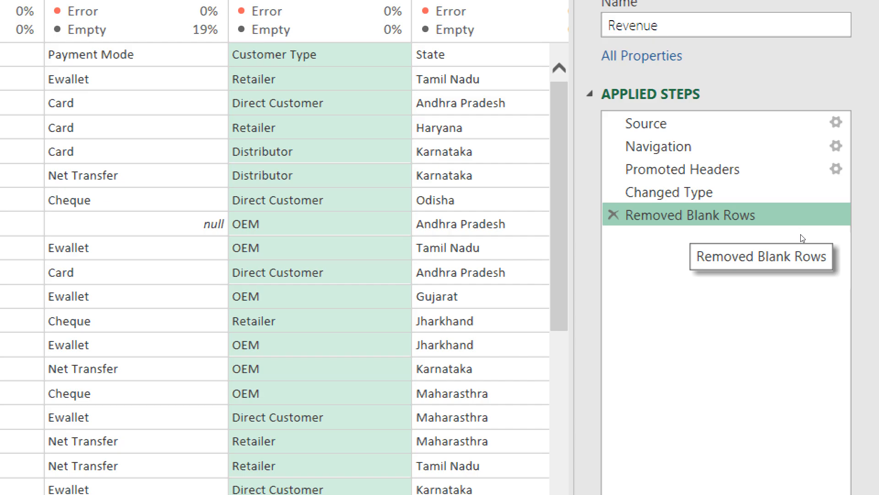
- Rename the Removed Blank Rows applied step as "Deleted all the empty rows"
right_click(802, 238)
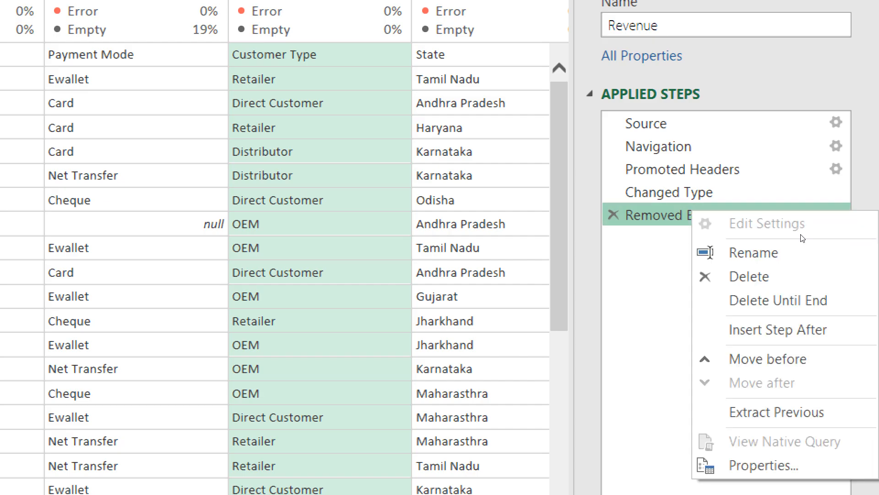
click(816, 251)
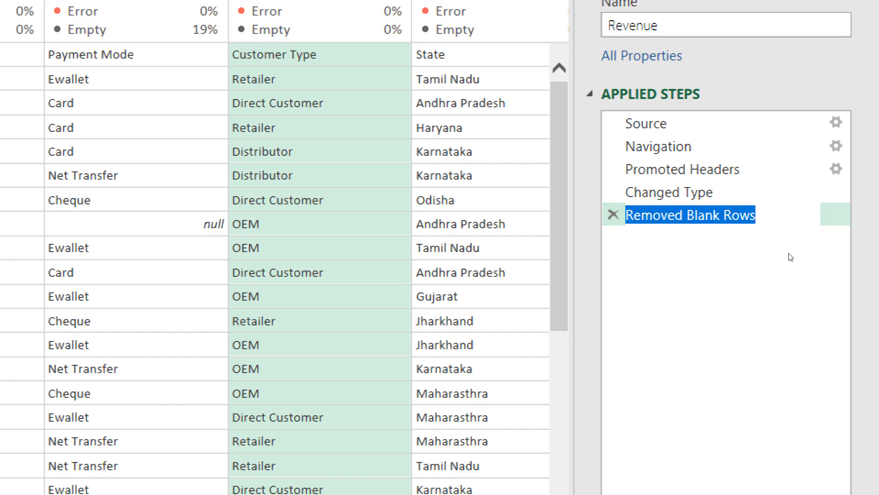
text(Delete)
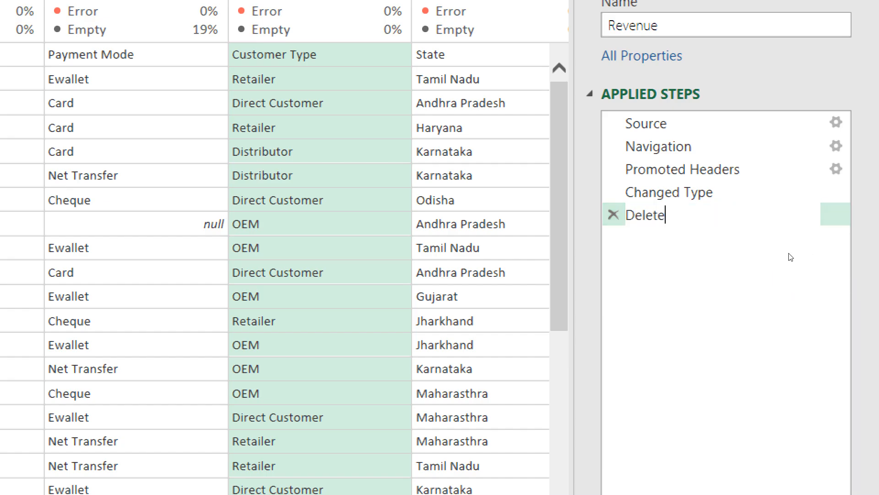
text(d  allthe em)
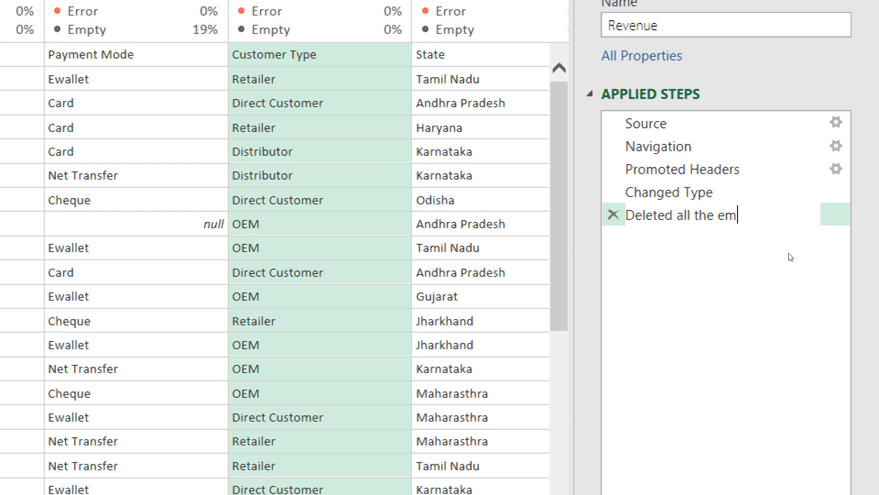
text(pty rows)
key(Return)
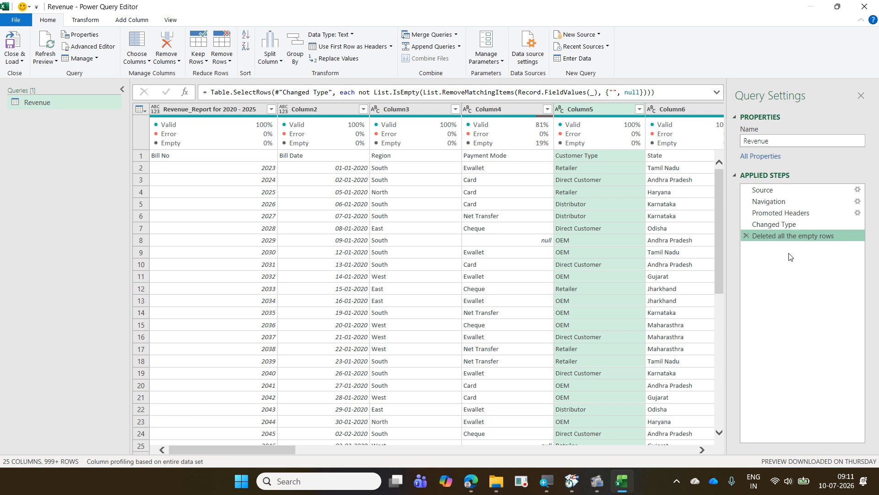
- Review the available row-removal options with the Revenue_Report for 2020 - 2025 column selected
click(216, 64)
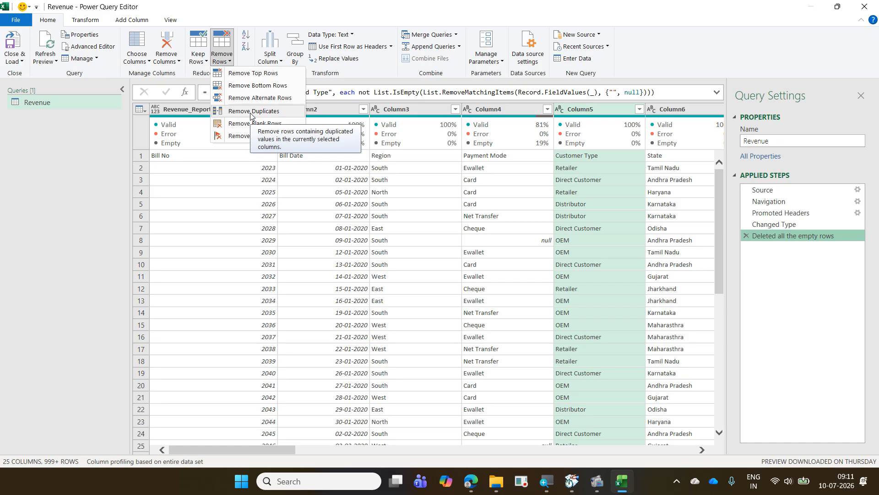
click(207, 217)
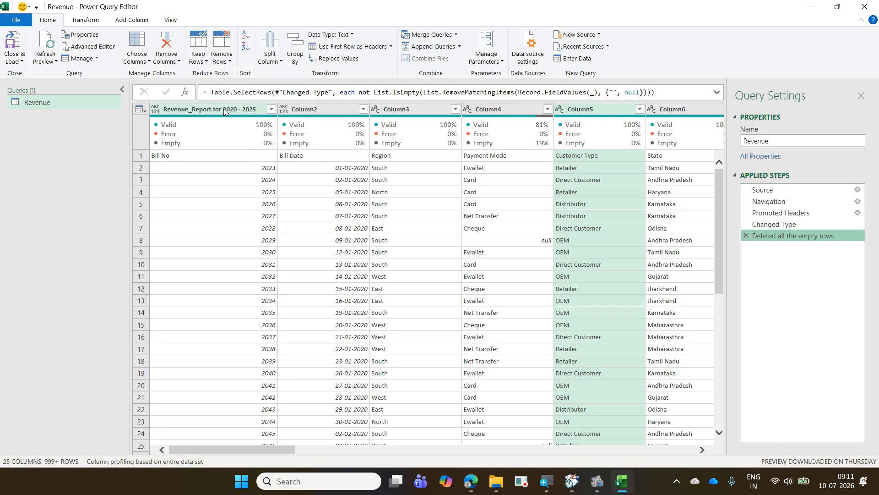
click(224, 109)
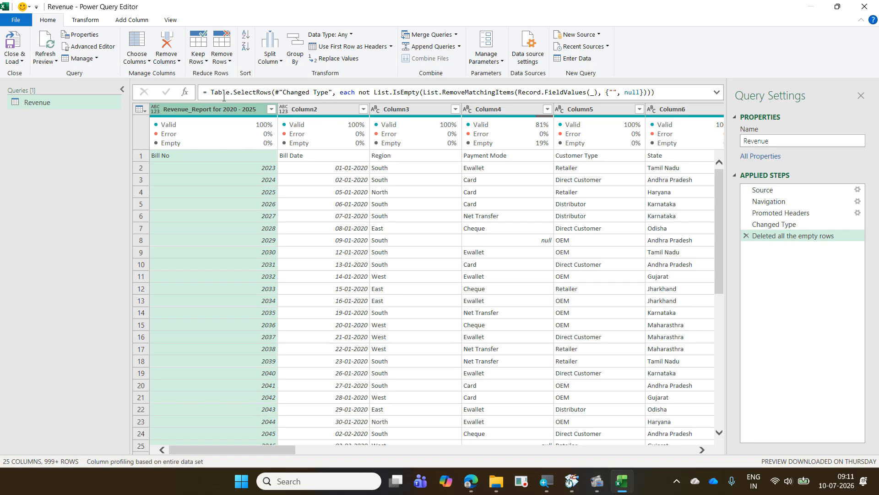
click(229, 61)
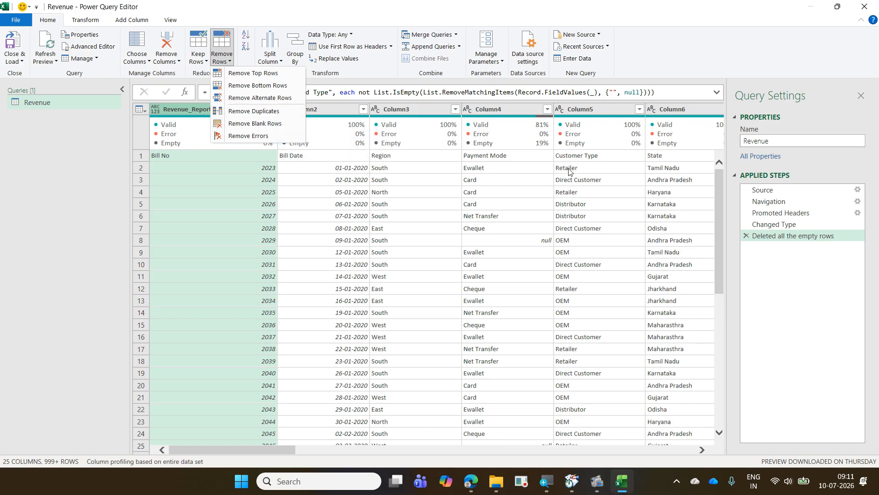
key(Escape)
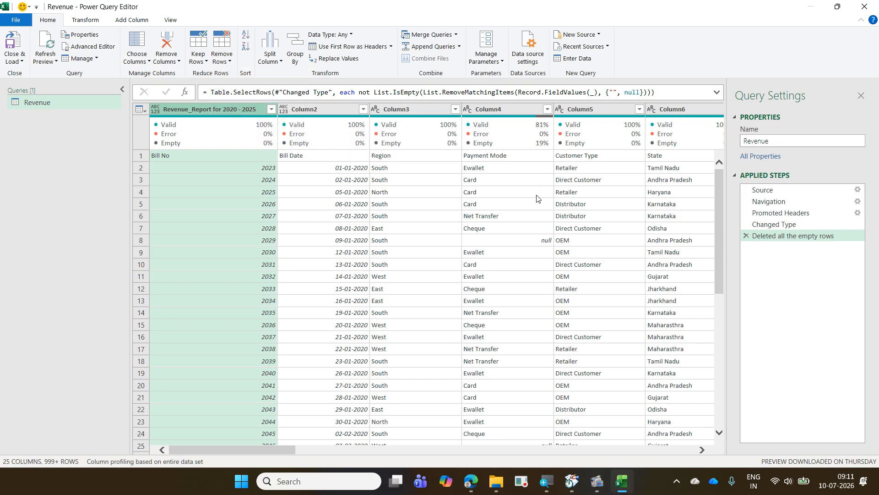
click(537, 198)
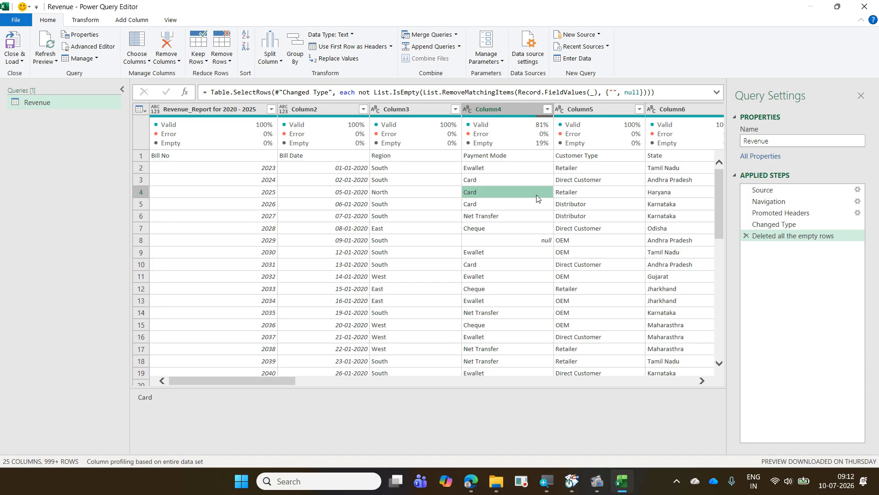
click(238, 111)
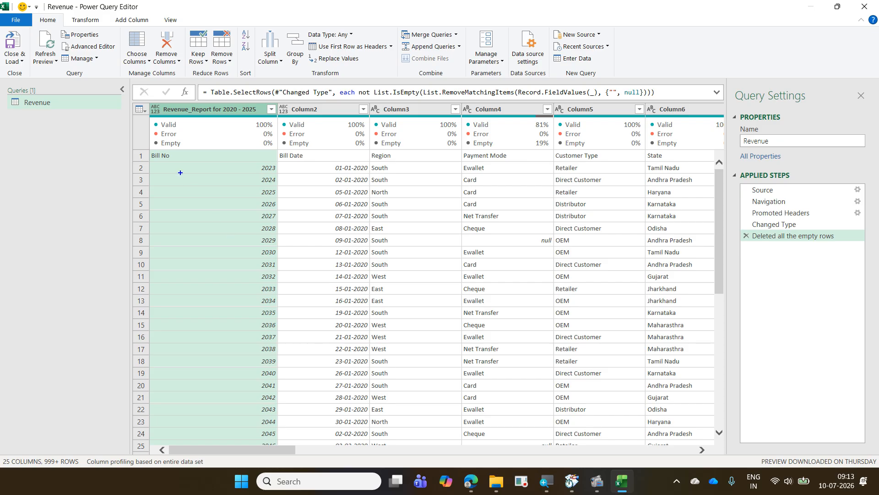
mouse_move(150, 102)
mouse_down()
mouse_move(262, 116)
mouse_move(254, 97)
mouse_move(260, 130)
mouse_up()
mouse_move(321, 109)
mouse_down()
mouse_move(341, 94)
mouse_move(332, 110)
mouse_move(352, 120)
mouse_up()
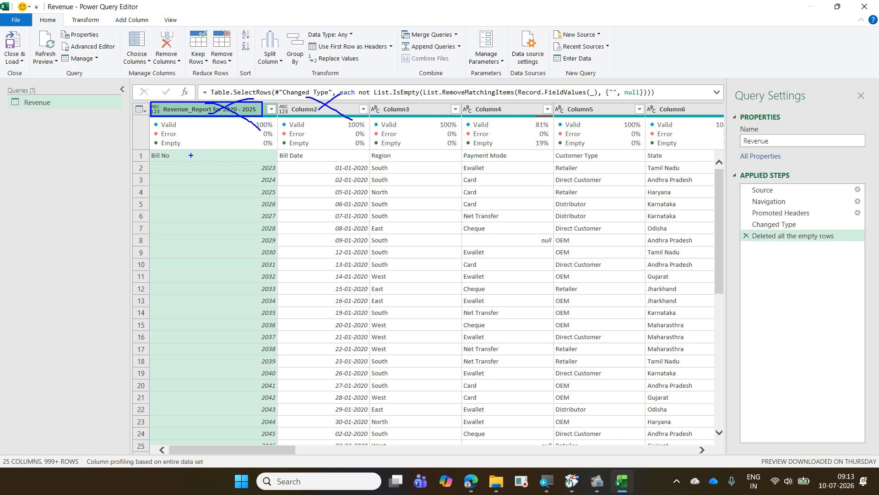
mouse_move(191, 156)
mouse_down()
mouse_move(201, 126)
mouse_move(192, 115)
mouse_up()
mouse_move(319, 158)
mouse_down()
mouse_move(328, 156)
mouse_move(331, 116)
mouse_up()
drag(409, 158, 423, 111)
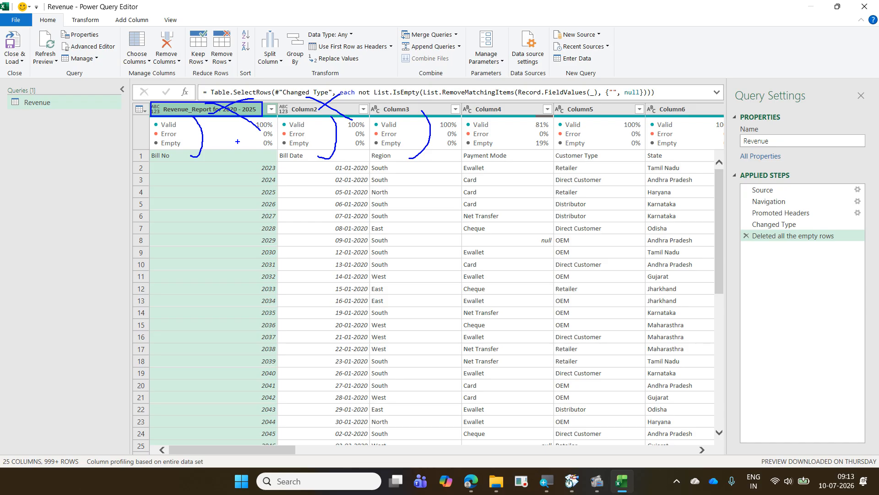
key(Escape)
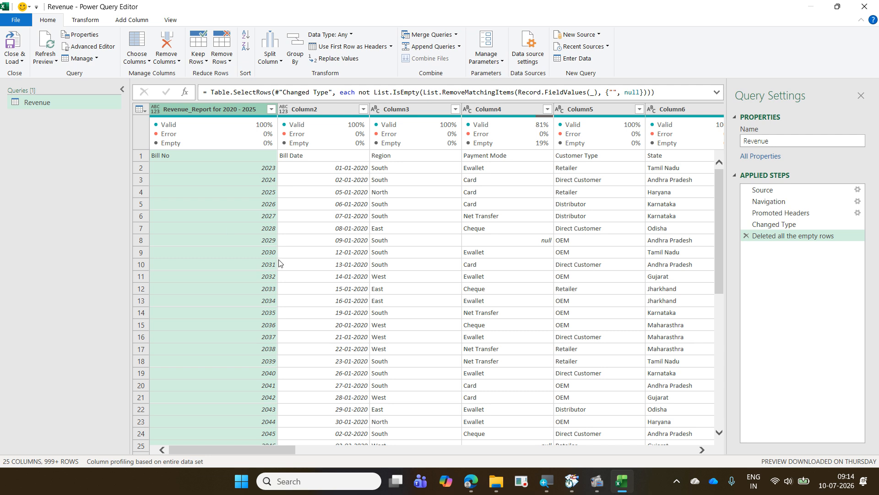
click(144, 111)
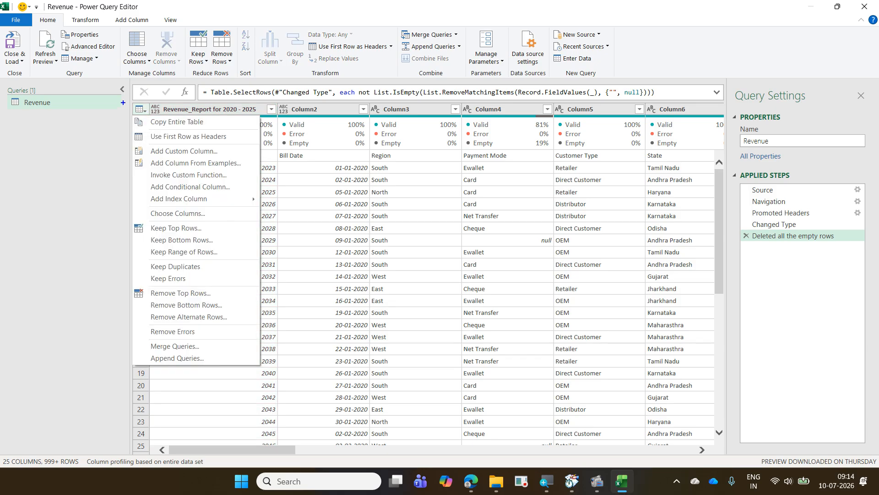
mouse_move(141, 108)
mouse_down()
mouse_move(154, 116)
mouse_move(144, 140)
mouse_move(238, 146)
mouse_move(153, 108)
mouse_up()
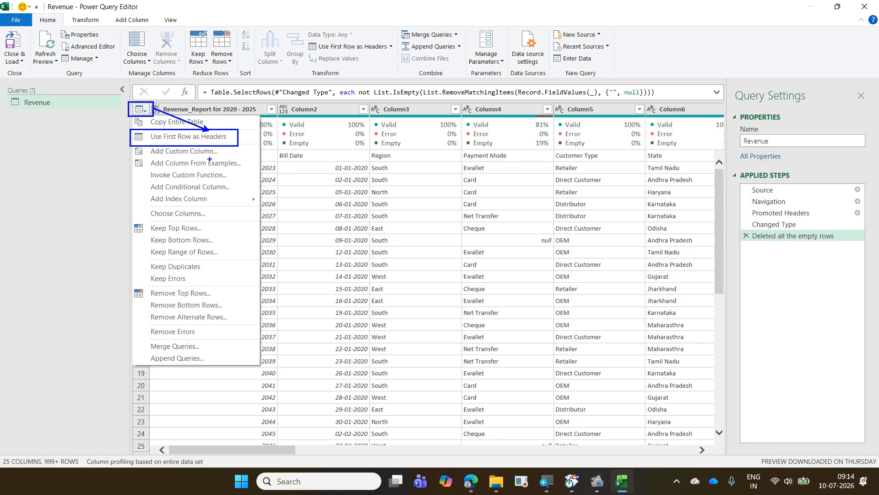
drag(32, 13, 58, 27)
drag(304, 40, 403, 55)
drag(305, 53, 58, 14)
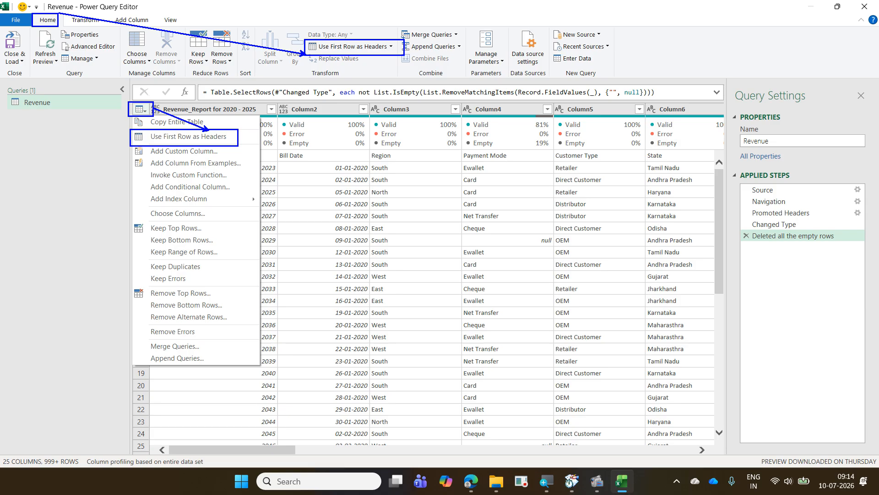
key(Escape)
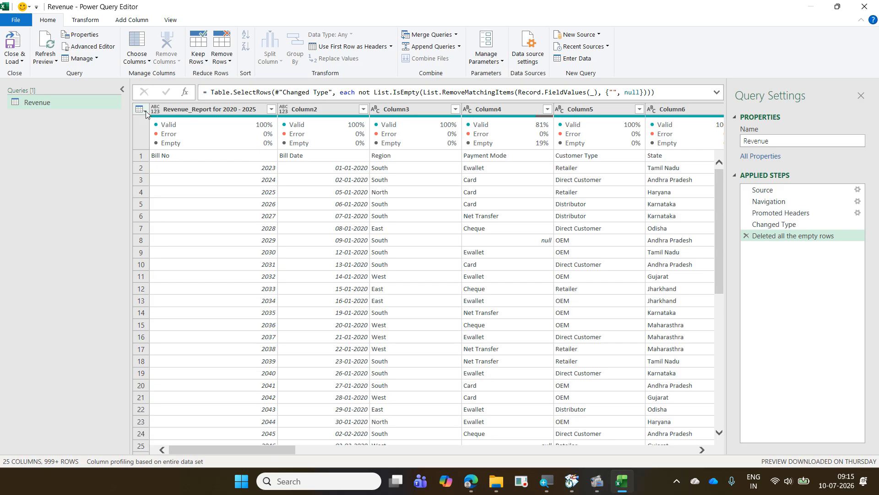
- Use the first row of the Revenue table as its column headers
click(146, 110)
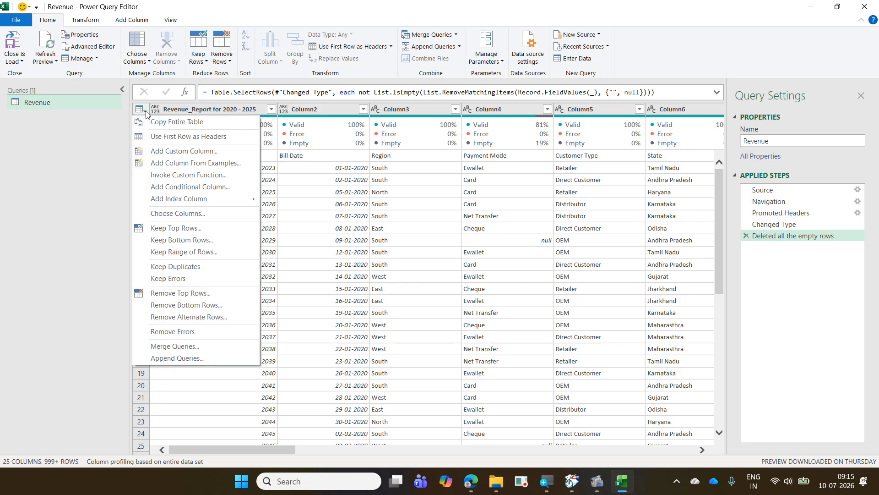
click(175, 137)
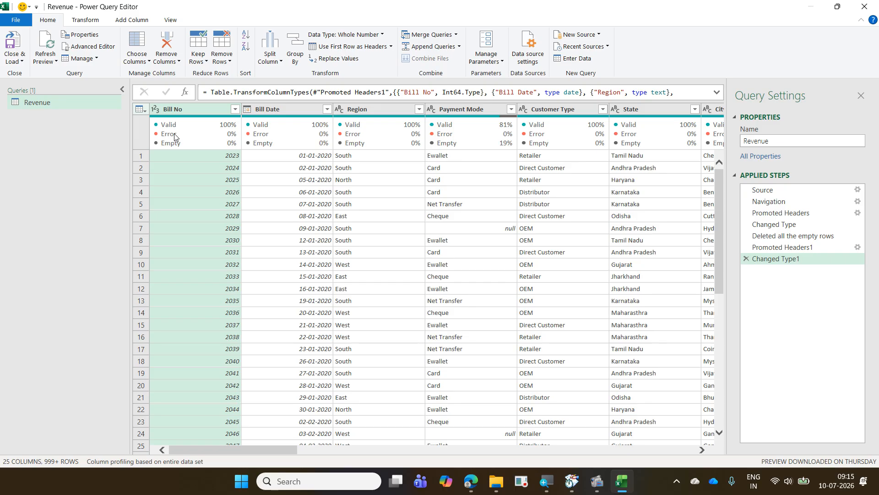
click(145, 111)
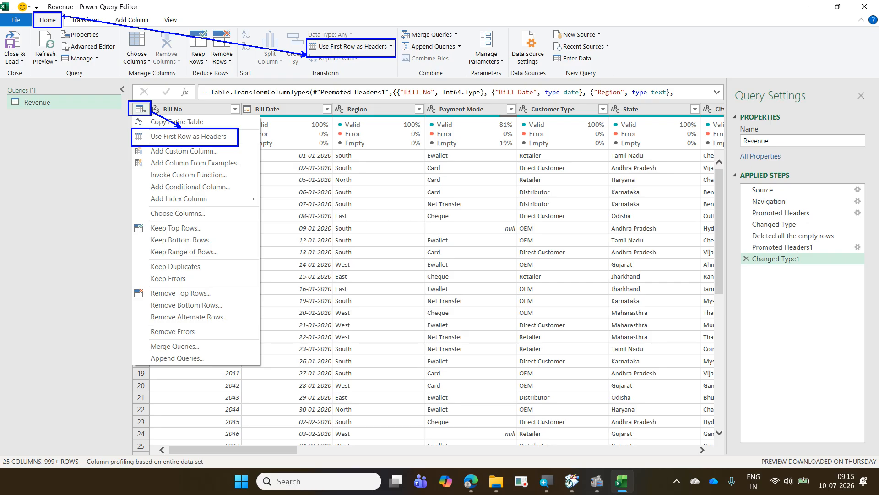
key(Escape)
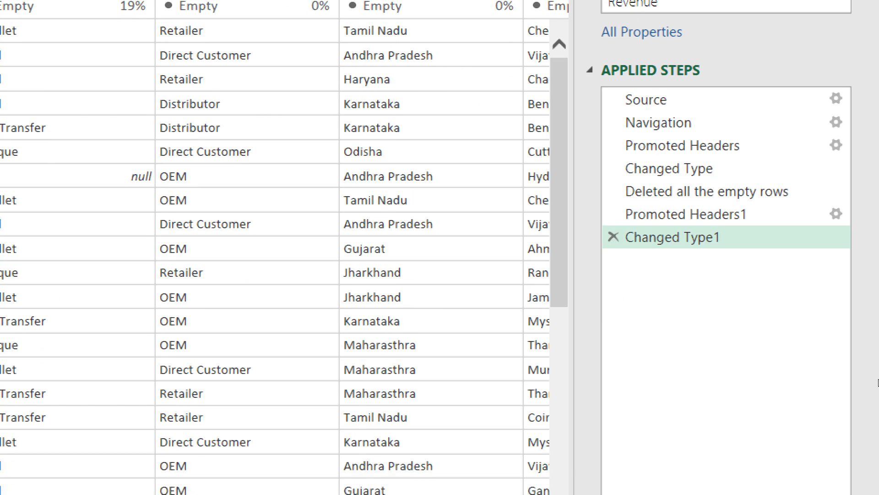
- Compare the Revenue data at the Promoted Headers1 step with the data at the Changed Type1 step
click(779, 213)
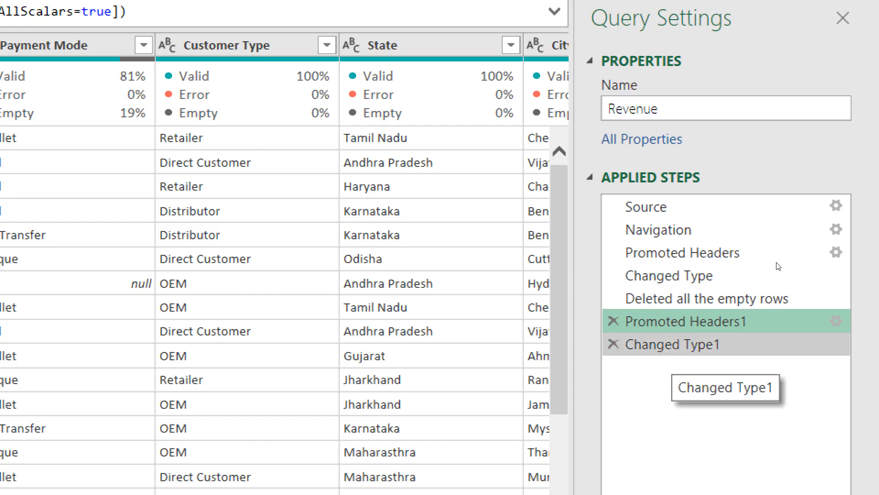
click(673, 344)
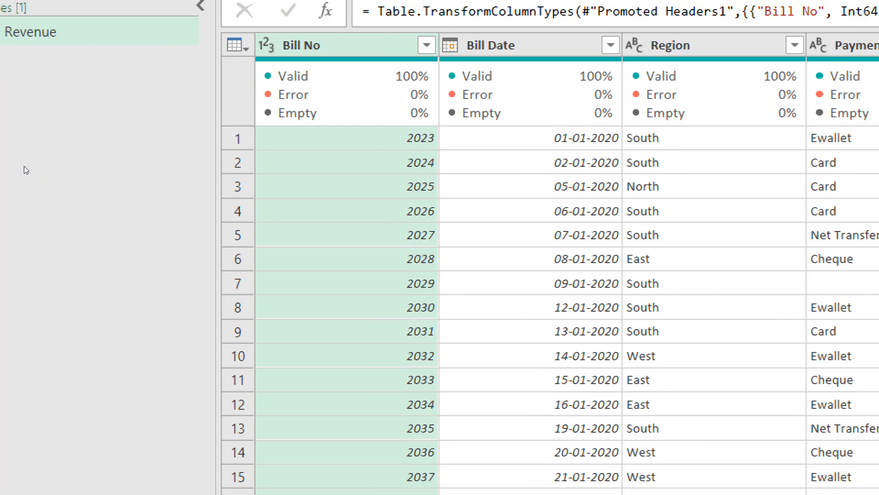
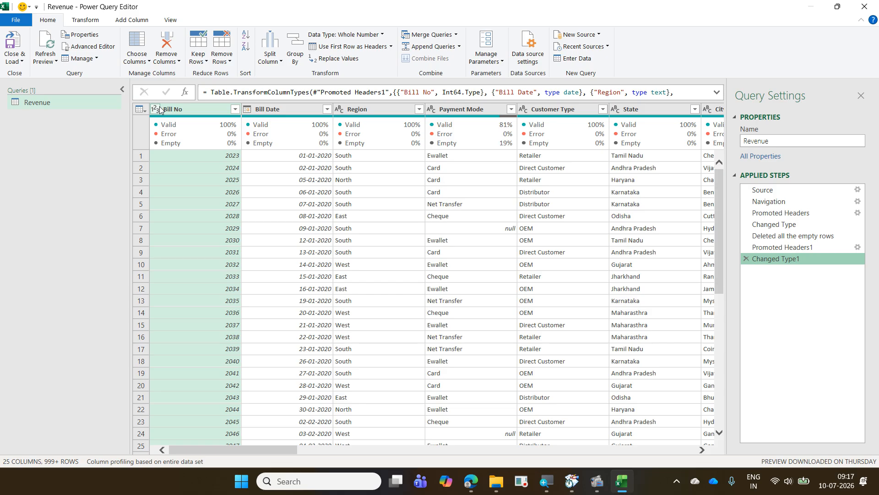
- Review the Detect Data Type command and the data types available for the Bill No column without changing its type
click(89, 22)
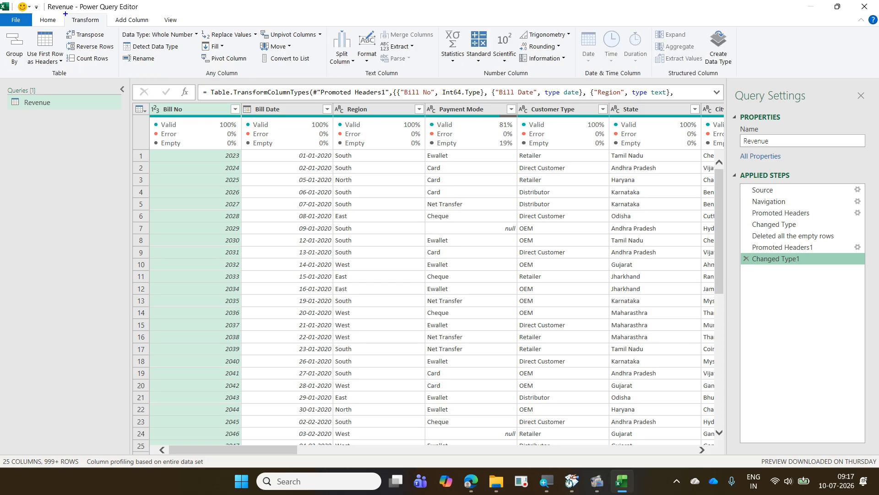
mouse_move(66, 14)
mouse_down()
mouse_move(156, 53)
mouse_move(185, 54)
mouse_up()
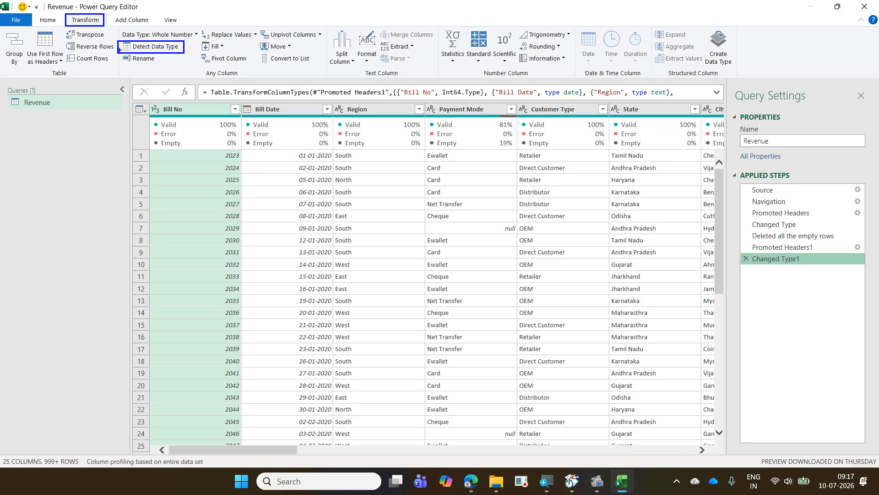
drag(120, 49, 89, 26)
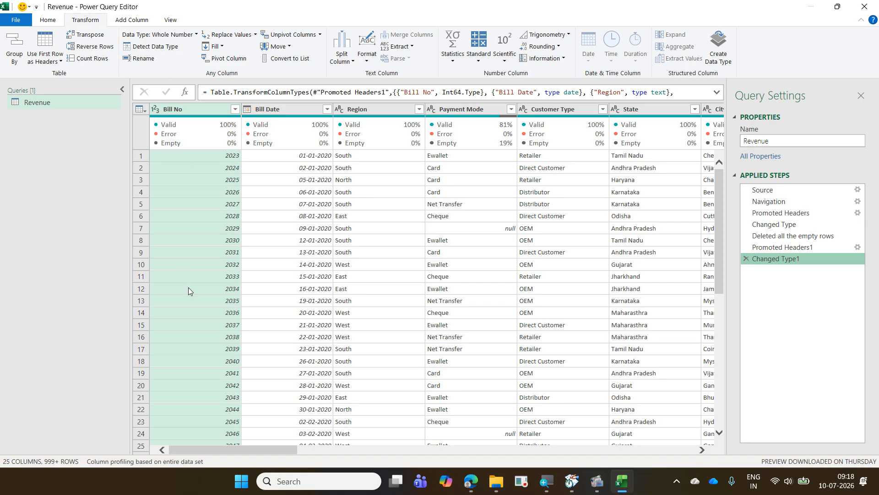
click(156, 109)
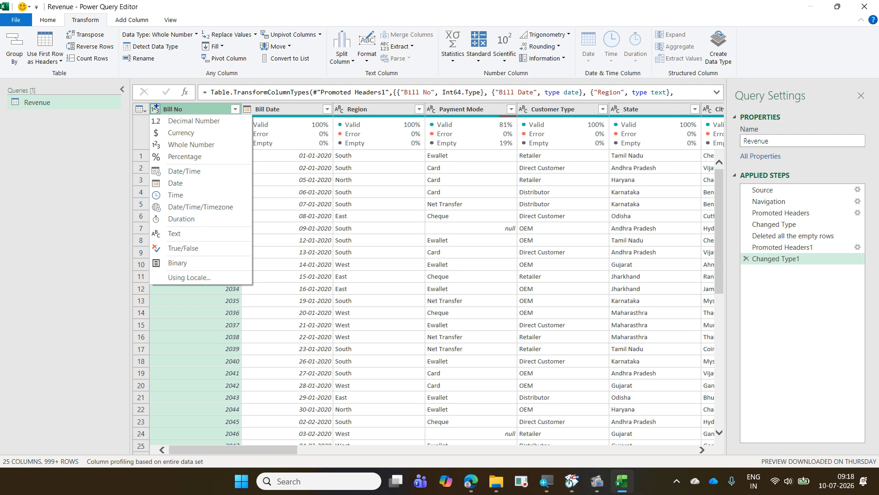
mouse_move(148, 113)
mouse_down()
mouse_move(180, 129)
mouse_move(235, 249)
mouse_move(241, 283)
mouse_up()
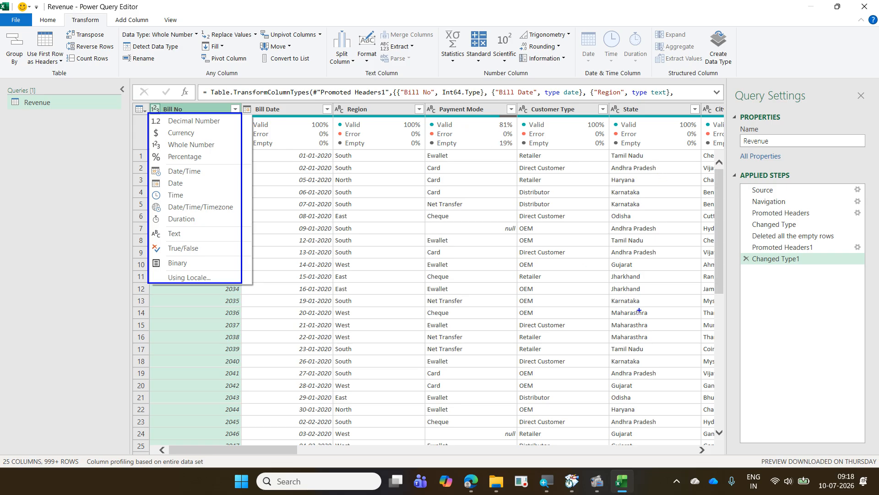
mouse_move(741, 251)
mouse_down()
mouse_move(791, 278)
mouse_move(861, 267)
mouse_up()
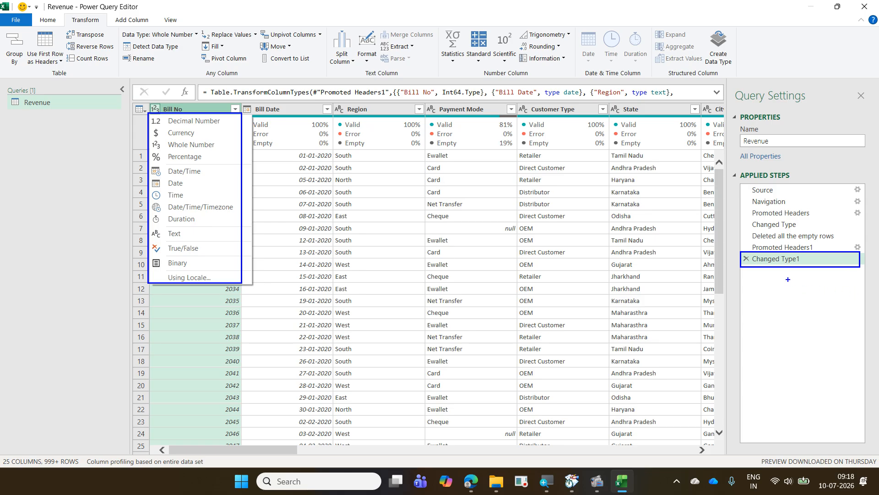
text(t1)
mouse_move(67, 14)
mouse_down()
mouse_move(144, 50)
mouse_move(183, 56)
mouse_up()
key(ctrl+z)
drag(94, 34, 114, 51)
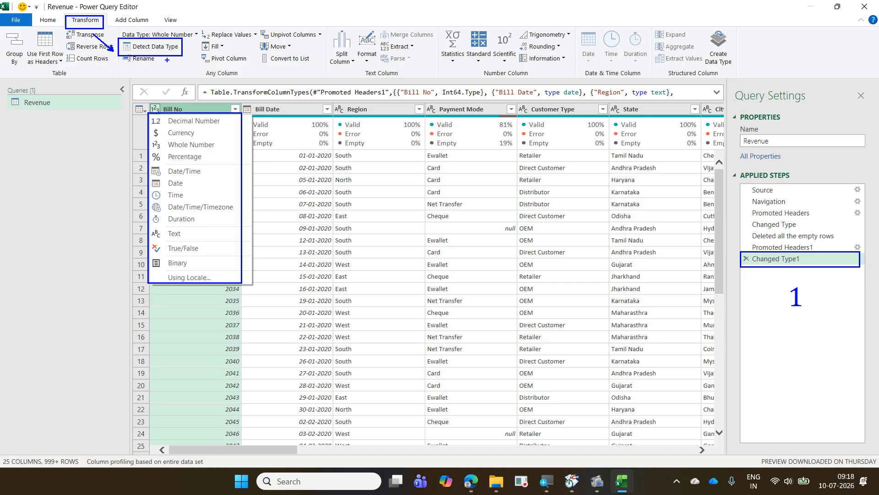
text(t2)
key(Escape)
drag(145, 101, 167, 115)
click(101, 168)
text(3)
mouse_move(424, 101)
mouse_down()
mouse_move(462, 175)
mouse_move(489, 427)
mouse_up()
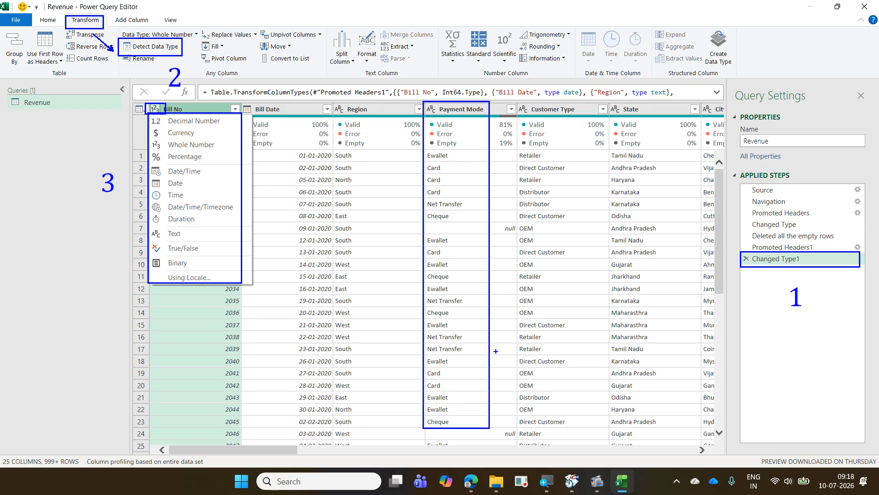
key(Escape)
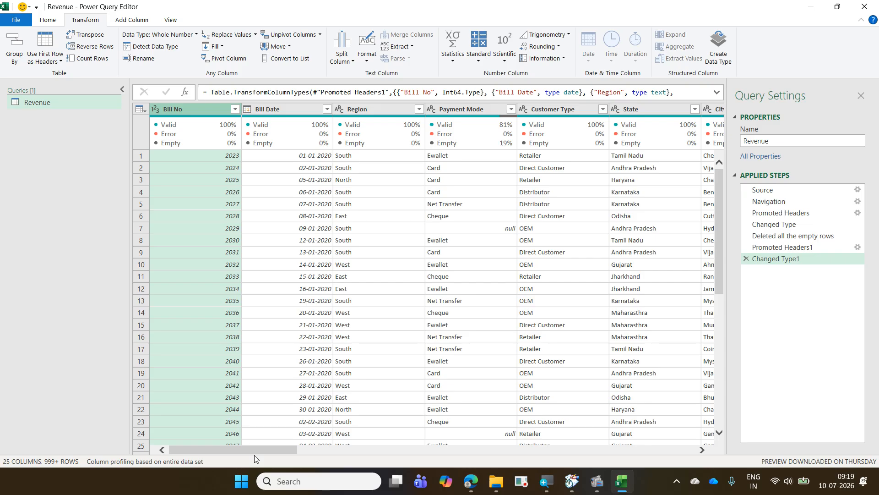
- Examine the empty columns from Column15 to Column20 and the column-removal options for Column17
drag(255, 452, 188, 460)
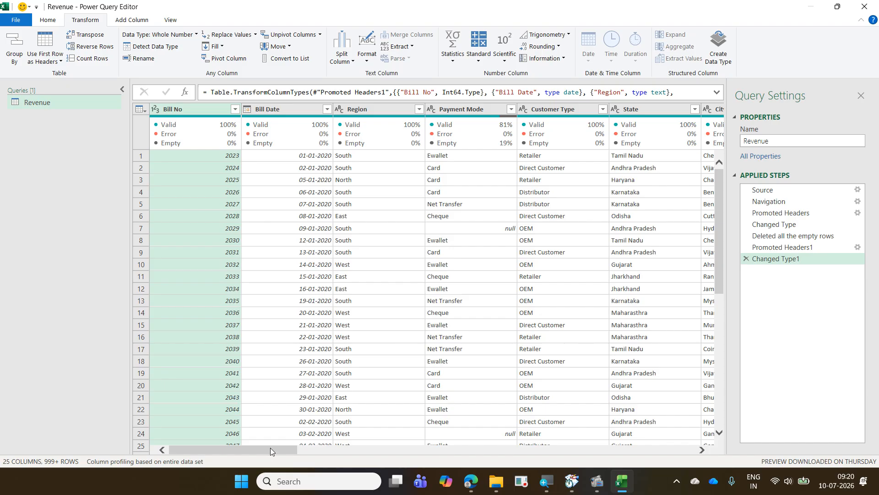
drag(270, 448, 557, 452)
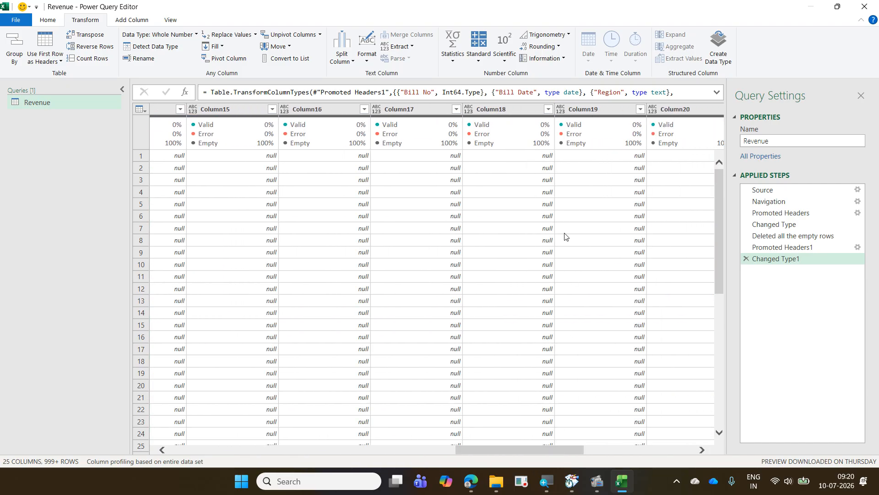
right_click(415, 110)
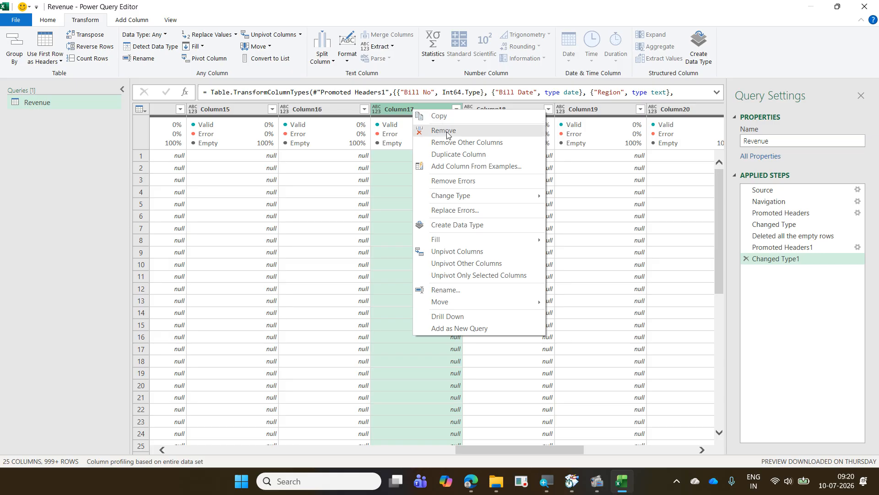
click(574, 18)
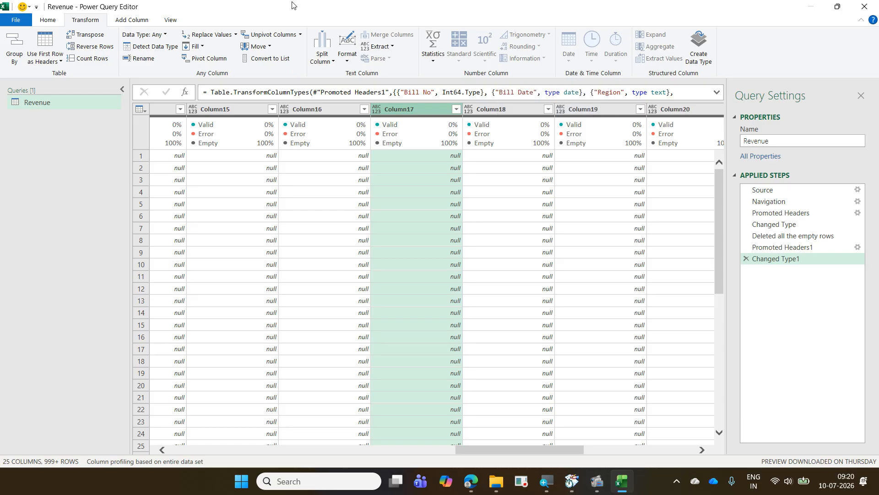
- Choose which Revenue columns to keep, excluding Net Profit and Column14 through Column25
click(49, 22)
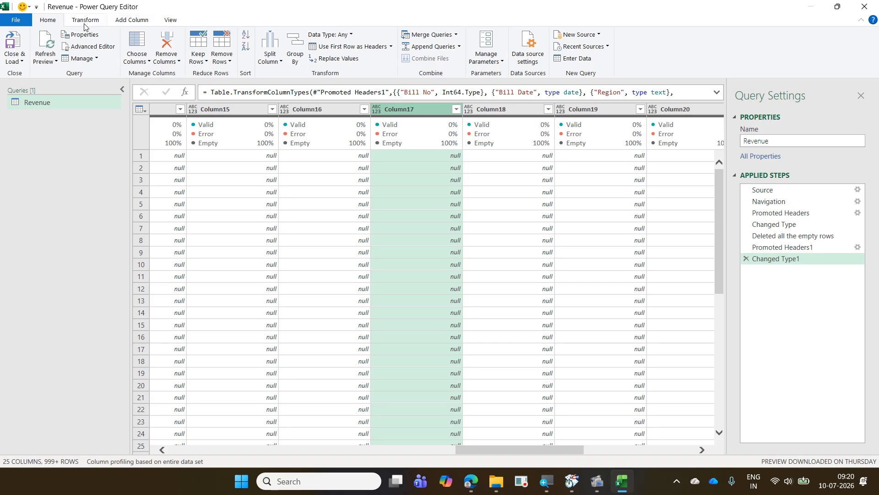
click(136, 58)
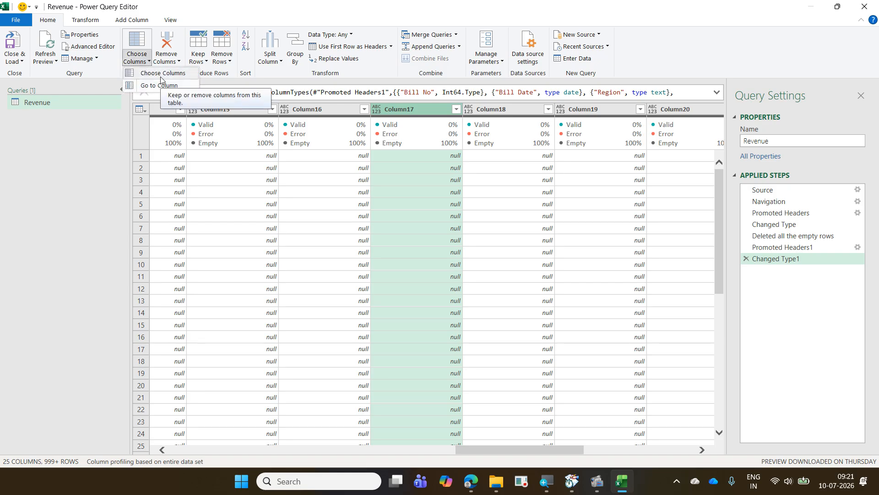
click(160, 76)
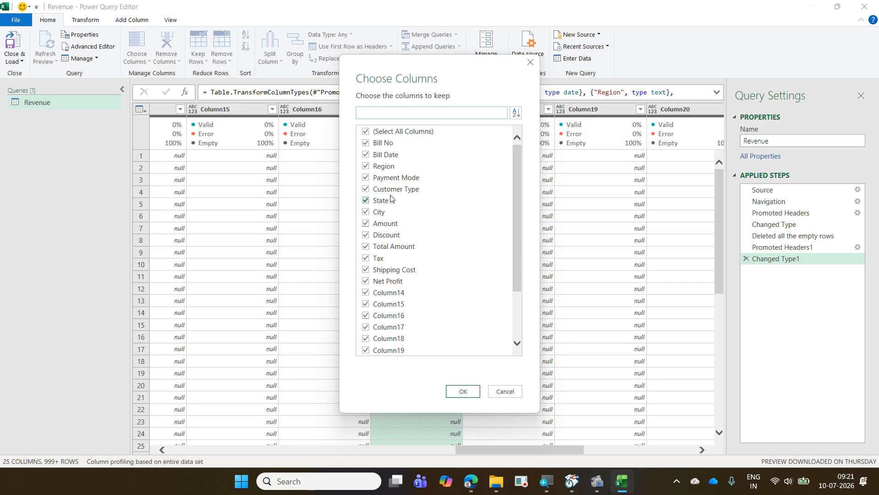
scroll(441, 295, down, 2)
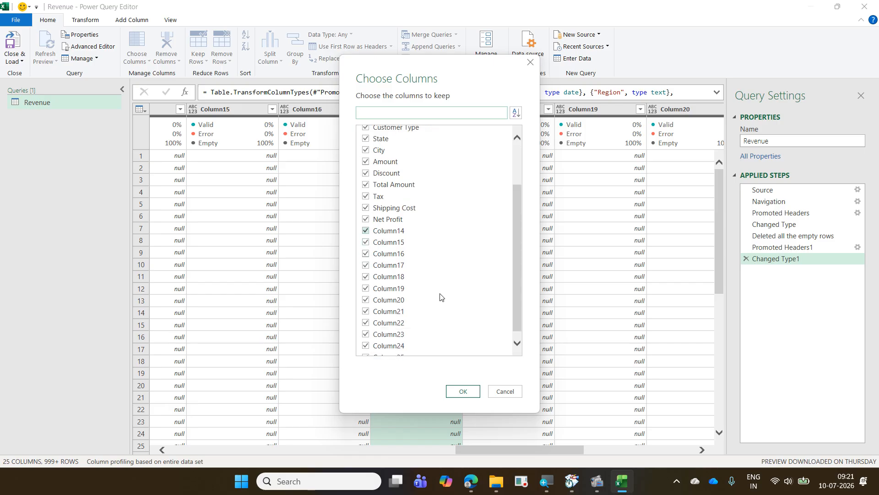
click(402, 234)
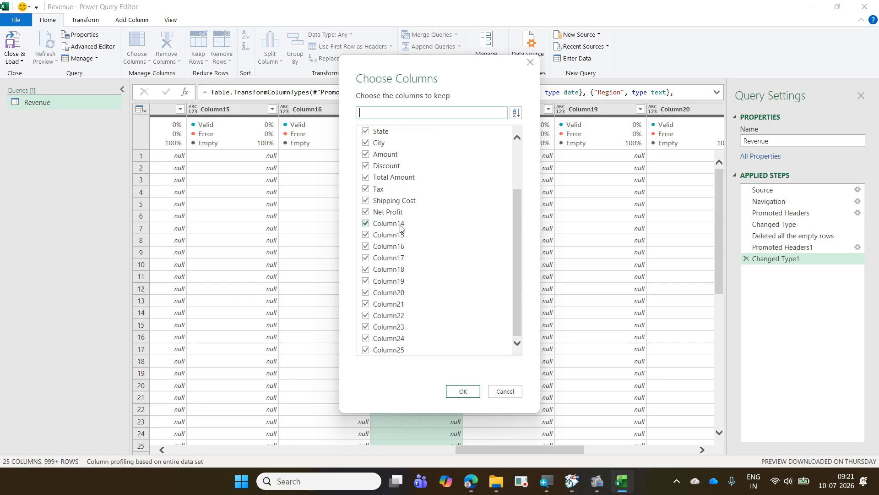
click(400, 224)
click(399, 247)
click(399, 259)
click(399, 270)
click(397, 284)
click(397, 295)
click(399, 304)
click(398, 321)
click(399, 328)
click(401, 339)
click(401, 350)
click(366, 212)
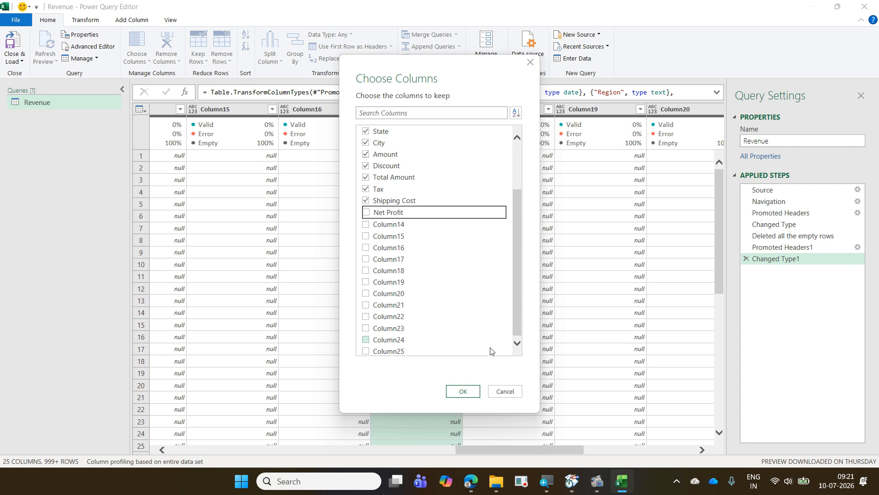
click(464, 390)
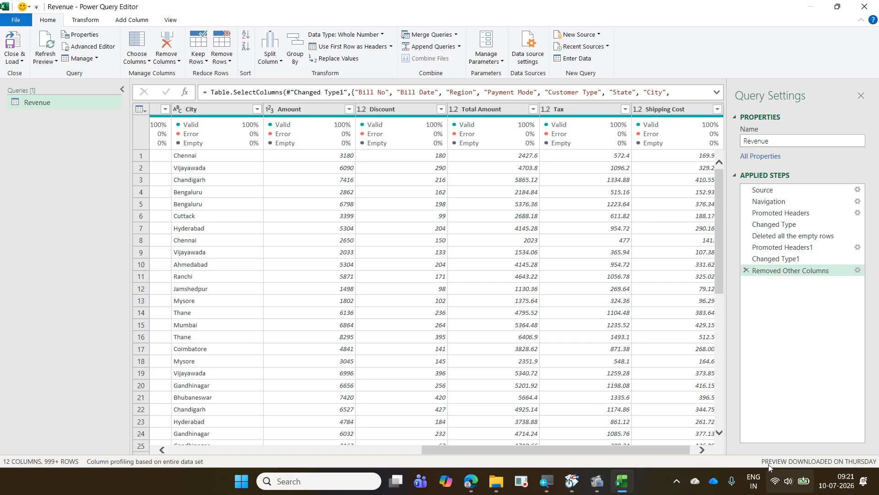
click(703, 450)
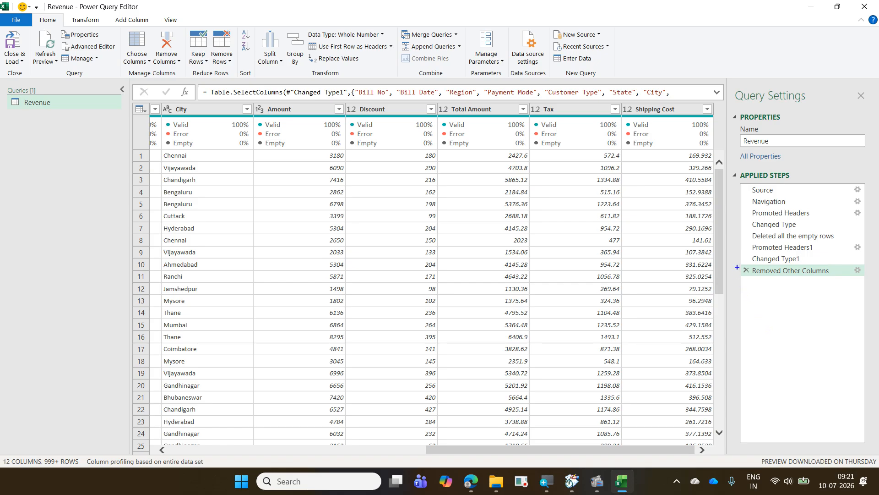
- Edit the settings of the Removed Other Columns step to include the Net Profit column in the kept columns
drag(737, 264, 752, 281)
mouse_move(849, 263)
mouse_down()
mouse_move(868, 280)
mouse_move(875, 274)
mouse_move(869, 255)
mouse_move(847, 262)
mouse_move(857, 281)
mouse_up()
key(Escape)
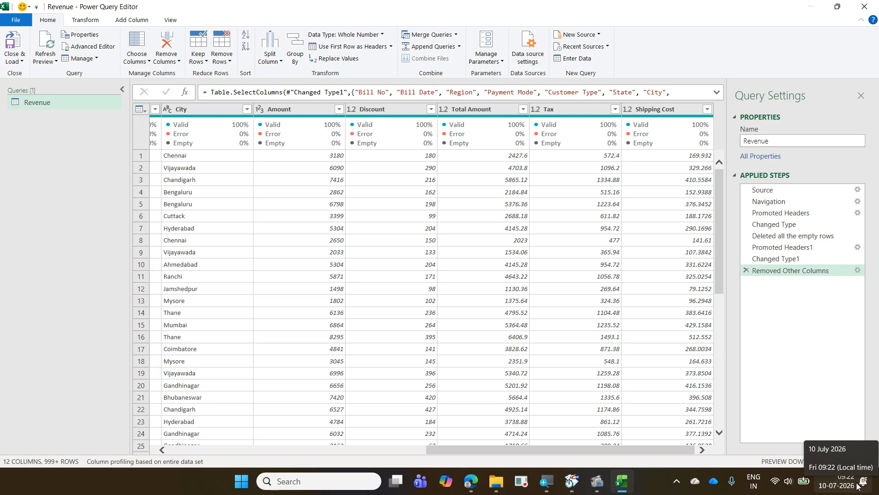
click(857, 271)
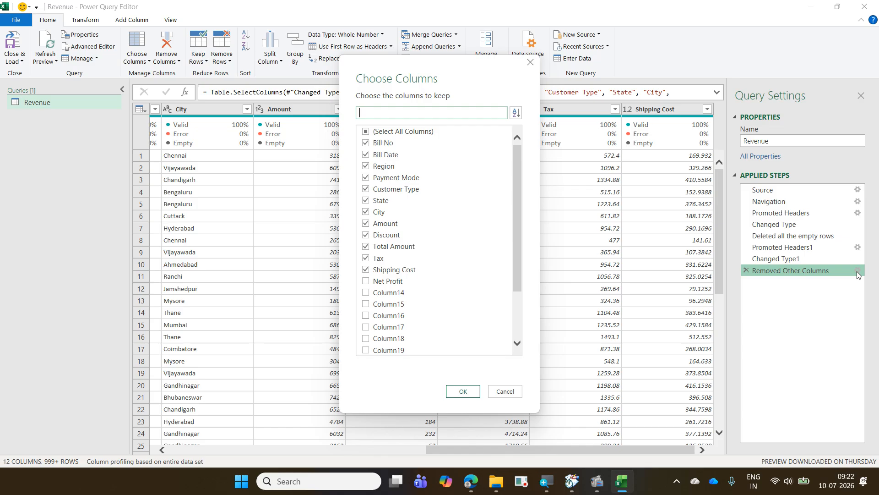
click(387, 284)
click(462, 391)
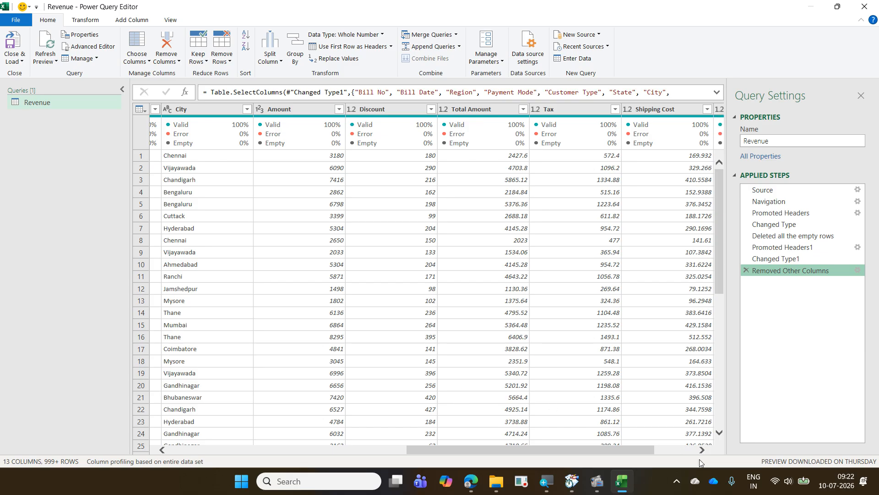
scroll(685, 451, right, 1)
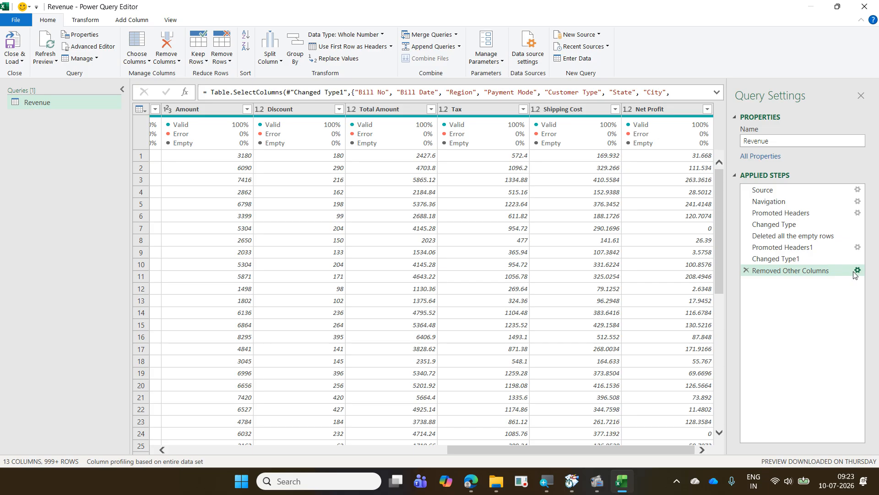
- Use Go to Column to find "tot" and jump to the Total Amount column
key(ctrl+g)
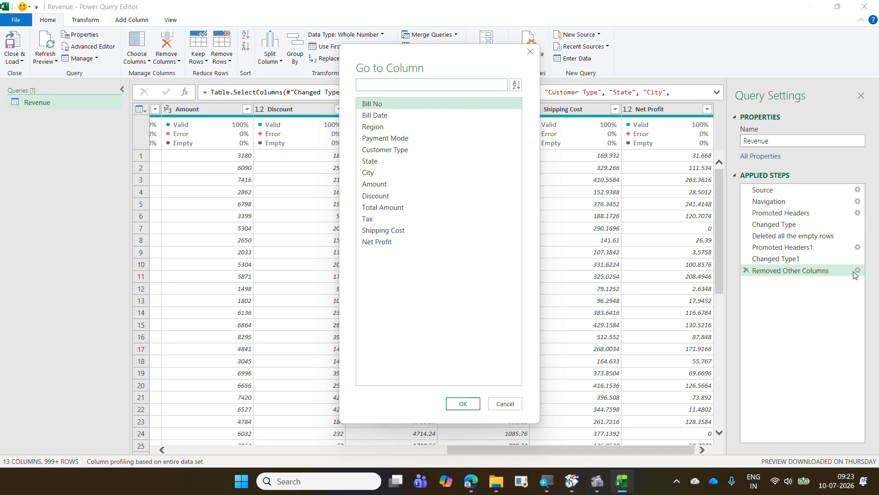
text(tot)
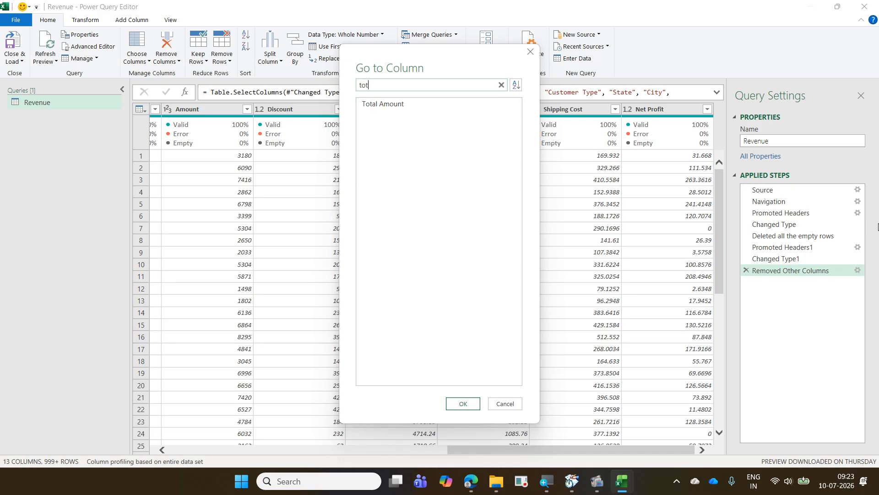
click(360, 105)
click(461, 404)
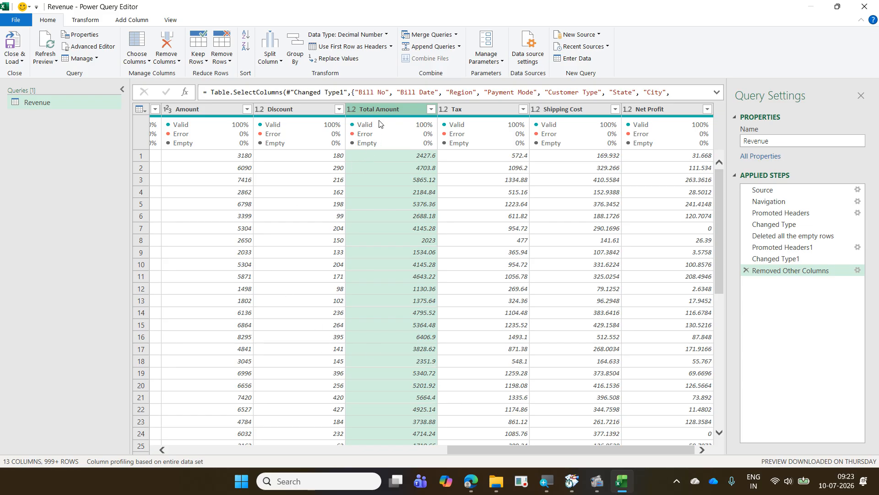
- Select the Tax column and try enlarging and shrinking the editor view, ending with a smaller zoom that shows more columns
click(466, 109)
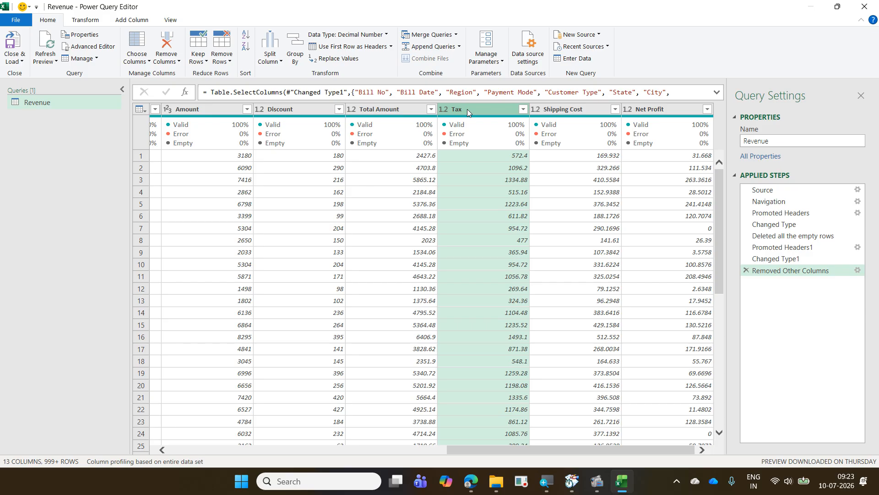
key(ctrl+shift+plus)
key(ctrl+shift+equal)
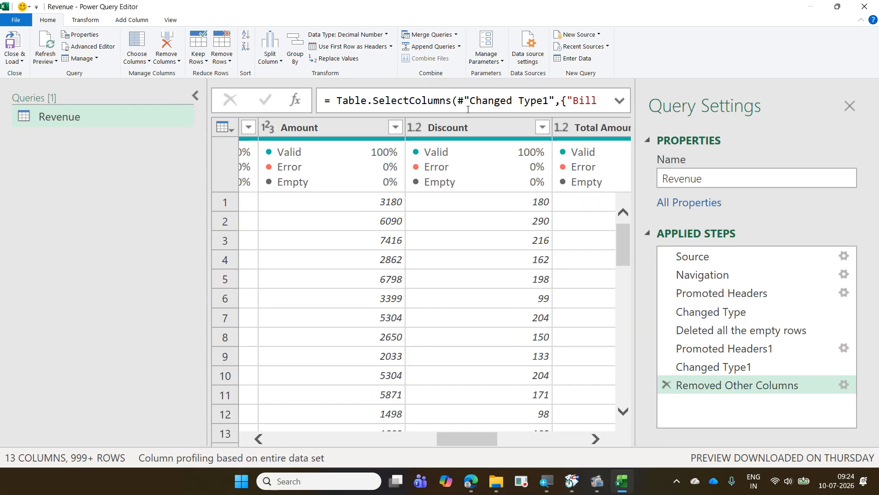
key(ctrl+minus)
key(ctrl+minus)
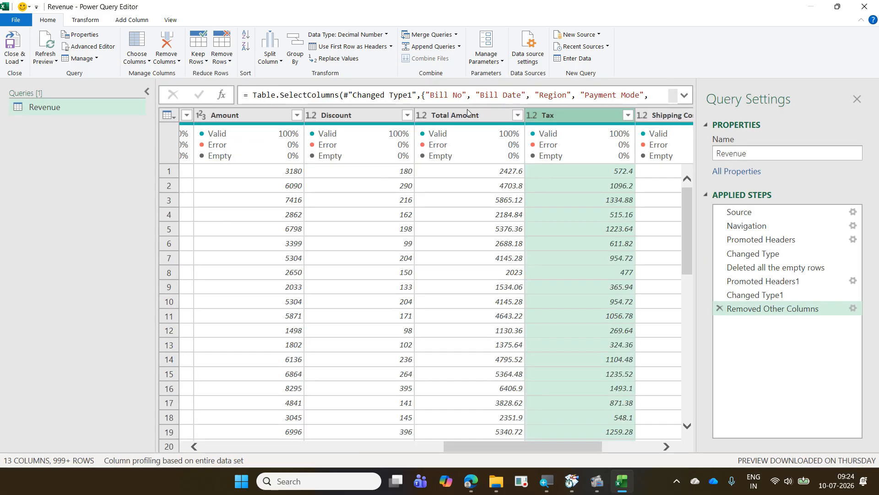
key(ctrl+minus)
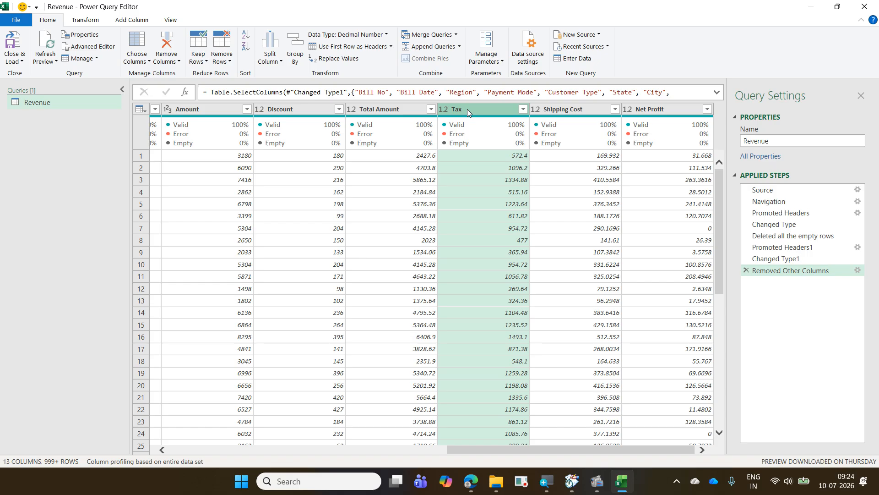
key(ctrl+plus)
key(ctrl+plus)
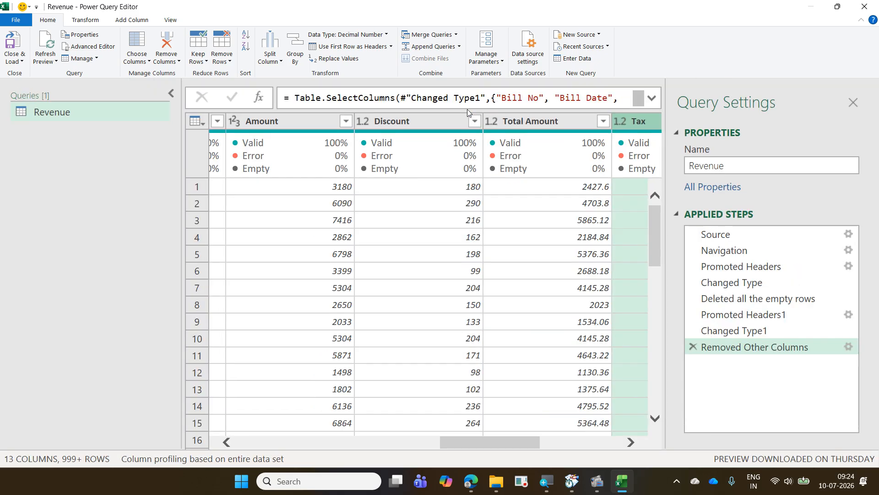
key(ctrl+minus)
key(ctrl+minus)
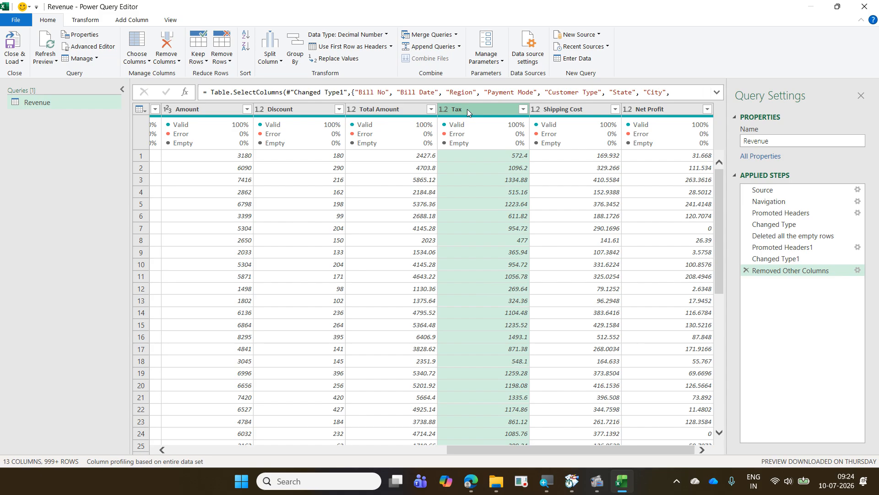
key(ctrl+minus)
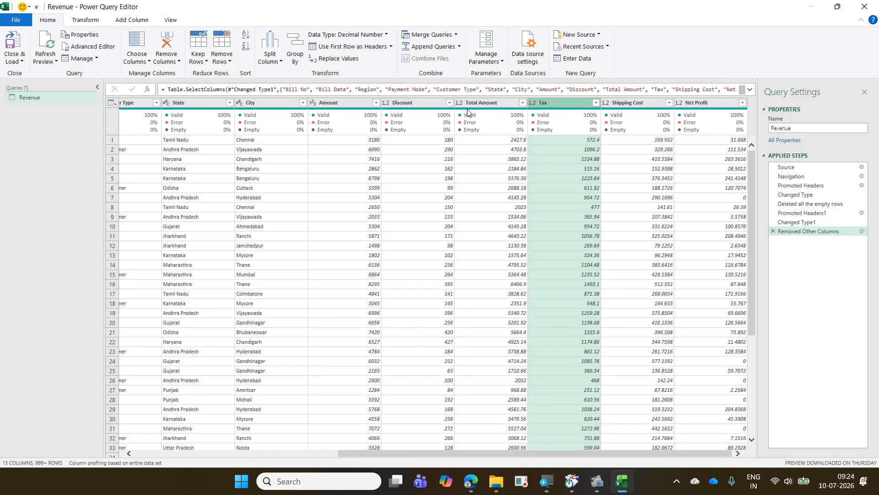
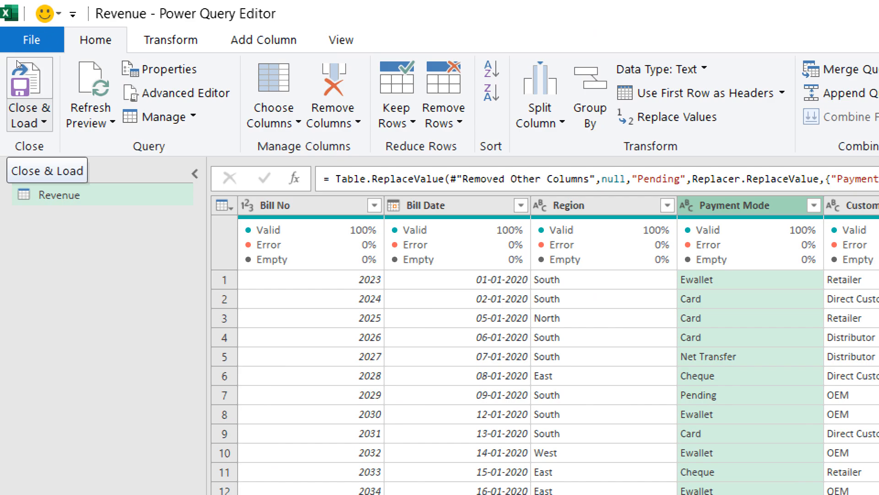
- Review which columns are kept in the settings of the Removed Other Columns step and leave without saving
click(16, 60)
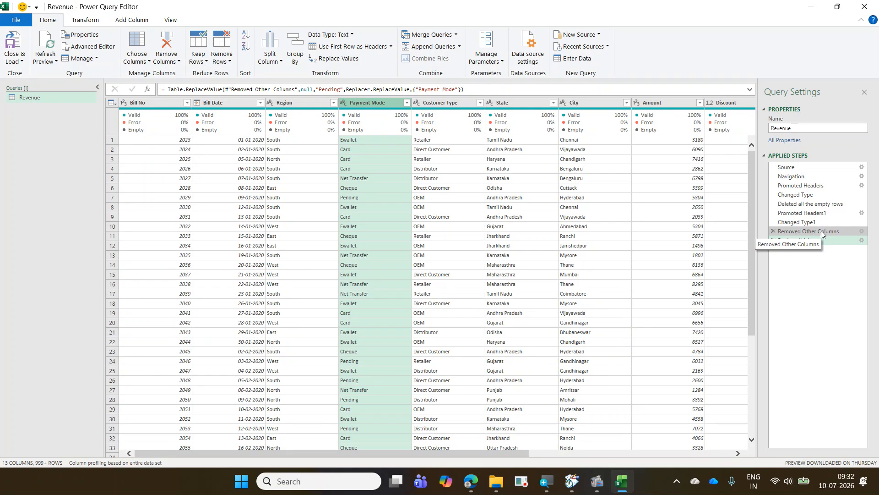
click(837, 231)
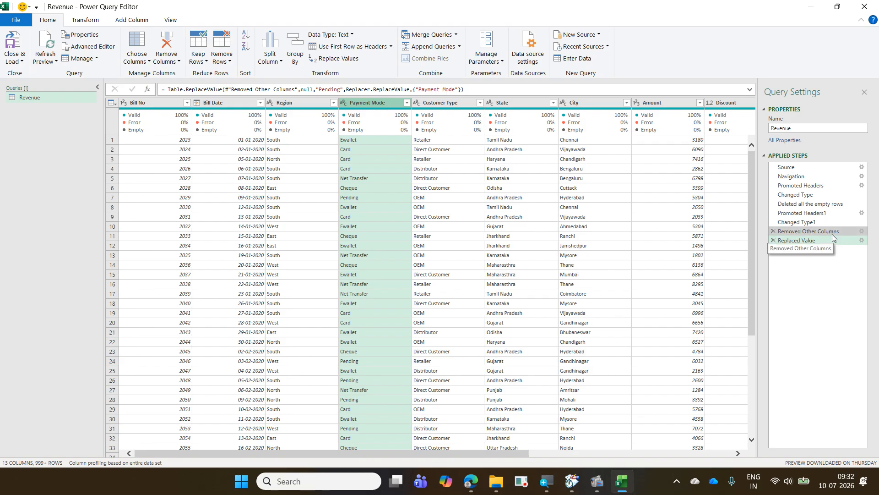
click(862, 231)
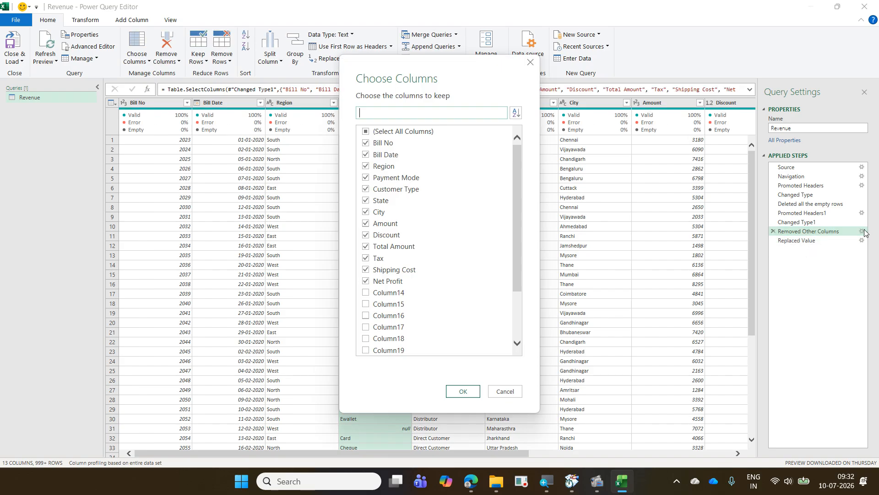
click(366, 292)
click(365, 292)
click(505, 392)
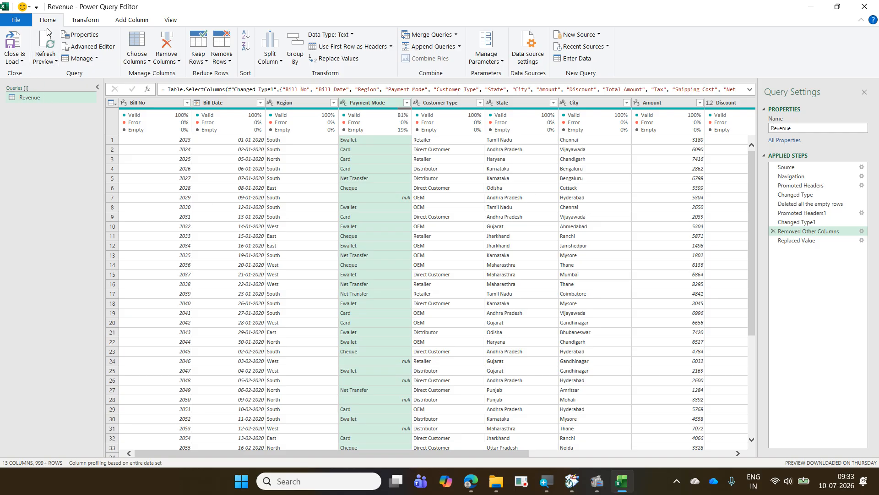
- Close the editor and load the Revenue query as Only Create Connection, adding the data to the Data Model
click(19, 62)
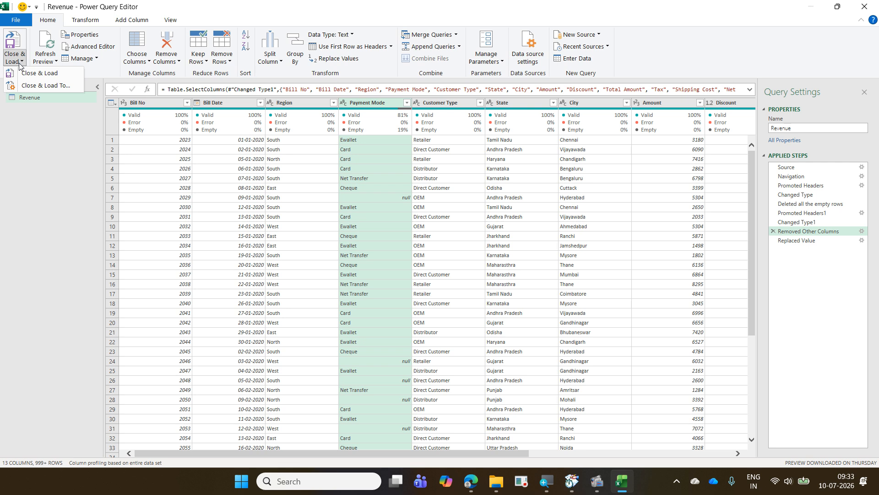
click(37, 86)
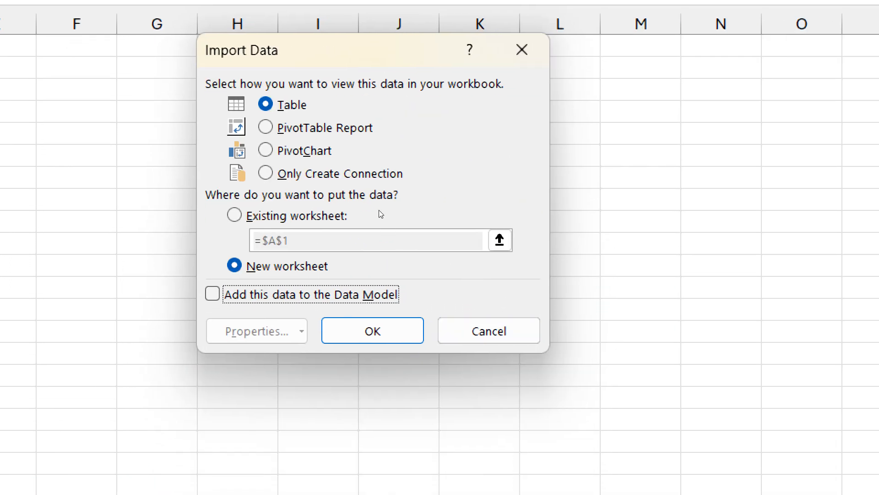
key(alt+o)
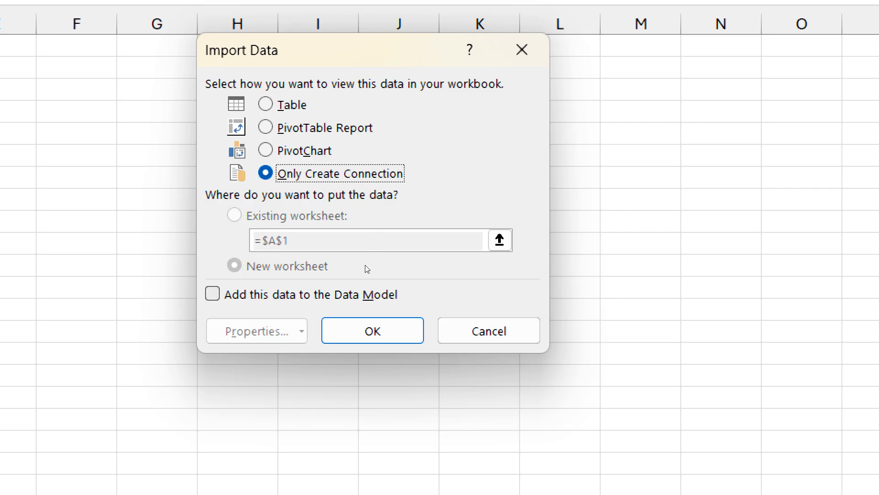
key(alt+m)
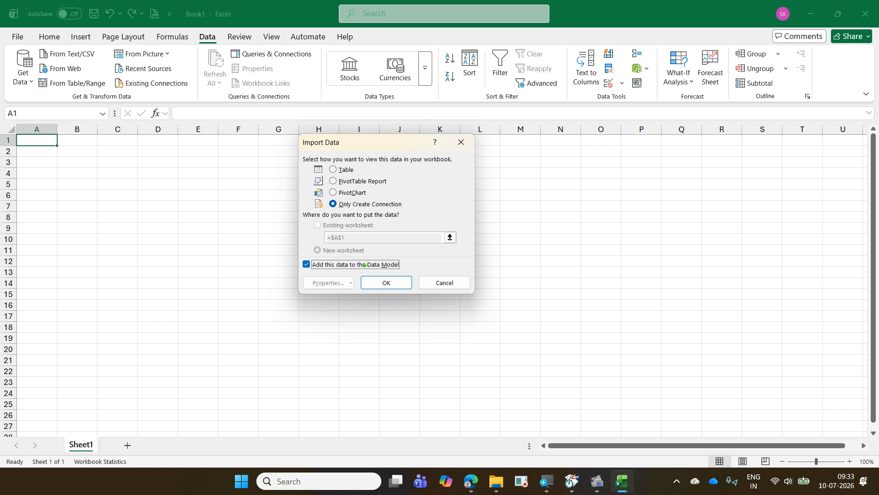
mouse_move(307, 195)
mouse_down()
mouse_move(336, 209)
mouse_move(405, 210)
mouse_up()
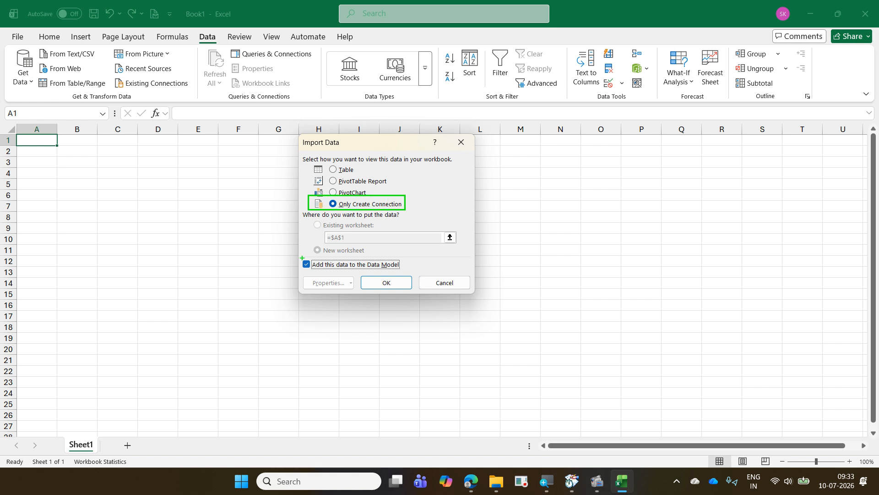
mouse_move(301, 257)
mouse_down()
mouse_move(315, 273)
mouse_move(406, 271)
mouse_up()
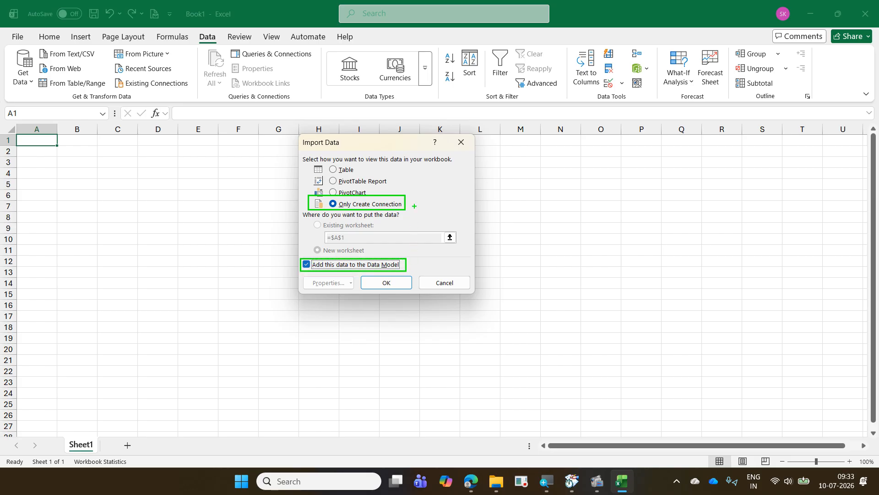
drag(414, 206, 458, 186)
drag(406, 270, 435, 239)
click(399, 286)
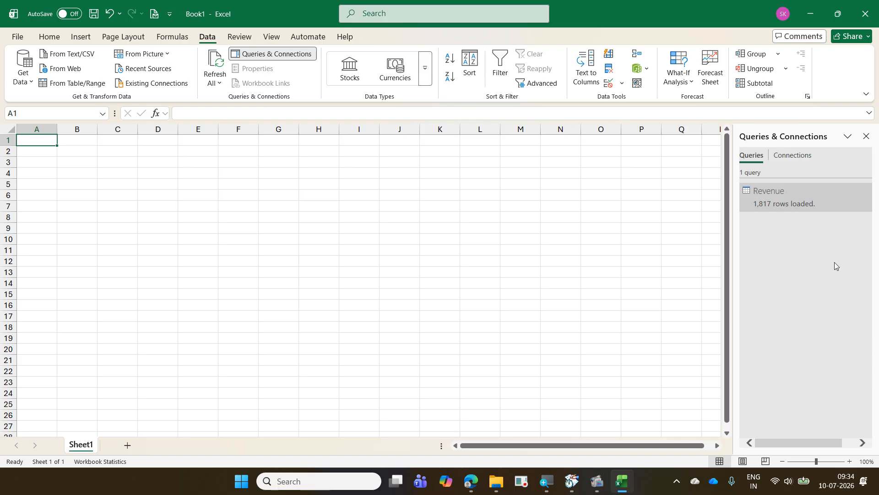
- Preview the loaded Revenue query through its further columns and close the Queries & Connections list
mouse_move(779, 197)
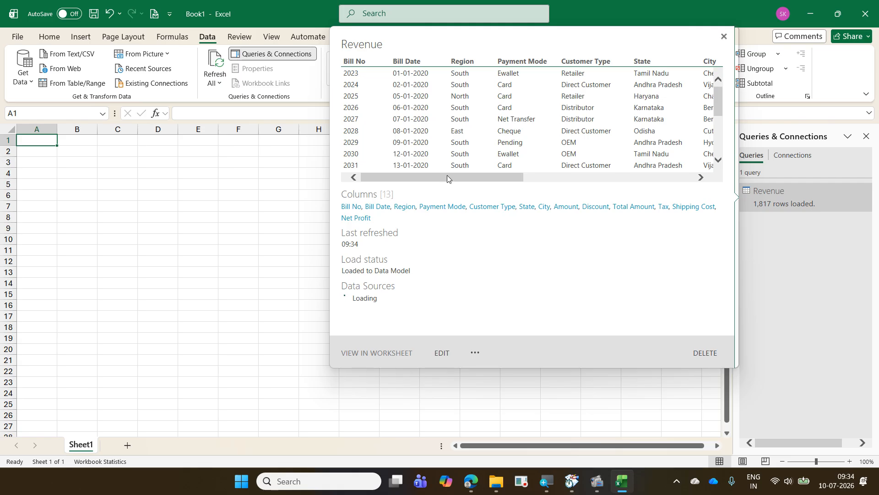
drag(447, 177, 640, 183)
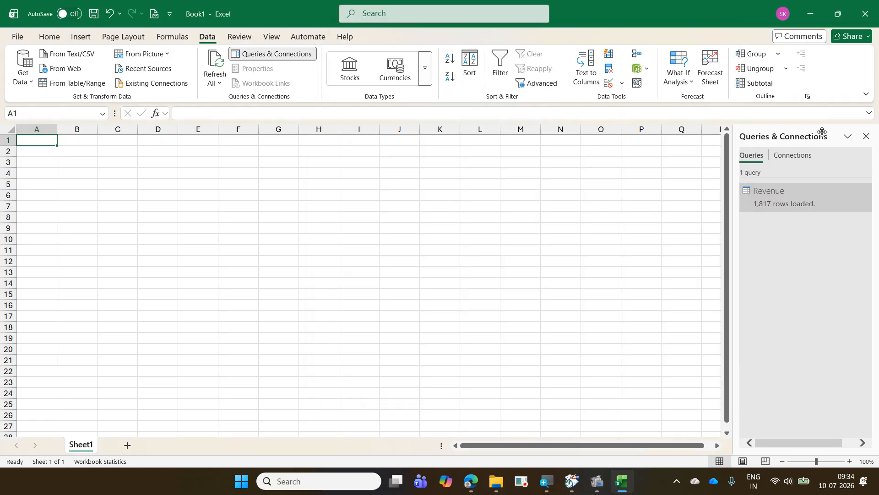
click(866, 136)
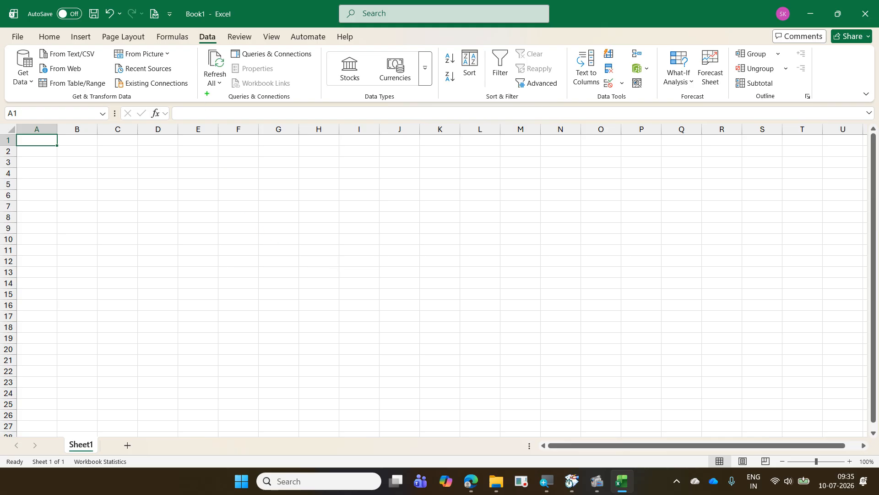
- Show Queries & Connections again and confirm the Revenue query's load settings as Only Create Connection with the Data Model
mouse_move(195, 31)
mouse_down()
mouse_move(221, 46)
mouse_move(315, 65)
mouse_up()
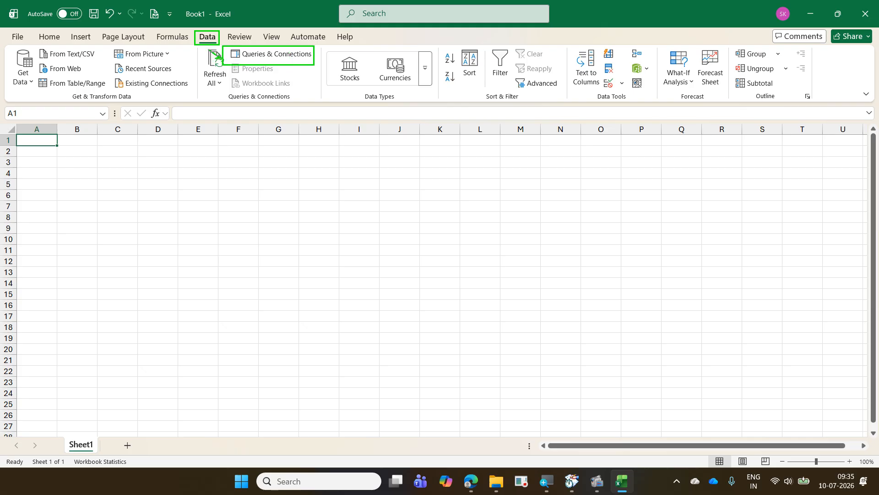
drag(205, 45, 223, 59)
click(298, 55)
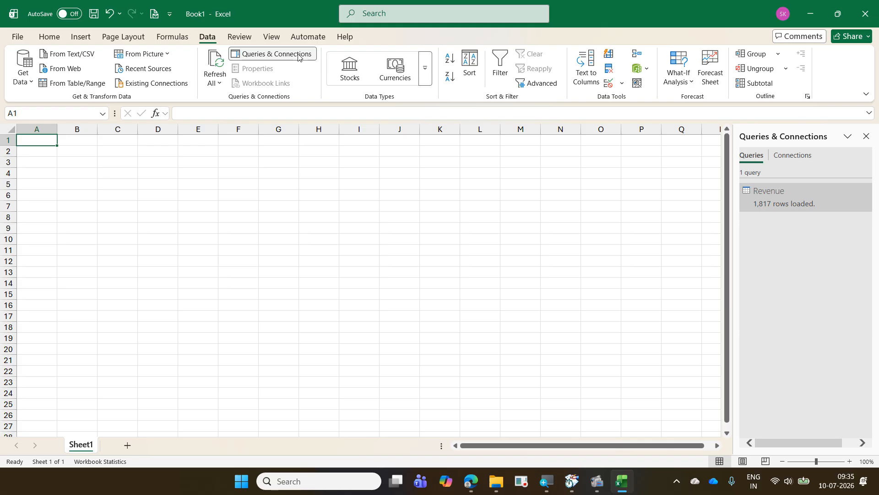
mouse_move(790, 201)
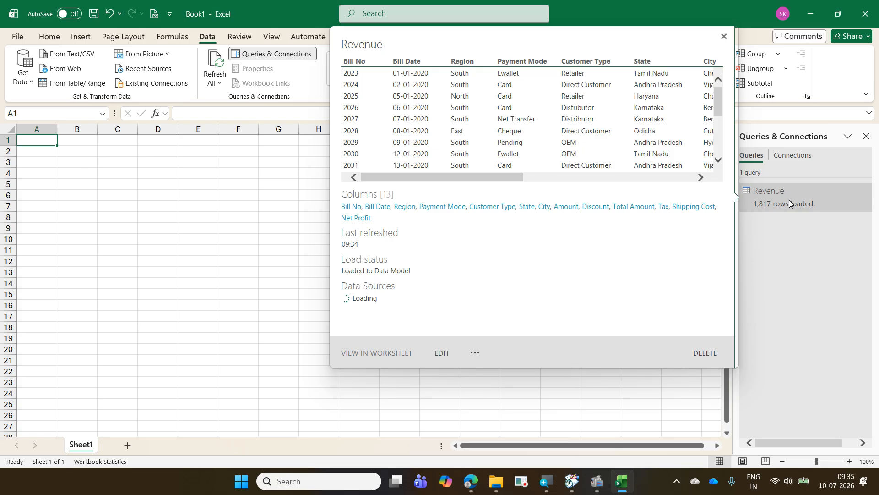
right_click(789, 200)
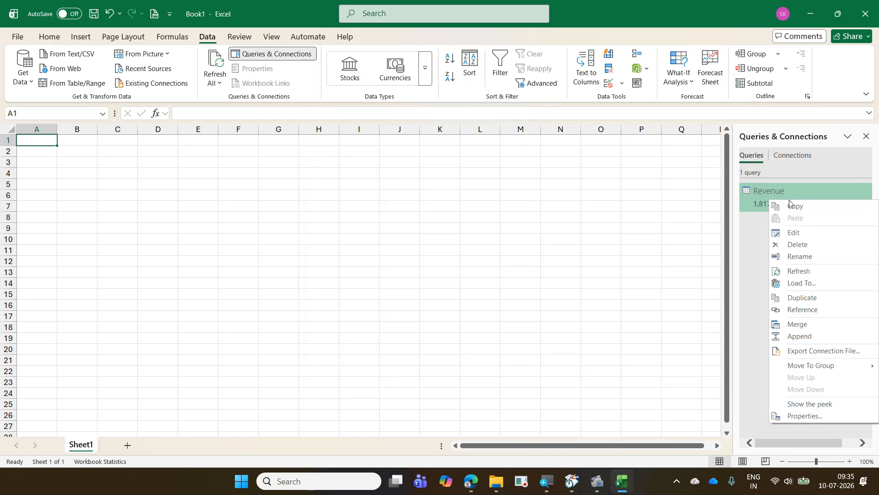
click(814, 283)
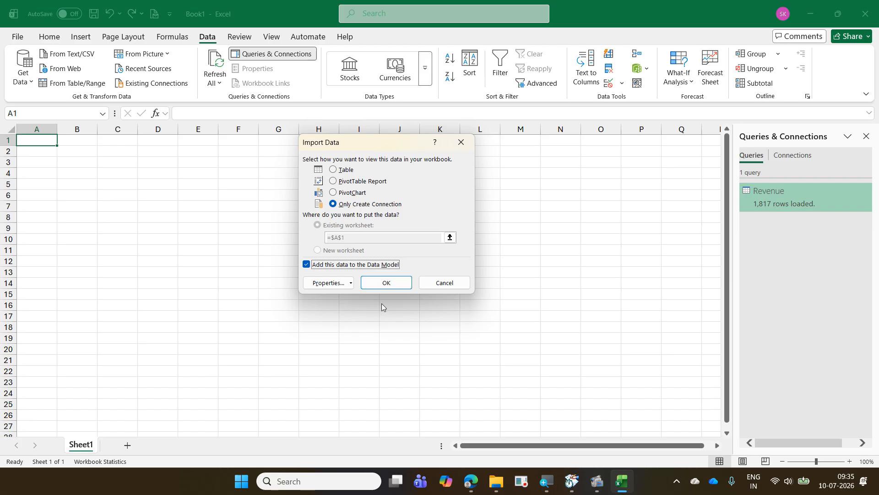
click(385, 283)
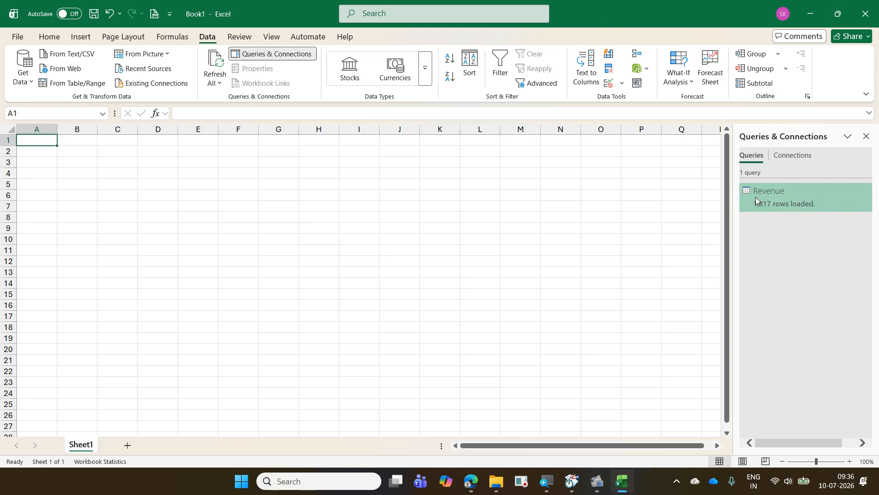
mouse_move(756, 197)
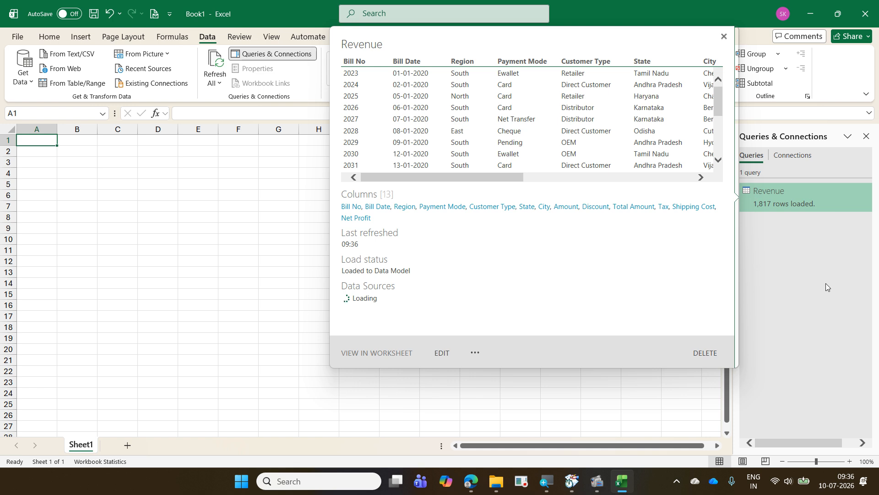
mouse_move(797, 204)
right_click(797, 205)
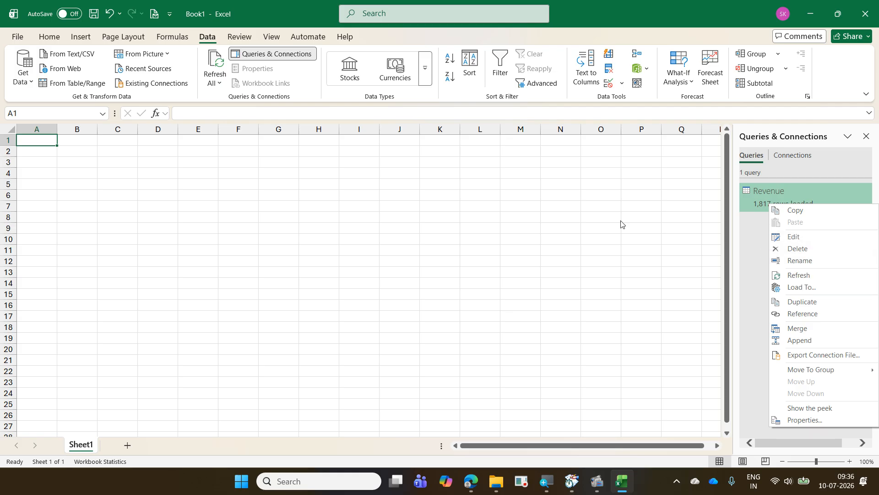
click(205, 38)
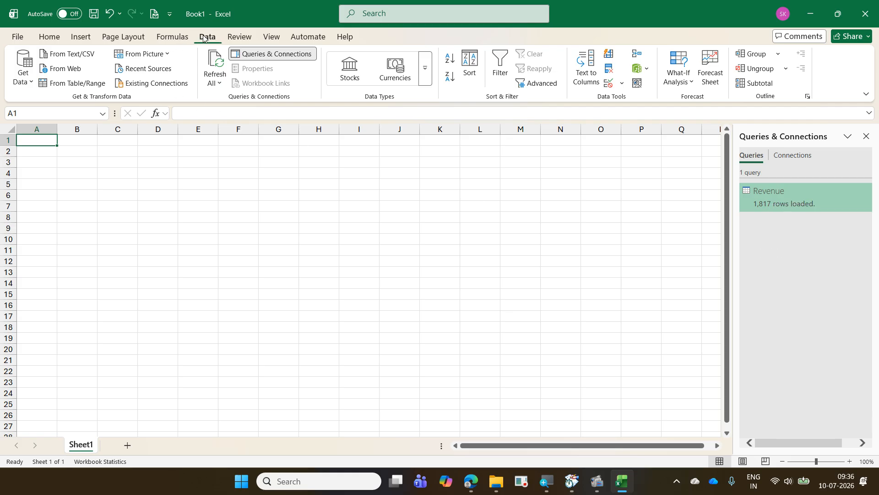
click(28, 81)
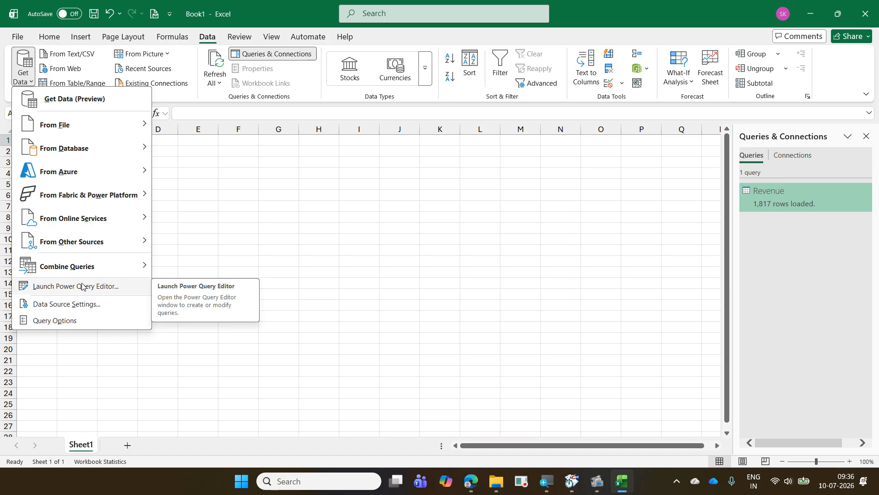
click(340, 345)
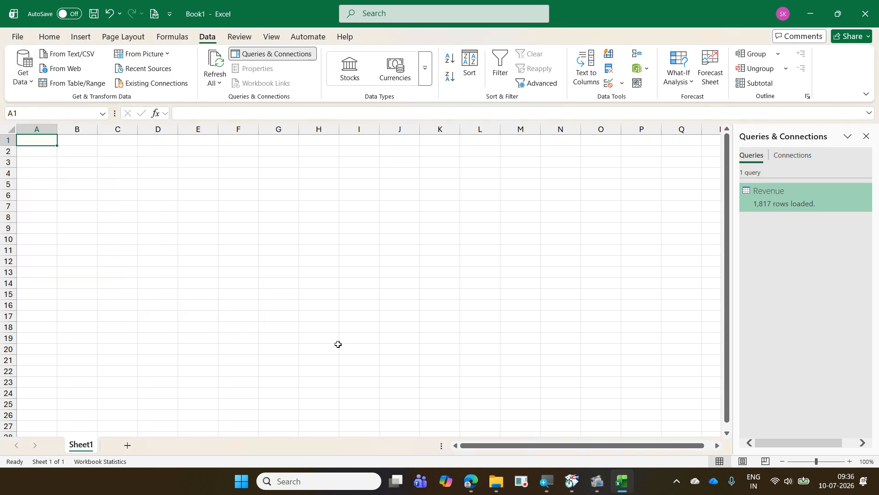
- Launch the Power Query Editor from the workbook and open the Revenue query
key(ctrl+F12)
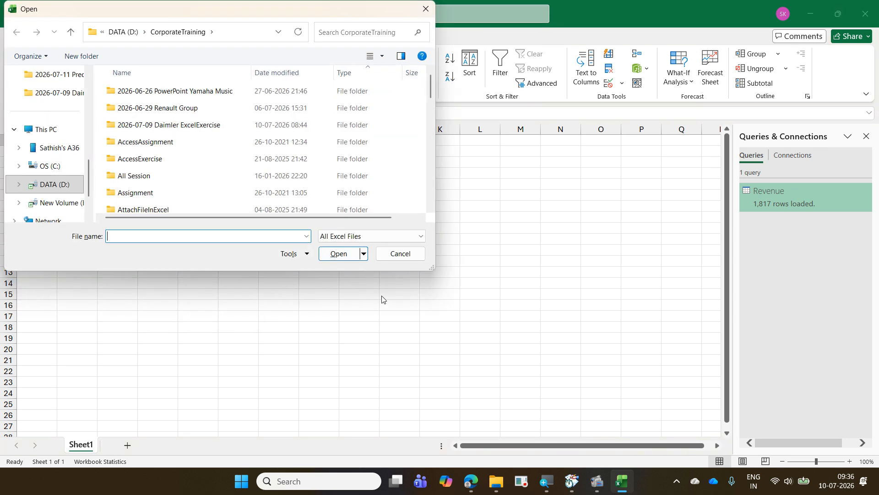
click(401, 255)
key(alt+F12)
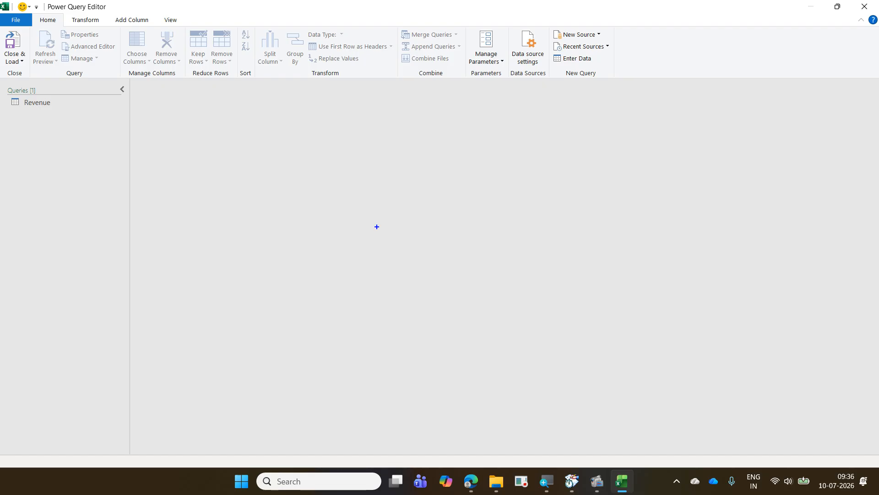
text(Alt F)
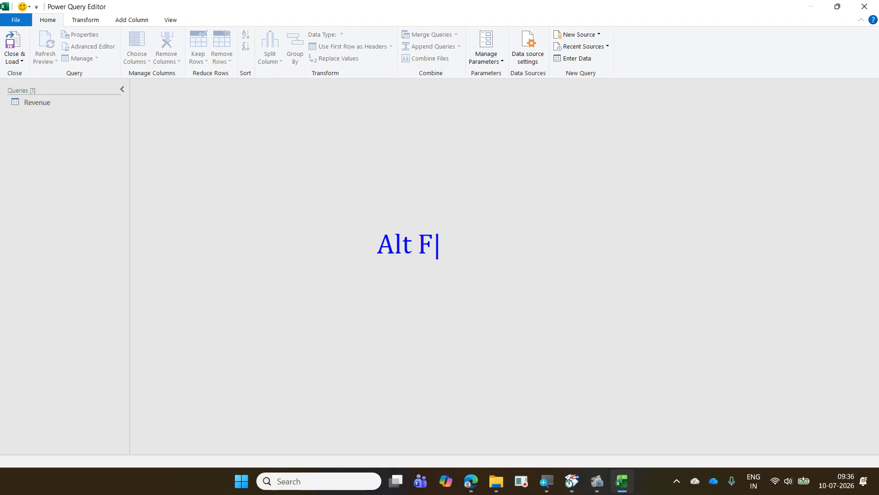
text(12 - Power)
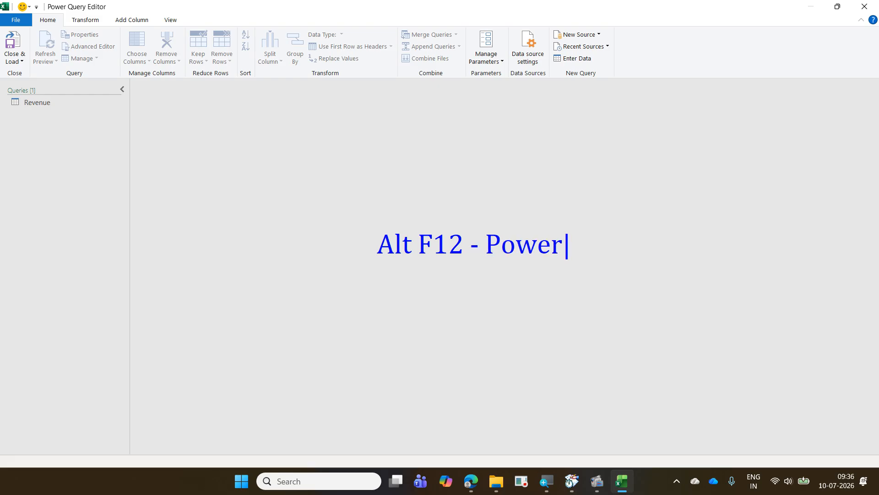
text( Query)
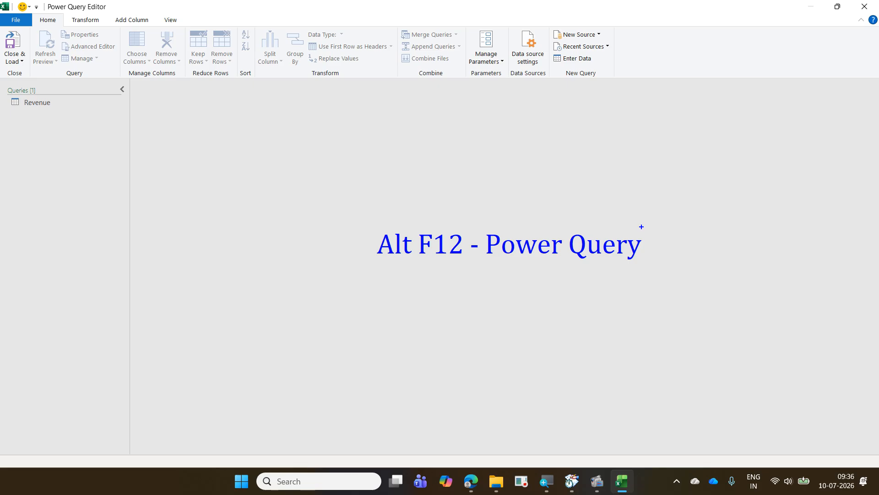
key(Escape)
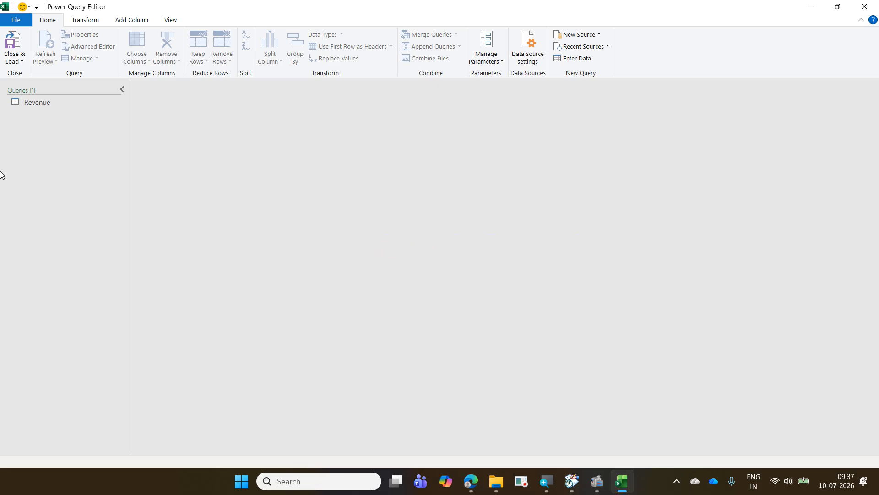
click(43, 103)
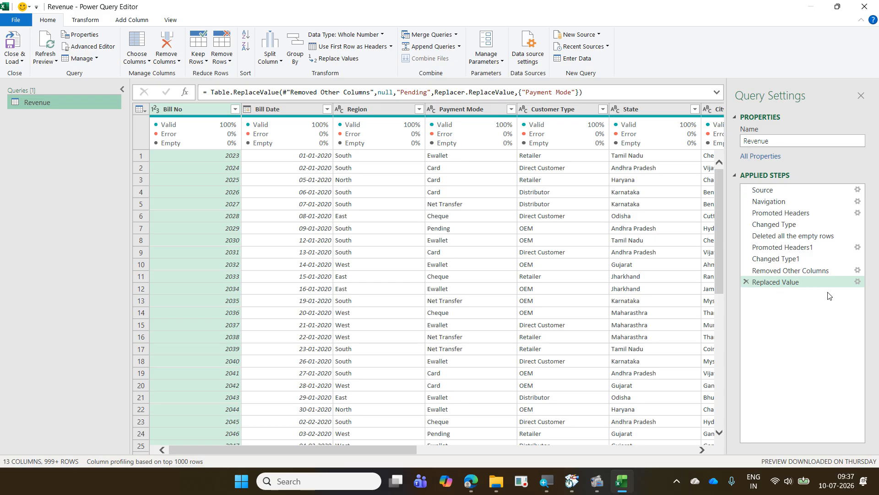
- Close the Power Query Editor and load the Revenue query with its existing load destination
click(12, 59)
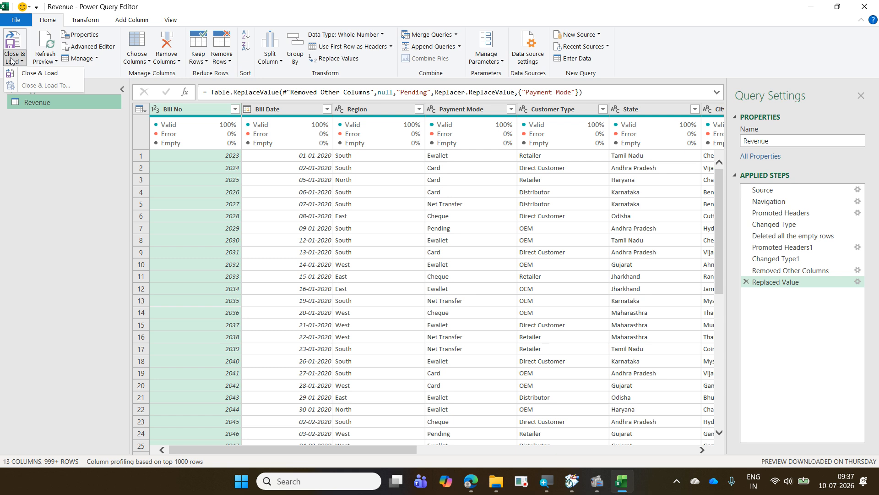
click(11, 42)
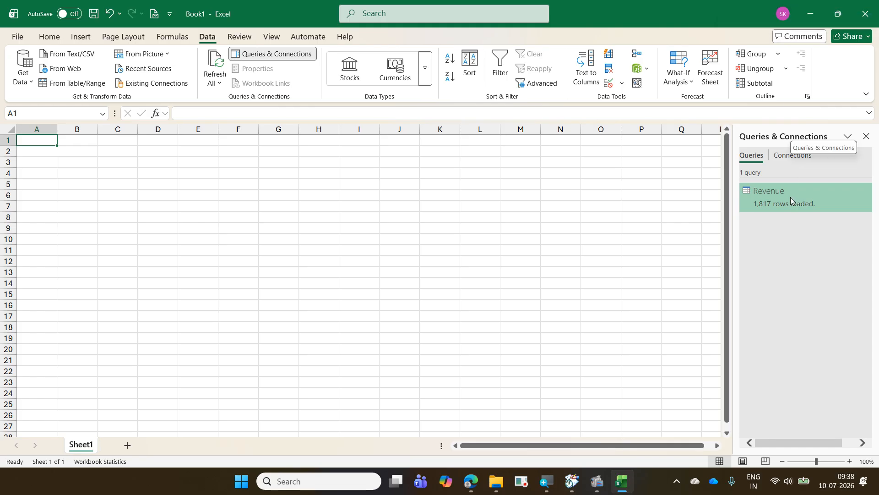
mouse_move(790, 198)
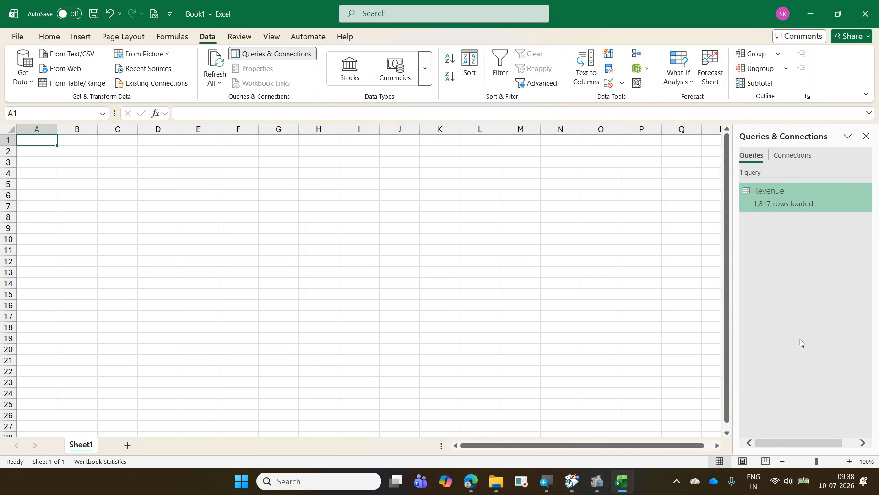
click(29, 80)
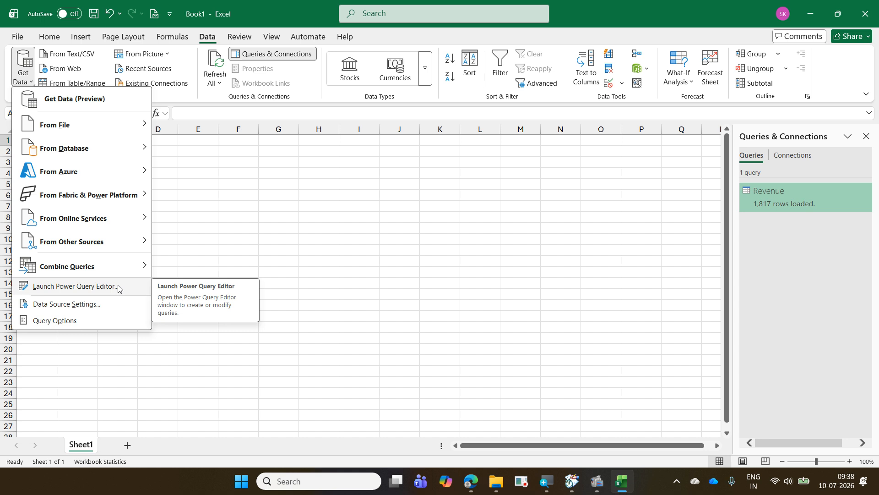
click(318, 234)
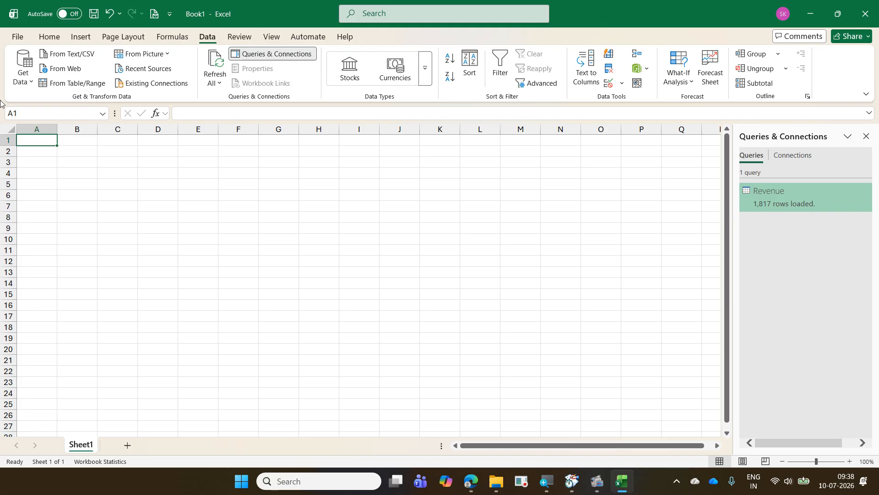
- Save the workbook as "05 RevenueAnalysis with PQ" in the 2026-07-09 Daimler ExcelExercise folder under CorporateTraining
click(17, 37)
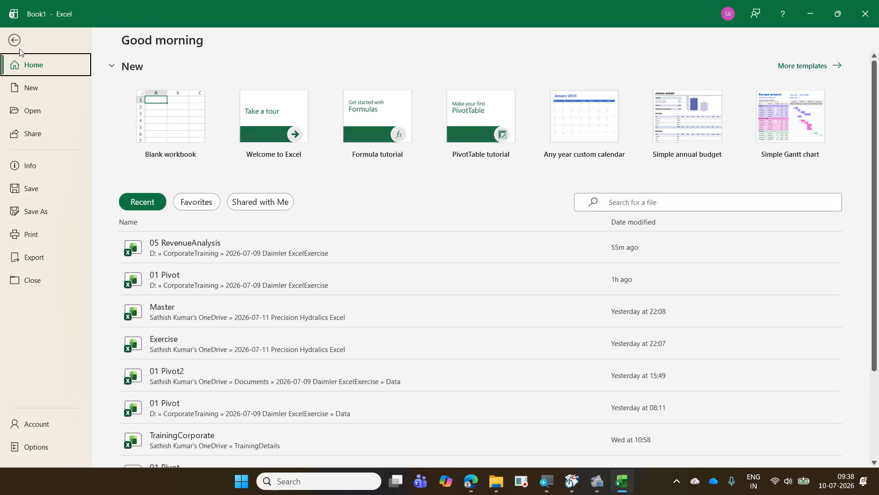
click(60, 219)
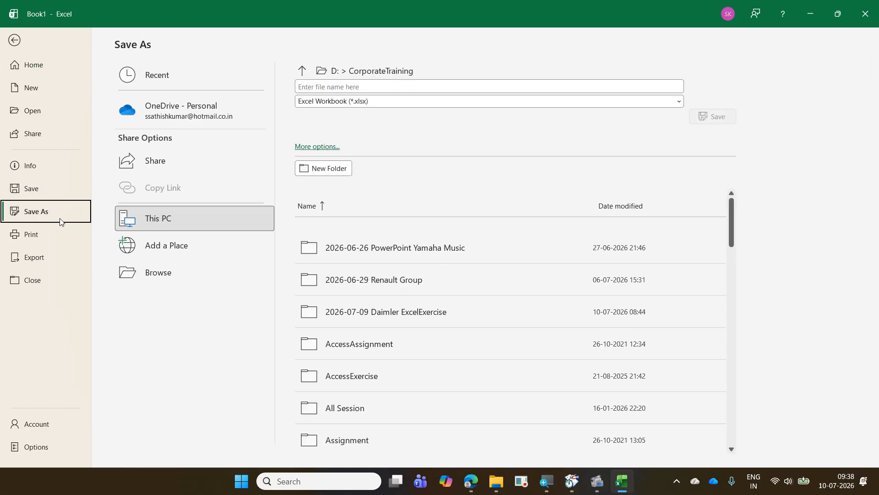
click(170, 278)
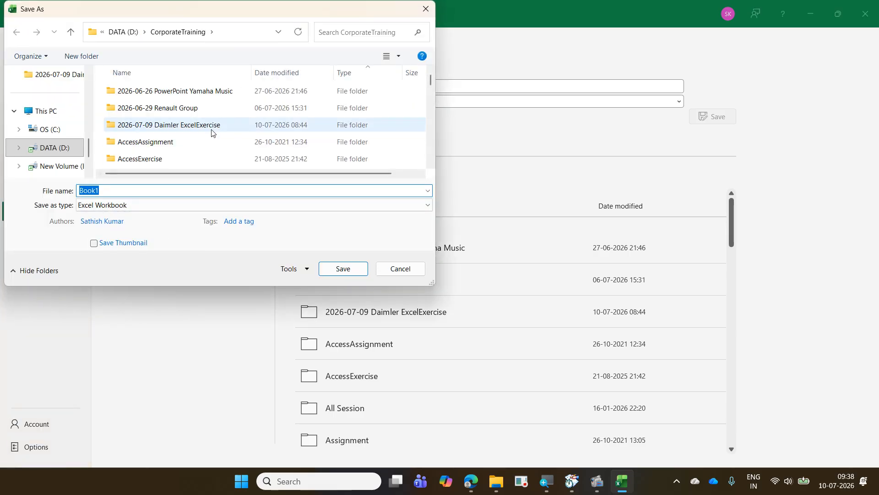
click(211, 131)
double_click(212, 132)
click(212, 132)
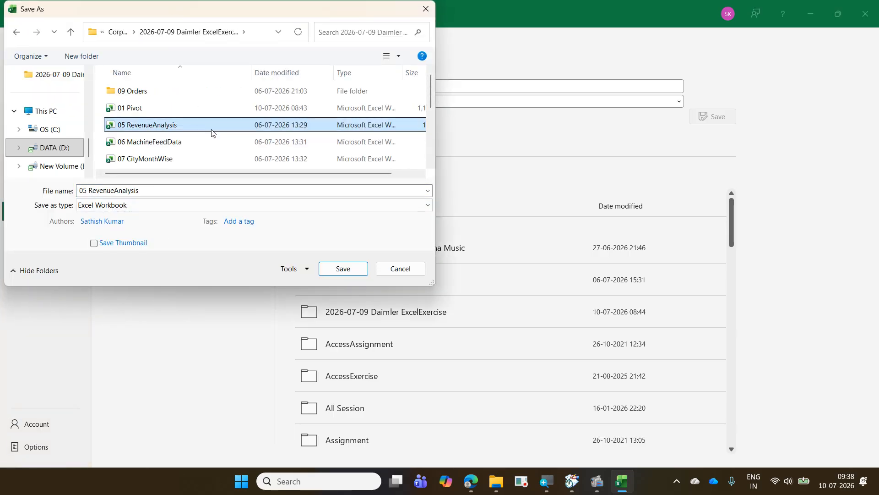
click(186, 191)
click(185, 191)
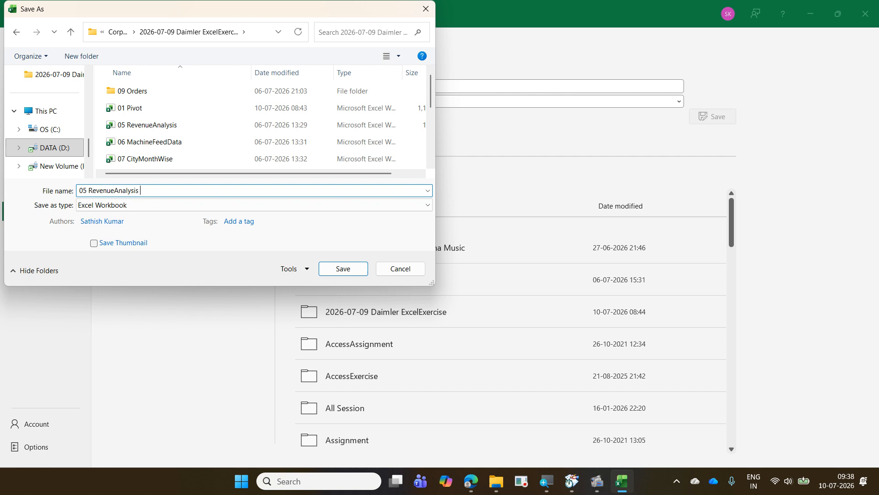
text(with PQ)
key(Return)
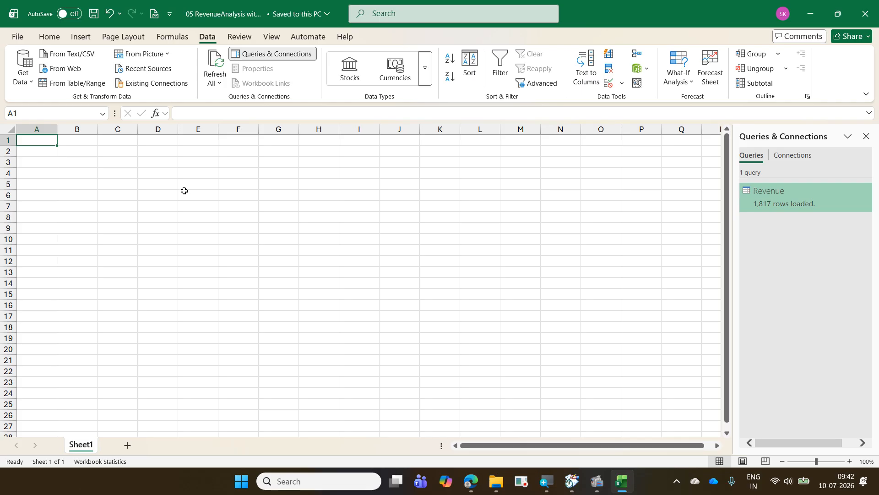
- Select cell A3 as the PivotTable location and show the available PivotTable sources
click(40, 191)
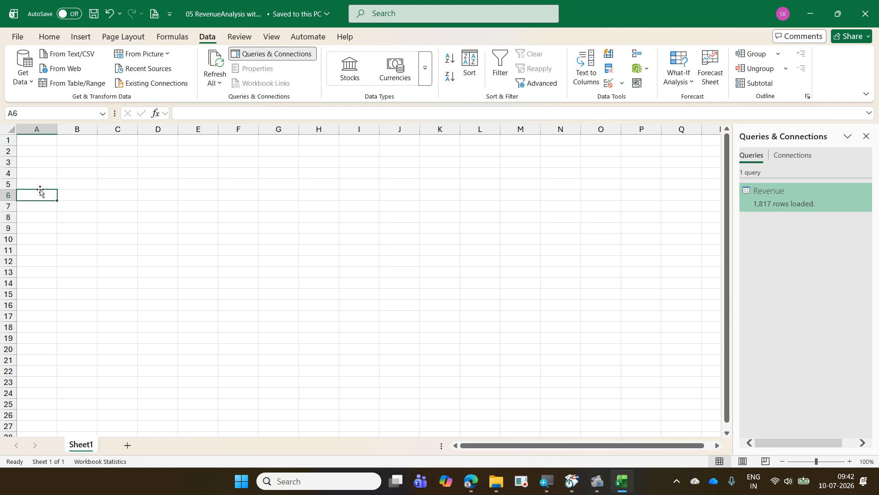
click(78, 37)
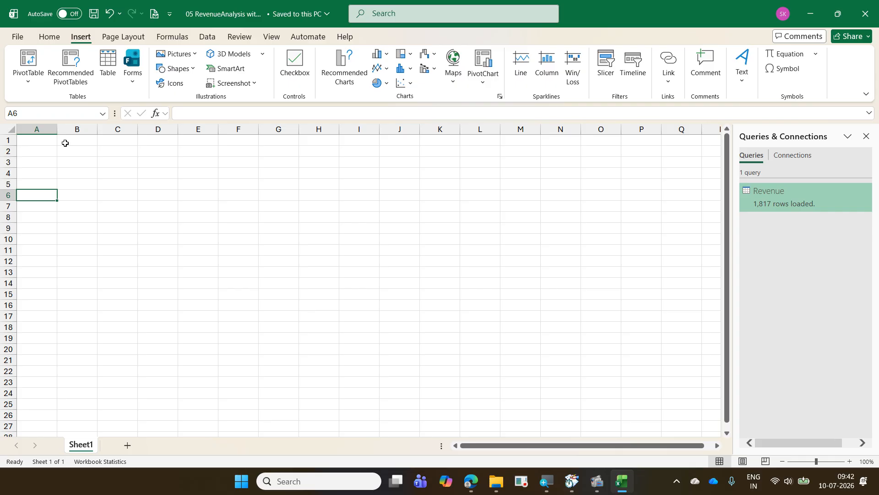
click(44, 158)
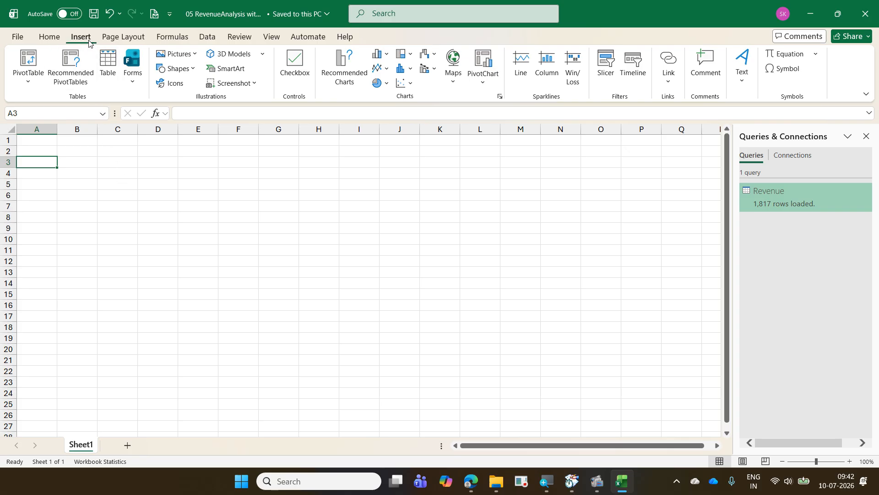
click(28, 81)
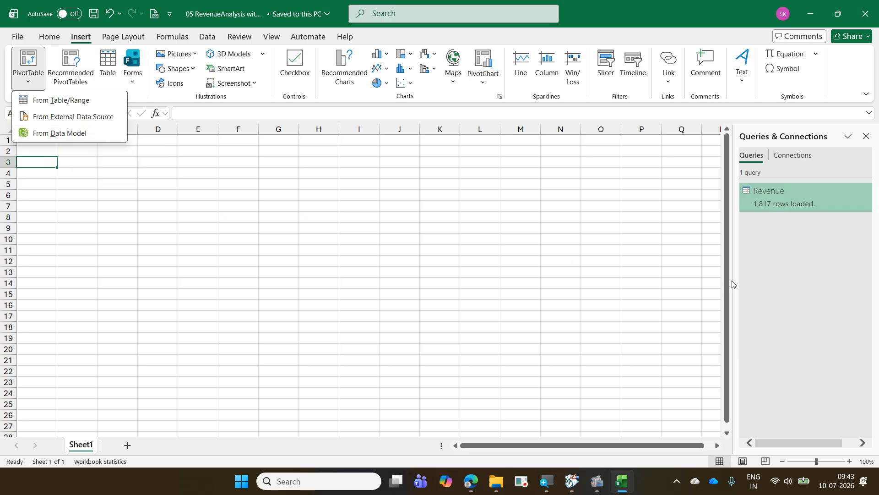
- Review the Revenue query's load settings for the connection-only and Data Model options, leaving them without changes
right_click(763, 199)
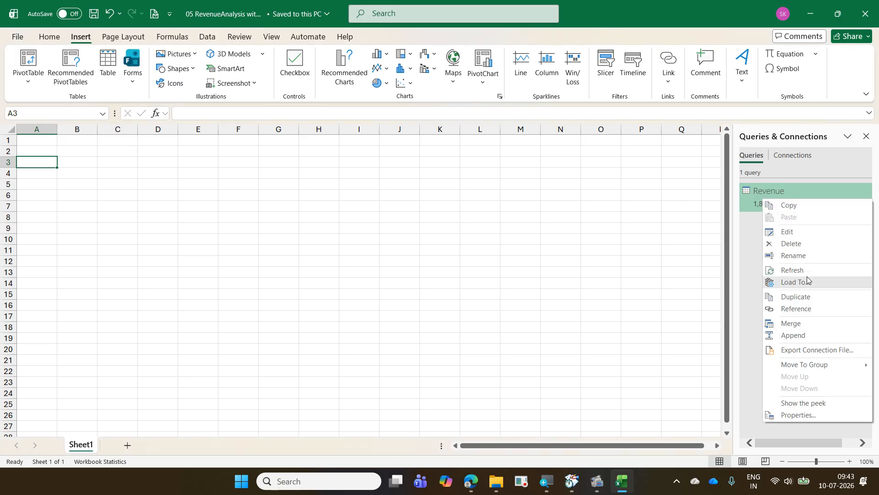
click(807, 280)
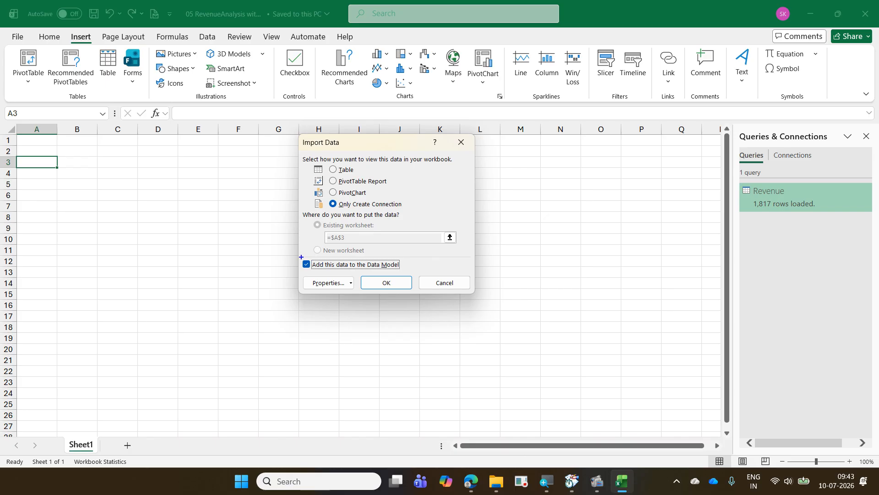
mouse_move(300, 257)
mouse_down()
mouse_move(332, 271)
mouse_move(411, 272)
mouse_up()
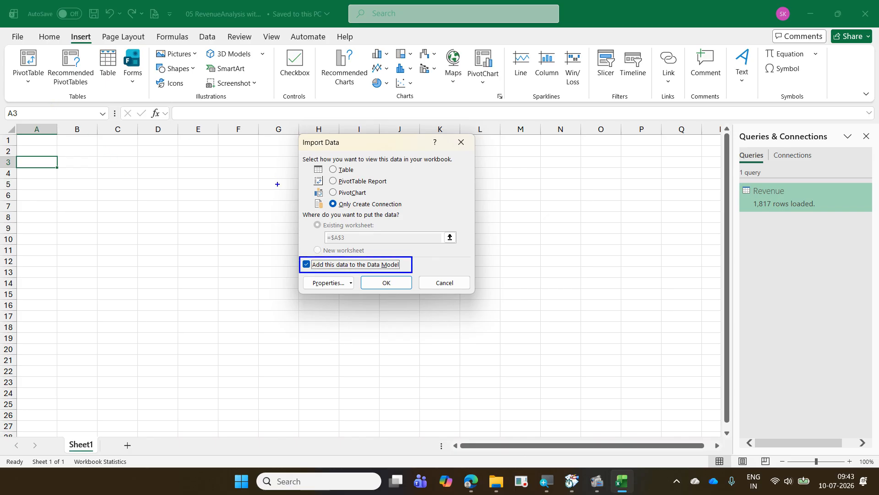
mouse_move(412, 202)
mouse_down()
mouse_move(421, 206)
mouse_move(436, 186)
mouse_up()
drag(412, 266, 439, 248)
mouse_move(304, 283)
mouse_down()
mouse_move(353, 288)
mouse_move(358, 245)
mouse_move(348, 296)
mouse_up()
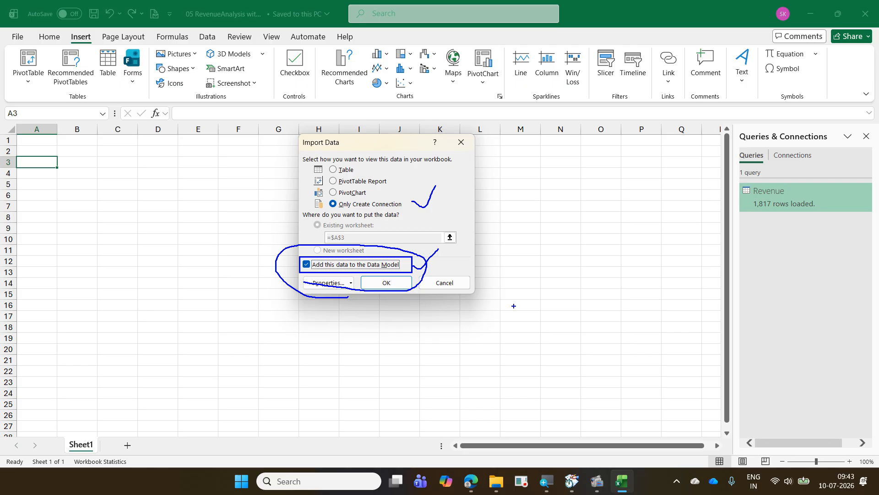
key(Escape)
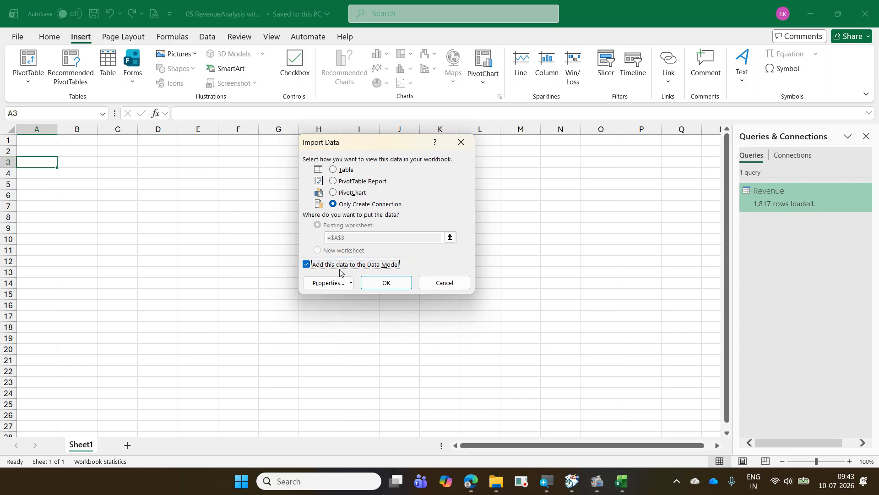
click(453, 284)
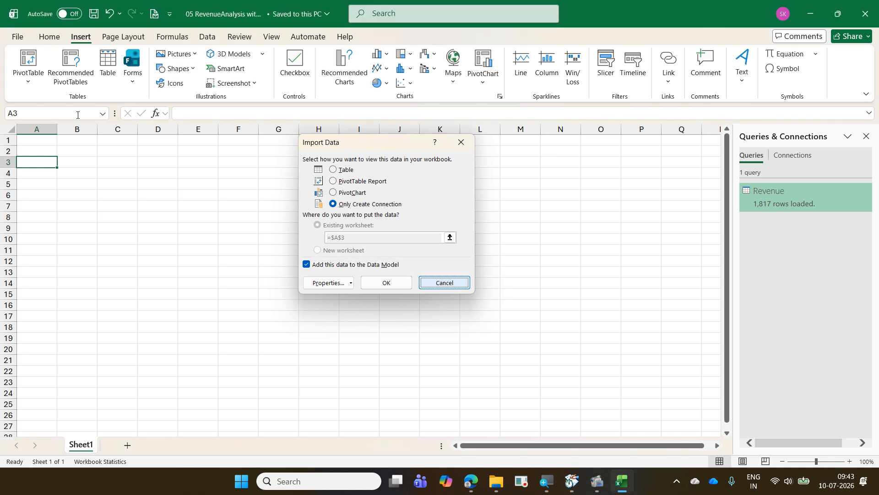
- Close the Queries & Connections list and insert a PivotTable from the Data Model at cell A3 of Sheet1
click(28, 83)
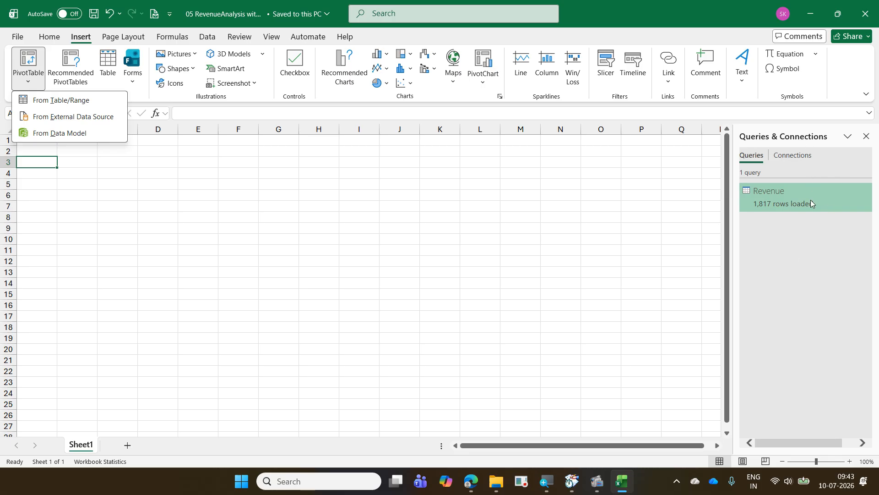
click(870, 142)
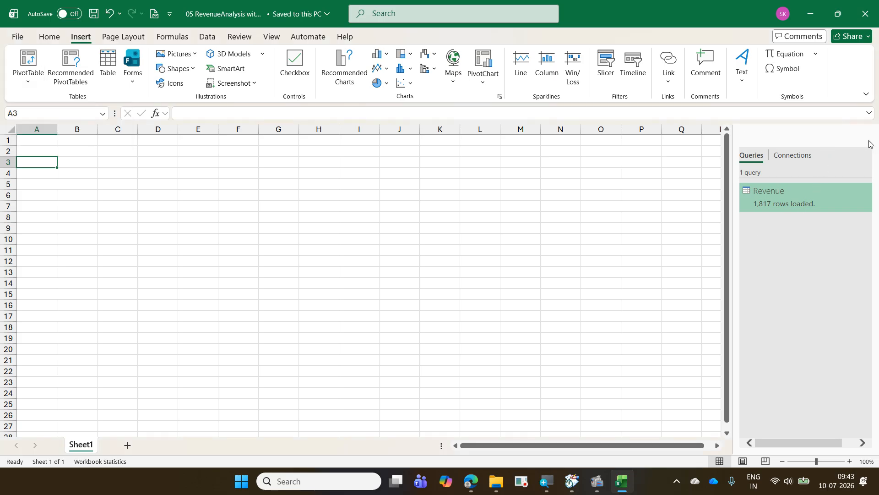
click(867, 139)
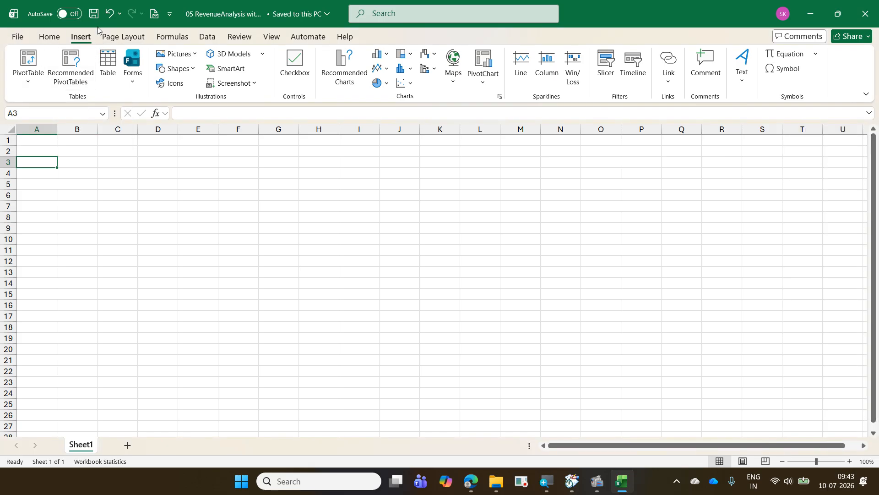
click(40, 84)
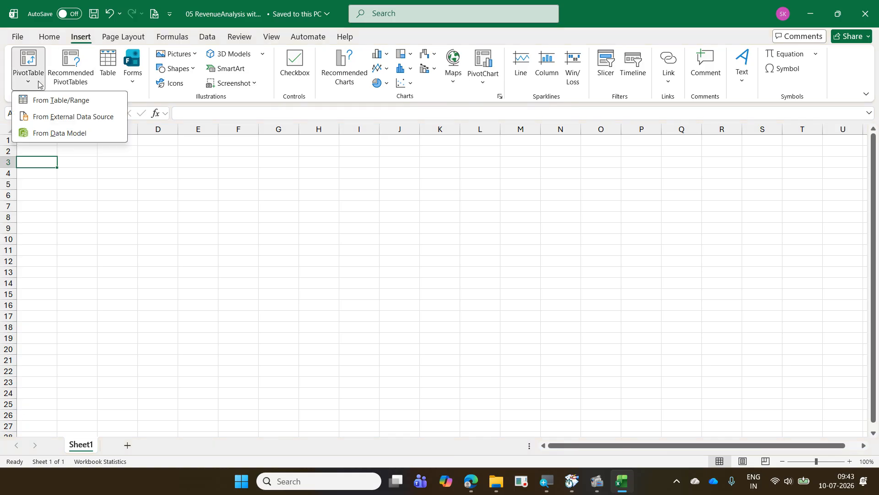
click(58, 133)
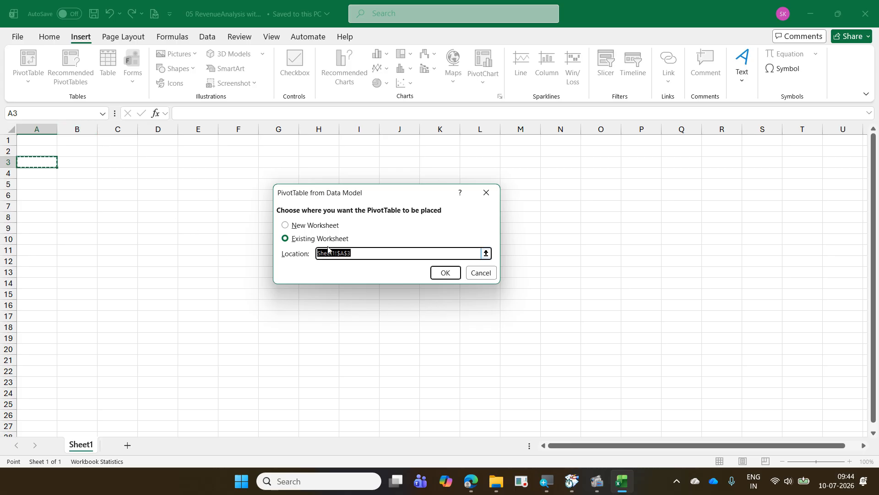
click(444, 273)
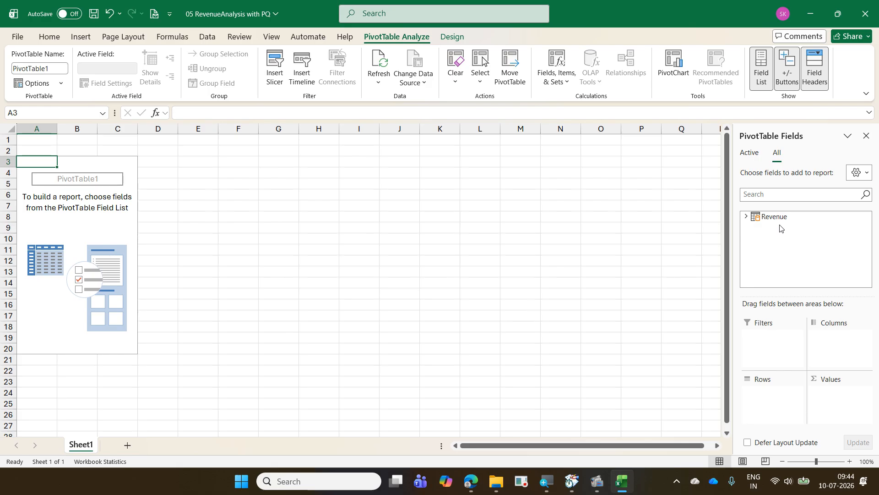
- Add the Revenue table's Customer Type field to the PivotTable's Rows and Net Profit to its Values
click(746, 217)
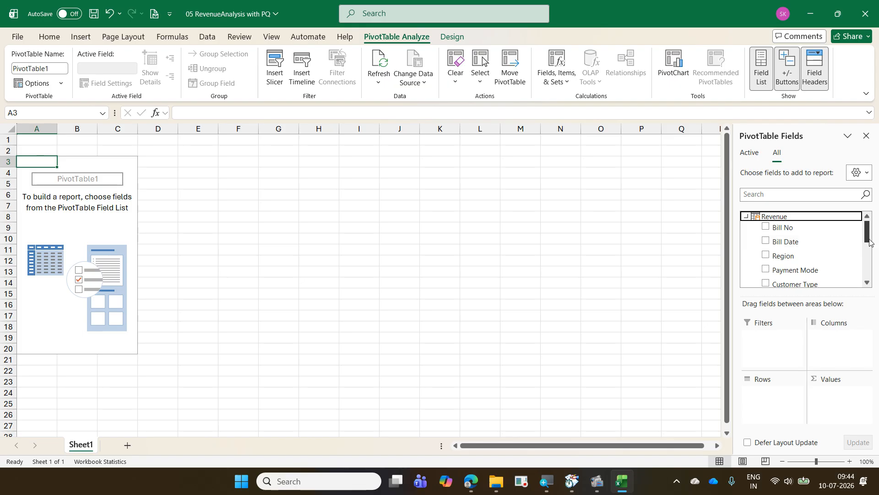
drag(869, 238, 871, 244)
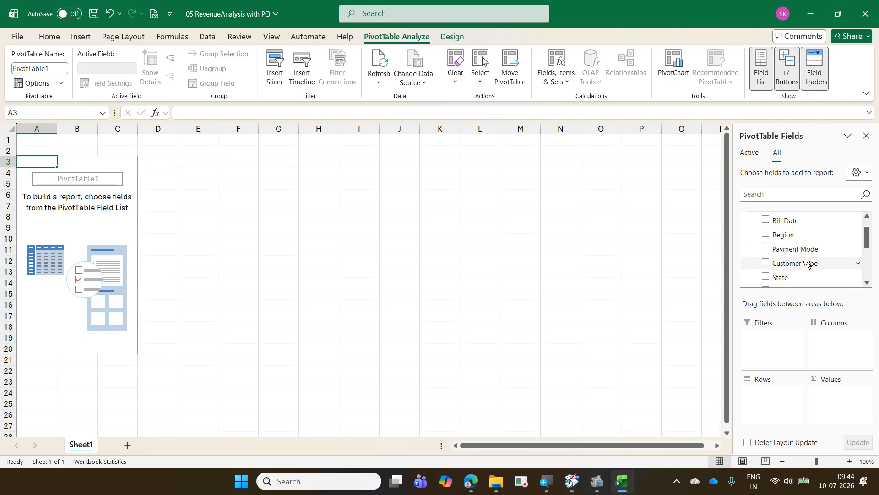
drag(867, 243, 867, 254)
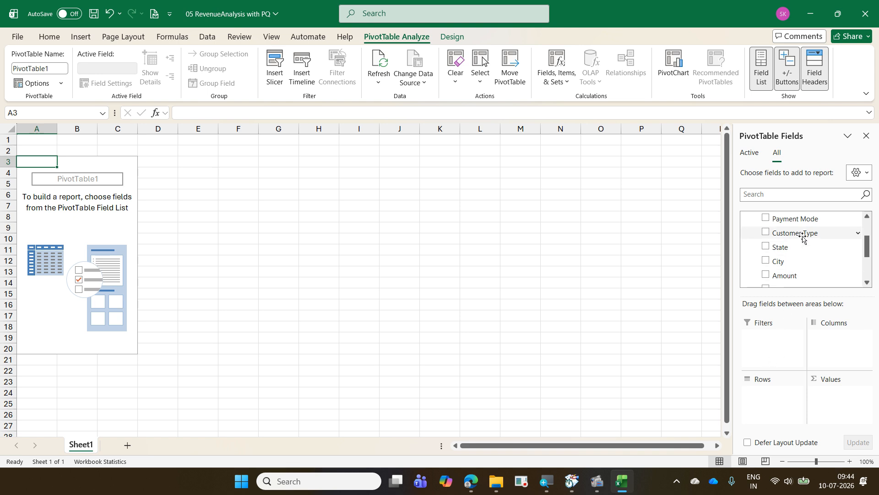
drag(801, 234, 756, 402)
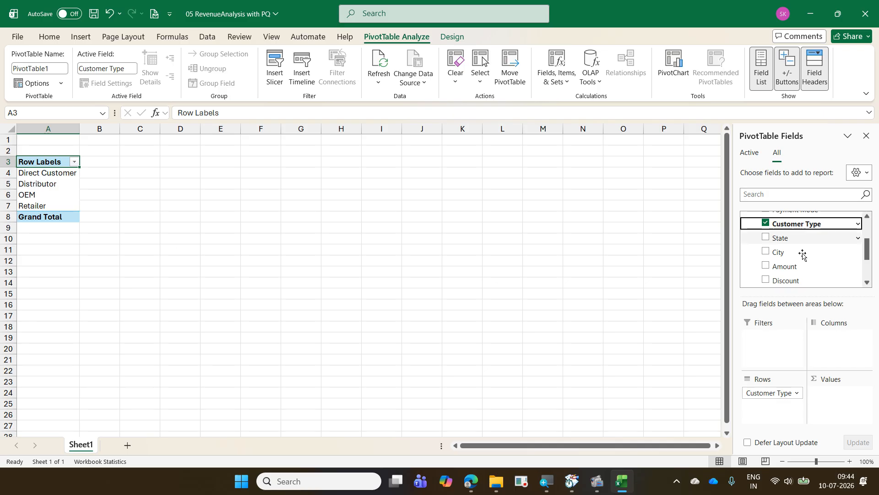
scroll(802, 259, down, 2)
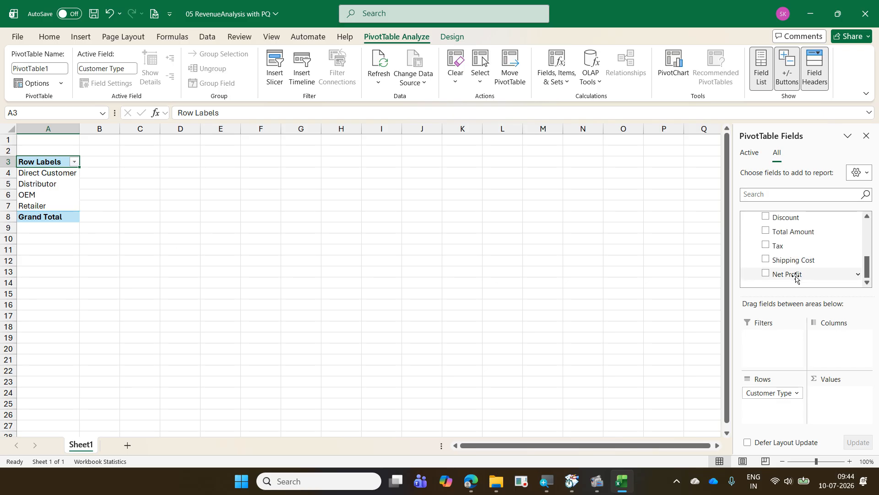
drag(798, 273, 831, 403)
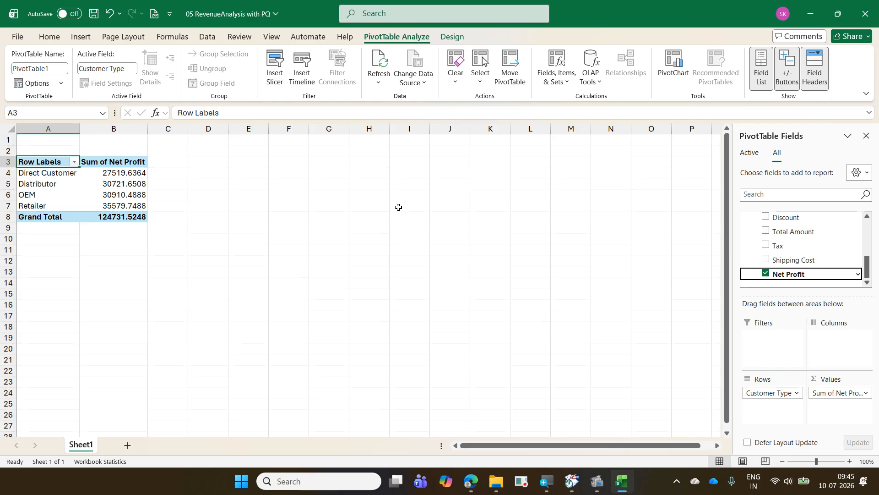
- Insert a PivotChart based on this workbook's Data Model at cell H3 of Sheet1
click(357, 161)
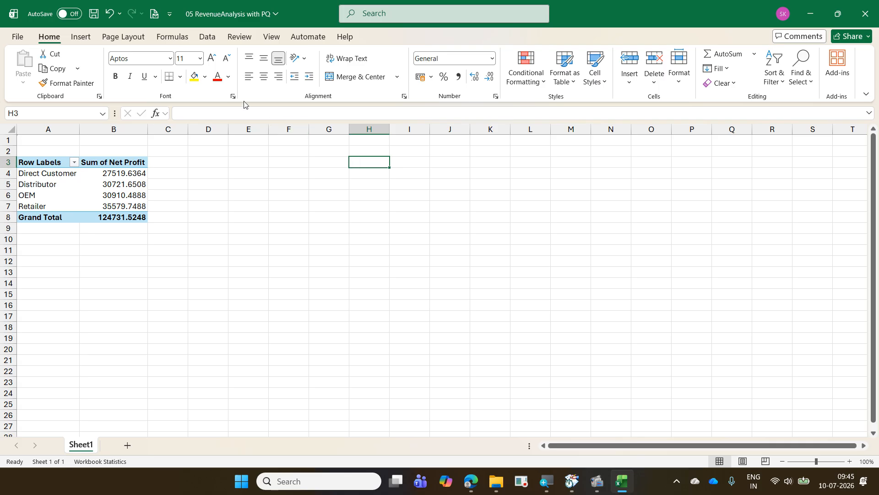
click(82, 39)
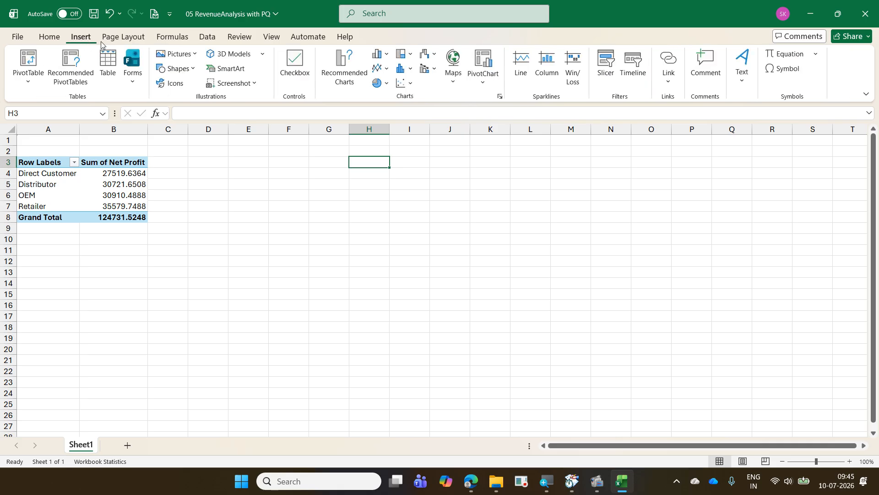
click(492, 86)
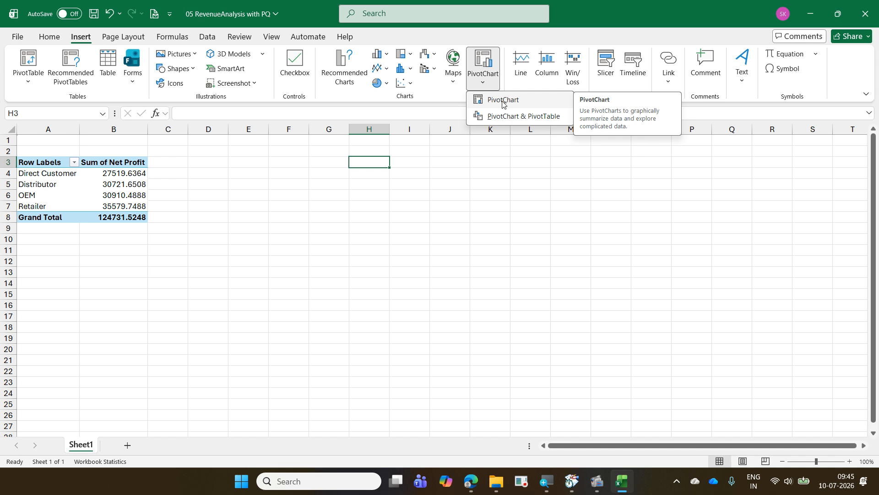
click(33, 83)
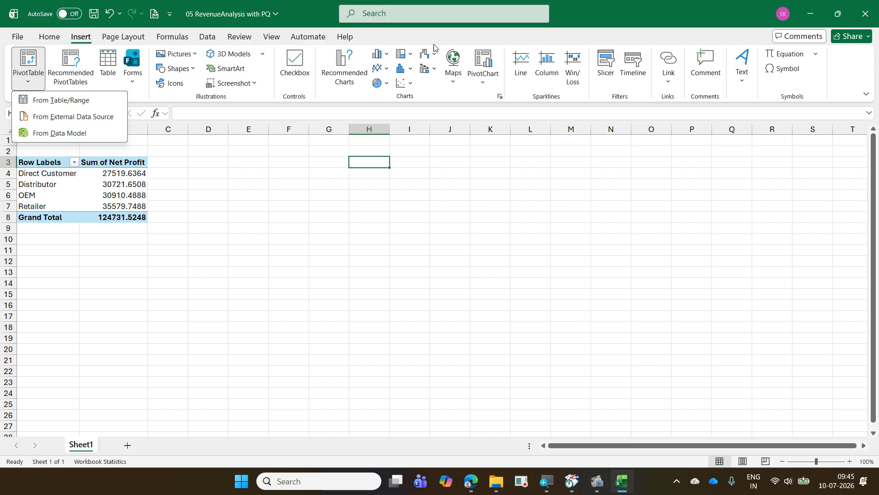
click(487, 87)
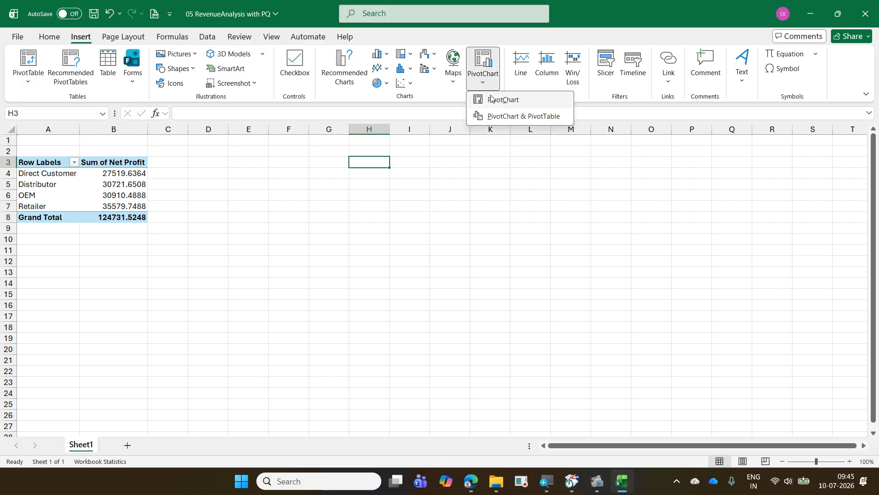
click(491, 97)
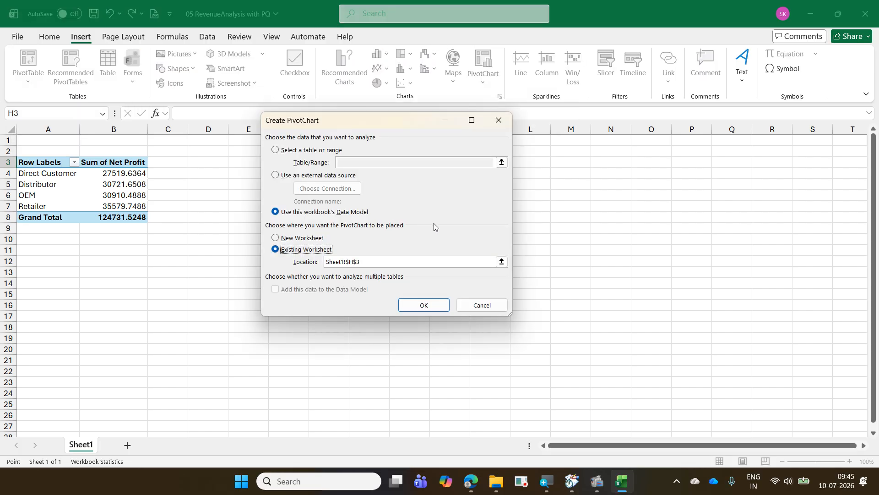
mouse_move(270, 203)
mouse_down()
mouse_move(385, 218)
mouse_move(414, 179)
mouse_up()
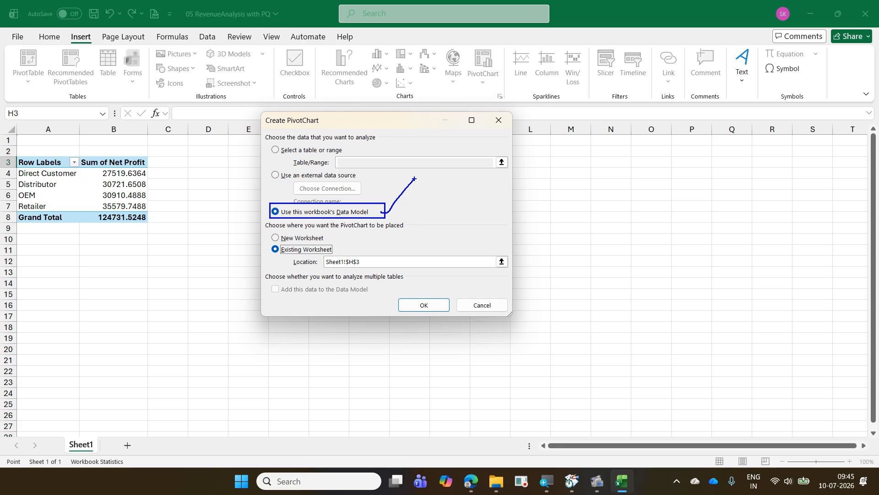
key(Escape)
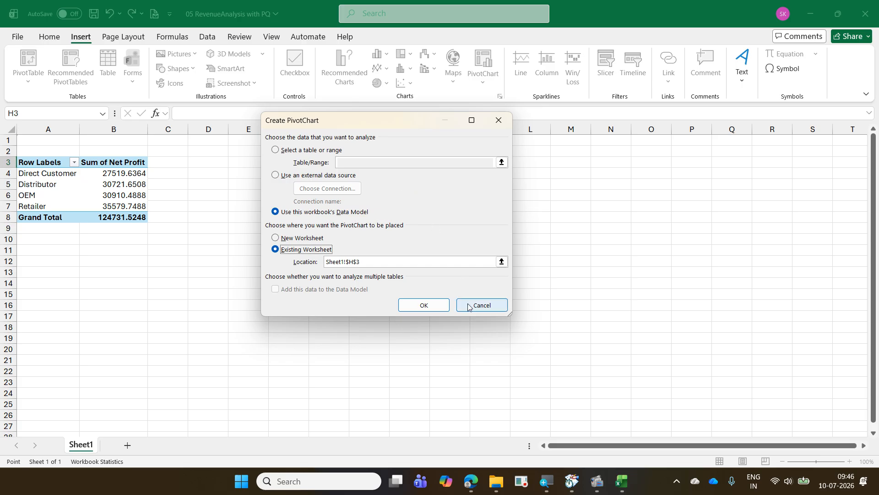
click(426, 306)
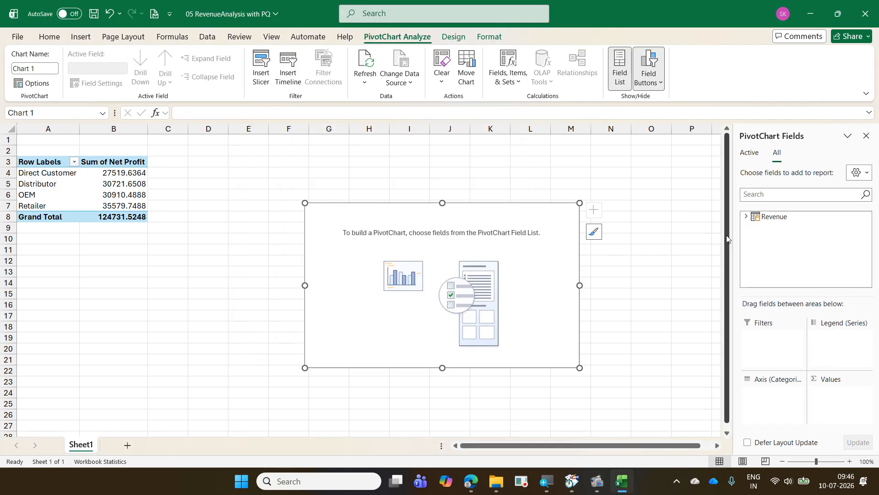
- Add the Revenue table's Region field to the PivotChart's Axis and Net Profit to its Values
click(746, 217)
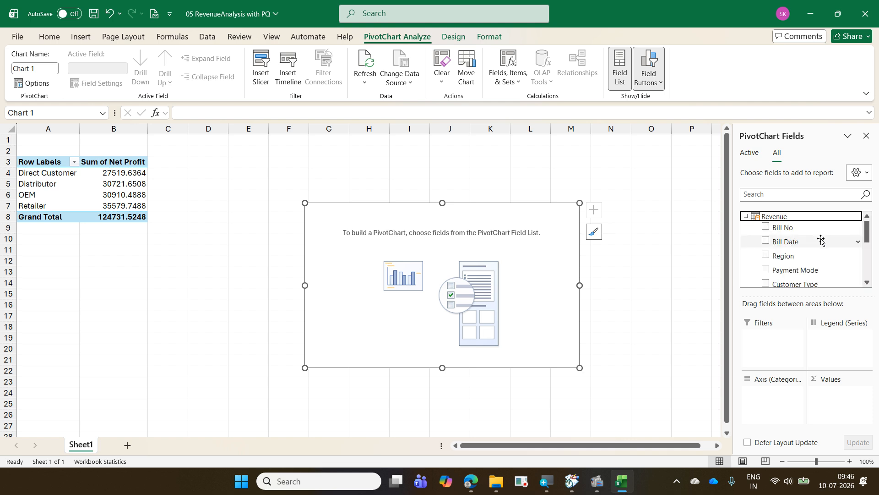
click(811, 259)
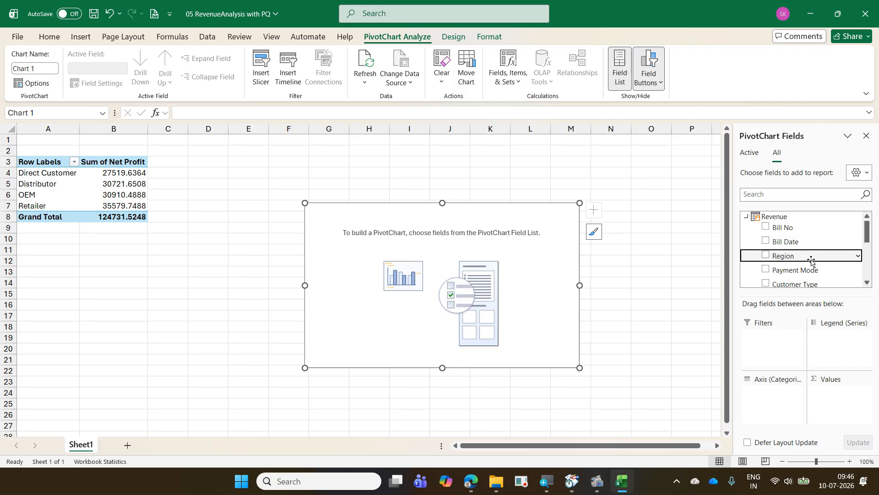
drag(811, 260, 773, 415)
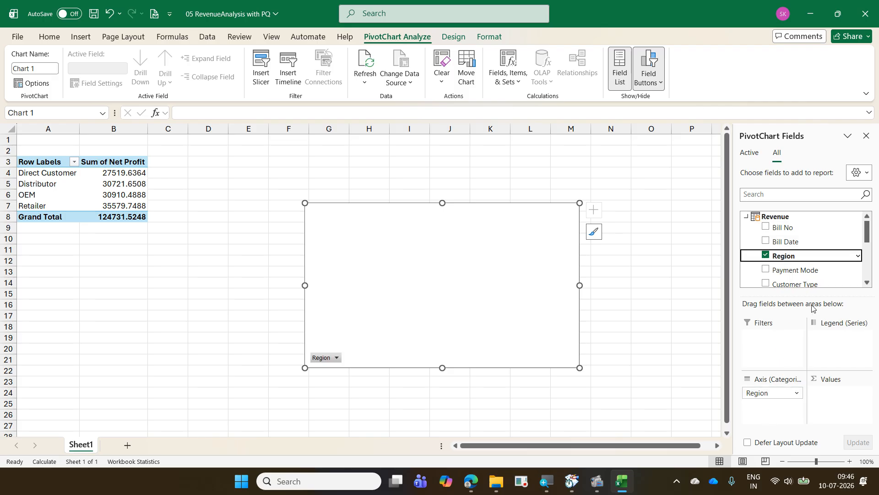
scroll(820, 259, down, 3)
scroll(821, 259, down, 2)
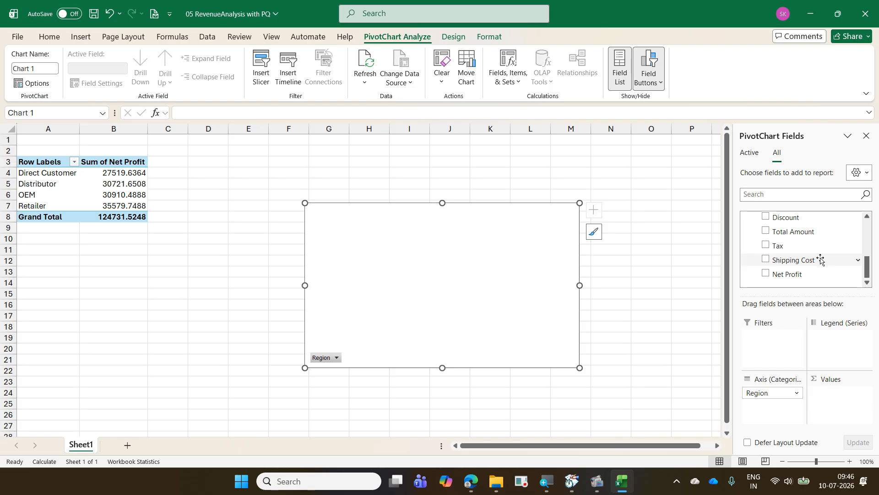
click(805, 275)
drag(805, 277, 834, 397)
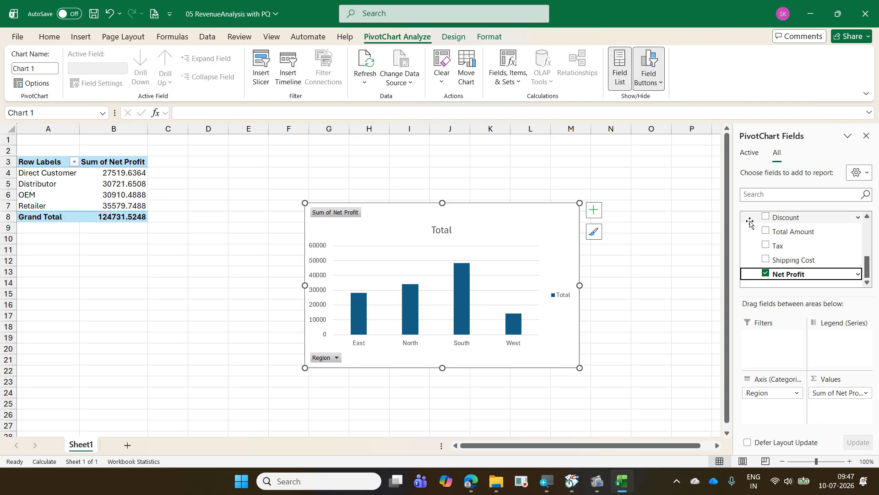
- Refresh the PivotChart's data and deselect the chart
click(544, 215)
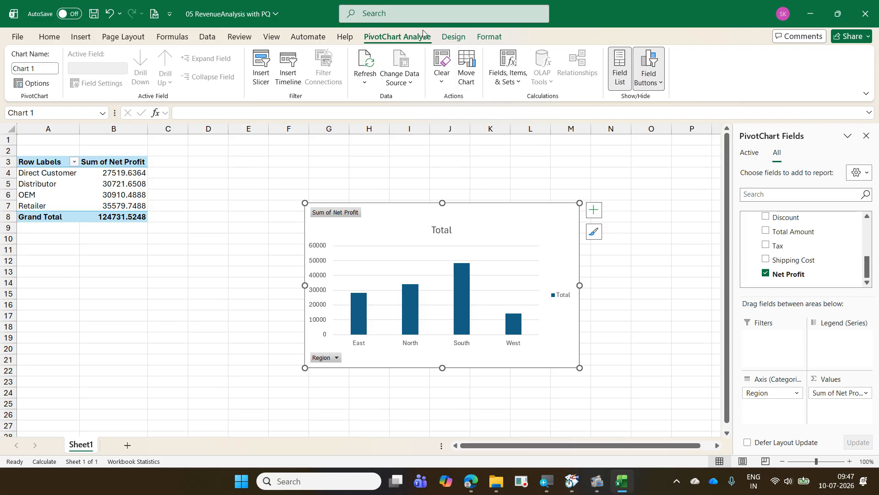
click(374, 60)
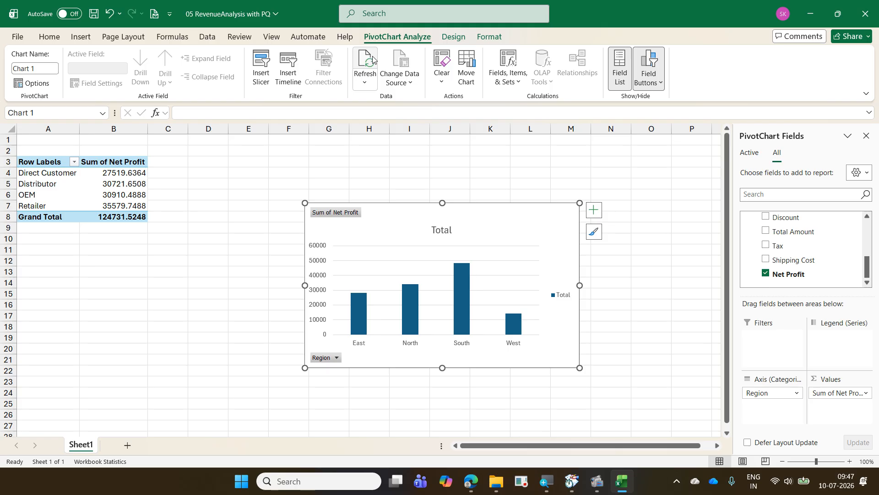
click(666, 210)
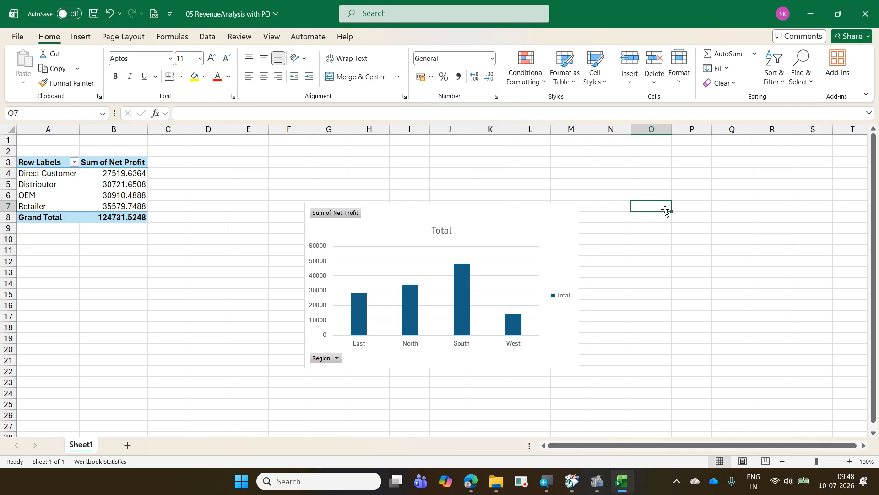
click(721, 293)
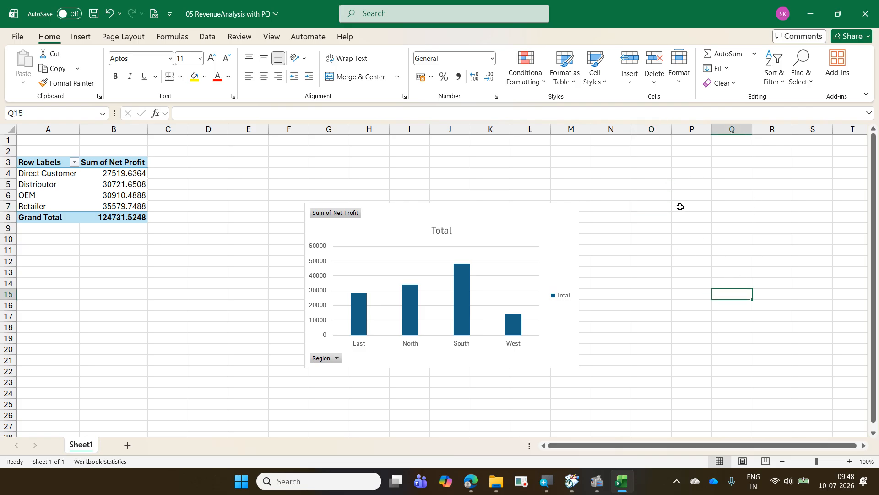
click(680, 207)
click(651, 273)
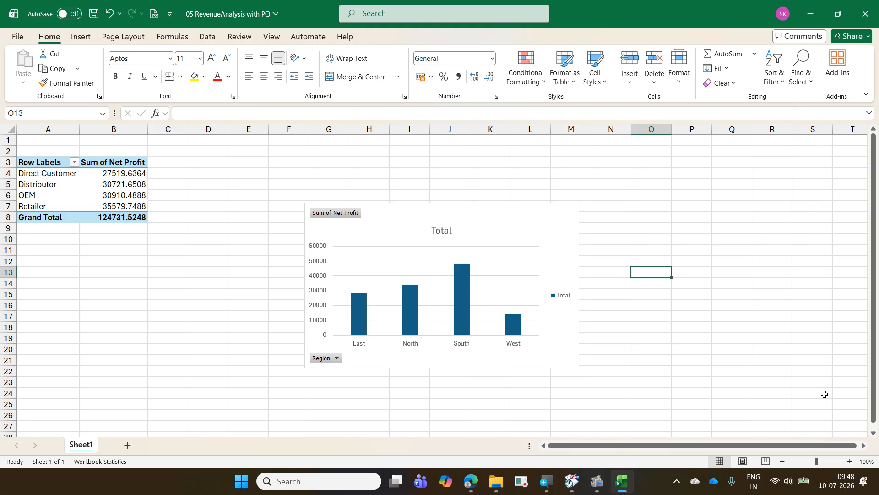
- Enable automatic refresh every 60 minutes in the Revenue query's properties
click(207, 37)
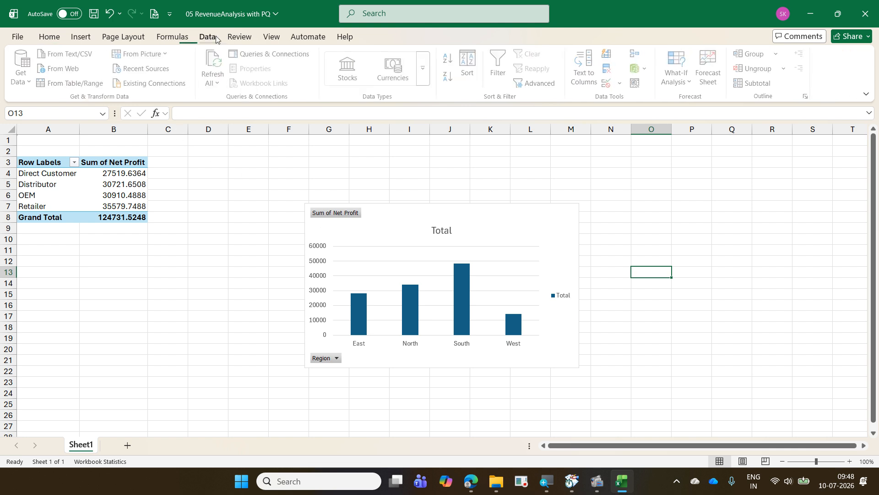
click(268, 55)
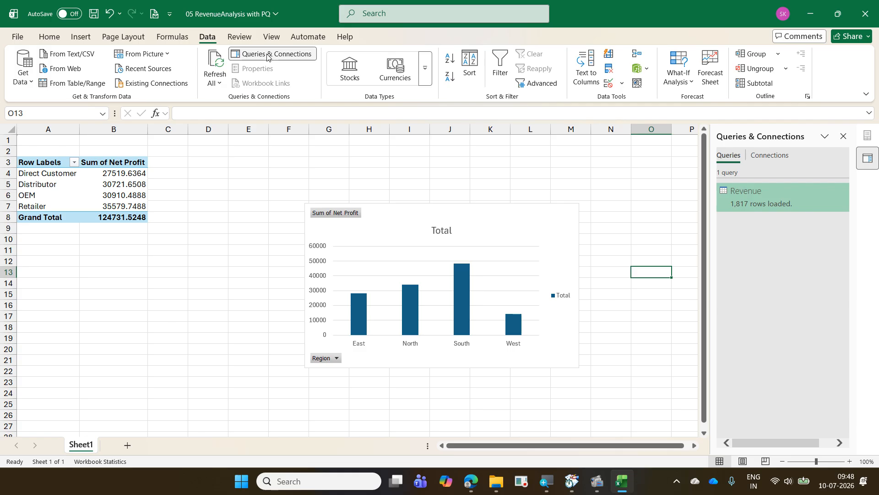
right_click(752, 206)
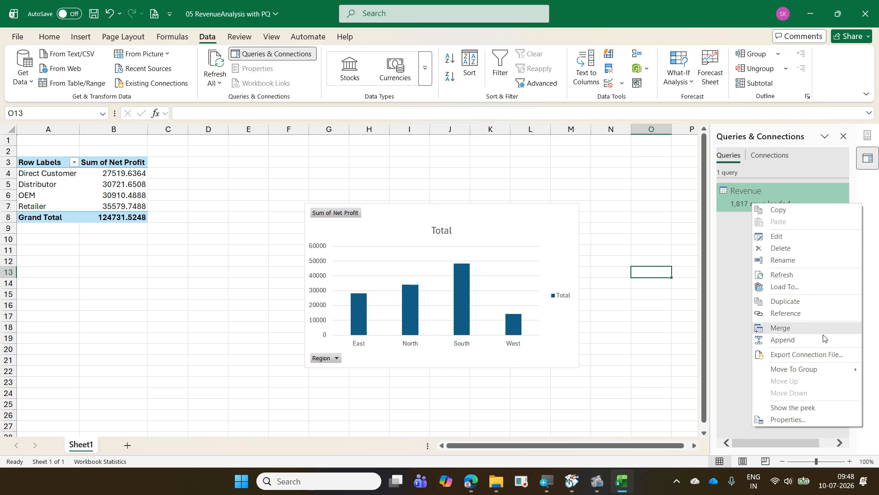
click(830, 419)
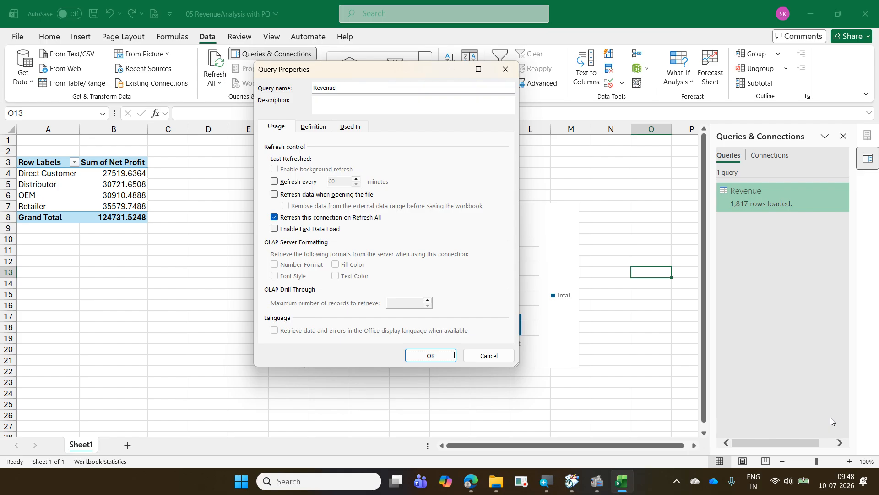
click(294, 183)
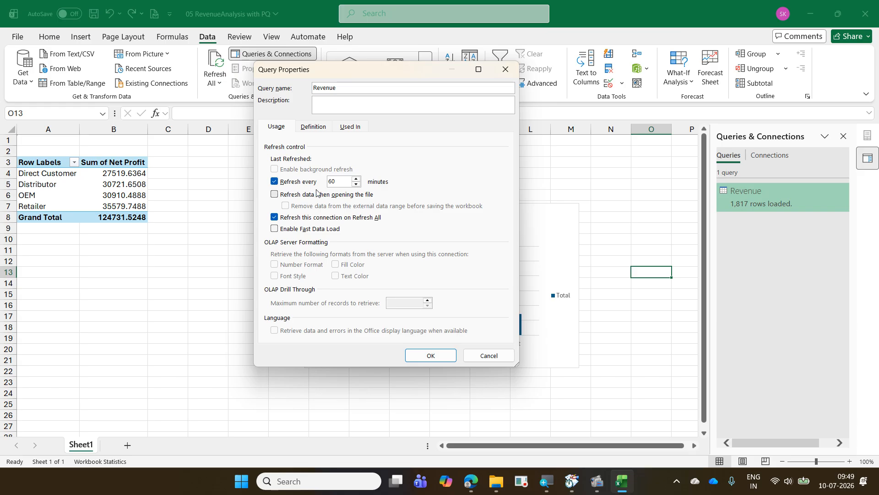
click(323, 232)
click(323, 232)
mouse_move(360, 227)
mouse_down()
mouse_move(336, 245)
mouse_move(379, 252)
mouse_up()
click(304, 229)
click(304, 229)
click(304, 230)
click(304, 230)
click(414, 353)
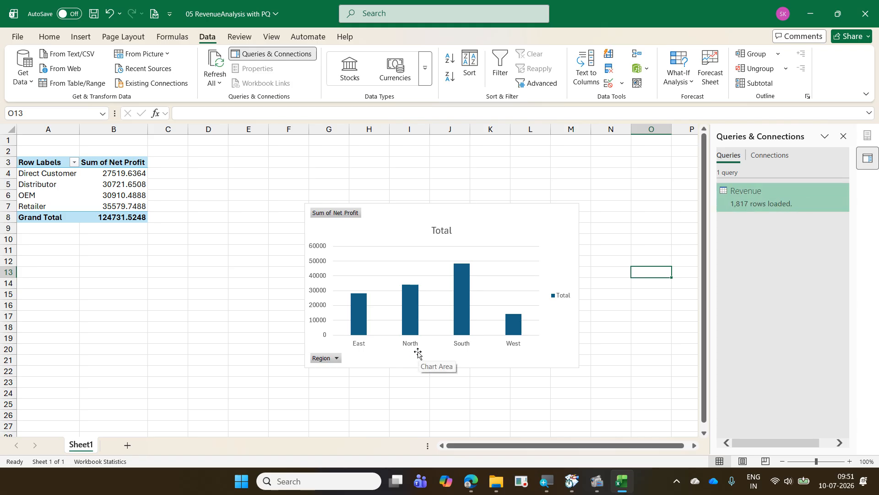
- Look up the 05 RevenueAnalysis source workbook in its File Explorer folder and return to the Excel workbook
click(497, 480)
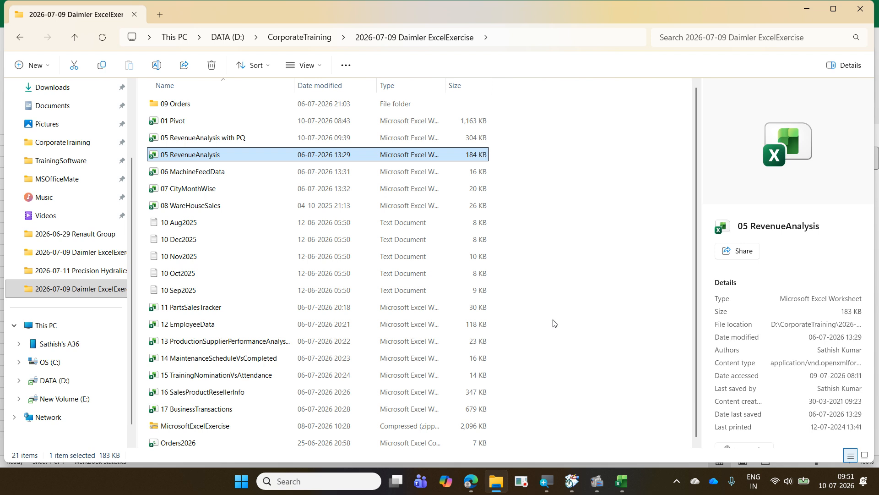
click(804, 13)
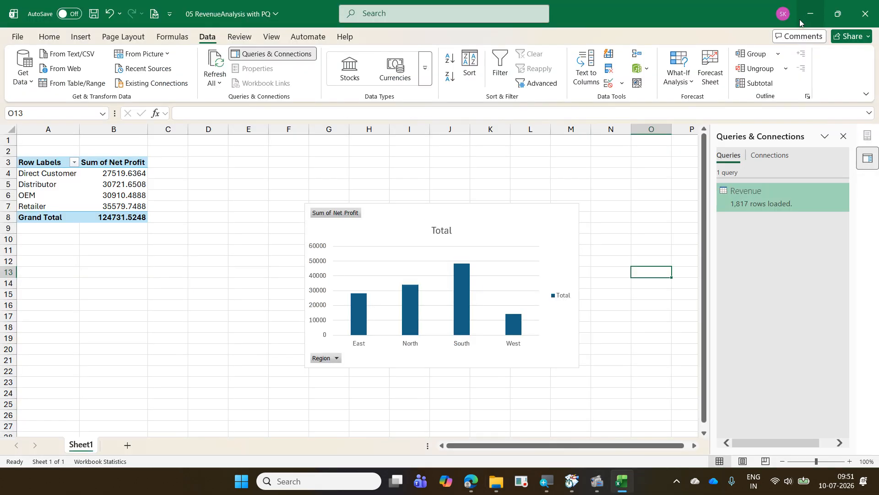
click(496, 481)
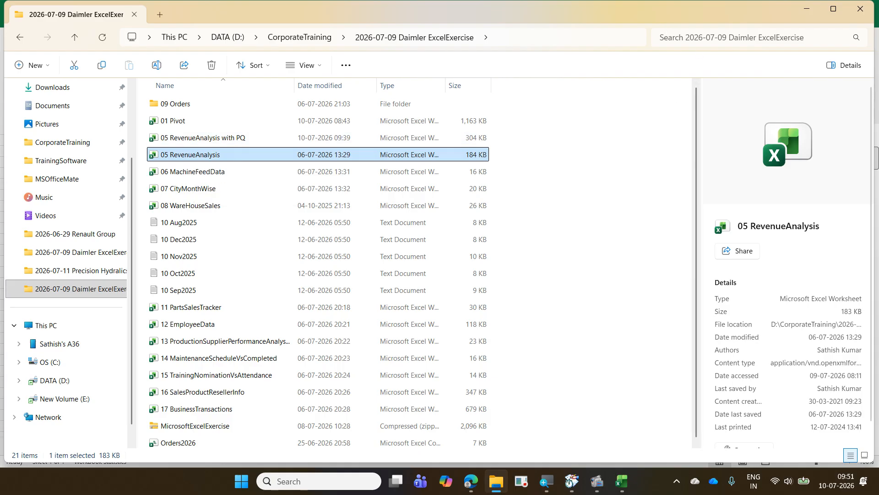
click(807, 9)
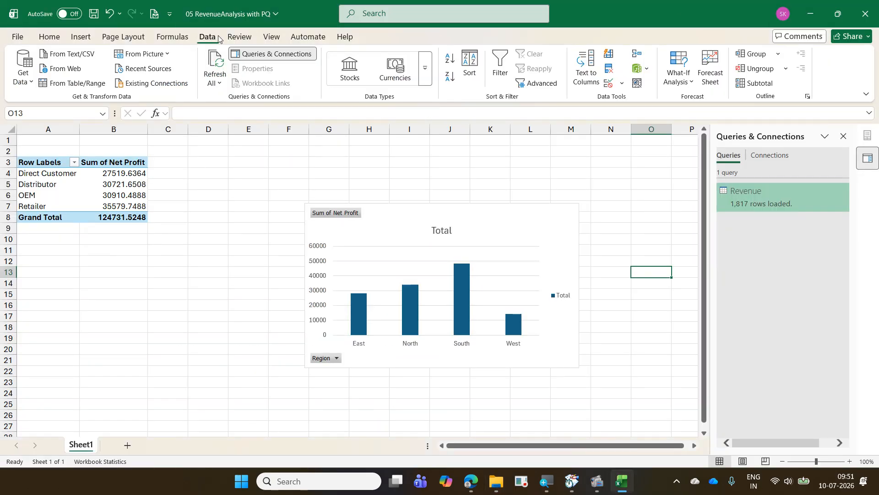
- Review the source file path of 05 RevenueAnalysis.xlsx in the data source settings, keeping the existing Excel Workbook source
click(28, 85)
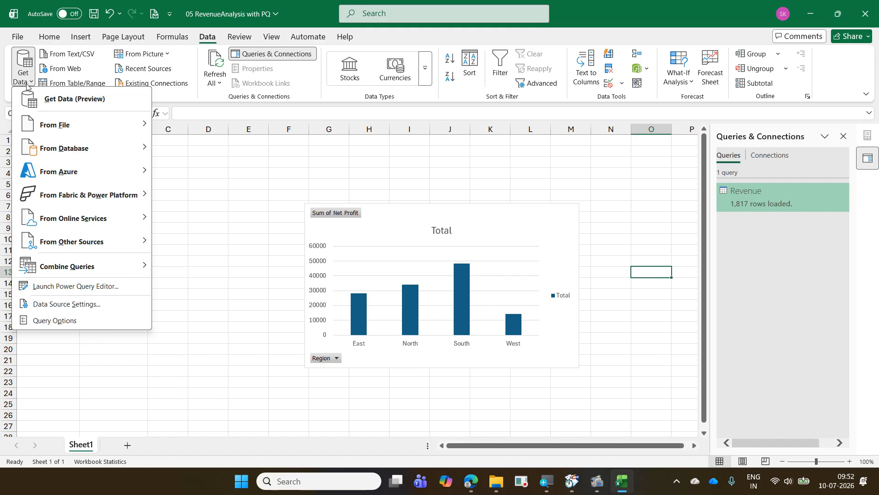
click(81, 306)
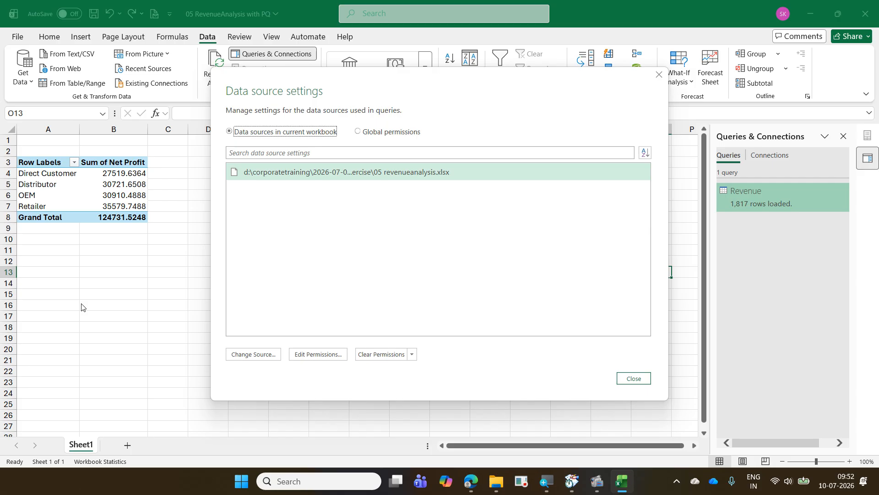
click(246, 353)
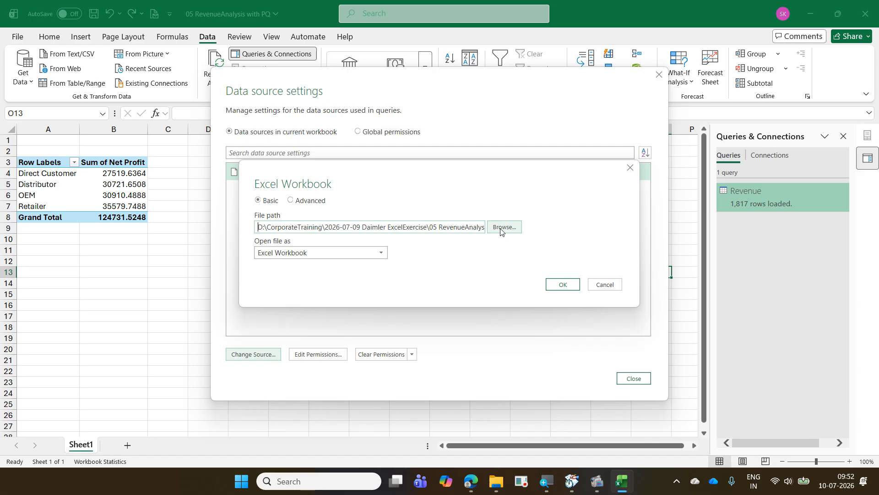
click(563, 285)
click(640, 380)
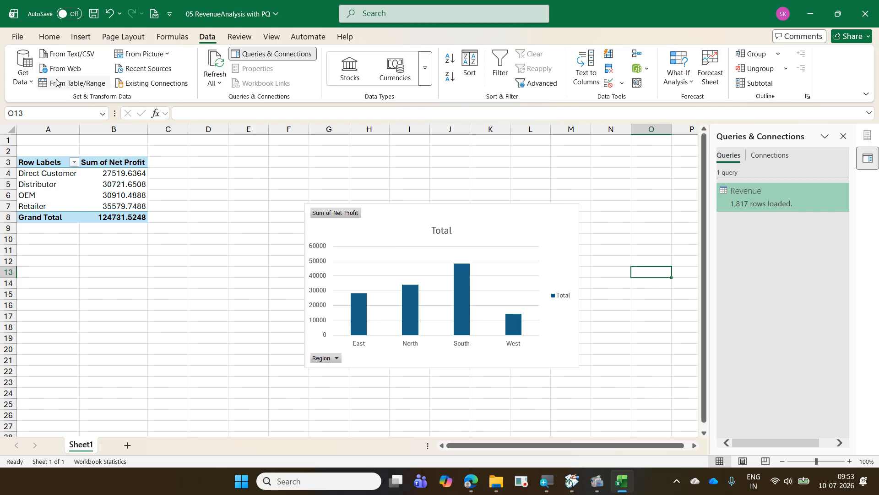
- Look up where to browse for a replacement workbook in the data source settings, keeping the current 05 RevenueAnalysis.xlsx source
click(26, 80)
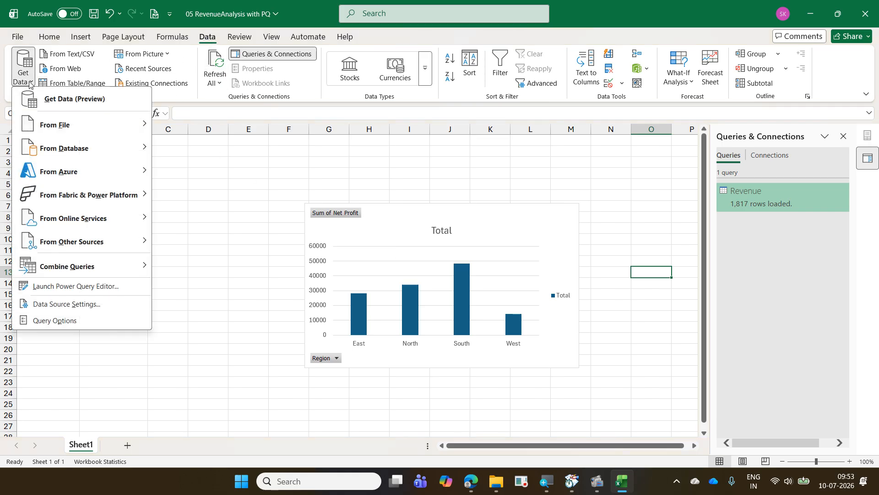
click(80, 310)
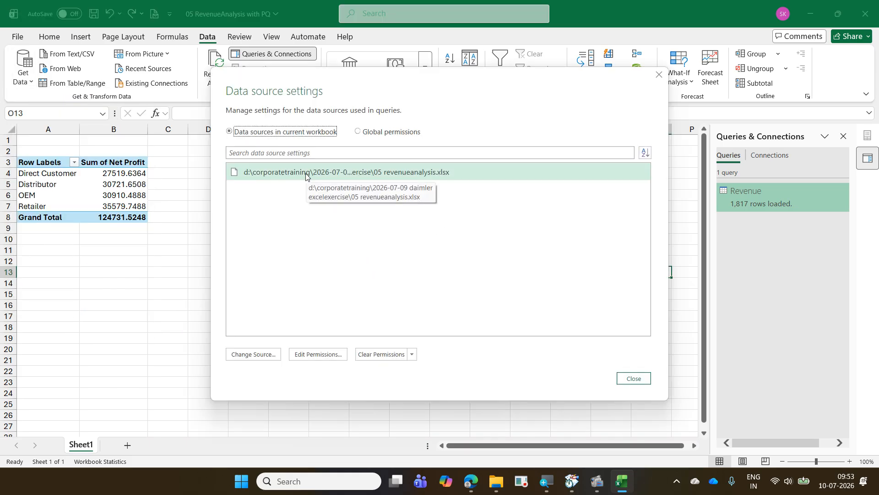
click(265, 361)
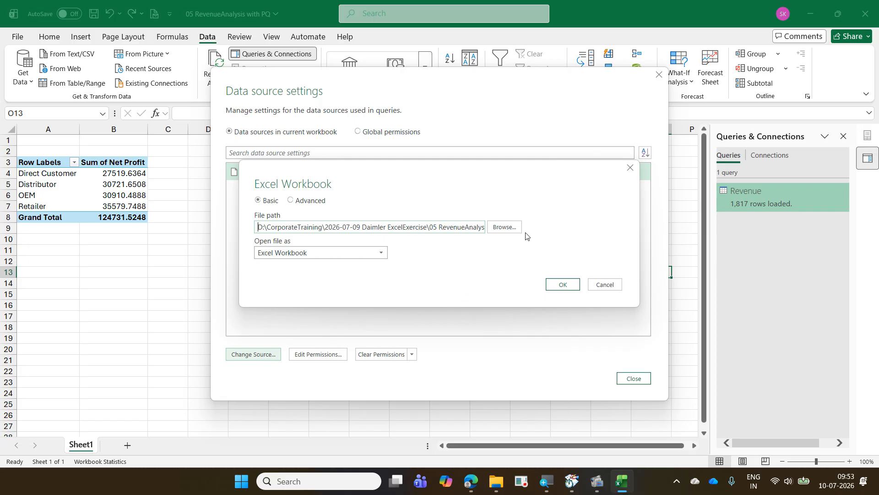
click(512, 228)
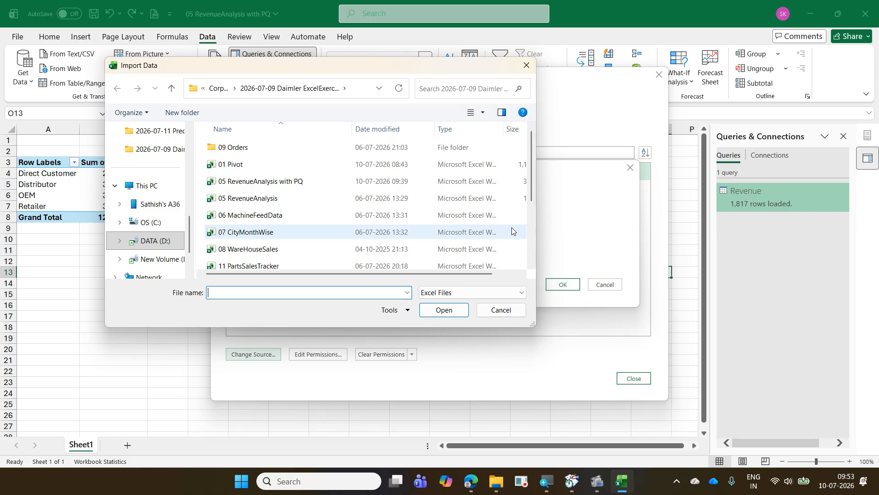
key(Escape)
key(Escape)
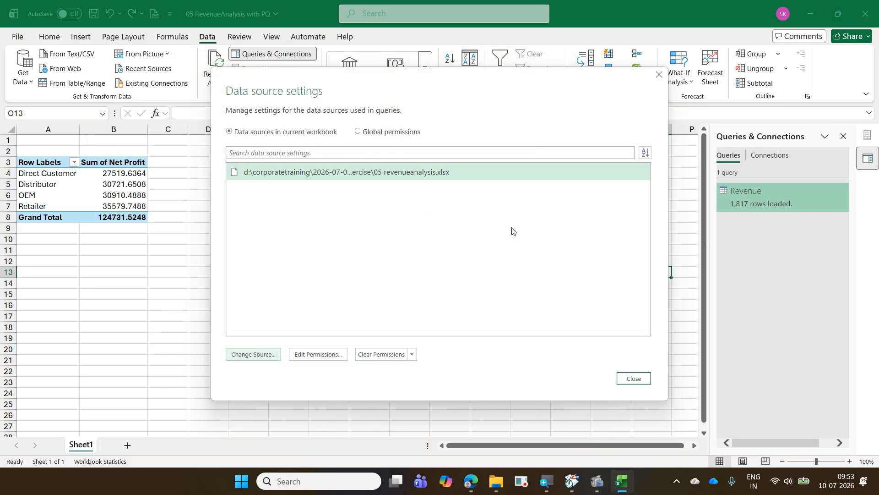
key(Escape)
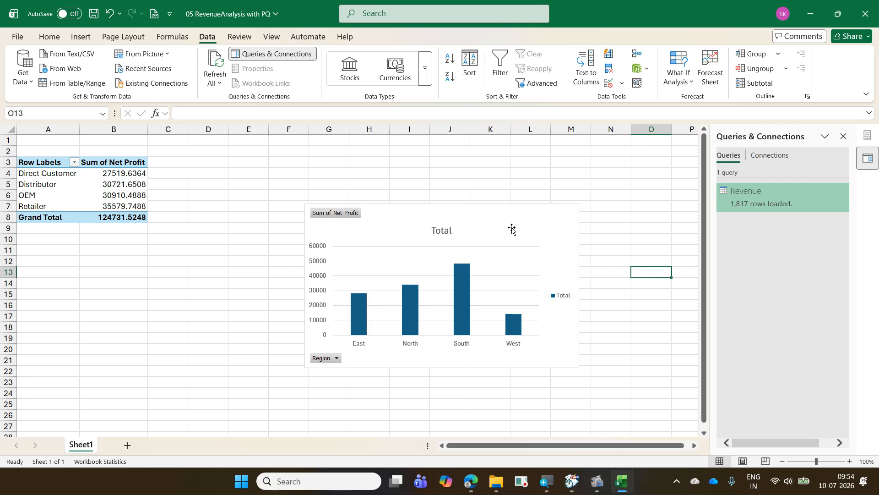
- Preview the Revenue query's data and examine its Region, State and City columns, then close the preview and deselect the chart
click(562, 225)
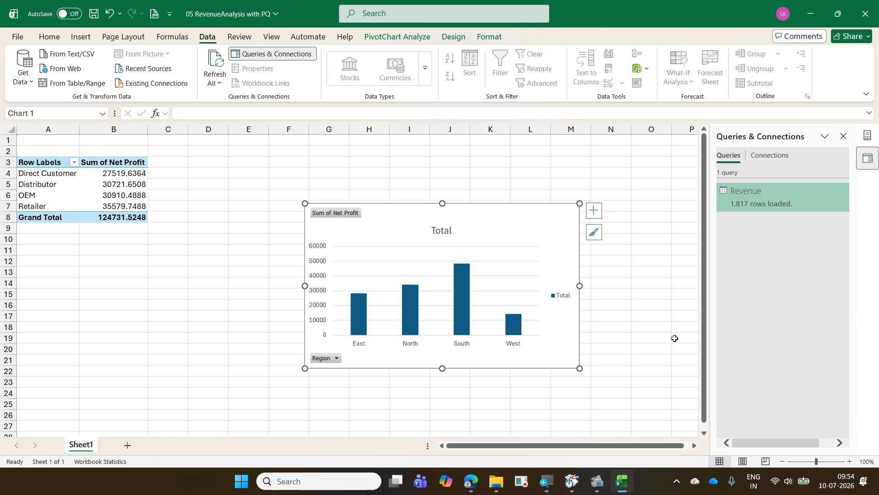
mouse_move(746, 205)
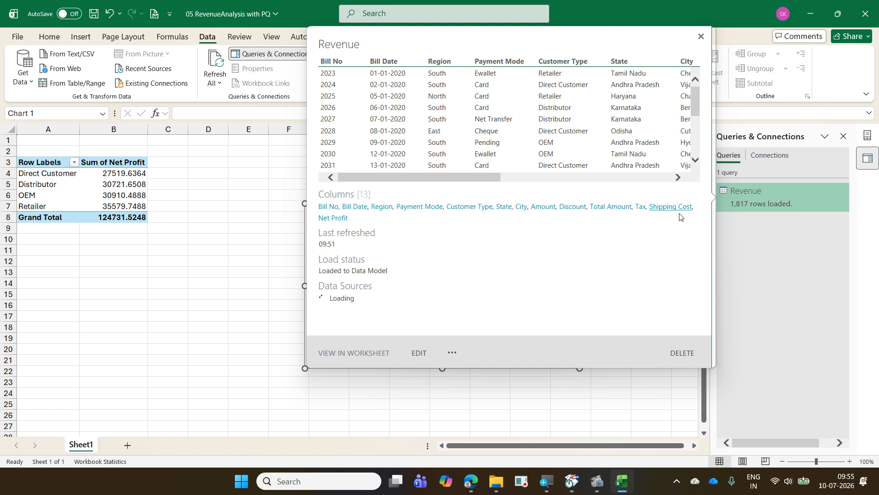
drag(482, 178, 512, 183)
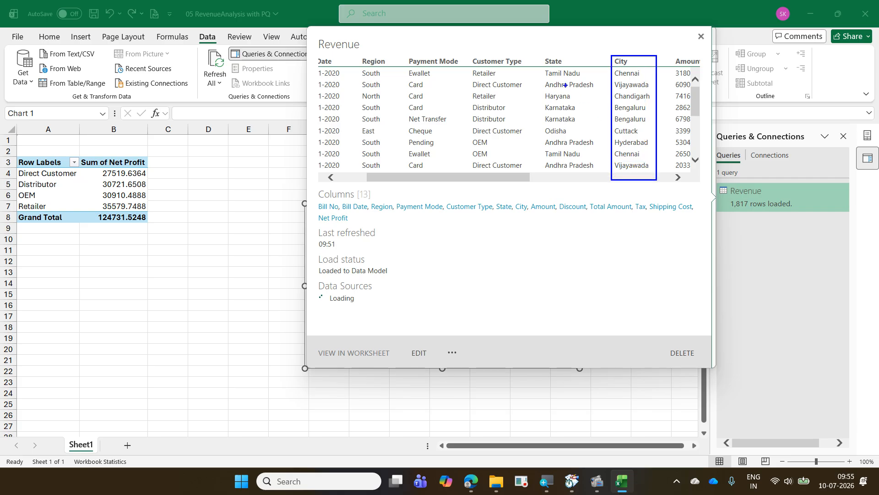
mouse_move(539, 55)
mouse_down()
mouse_move(588, 132)
mouse_move(601, 171)
mouse_up()
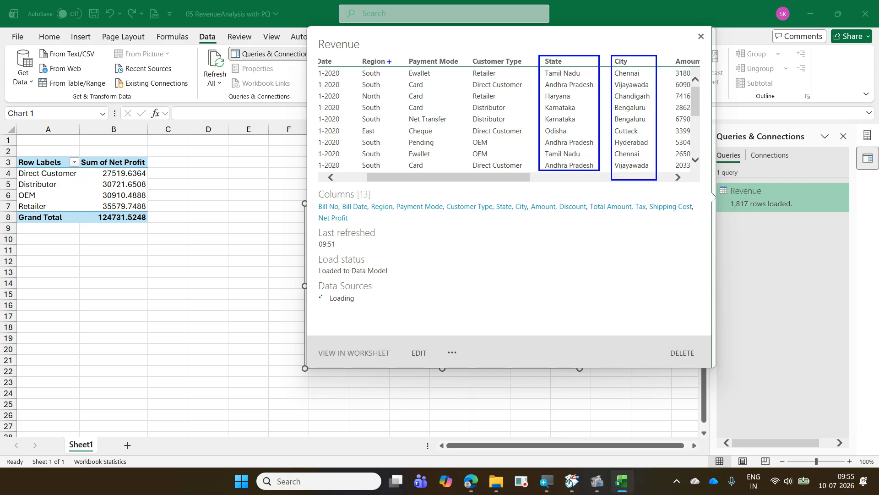
drag(358, 50, 396, 174)
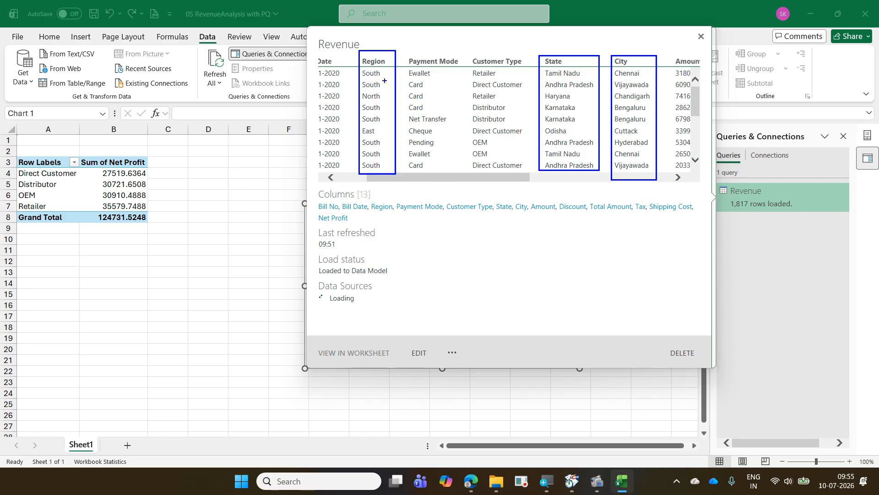
drag(380, 45, 397, 32)
drag(546, 52, 575, 33)
drag(622, 51, 662, 25)
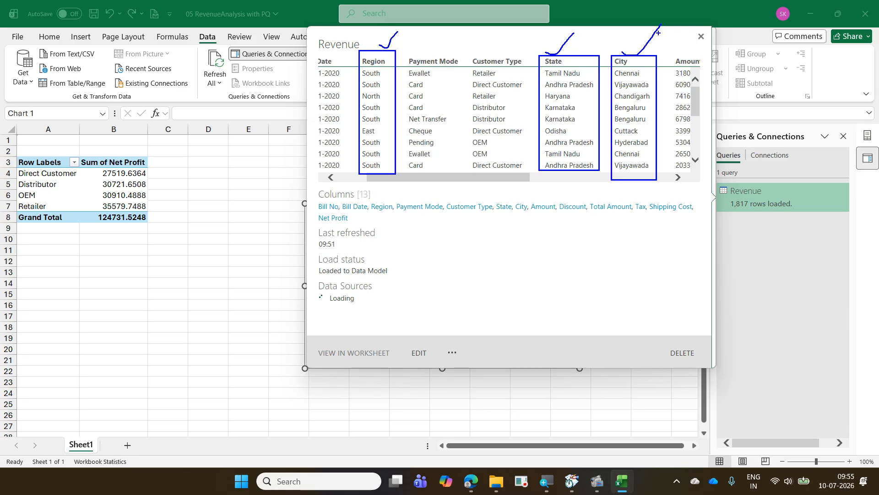
mouse_move(627, 54)
mouse_down()
mouse_move(604, 38)
mouse_move(514, 52)
mouse_move(495, 41)
mouse_move(436, 62)
mouse_up()
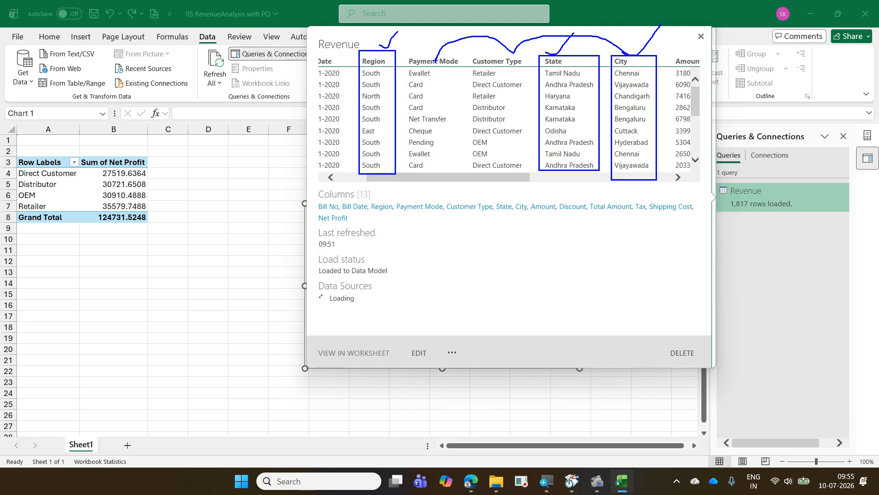
key(Escape)
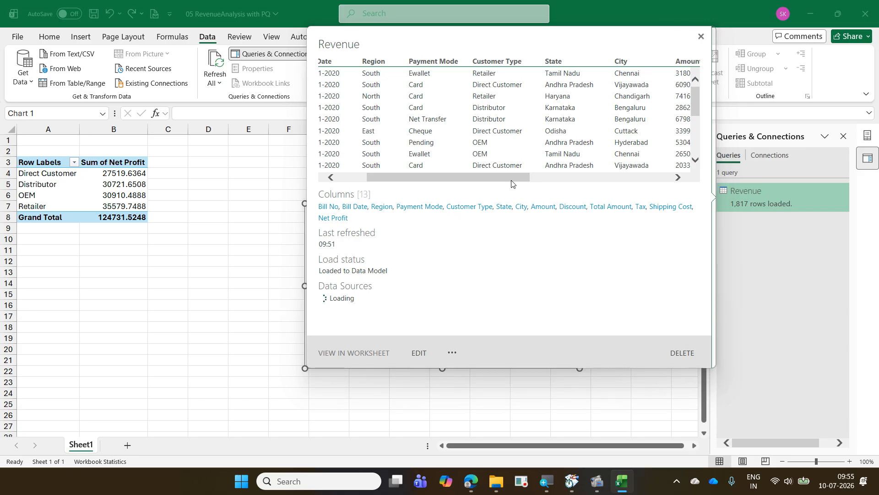
click(608, 398)
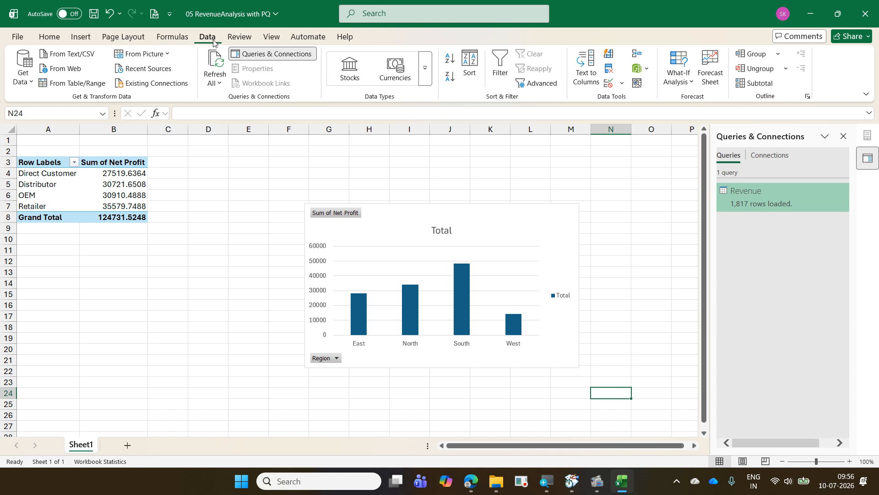
click(28, 82)
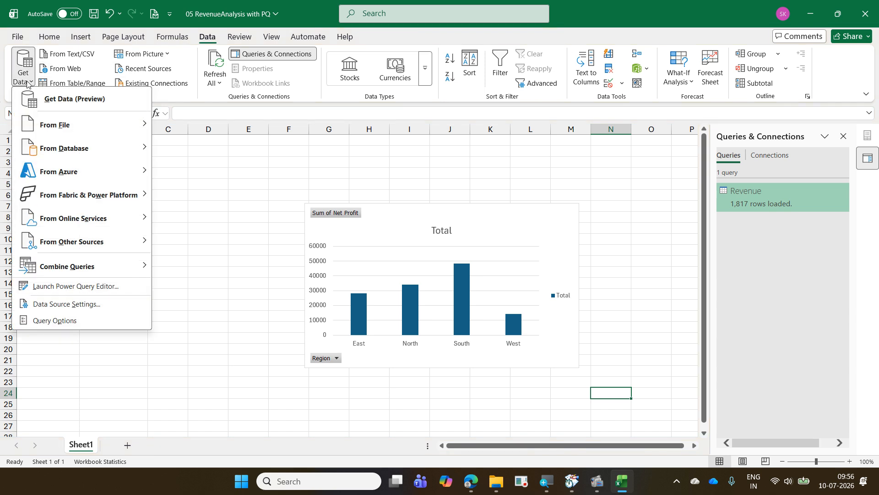
click(207, 164)
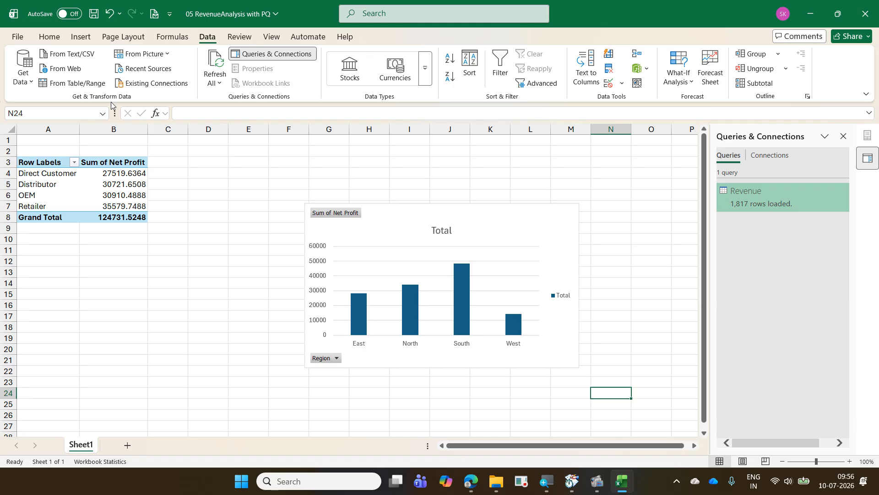
mouse_move(353, 31)
mouse_down()
mouse_move(435, 43)
mouse_move(353, 46)
mouse_move(413, 65)
mouse_up()
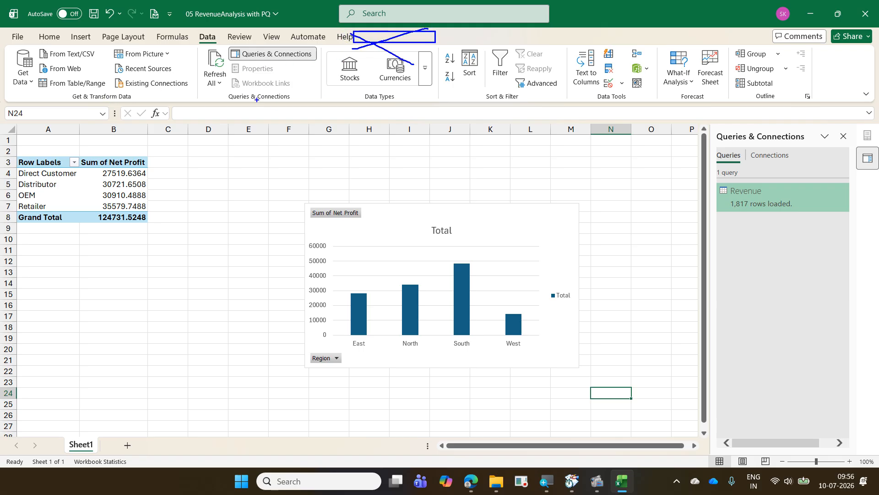
mouse_move(257, 100)
mouse_down()
mouse_move(301, 66)
mouse_move(364, 44)
mouse_up()
key(Escape)
- Open the add-ins page of the Excel options and list the add-in types that can be managed
click(17, 41)
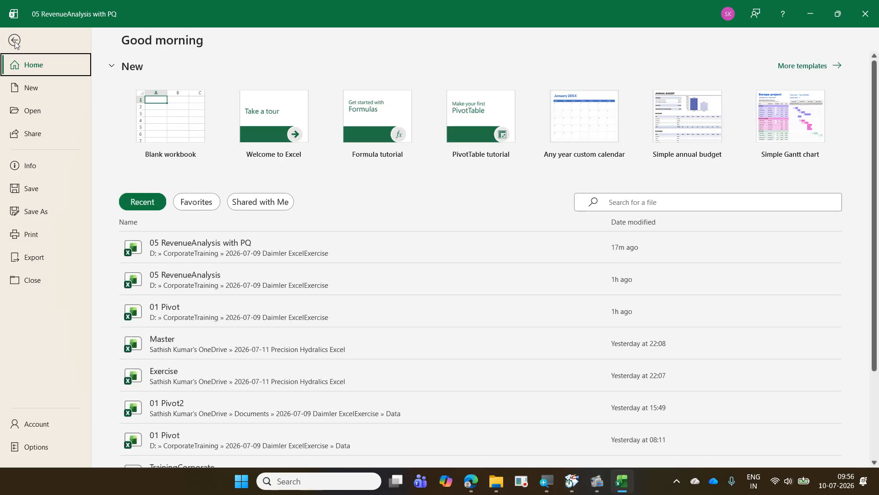
click(55, 450)
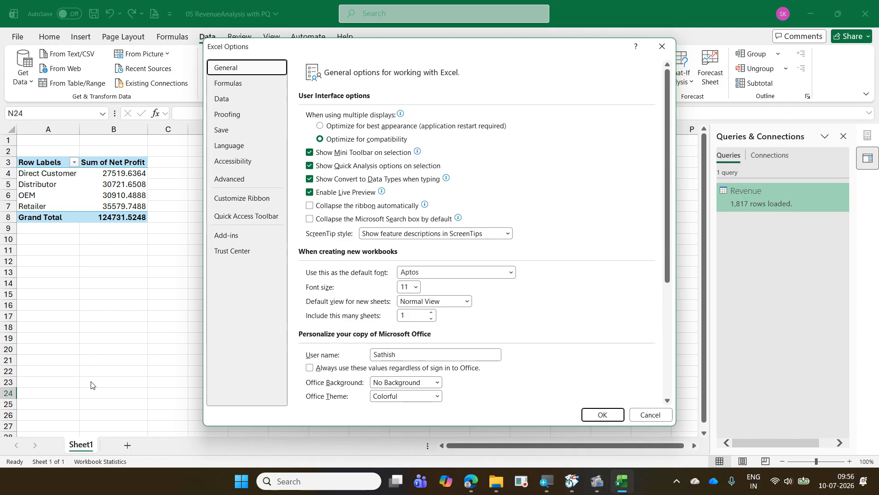
click(238, 240)
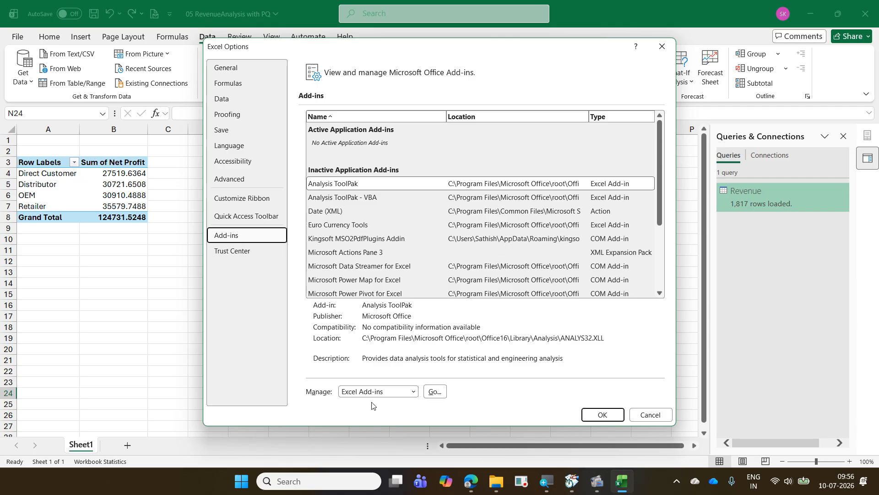
click(414, 392)
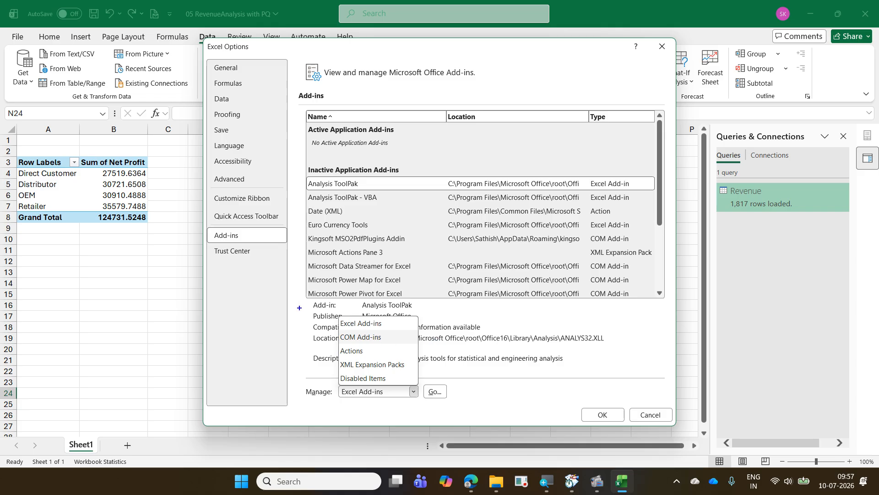
mouse_move(207, 224)
mouse_down()
mouse_move(231, 237)
mouse_move(289, 244)
mouse_up()
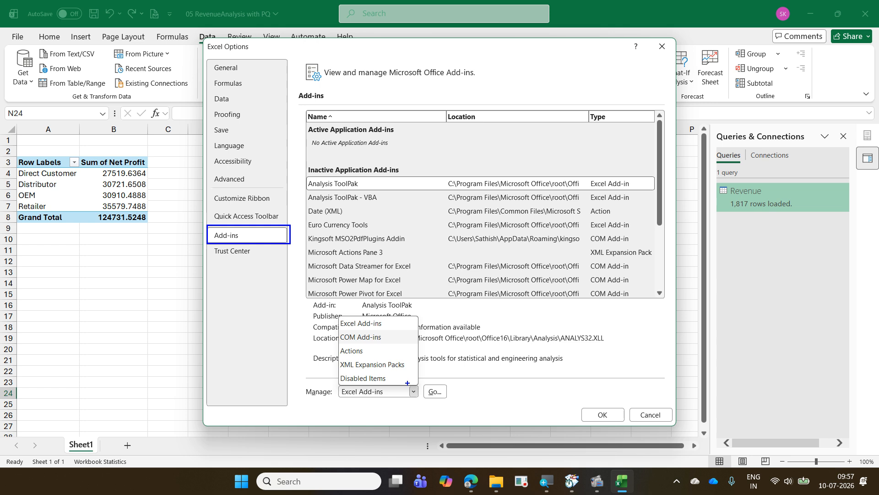
drag(407, 383, 418, 402)
drag(337, 329, 393, 349)
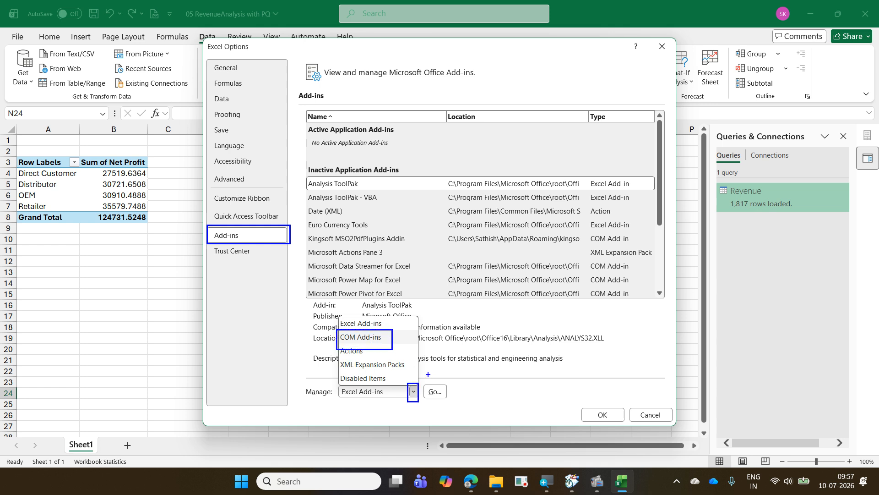
drag(440, 382, 395, 347)
mouse_move(393, 396)
mouse_down()
mouse_move(243, 273)
mouse_move(229, 244)
mouse_up()
drag(389, 355, 413, 384)
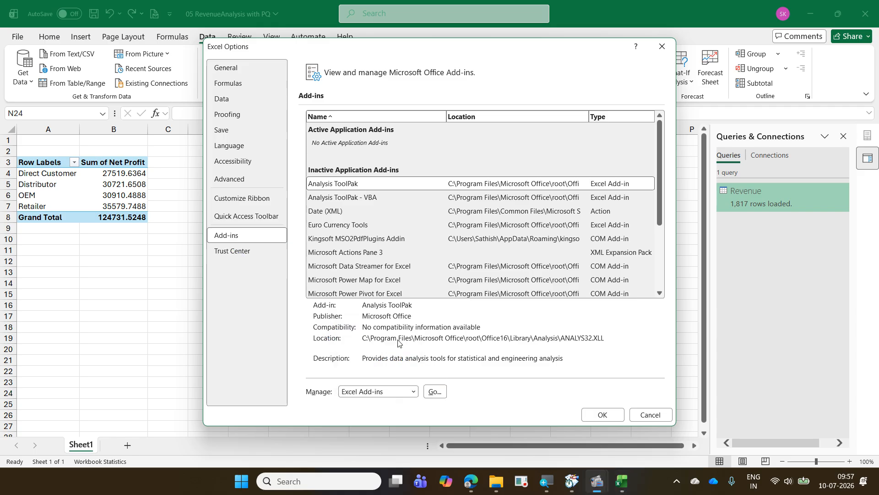
- Enable the Microsoft Power Pivot for Excel COM add-in and show the Power Pivot commands
click(413, 390)
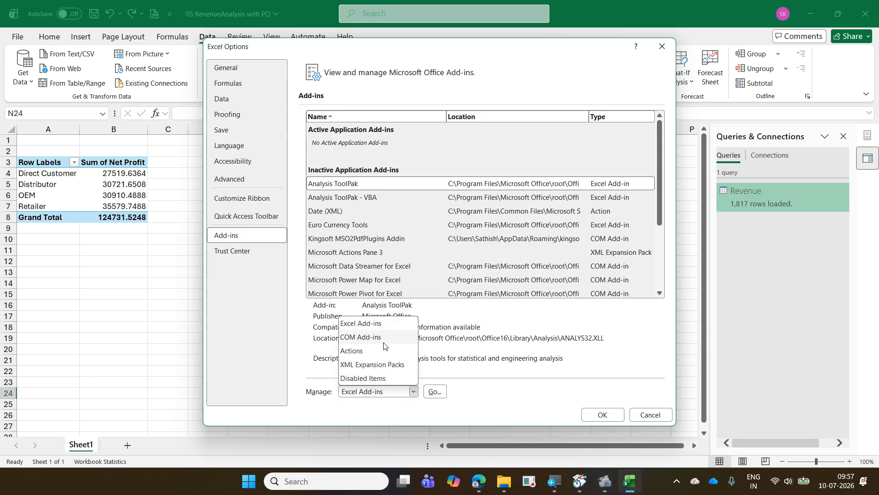
click(361, 337)
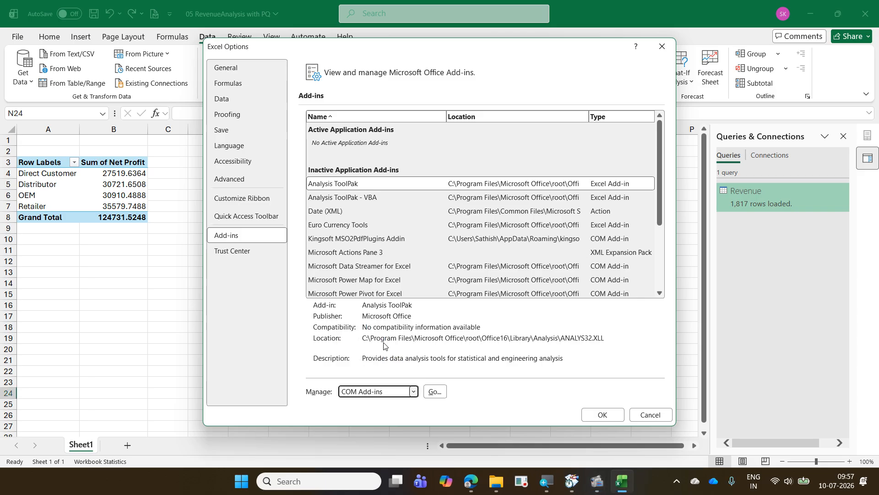
click(429, 391)
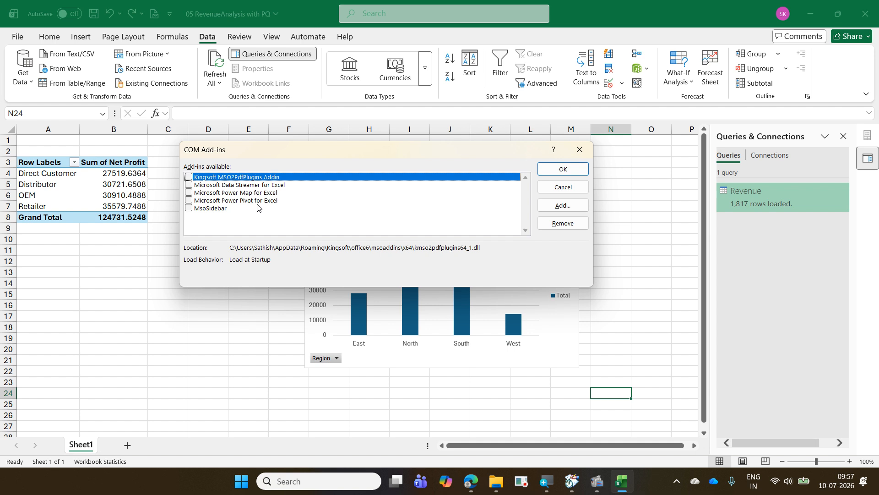
click(189, 201)
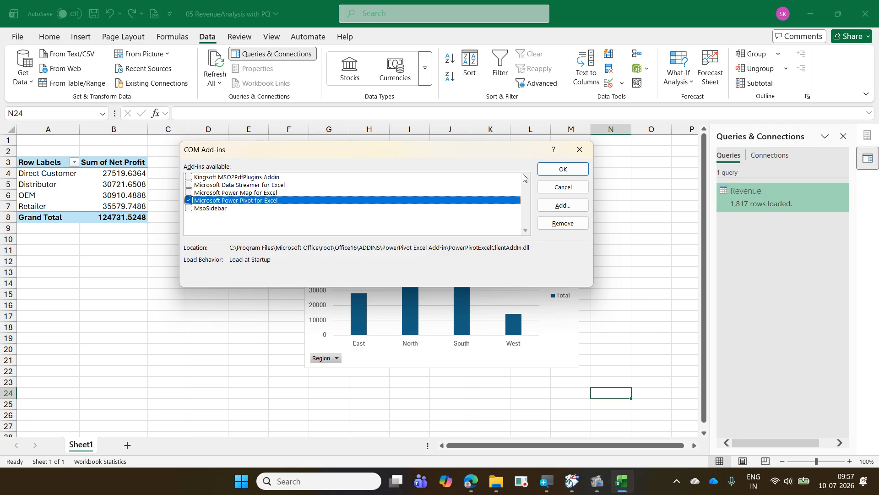
click(555, 169)
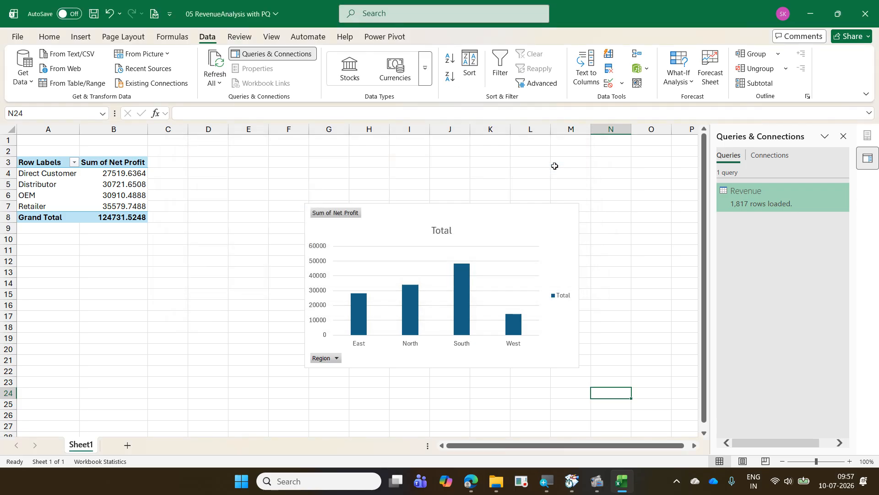
click(386, 35)
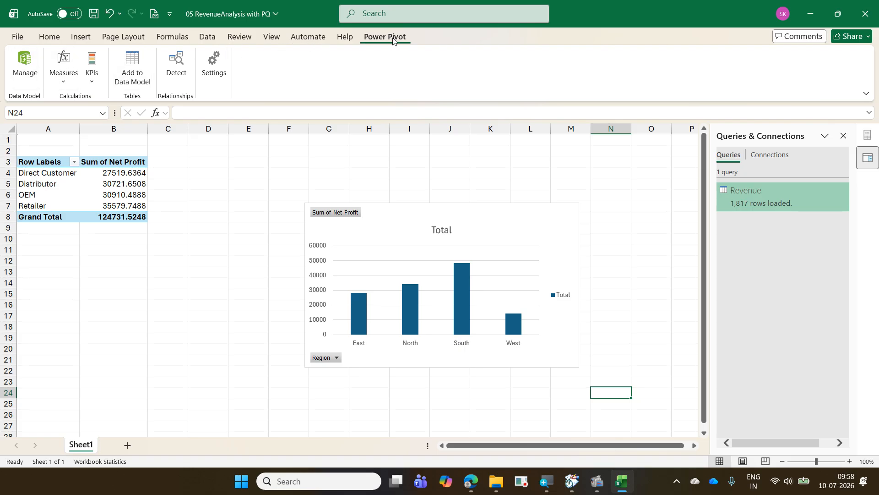
drag(355, 30, 420, 48)
mouse_move(3, 45)
mouse_down()
mouse_move(47, 89)
mouse_move(351, 36)
mouse_up()
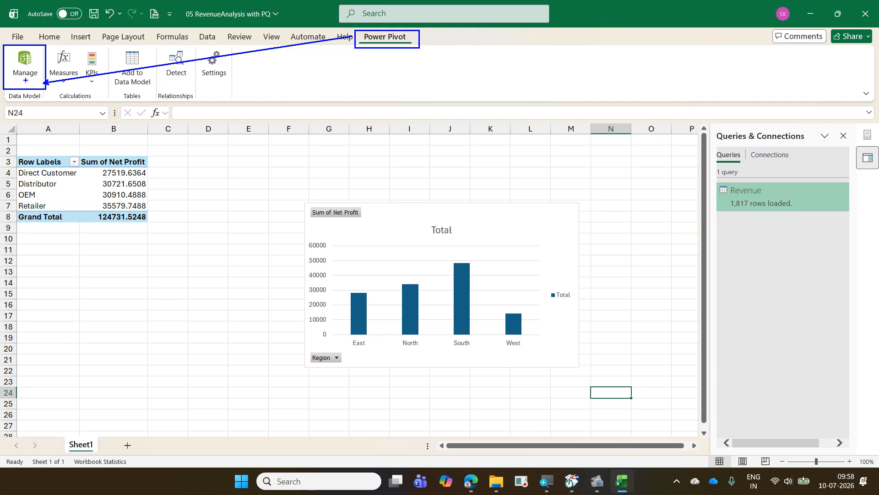
mouse_move(26, 80)
mouse_down()
mouse_move(45, 85)
mouse_move(11, 42)
mouse_move(1, 75)
mouse_move(22, 86)
mouse_up()
drag(119, 194, 178, 173)
drag(291, 269, 373, 237)
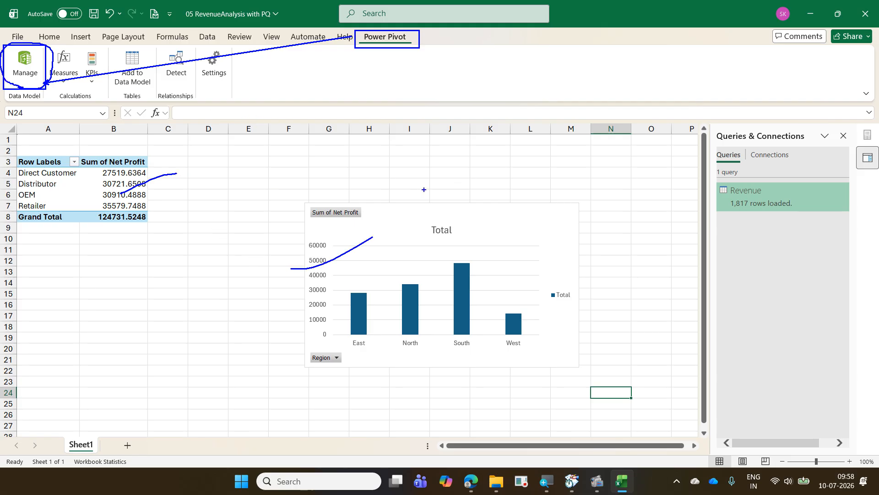
key(Escape)
- Check how the Revenue query is loaded, including its connection-only and Data Model options, without changing them
right_click(732, 196)
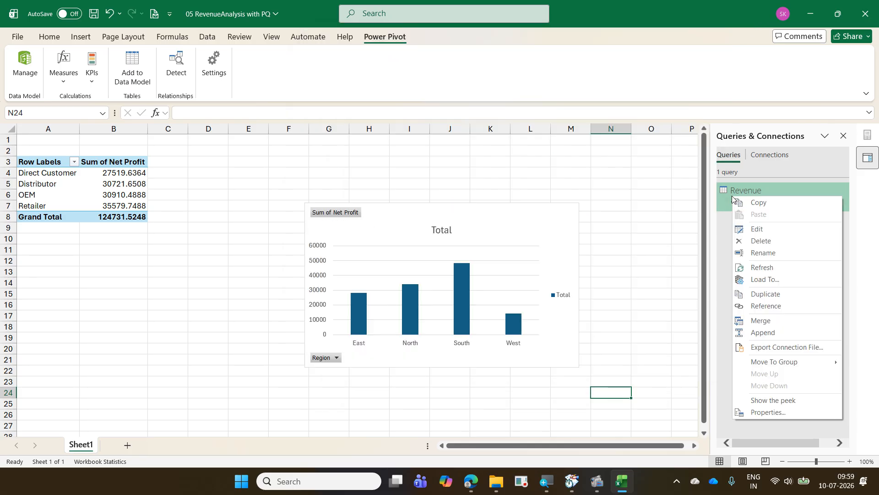
click(780, 279)
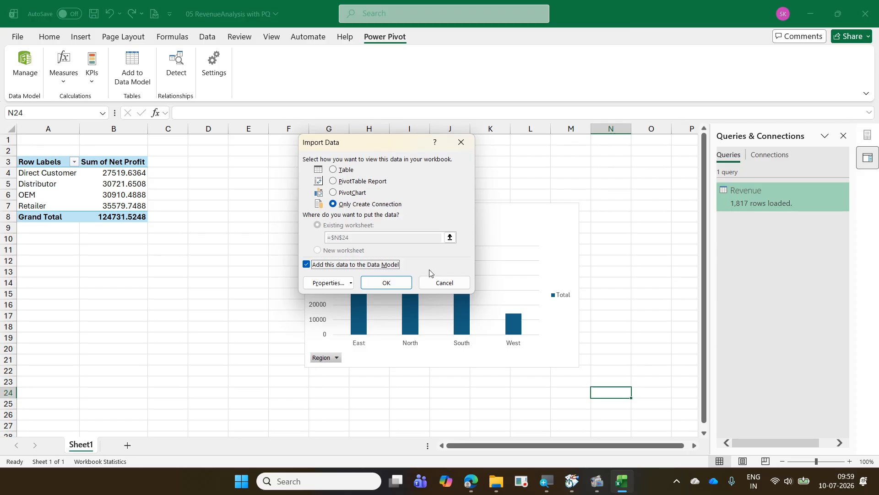
click(443, 282)
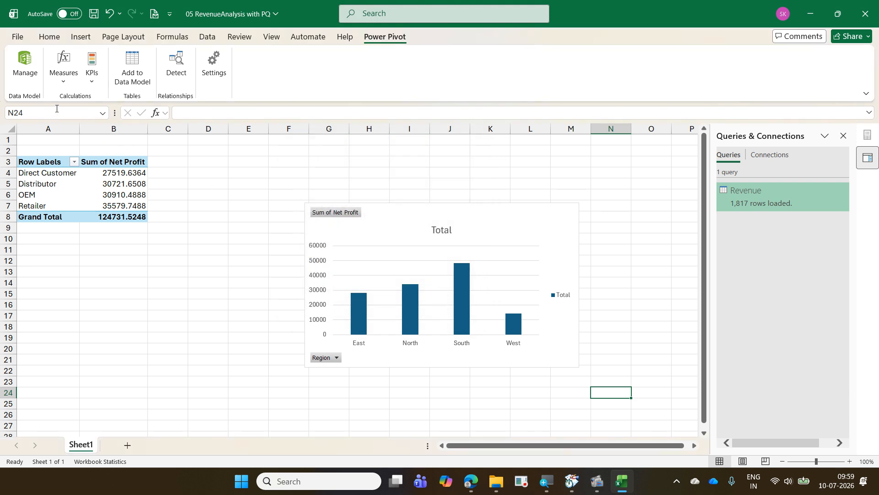
- Open the data model in Power Pivot's Diagram View and enlarge the Revenue table until all its fields show
click(34, 74)
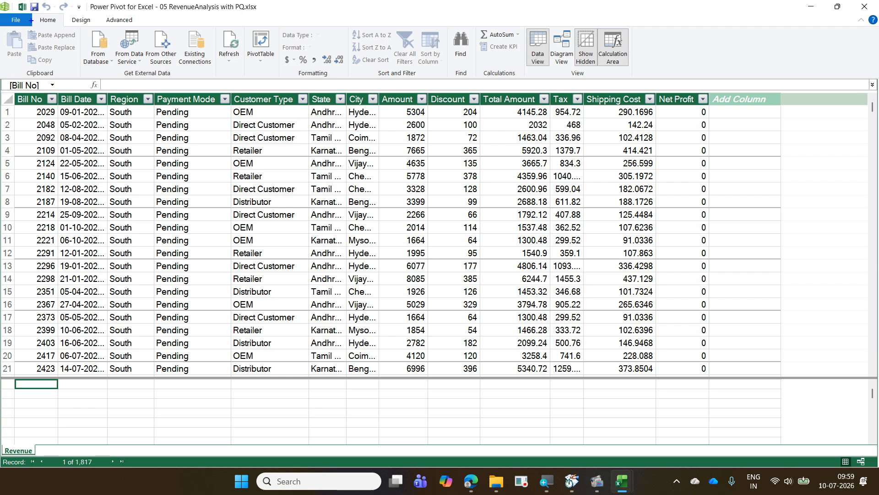
drag(31, 12, 64, 28)
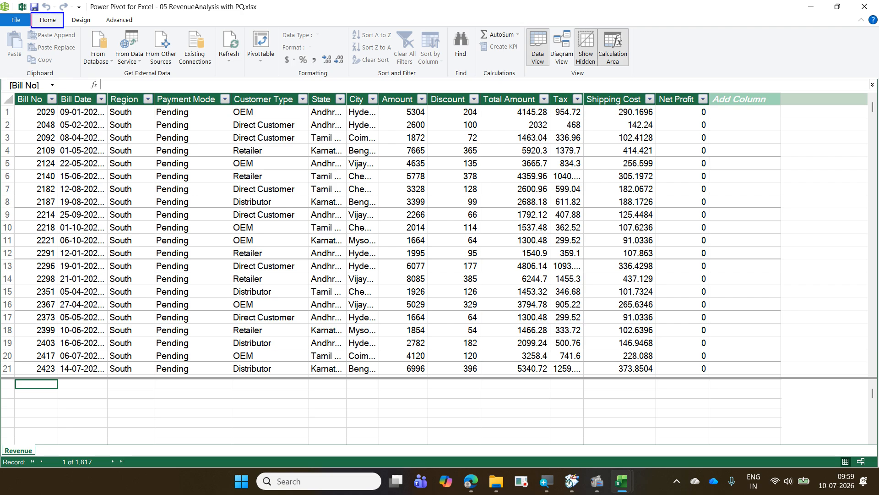
mouse_move(549, 30)
mouse_down()
mouse_move(573, 74)
mouse_move(64, 13)
mouse_up()
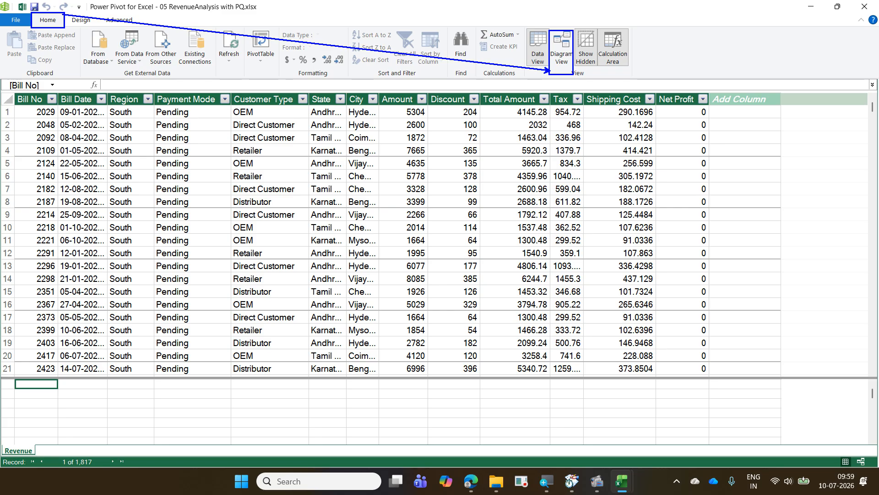
key(Escape)
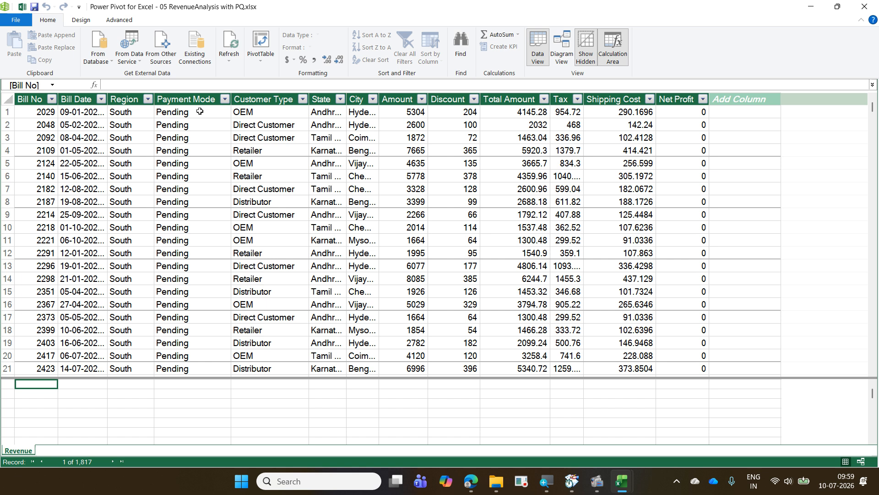
click(567, 57)
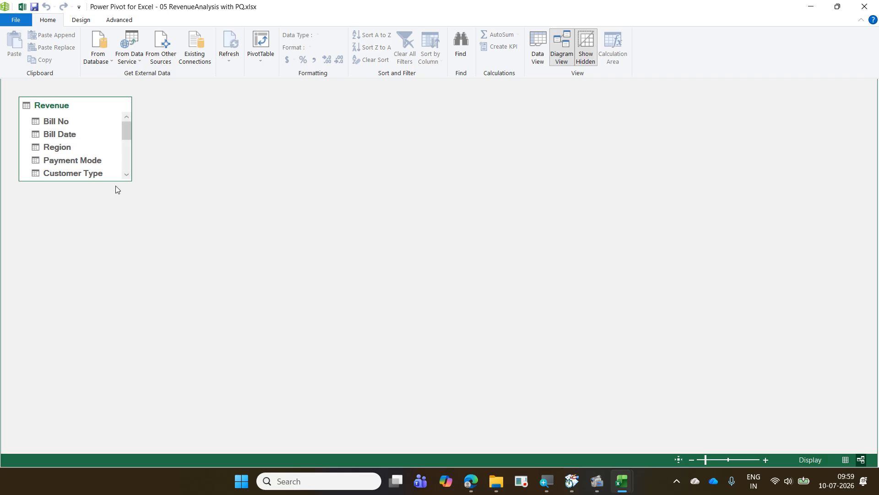
drag(113, 180, 113, 308)
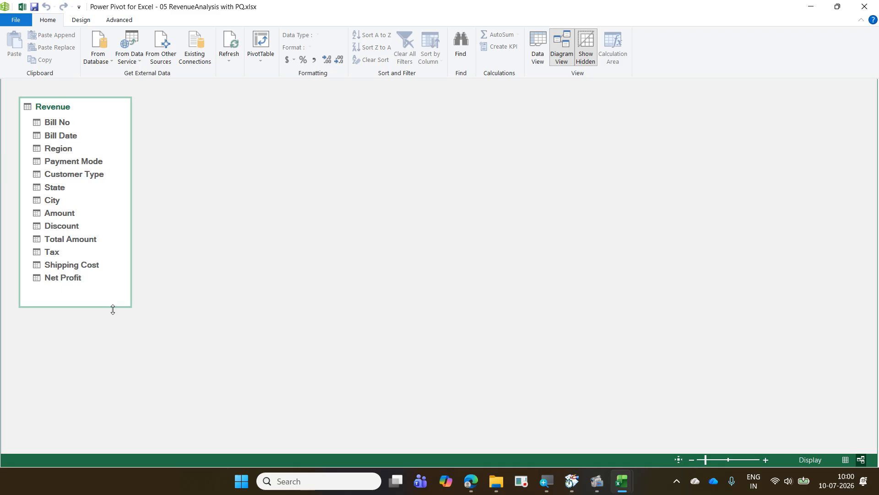
- Create a hierarchy from the Revenue table's Region column
right_click(65, 147)
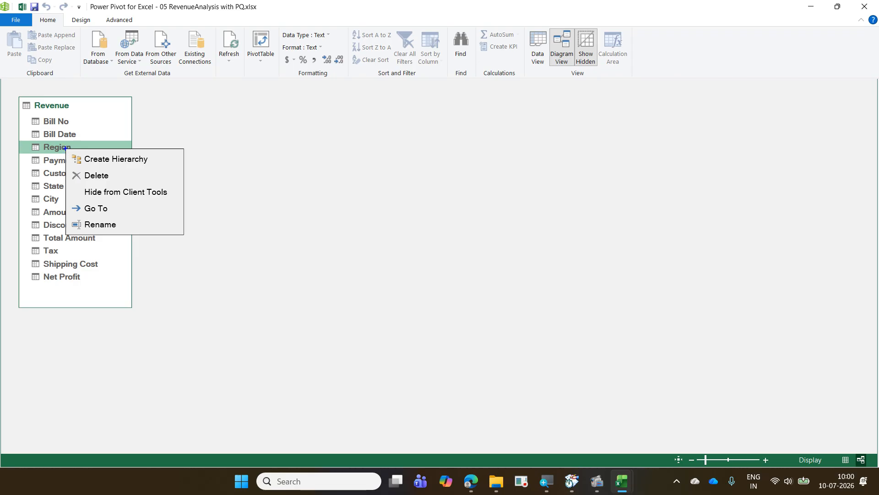
drag(67, 151, 151, 164)
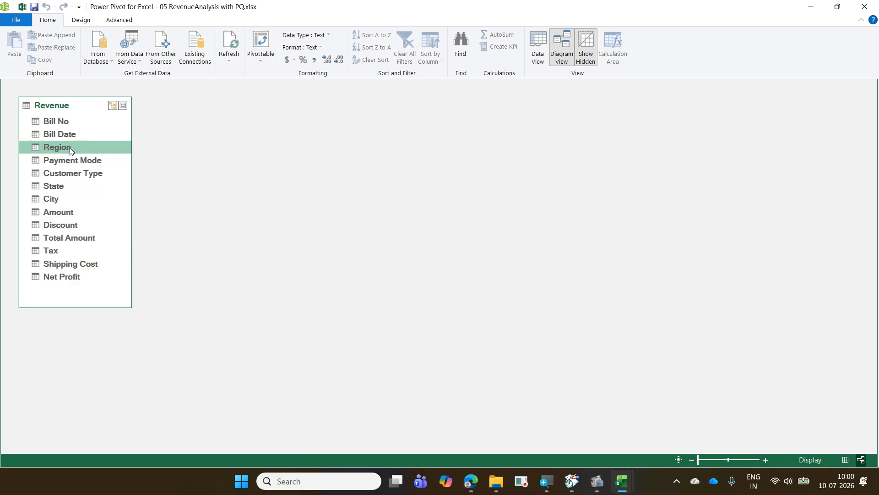
right_click(70, 147)
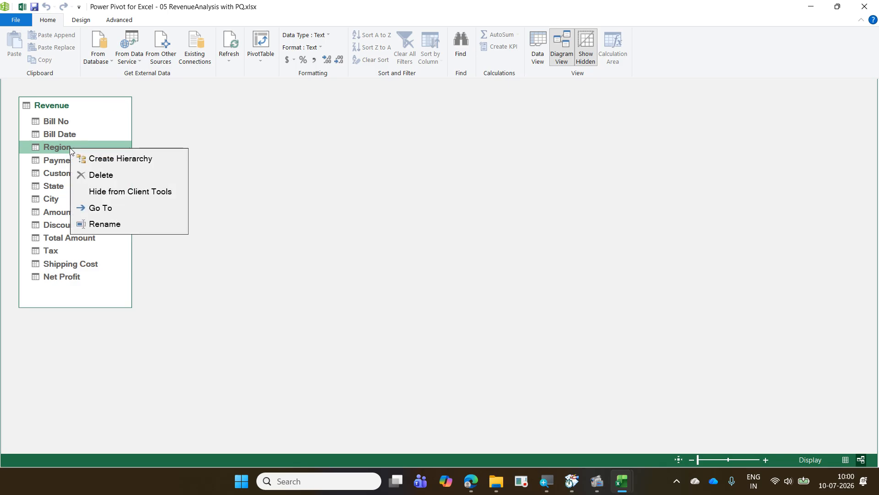
click(115, 161)
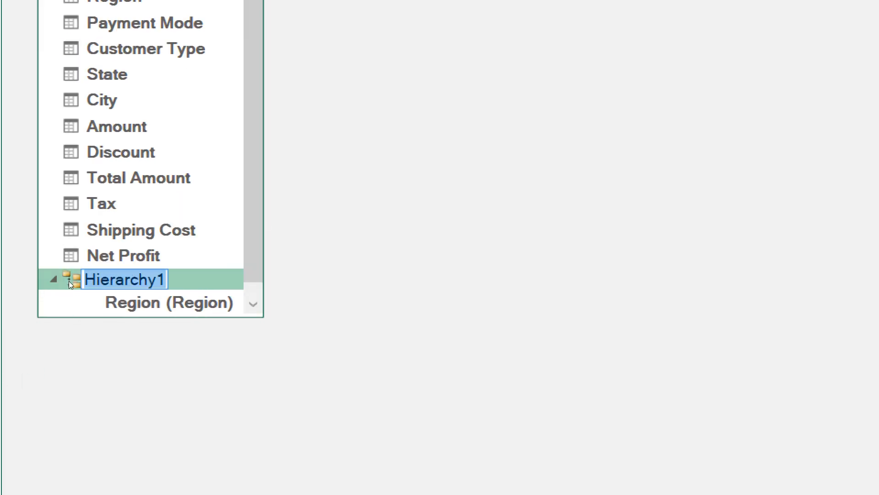
- Rename the new hierarchy RegionHierarchy
click(85, 279)
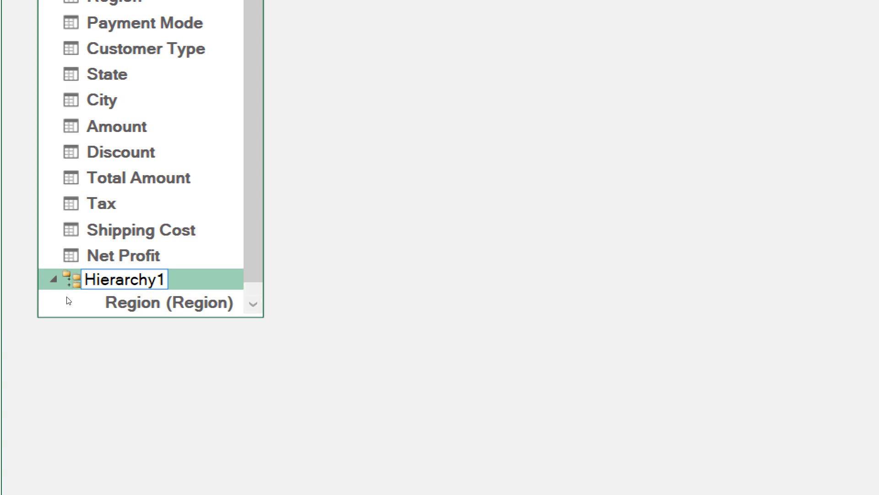
text(Re)
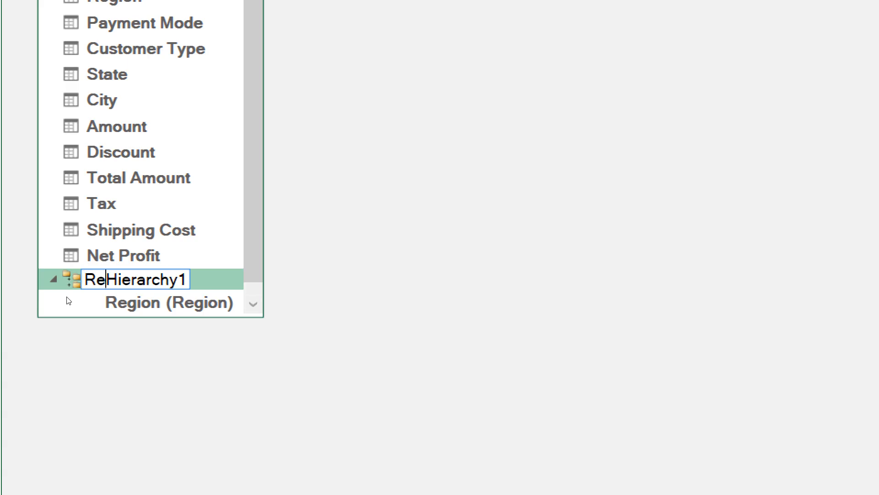
text(gion)
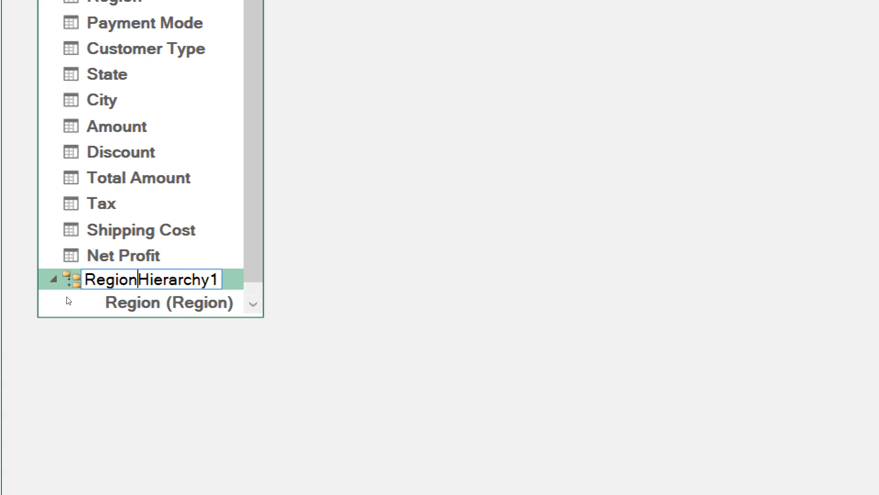
key(Right)
key(Right)
key(Right)
key(Right)
key(Right)
key(Right)
key(Right)
key(Right)
key(Right)
key(Right)
key(BackSpace)
key(Return)
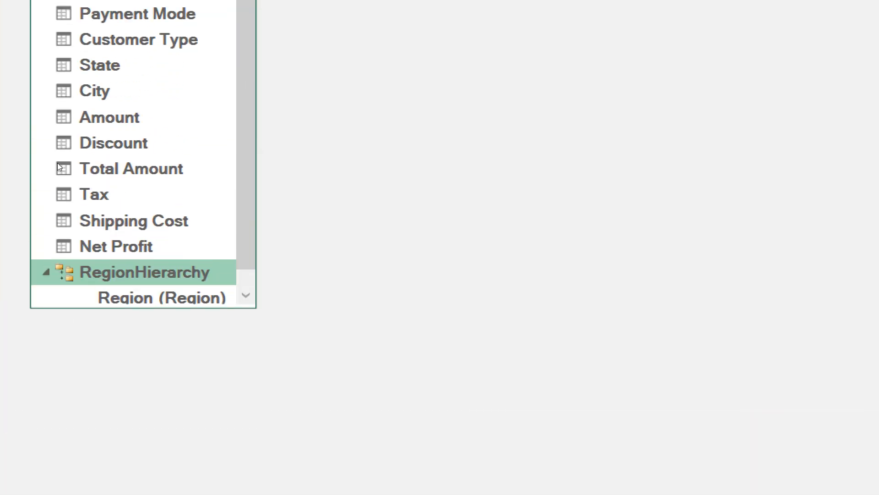
- Enlarge the Revenue table box and add the State column to RegionHierarchy as the level below Region
drag(93, 310, 94, 327)
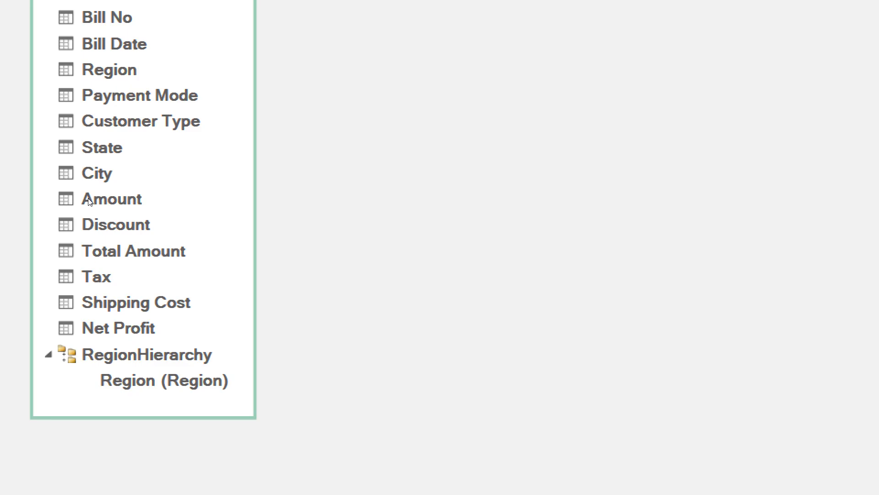
click(51, 188)
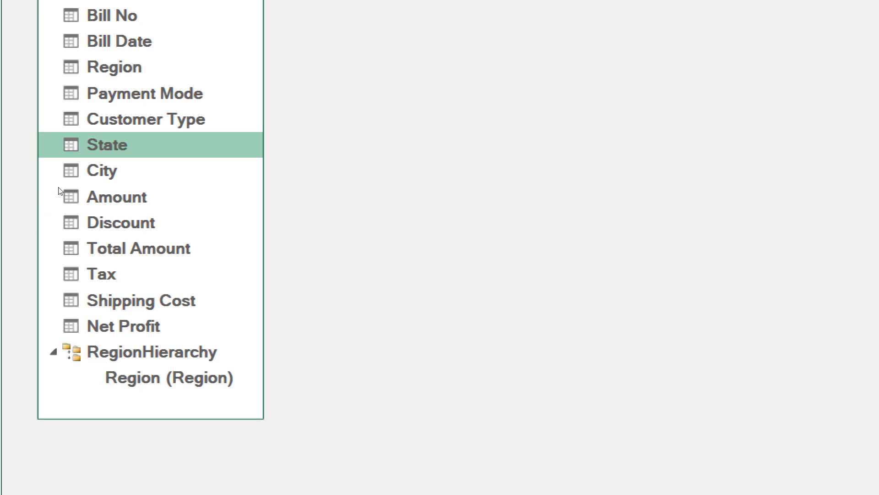
drag(58, 195, 72, 312)
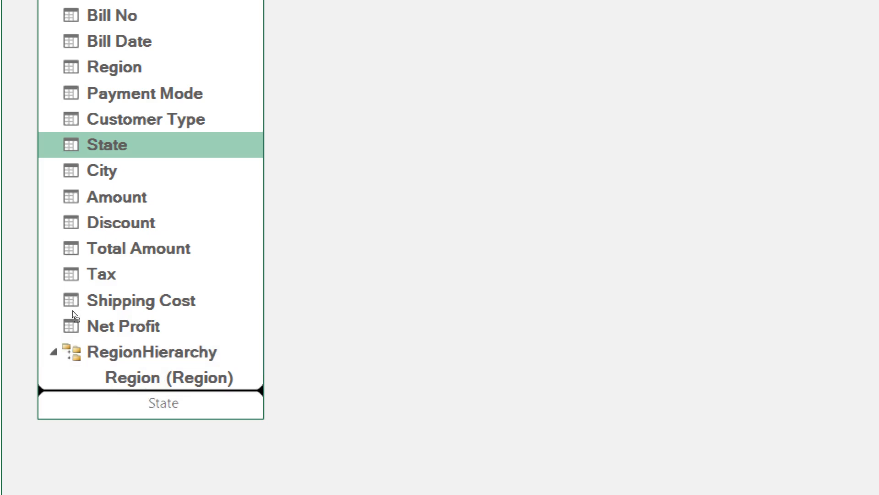
drag(72, 310, 71, 294)
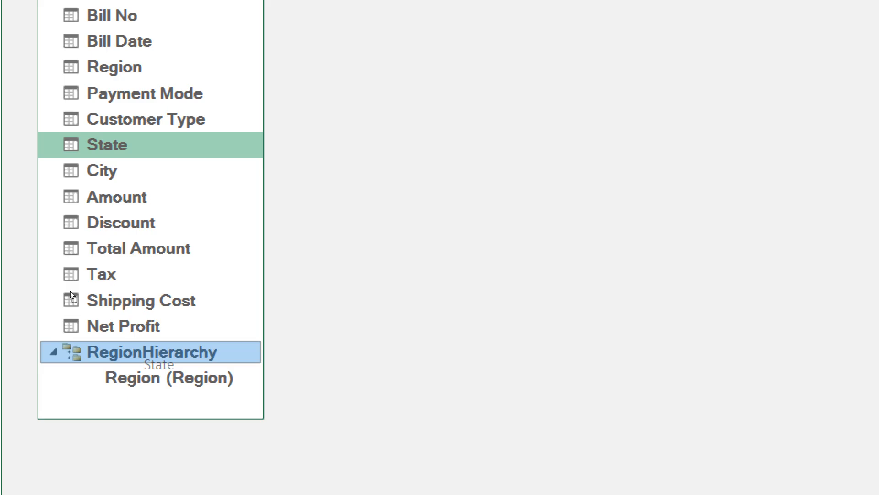
drag(71, 294, 71, 294)
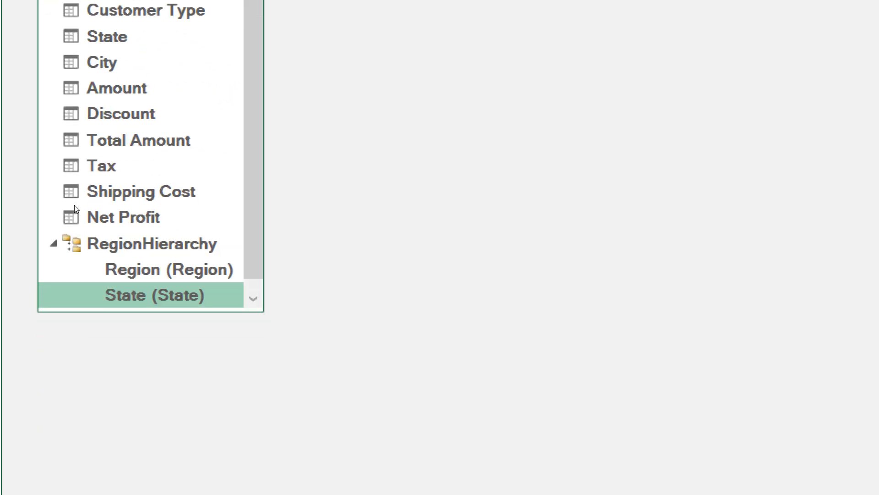
- Add the City column to RegionHierarchy below State and enlarge the Revenue table box to show every level
click(167, 61)
right_click(112, 62)
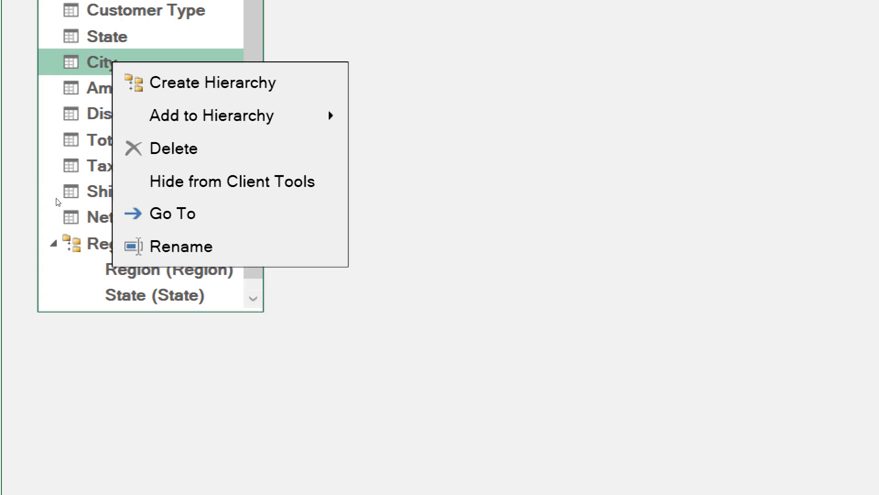
mouse_move(198, 116)
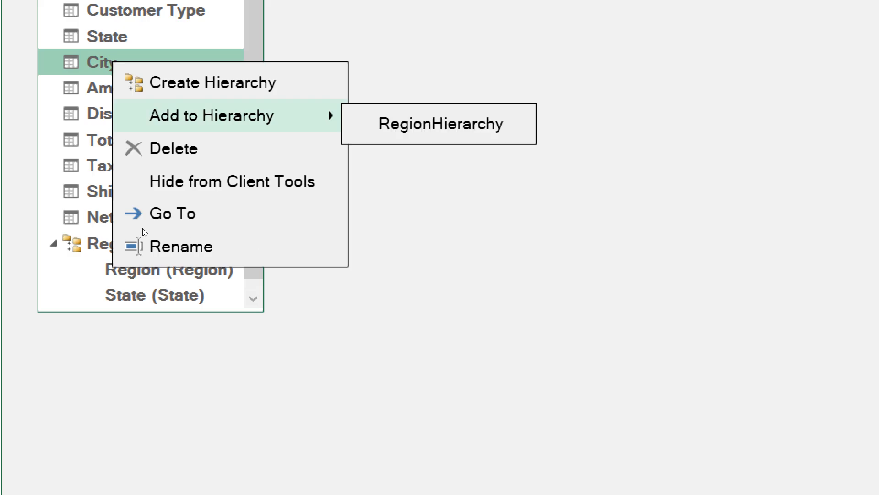
click(194, 230)
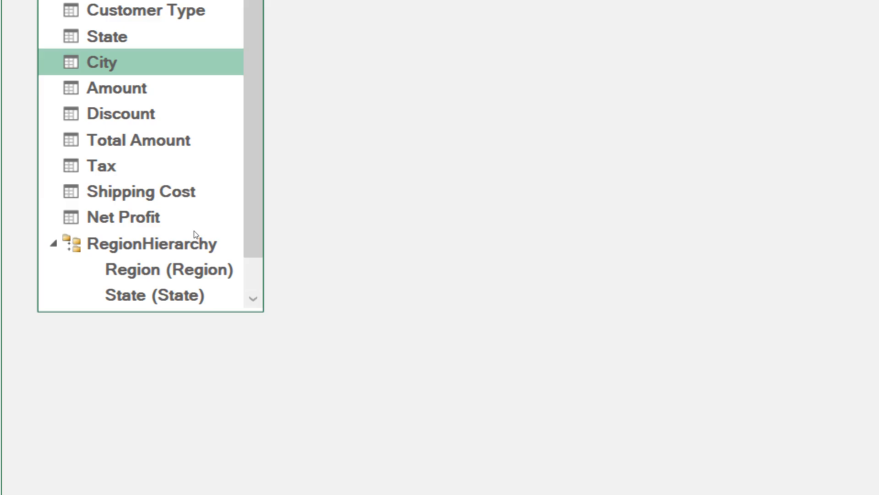
drag(99, 322, 100, 346)
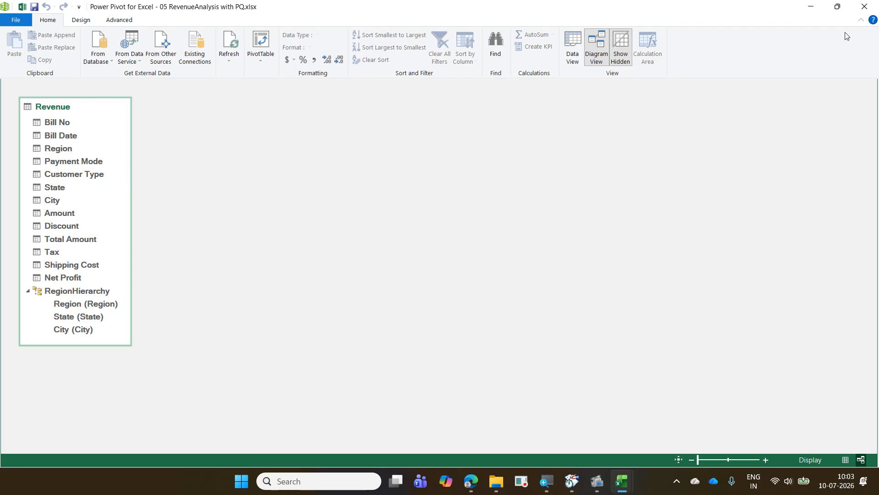
- Close the Power Pivot window and add a blank worksheet to the workbook with the Queries & Connections list hidden
click(866, 8)
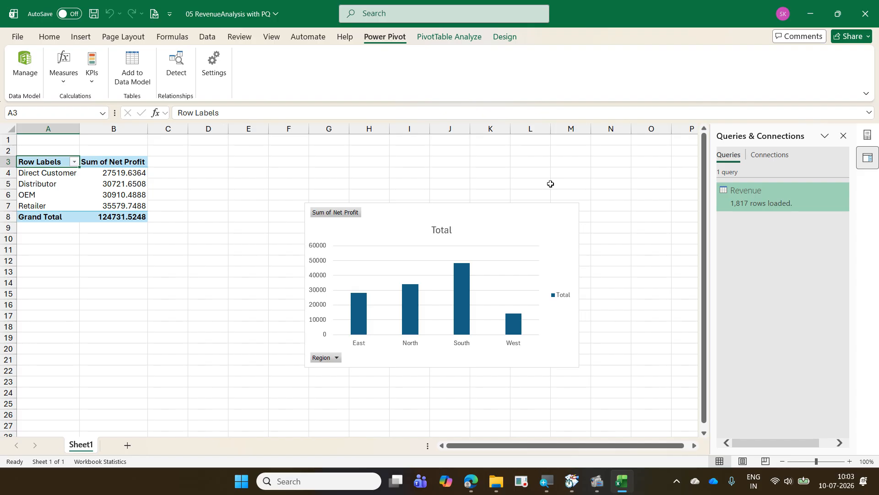
click(616, 215)
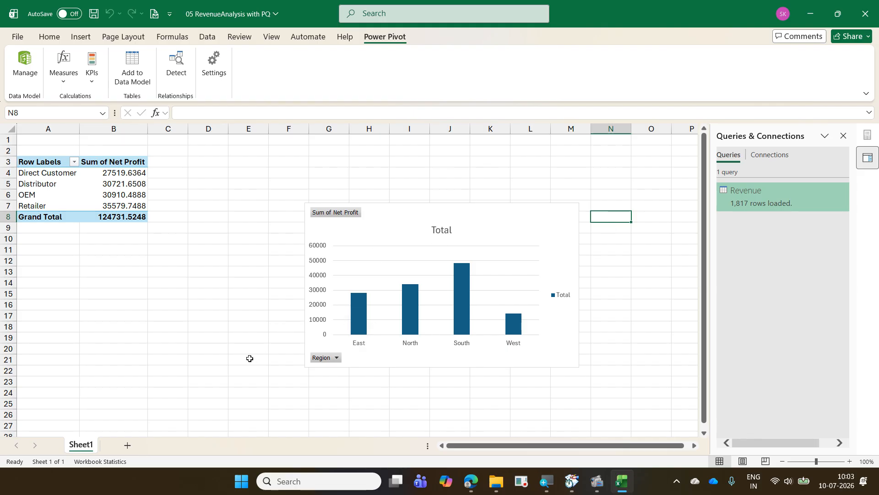
click(128, 446)
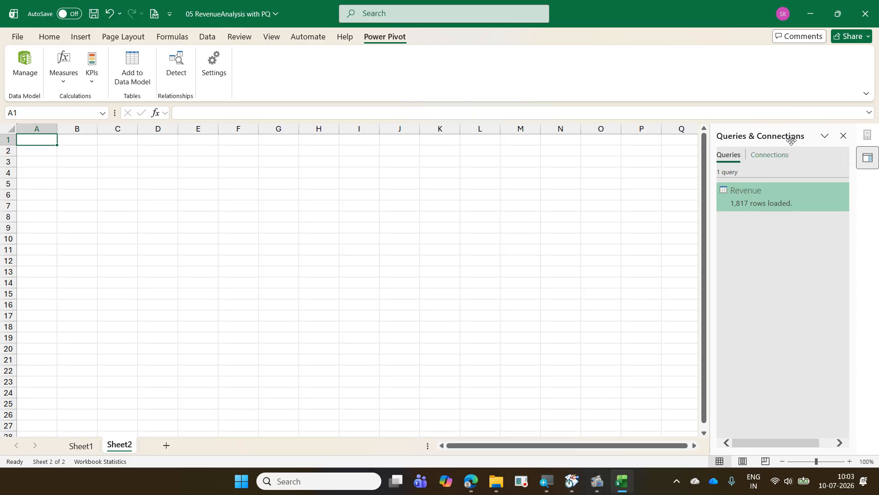
click(844, 137)
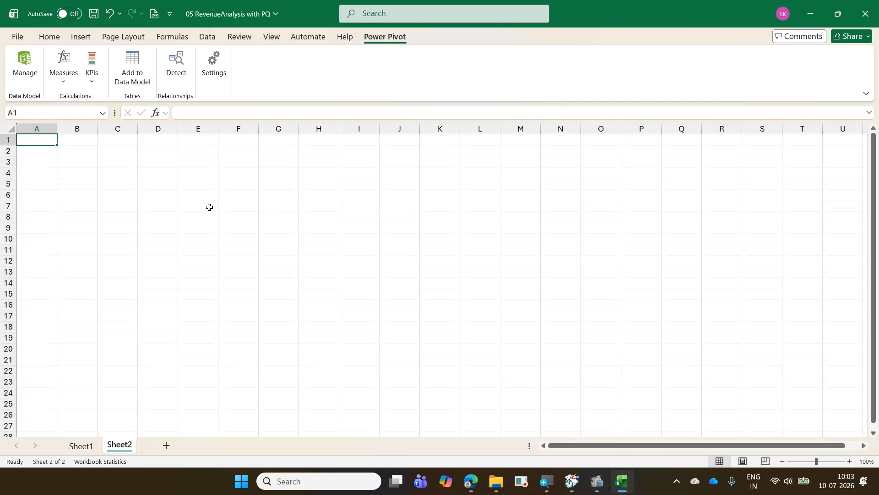
- Insert a PivotChart based on the workbook's Data Model at cell D7 of Sheet2
click(169, 204)
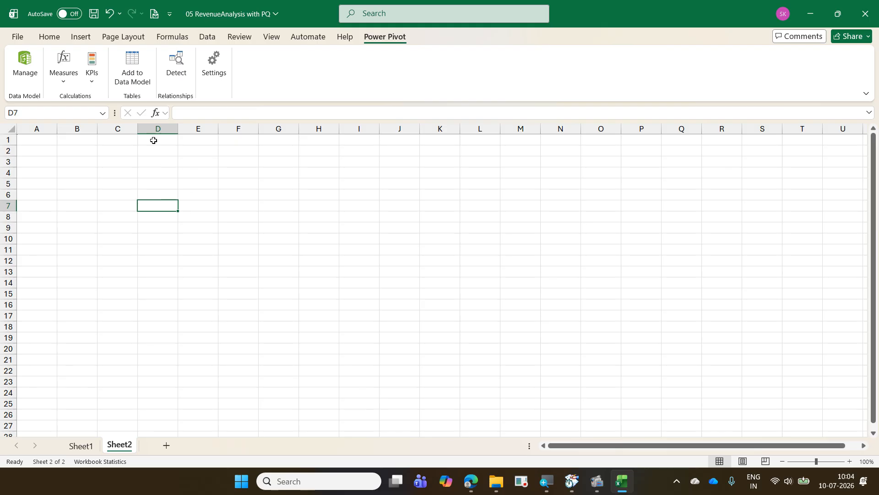
click(82, 37)
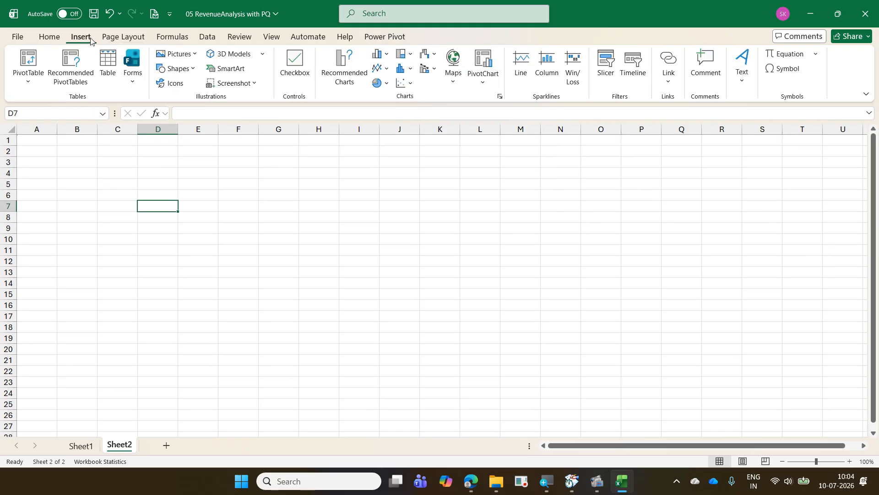
click(490, 85)
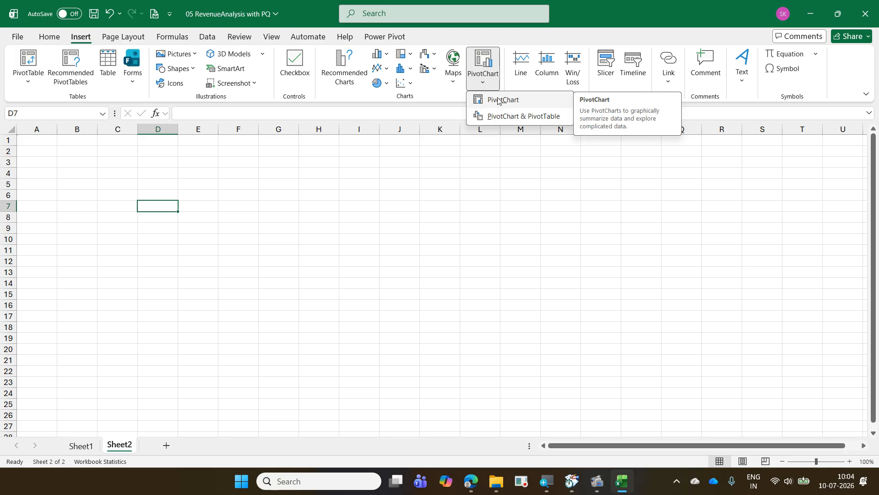
click(499, 101)
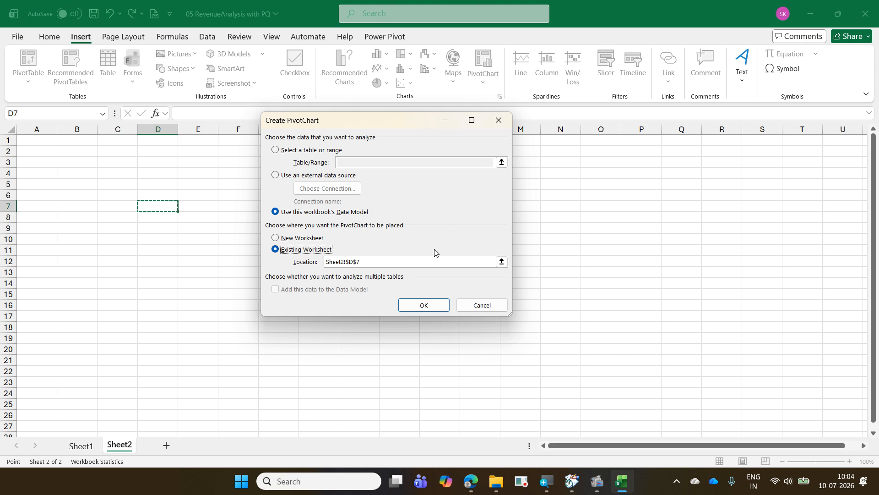
click(422, 306)
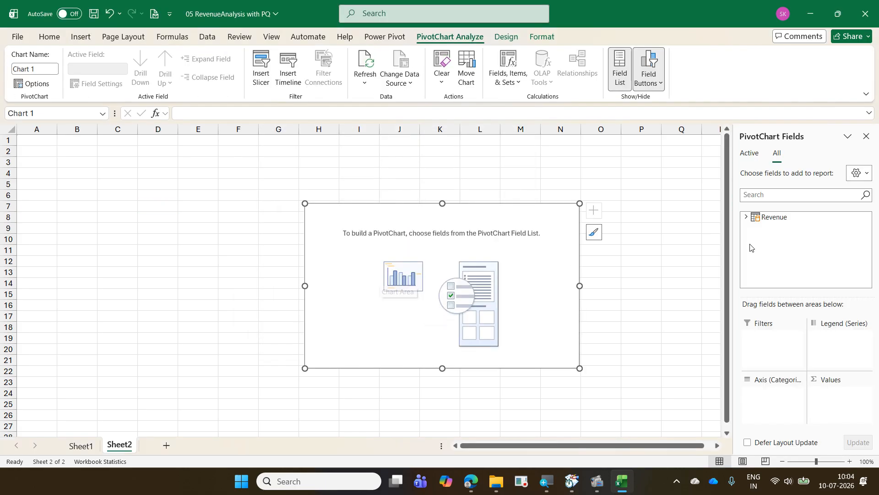
- Assign RegionHierarchy to the PivotChart's axis and Total Amount from the Revenue table to its values
click(747, 218)
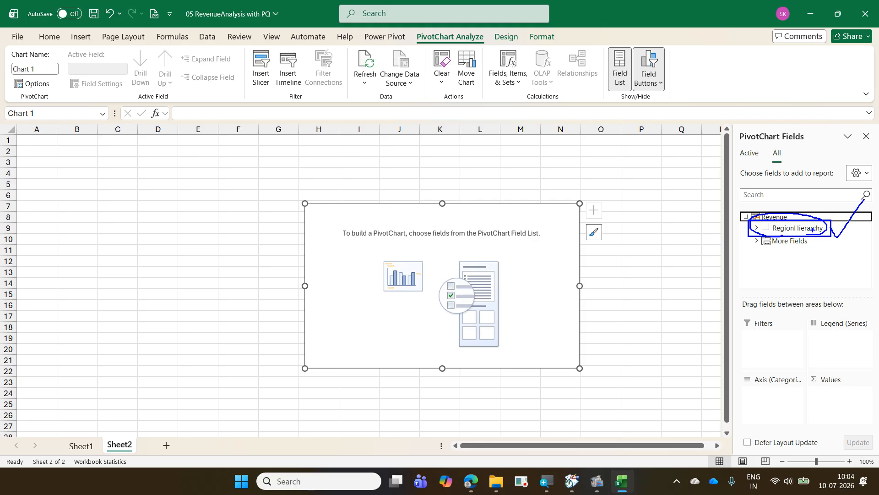
drag(812, 230, 753, 384)
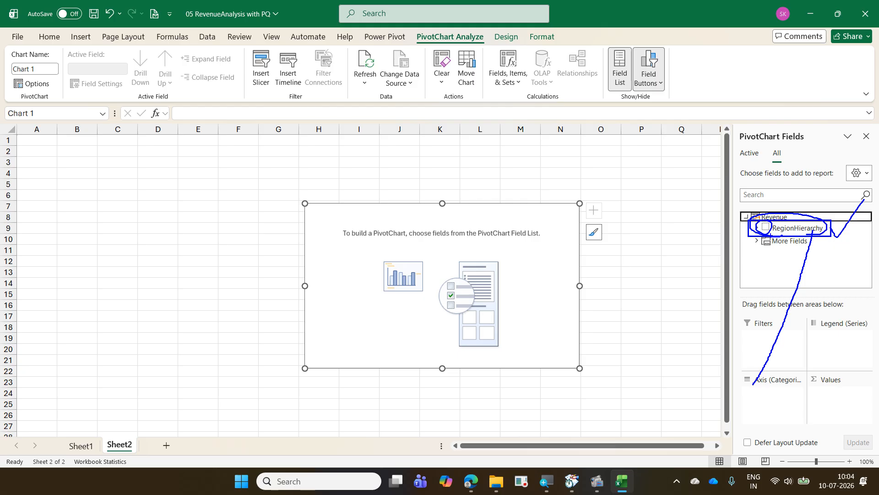
key(Escape)
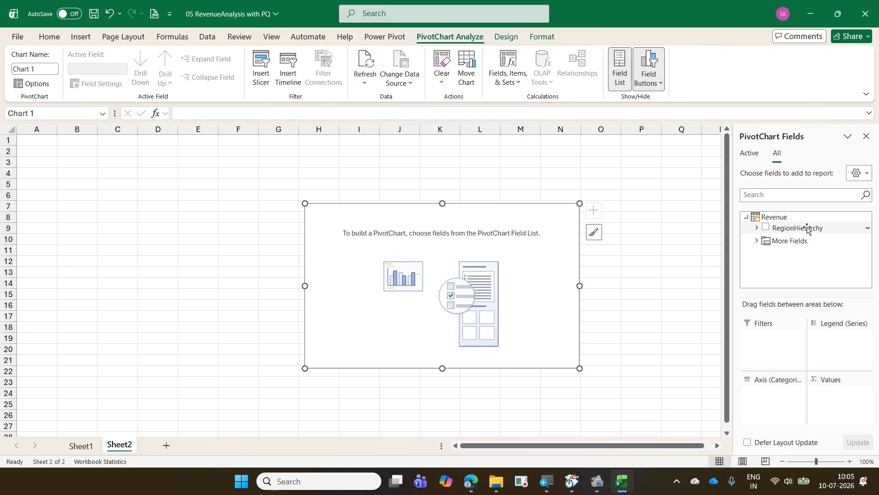
drag(807, 229, 754, 399)
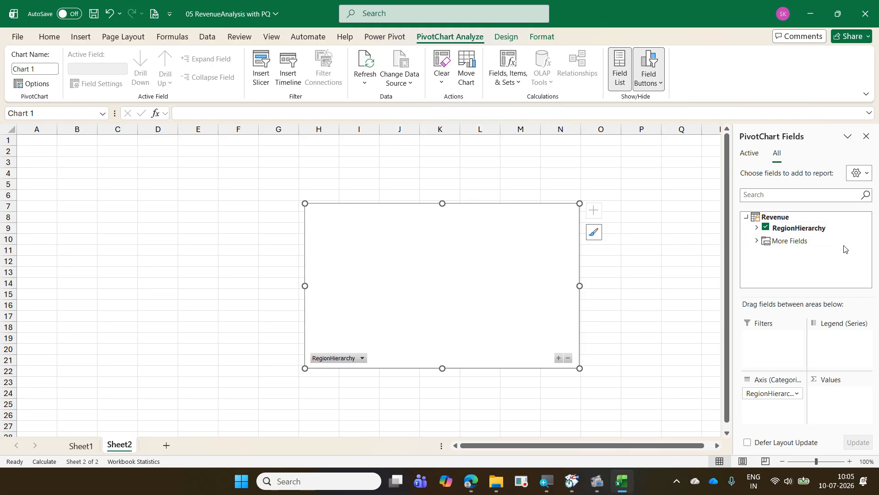
click(757, 243)
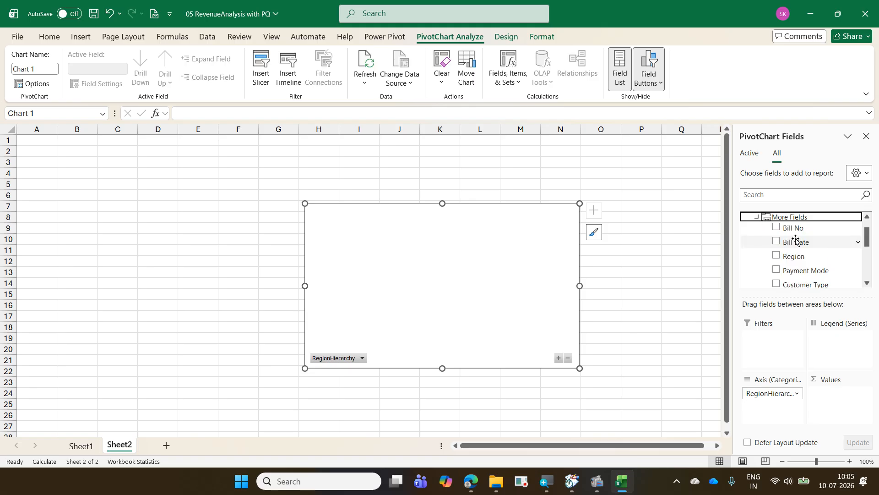
scroll(820, 261, down, 5)
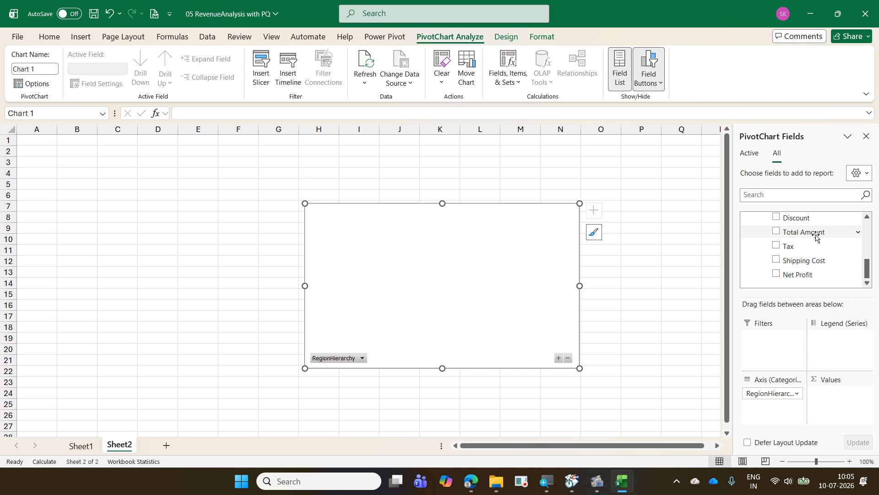
drag(818, 236, 830, 410)
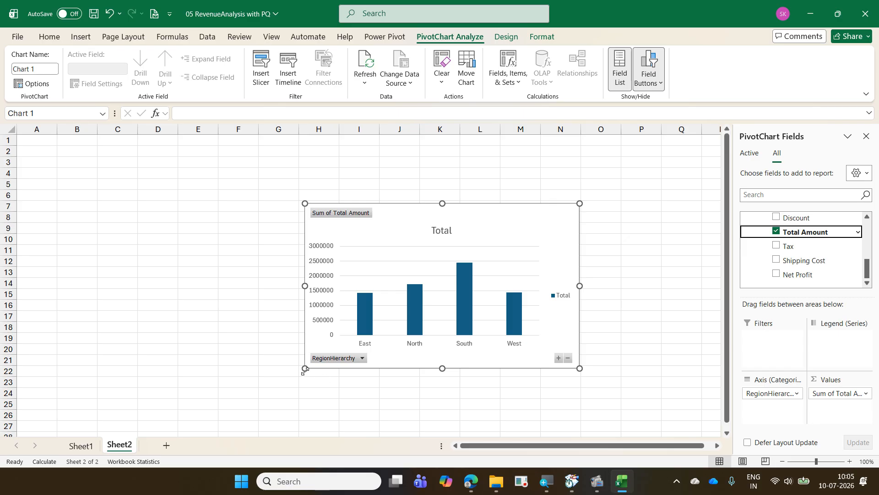
- Enlarge the PivotChart to cover about D3 to N24 and compare it with the chart on Sheet1
drag(304, 368, 195, 392)
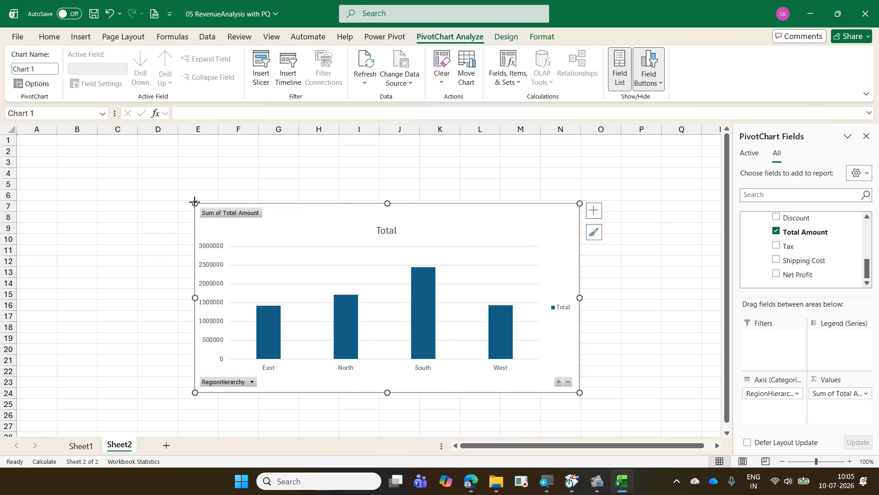
drag(196, 202, 158, 162)
click(81, 445)
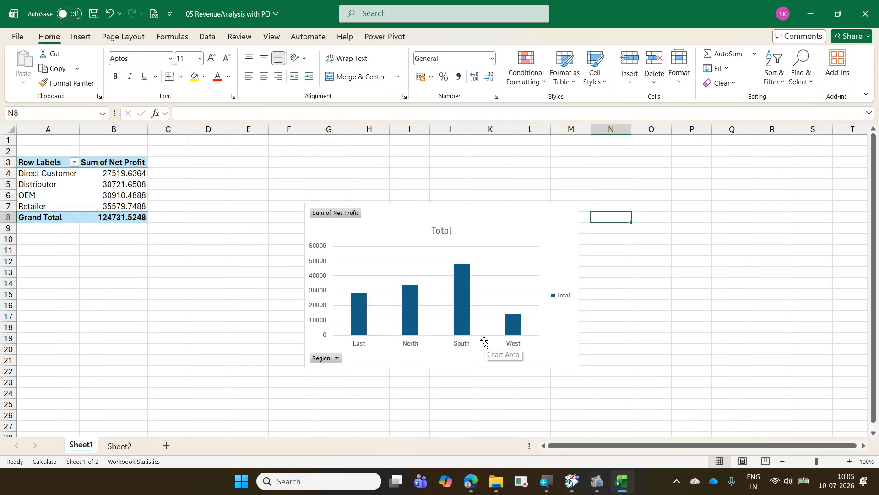
click(120, 445)
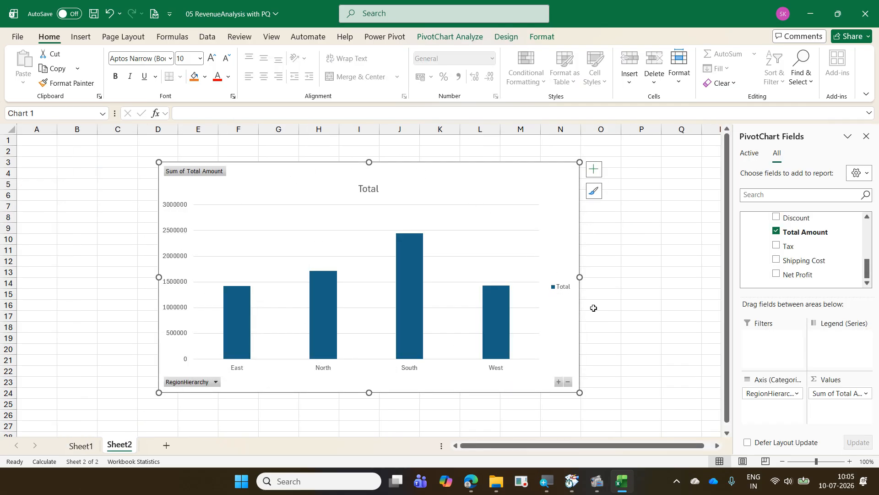
- Drill down in the PivotChart from the South region to its states and on to the cities of Tamil Nadu
mouse_move(499, 318)
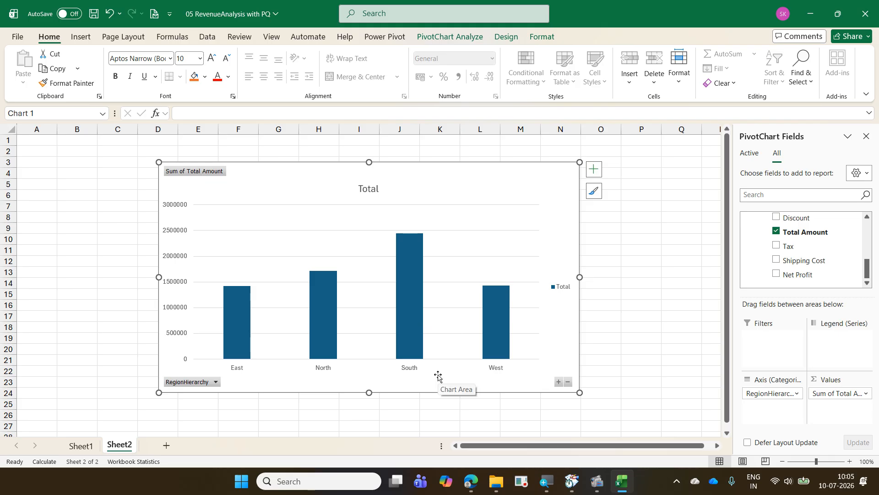
click(419, 313)
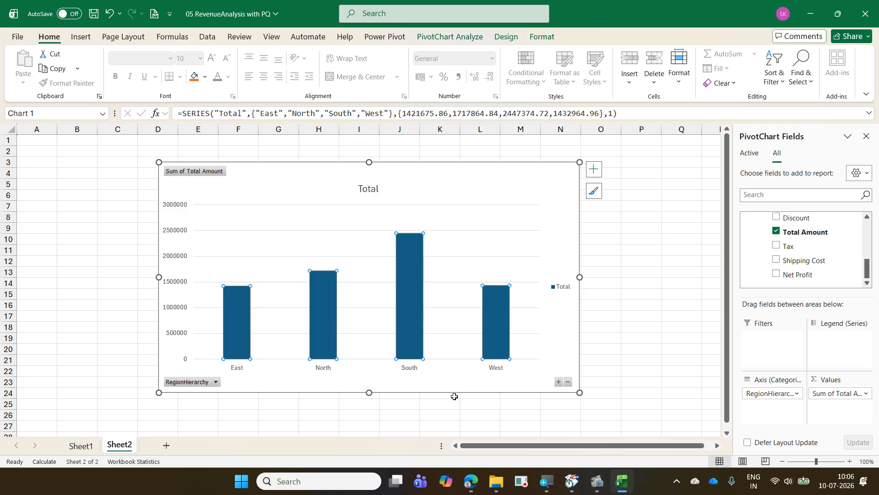
mouse_move(415, 325)
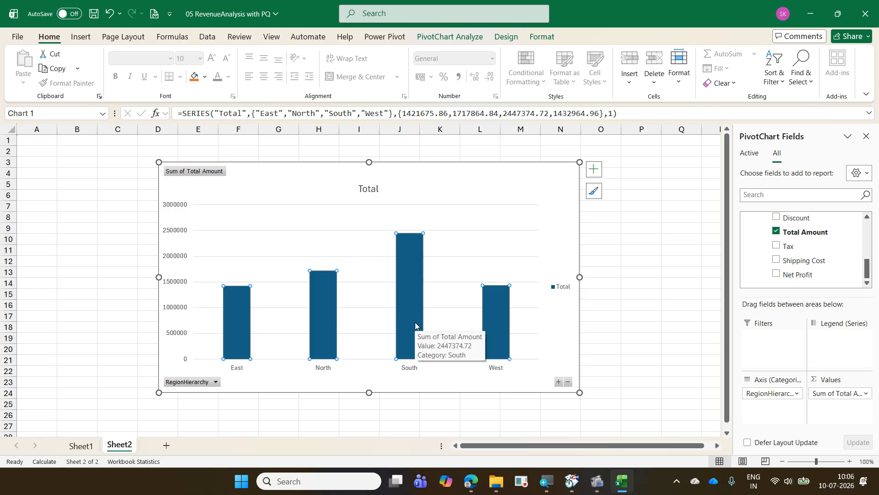
double_click(416, 325)
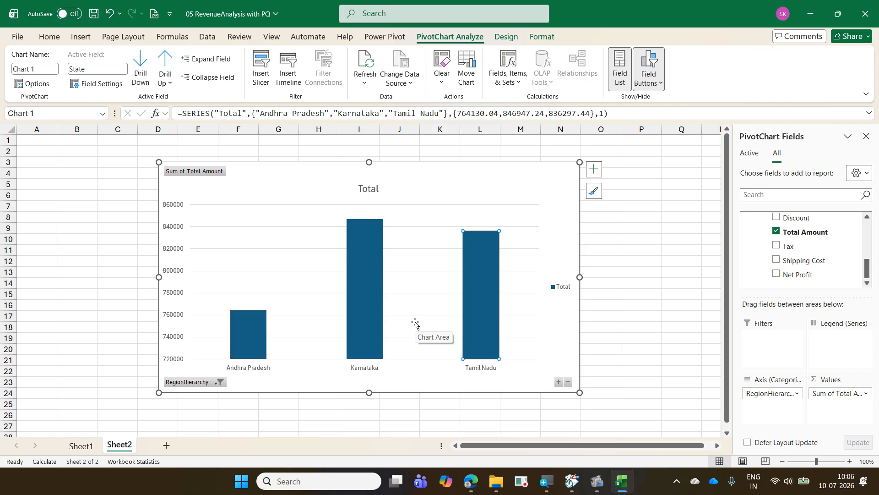
double_click(493, 295)
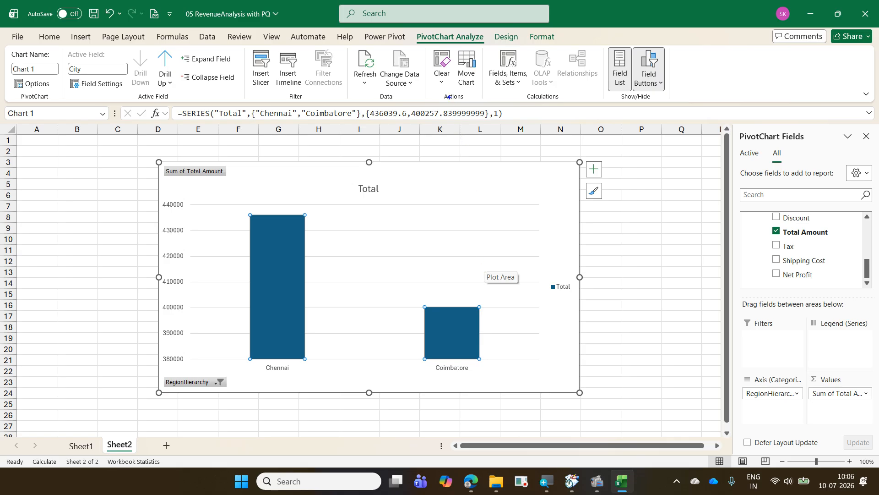
- Drill up from the Tamil Nadu cities through the state level to the chart's Region level
drag(412, 29, 492, 49)
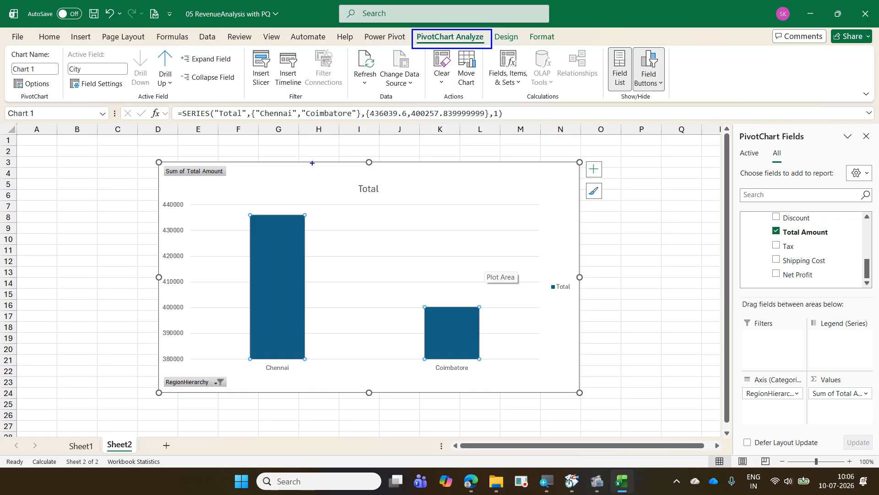
mouse_move(152, 46)
mouse_down()
mouse_move(183, 96)
mouse_move(174, 35)
mouse_move(184, 91)
mouse_move(196, 42)
mouse_move(208, 96)
mouse_up()
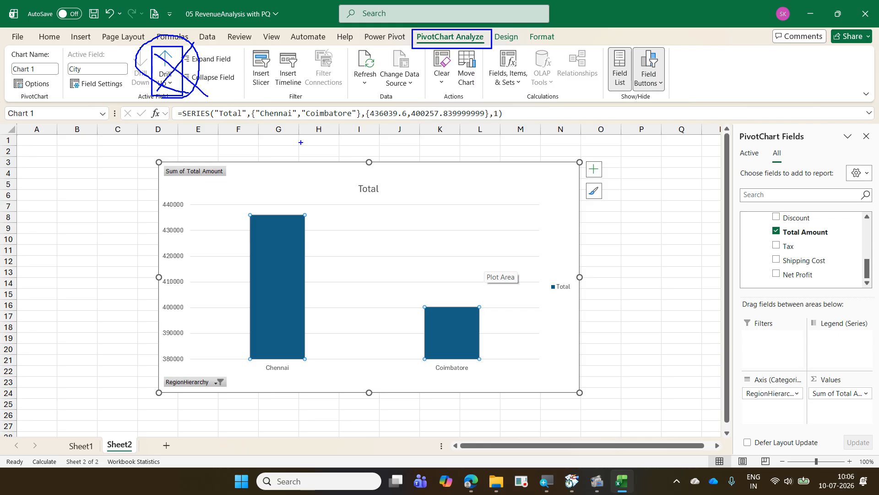
key(Escape)
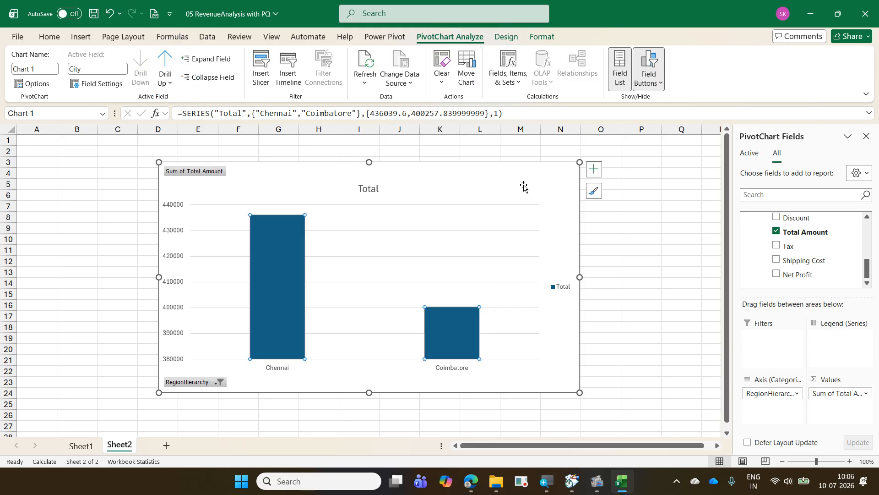
click(534, 184)
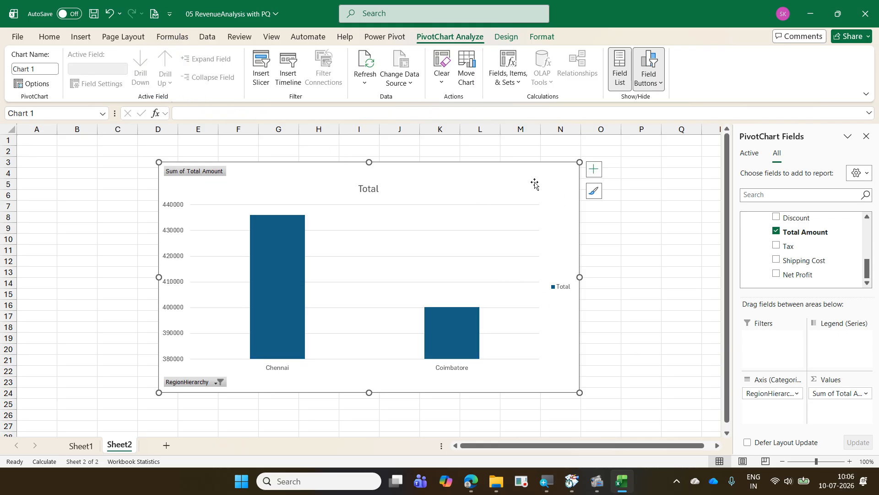
click(464, 328)
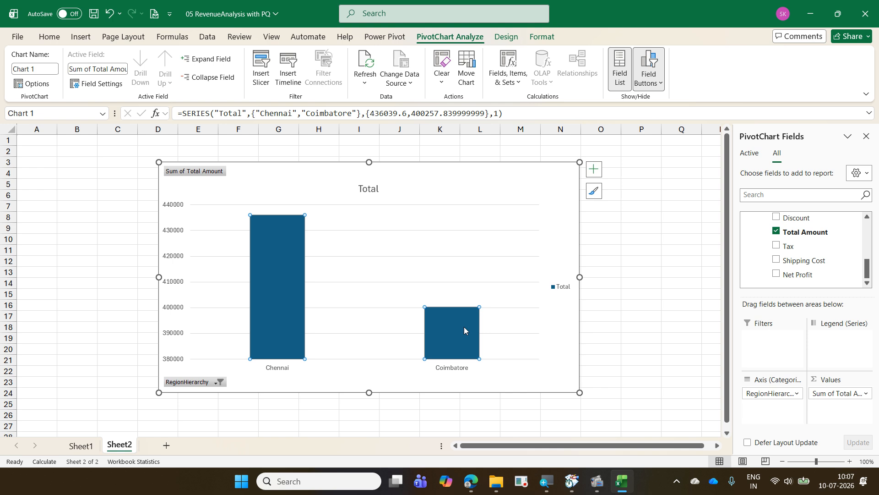
click(287, 308)
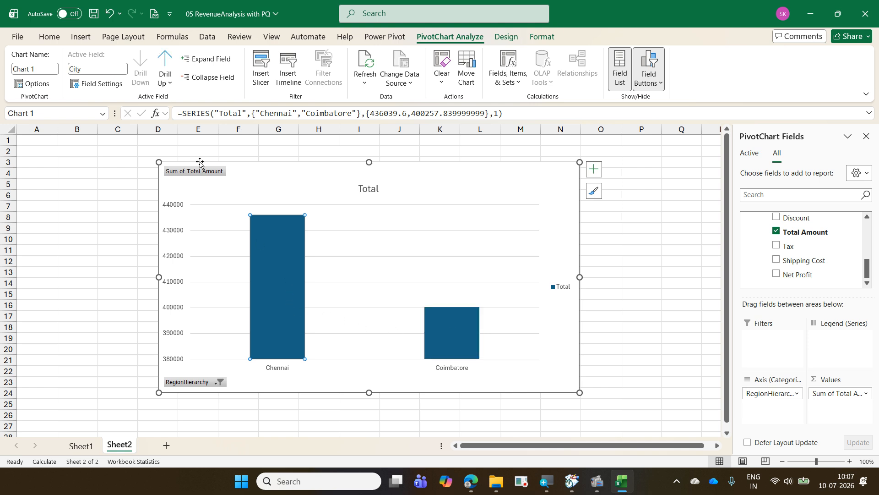
click(168, 68)
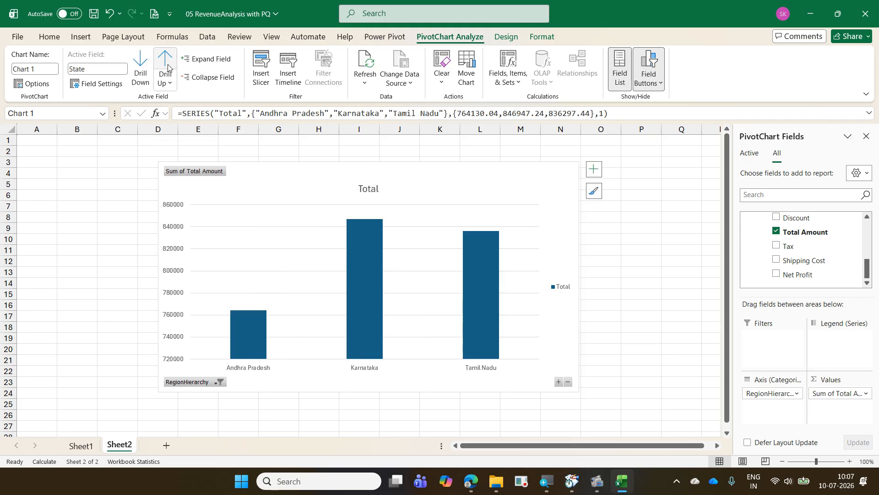
click(168, 68)
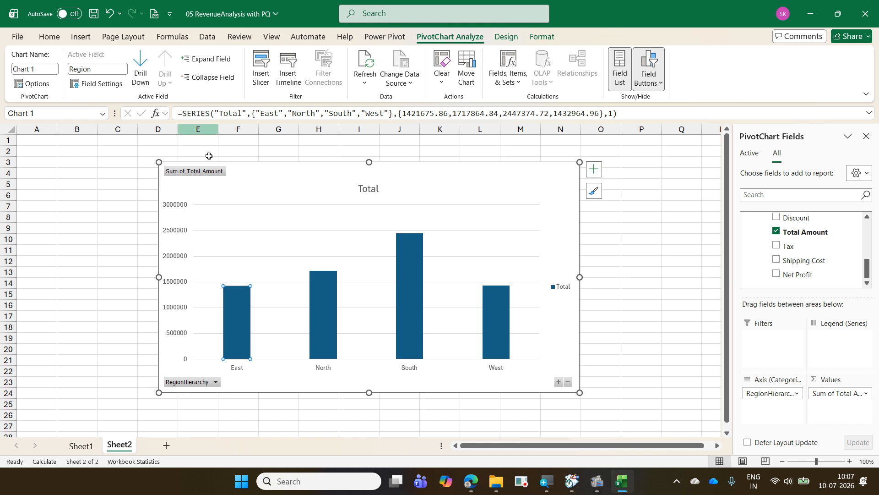
- Drill down from the North region to the cities of Punjab and drill back up to the Region level
double_click(333, 298)
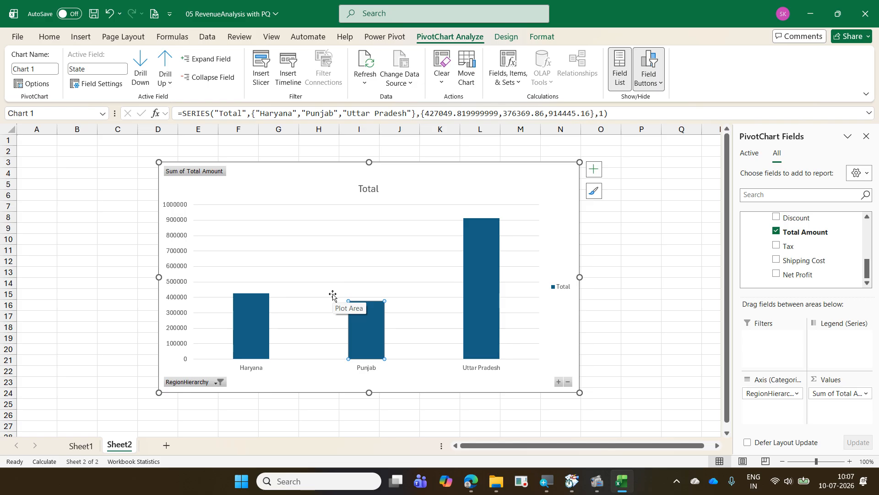
double_click(369, 331)
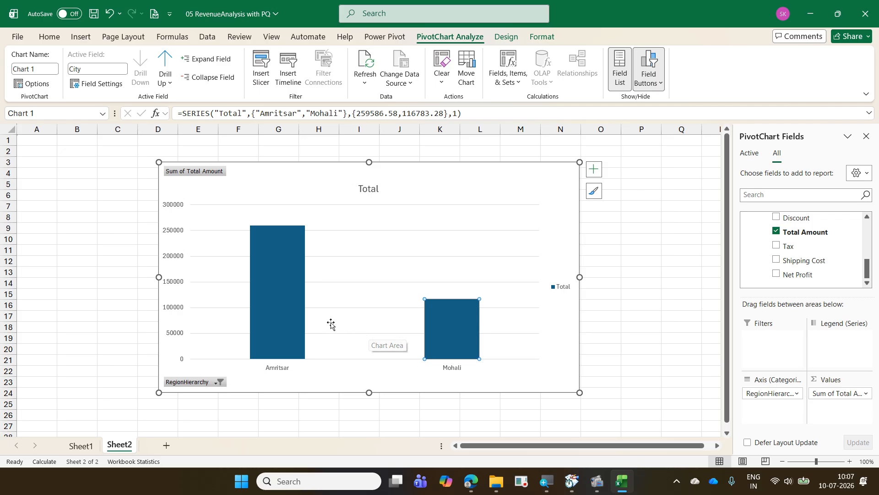
click(170, 66)
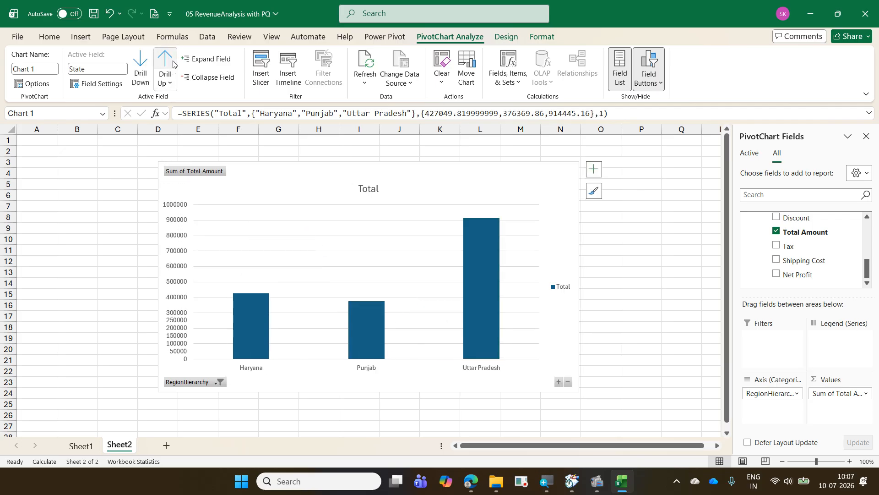
click(173, 64)
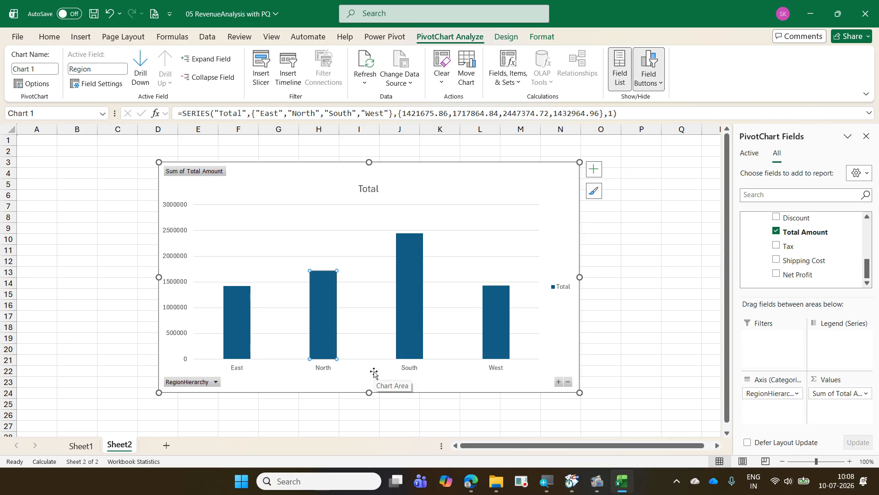
- Expand the entire RegionHierarchy axis to the State and City levels and widen the chart to start in column B
click(558, 387)
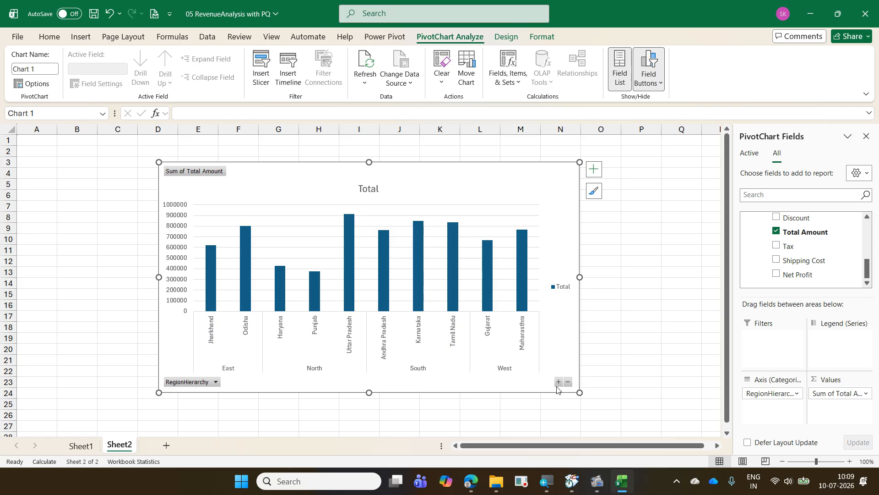
click(558, 382)
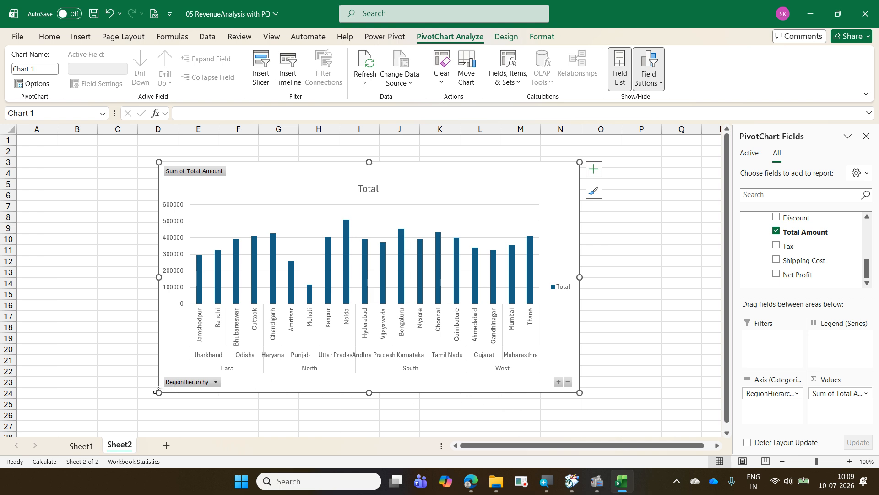
drag(159, 392, 80, 400)
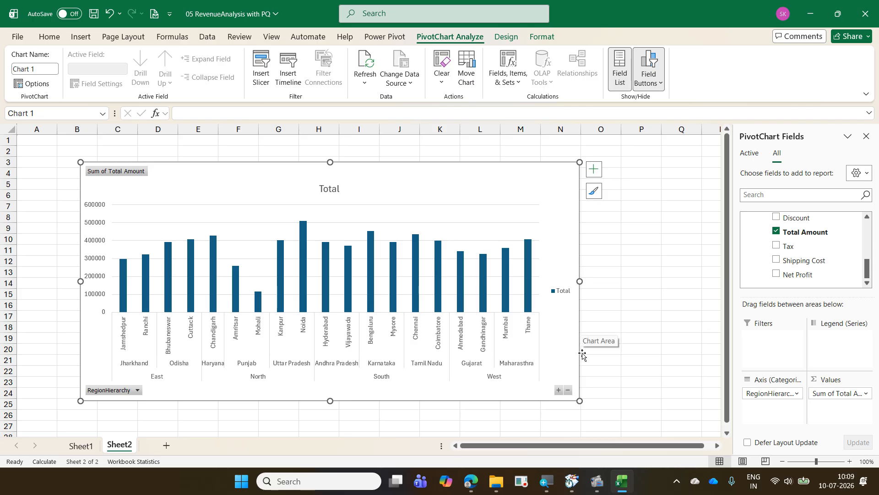
- Collapse the entire RegionHierarchy axis of the PivotChart from the City level through State to the Region level
click(568, 390)
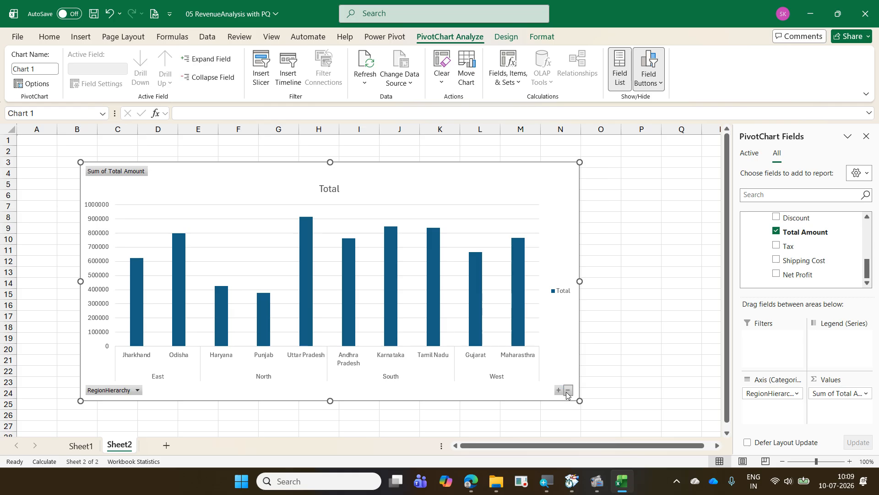
click(568, 390)
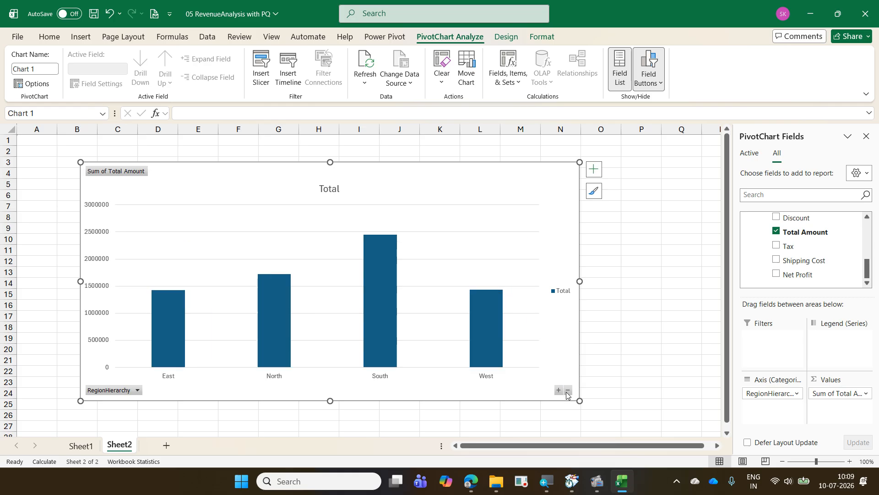
- Drill down from the West region to the cities of Maharashtra and drill back up to the Region level
double_click(481, 340)
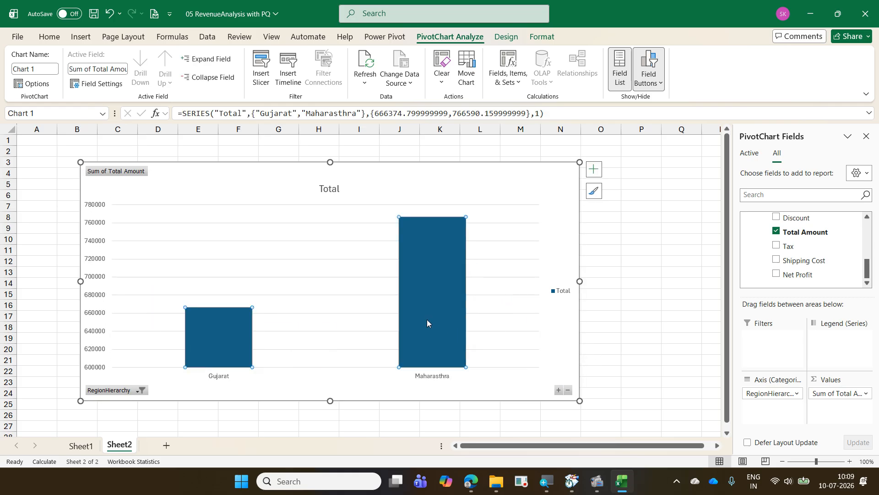
double_click(427, 320)
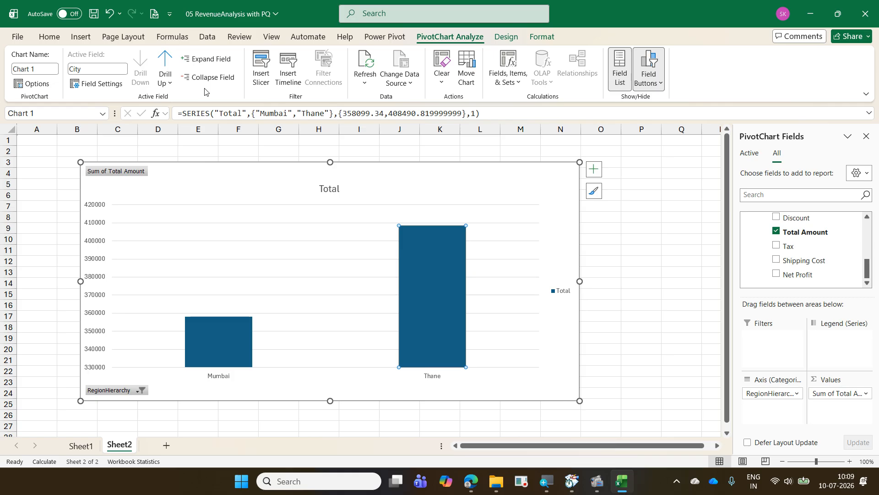
click(169, 63)
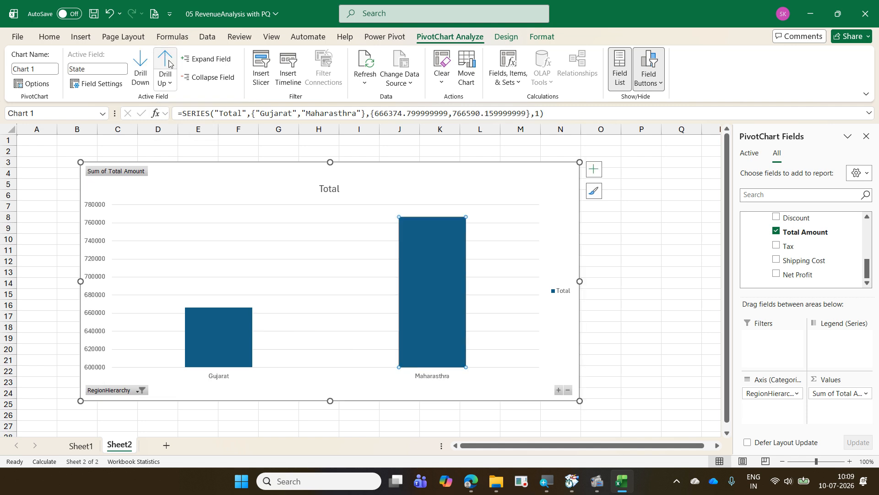
click(169, 63)
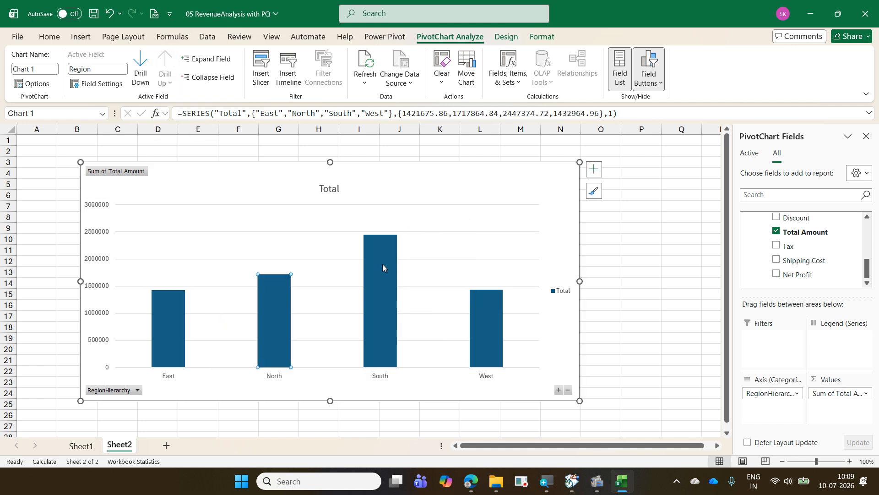
- Use the Drill Down command on the South region and on Tamil Nadu, and drill back up to the Region level
right_click(383, 264)
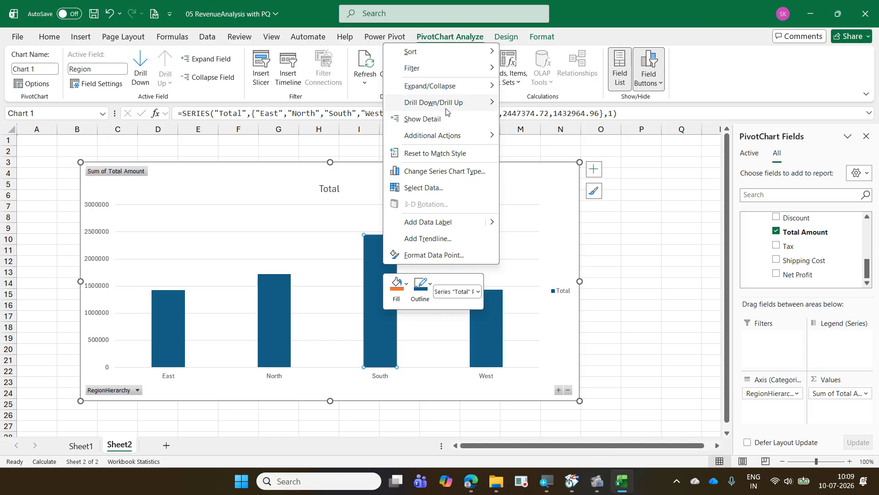
mouse_move(446, 111)
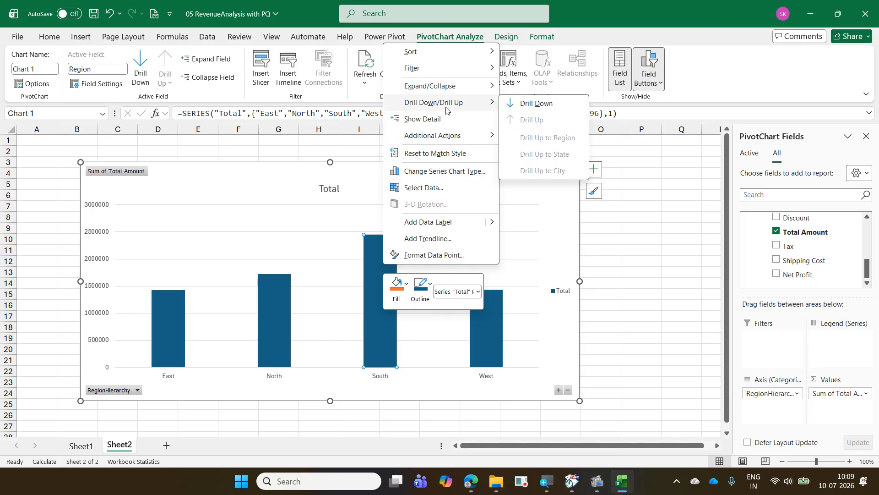
click(509, 105)
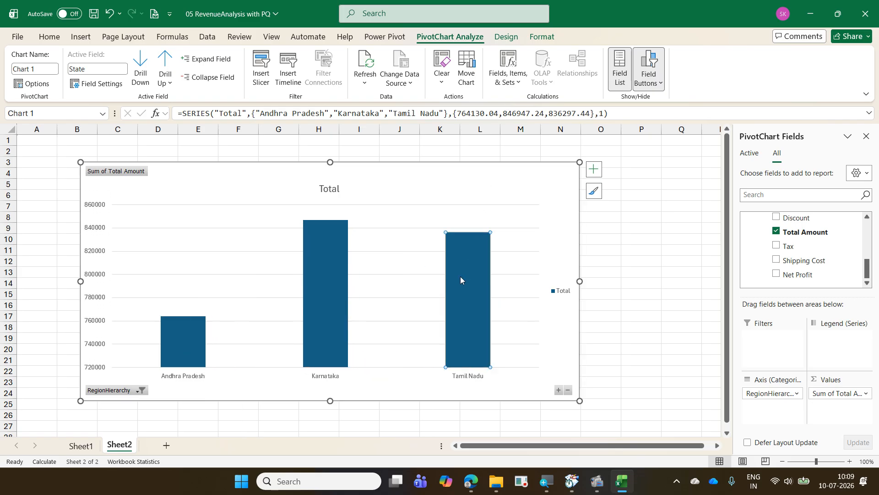
right_click(461, 276)
mouse_move(531, 115)
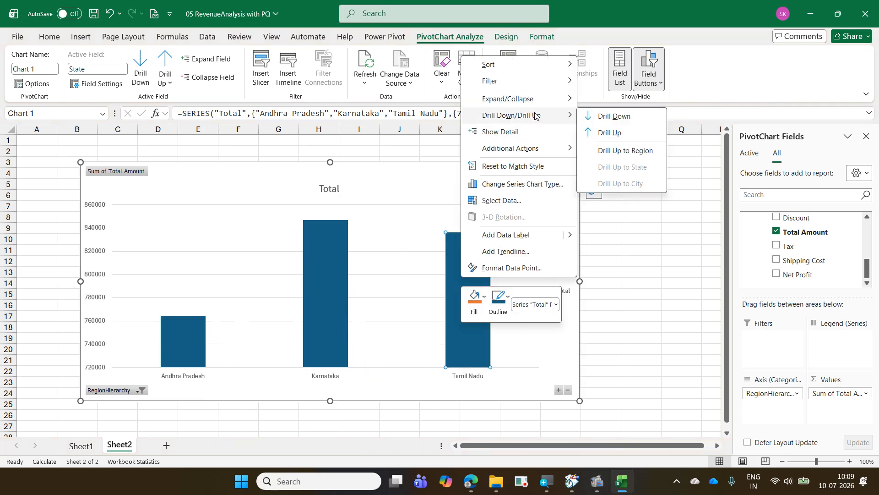
click(614, 118)
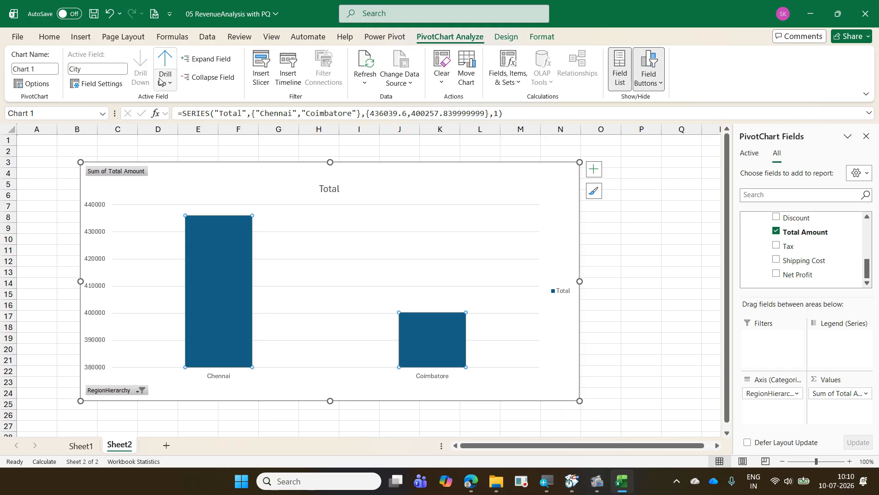
click(164, 61)
click(164, 61)
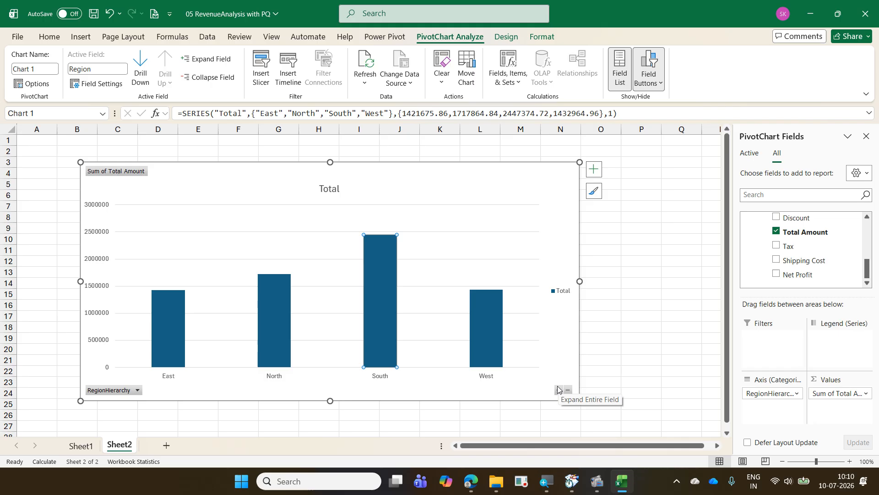
- Expand the entire chart axis to the State level and collapse it back to the Region level
click(558, 389)
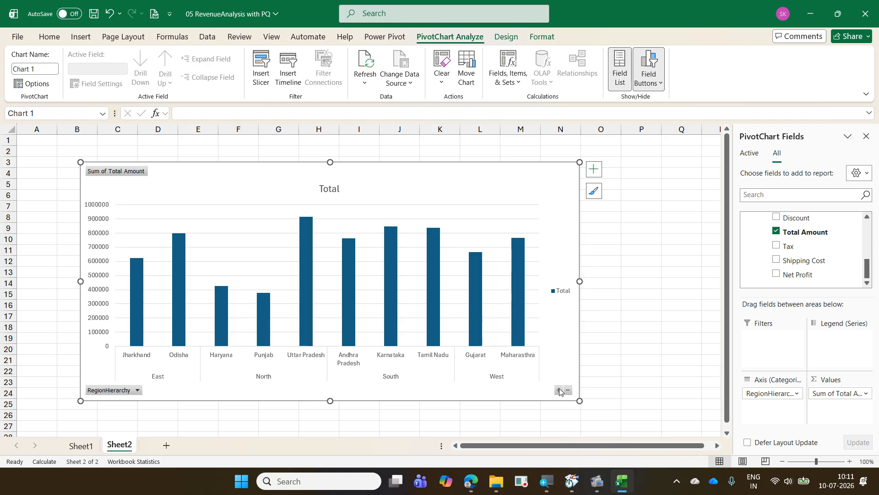
click(568, 391)
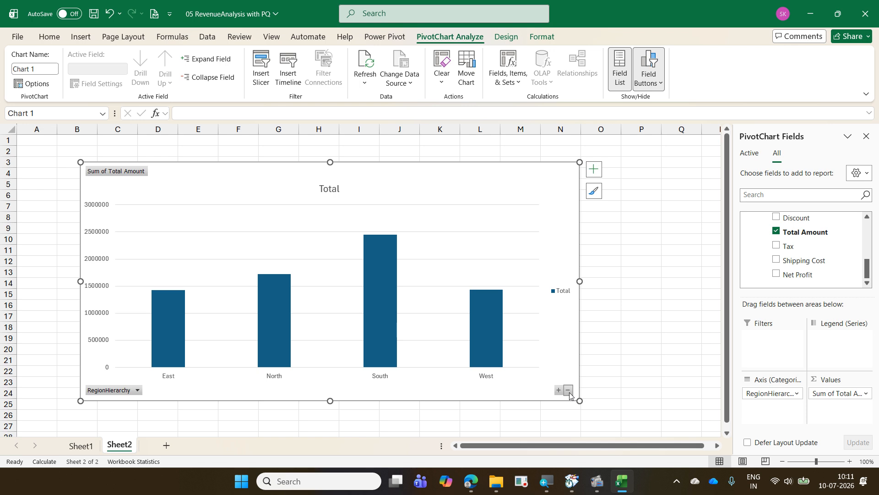
- In the Power Pivot diagram view, add the Payment Mode field to RegionHierarchy and return to the workbook
mouse_move(499, 345)
click(385, 36)
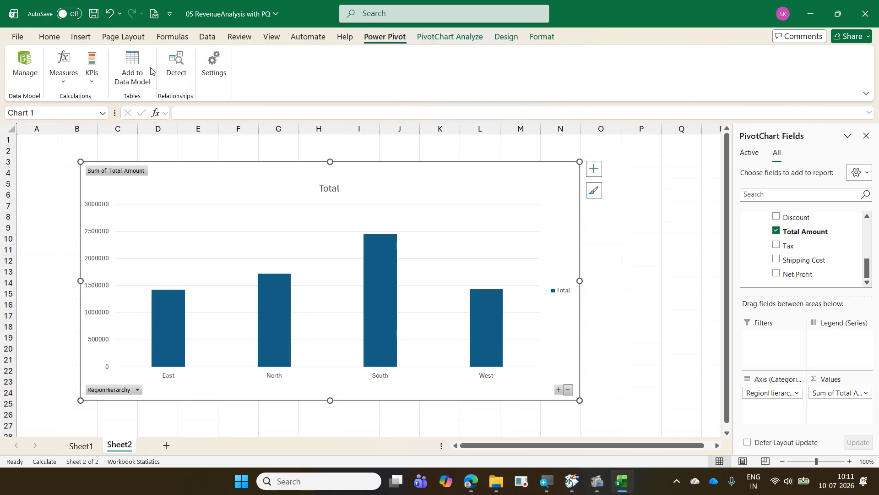
click(30, 72)
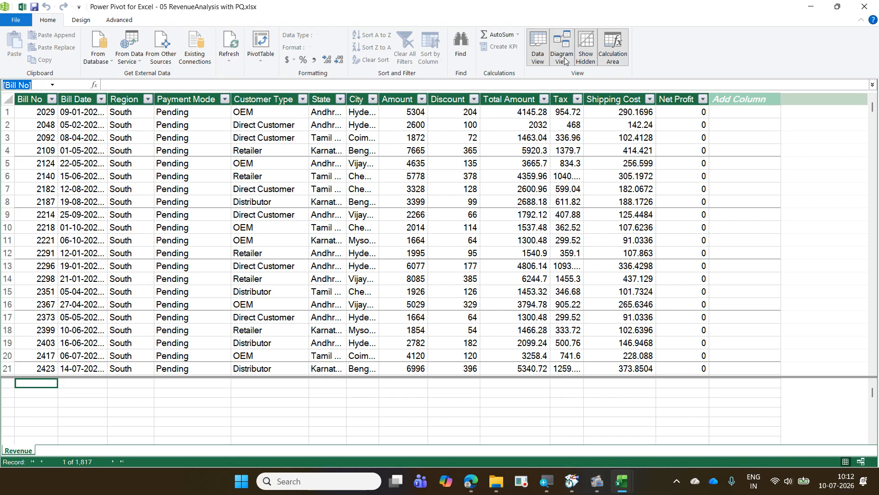
click(564, 60)
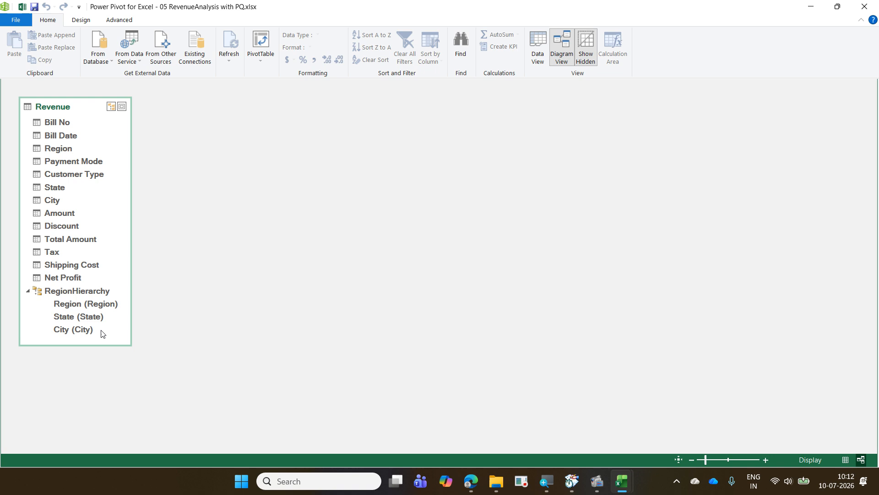
click(89, 161)
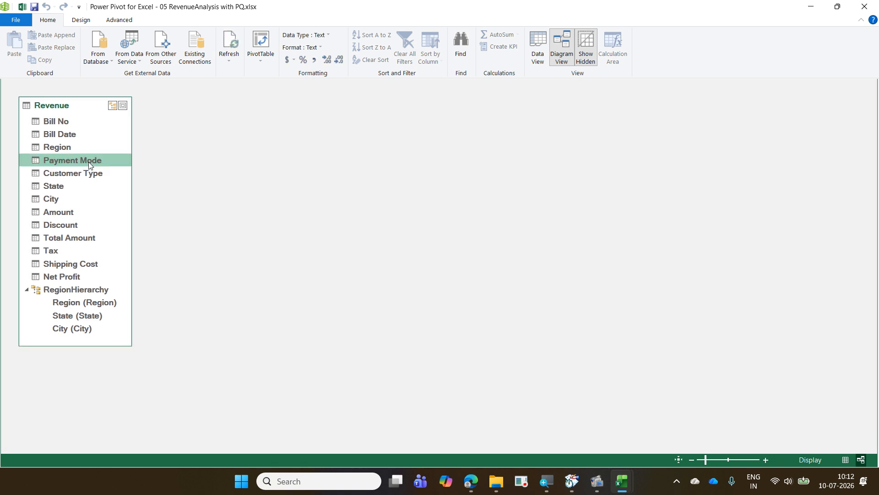
right_click(89, 160)
mouse_move(161, 188)
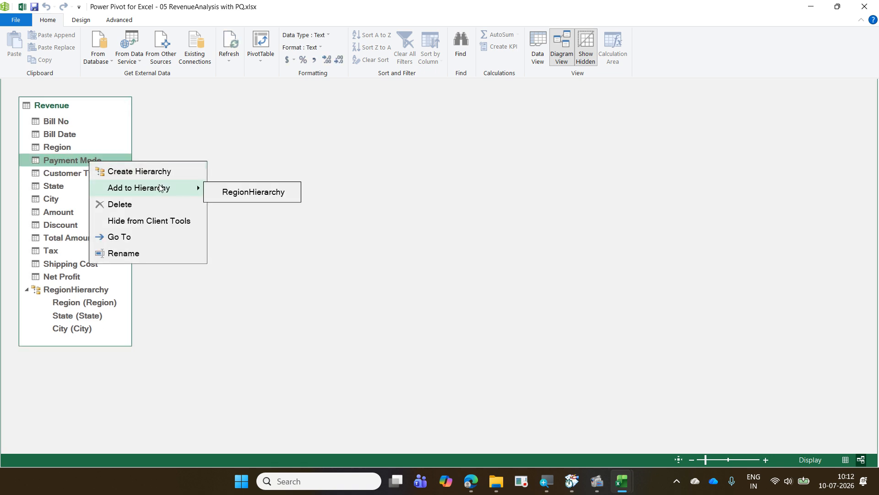
click(269, 198)
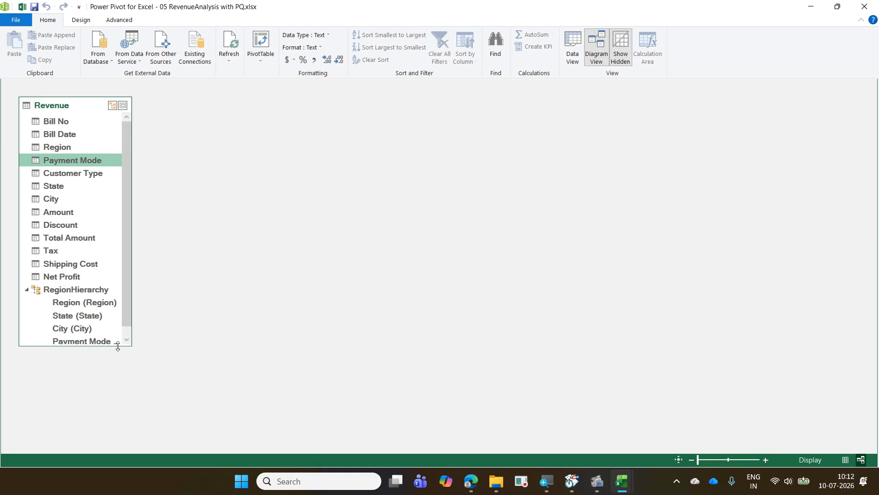
click(863, 10)
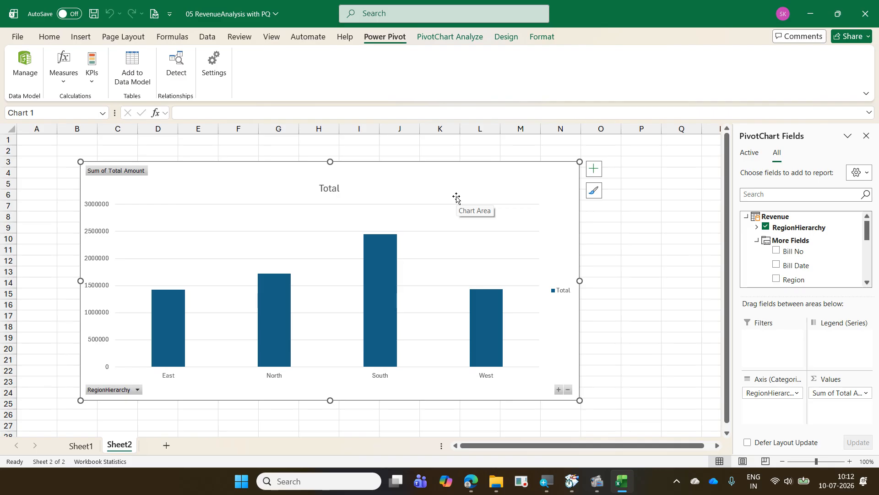
- Drill down from South through Karnataka to the payment modes of Bengaluru and drill back up to the Region level
double_click(384, 268)
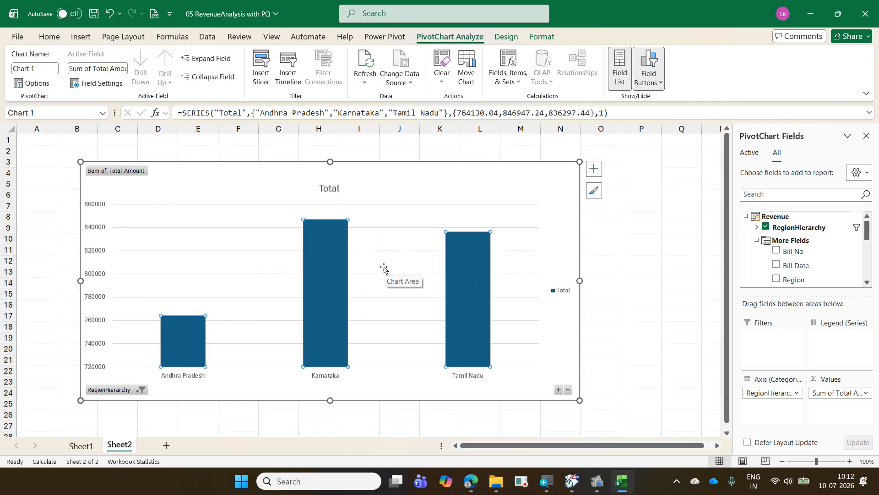
double_click(323, 265)
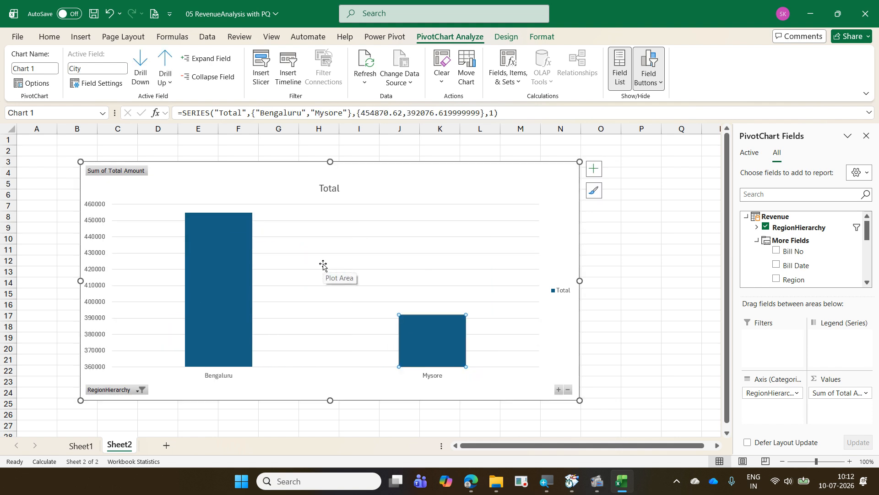
double_click(232, 259)
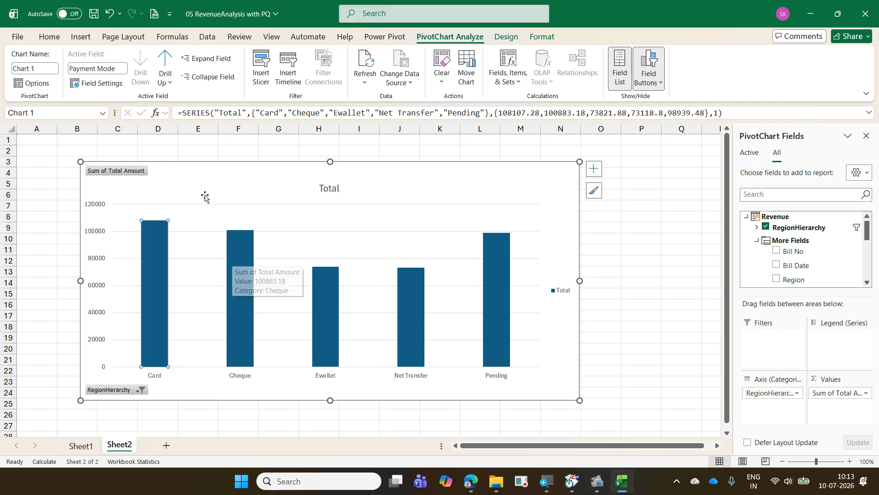
click(161, 61)
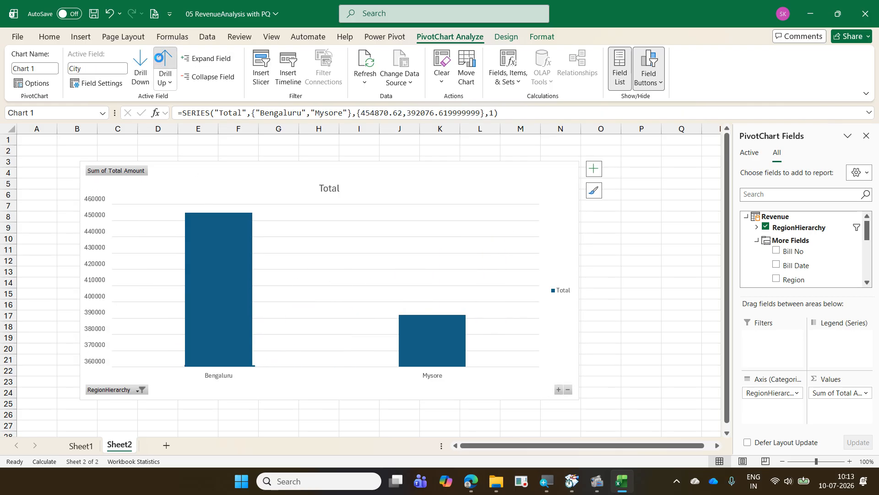
click(160, 61)
click(161, 61)
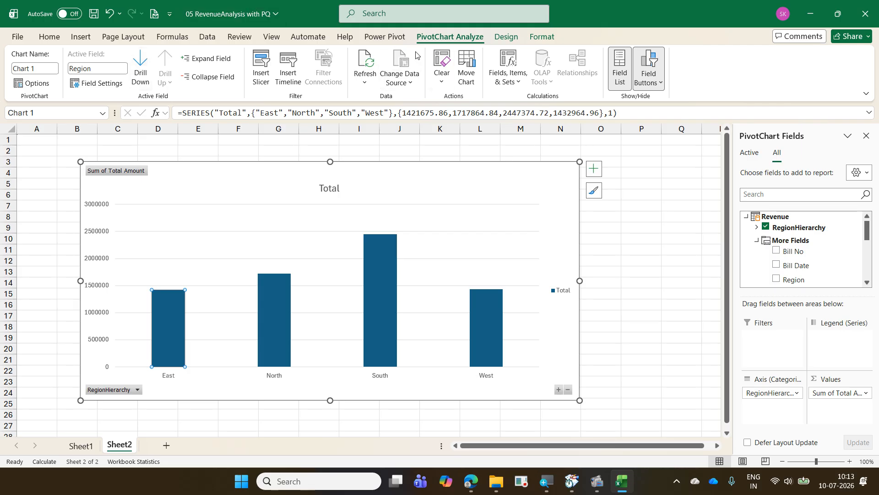
- Change the PivotChart's type to the standard Pie chart
click(507, 37)
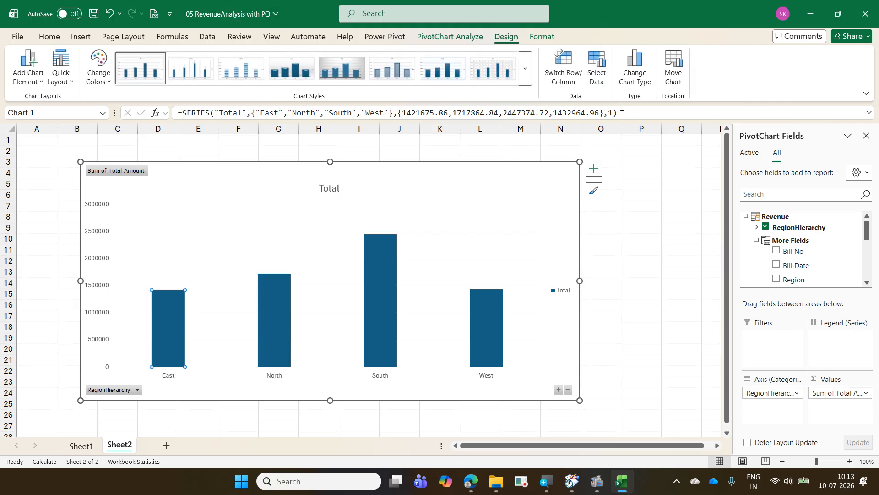
click(643, 87)
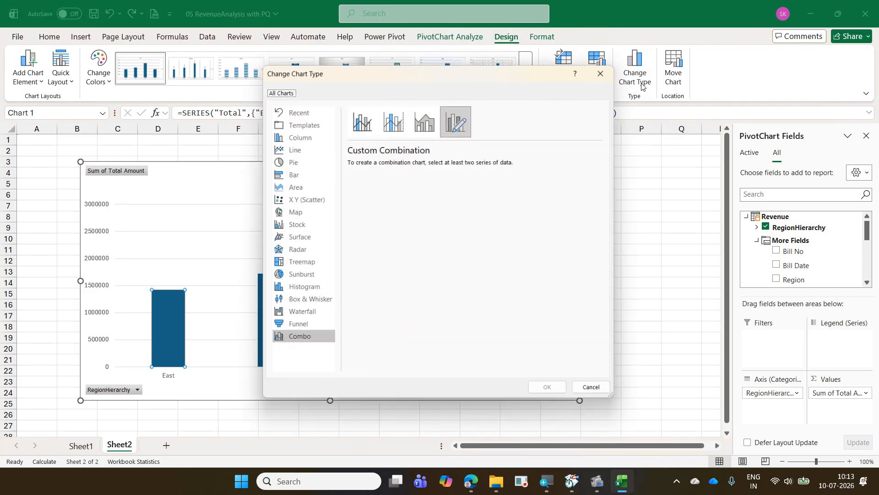
click(322, 159)
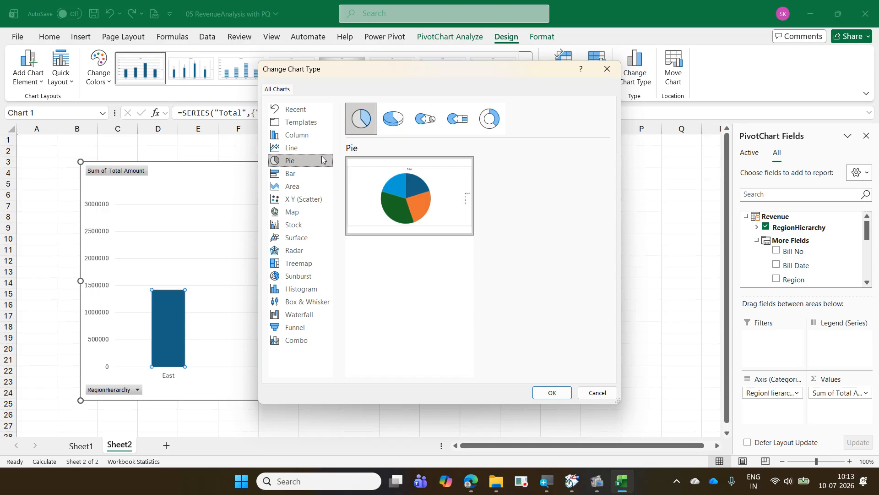
click(552, 392)
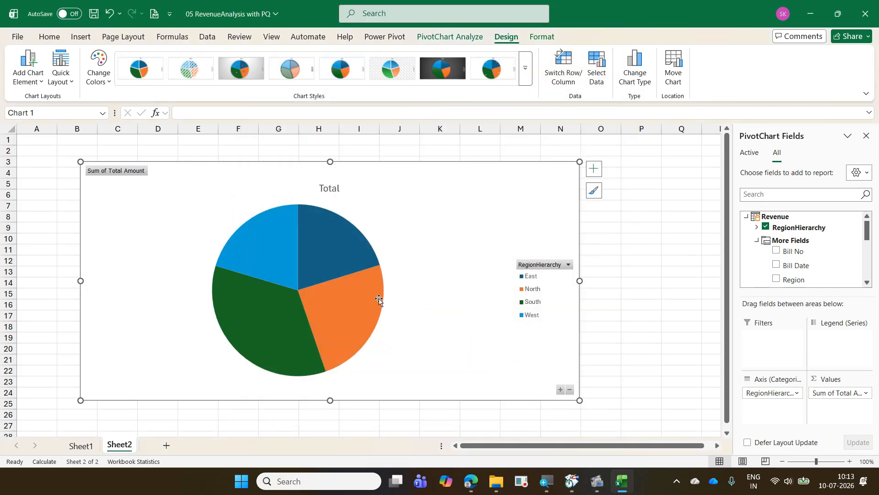
- Drill down in the pie chart from the North region through Haryana and Chandigarh to the payment modes
mouse_move(379, 299)
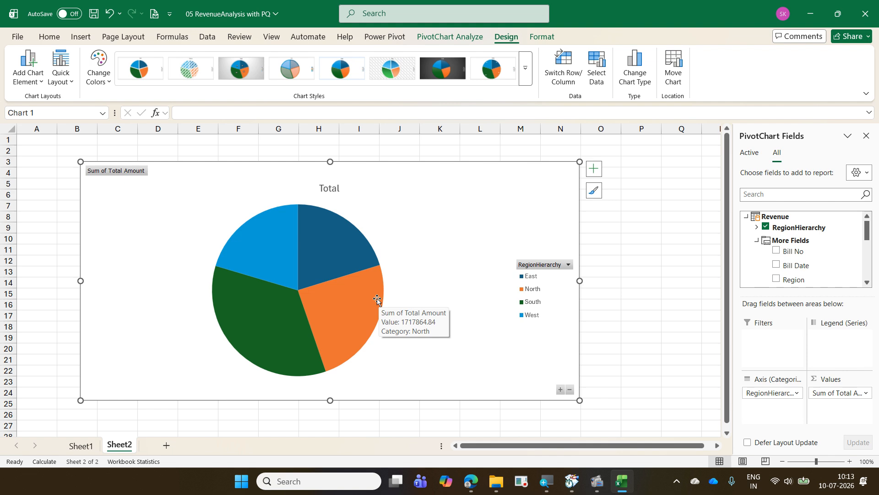
double_click(377, 299)
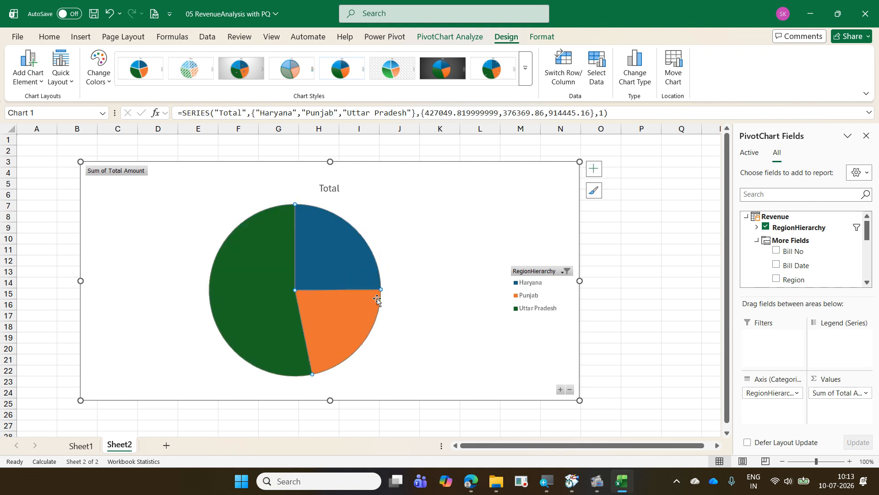
double_click(325, 256)
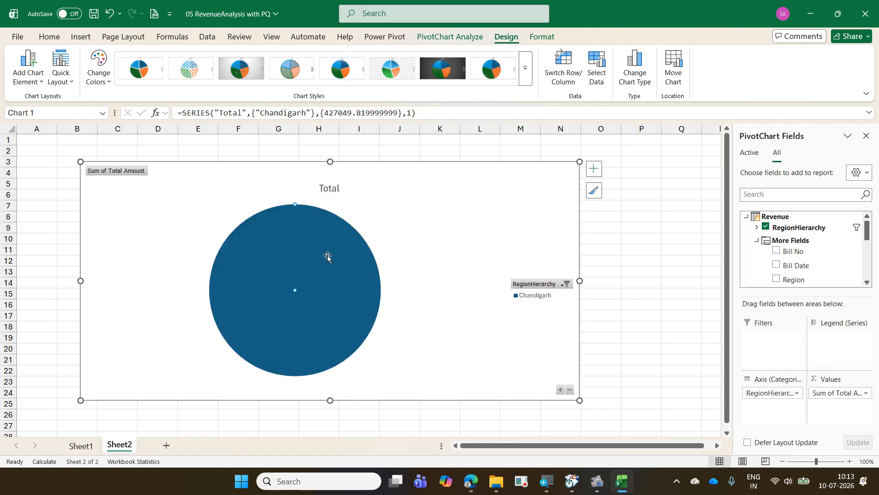
double_click(329, 257)
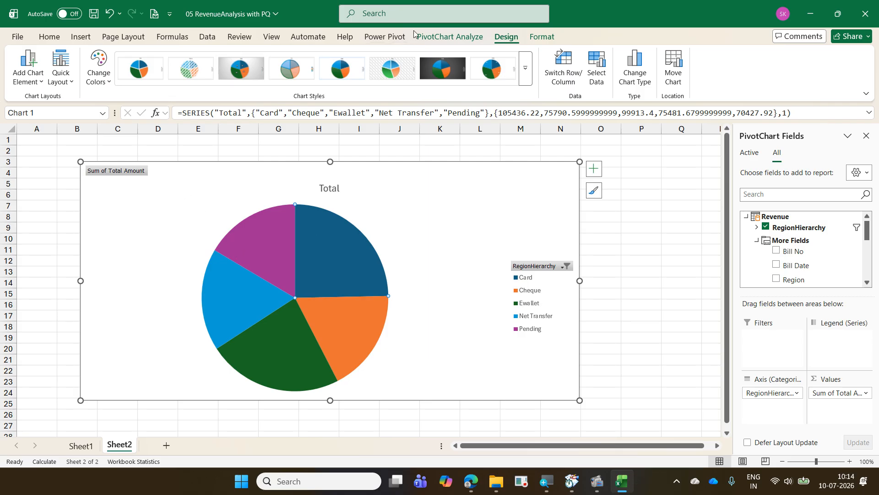
click(462, 38)
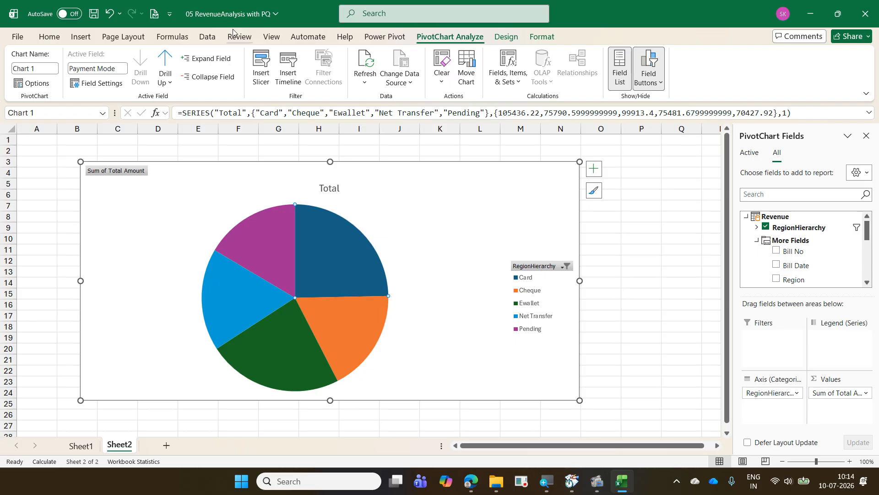
- Drill the pie chart back up from the payment modes to the Region level and save the workbook
click(166, 64)
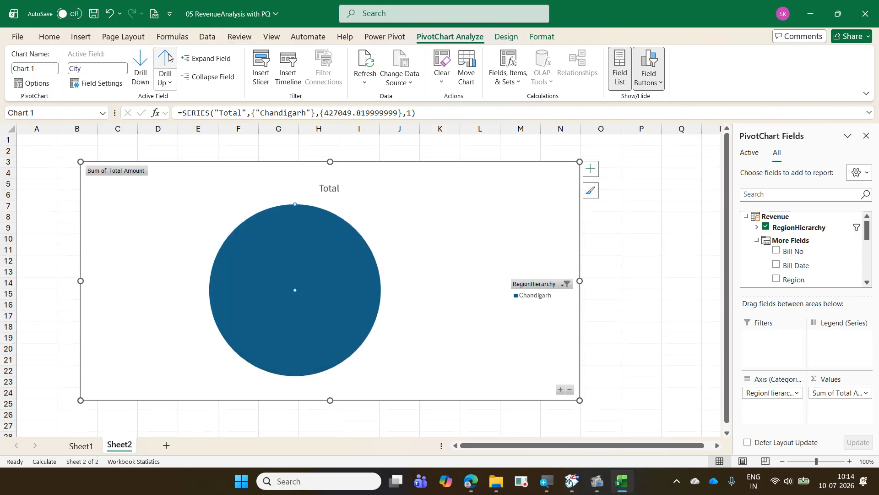
click(166, 64)
click(165, 64)
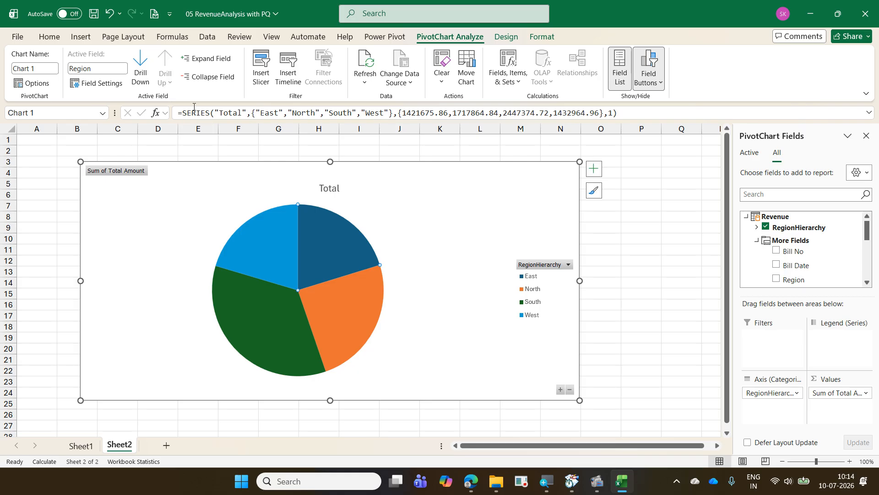
click(94, 15)
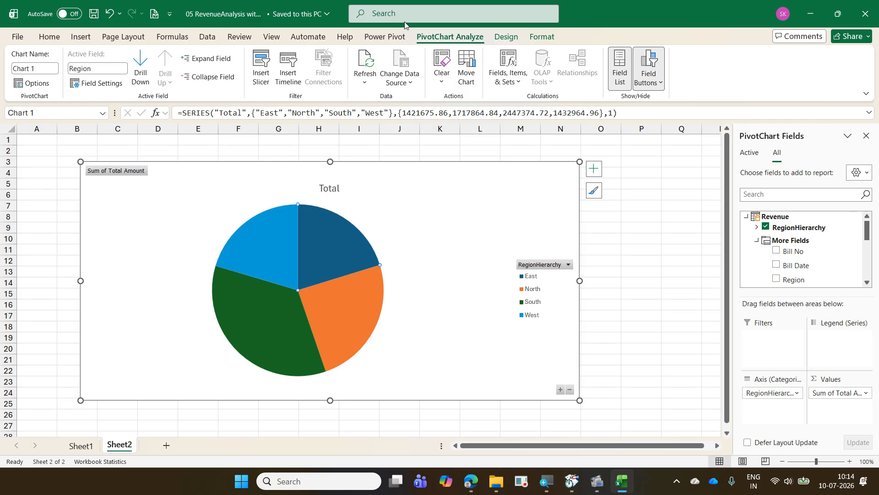
click(815, 17)
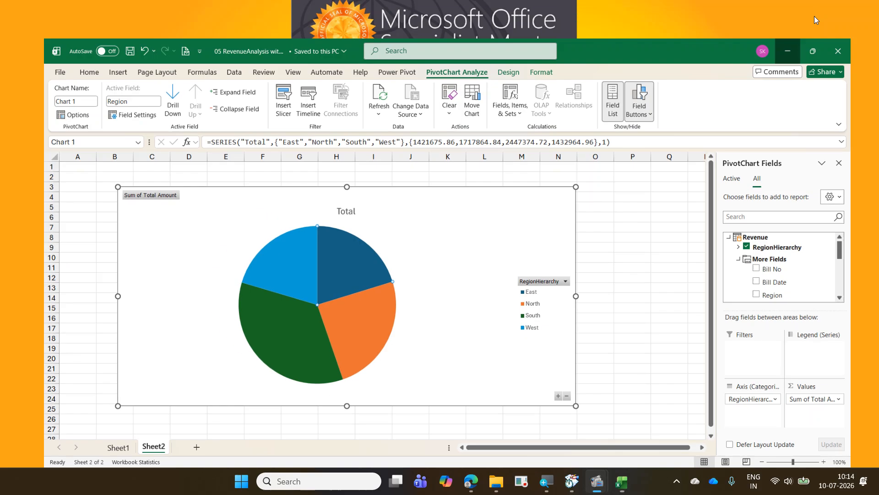
mouse_move(603, 489)
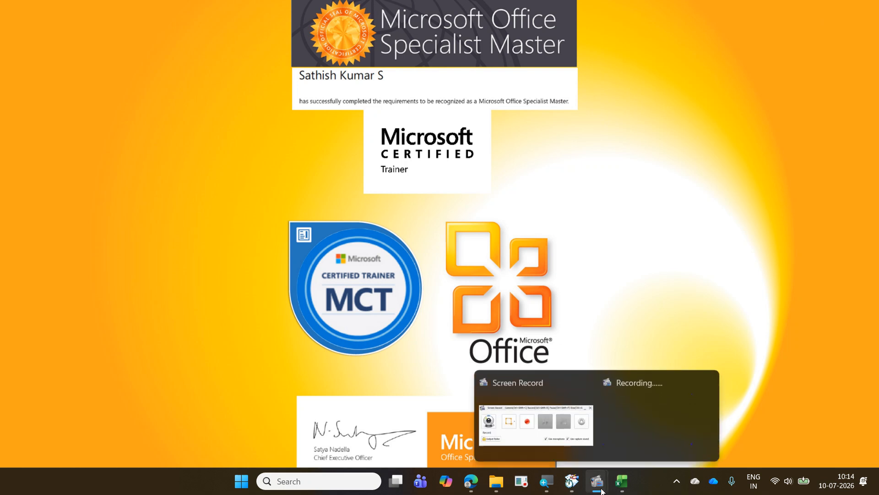
click(532, 417)
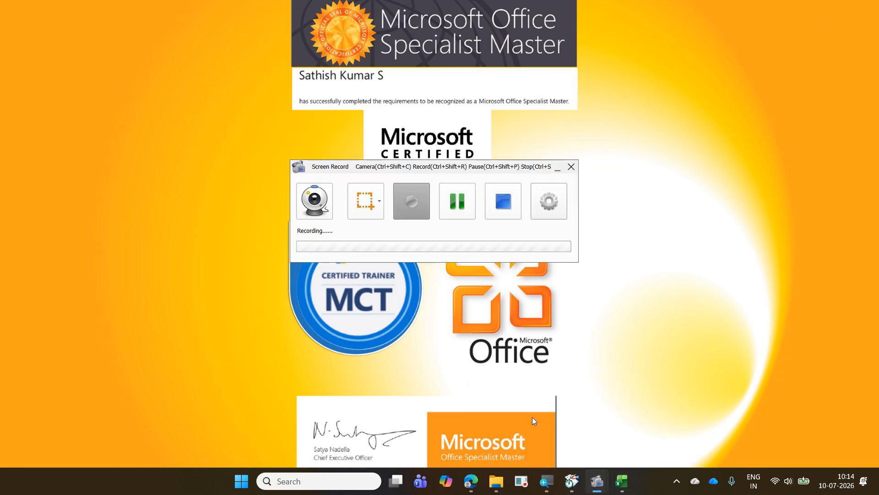
click(459, 216)
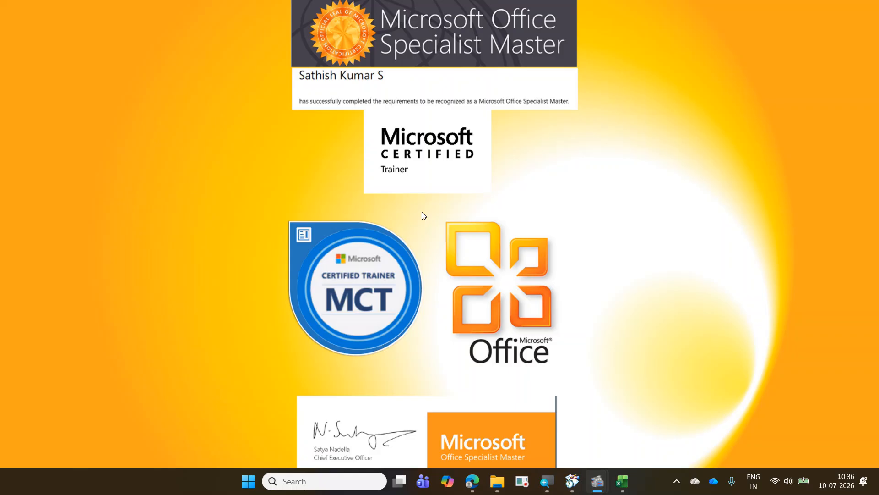
- Open the 06 MachineFeedData workbook from the 2026-07-09 Daimler ExcelExercise folder
click(622, 481)
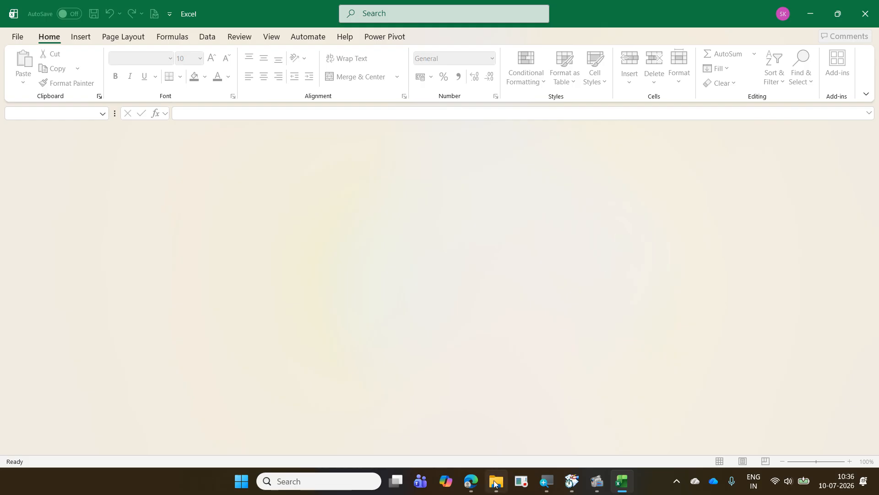
click(495, 483)
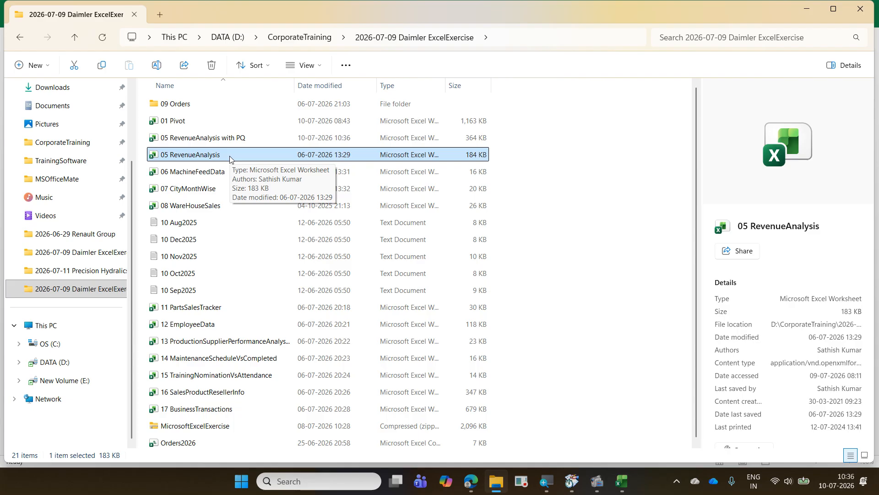
key(Down)
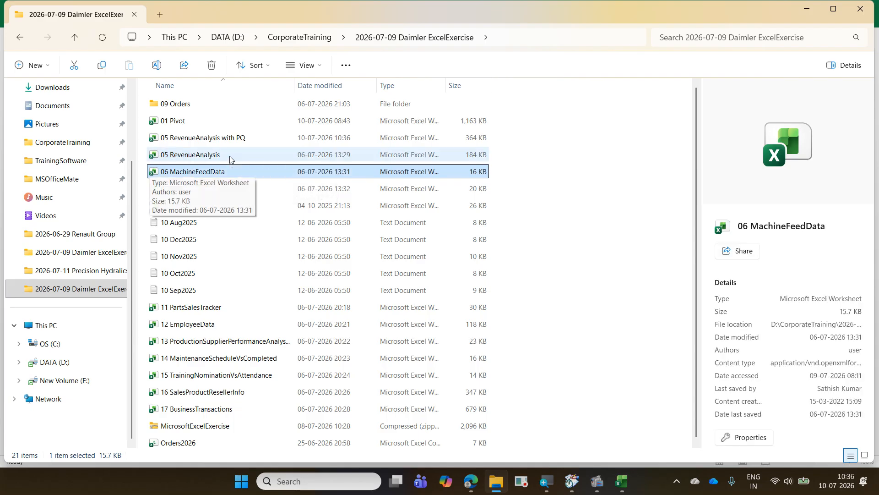
key(Return)
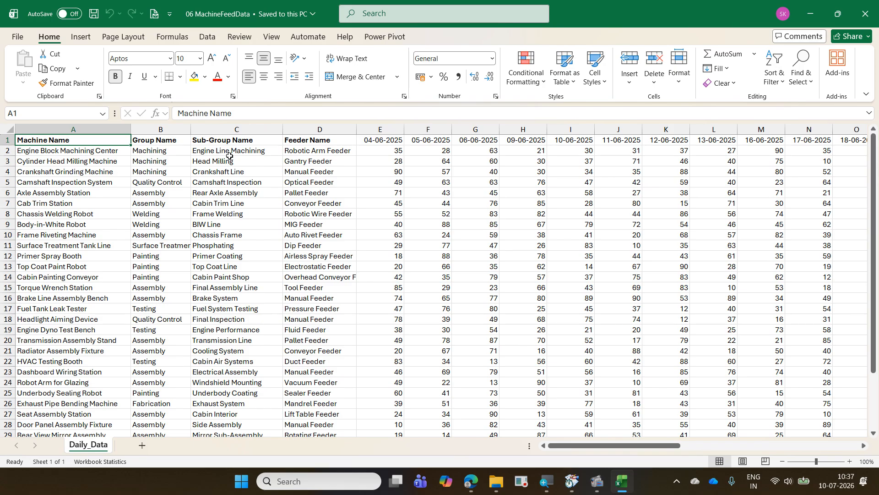
- Examine the Daily_Data header row from Machine Name across the date columns to the last date, returning to cell A1
key(Right)
key(Right)
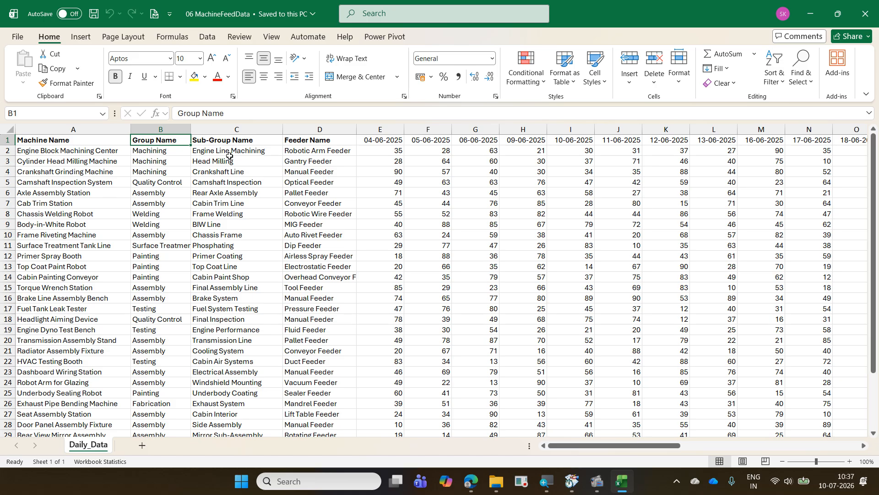
key(Right)
key(Right)
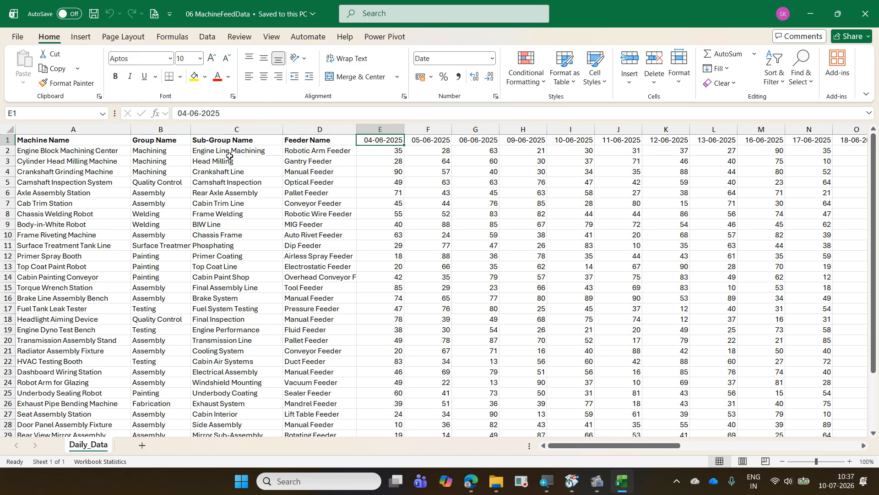
key(Down)
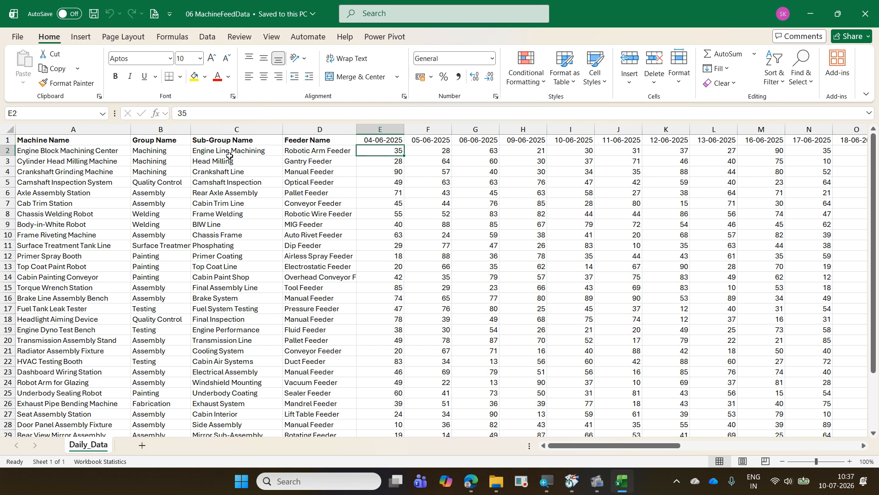
key(Up)
key(Right)
key(Right)
key(Right)
key(Right)
key(Right)
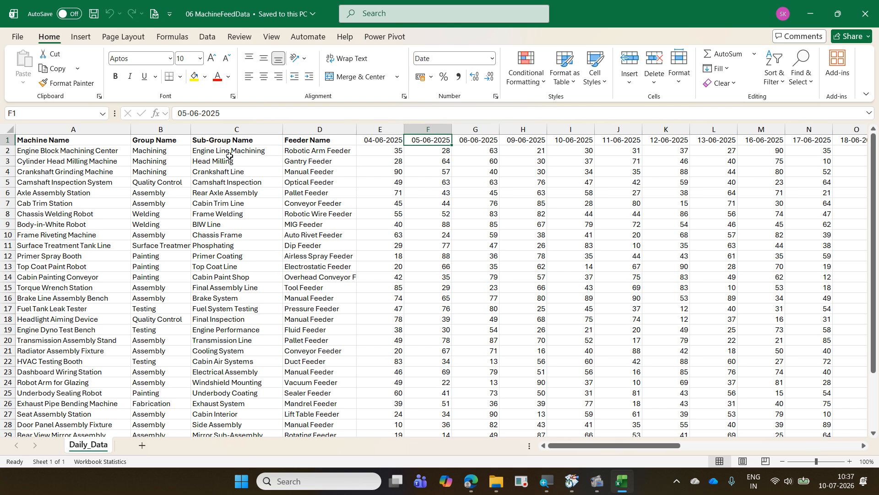
key(Right)
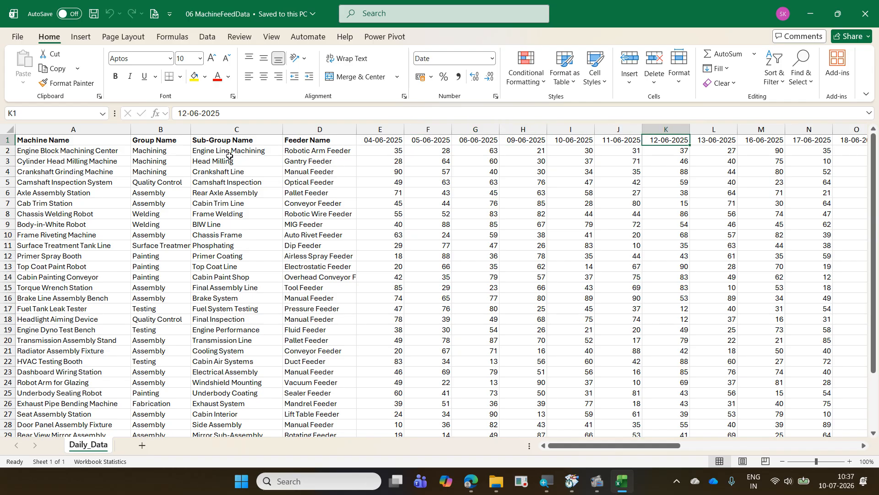
key(ctrl+Right)
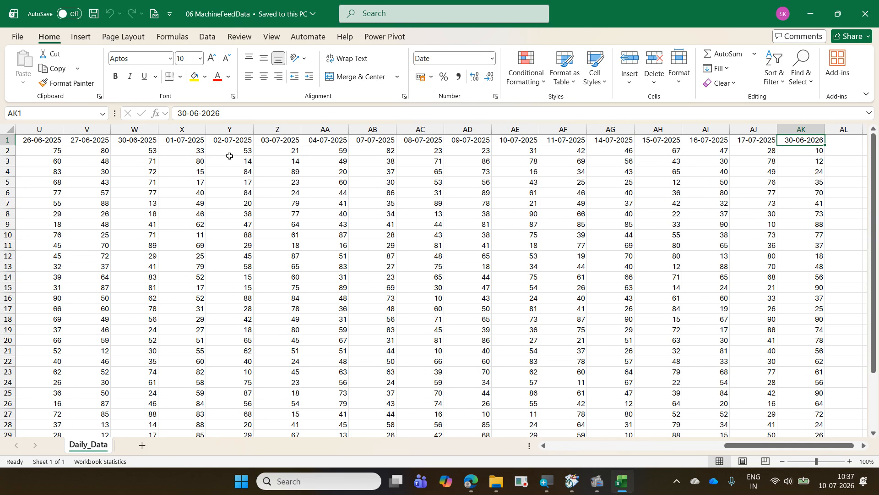
key(Right)
key(Right)
key(Right)
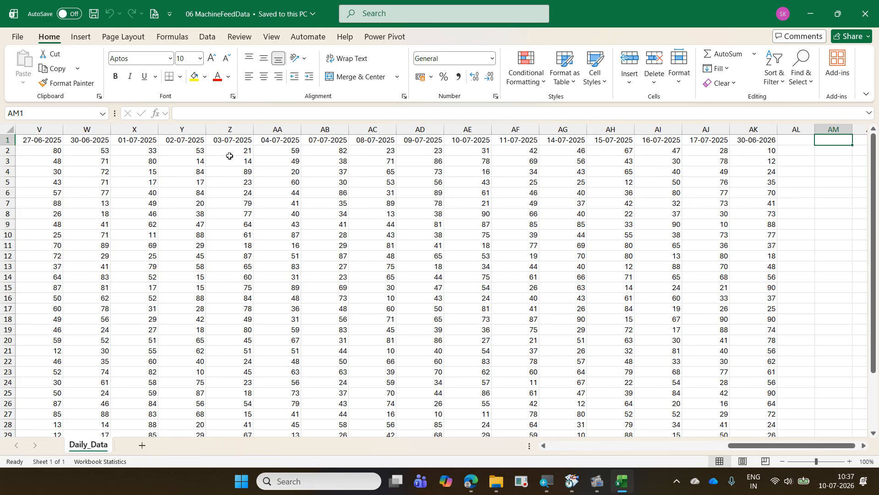
key(ctrl+Left)
key(ctrl+Left)
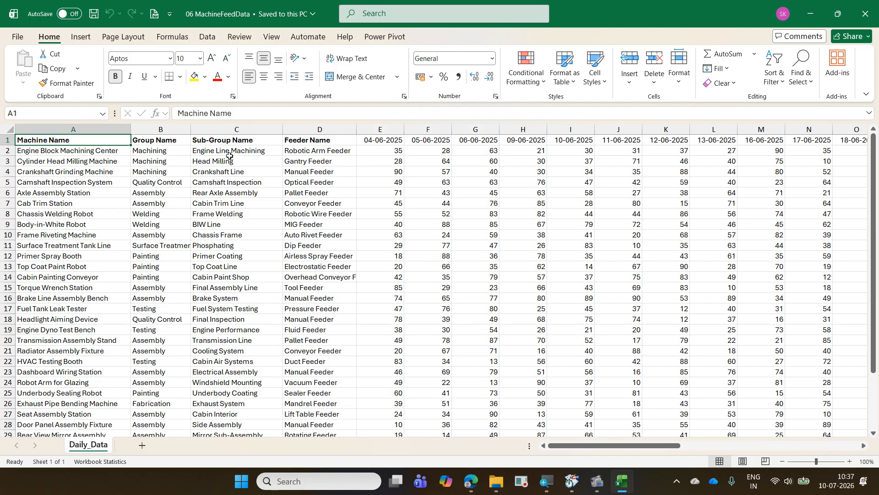
- Outline the 04-06-2025 and 05-06-2025 columns and mark the neighbouring date columns with screen annotations, and clear the drawings
key(Right)
key(Right)
key(Right)
key(Right)
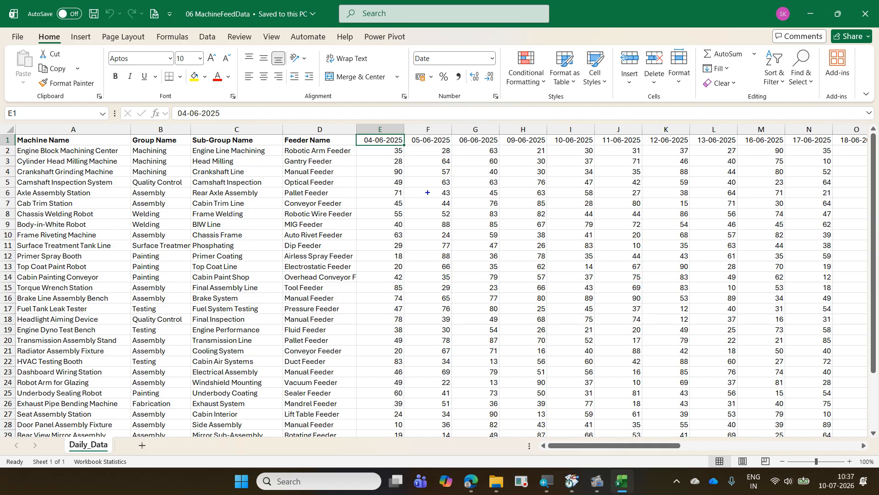
mouse_move(357, 132)
mouse_down()
mouse_move(398, 227)
mouse_move(412, 476)
mouse_move(403, 463)
mouse_up()
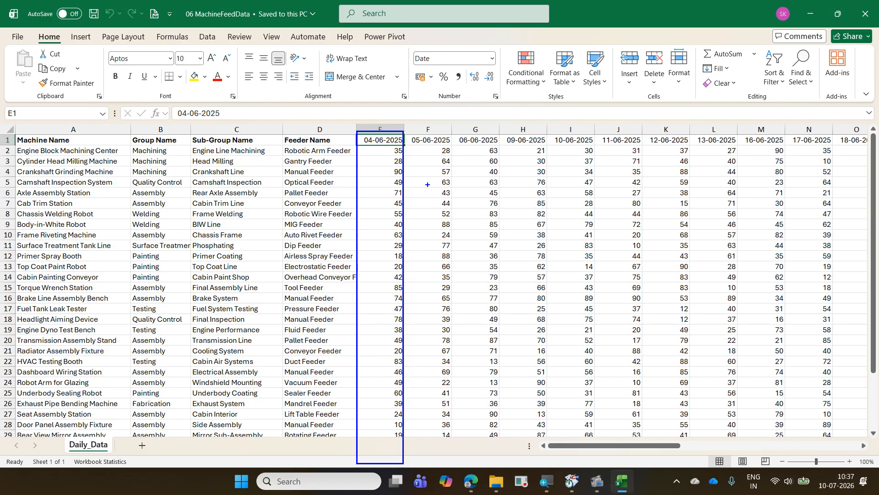
mouse_move(409, 131)
mouse_down()
mouse_move(457, 296)
mouse_move(457, 451)
mouse_up()
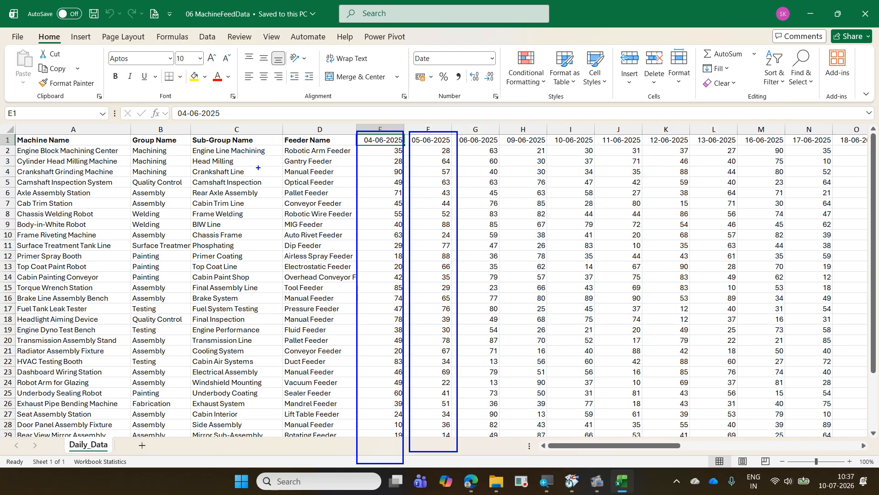
drag(540, 141, 753, 151)
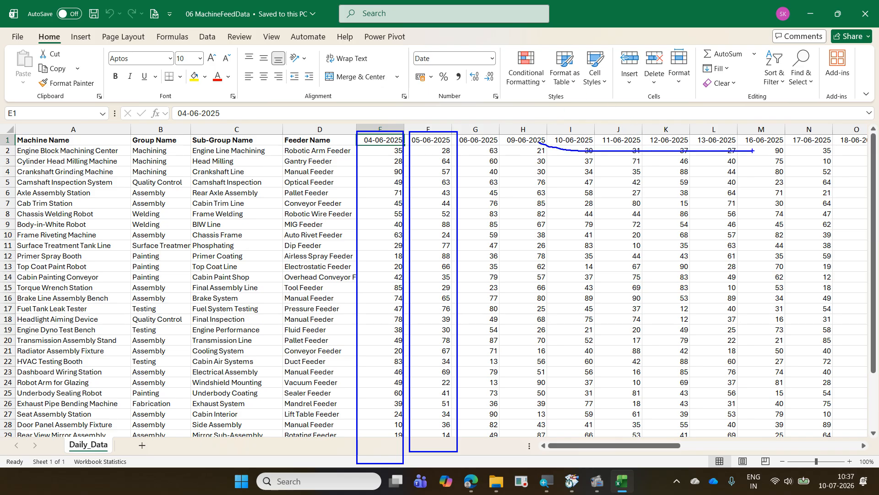
drag(491, 173, 492, 493)
drag(375, 146, 407, 111)
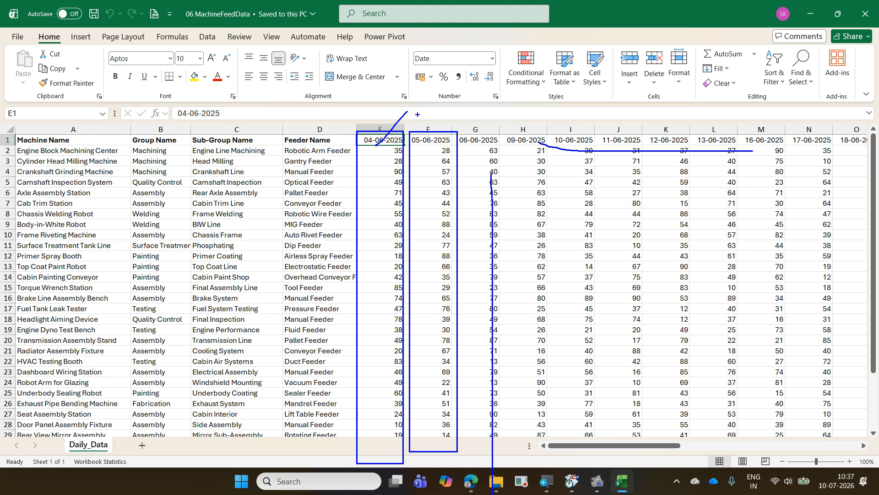
drag(357, 125, 390, 125)
mouse_move(371, 154)
mouse_down()
mouse_move(420, 153)
mouse_move(386, 162)
mouse_up()
key(Escape)
- Check the last date column and the empty columns beyond it in the header row, and return to cell A1
key(ctrl+Right)
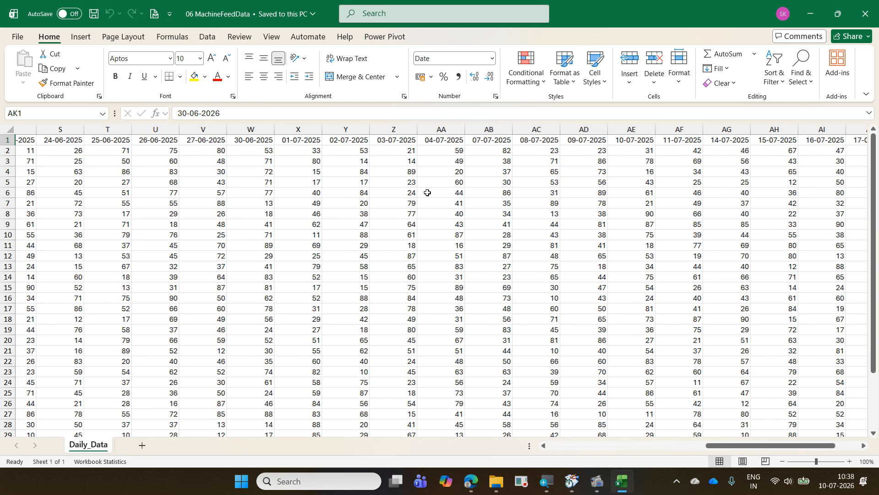
key(Right)
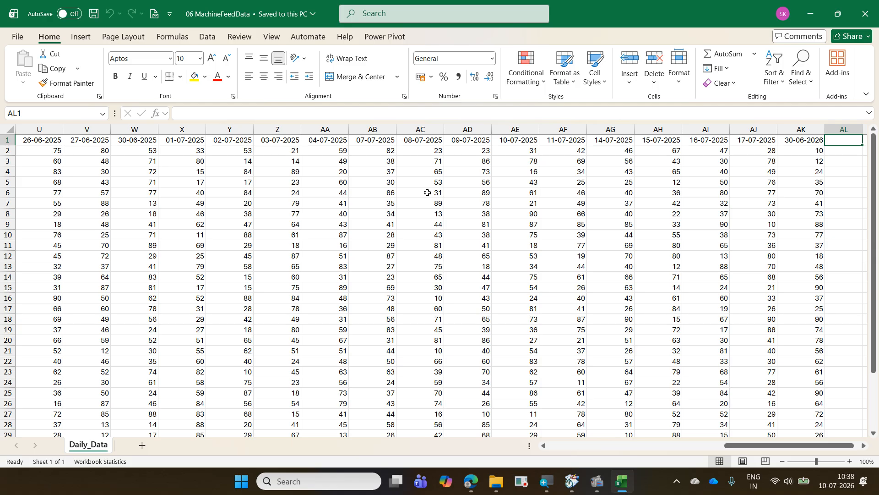
key(Right)
key(Left)
key(Right)
key(Right)
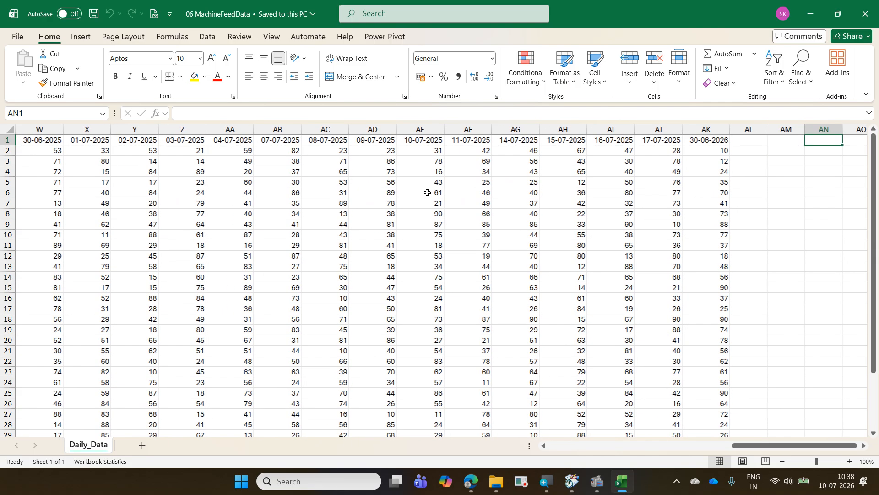
key(Right)
key(Right)
key(Right)
key(Right)
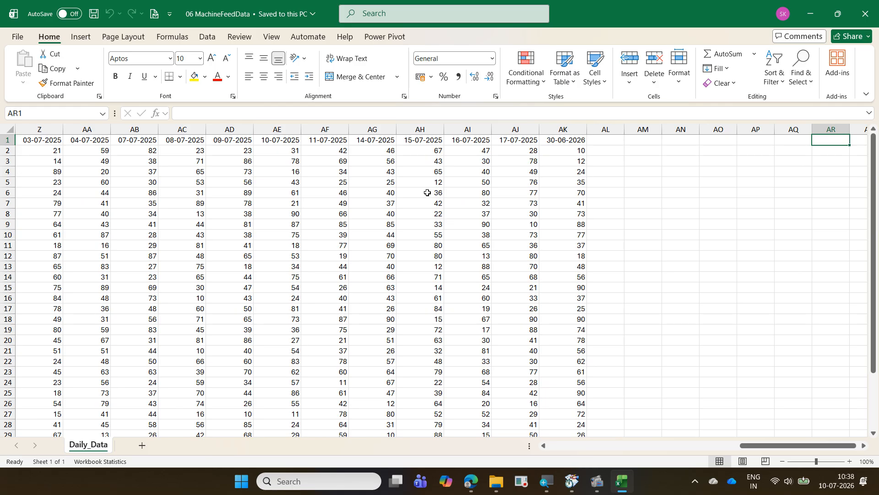
key(ctrl+Left)
key(ctrl+Left)
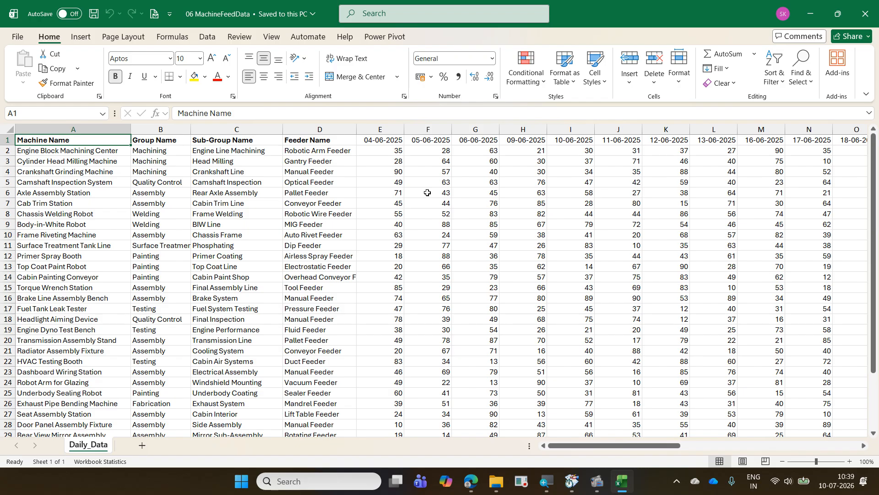
- Close the 06 MachineFeedData workbook and import its Daily_Data sheet into the blank workbook, opening it for transformation in Power Query
key(ctrl+w)
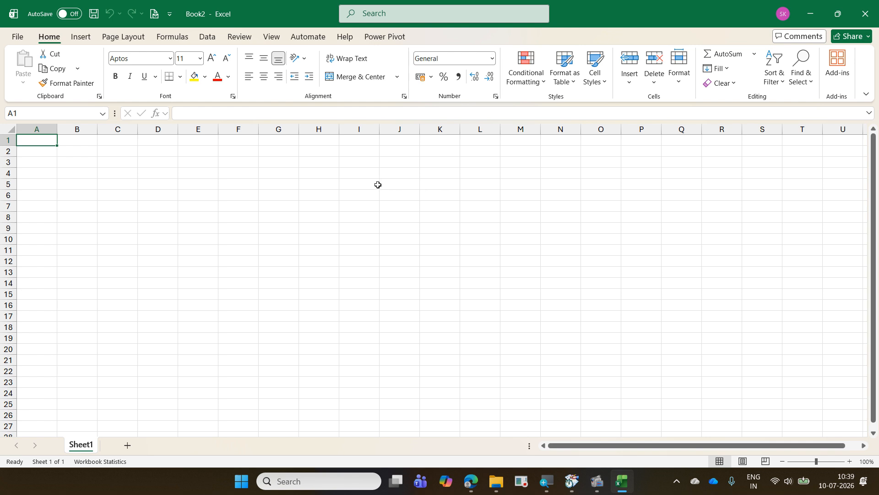
click(213, 42)
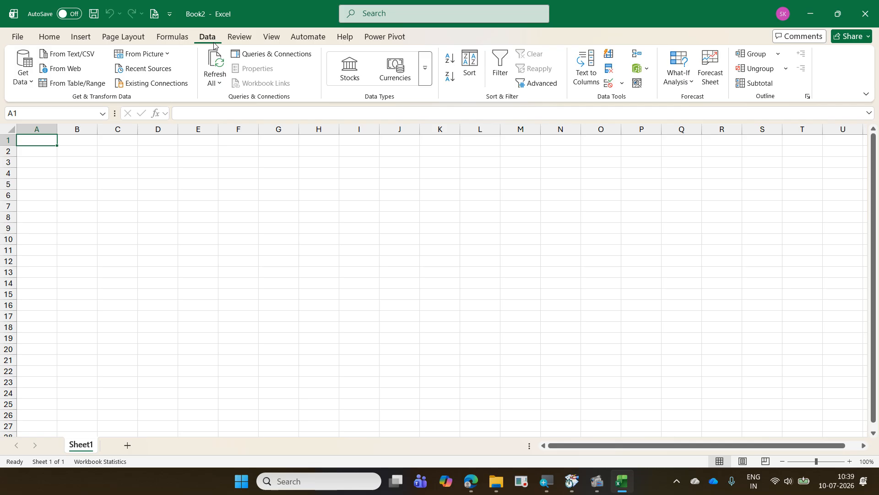
click(32, 82)
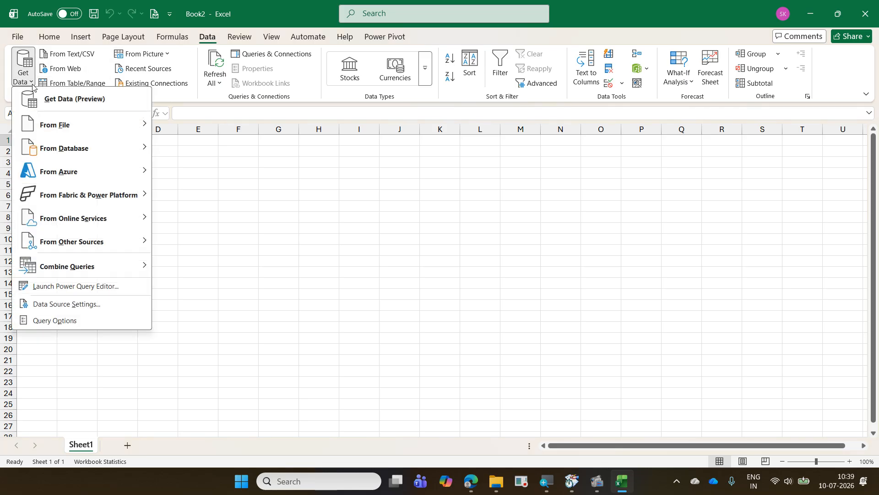
mouse_move(65, 122)
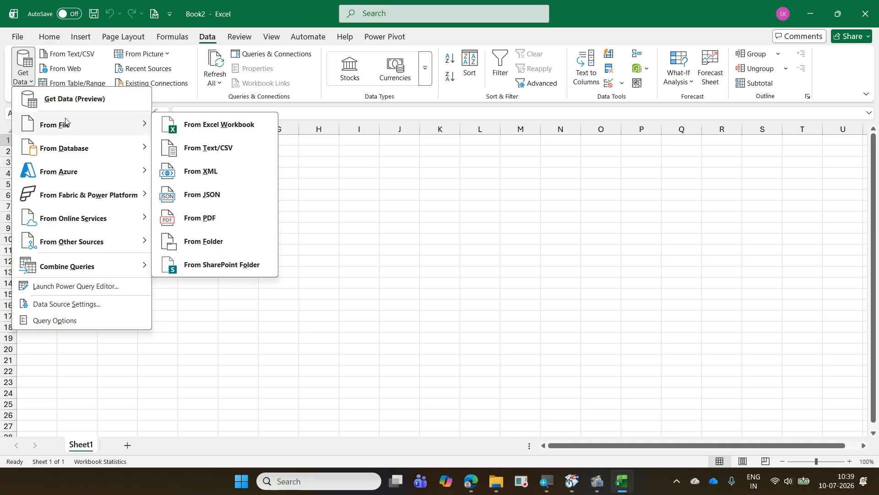
click(202, 133)
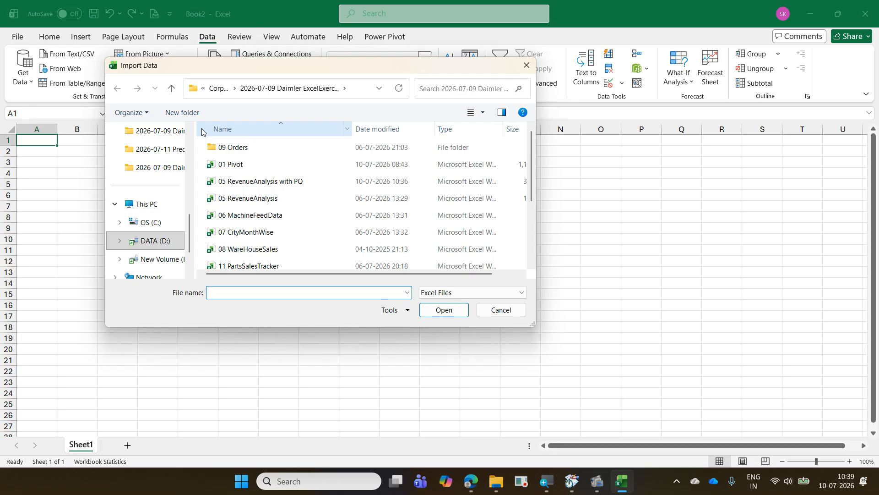
click(257, 218)
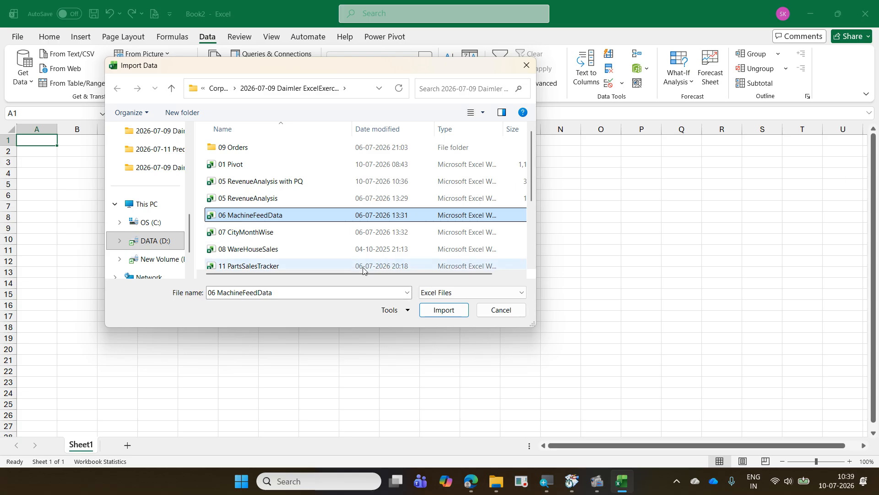
click(456, 312)
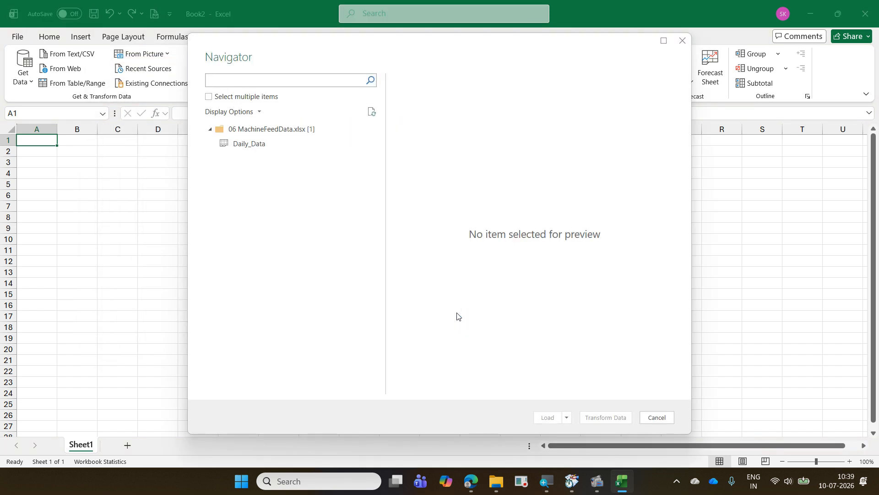
click(269, 145)
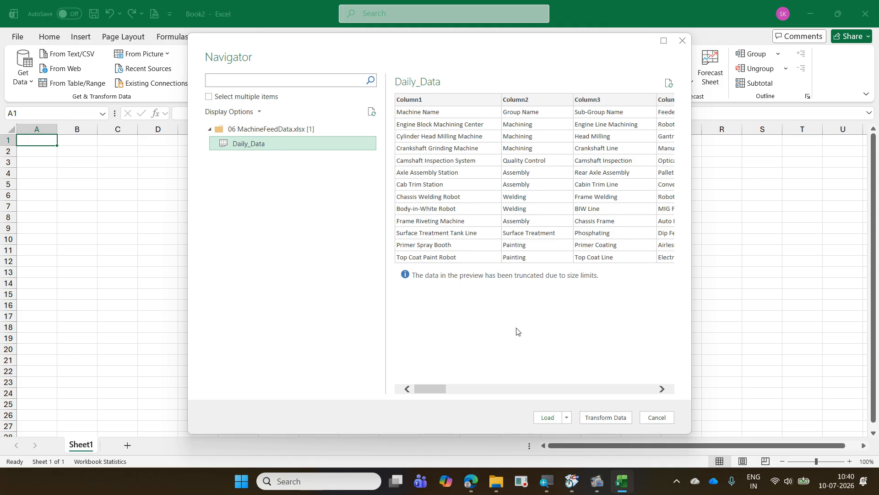
click(605, 417)
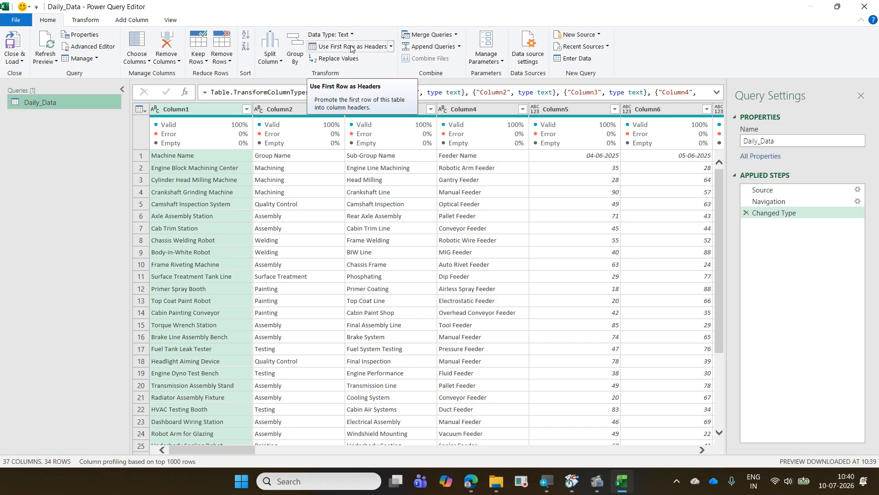
- Promote the first row of the Daily_Data query to column headers
click(141, 109)
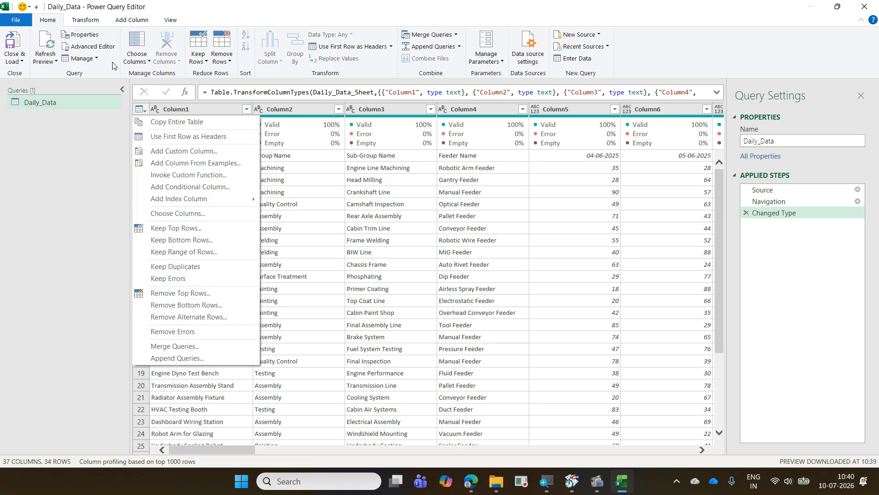
click(344, 48)
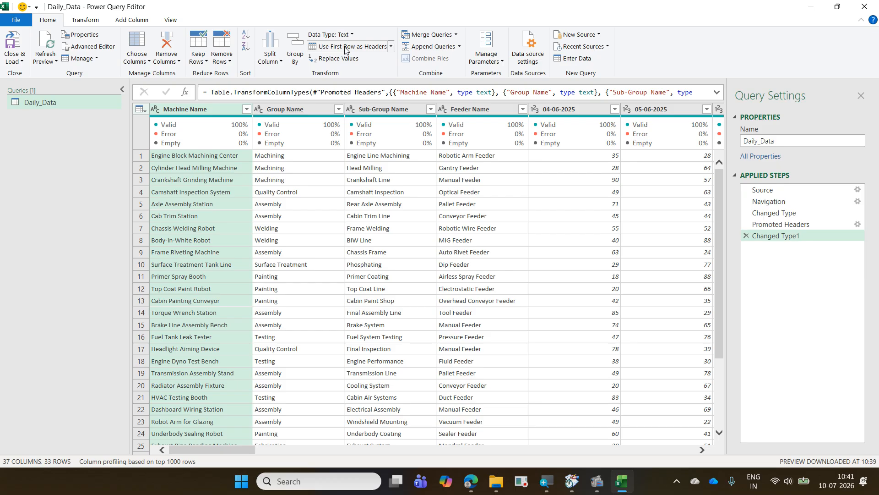
drag(240, 448, 87, 426)
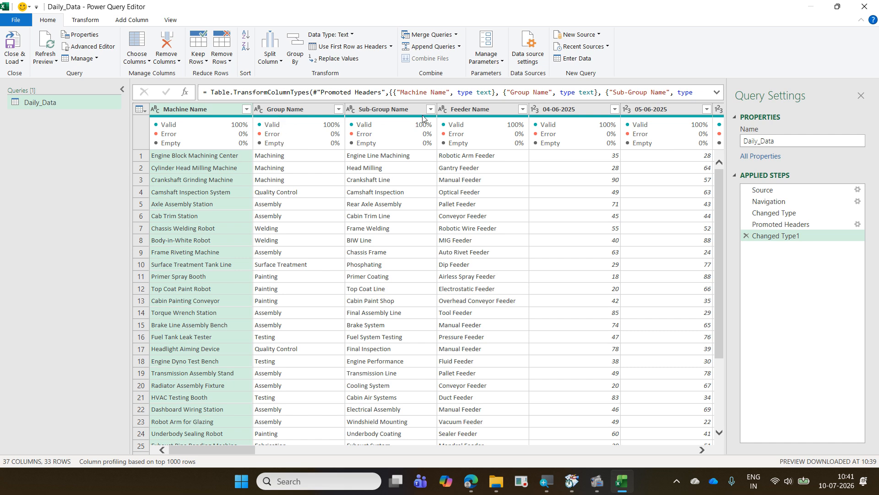
- Select the 04-06-2025 column and try extending the selection across the neighbouring date columns, shrinking it back to 04-06-2025
mouse_move(425, 118)
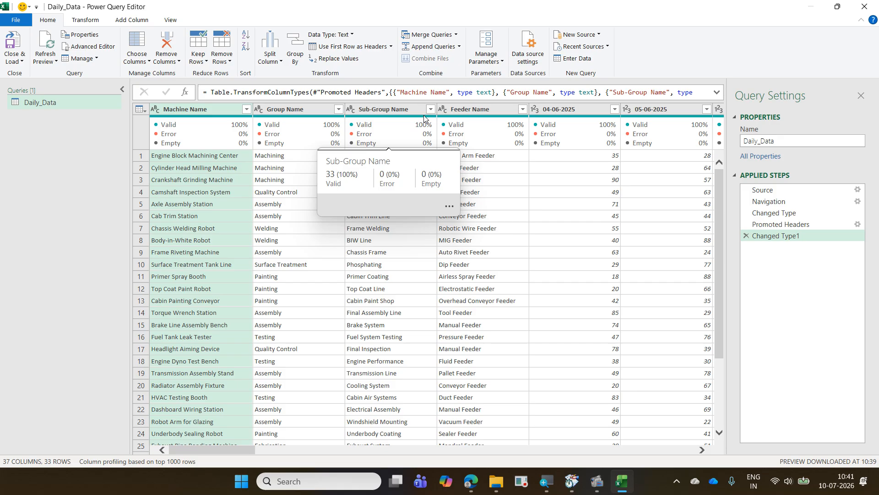
click(560, 110)
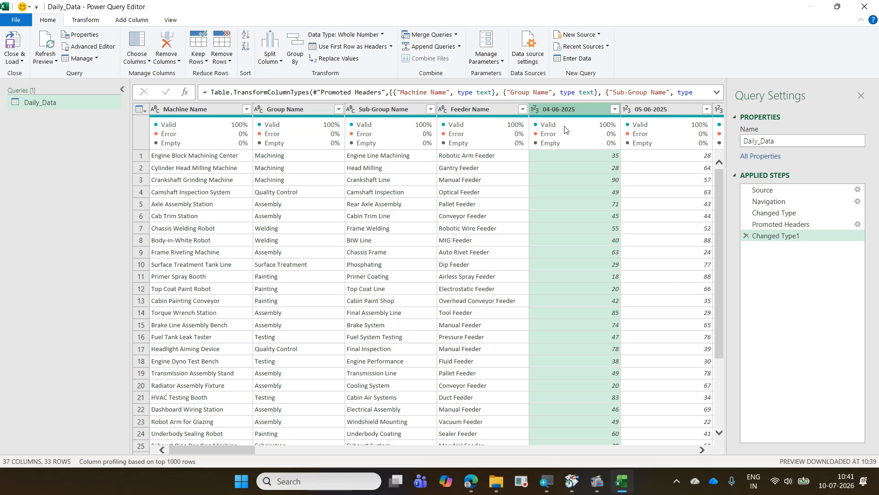
mouse_move(565, 115)
key(shift+Right)
key(shift+Right)
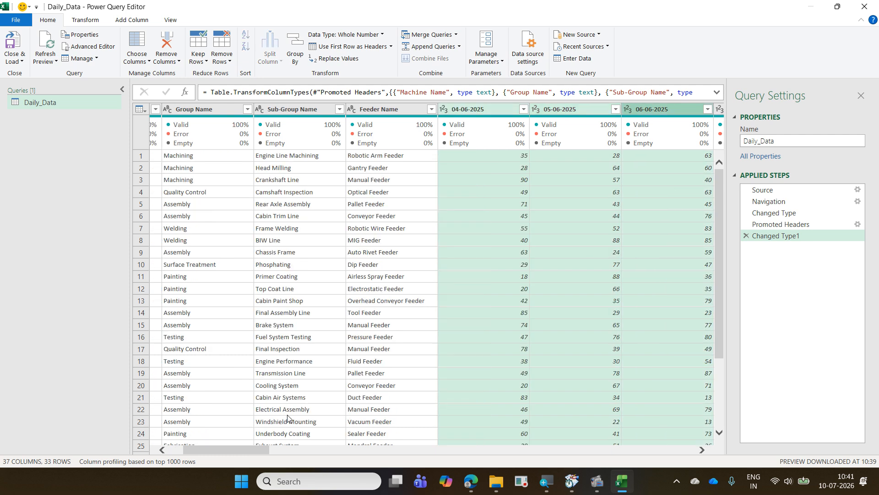
key(shift+Left)
key(shift+Left)
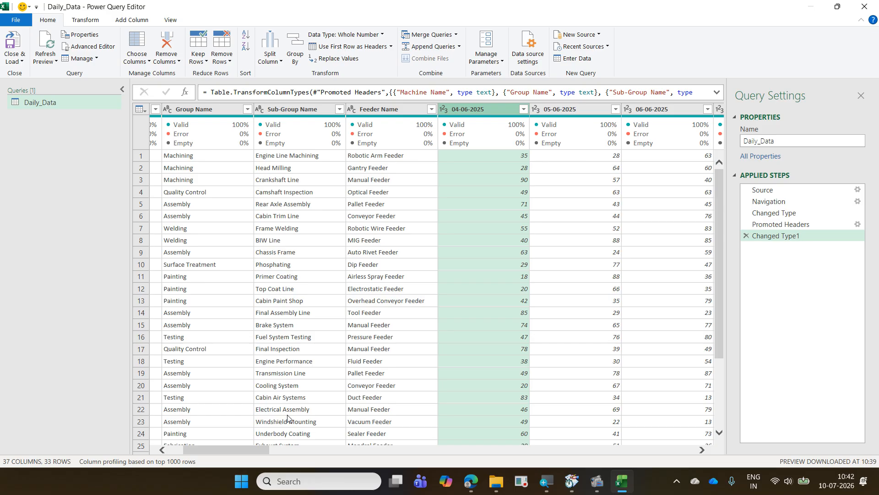
key(shift+Right)
key(shift+Right)
key(shift+Right)
key(shift+Left)
key(shift+Left)
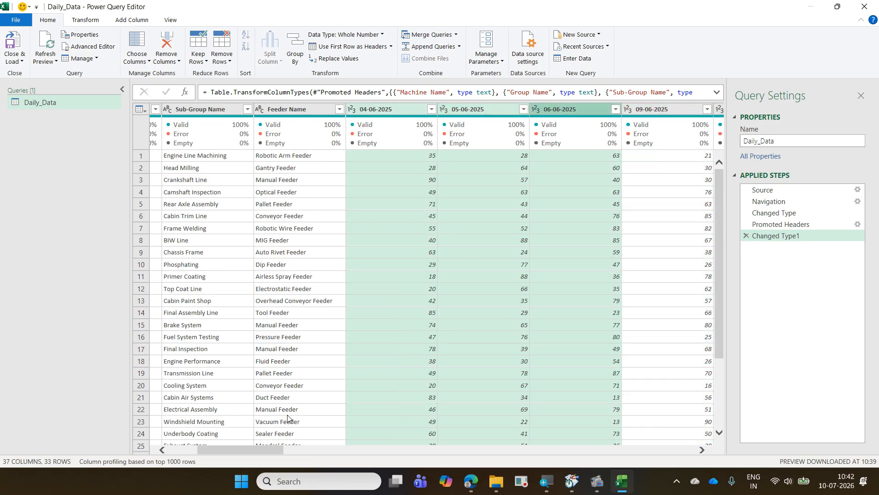
key(shift+Left)
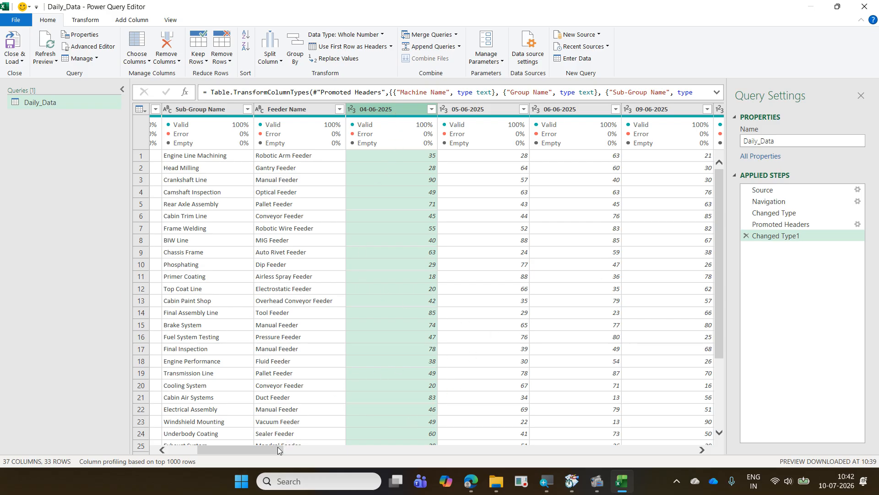
- Select the date columns from 04-06-2025 through 30-06-2026, unpivot them with Unpivot Columns, and look over the resulting rows
drag(278, 450, 695, 450)
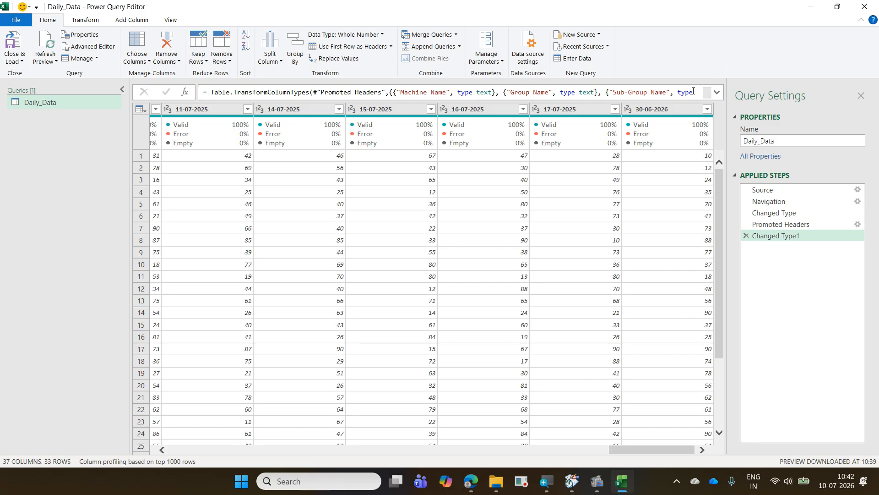
shift+click(674, 111)
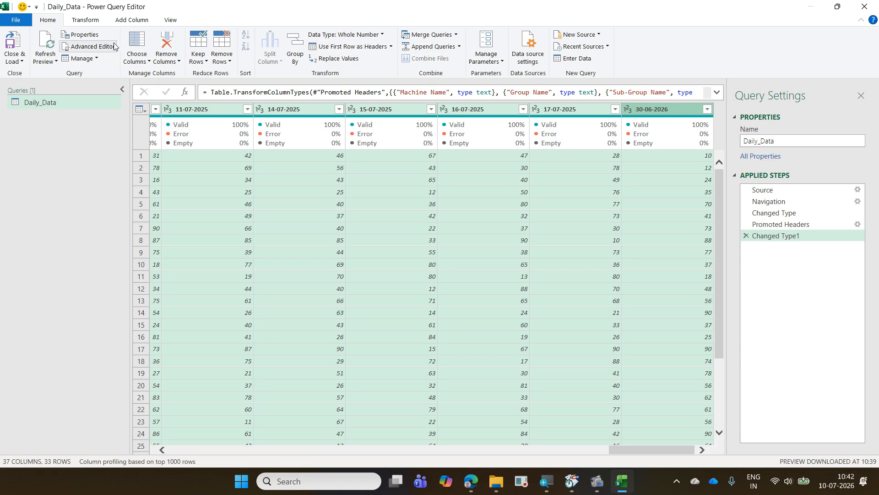
click(92, 24)
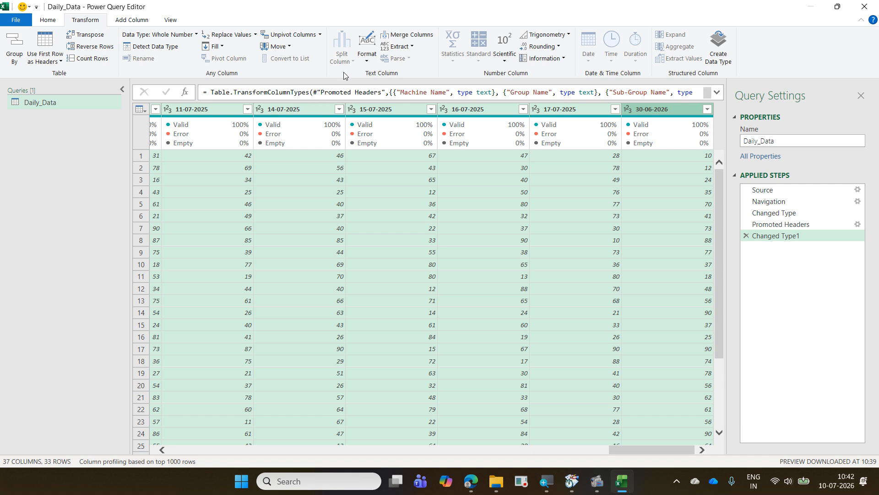
click(320, 35)
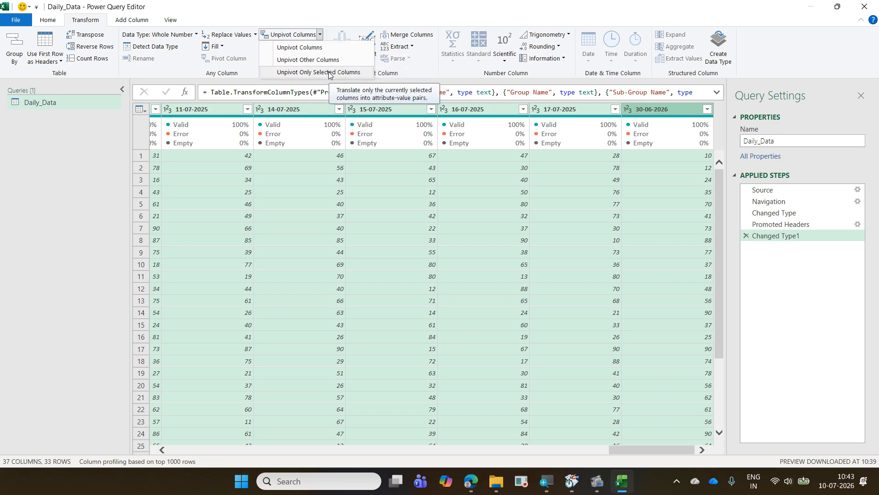
click(329, 48)
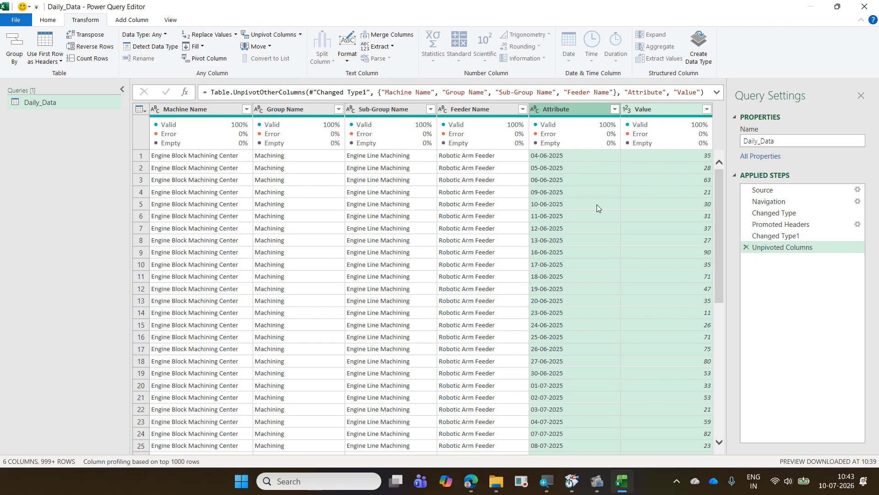
scroll(597, 204, down, 8)
scroll(598, 204, down, 20)
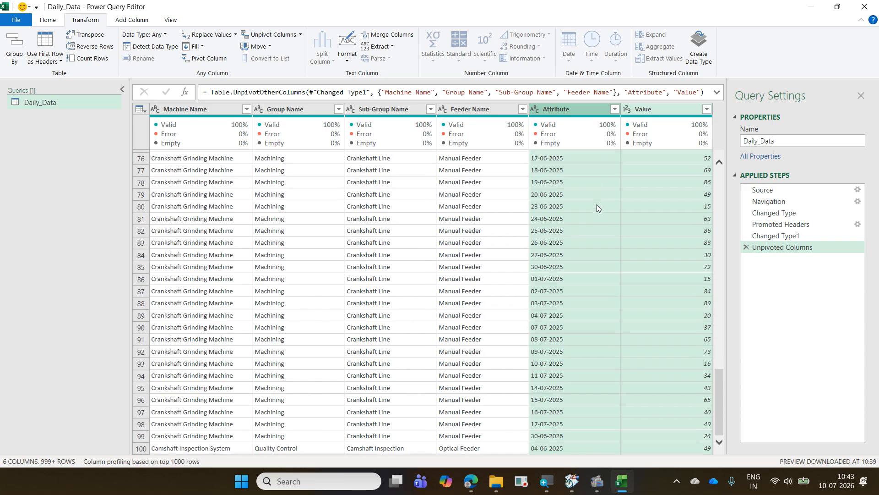
scroll(597, 204, down, 8)
scroll(597, 204, up, 15)
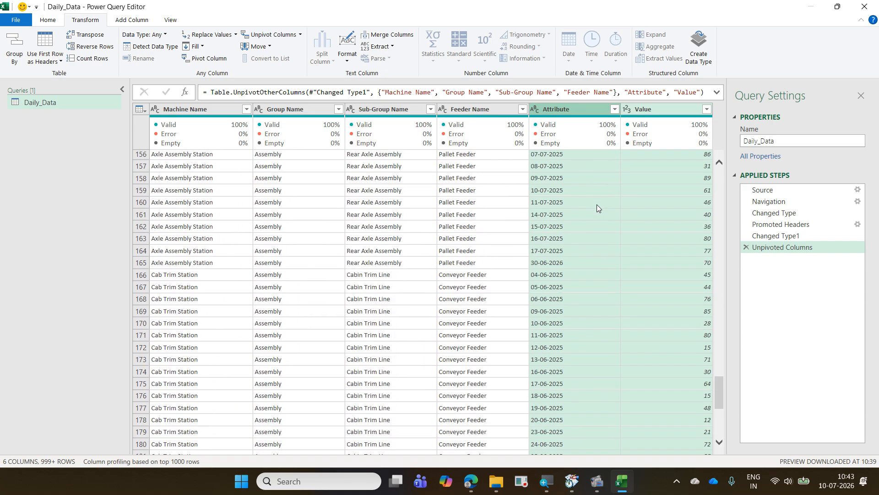
scroll(597, 204, up, 20)
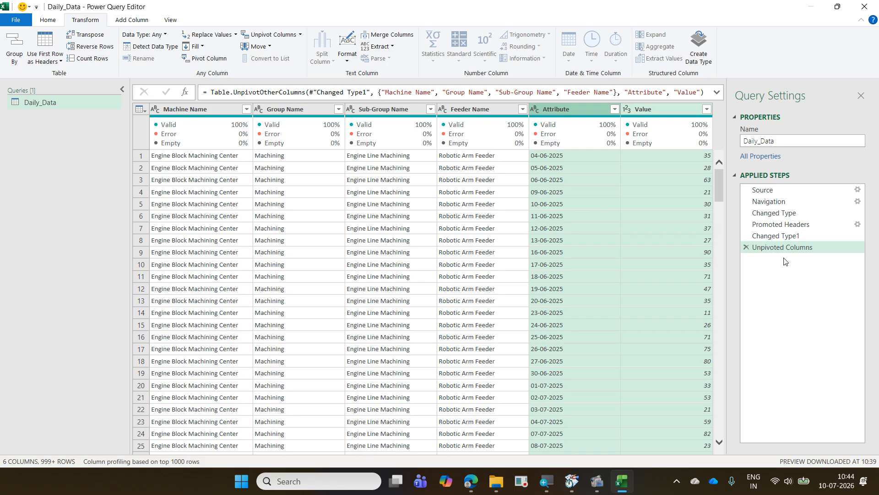
- Remove the Unpivoted Columns step and, with Machine Name through Feeder Name selected, apply Unpivot Other Columns
click(746, 247)
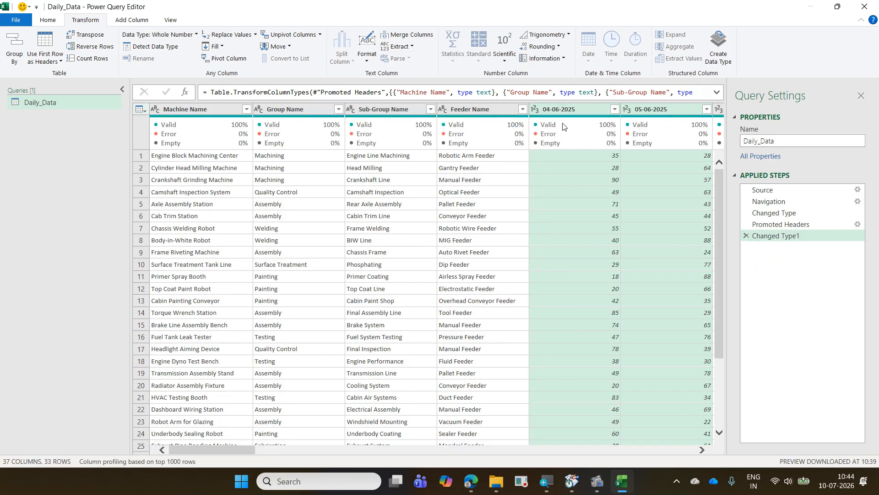
mouse_move(623, 125)
click(205, 109)
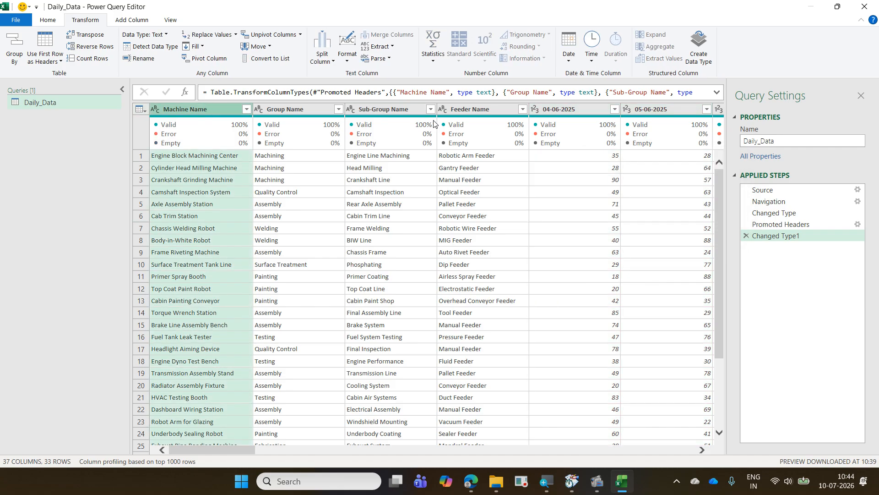
shift+click(470, 109)
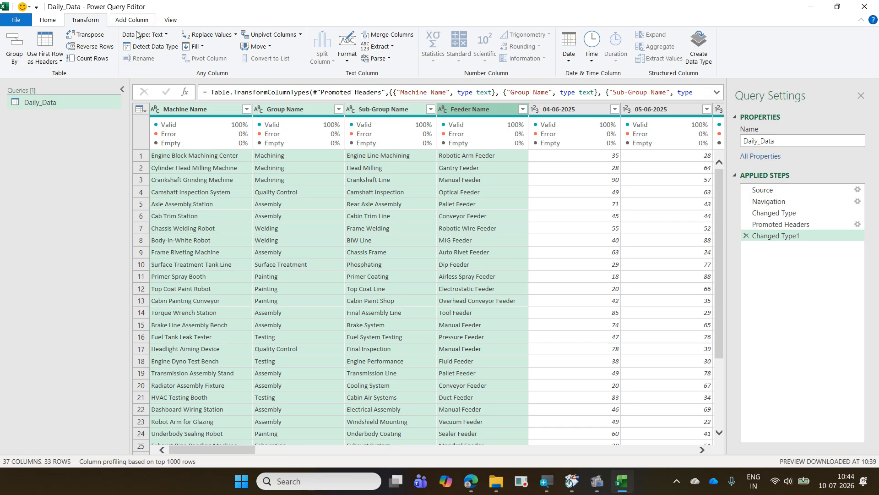
click(300, 35)
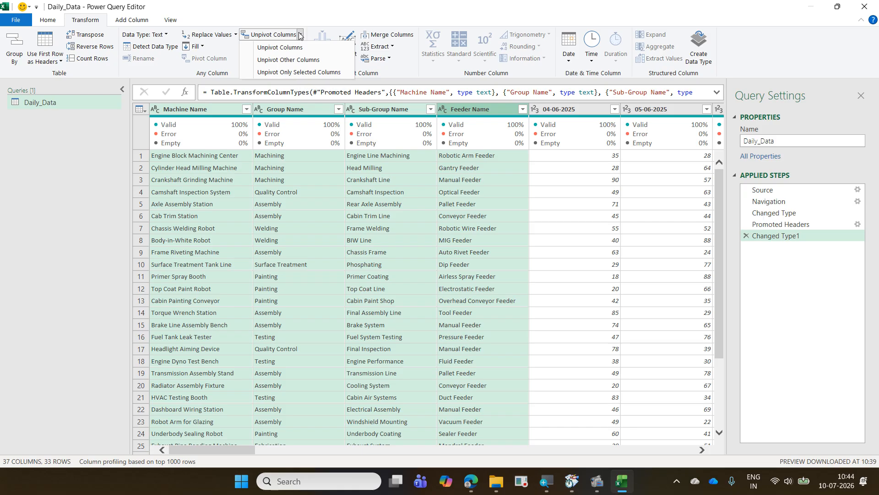
click(313, 60)
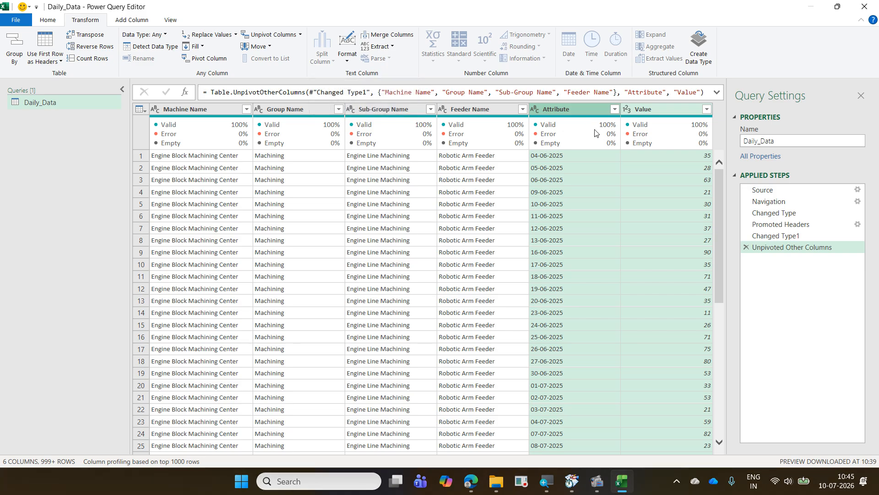
- Rename the Attribute column to Feeder Date and detect its data type
double_click(573, 110)
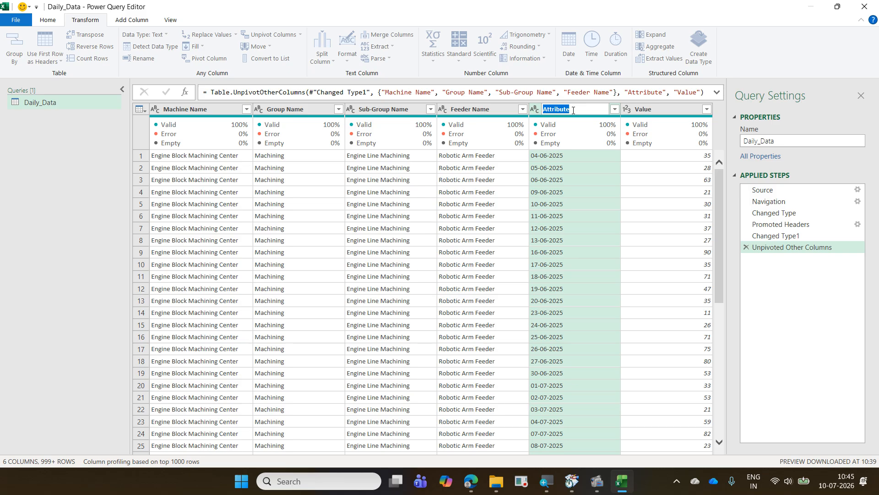
text(Feeder Date)
key(Return)
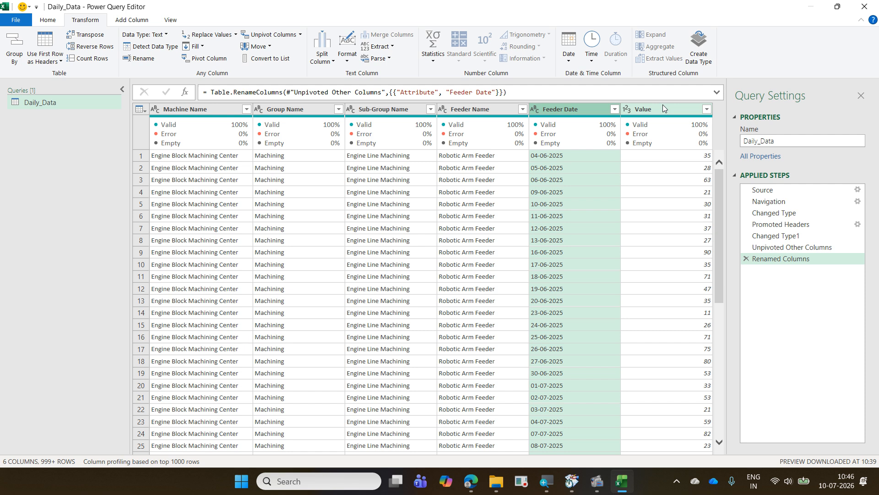
click(151, 47)
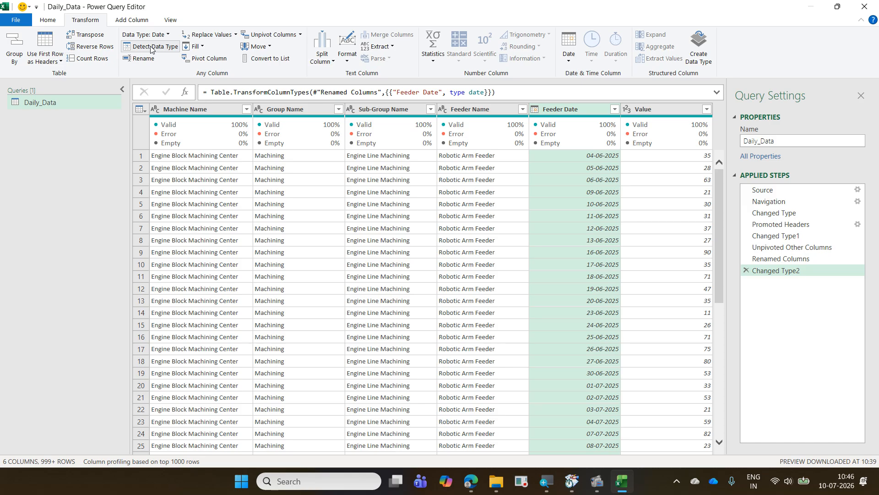
- Load the Daily_Data query as a connection only and add its data to the Data Model
click(53, 24)
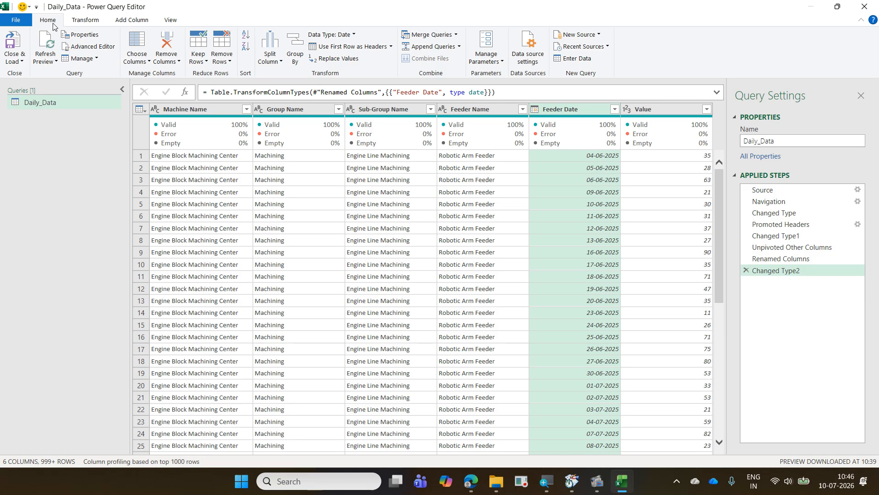
click(20, 61)
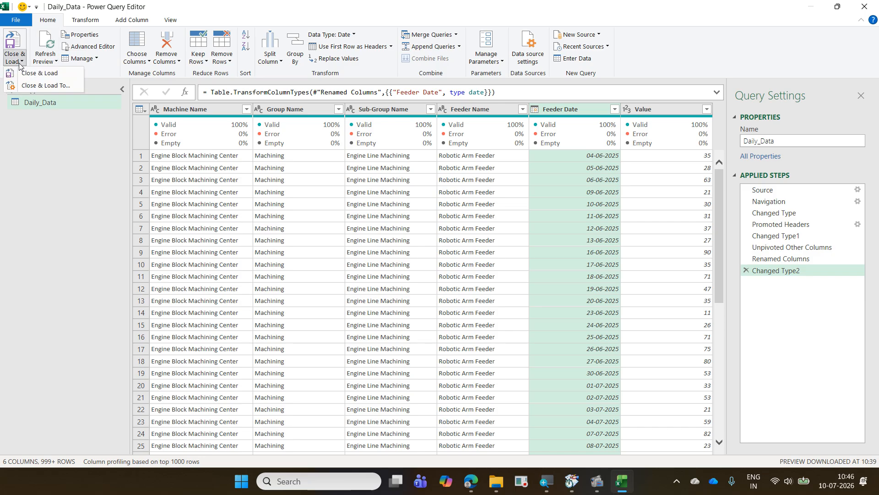
click(39, 86)
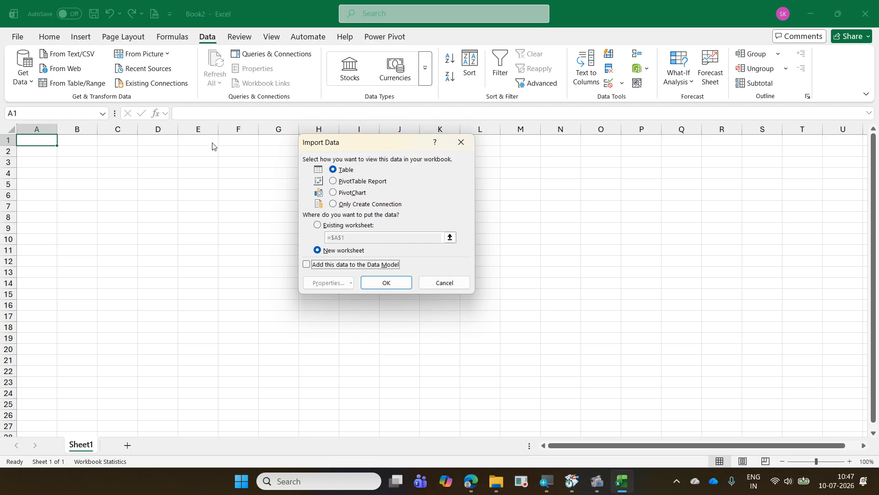
click(375, 207)
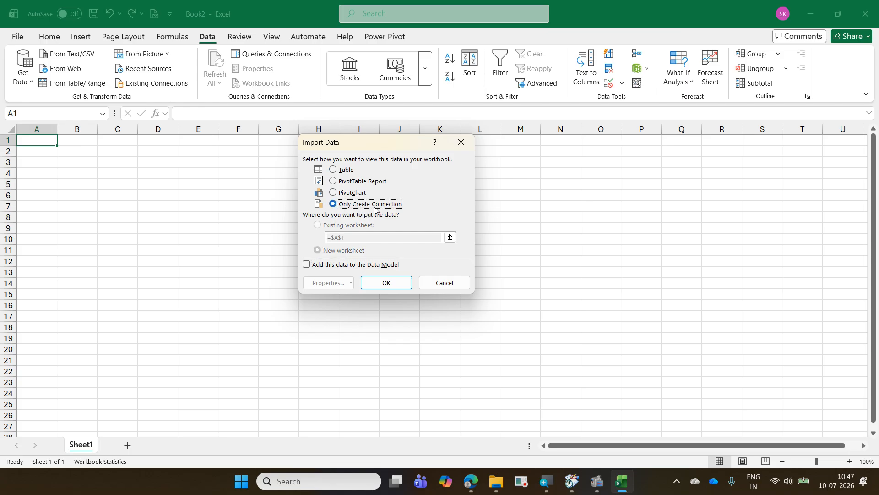
click(386, 270)
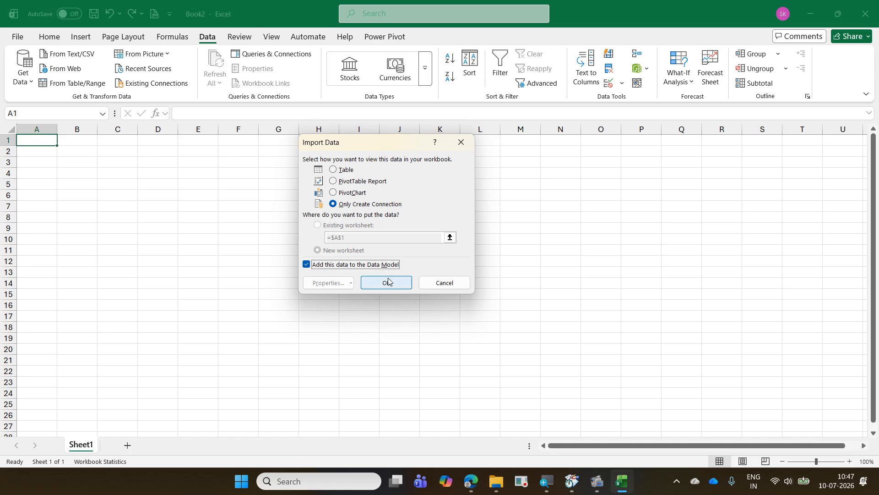
click(388, 283)
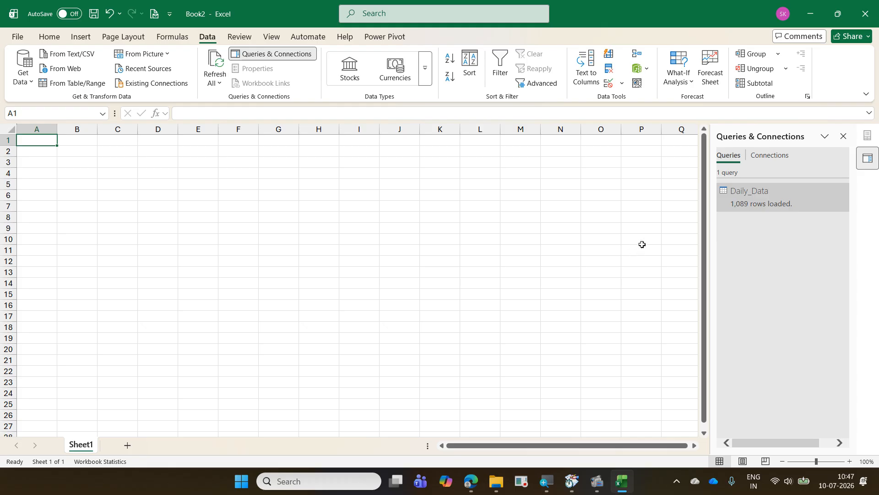
mouse_move(765, 204)
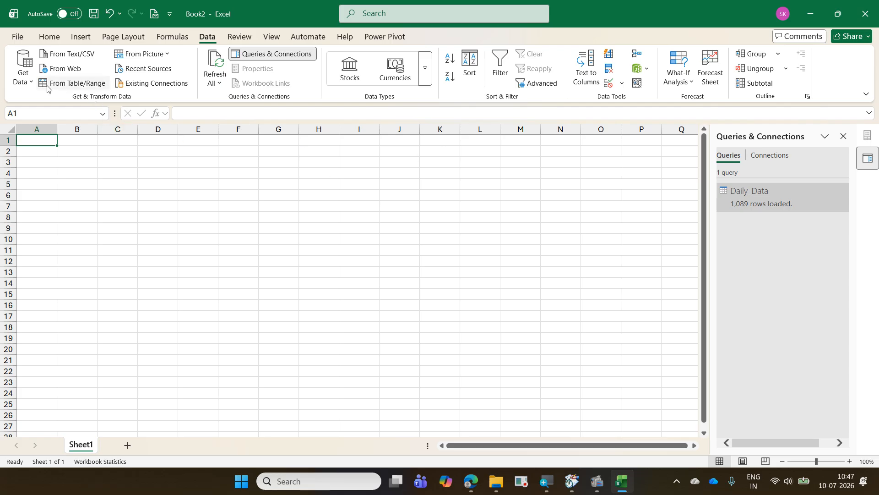
click(20, 82)
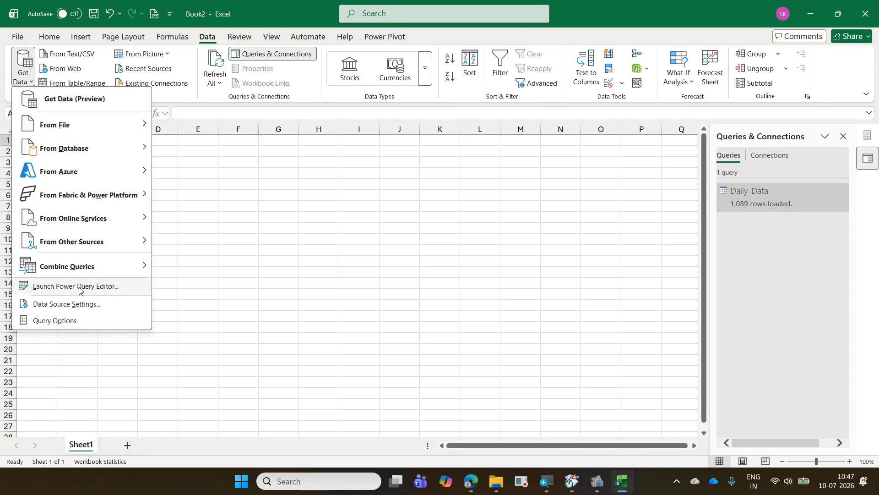
click(434, 232)
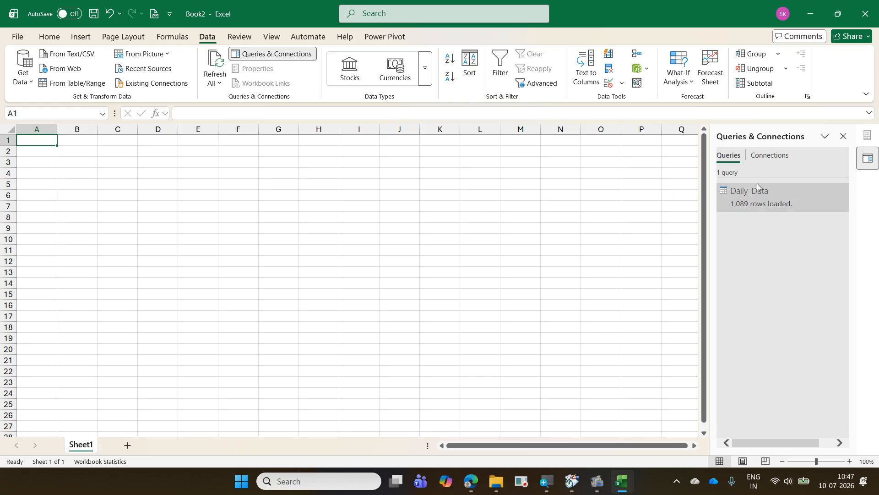
- Close the Queries & Connections pane and insert a PivotTable from the Data Model at cell B5 of Sheet1
click(844, 137)
click(89, 183)
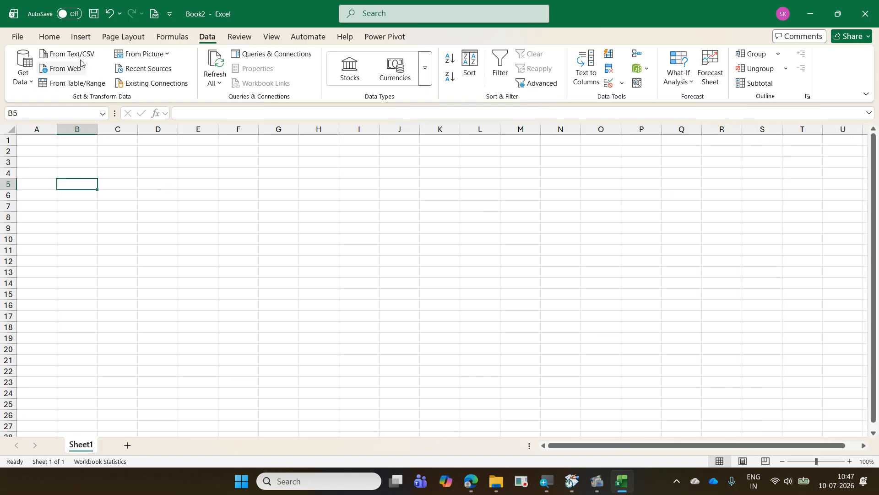
click(83, 36)
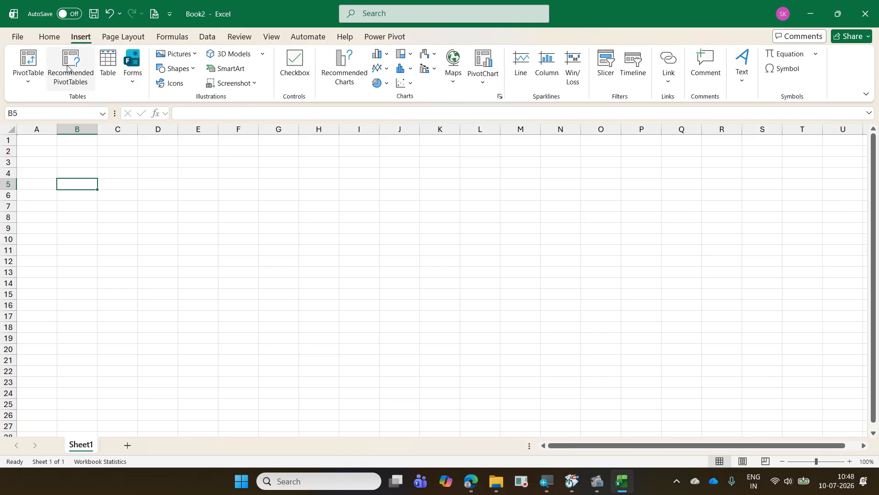
click(35, 88)
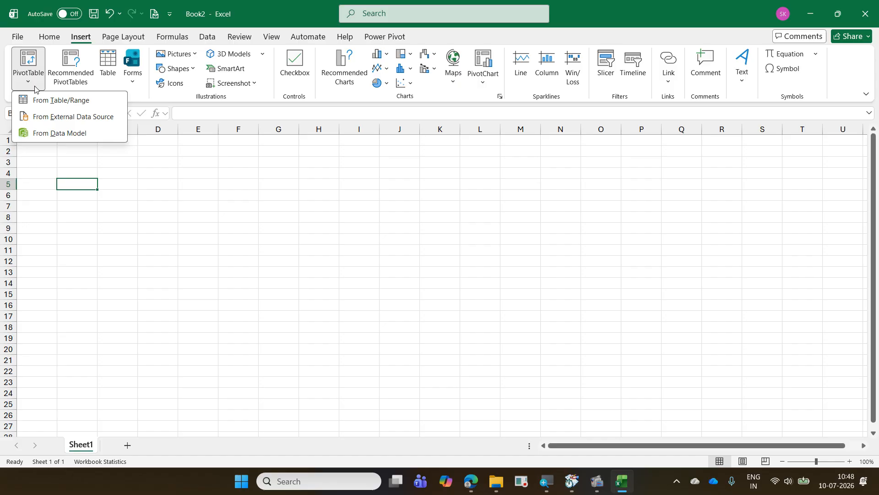
click(60, 130)
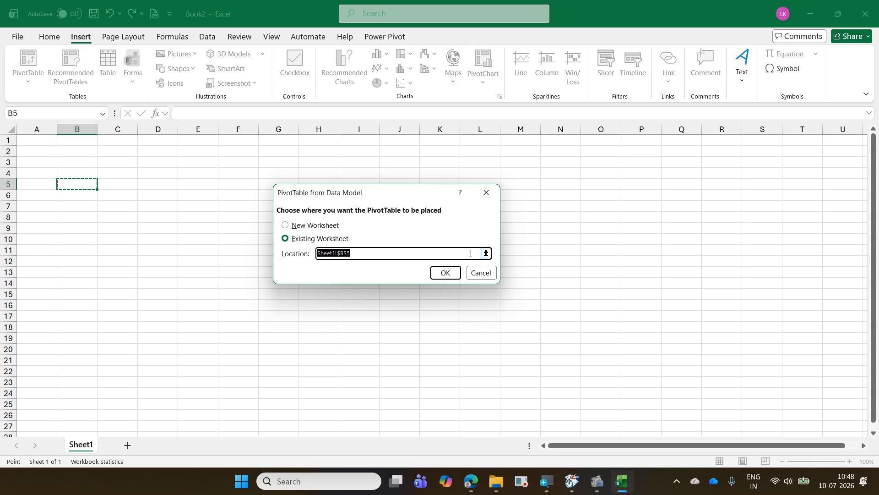
click(454, 270)
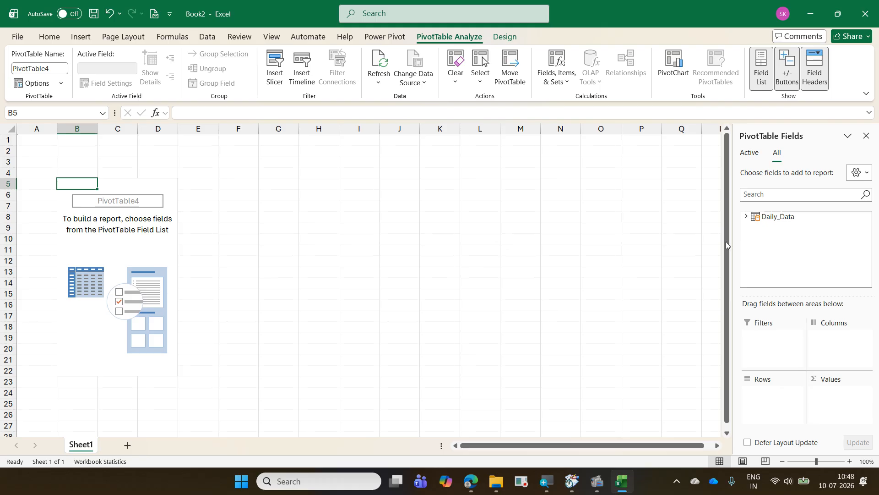
- Build the PivotTable from Daily_Data with Machine Name as rows and the sum of Value as values
click(746, 217)
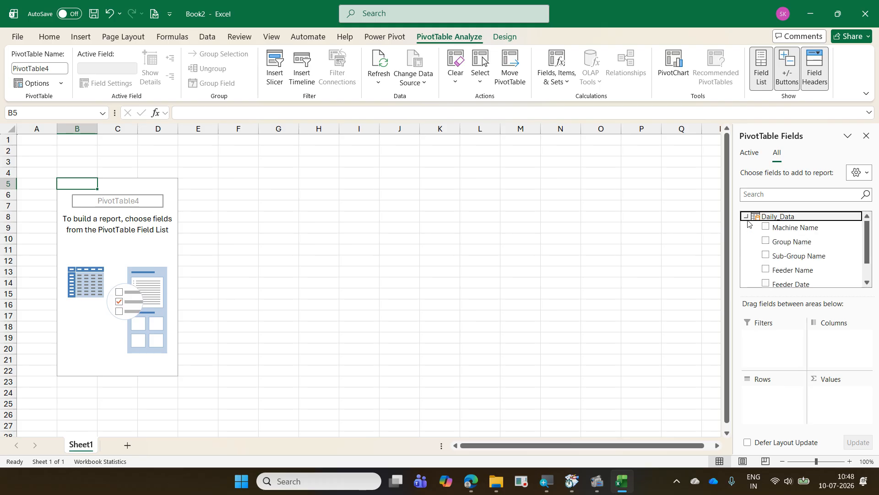
scroll(836, 266, down, 1)
scroll(836, 266, up, 1)
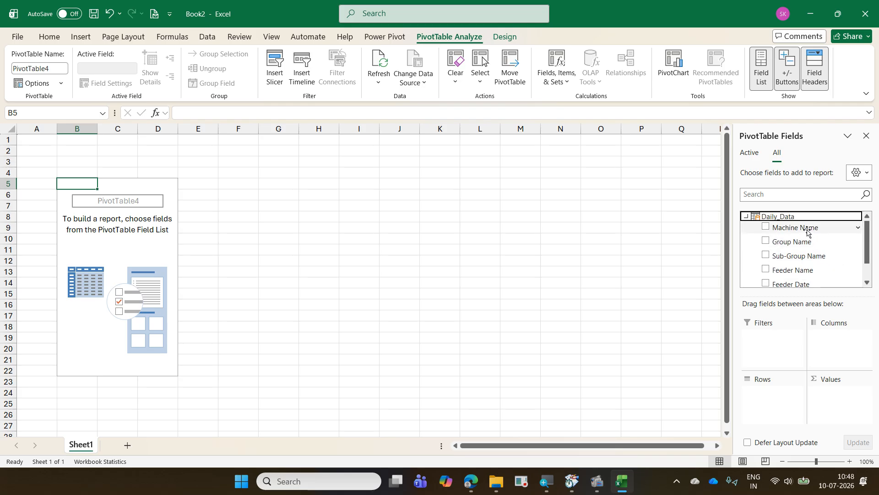
drag(807, 227, 749, 401)
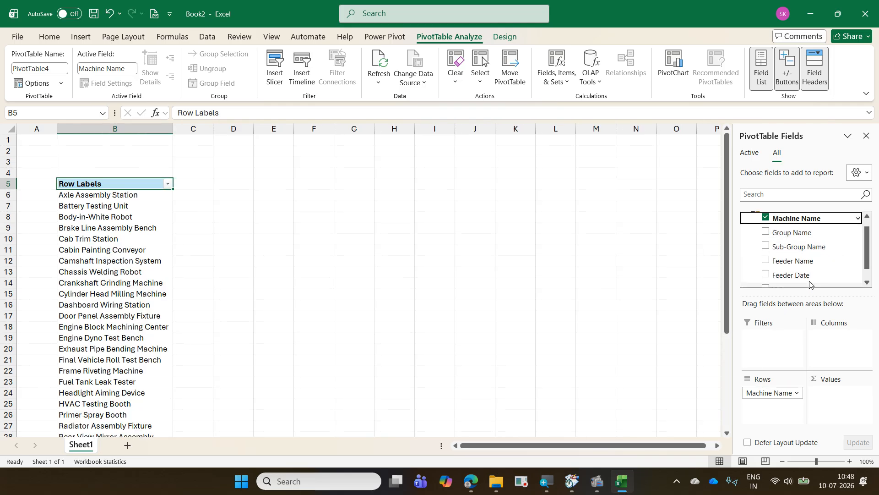
scroll(801, 268, down, 1)
drag(792, 275, 832, 405)
- Filter the PivotTable's machine names to the top 10 items by Sum of Value
scroll(124, 216, down, 7)
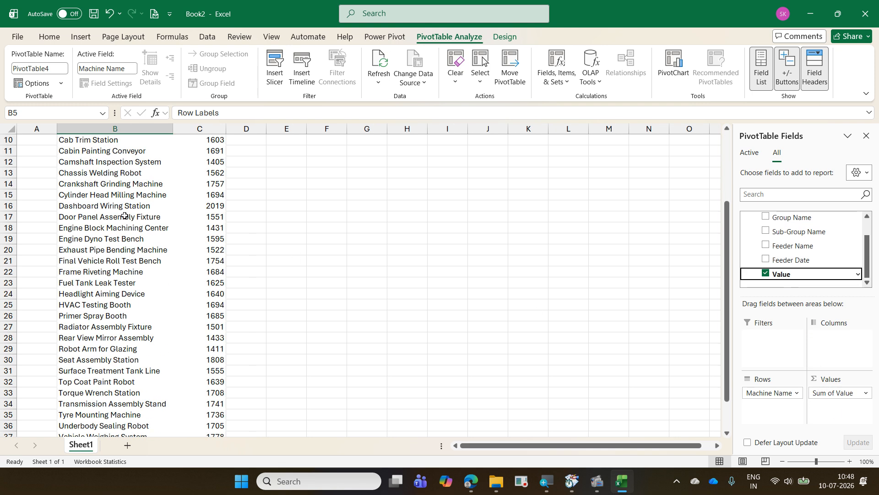
scroll(125, 216, up, 7)
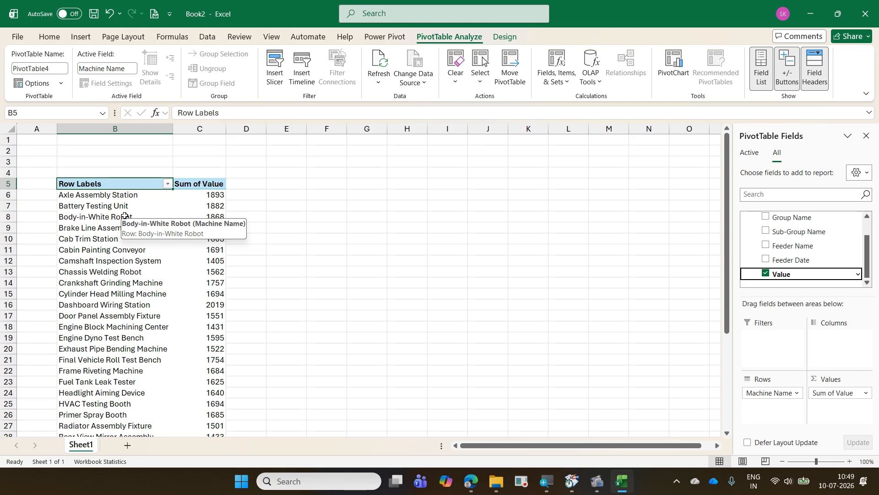
scroll(124, 215, down, 3)
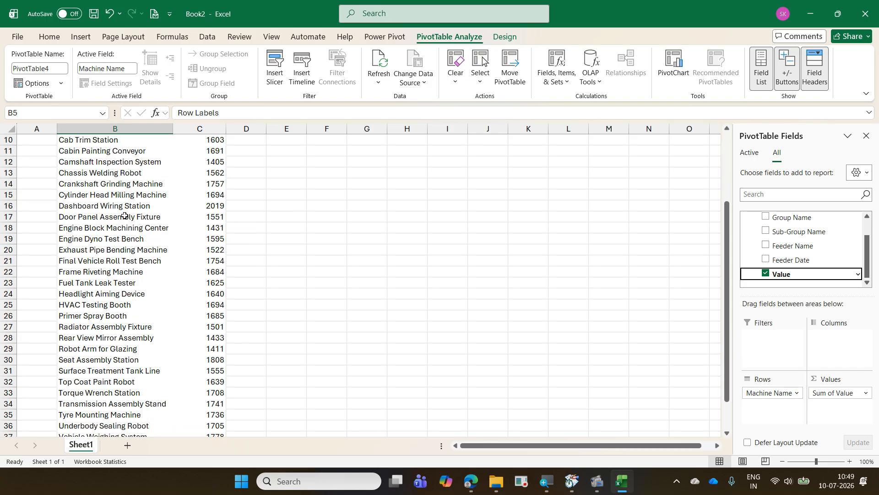
scroll(124, 215, up, 3)
scroll(124, 215, down, 4)
scroll(125, 216, up, 4)
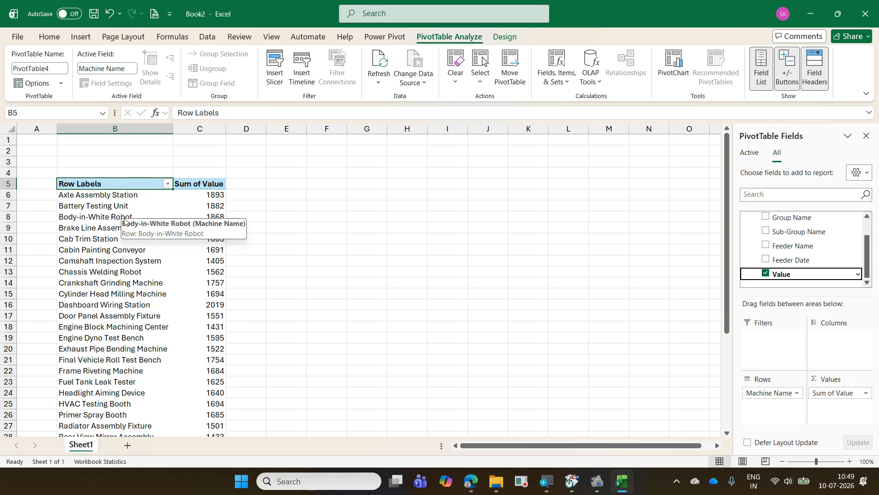
right_click(119, 232)
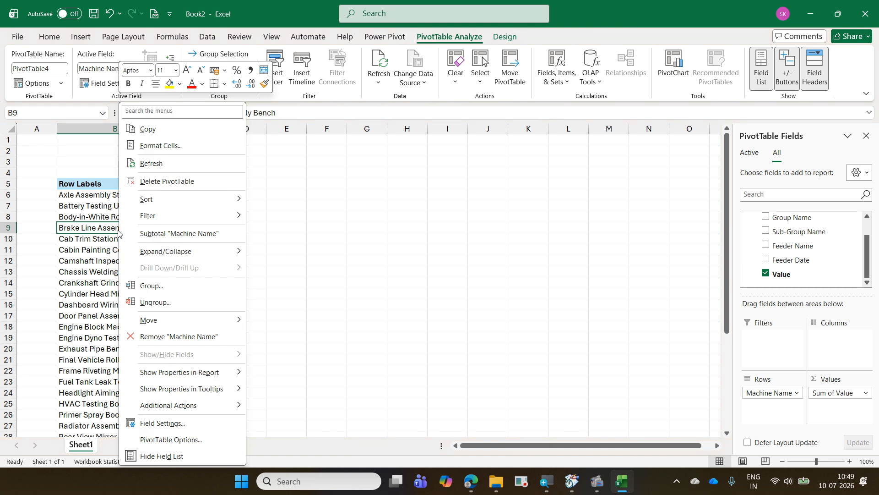
mouse_move(187, 216)
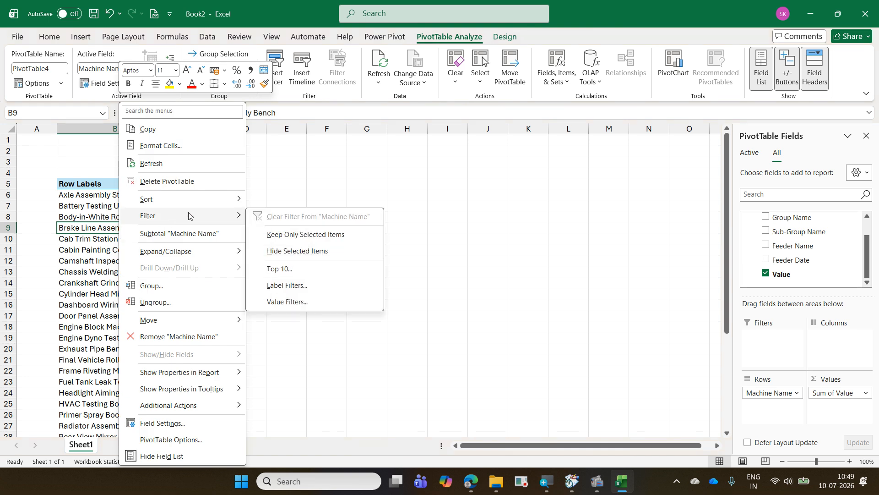
click(315, 269)
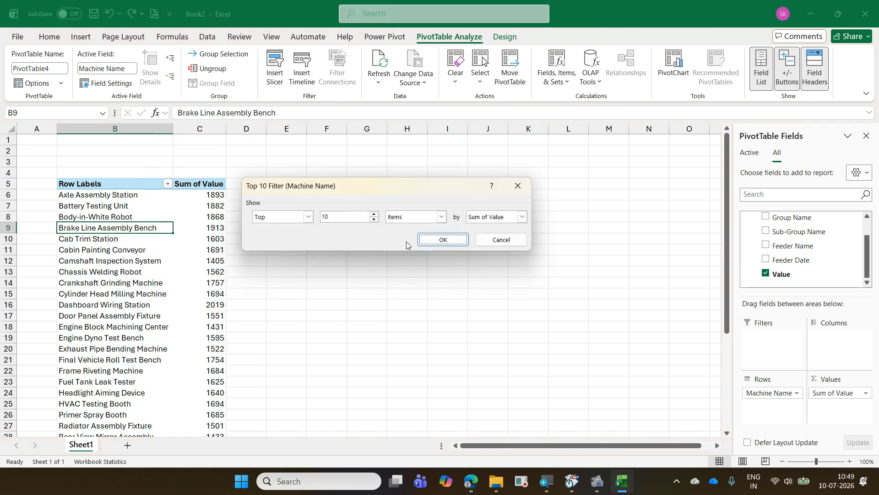
click(431, 240)
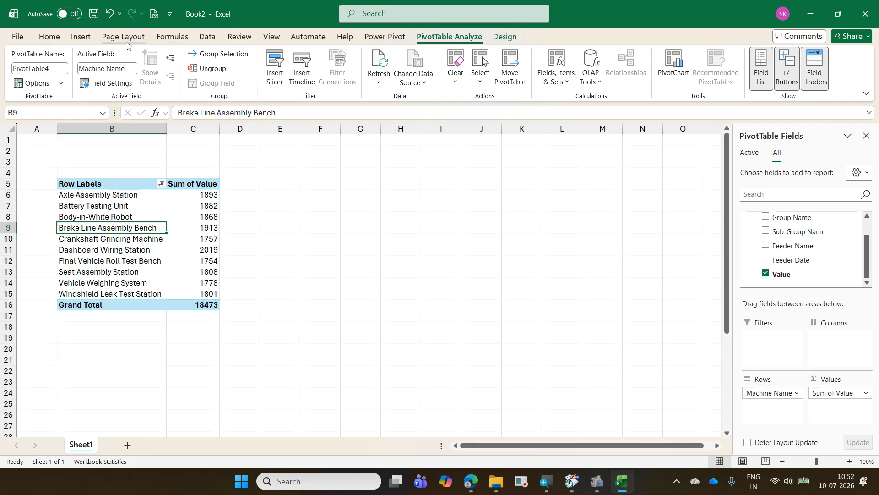
- Save the workbook as "06 MachineFeedData with PQ" in the 2026-07-09 Daimler ExcelExercise folder and close it
click(17, 37)
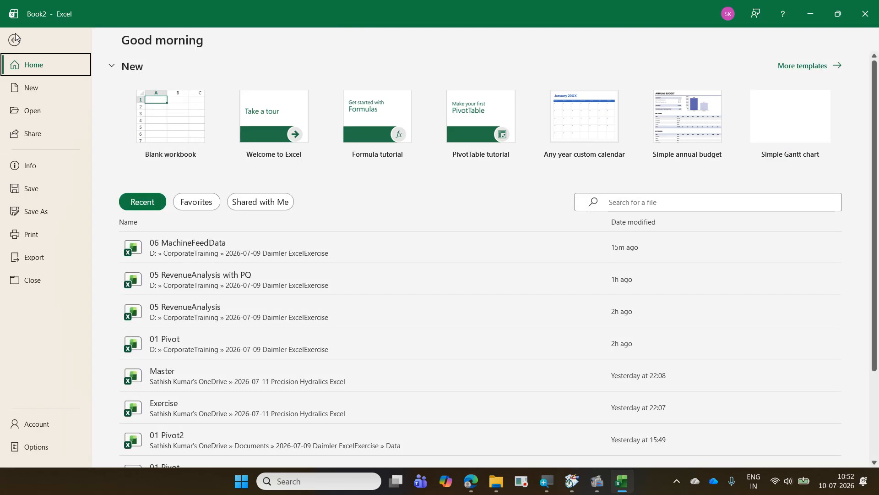
click(69, 212)
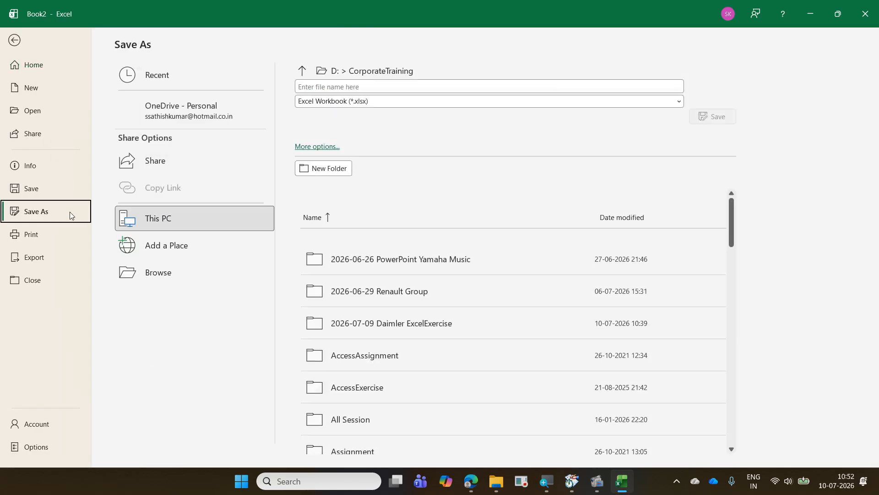
click(179, 282)
click(181, 133)
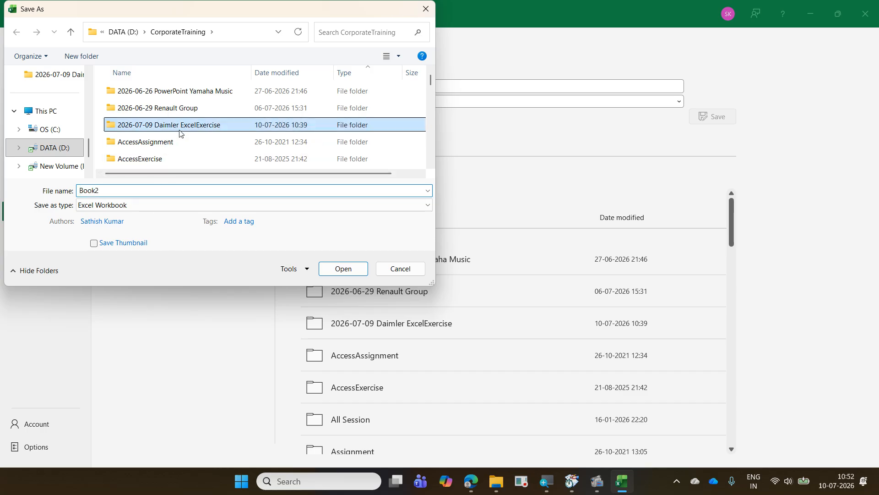
double_click(181, 132)
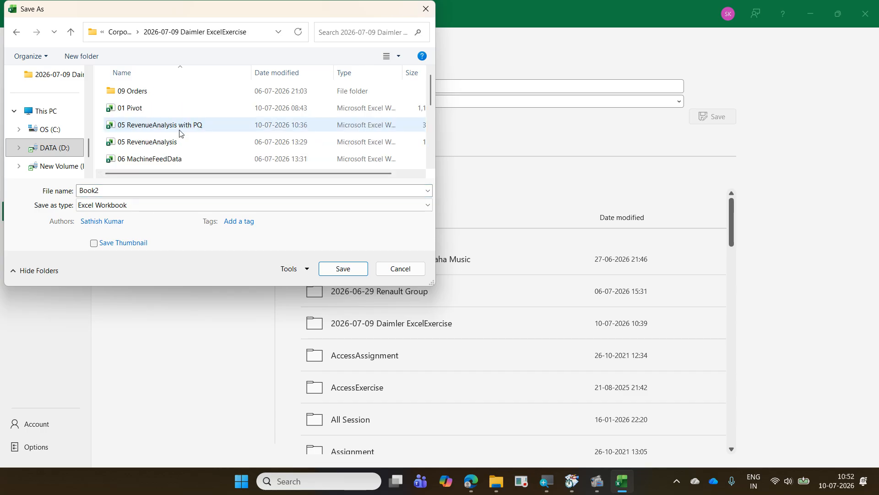
click(172, 164)
click(177, 194)
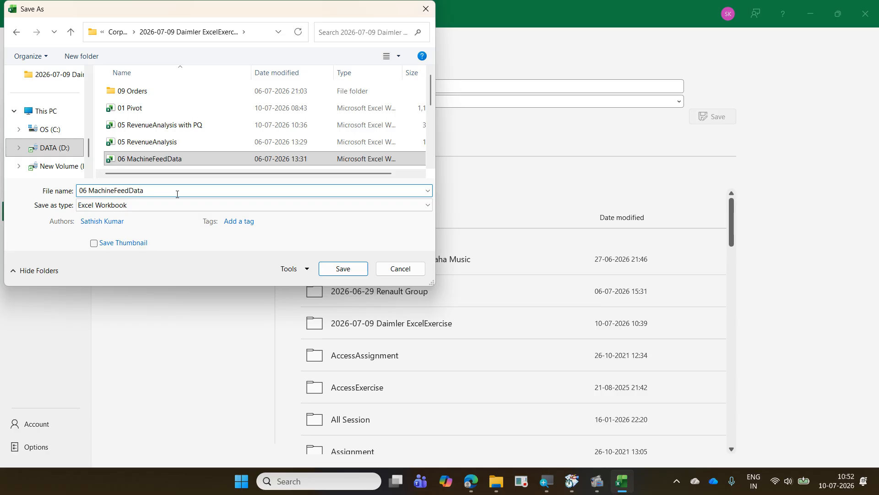
text(with )
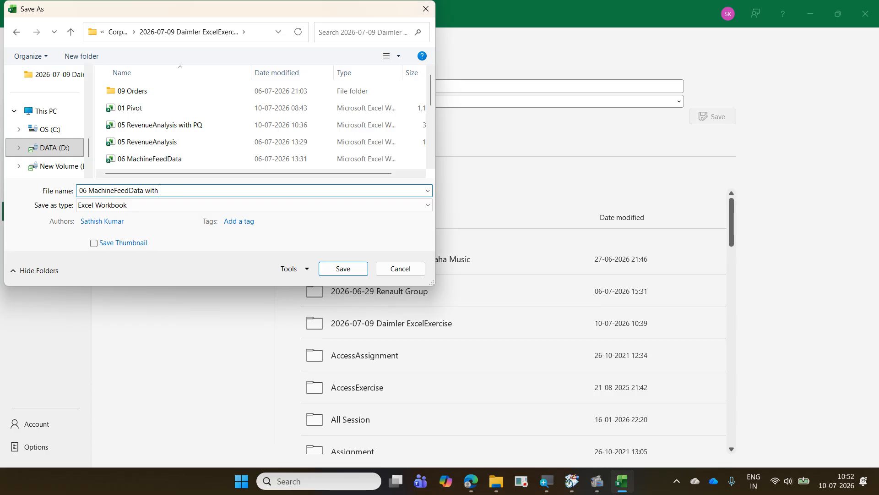
text(PQ)
key(Return)
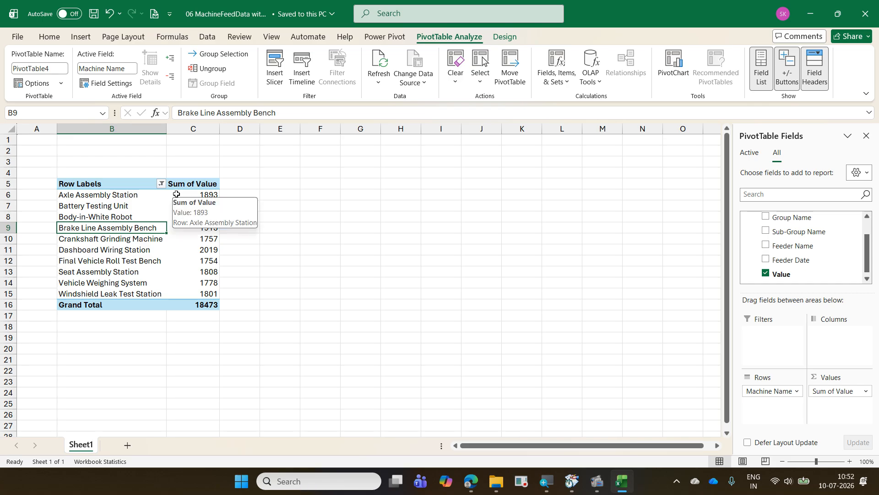
click(406, 218)
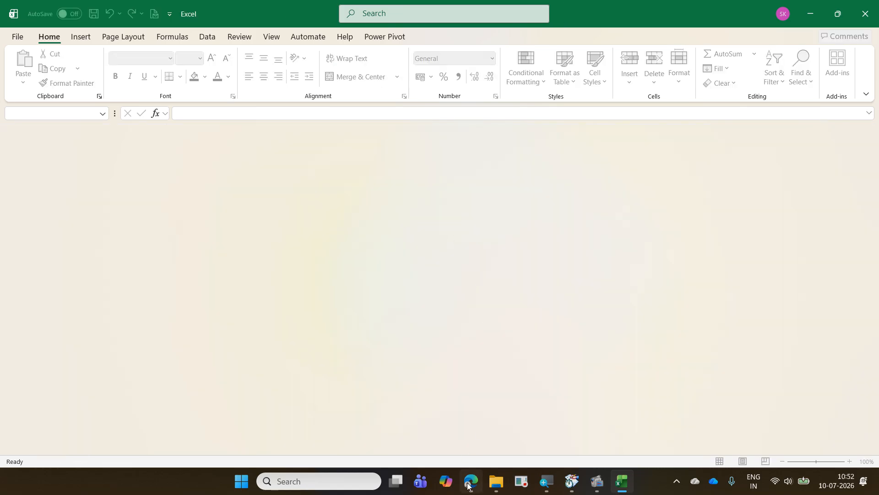
- Open the 07 CityMonthWise workbook from the 2026-07-09 Daimler ExcelExercise folder and examine its city column headings
click(496, 487)
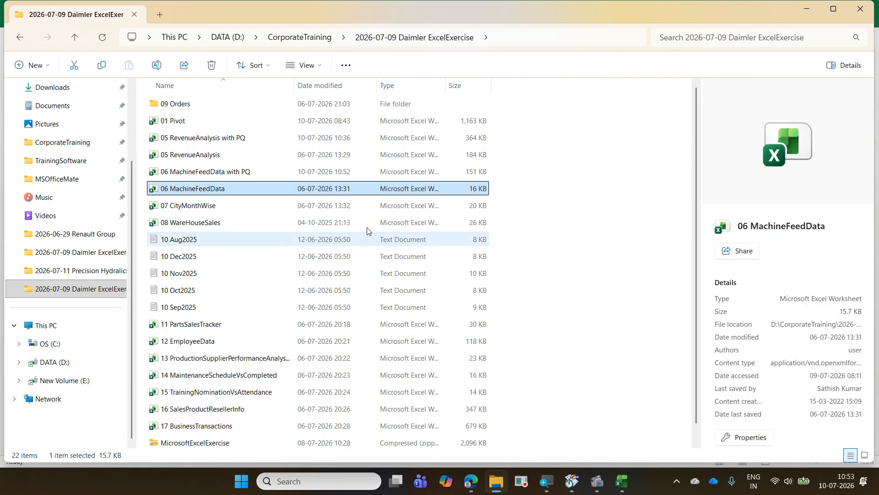
click(256, 206)
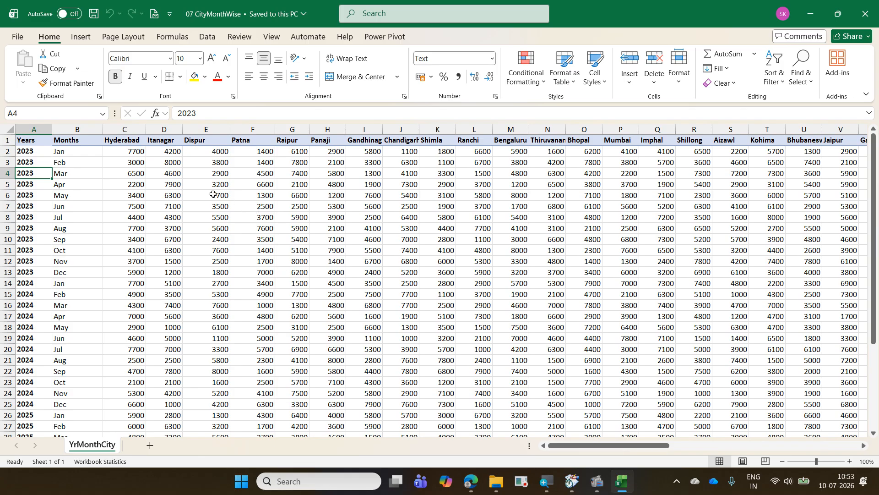
click(127, 143)
click(158, 141)
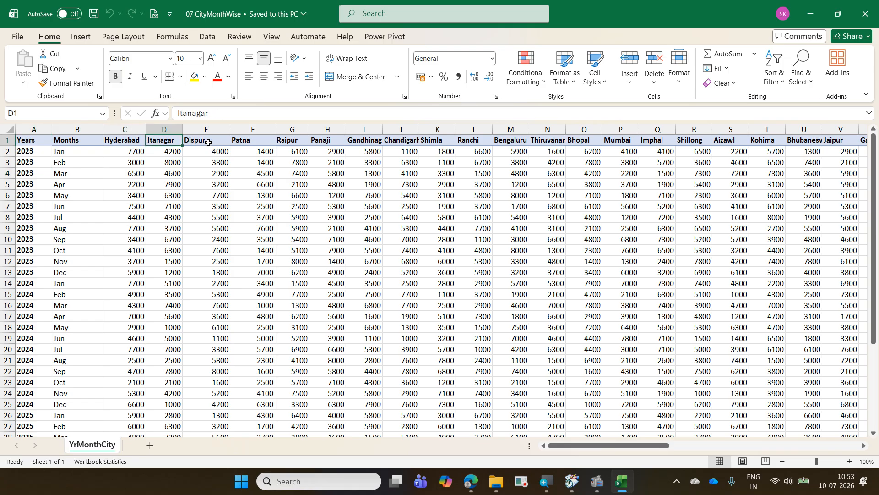
click(209, 142)
click(250, 141)
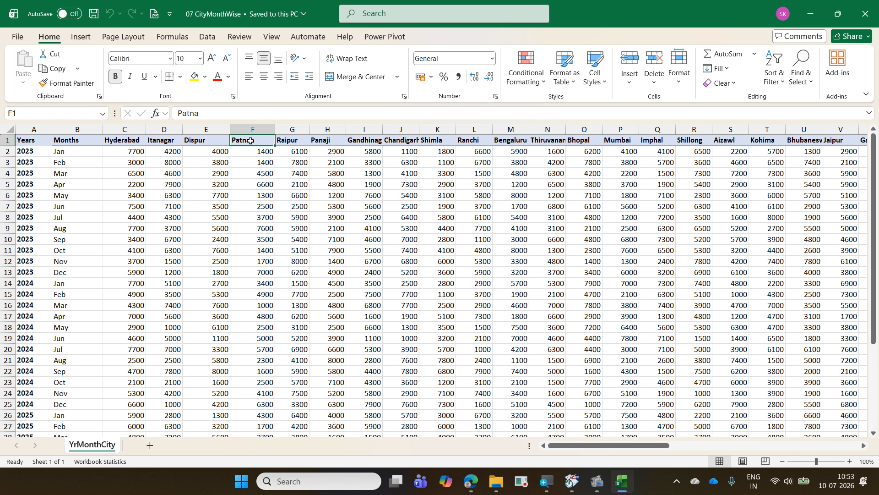
click(283, 213)
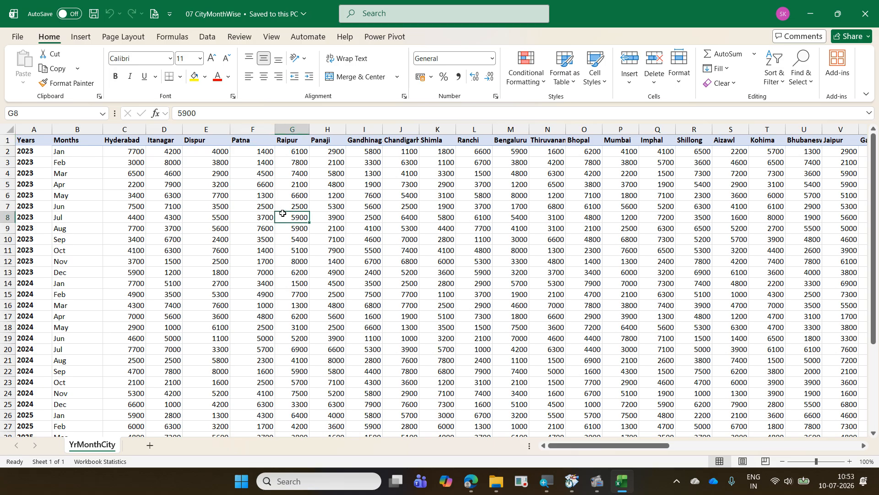
- Close the 07 CityMonthWise workbook and create a new blank workbook
key(ctrl+w)
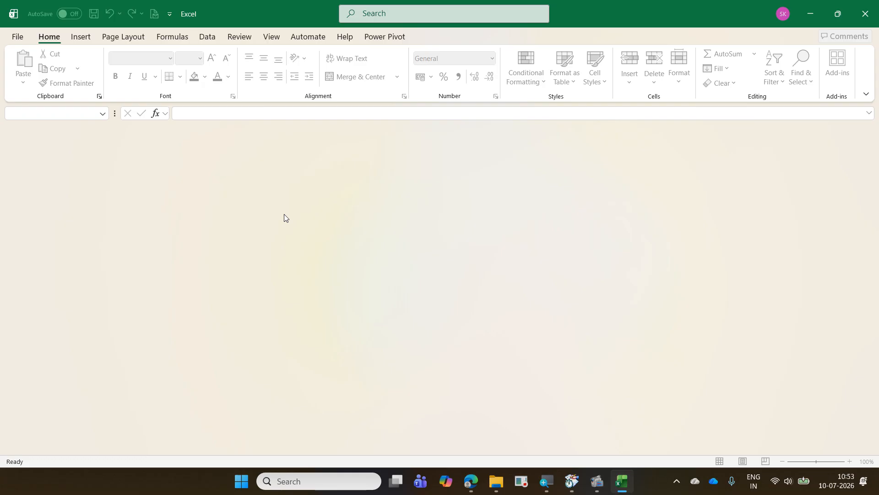
key(ctrl+n)
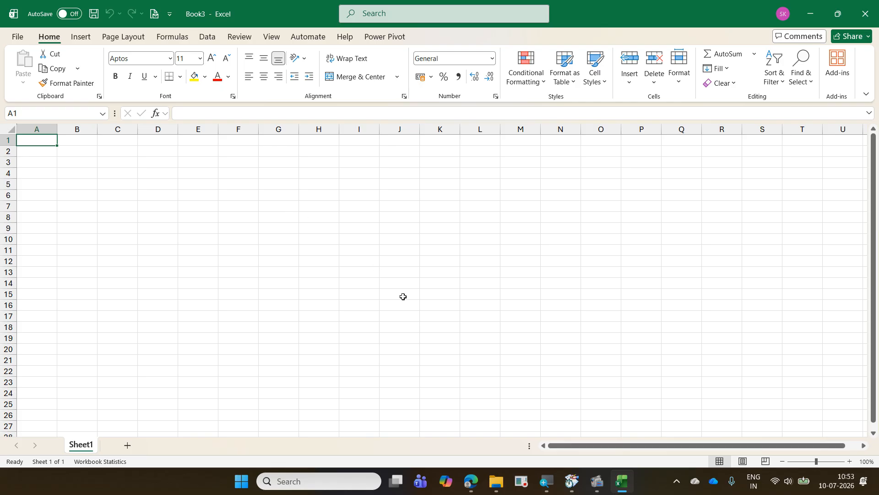
- In a new File Explorer window, open the 04 CitySales presentation from CorporateTraining > TrainingCompleted > 2026-04-08 Mando Power BI > Exercise
click(494, 481)
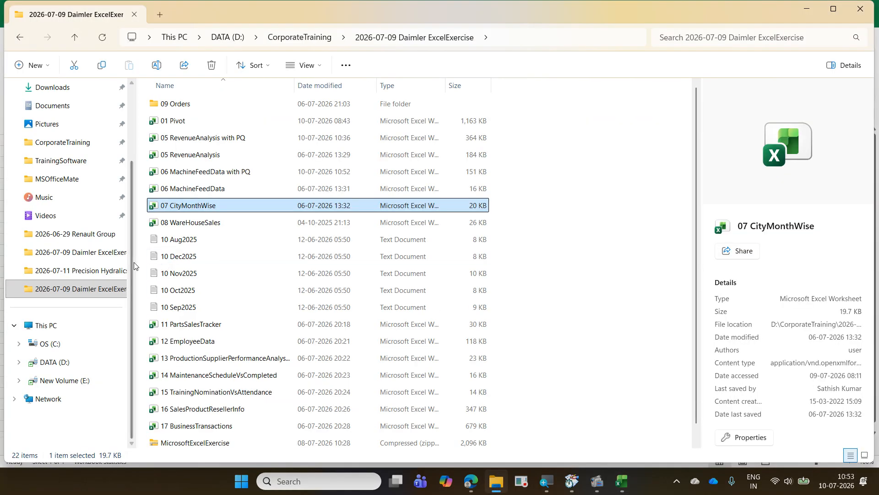
right_click(69, 145)
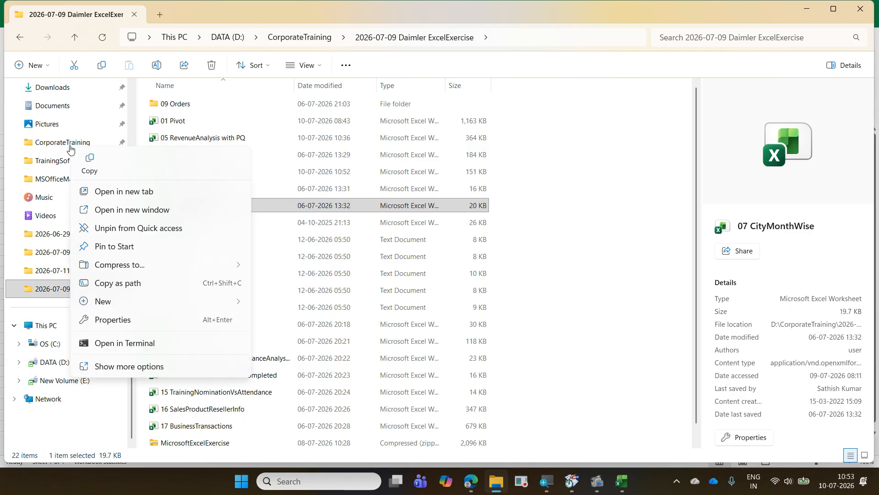
click(167, 209)
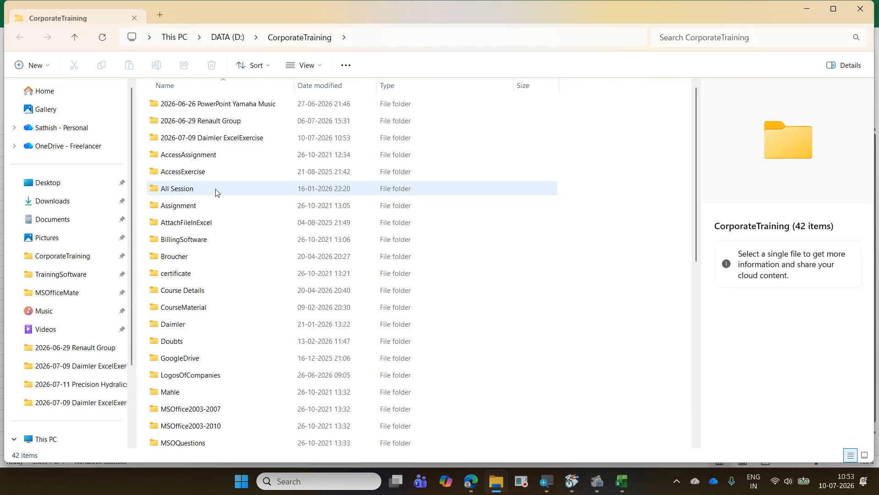
scroll(217, 191, down, 6)
scroll(218, 206, down, 2)
double_click(228, 371)
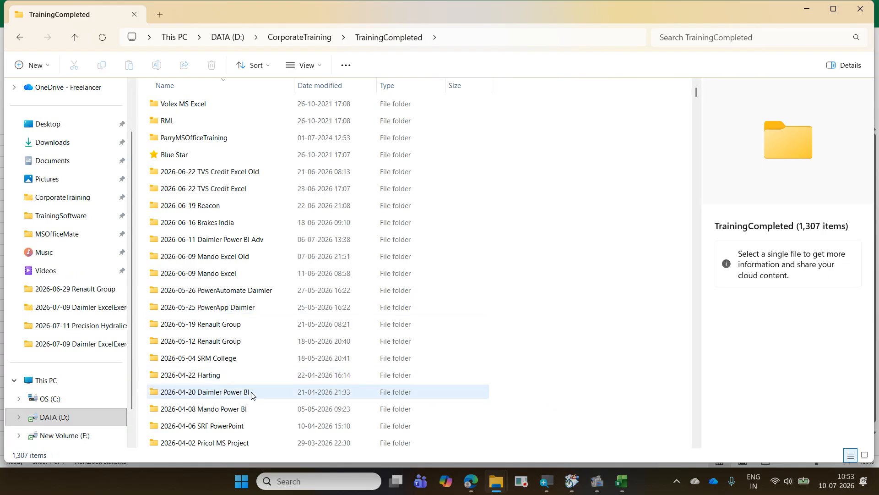
click(256, 409)
double_click(255, 409)
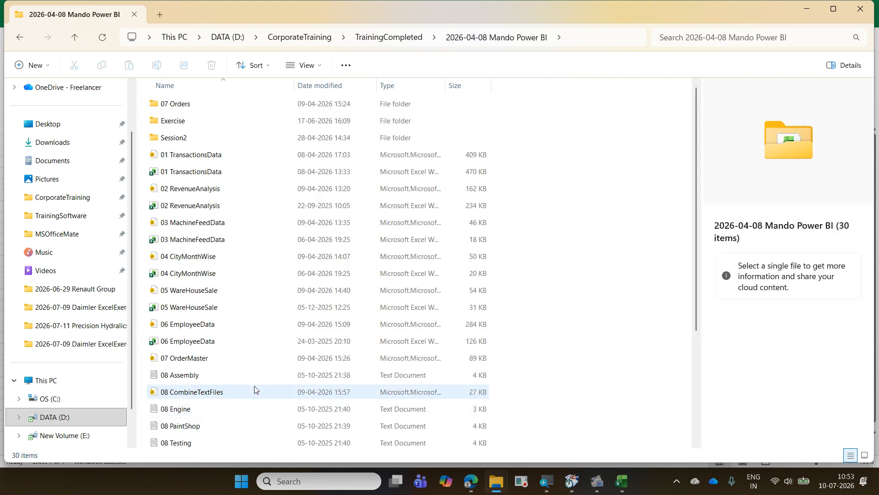
double_click(237, 121)
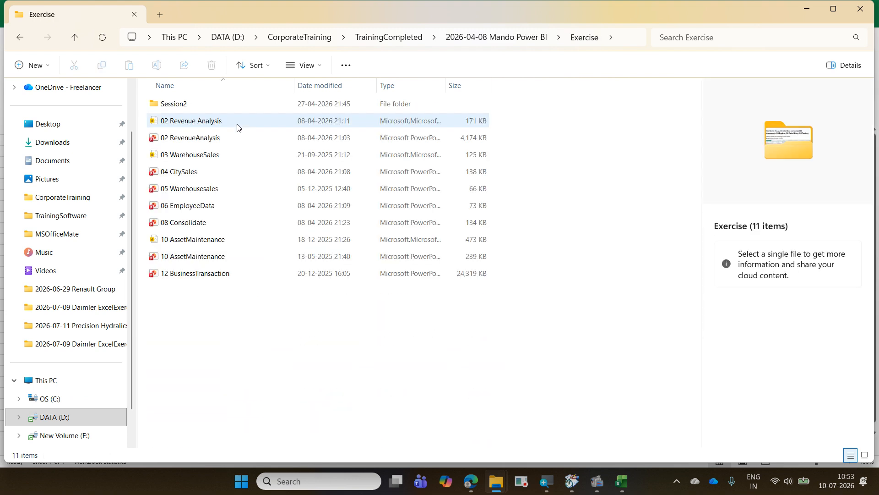
click(234, 172)
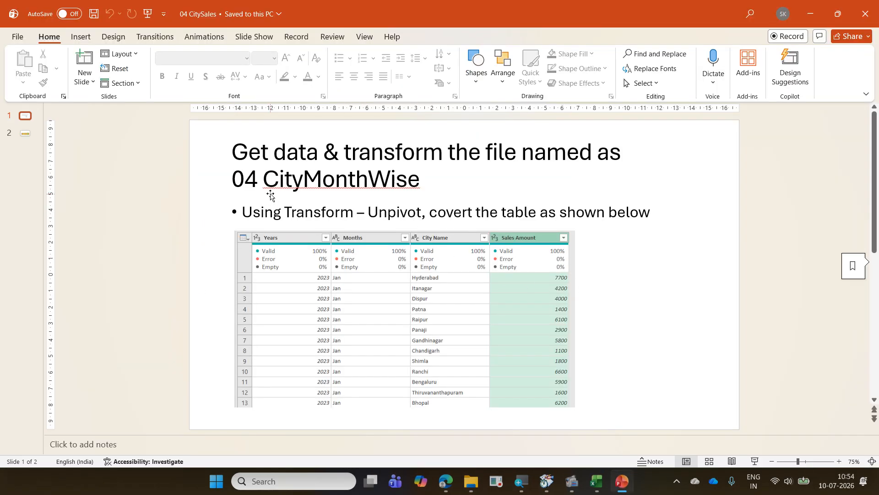
- Change the file name in the first slide's title to 07 CityMonthWise and present that slide as a slide show
click(253, 187)
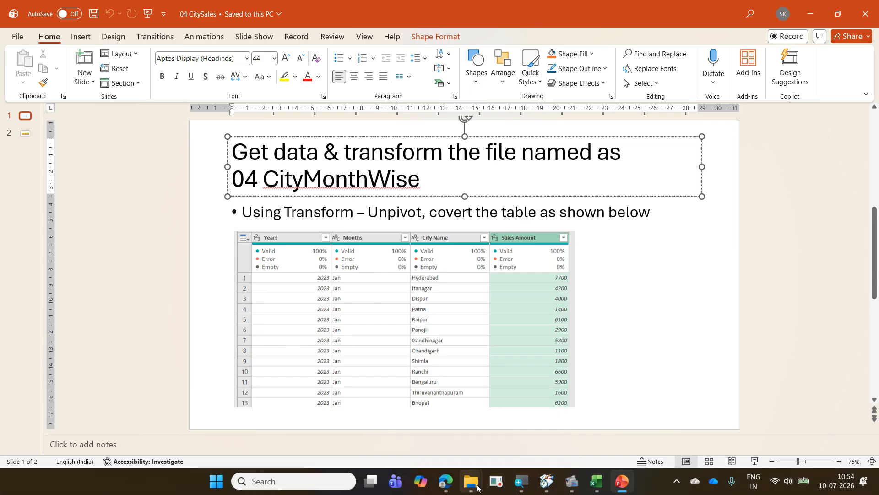
mouse_move(472, 483)
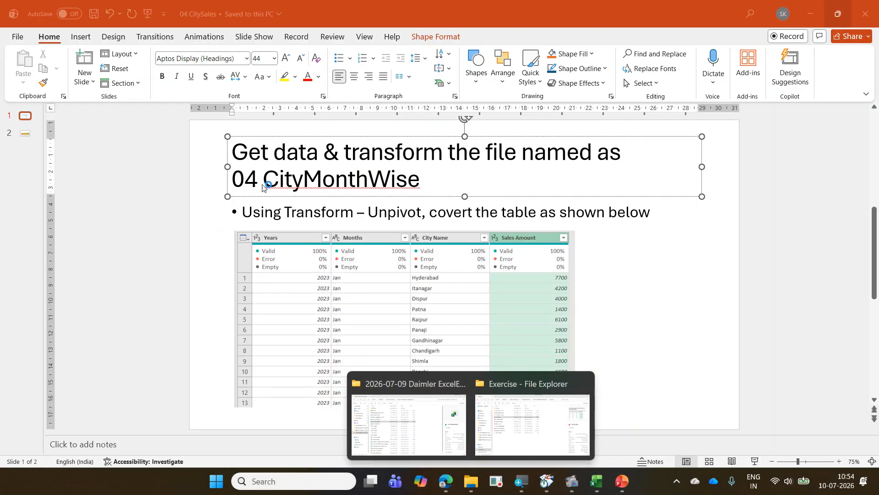
key(Delete)
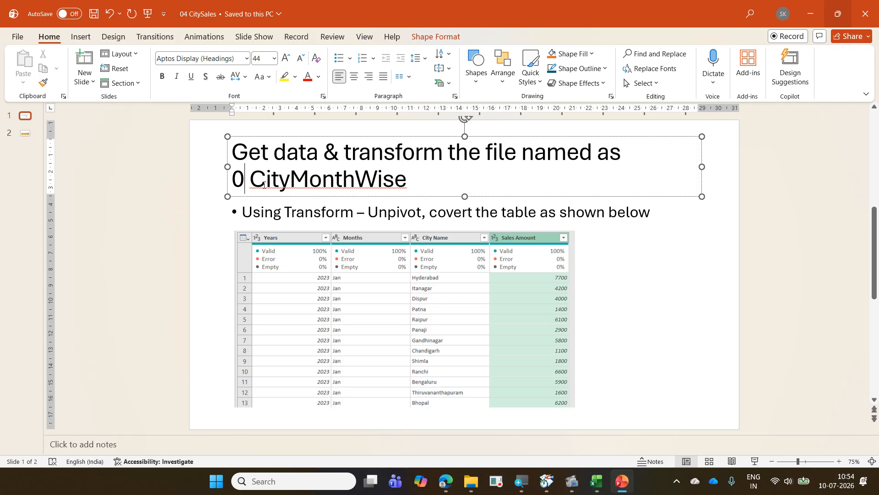
key(Left)
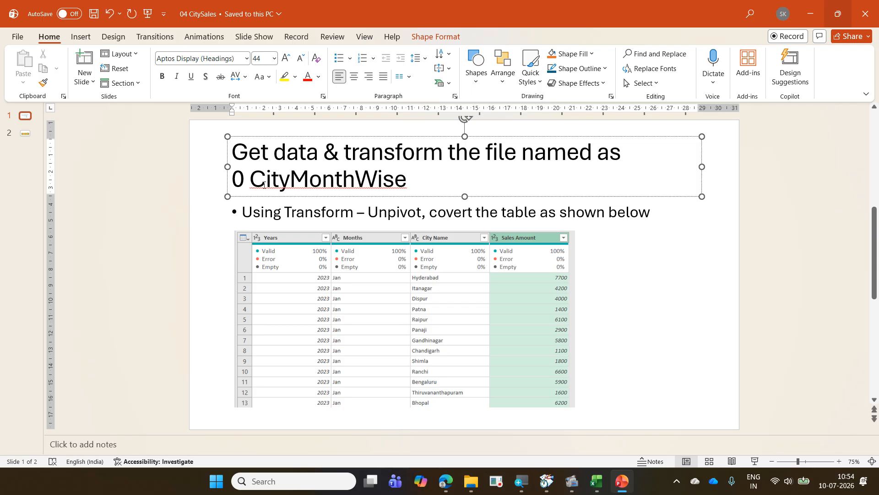
click(754, 462)
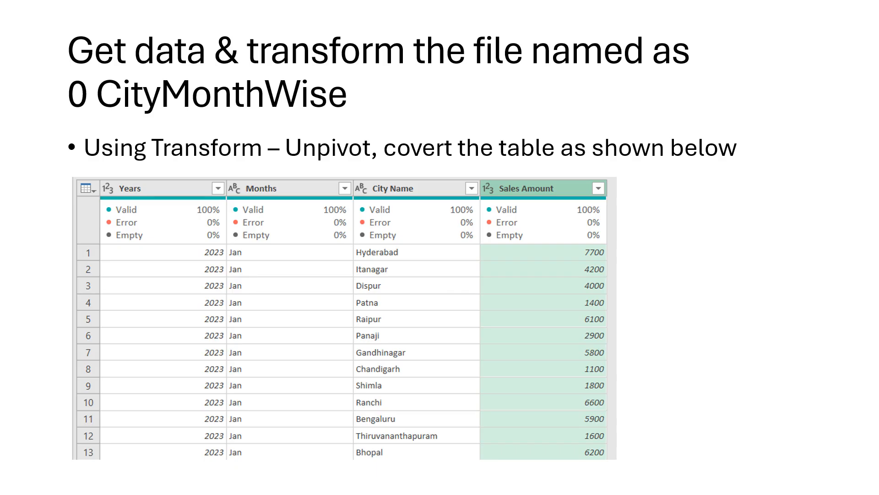
key(Escape)
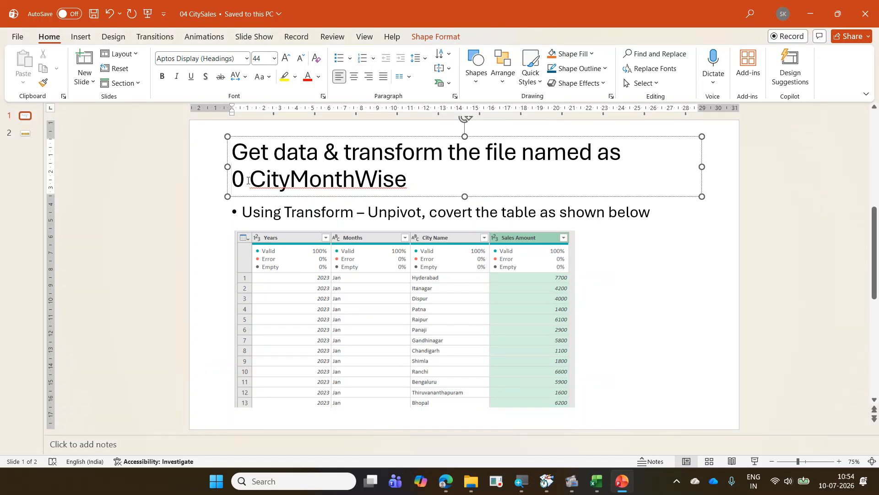
click(247, 180)
key(Left)
text(7)
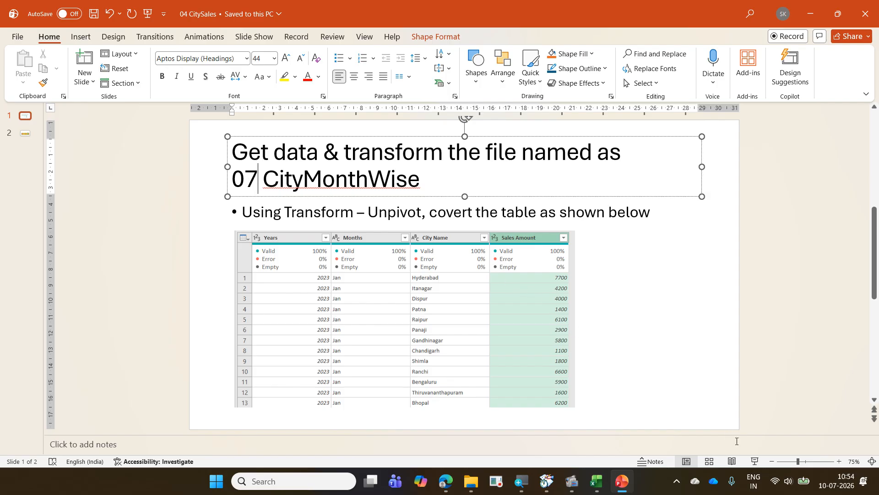
click(756, 462)
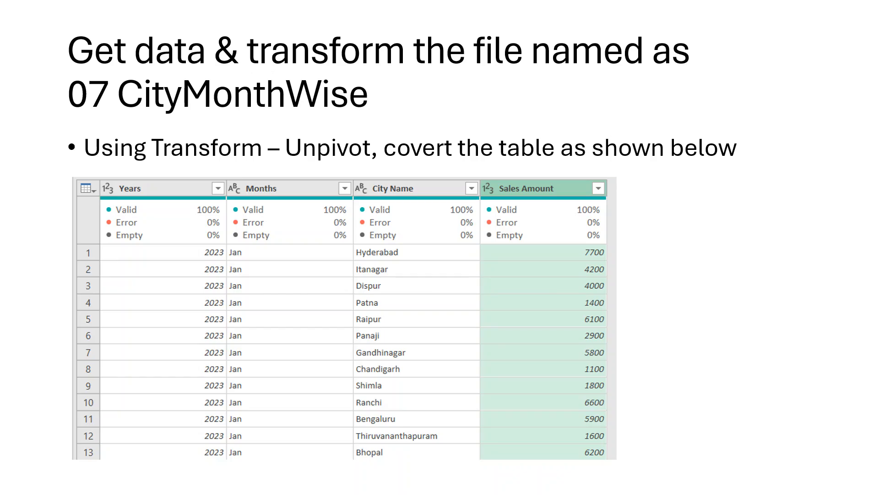
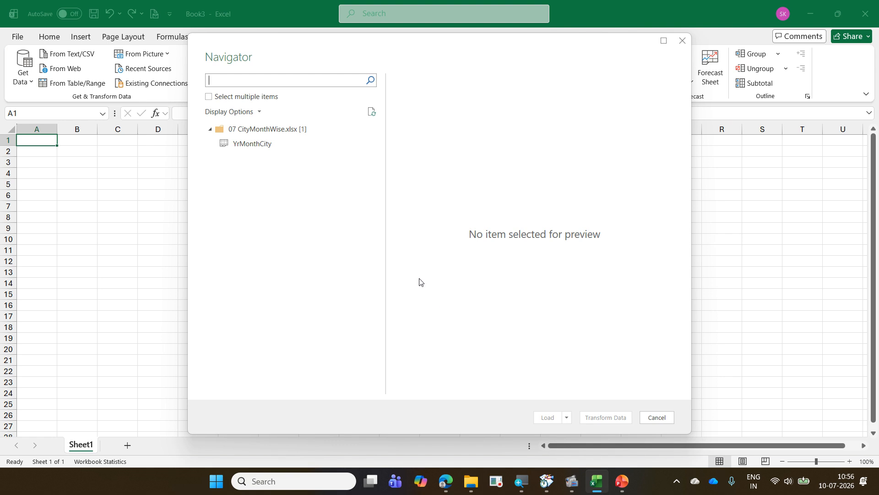
- Bring the YrMonthCity table into the Power Query Editor and unpivot all columns other than Years and Months
click(265, 149)
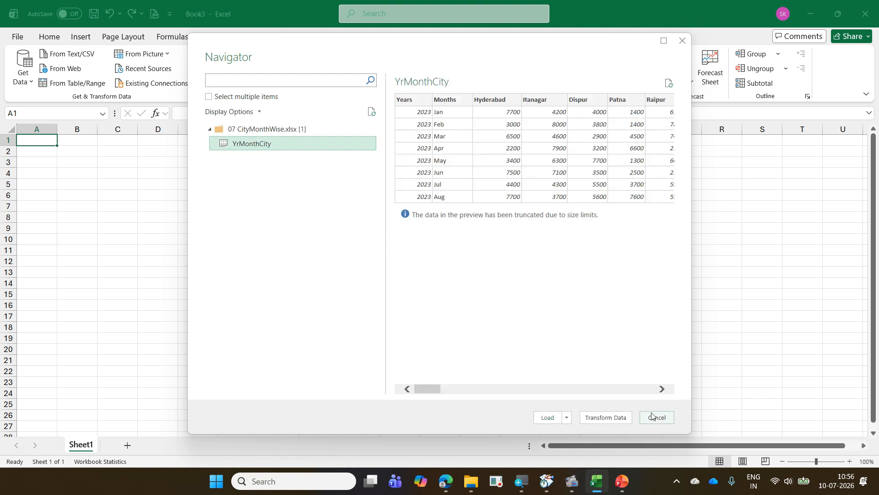
click(617, 417)
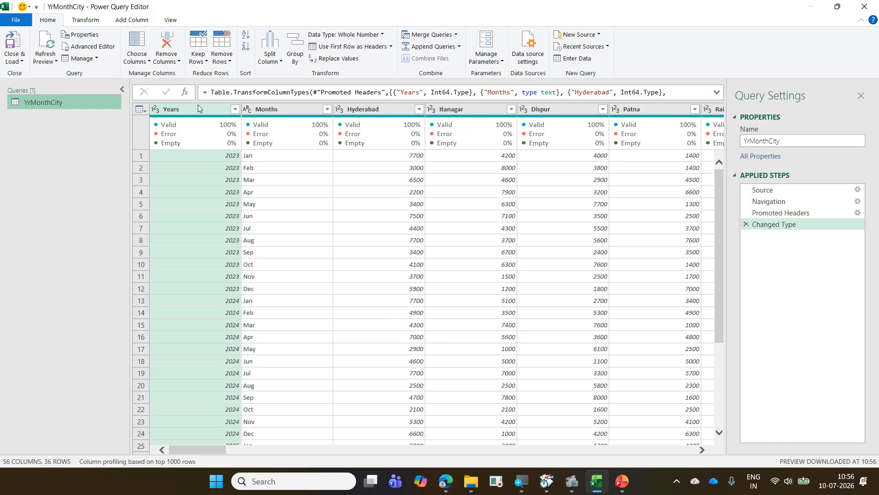
ctrl+click(278, 106)
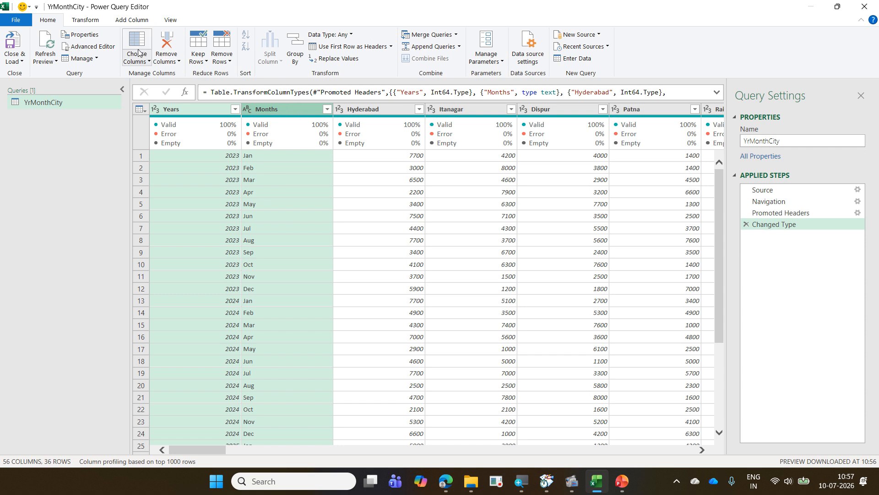
click(96, 22)
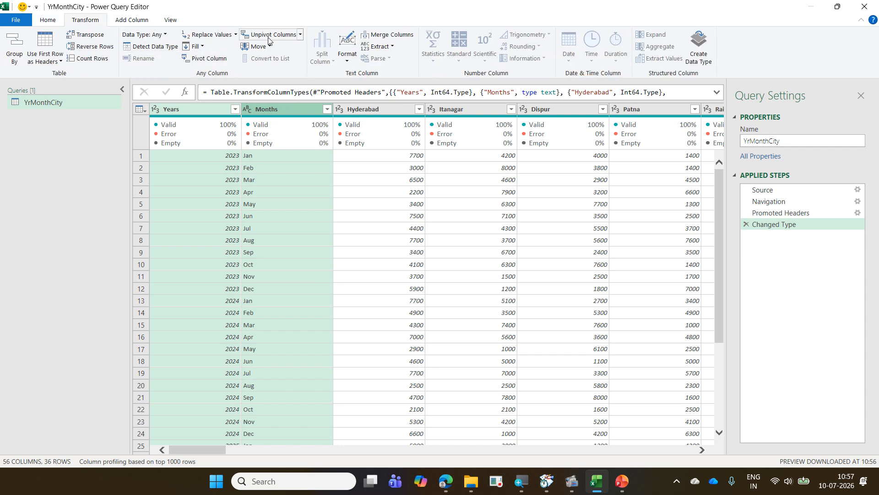
click(300, 35)
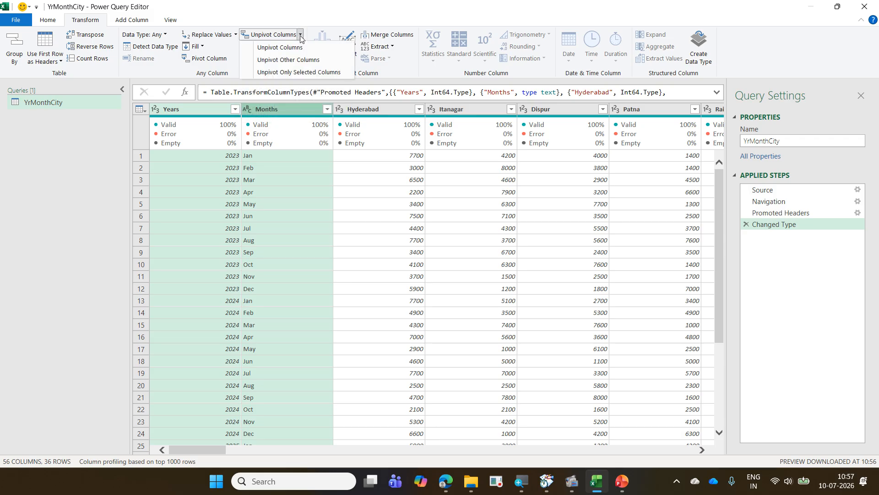
click(306, 60)
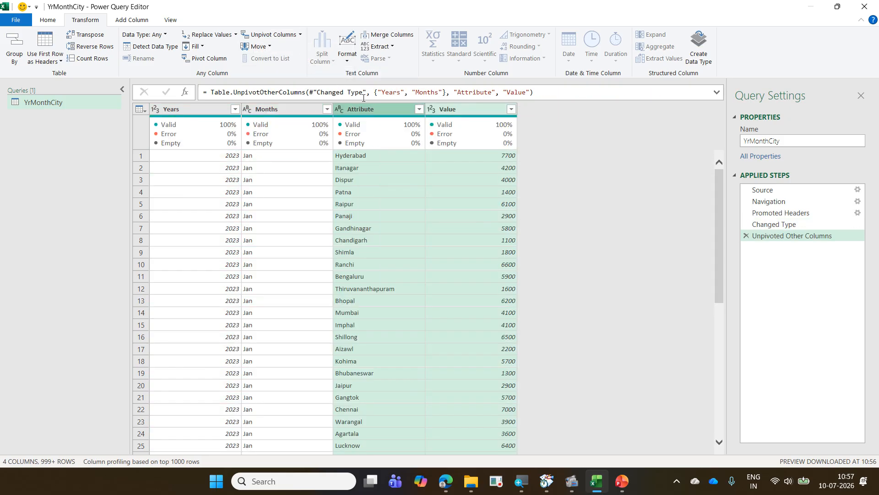
- Rename the Attribute column to City Name and the Value column to Sales Amount
double_click(378, 110)
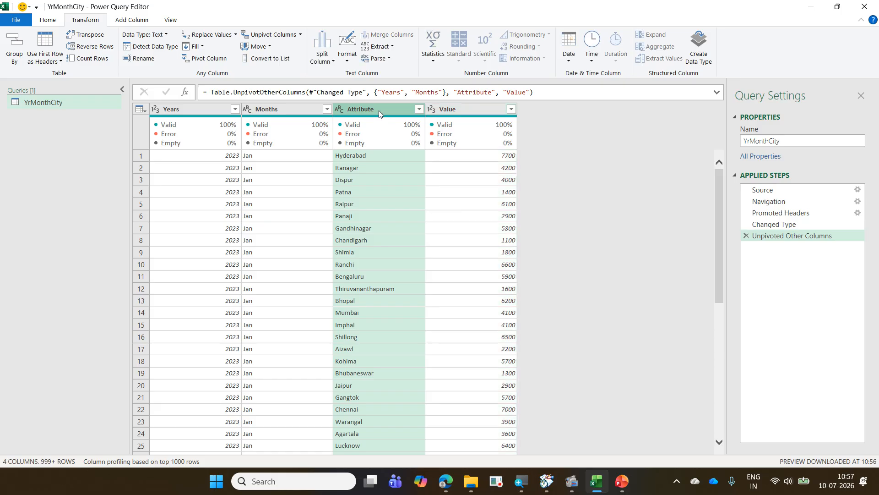
text(Cit)
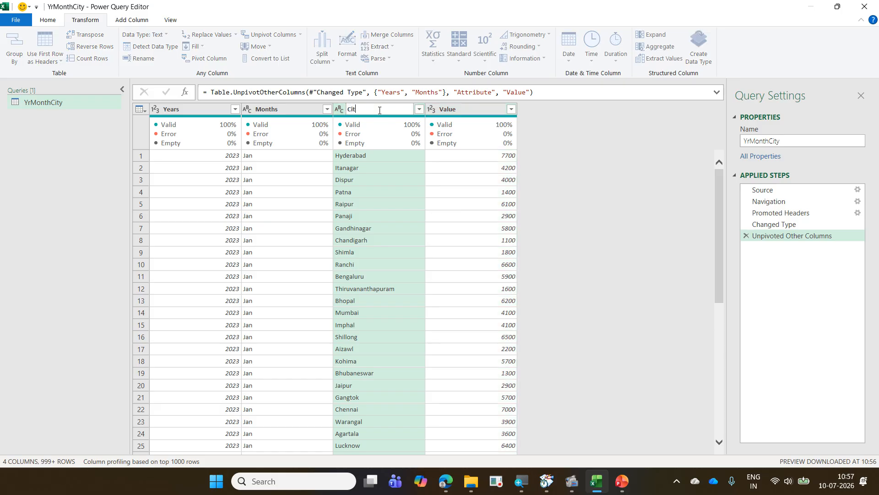
text(y Name)
key(Return)
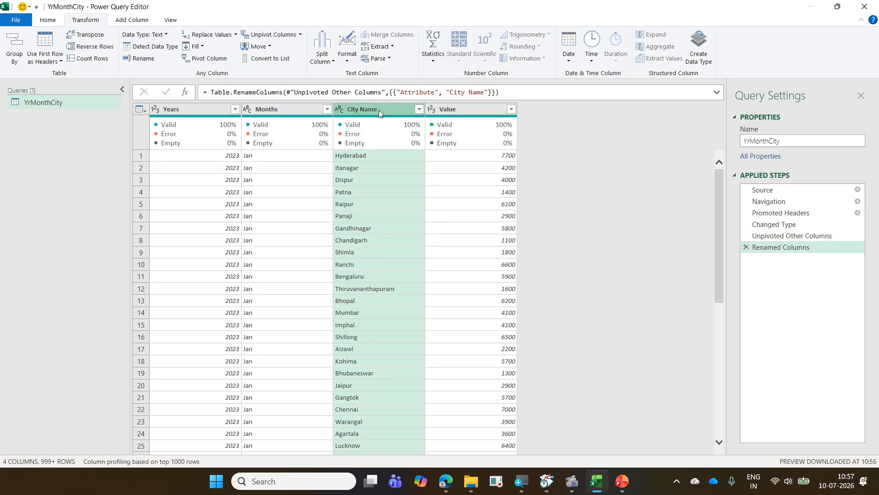
double_click(456, 110)
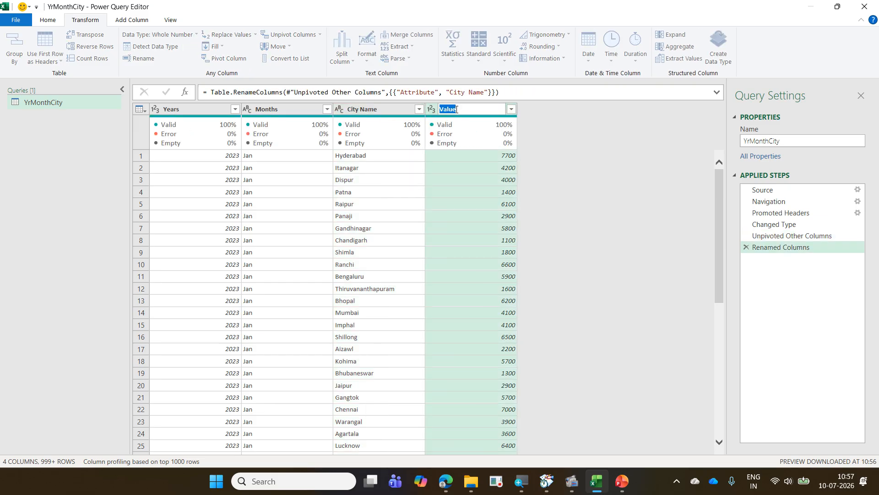
text(Sales Amount)
key(Return)
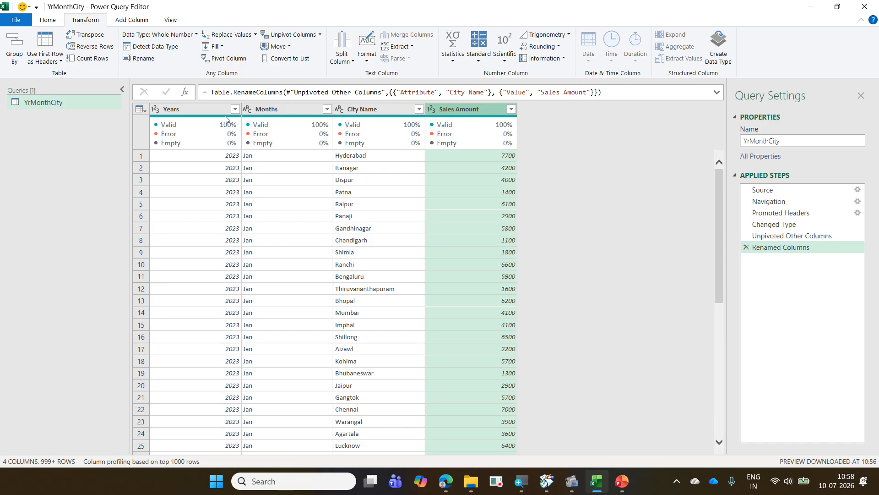
- Select the Months column first and the Years column second, so both are selected in that order
mouse_move(194, 128)
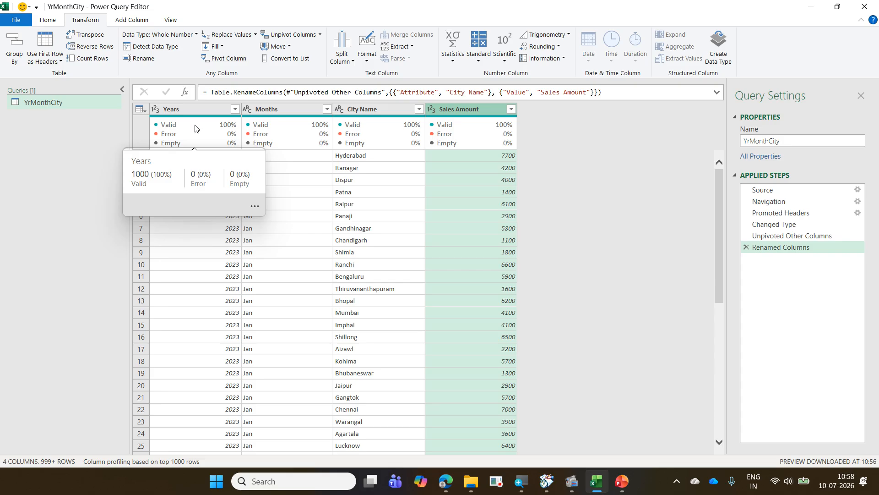
click(207, 109)
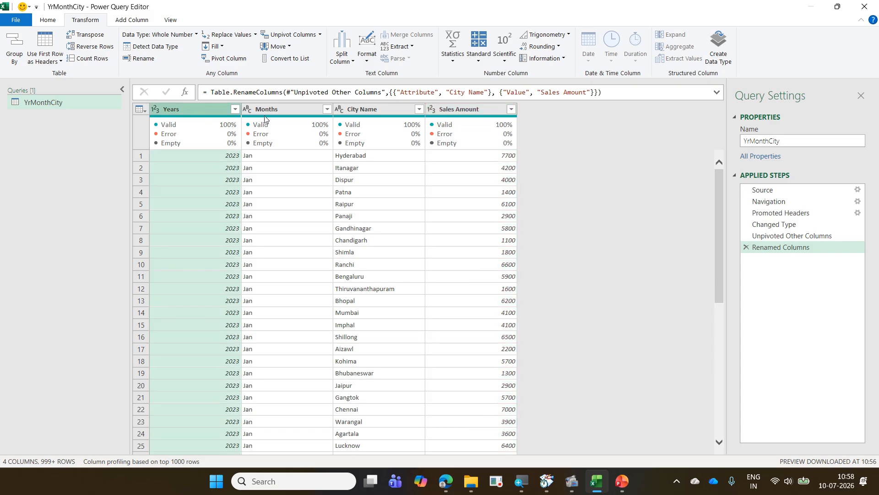
ctrl+click(281, 110)
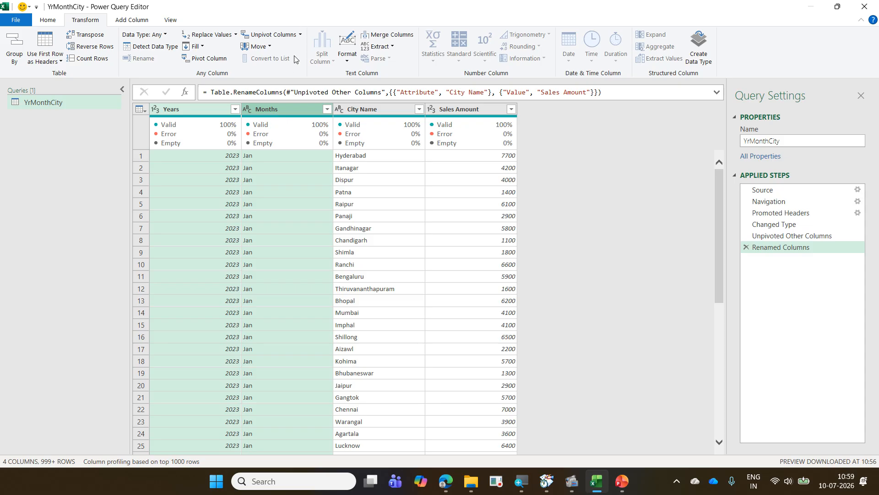
click(290, 108)
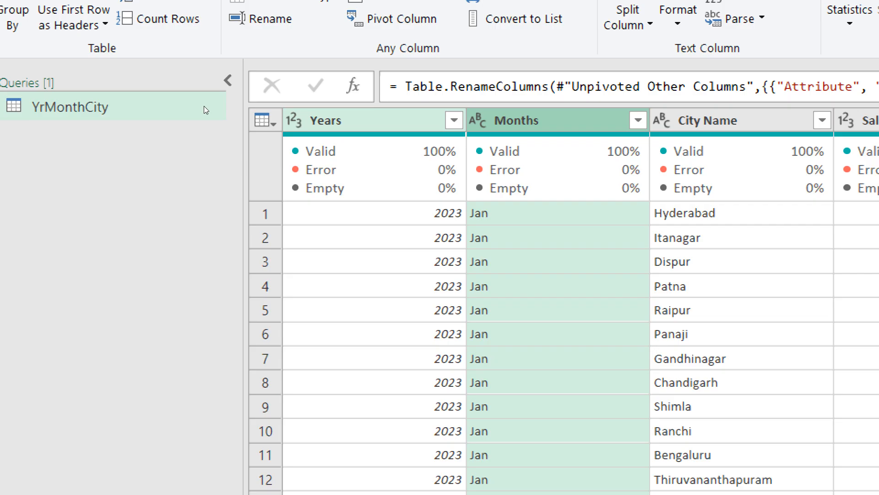
key(Left)
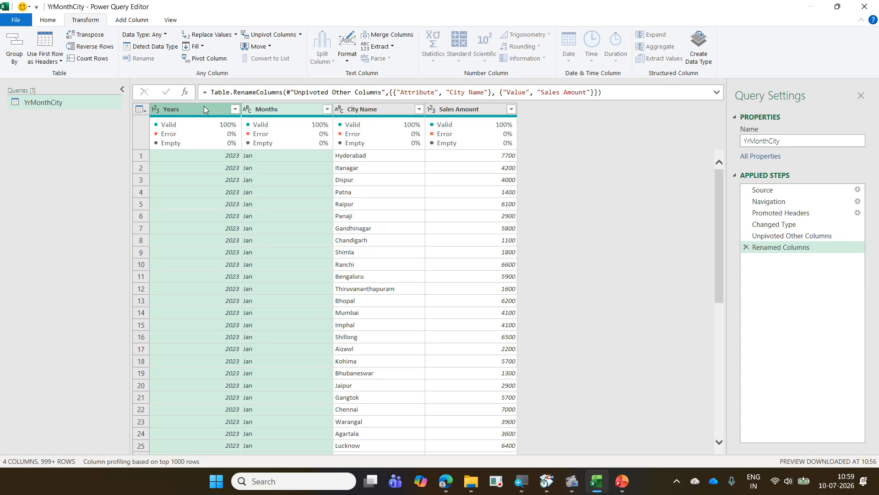
click(265, 109)
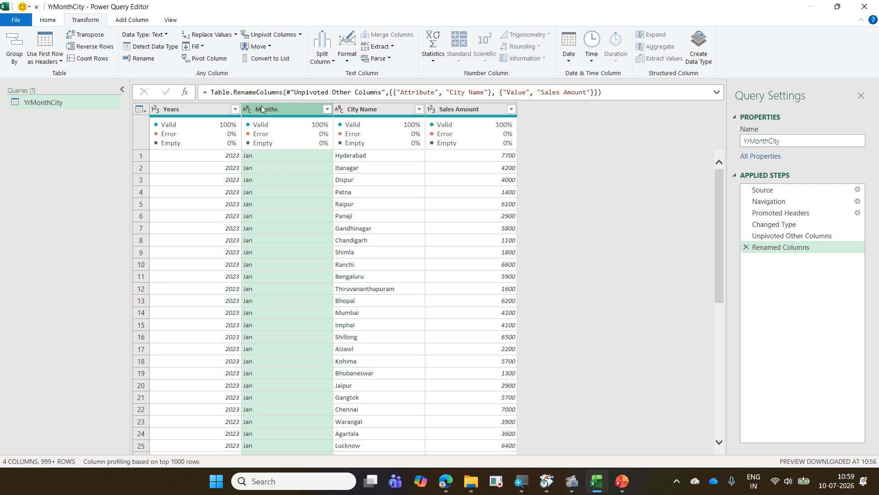
ctrl+click(187, 112)
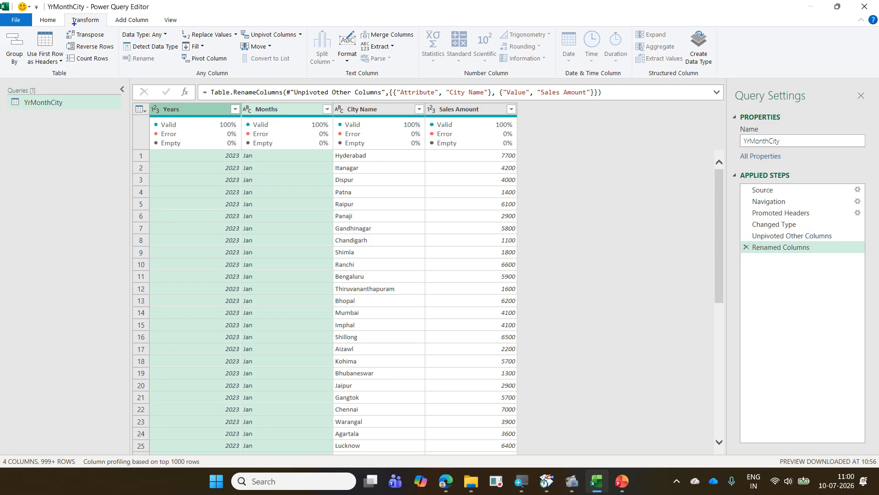
- Compare the text, number and date-time tools that transform existing columns with those that add a new column
drag(64, 13, 101, 28)
mouse_move(306, 27)
mouse_down()
mouse_move(365, 64)
mouse_move(418, 80)
mouse_up()
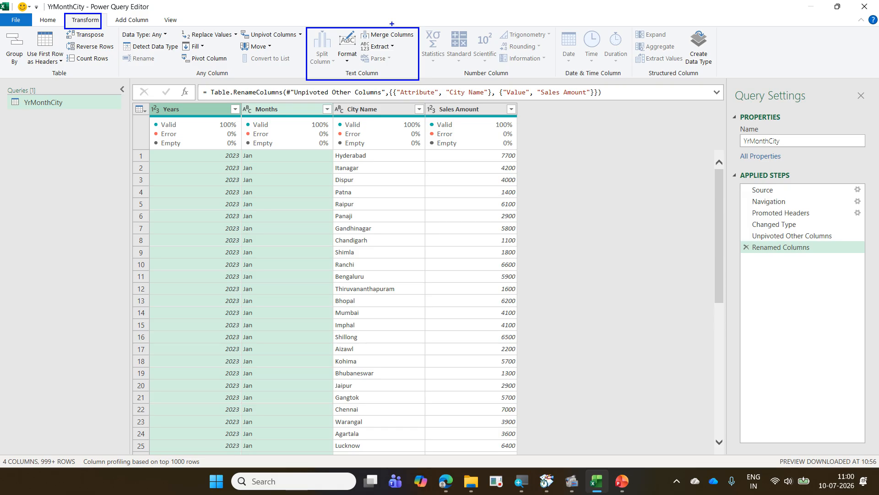
drag(392, 24, 404, 75)
drag(382, 74, 392, 69)
mouse_move(419, 26)
mouse_down()
mouse_move(457, 72)
mouse_move(560, 81)
mouse_move(528, 58)
mouse_up()
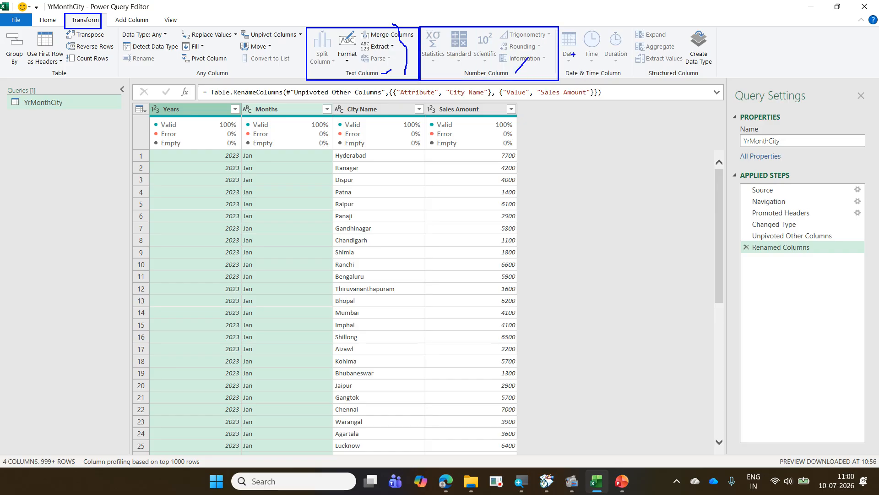
mouse_move(565, 28)
mouse_down()
mouse_move(636, 83)
mouse_move(633, 62)
mouse_up()
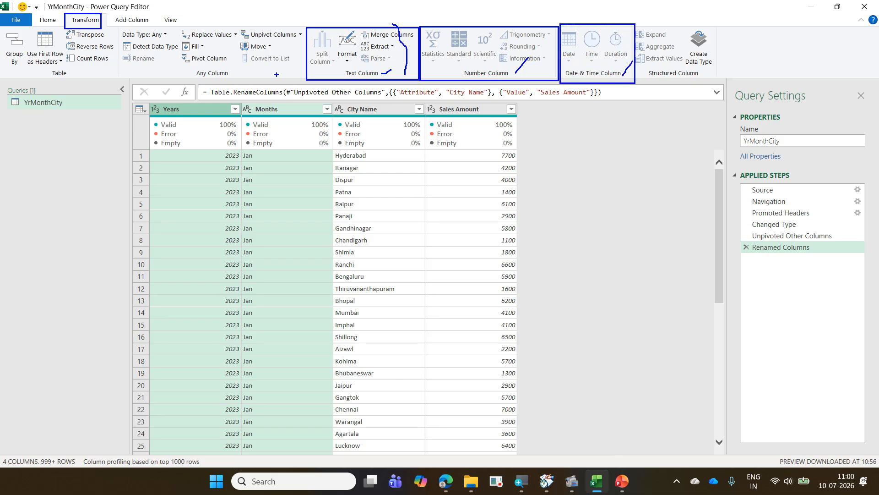
drag(296, 76, 102, 29)
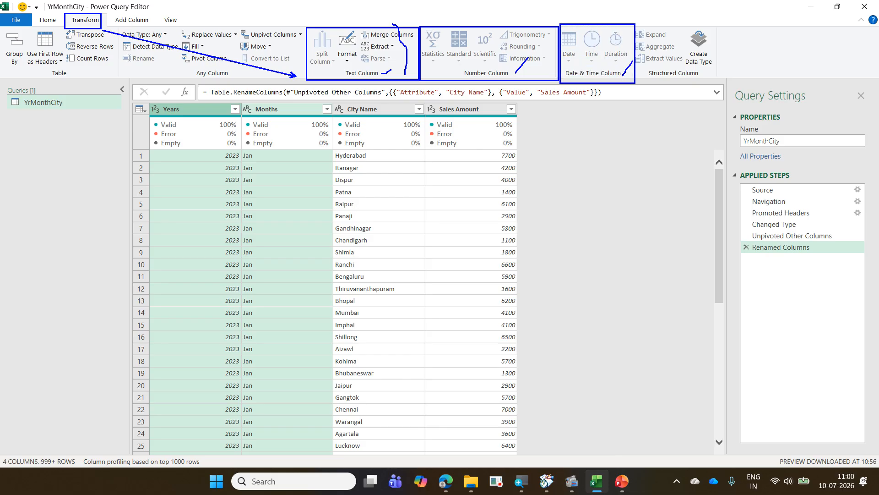
key(Escape)
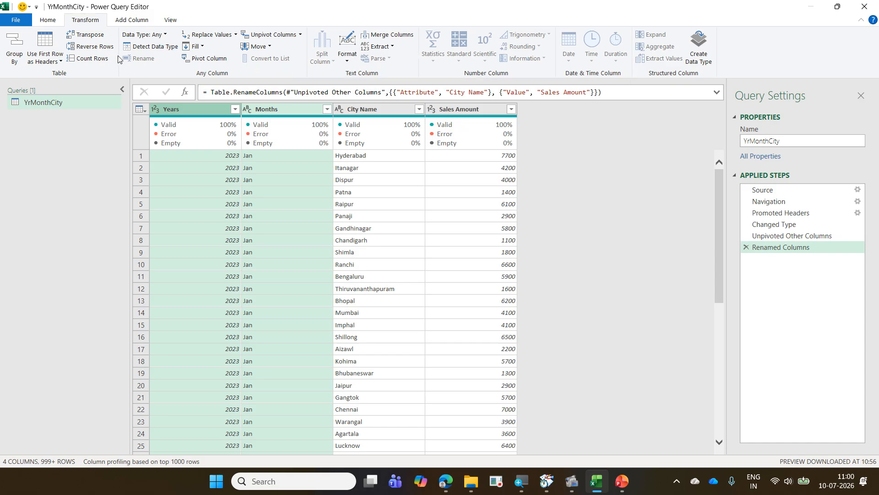
click(130, 21)
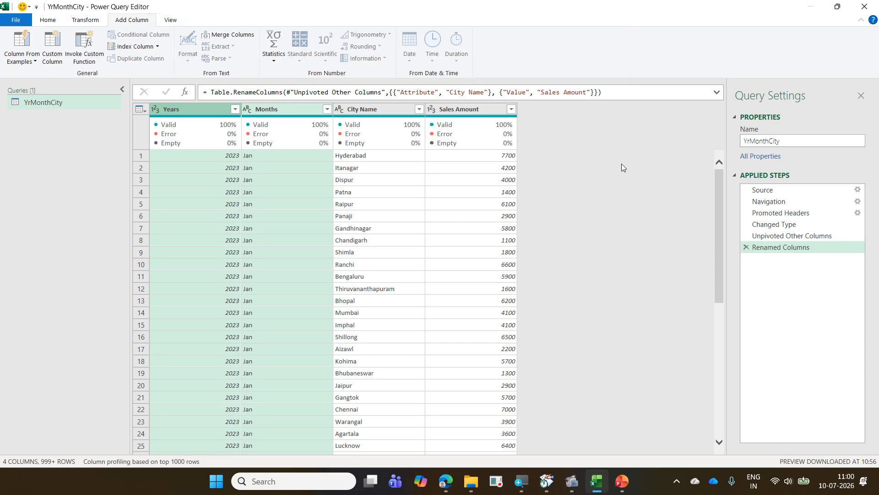
mouse_move(176, 27)
mouse_down()
mouse_move(275, 75)
mouse_move(480, 85)
mouse_up()
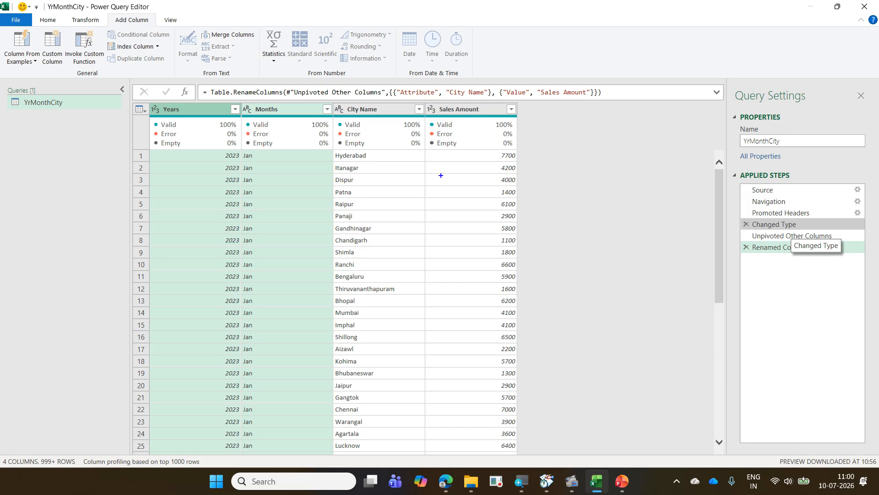
mouse_move(179, 109)
mouse_down()
mouse_move(227, 81)
mouse_move(249, 99)
mouse_move(559, 86)
mouse_move(604, 105)
mouse_up()
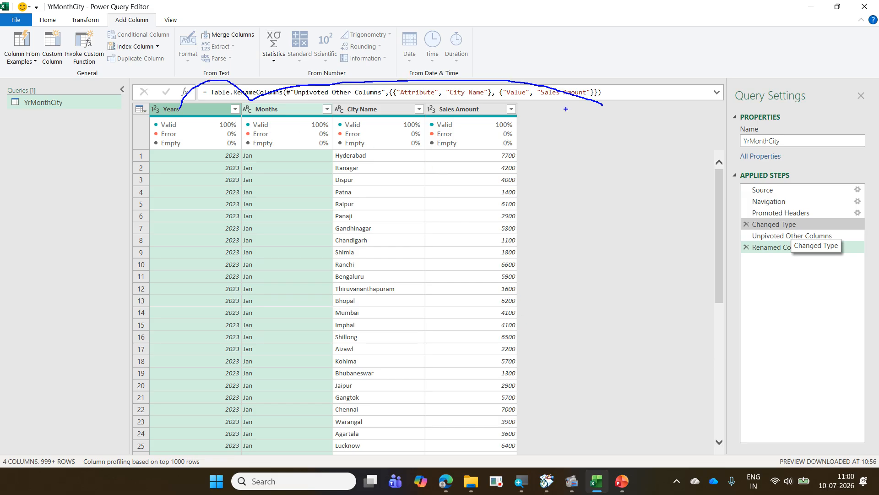
mouse_move(523, 112)
mouse_down()
mouse_move(620, 353)
mouse_move(634, 448)
mouse_up()
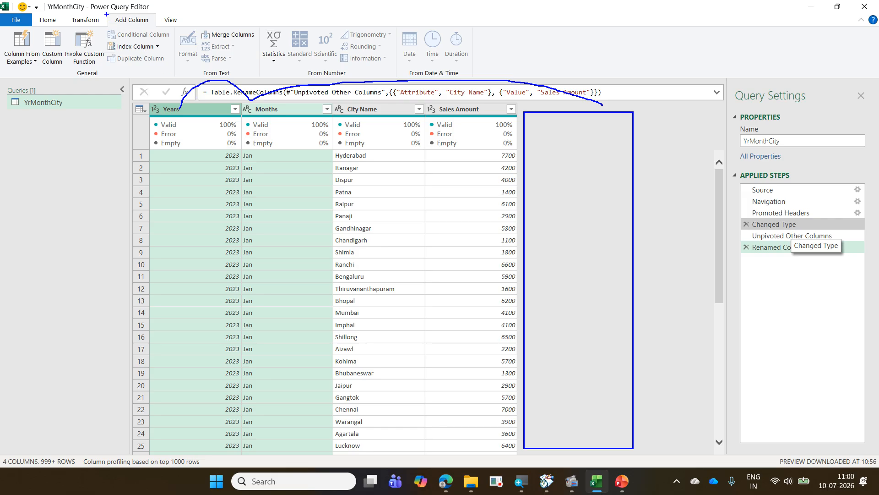
drag(107, 14, 158, 32)
drag(557, 148, 613, 114)
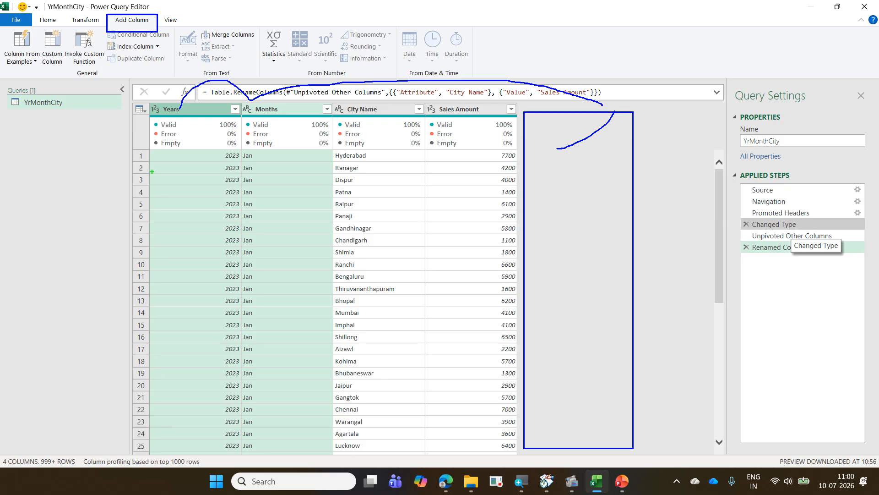
mouse_move(166, 134)
mouse_down()
mouse_move(275, 174)
mouse_move(326, 362)
mouse_move(325, 389)
mouse_up()
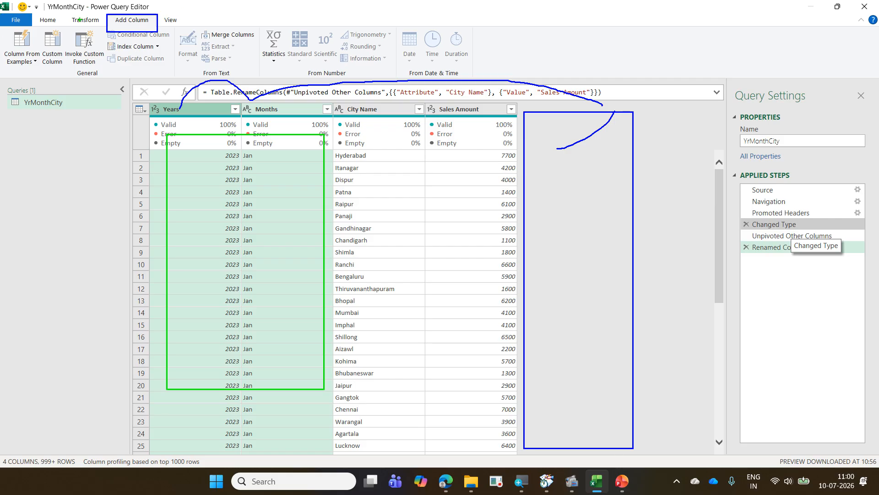
drag(69, 10, 102, 30)
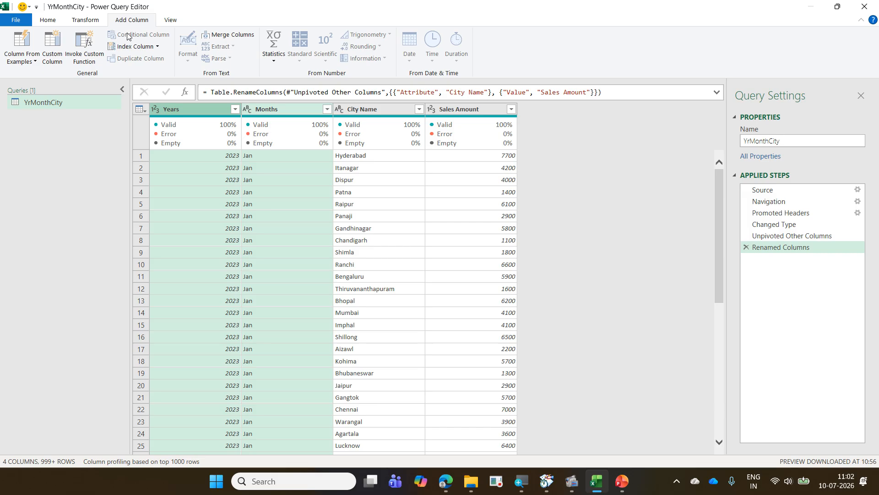
- Set up an in-place merge of the selected Months and Years columns, using a custom hyphen (-) as separator
click(88, 21)
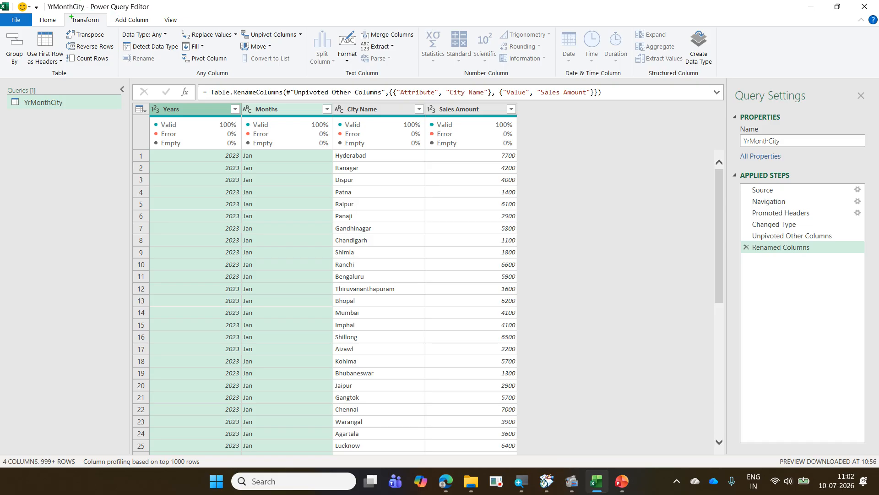
drag(60, 13, 107, 27)
drag(355, 26, 419, 45)
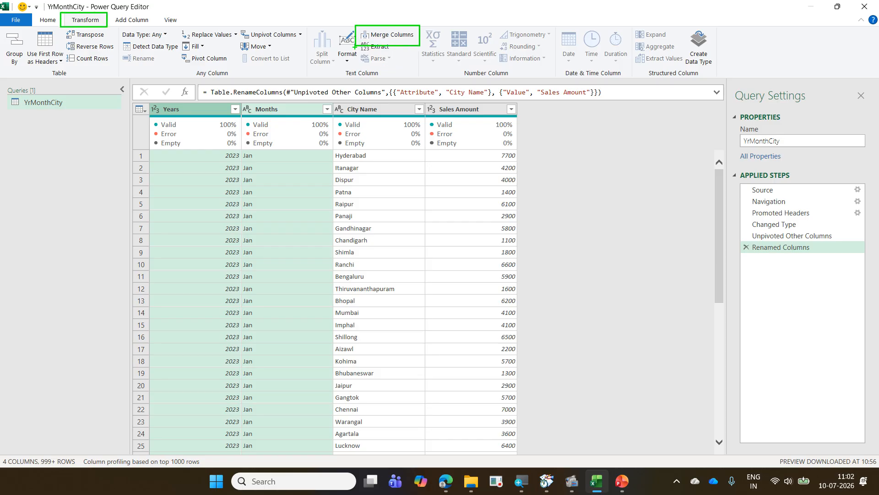
drag(355, 47, 106, 17)
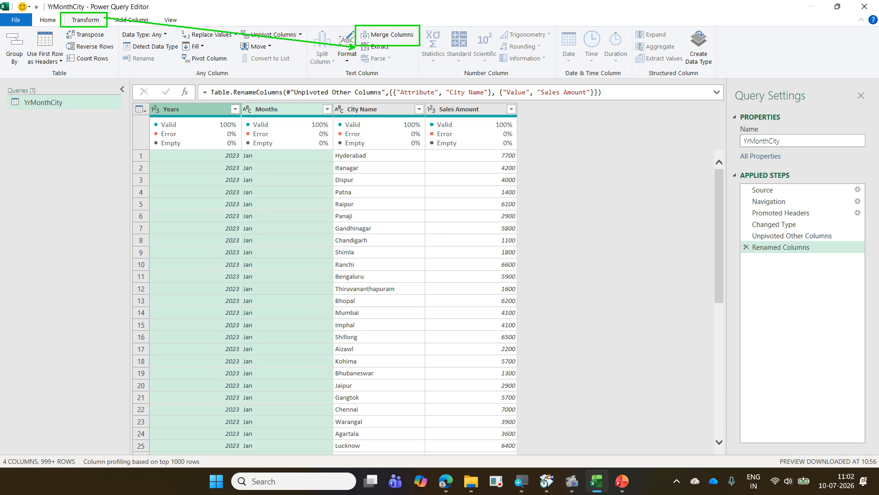
key(Escape)
click(406, 32)
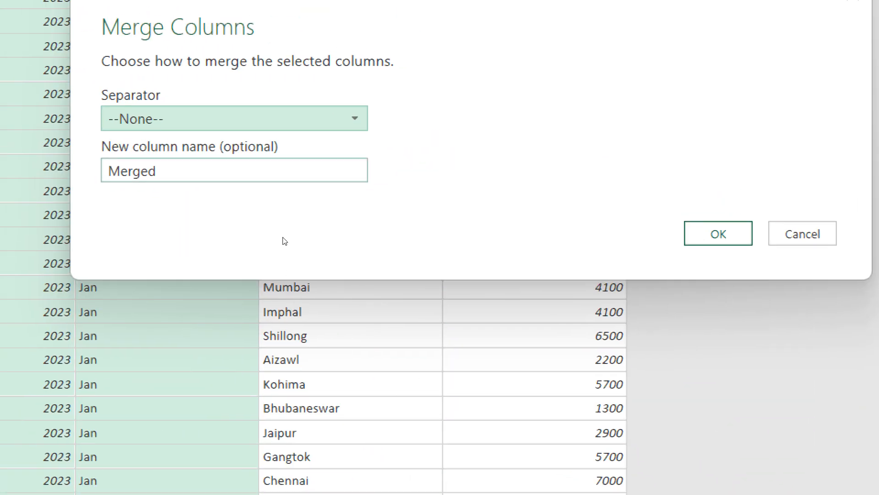
key(alt+Down)
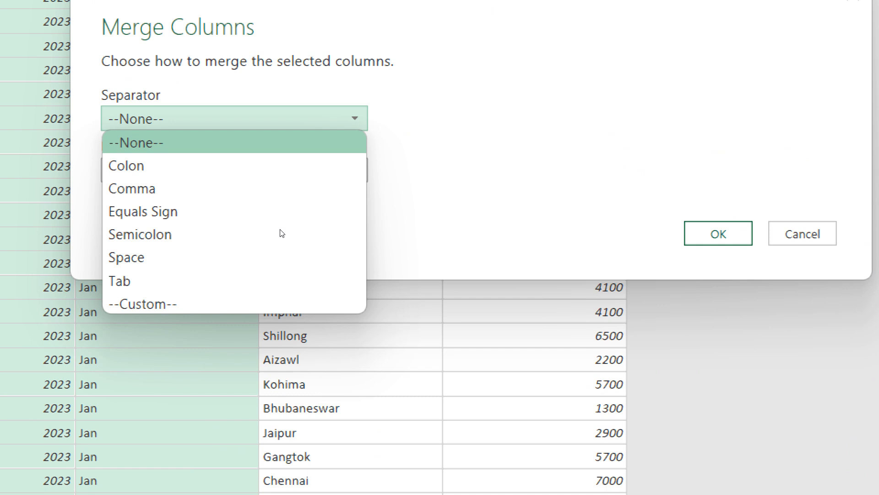
click(300, 310)
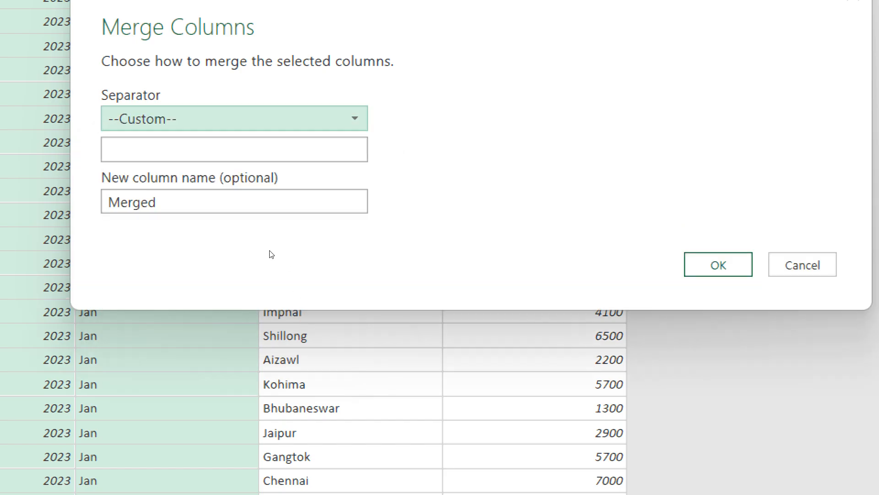
key(Tab)
text(-)
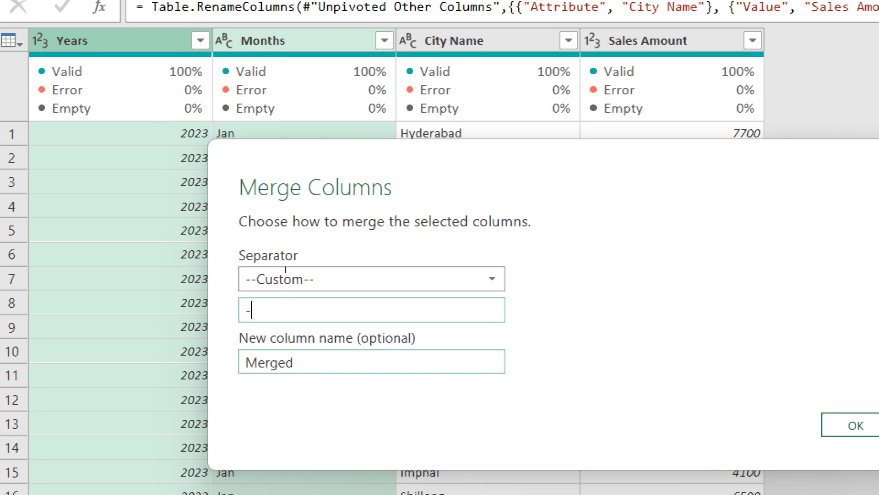
- Name the merged column Sales Date and apply the merge
key(Tab)
text(Sales Da)
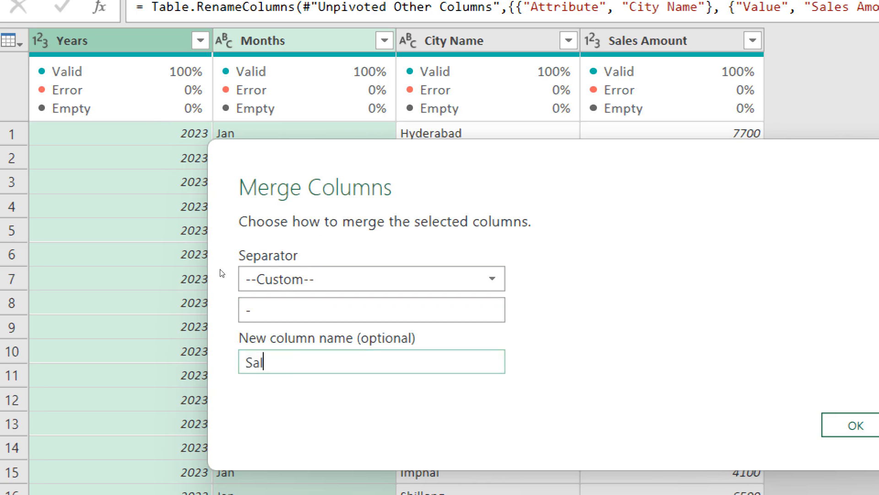
text(te)
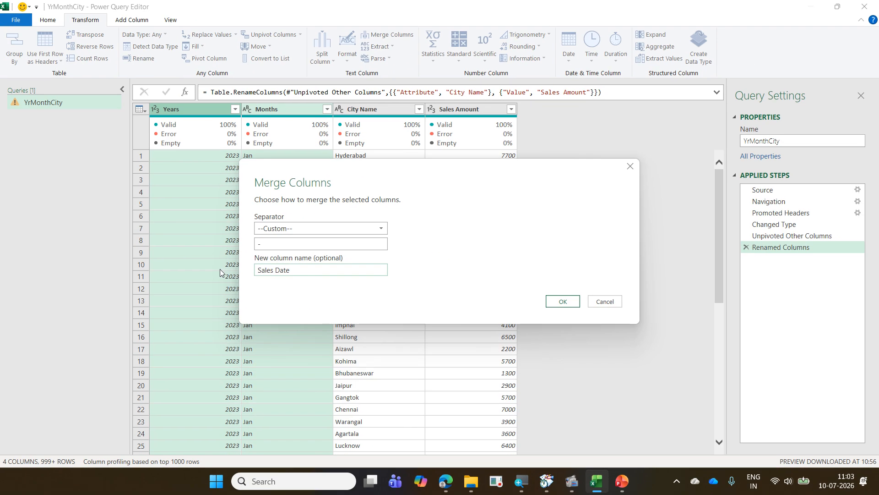
click(572, 300)
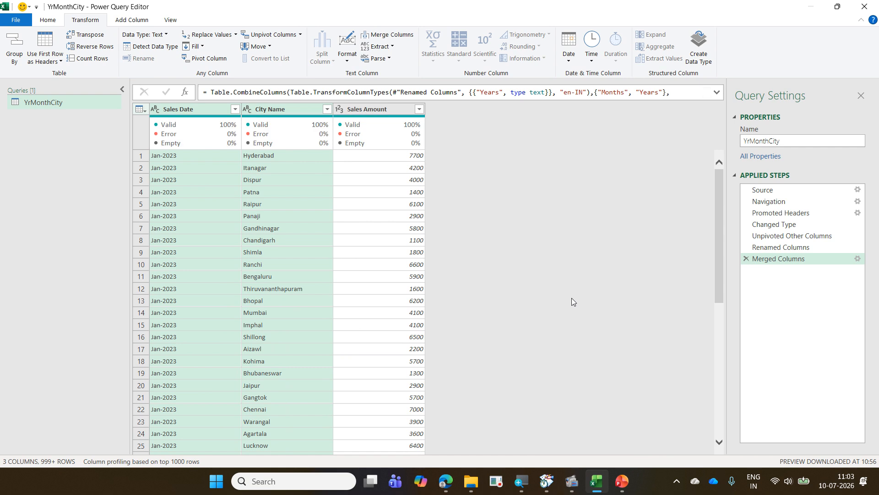
- Convert the Sales Date column from text by automatically detecting its data type
click(186, 109)
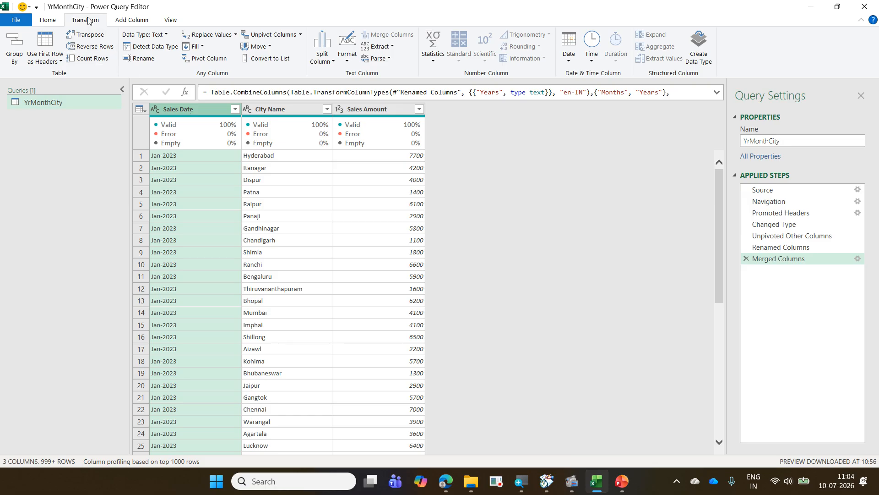
click(154, 47)
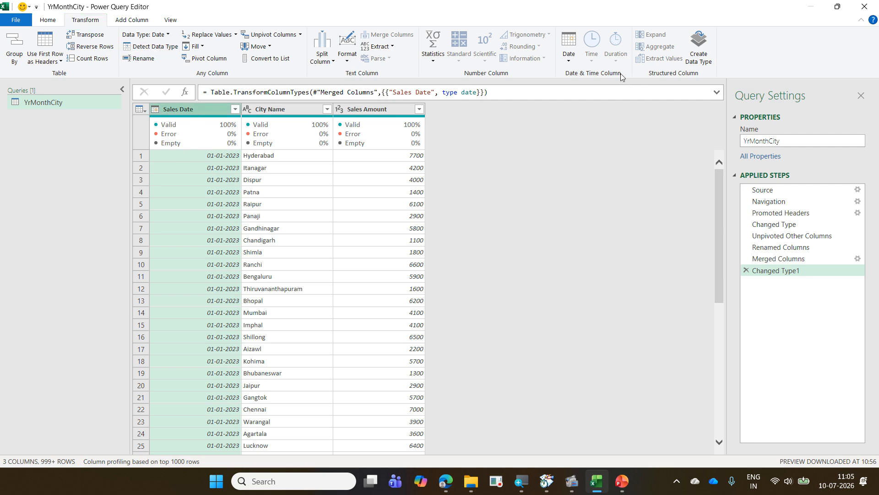
- Compare the year, month, quarter, week and day options for transforming Sales Date with those that add a new column
click(569, 49)
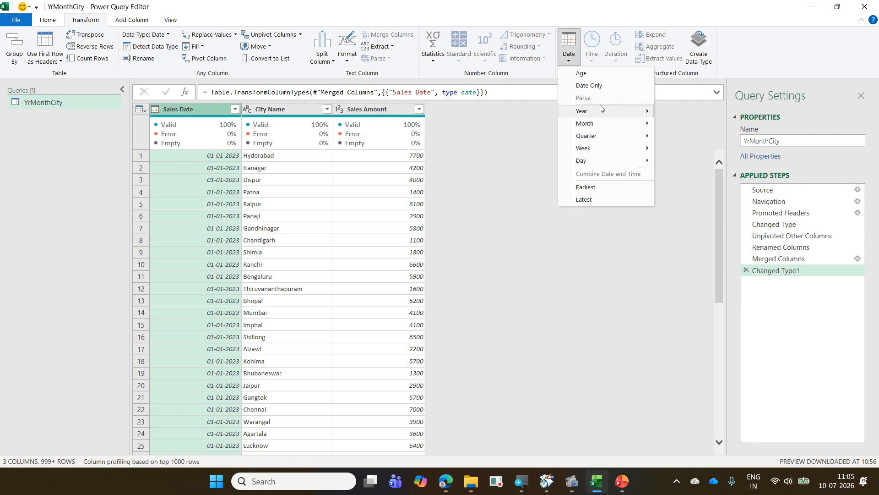
mouse_move(601, 110)
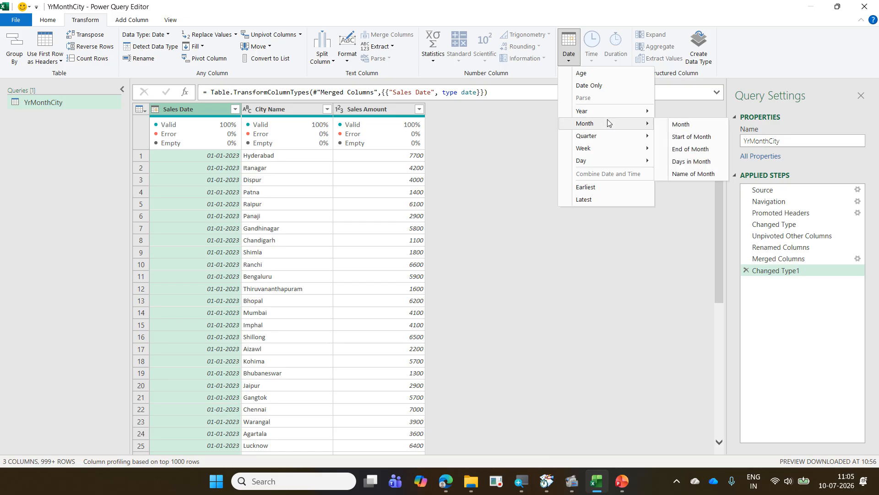
mouse_move(615, 140)
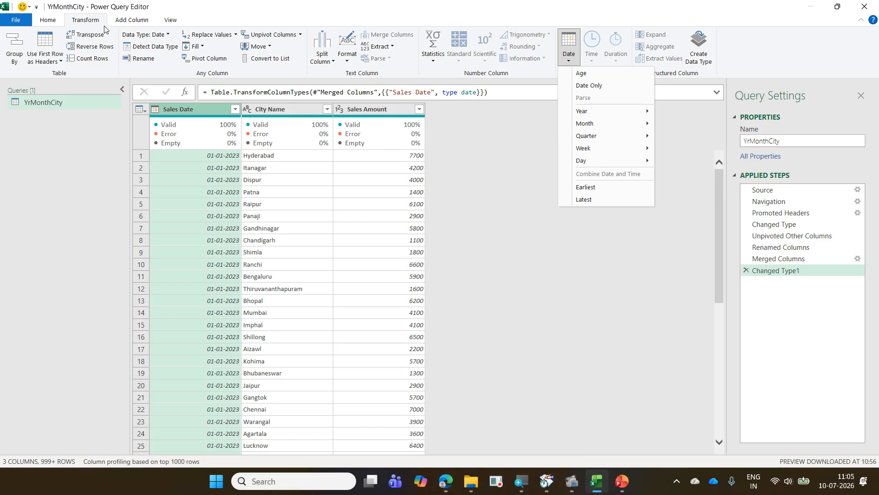
click(121, 23)
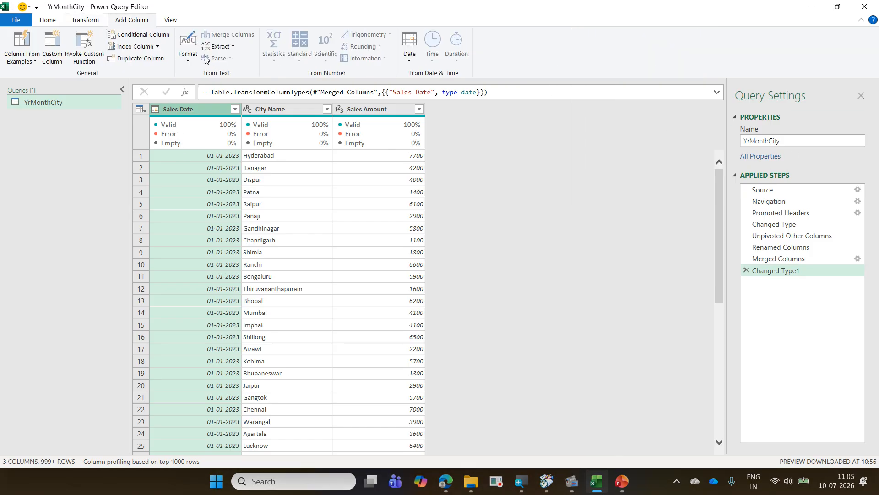
click(413, 60)
mouse_move(442, 112)
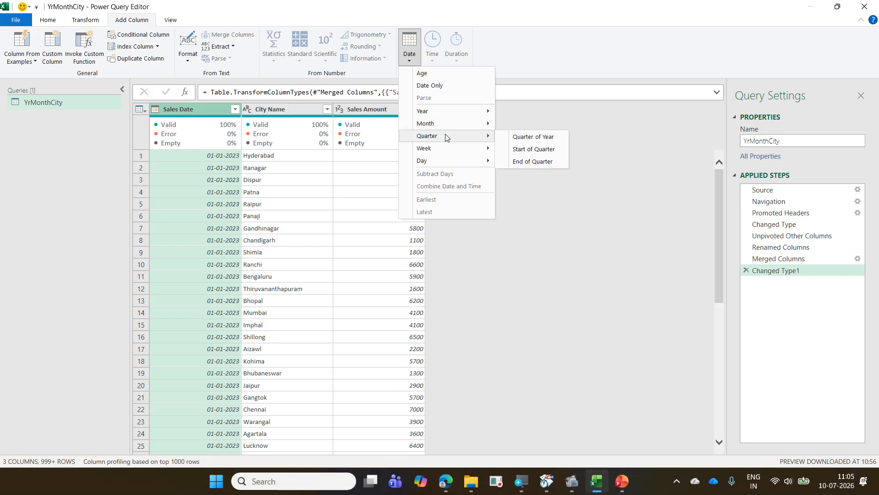
mouse_move(454, 160)
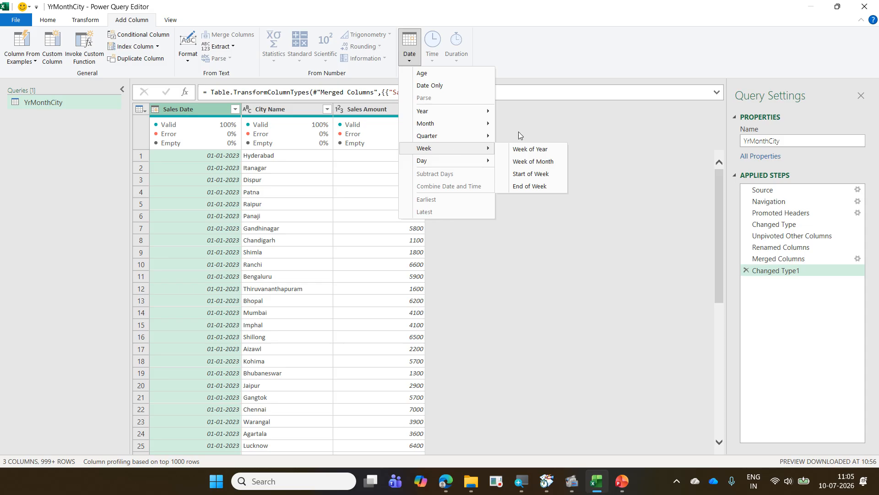
click(717, 47)
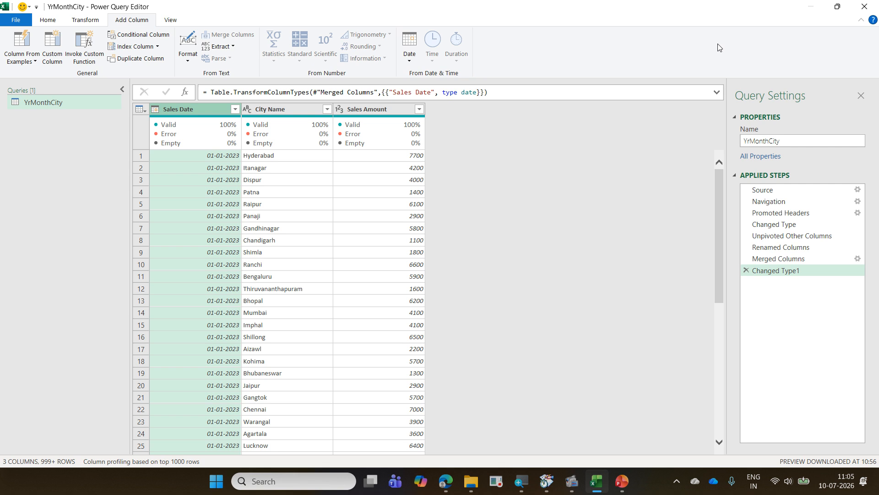
- Close the query editor and load YrMonthCity as a connection only, adding it to the Data Model, then dismiss the queries pane
click(59, 23)
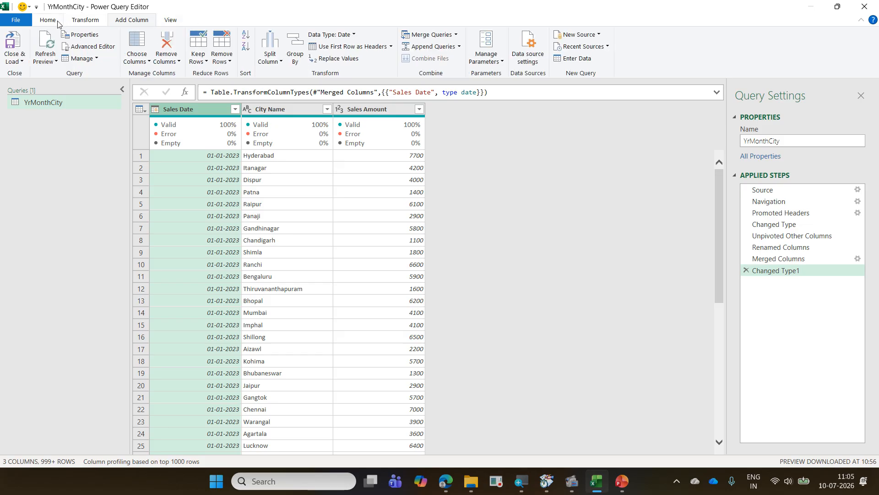
click(22, 61)
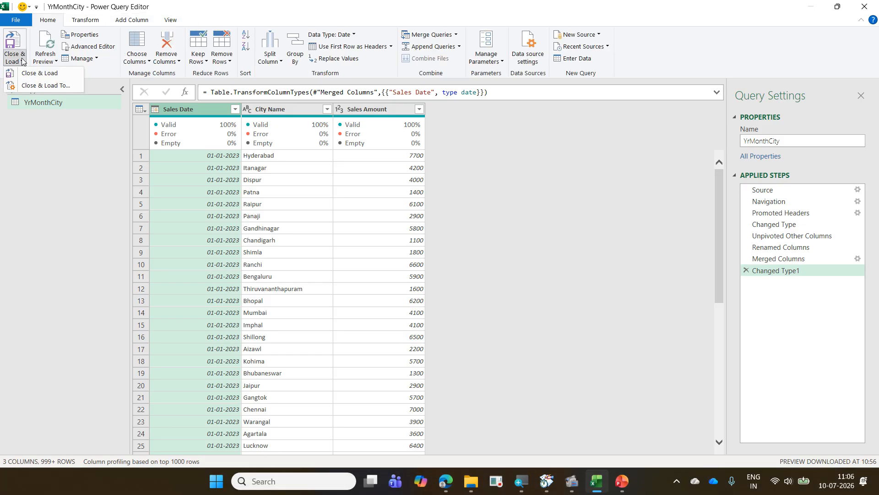
click(53, 86)
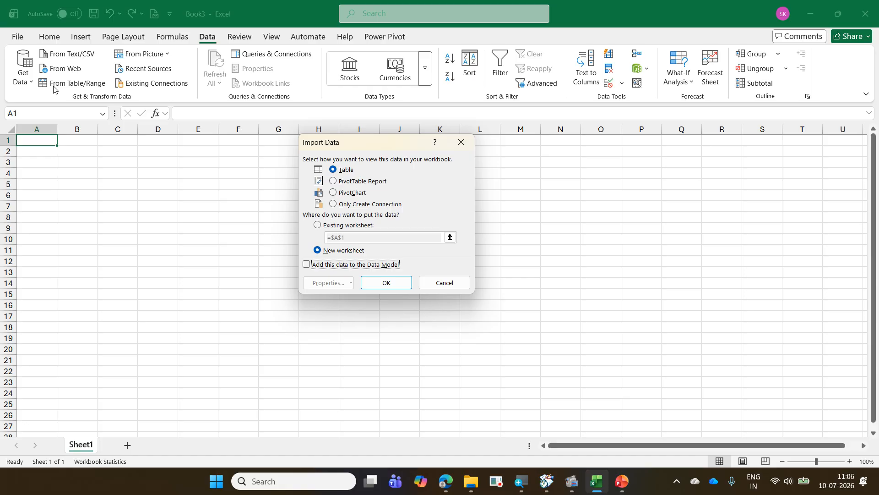
click(369, 205)
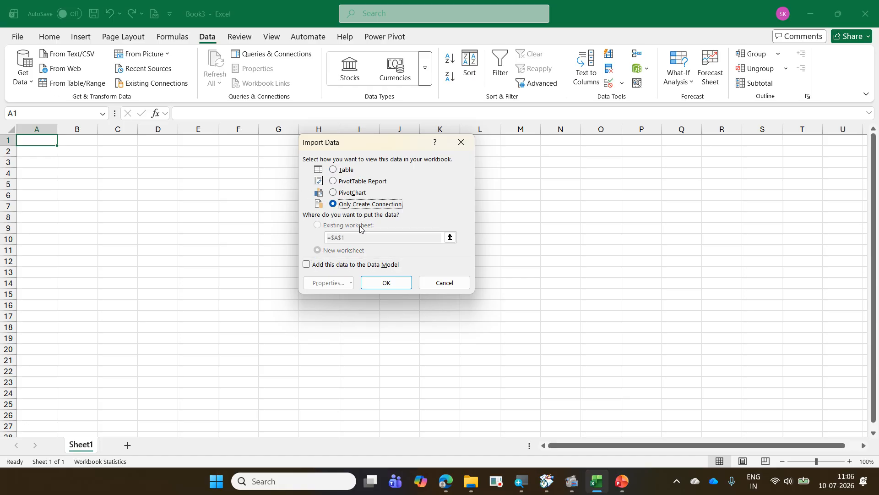
click(369, 264)
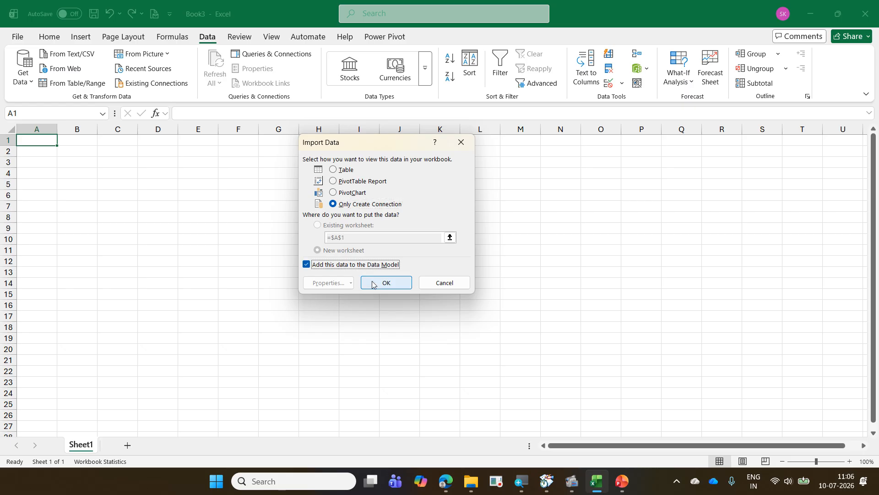
click(374, 284)
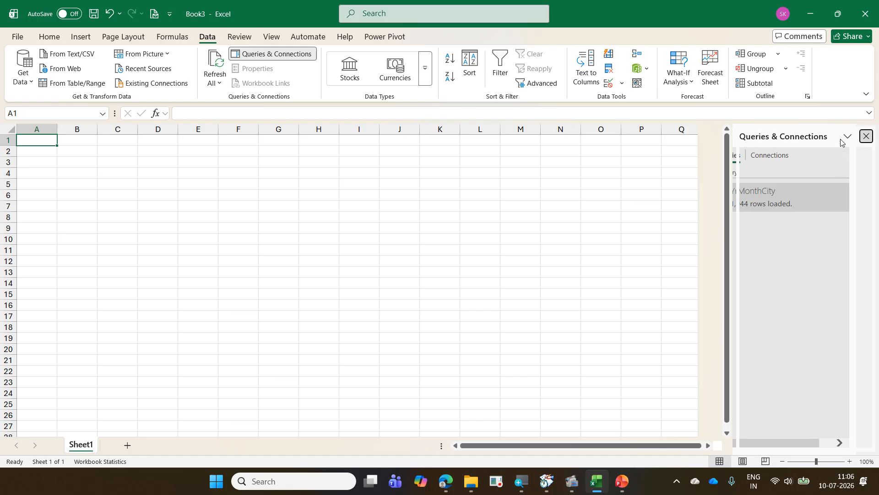
click(843, 138)
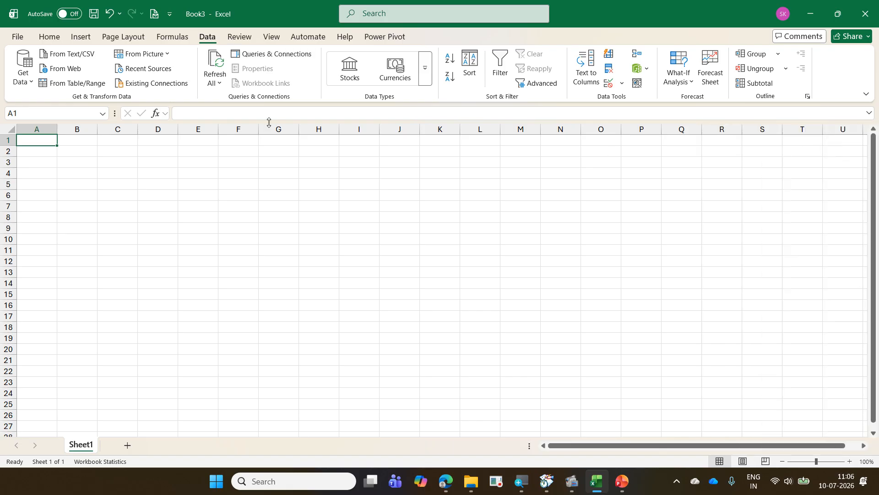
- Insert a PivotTable from the Data Model in the existing worksheet at Sheet1 cell A1
click(81, 38)
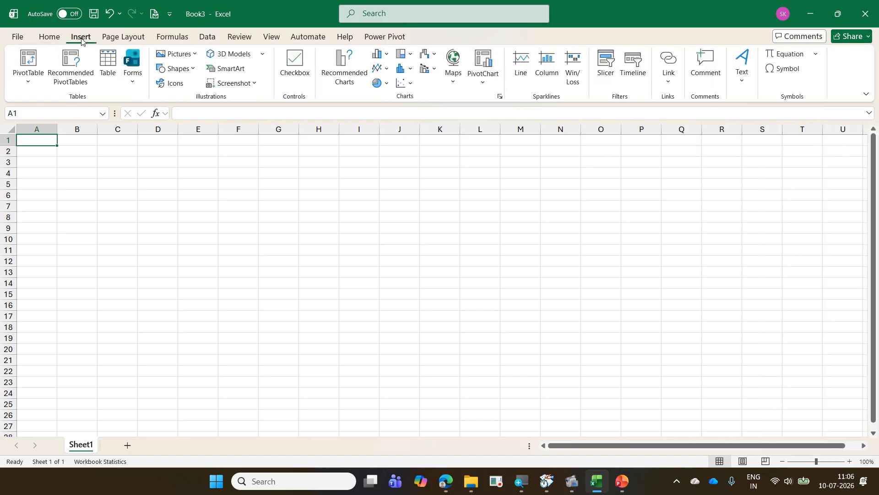
click(27, 77)
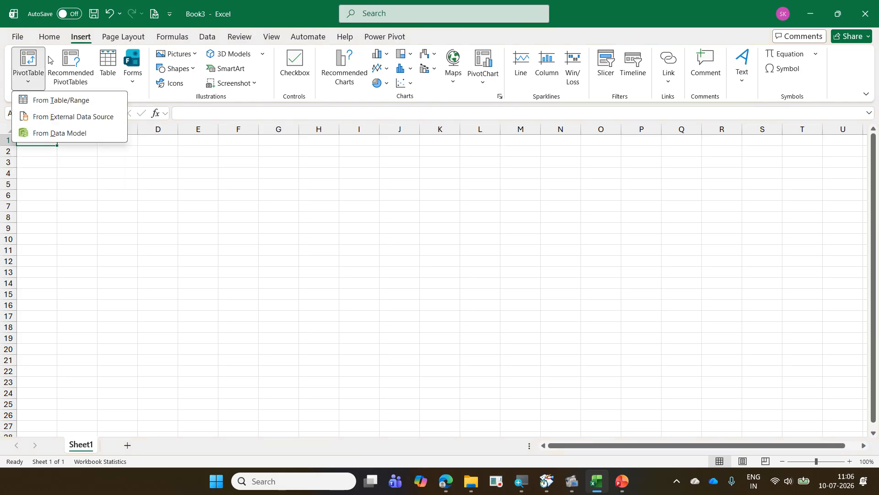
click(84, 136)
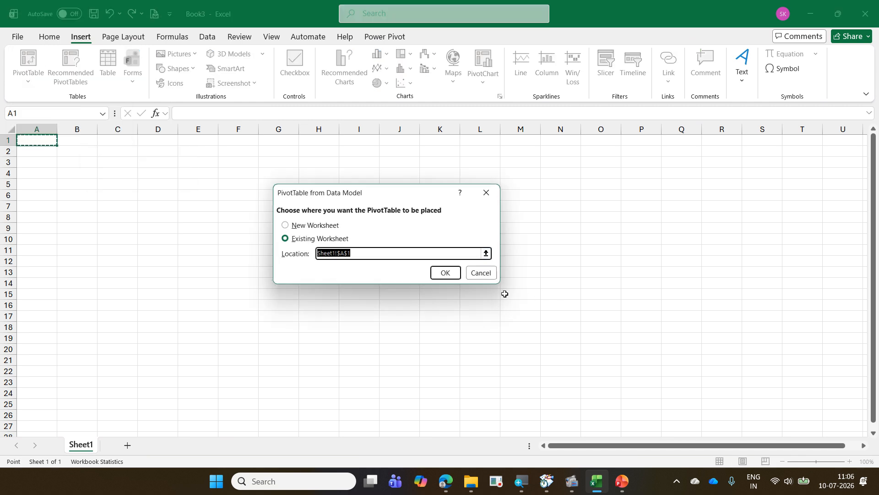
click(449, 274)
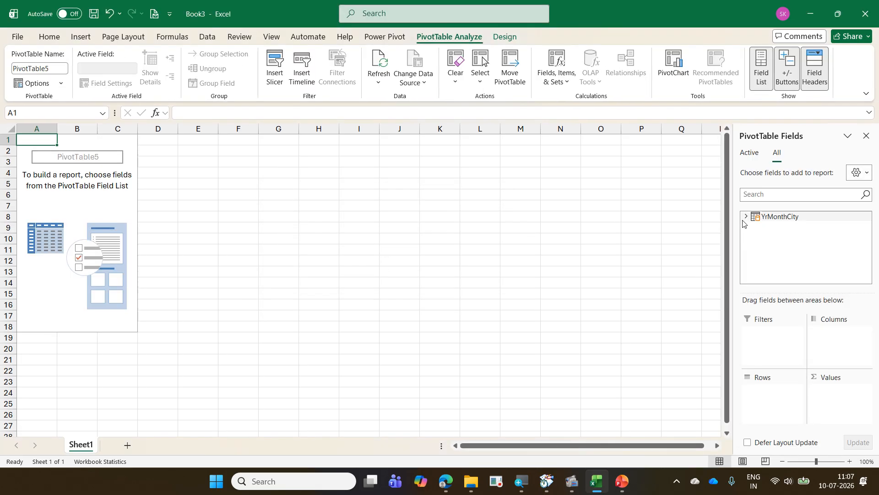
- Build the PivotTable from YrMonthCity with City Name in rows, Sales Amount in values and Sales Date in columns
click(746, 216)
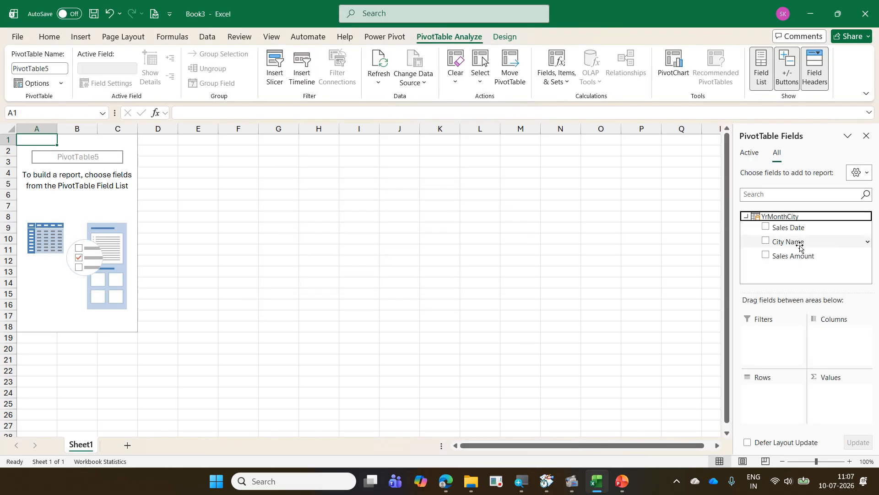
drag(798, 242, 773, 403)
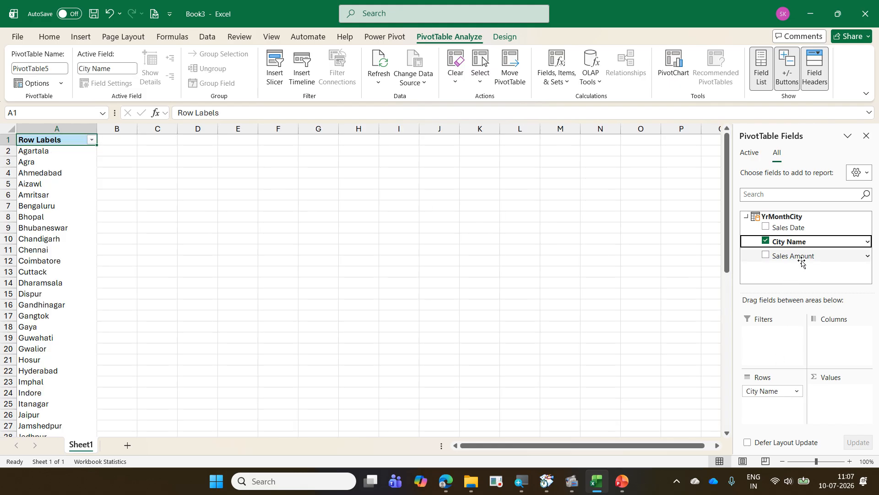
drag(803, 255, 834, 392)
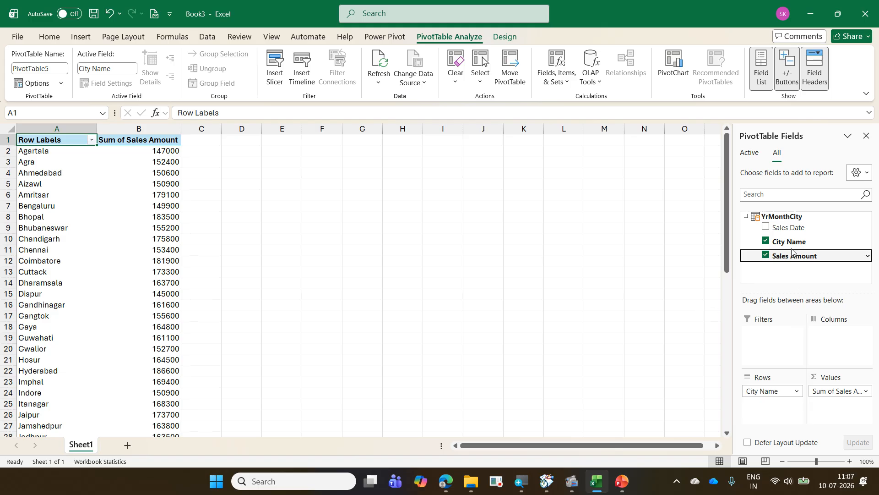
drag(792, 234, 830, 339)
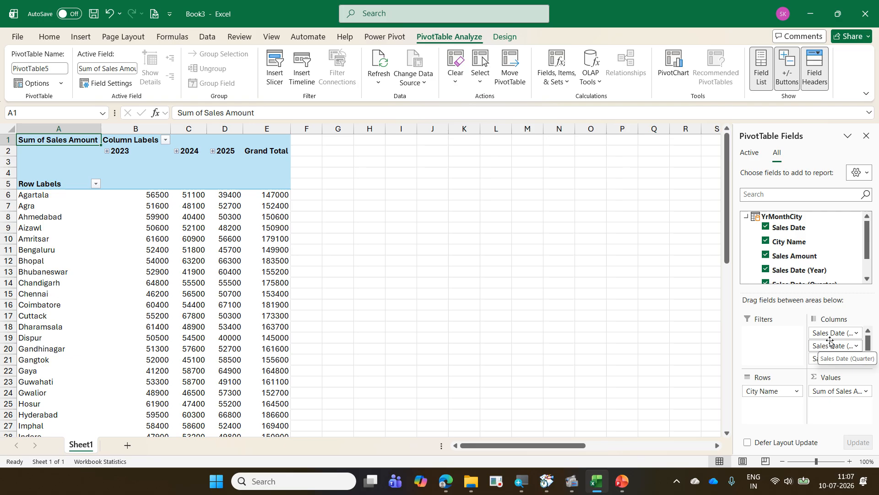
scroll(314, 319, down, 8)
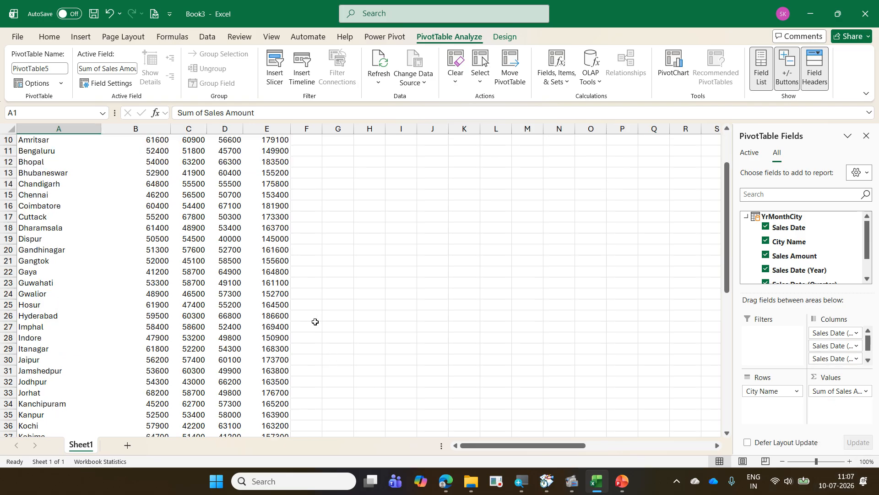
- Save the workbook as 07 CityMonthWise with PQ in the 2026-07-09 Daimler ExcelExercise folder
scroll(315, 322, up, 8)
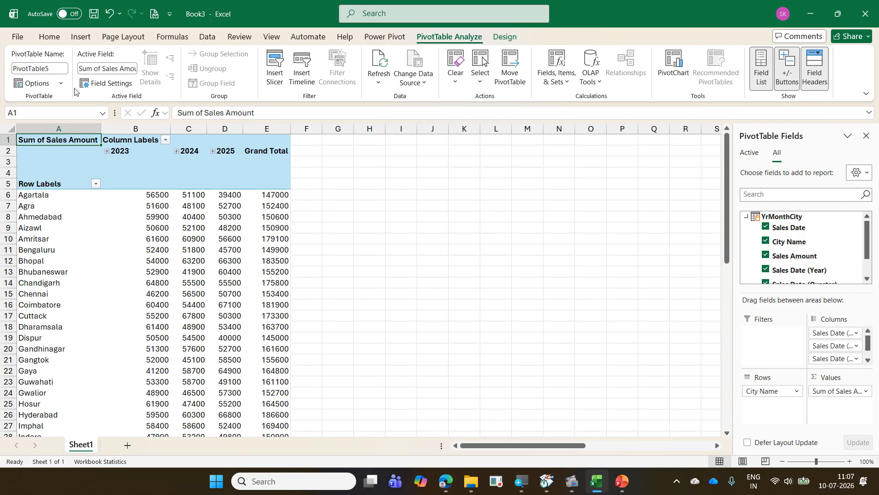
click(18, 38)
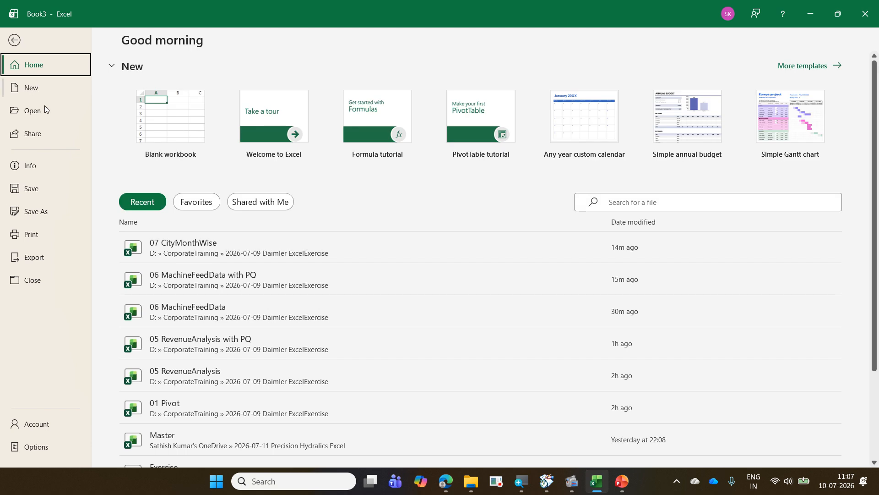
click(58, 187)
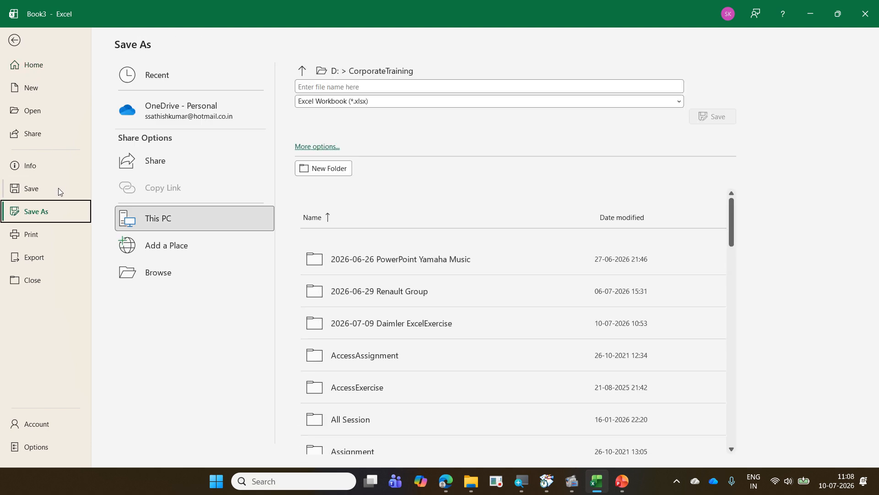
click(188, 274)
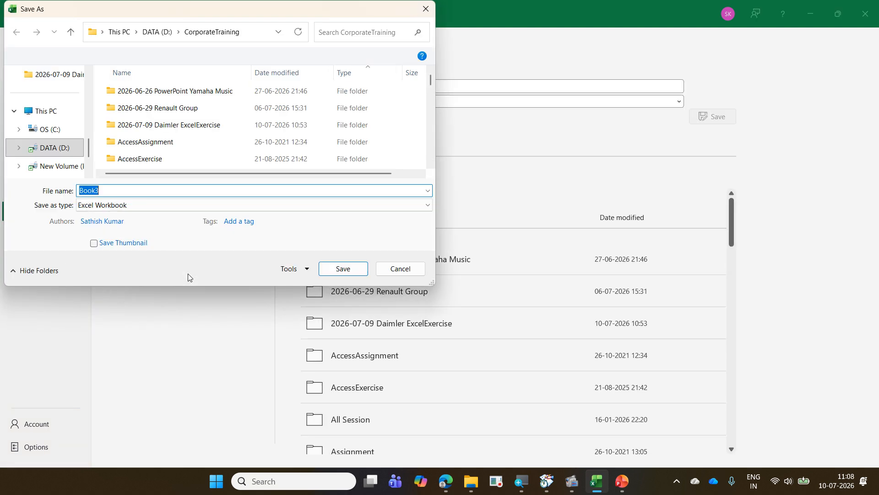
double_click(204, 130)
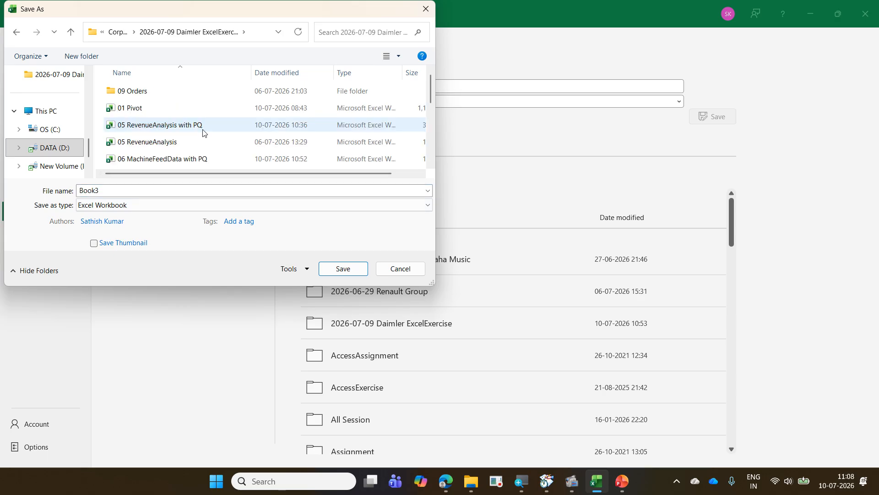
scroll(204, 132, up, 1)
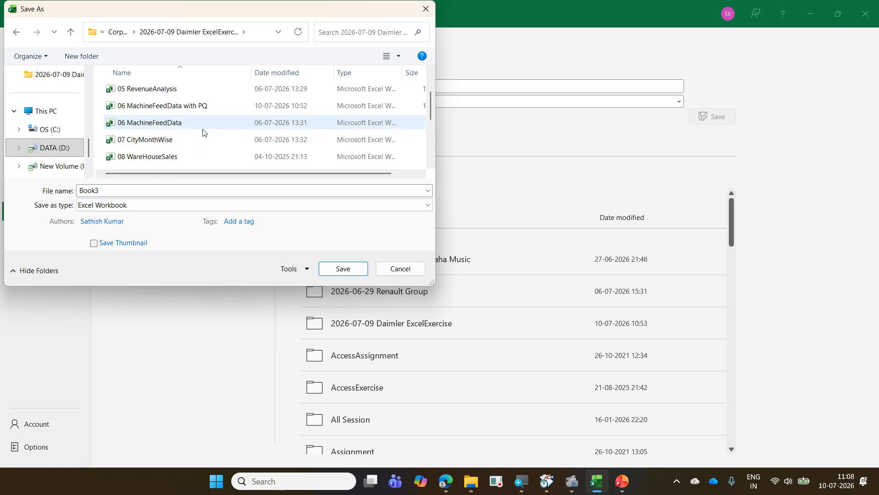
click(198, 140)
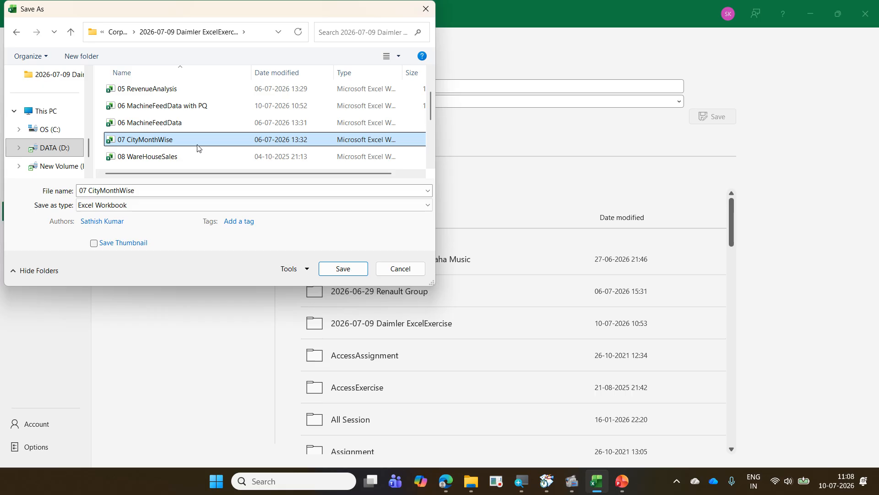
click(187, 187)
click(188, 189)
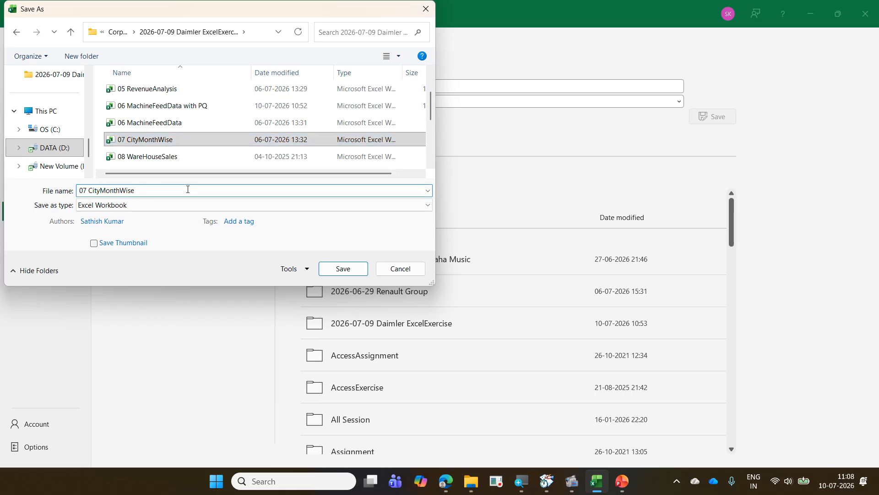
text(with )
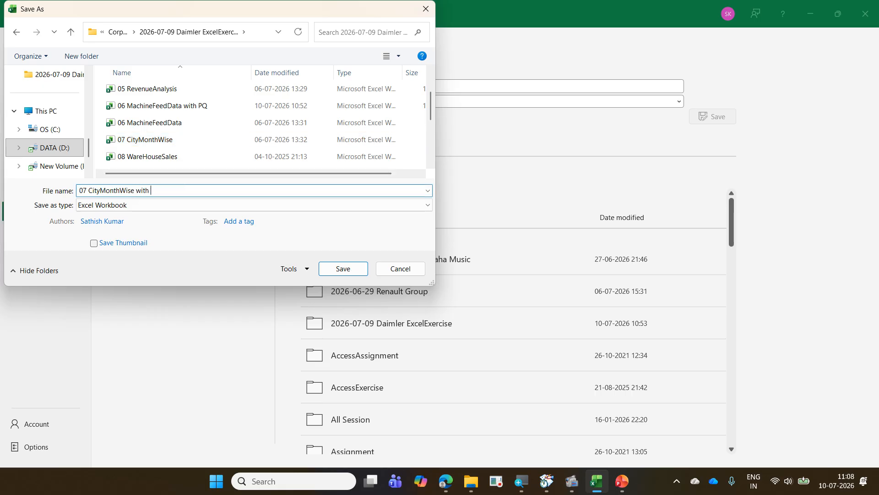
text(PQ)
click(343, 269)
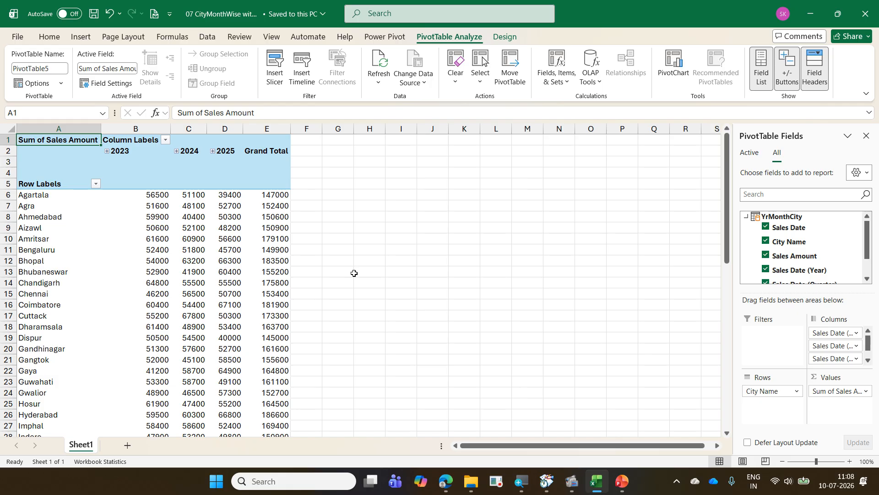
- Save and close the finished workbook, then open 08 WareHouseSales from the exercise folder in File Explorer
key(ctrl+s)
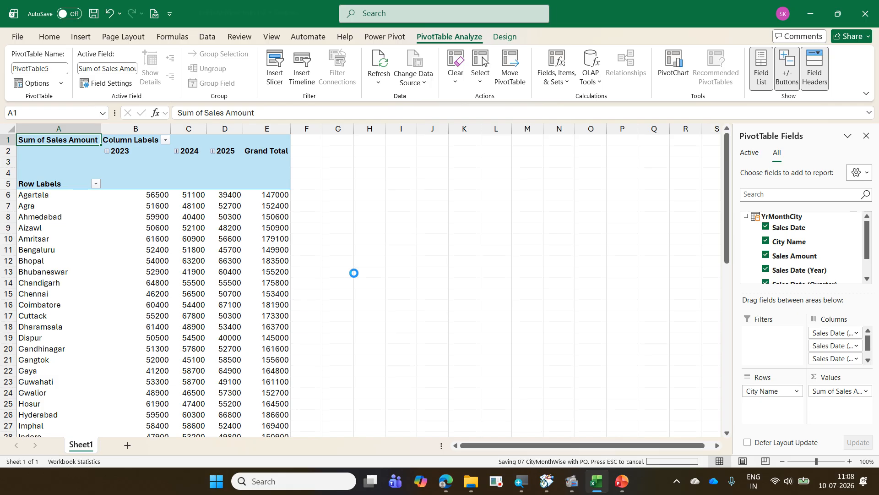
key(ctrl+w)
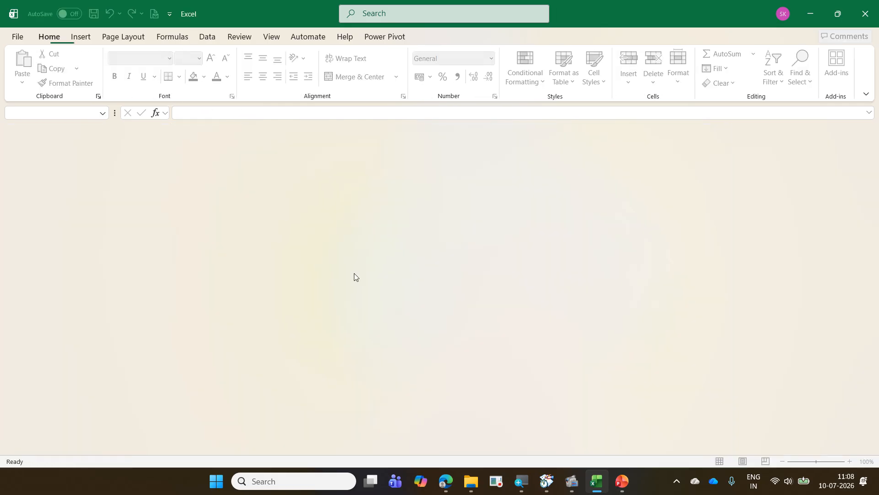
click(471, 481)
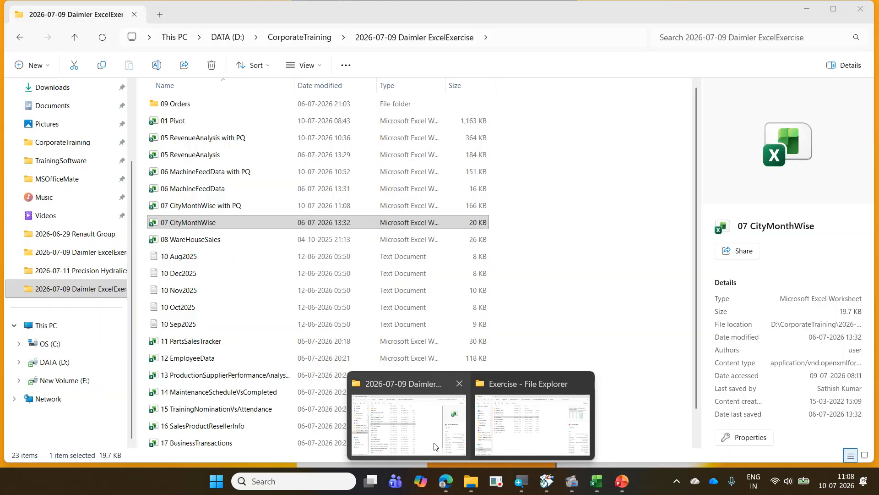
click(435, 446)
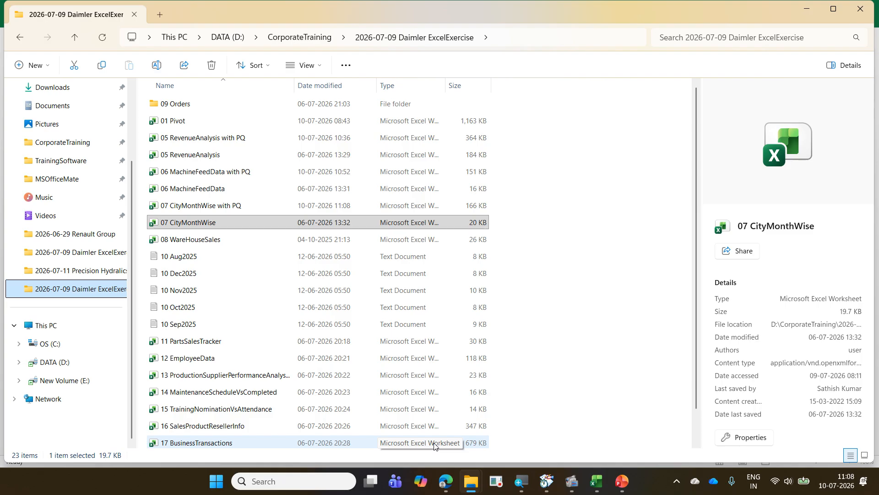
click(204, 240)
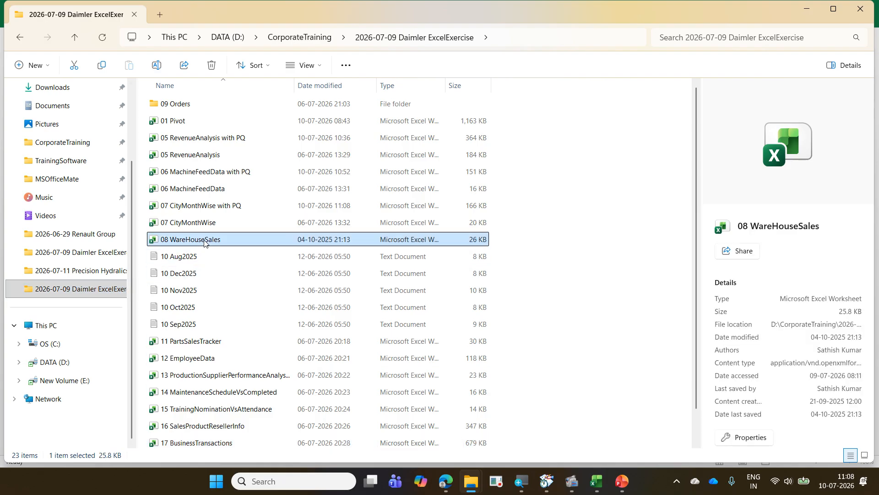
double_click(204, 240)
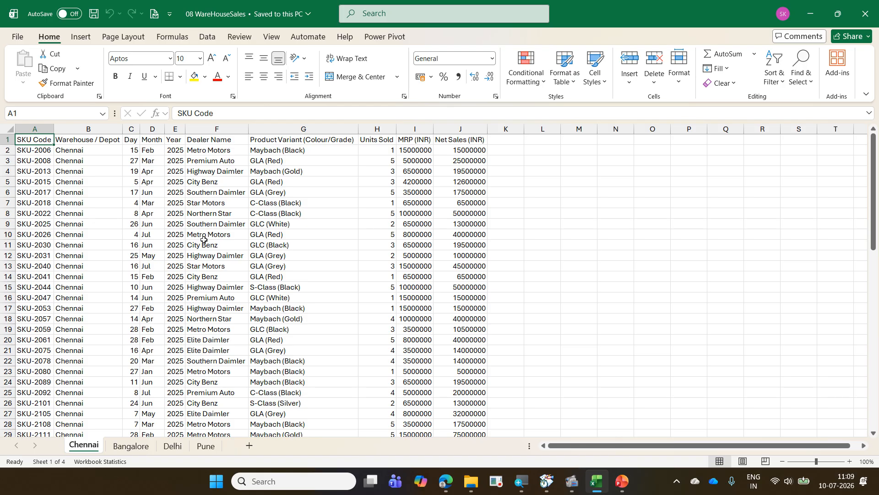
- Review the column headers of the Chennai sheet one by one, from SKU Code through Net Sales (INR)
key(Right)
key(Right)
key(Right)
key(Right)
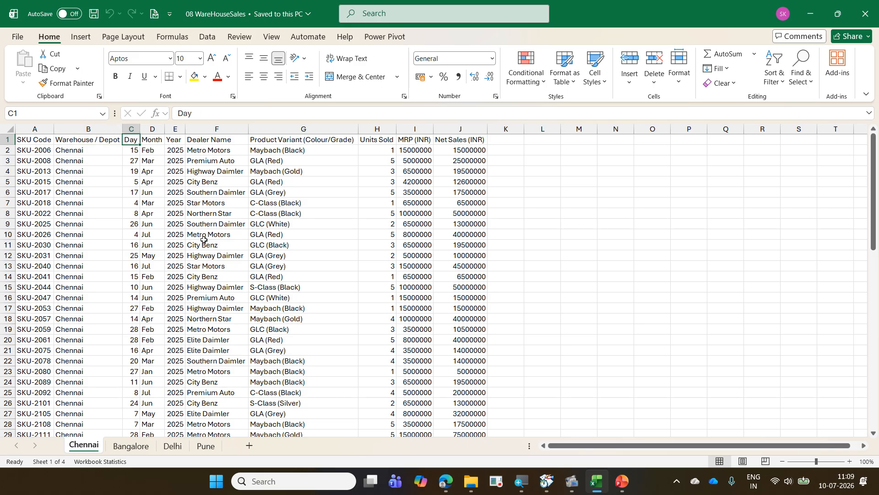
key(Right)
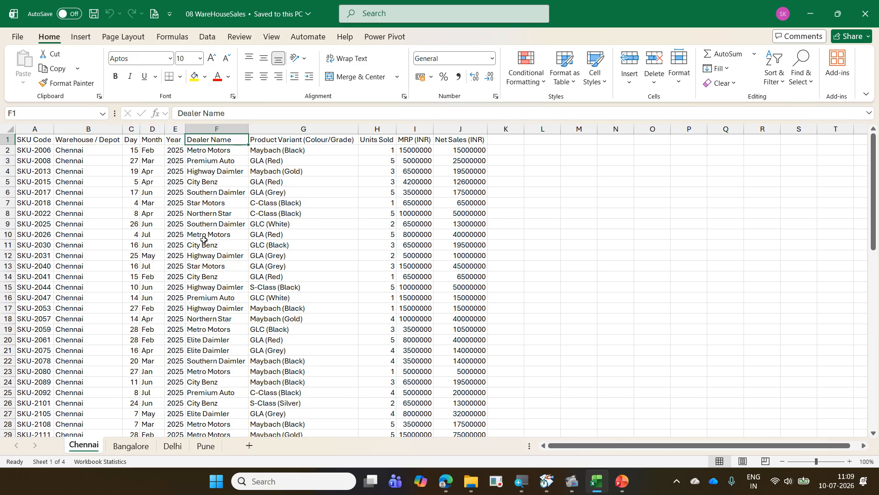
key(Right)
key(Right)
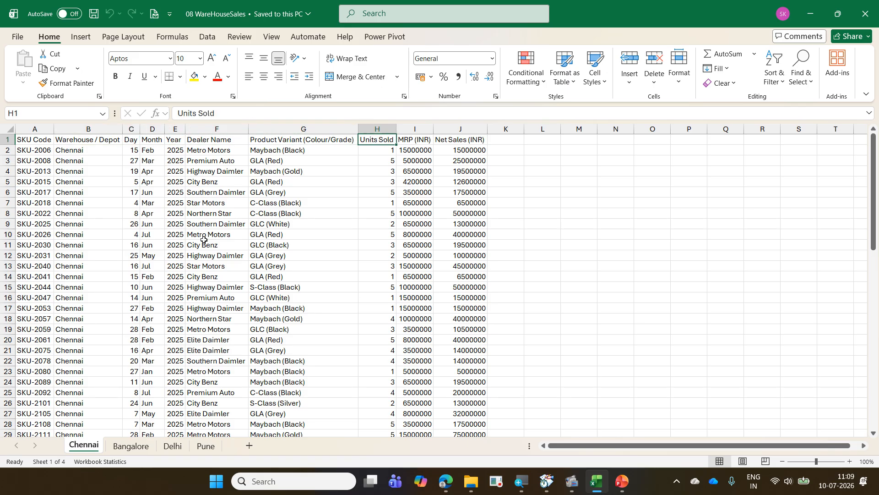
key(Right)
key(Right)
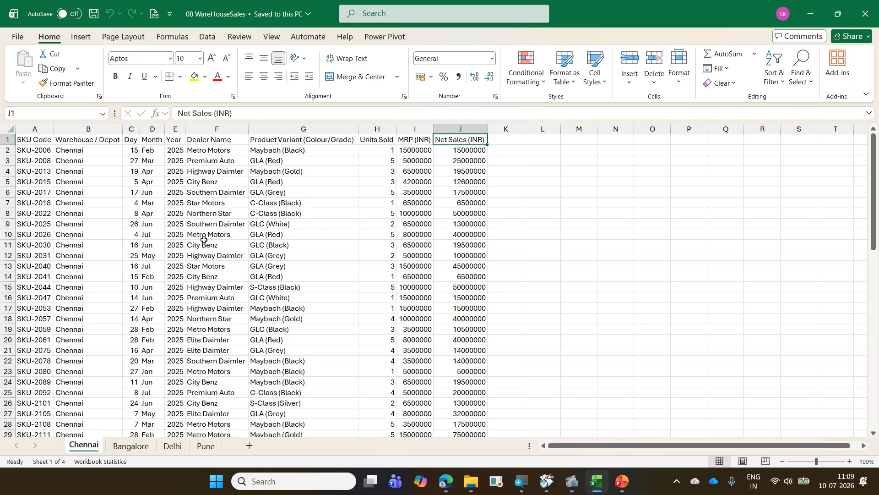
- Compare where the Discount column sits on the Bangalore and Delhi sheets
key(ctrl+Page_Down)
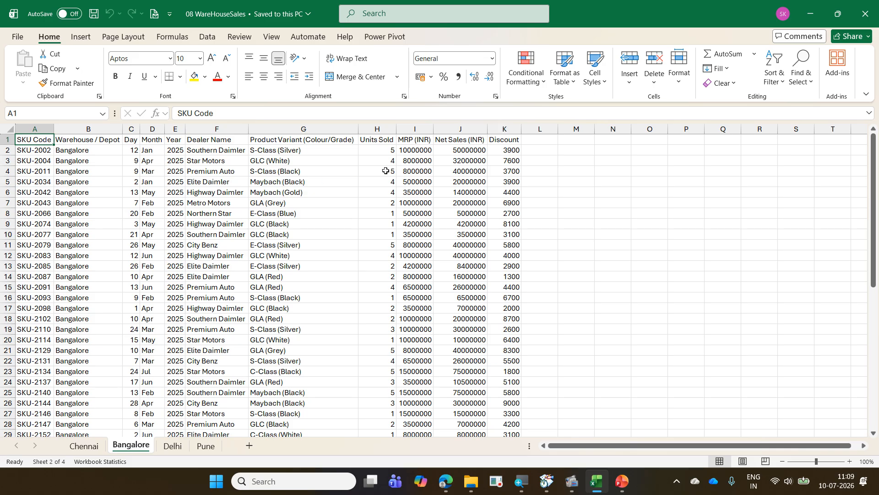
click(503, 128)
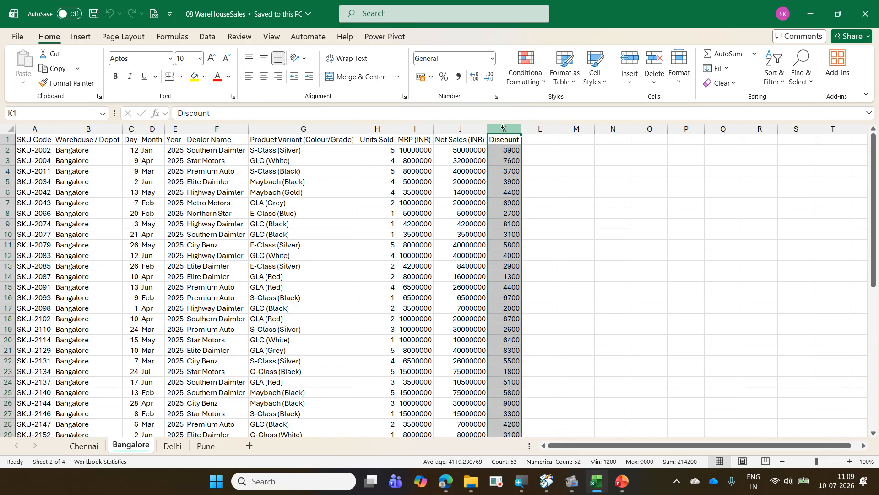
click(376, 183)
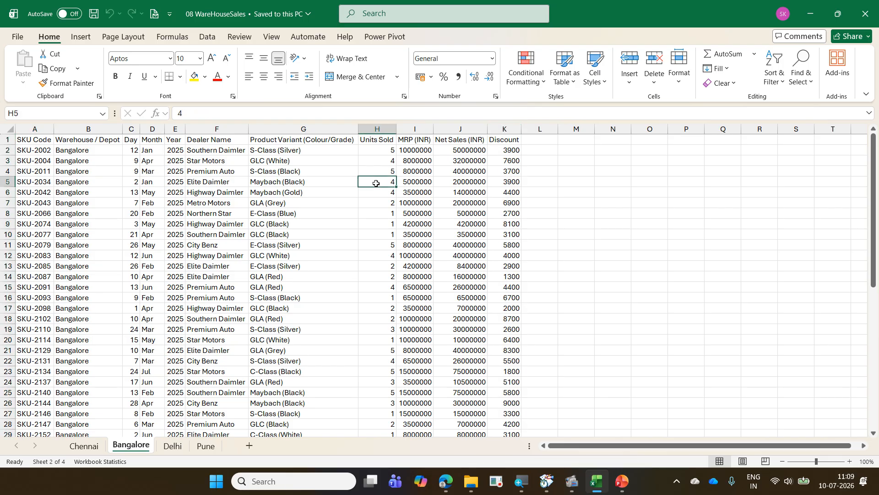
key(ctrl+Page_Down)
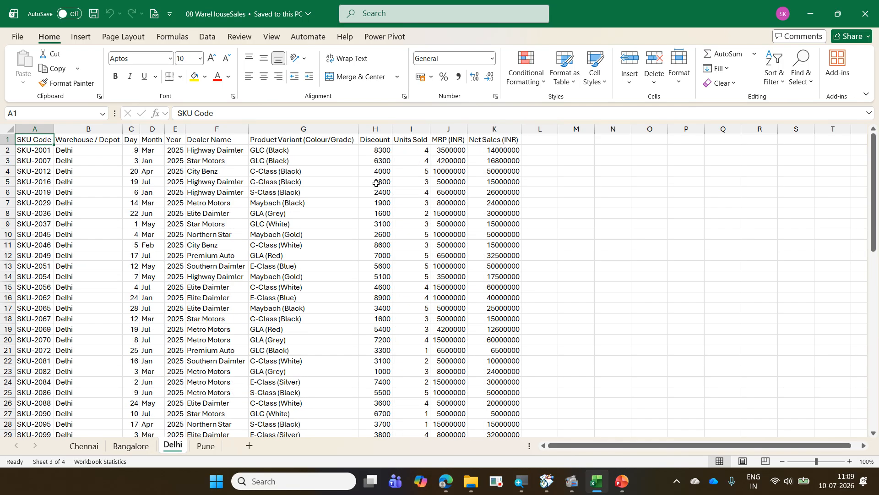
click(396, 202)
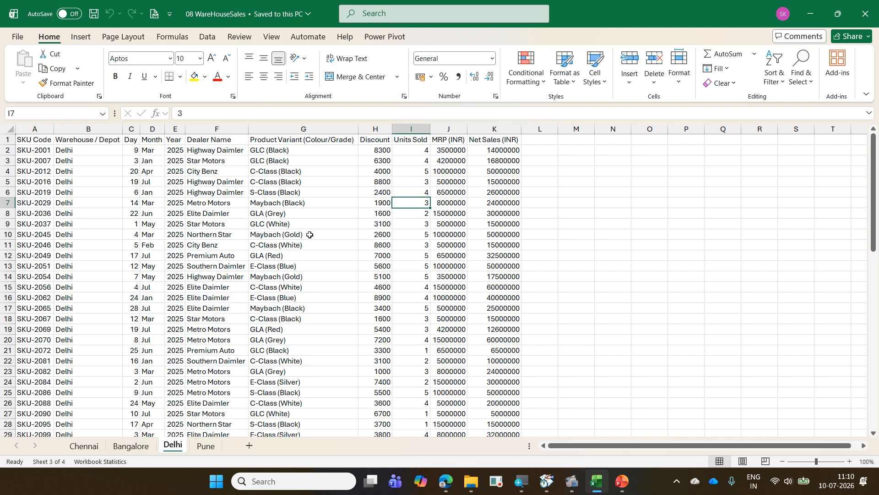
click(123, 446)
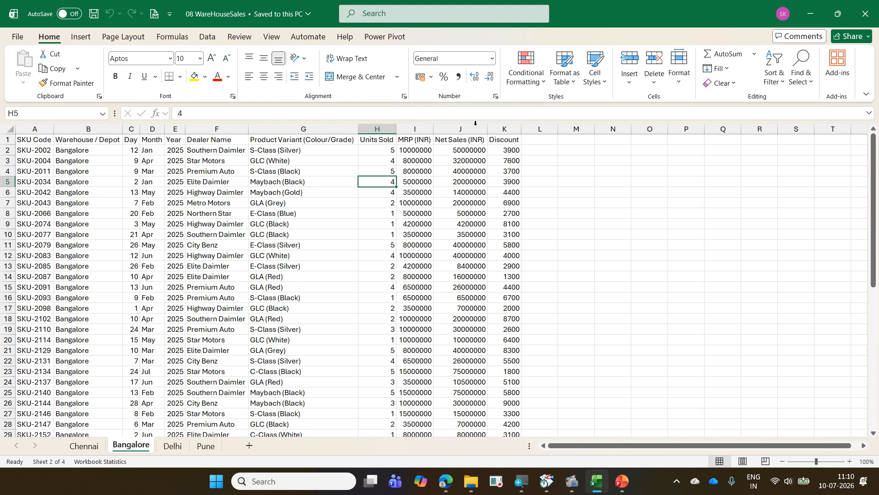
click(509, 158)
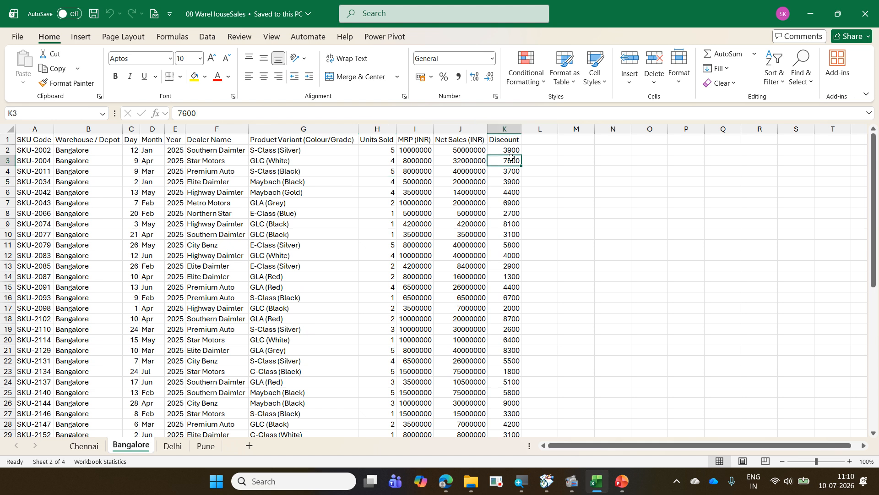
click(176, 446)
click(371, 127)
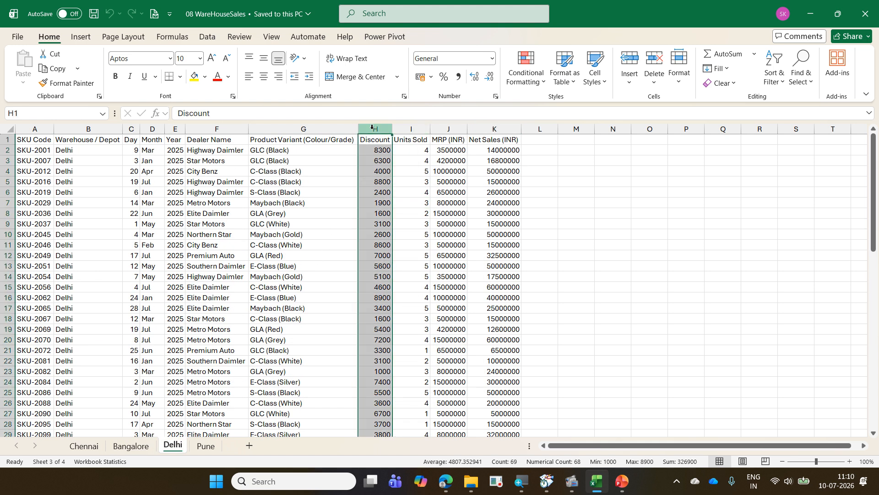
click(295, 244)
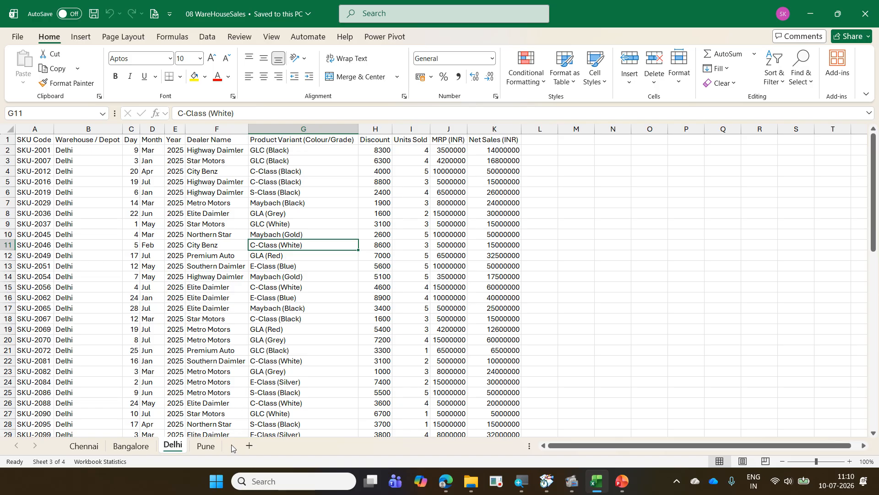
- Check the order of the Warehouse / Depot and SKU Code columns on the Pune sheet against the Delhi and Chennai sheets
click(219, 448)
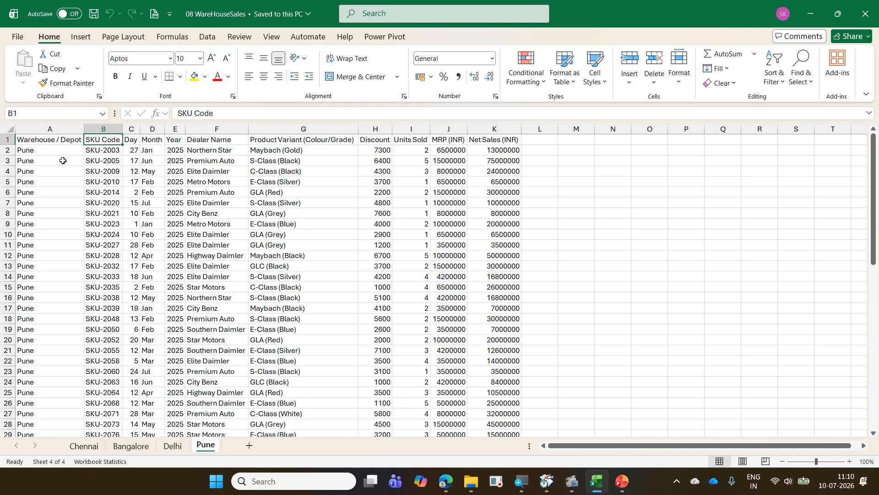
click(40, 151)
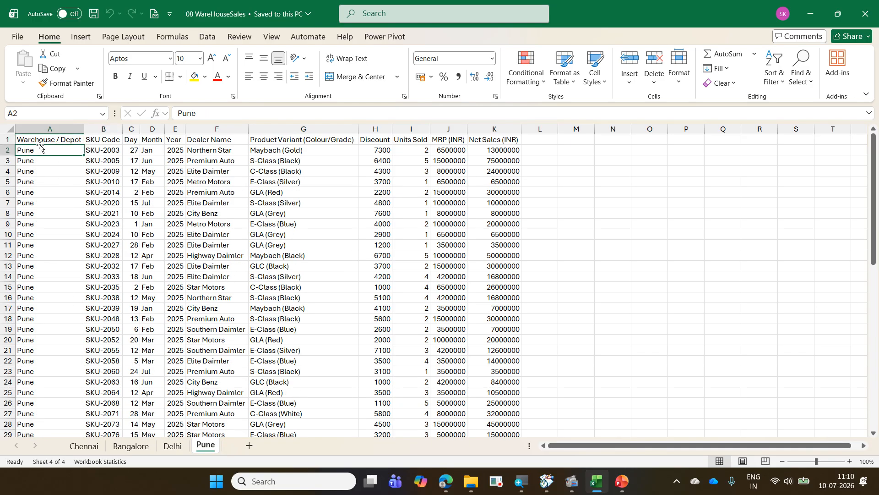
click(49, 137)
click(92, 147)
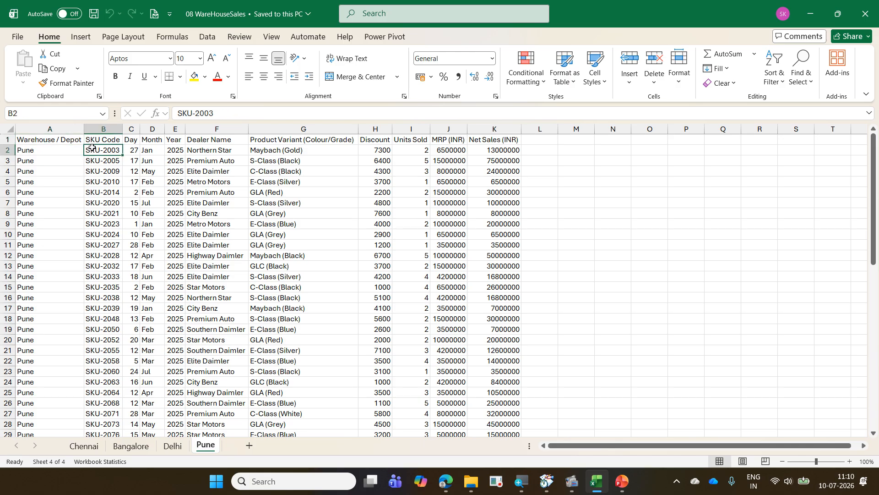
click(171, 445)
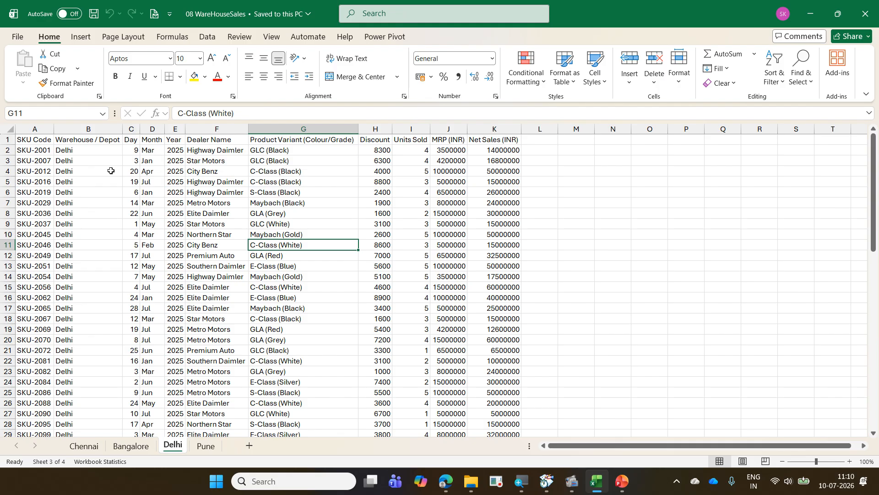
click(137, 188)
click(84, 445)
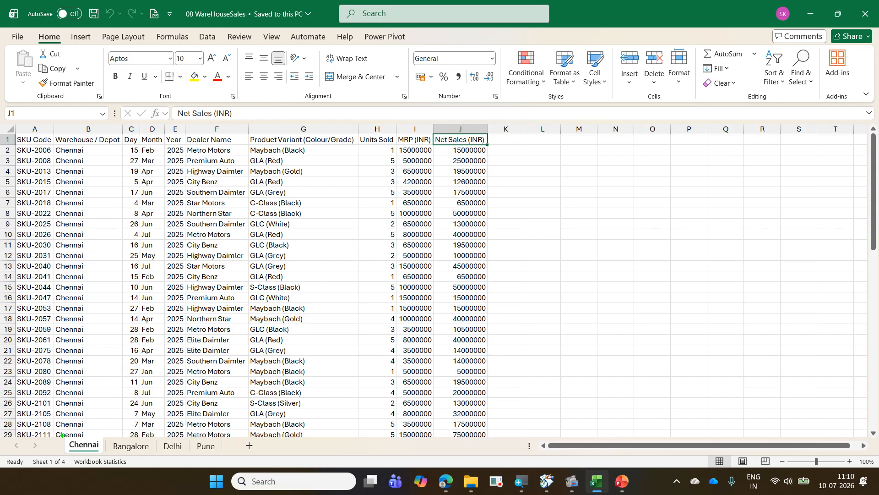
mouse_move(62, 436)
mouse_down()
mouse_move(100, 451)
mouse_move(225, 458)
mouse_up()
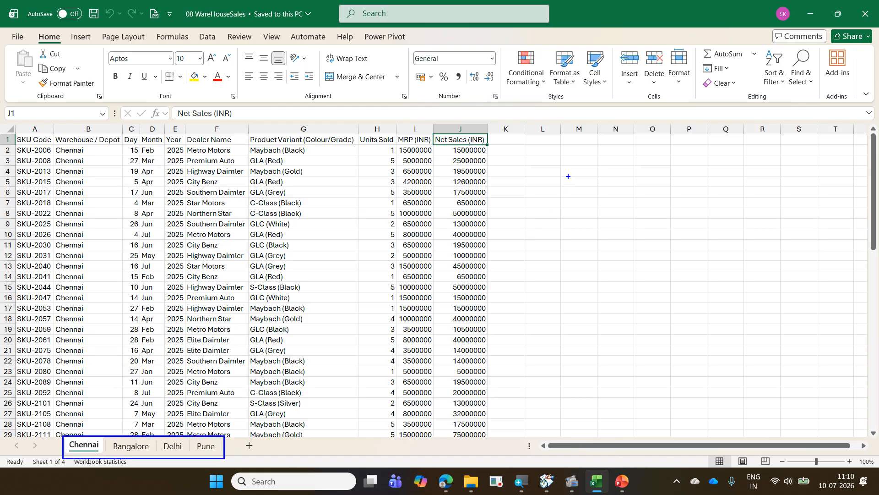
drag(568, 177, 724, 337)
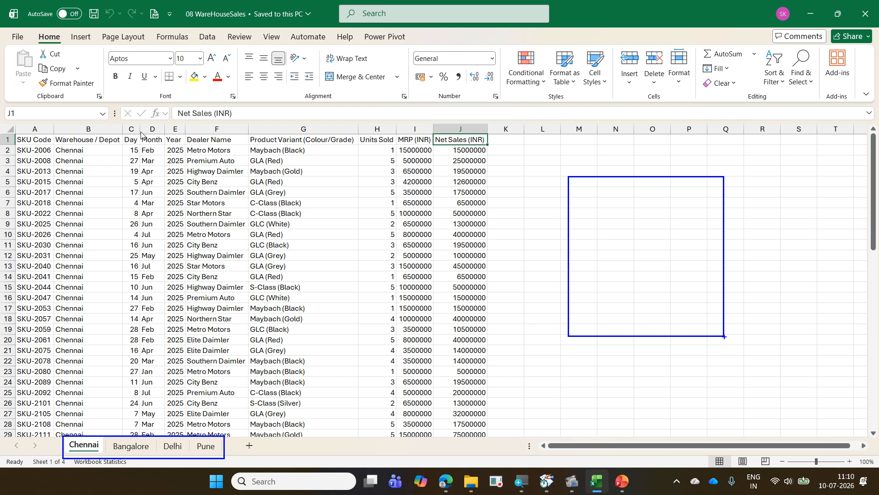
key(Escape)
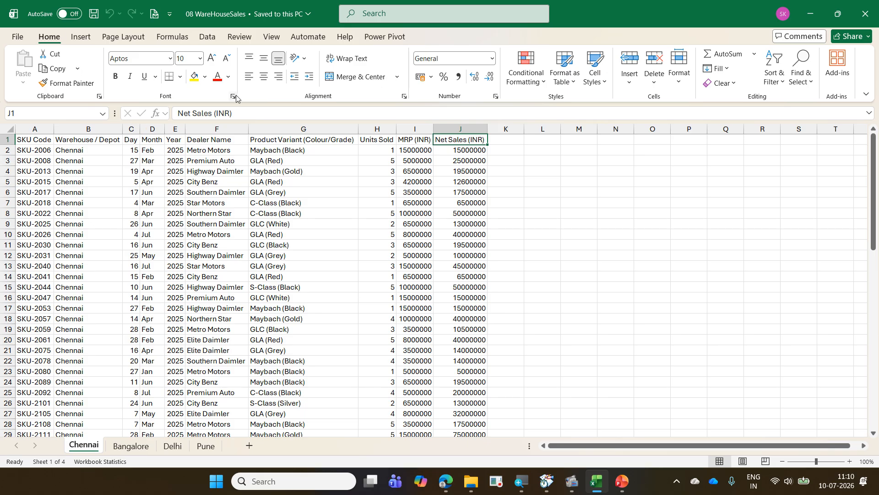
- Check how far the Chennai data extends, and review the Bangalore, Delhi and Pune sheets' layouts once more
click(196, 182)
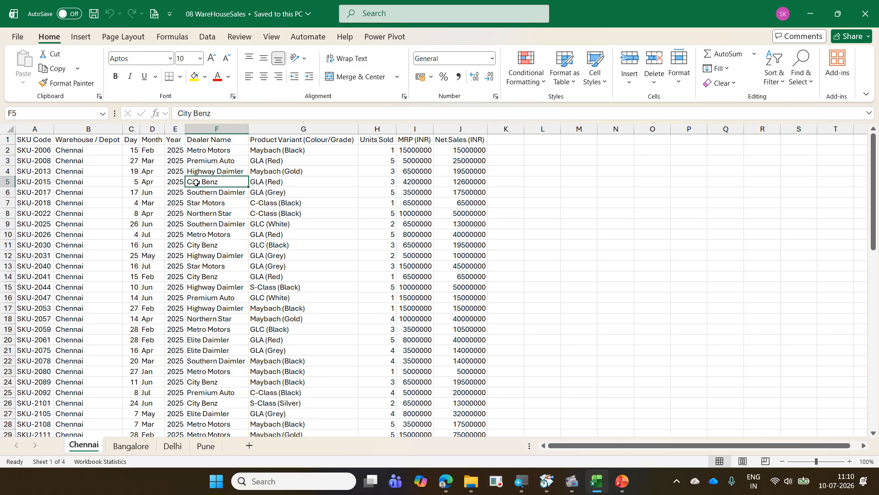
key(ctrl+Down)
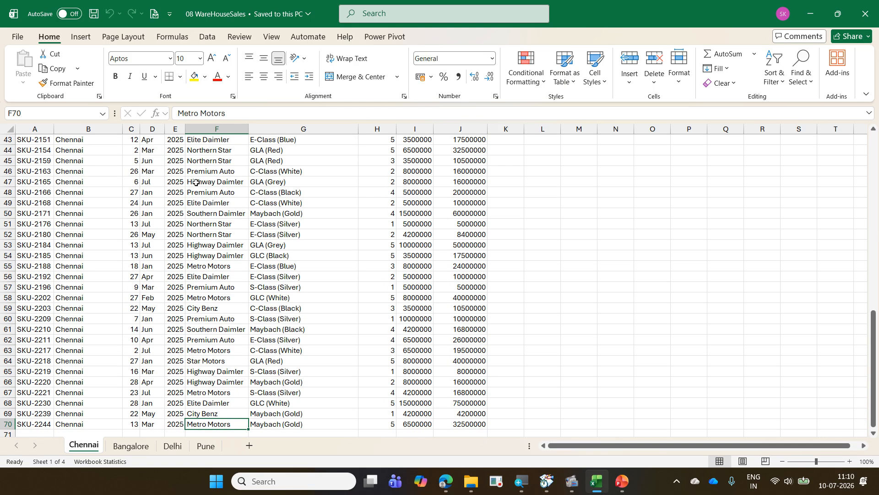
key(ctrl+Up)
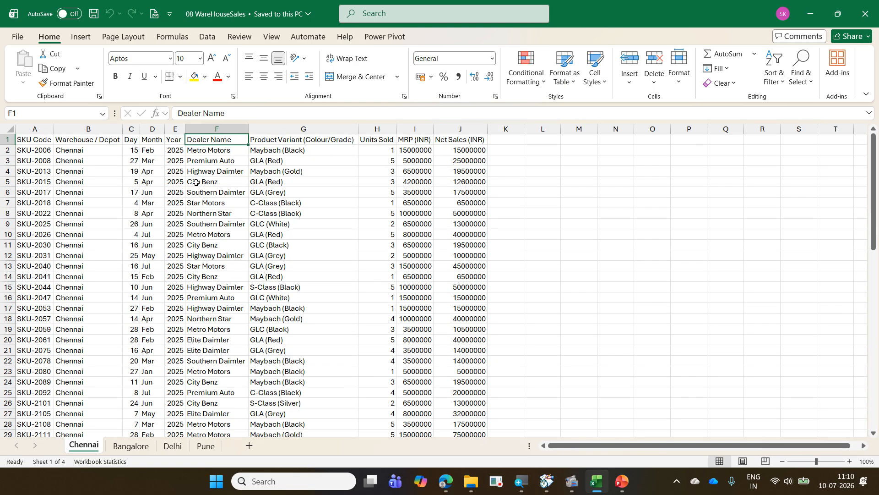
key(Left)
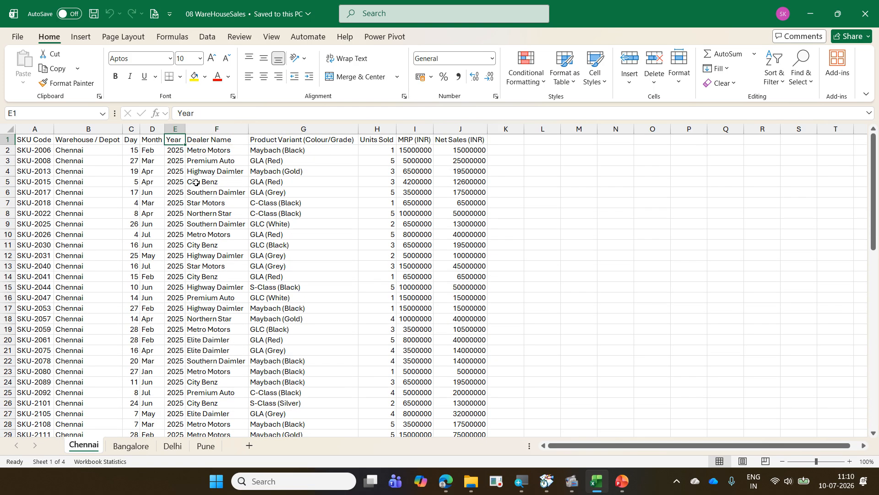
key(ctrl+Left)
key(ctrl+Page_Down)
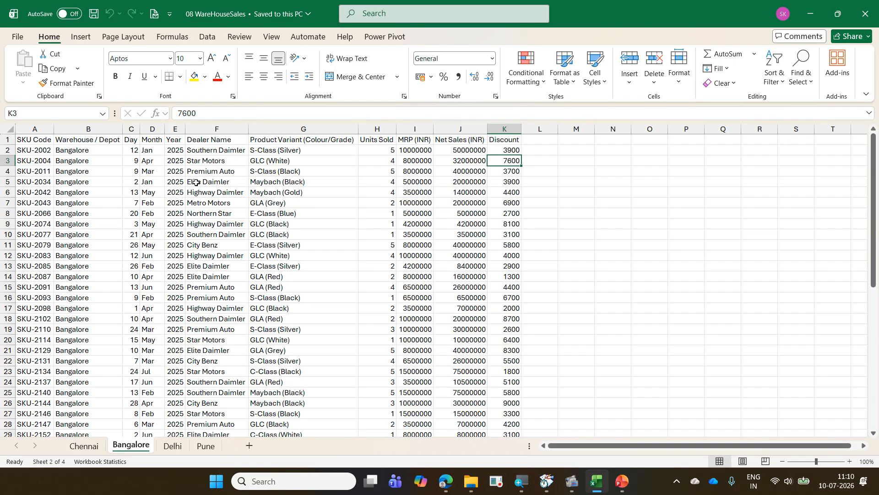
key(ctrl+Page_Down)
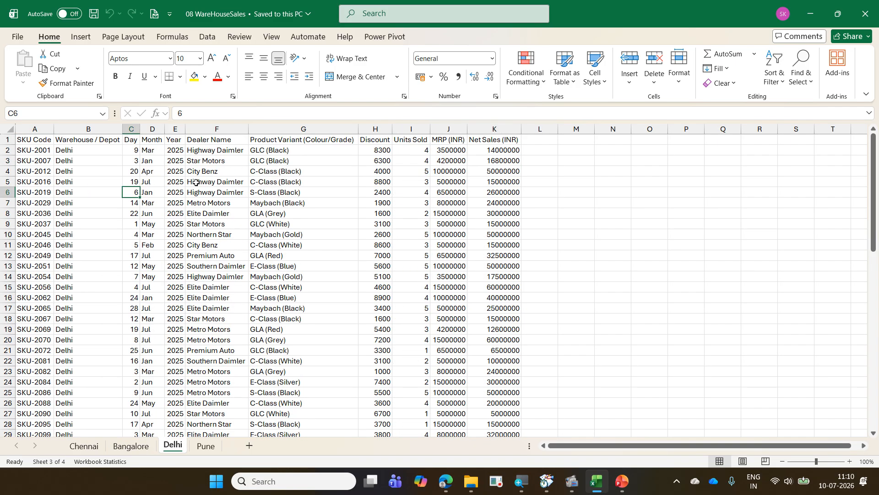
key(ctrl+Page_Down)
key(ctrl+Page_Up)
key(ctrl+Page_Up)
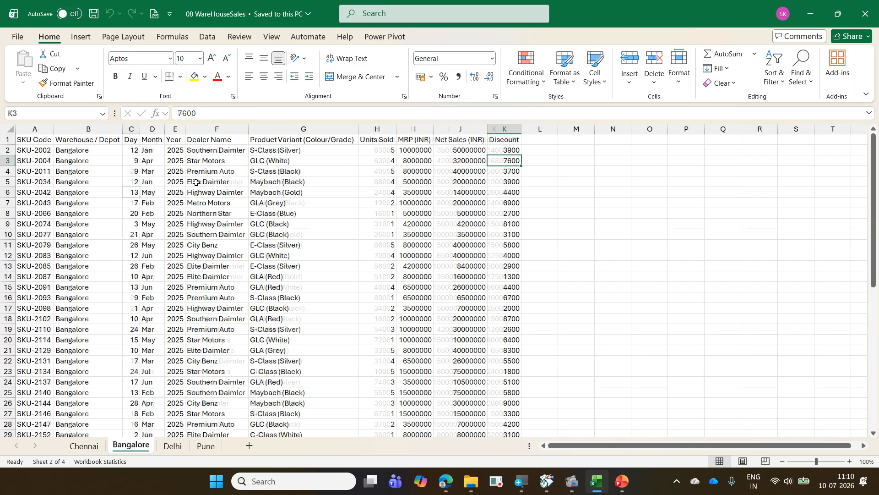
key(ctrl+Page_Up)
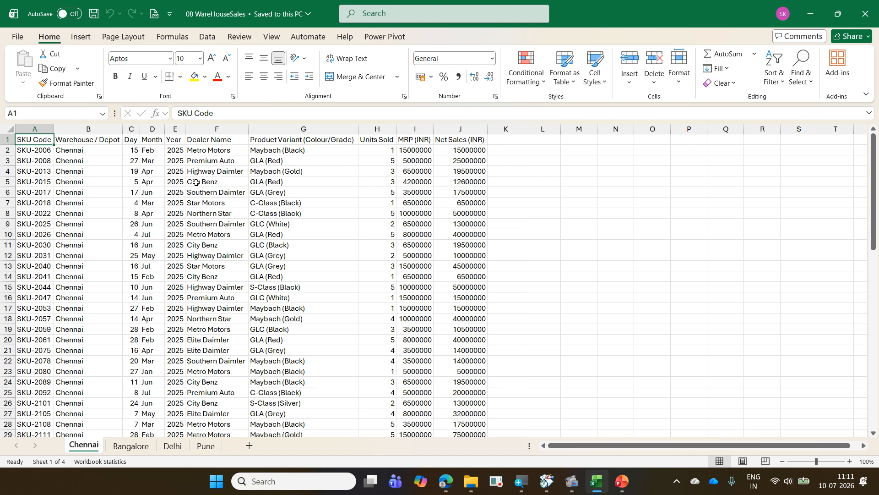
- Examine the last data row of the Chennai sheet and the empty row directly beneath it
key(ctrl+Down)
key(Right)
key(Right)
key(Right)
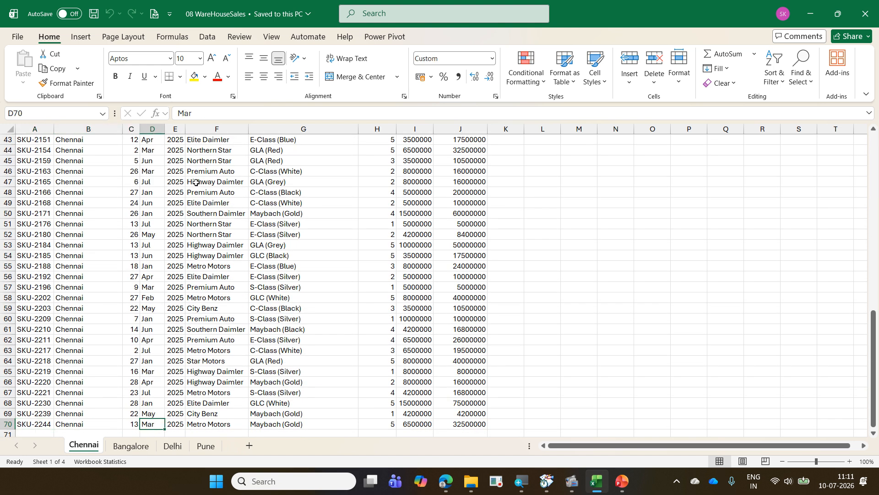
key(Down)
key(Left)
key(Left)
key(Left)
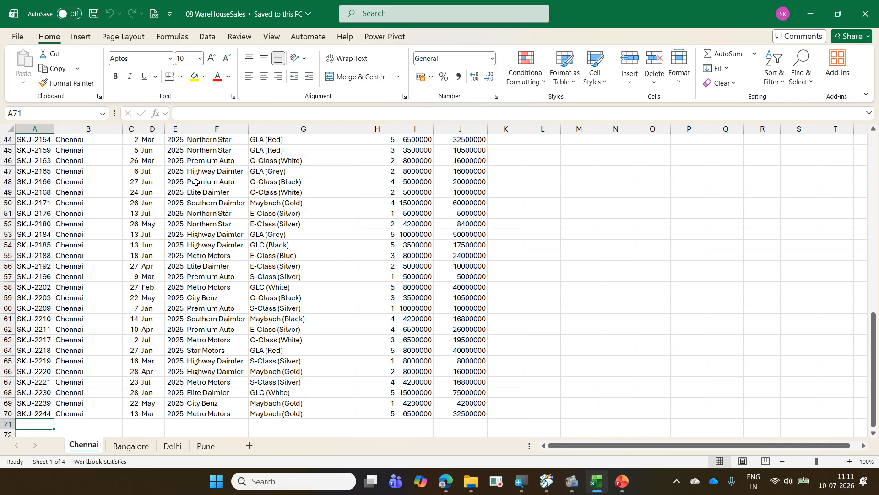
key(Up)
key(ctrl+Up)
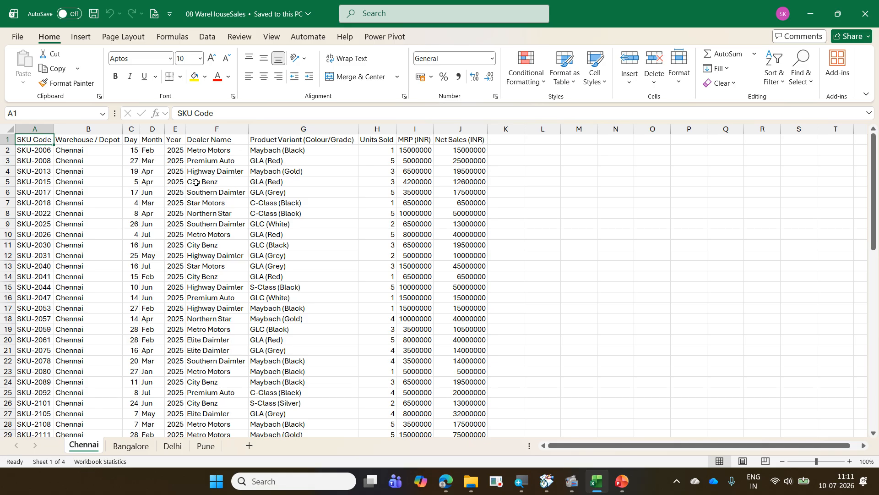
- Close the 08 WareHouseSales workbook and create a new blank workbook
key(ctrl+w)
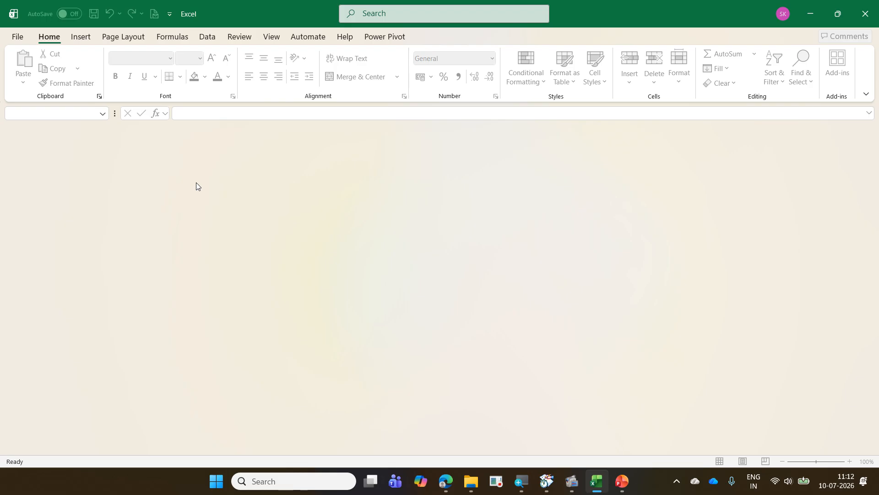
key(ctrl+n)
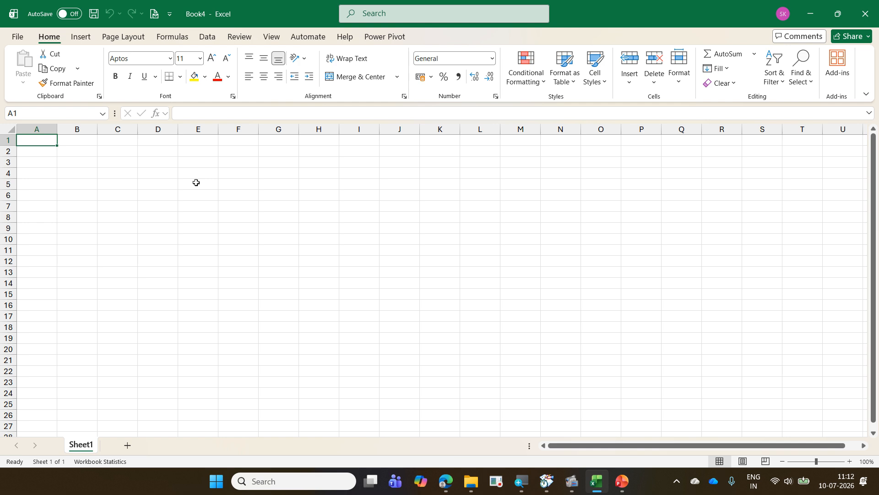
- Import data from the Excel workbook 08 WareHouseSales and allow multiple items to be selected in the Navigator
click(207, 38)
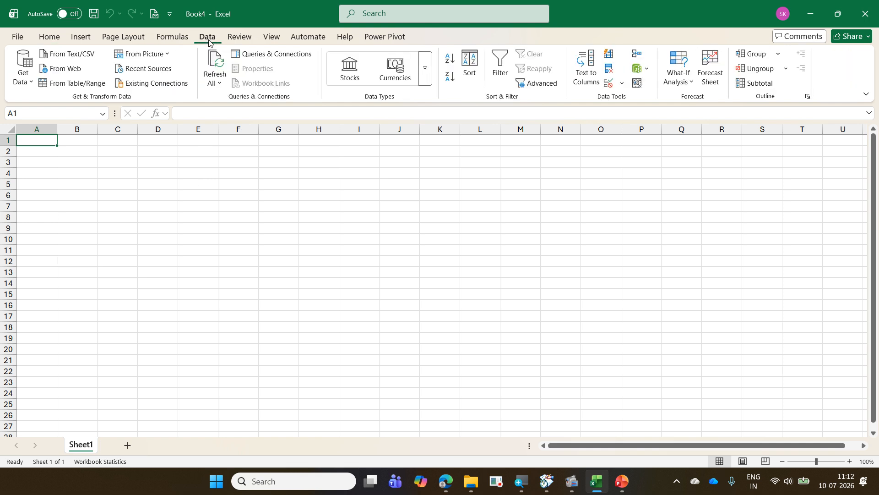
click(30, 86)
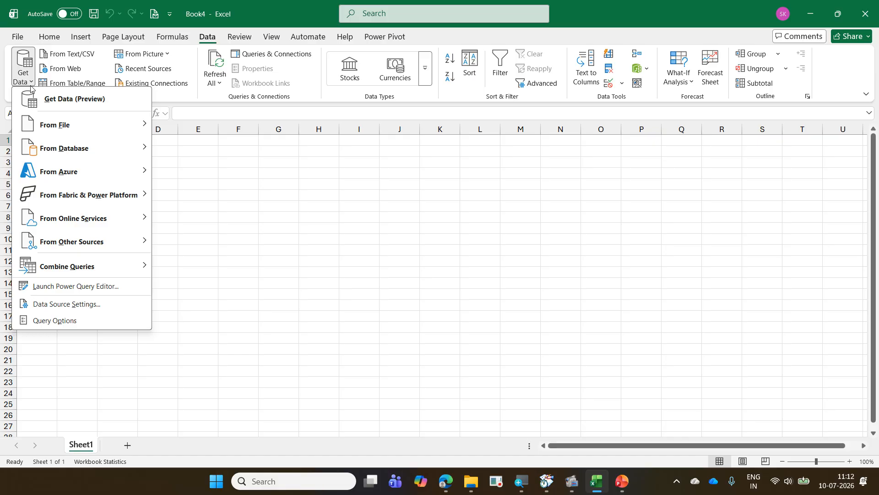
mouse_move(66, 132)
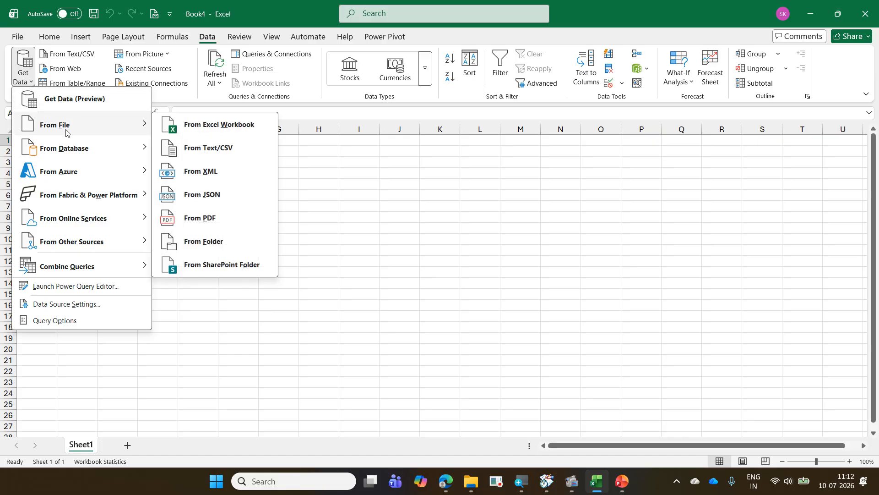
click(203, 124)
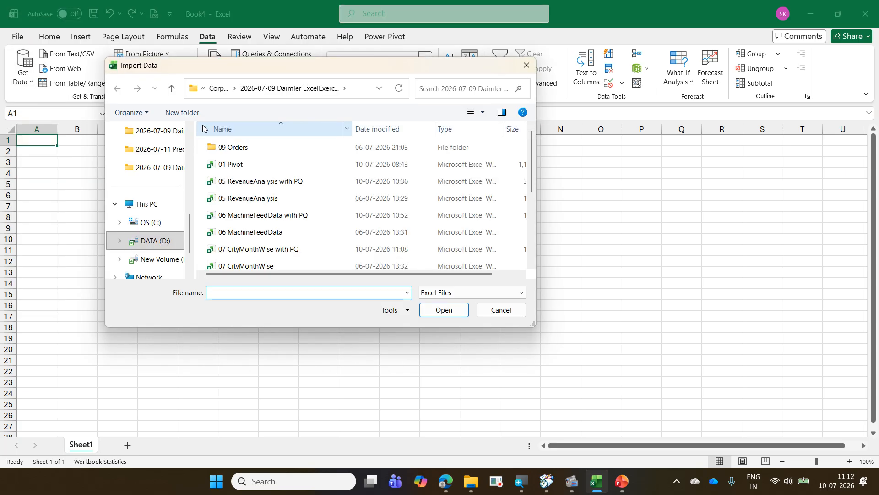
scroll(266, 243, down, 1)
click(266, 242)
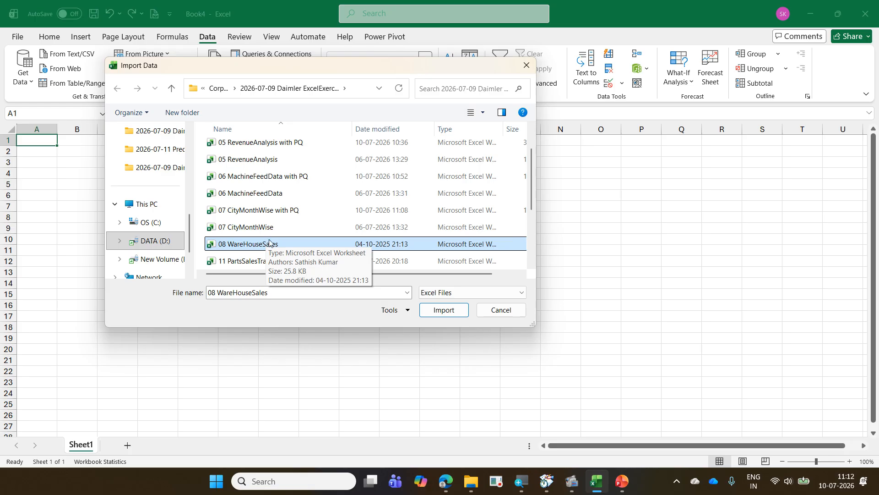
click(430, 311)
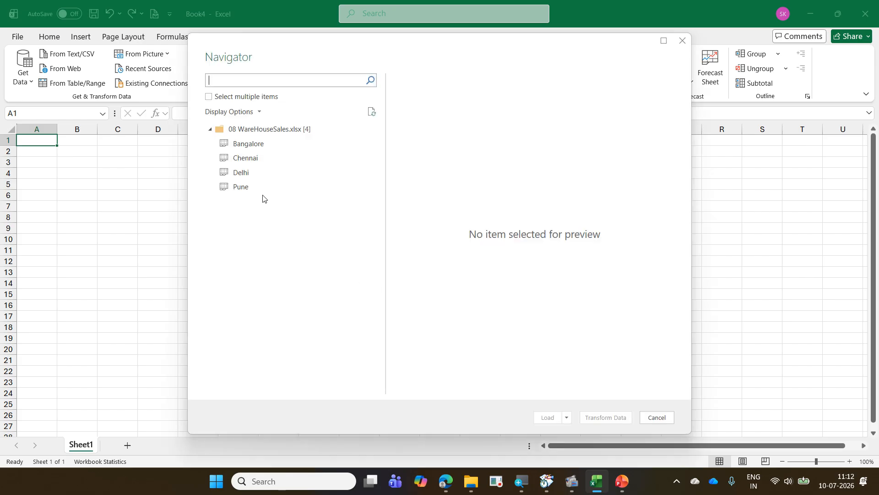
click(209, 98)
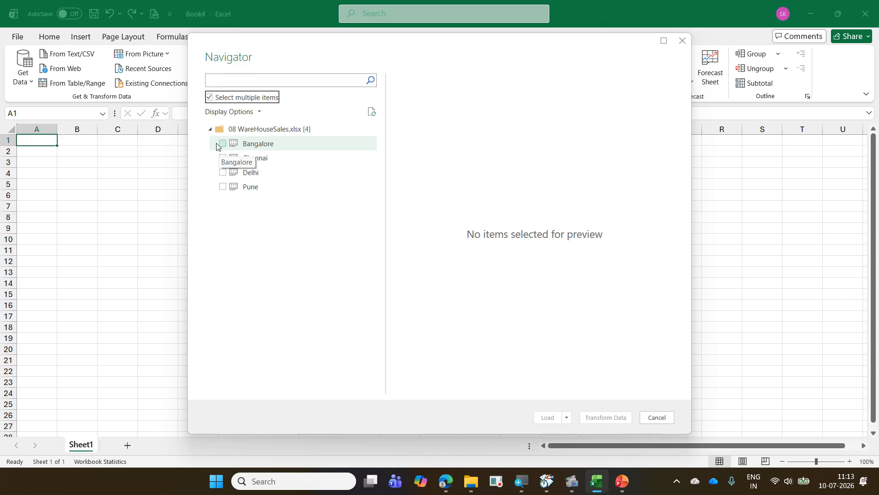
click(259, 148)
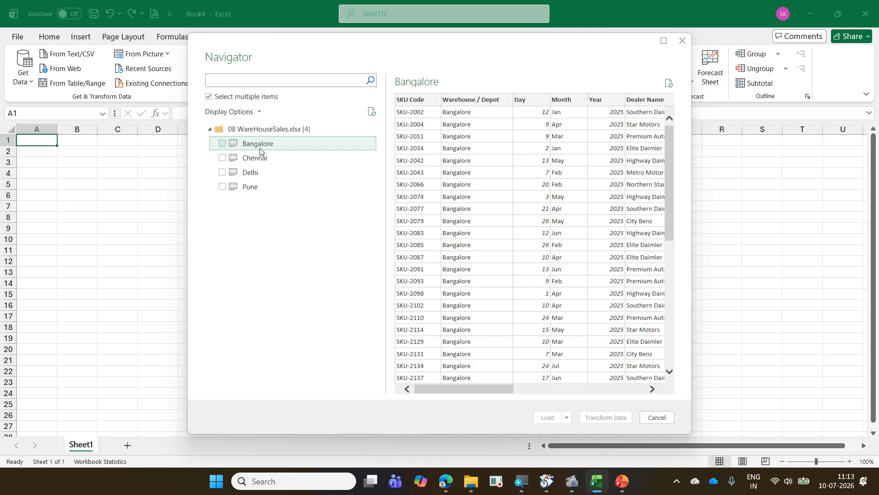
shift+click(283, 190)
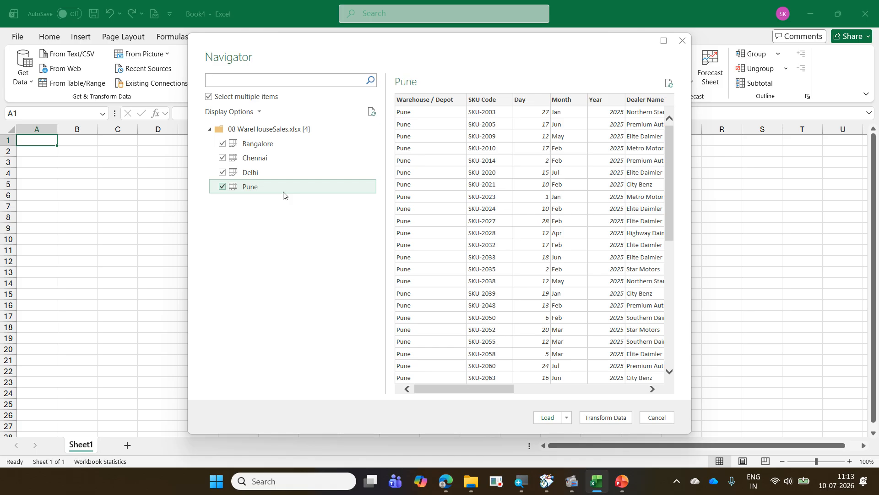
click(223, 186)
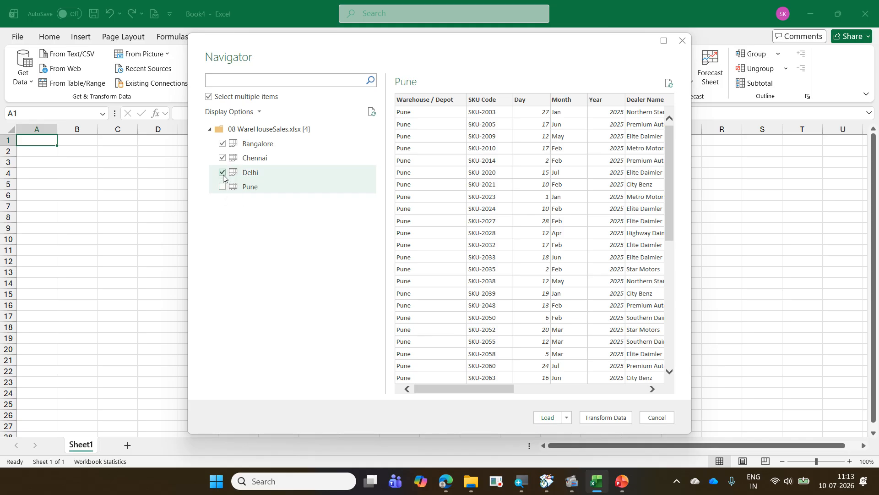
click(223, 172)
click(222, 158)
click(222, 144)
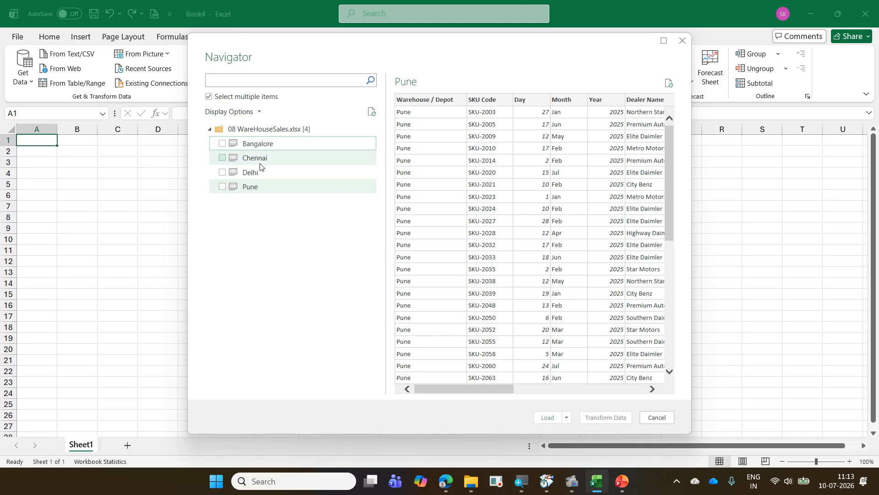
click(223, 145)
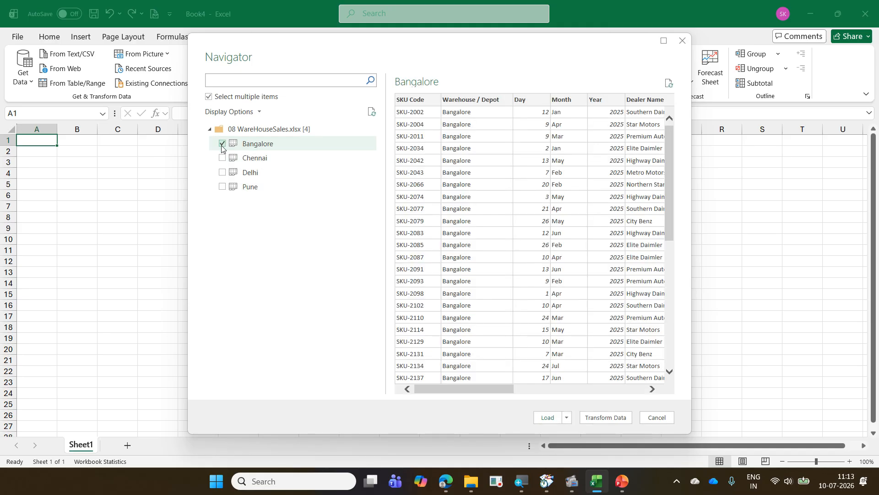
click(223, 157)
click(223, 172)
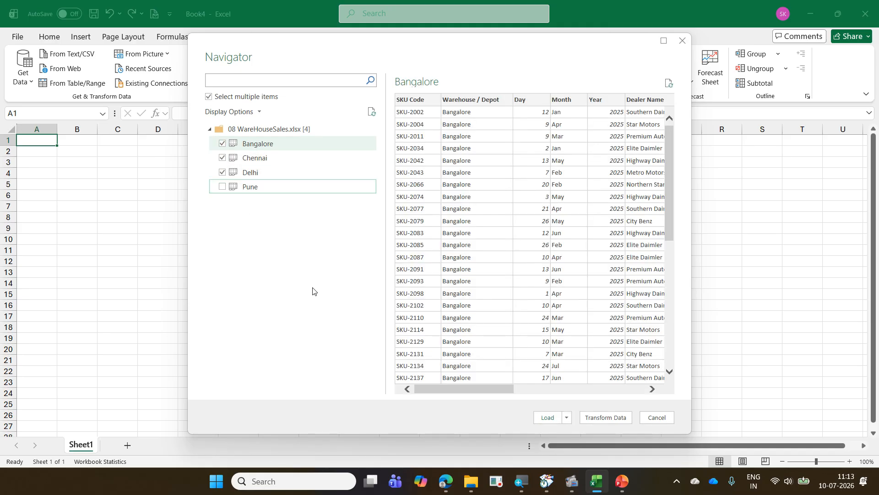
click(222, 173)
click(223, 159)
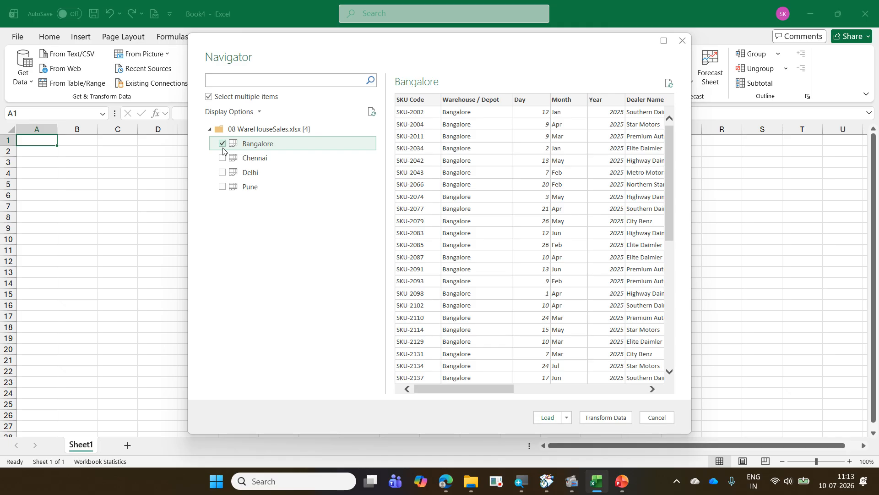
click(223, 144)
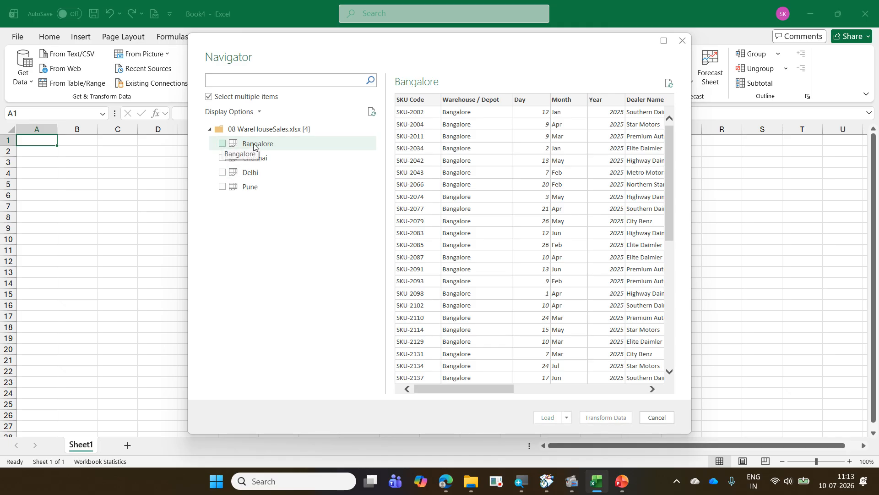
- Select the whole range of sheets from Bangalore to Pune and open them in Power Query Editor for transforming
click(253, 146)
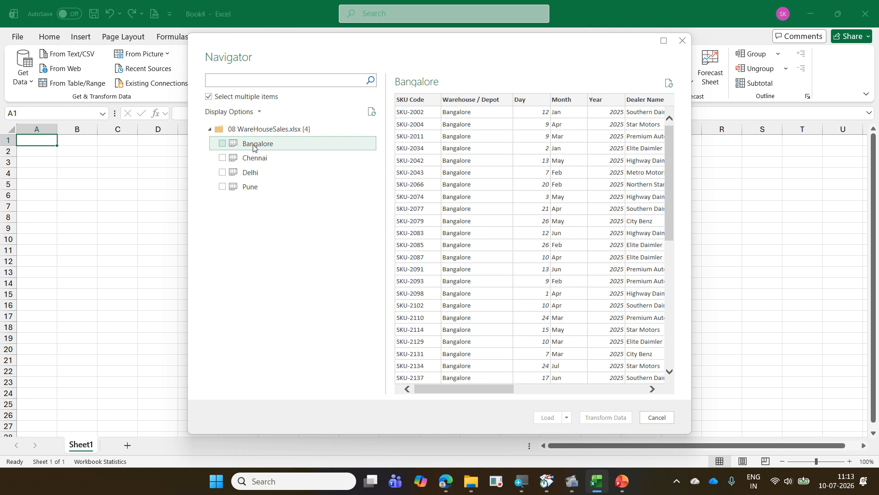
shift+click(263, 189)
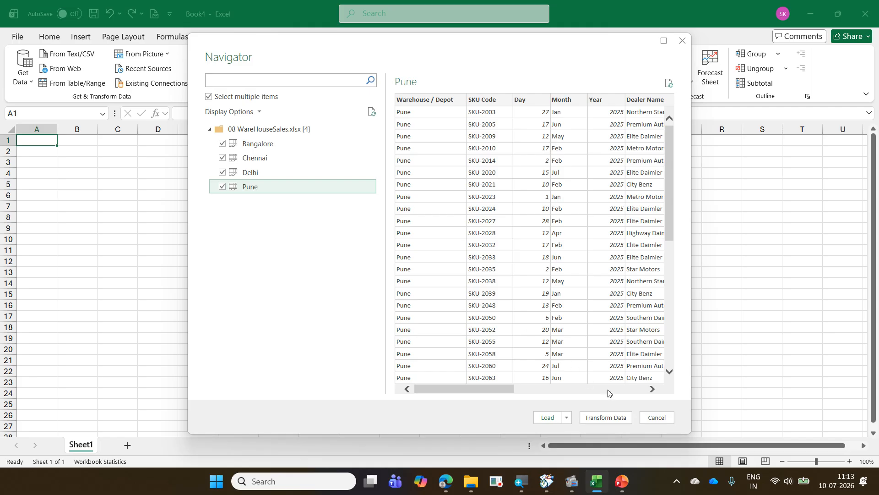
click(600, 417)
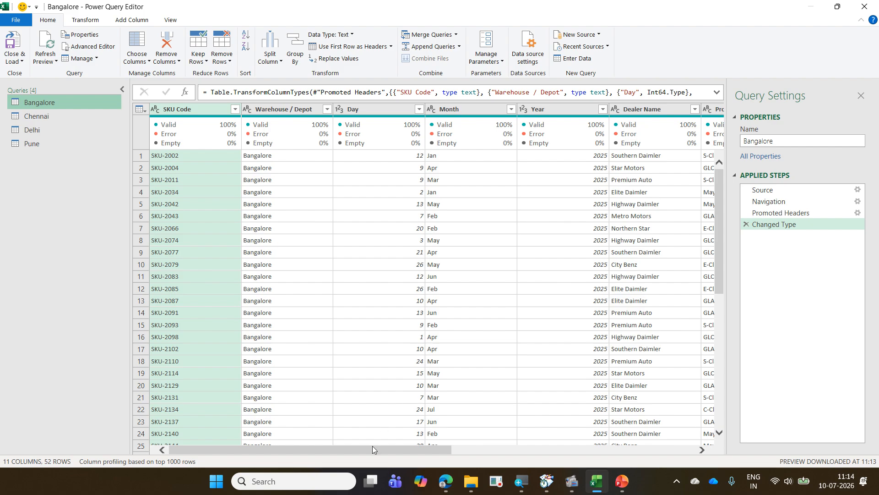
- Compare the column order and the number of columns across the Bangalore, Chennai, Delhi and Pune queries, ending back on Bangalore
drag(372, 446, 637, 486)
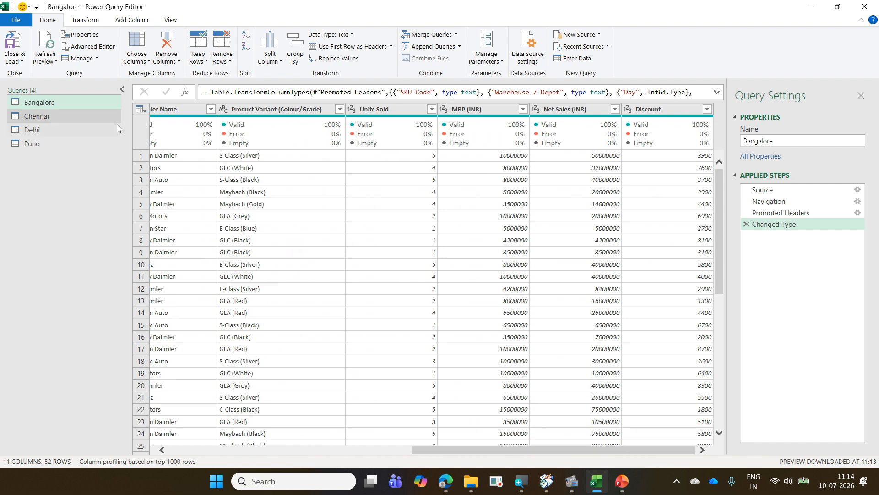
click(42, 116)
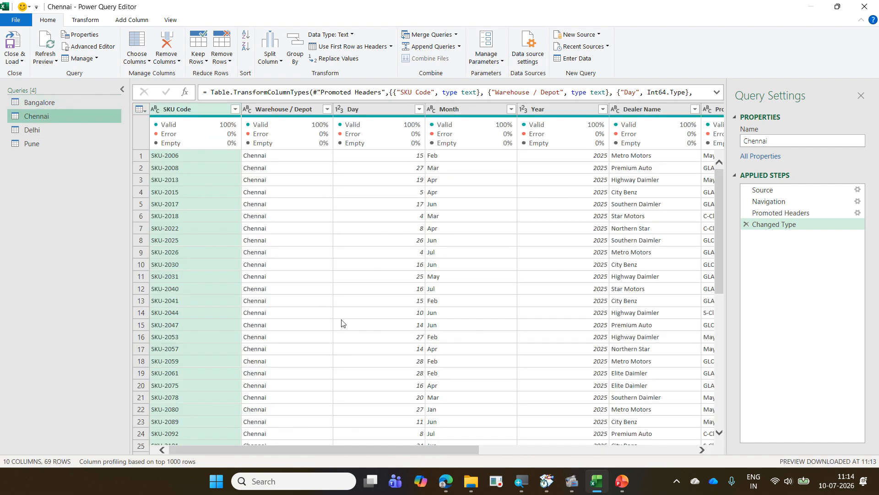
drag(364, 447, 580, 449)
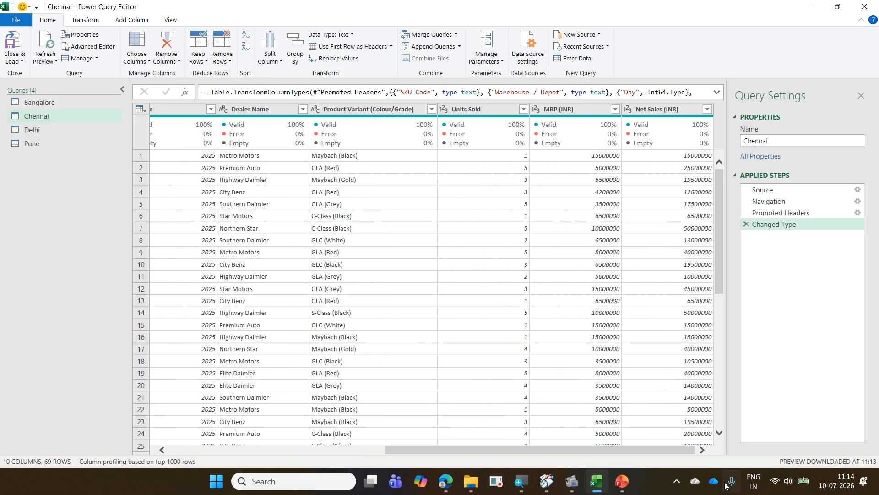
click(58, 130)
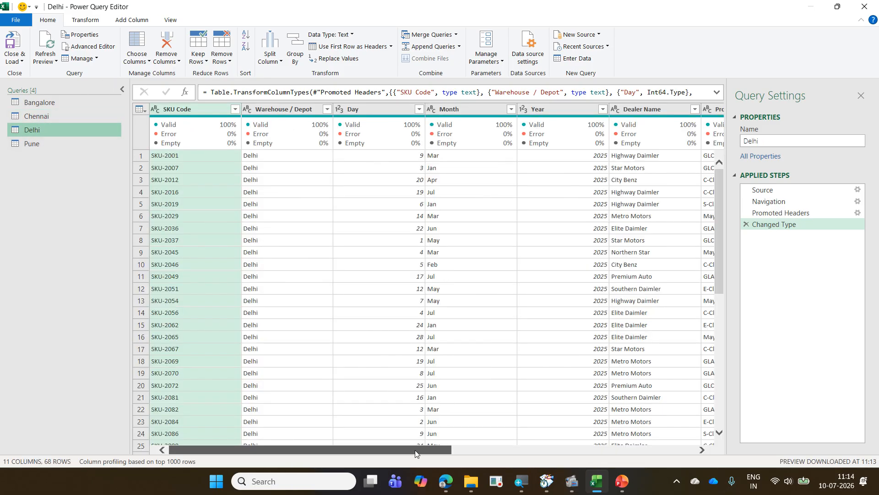
drag(418, 450, 725, 461)
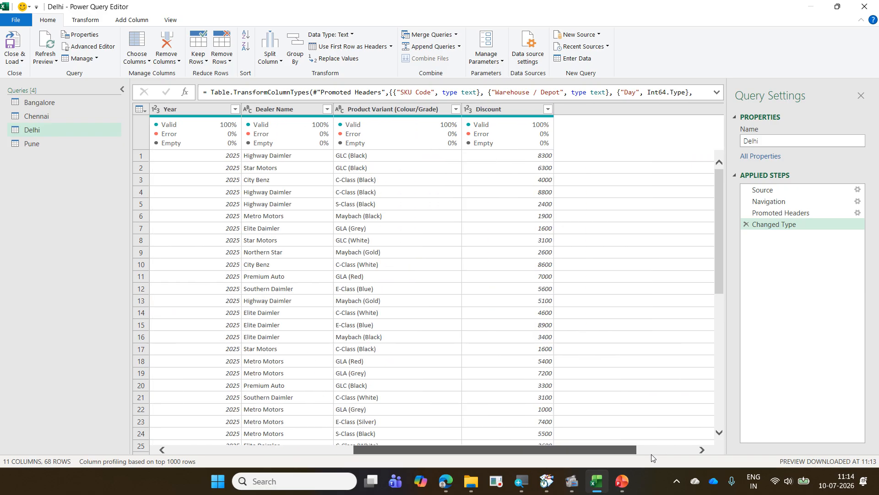
click(63, 141)
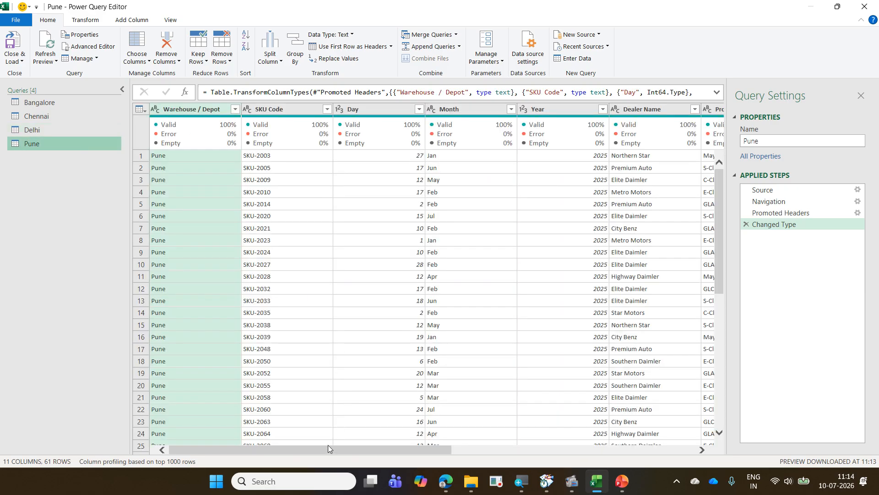
drag(328, 447, 766, 490)
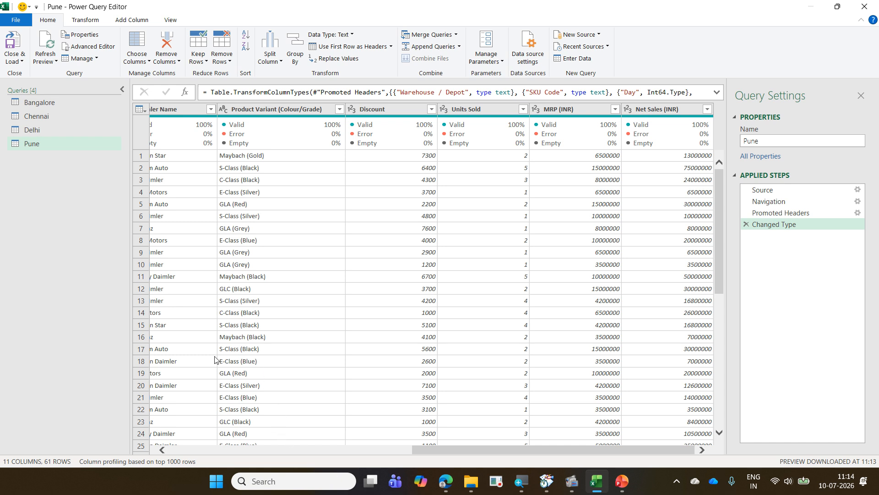
click(61, 106)
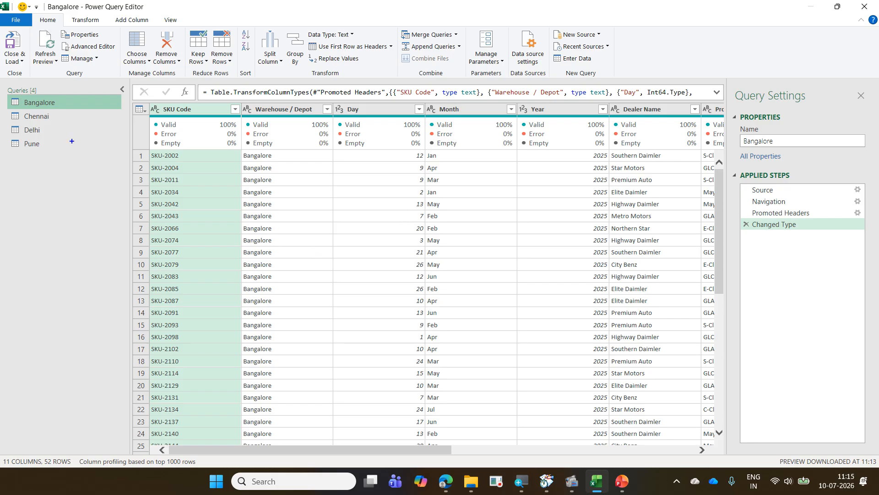
drag(36, 17, 66, 29)
mouse_move(397, 25)
mouse_down()
mouse_move(466, 63)
mouse_move(470, 81)
mouse_up()
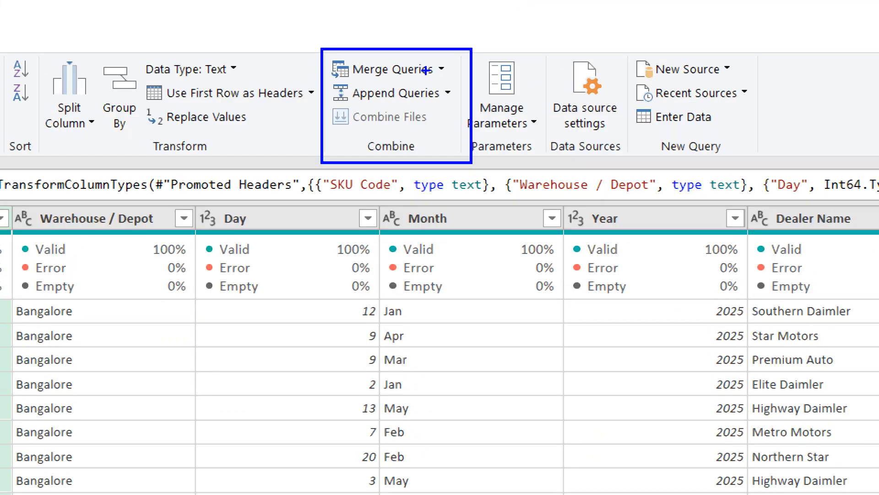
drag(427, 69, 470, 51)
mouse_move(447, 95)
mouse_down()
mouse_move(458, 101)
mouse_move(477, 86)
mouse_up()
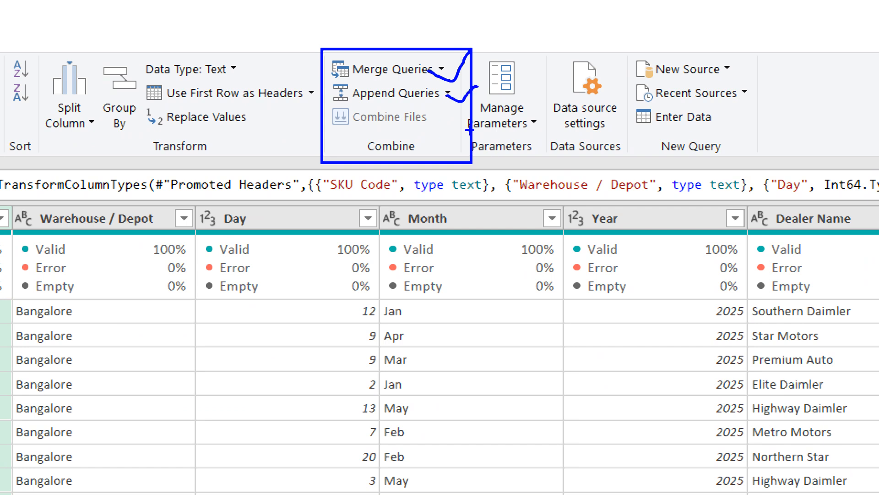
drag(441, 123, 470, 126)
mouse_move(378, 137)
mouse_down()
mouse_move(474, 128)
mouse_move(287, 120)
mouse_move(360, 142)
mouse_up()
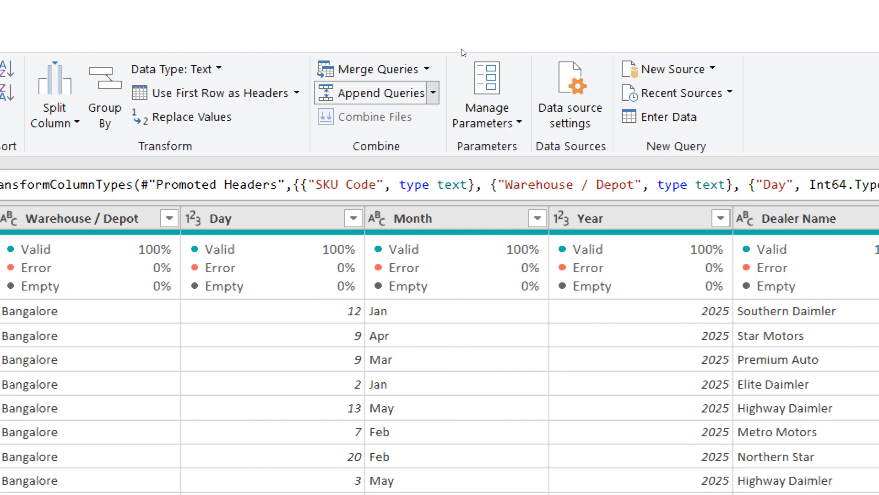
click(433, 93)
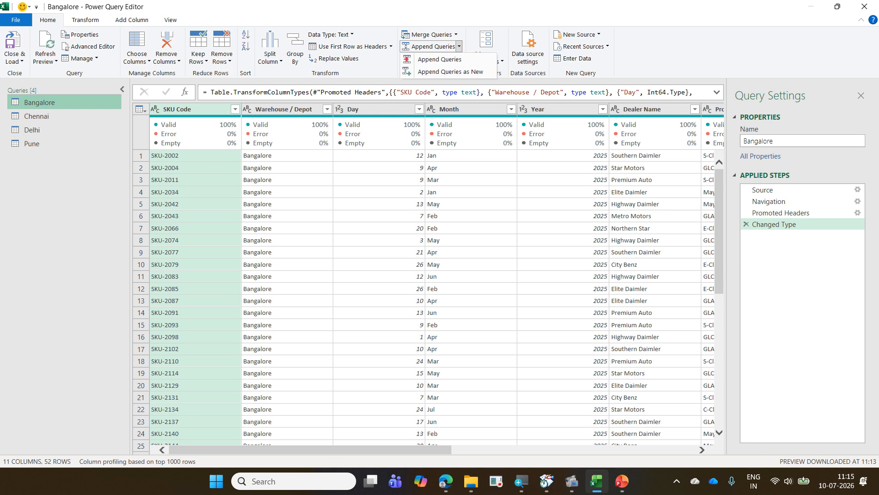
drag(401, 53, 470, 67)
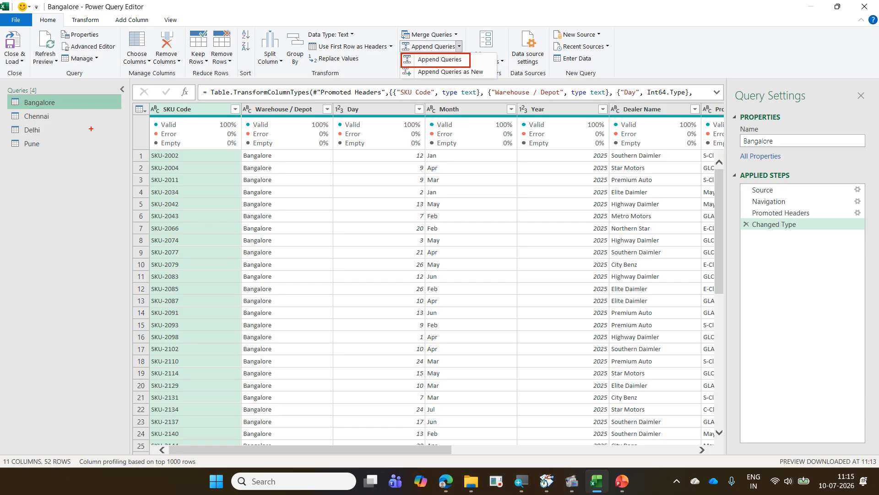
drag(8, 95, 116, 110)
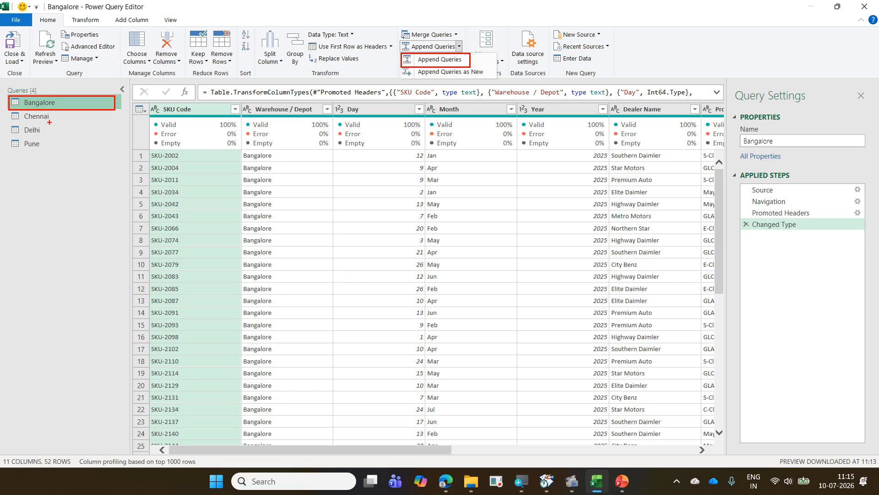
drag(50, 122, 71, 121)
mouse_move(46, 134)
mouse_down()
mouse_move(72, 124)
mouse_move(64, 136)
mouse_up()
drag(474, 60, 494, 49)
drag(401, 66, 498, 78)
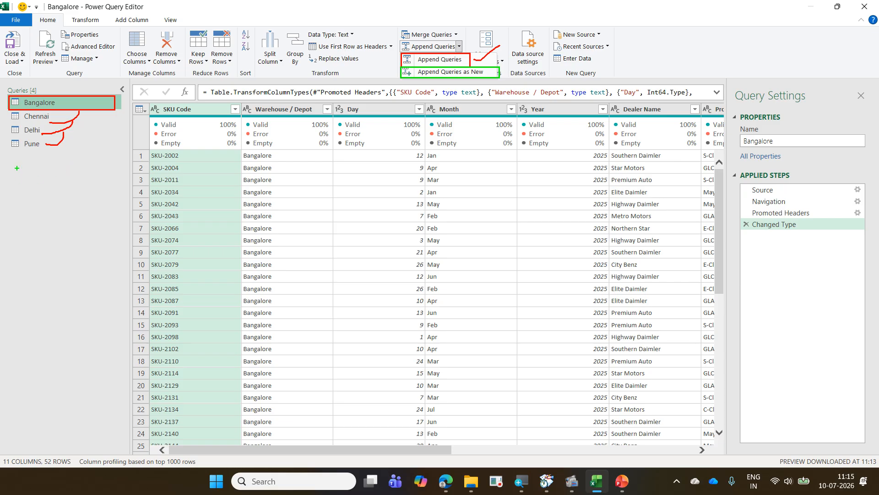
drag(5, 153, 18, 157)
drag(97, 169, 118, 172)
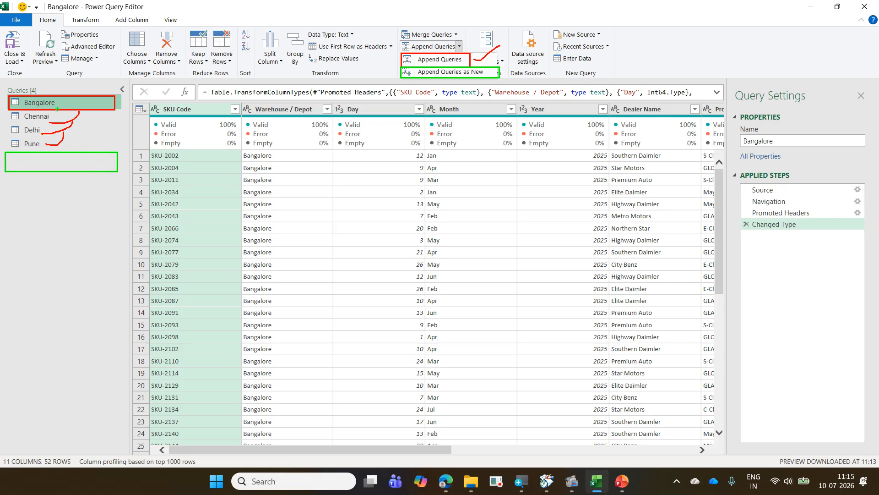
drag(58, 109, 70, 151)
mouse_move(39, 120)
mouse_down()
mouse_move(71, 141)
mouse_move(63, 141)
mouse_move(68, 149)
mouse_up()
mouse_move(500, 73)
mouse_down()
mouse_move(512, 79)
mouse_move(544, 59)
mouse_up()
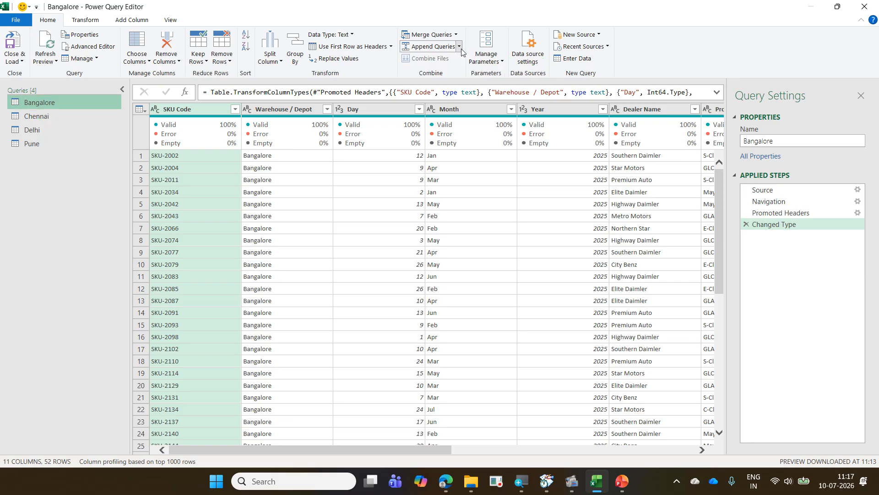
- Start Append Queries as New for three or more tables and add Chennai, Delhi and Pune to Bangalore in the tables to append
click(460, 47)
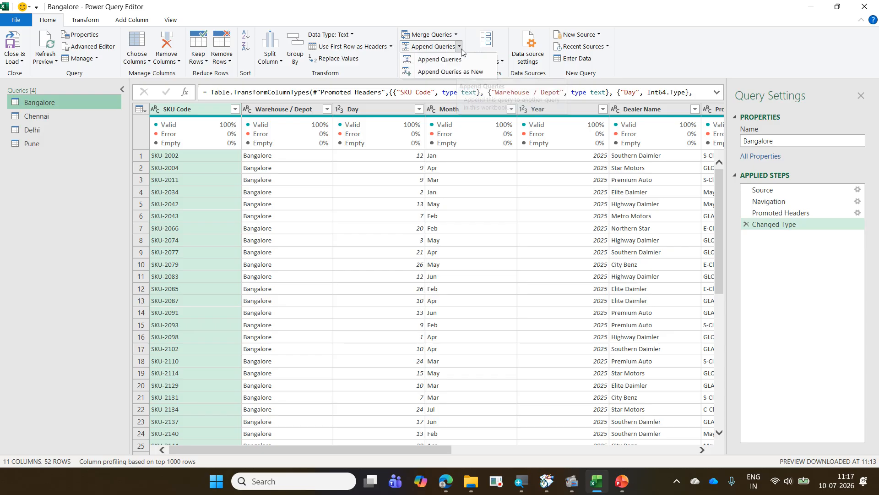
click(473, 72)
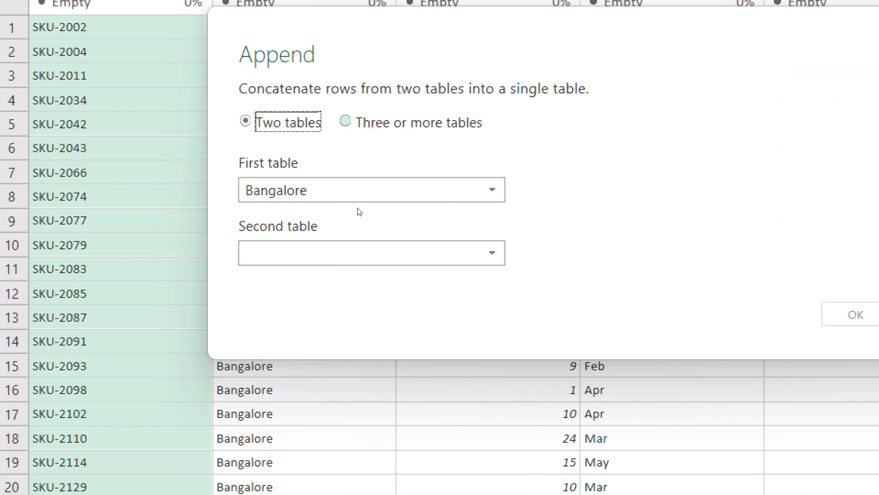
key(Right)
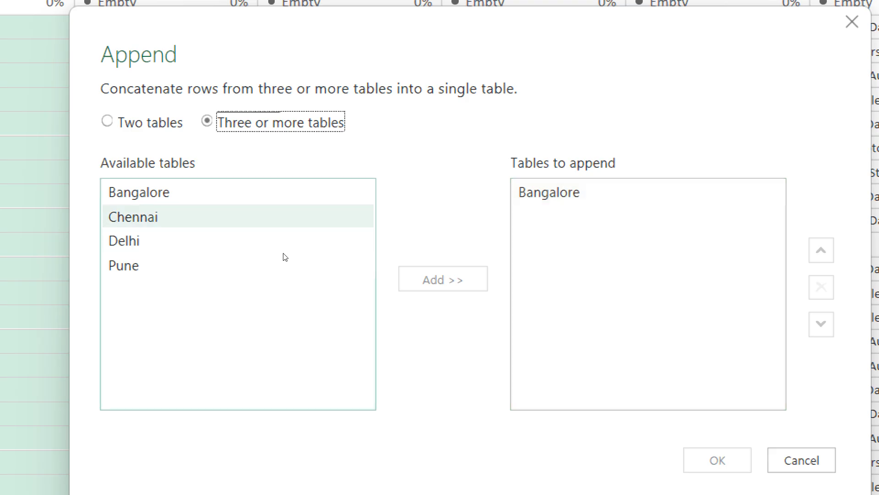
click(283, 218)
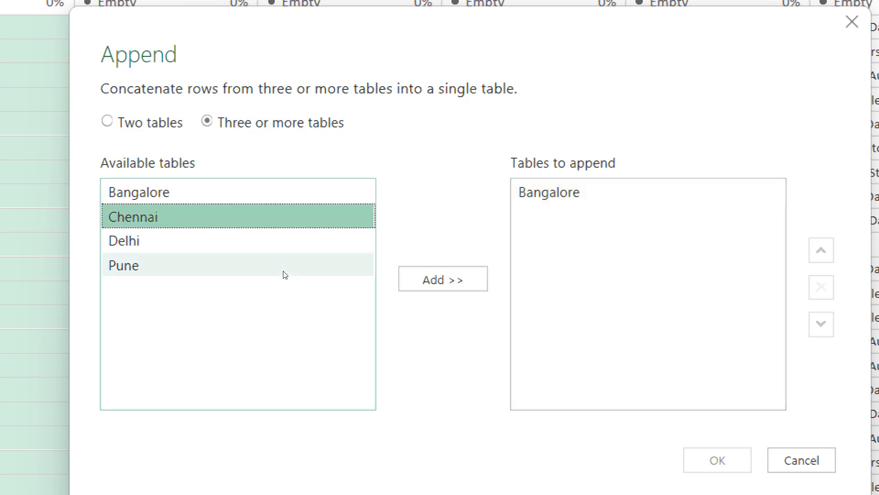
shift+click(283, 274)
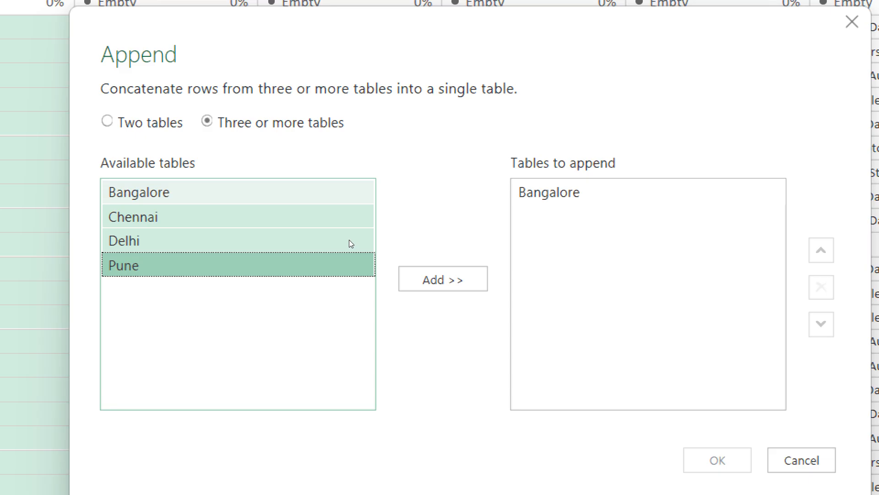
click(424, 282)
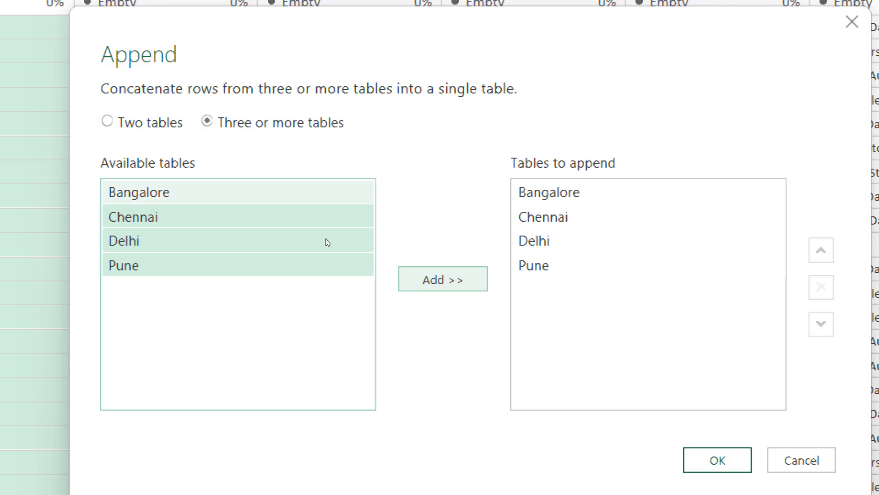
- Add Bangalore a second time to the tables to append and remove that duplicate entry
click(412, 278)
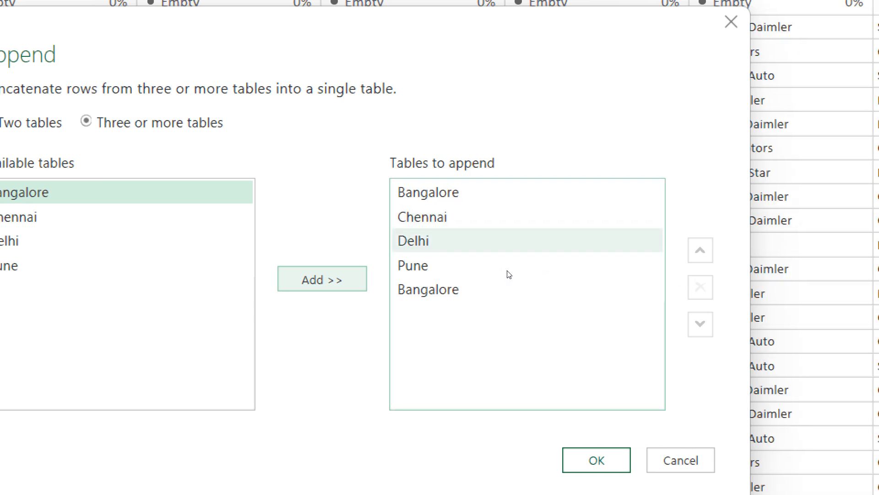
click(507, 288)
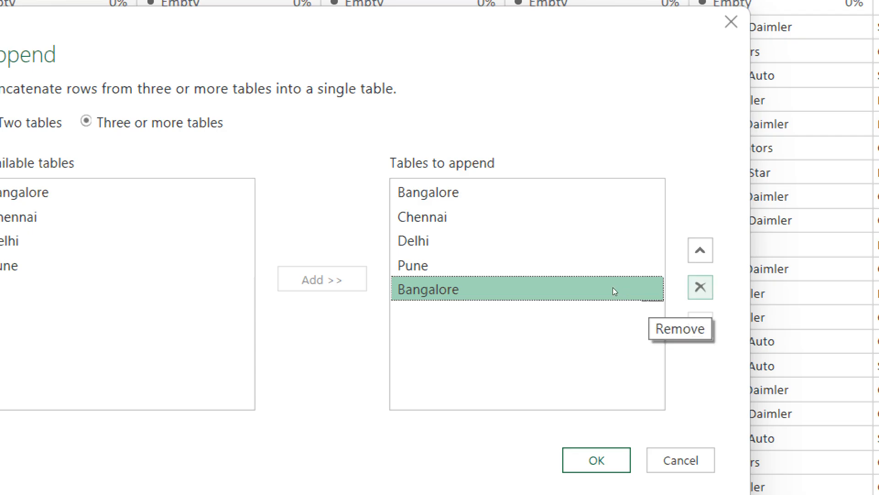
key(Delete)
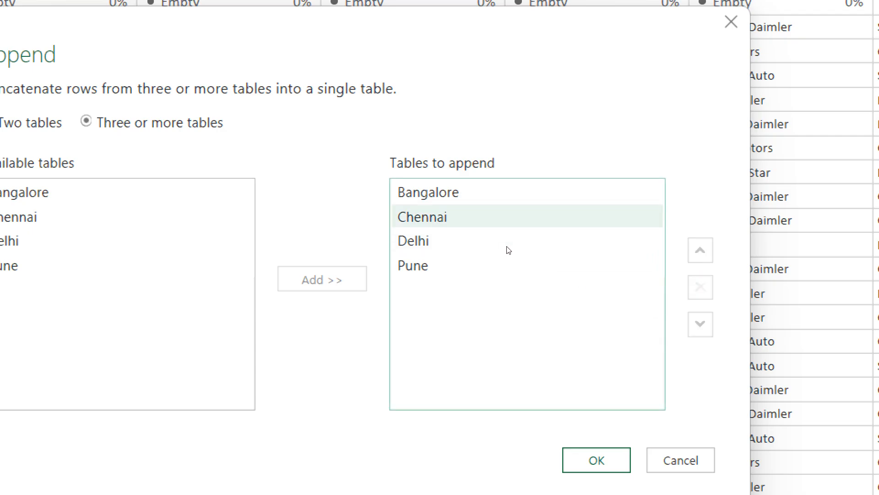
- Move Chennai above Bangalore in the append order and create the combined query
click(507, 225)
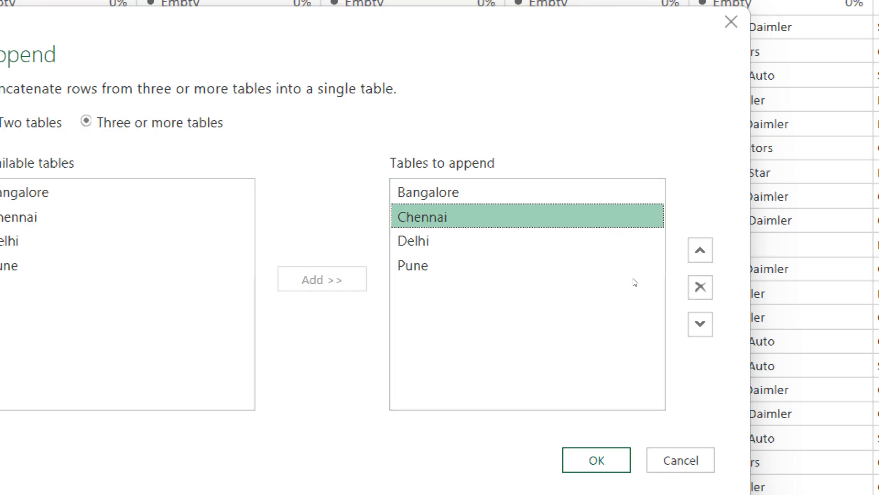
click(700, 250)
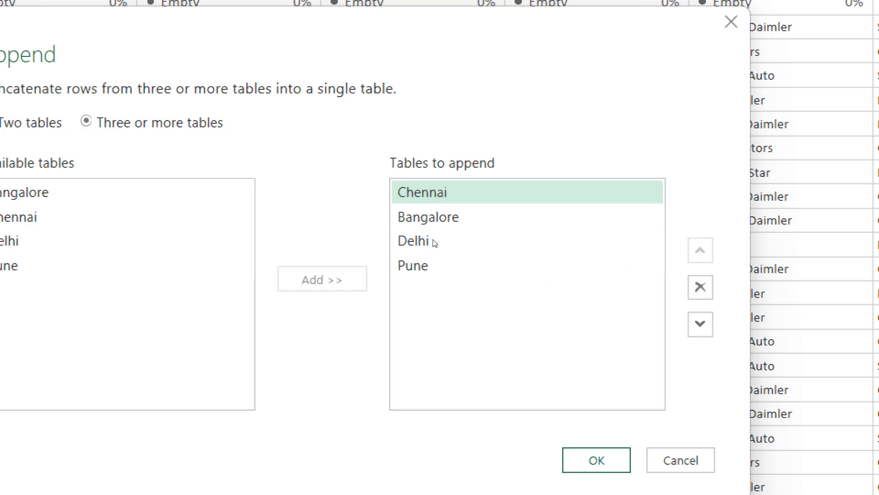
click(502, 223)
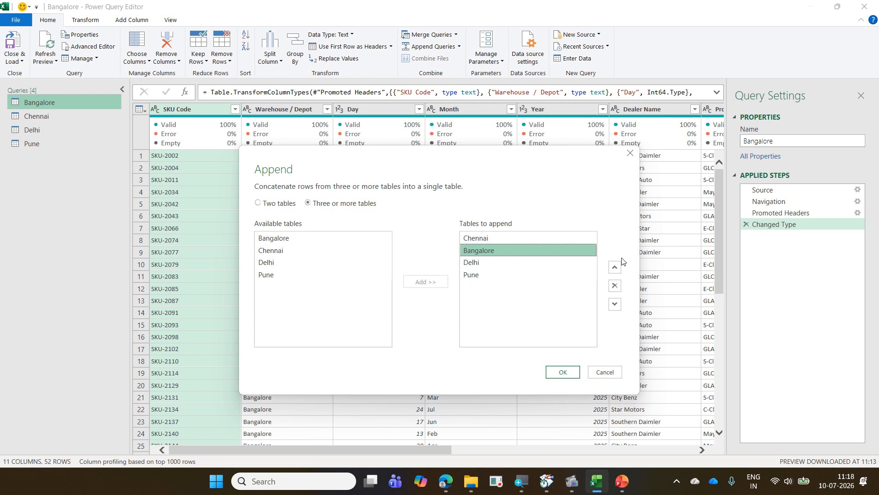
click(566, 370)
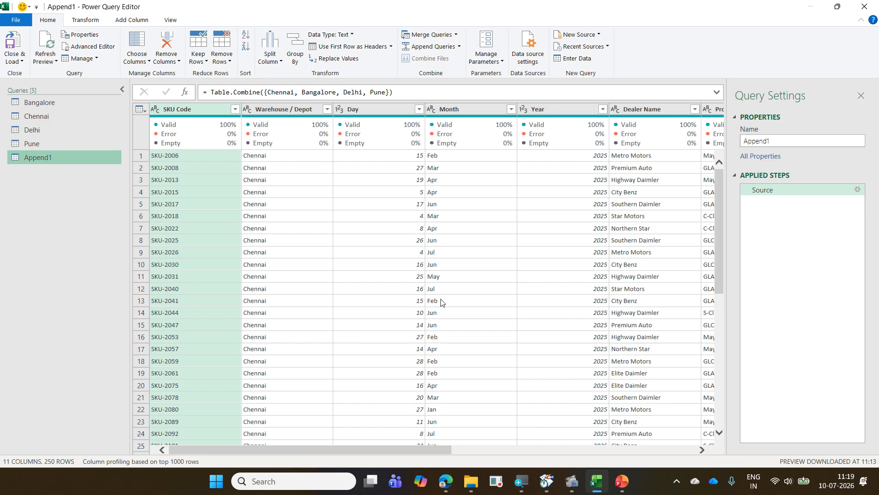
- Look through the combined rows and check which cities the Warehouse / Depot filter lists, leaving the column unfiltered
scroll(392, 286, down, 20)
scroll(391, 285, up, 20)
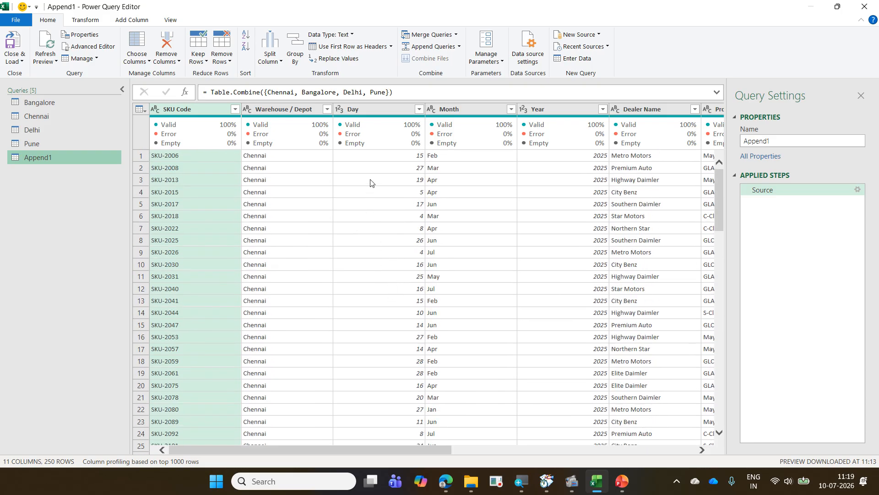
mouse_move(276, 119)
click(326, 110)
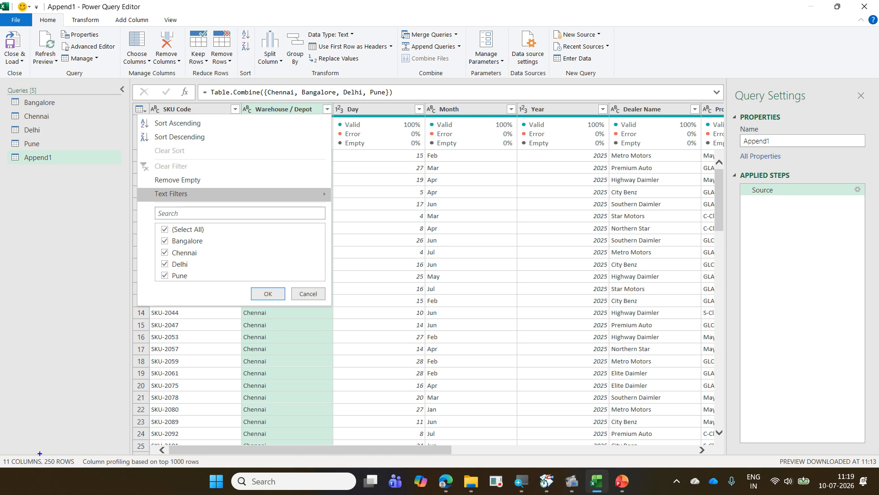
mouse_move(40, 453)
mouse_down()
mouse_move(80, 467)
mouse_move(113, 403)
mouse_up()
key(Escape)
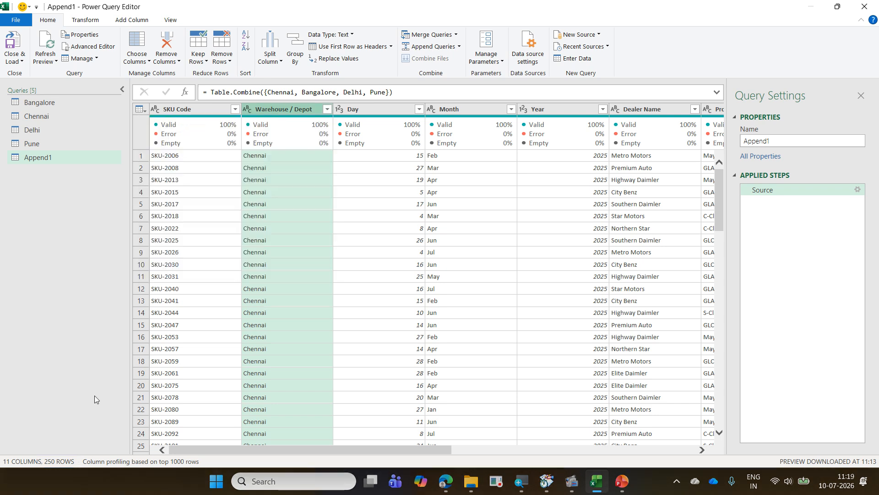
- Rename the combined query Append1 as AllWarehouseSales
double_click(50, 158)
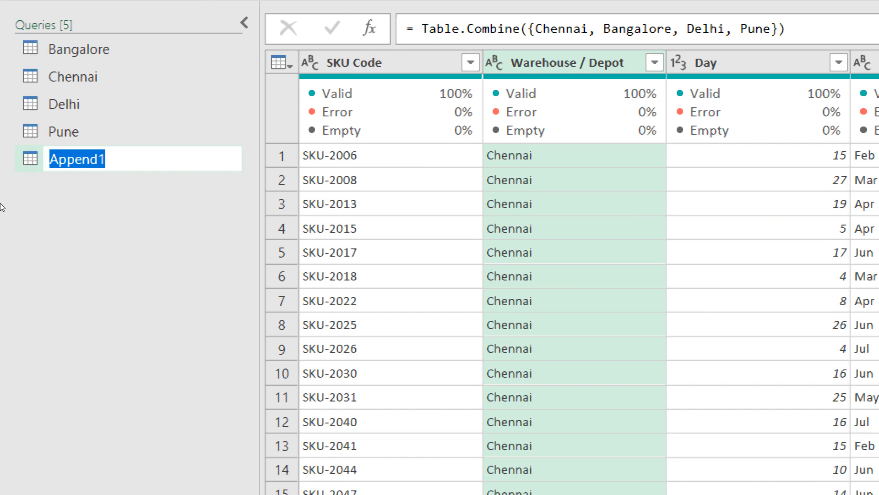
text(Al)
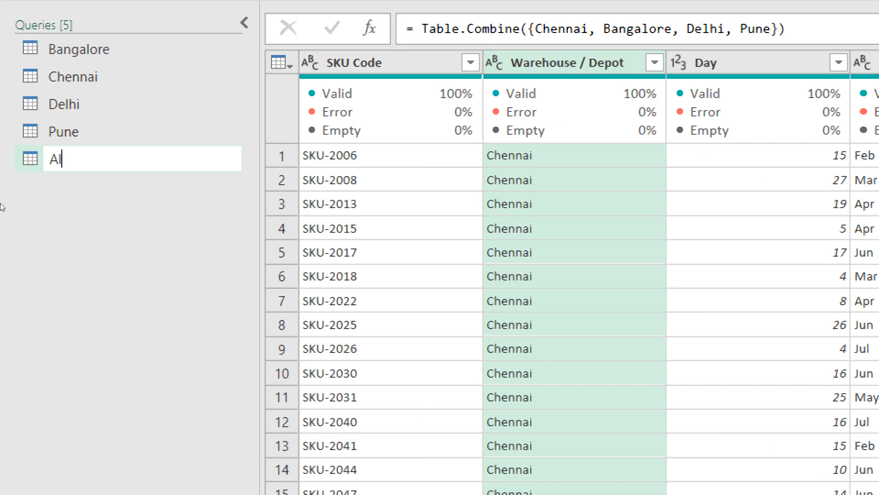
text(lWareho)
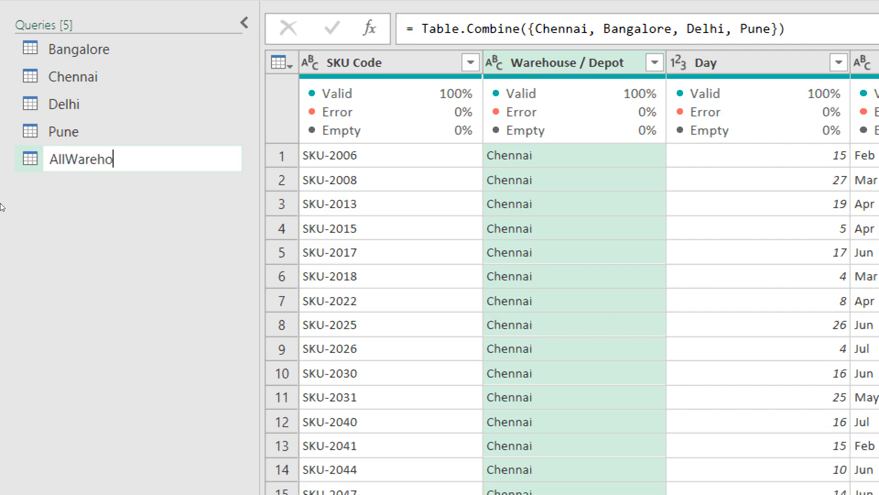
text(useSales)
key(Return)
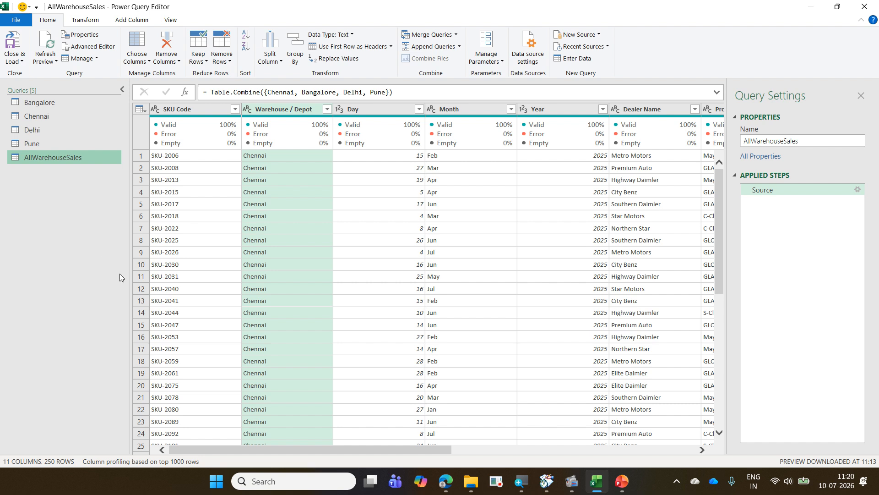
- Check the cities listed in the Warehouse / Depot filter of AllWarehouseSales and view the Chennai query for comparison
click(327, 110)
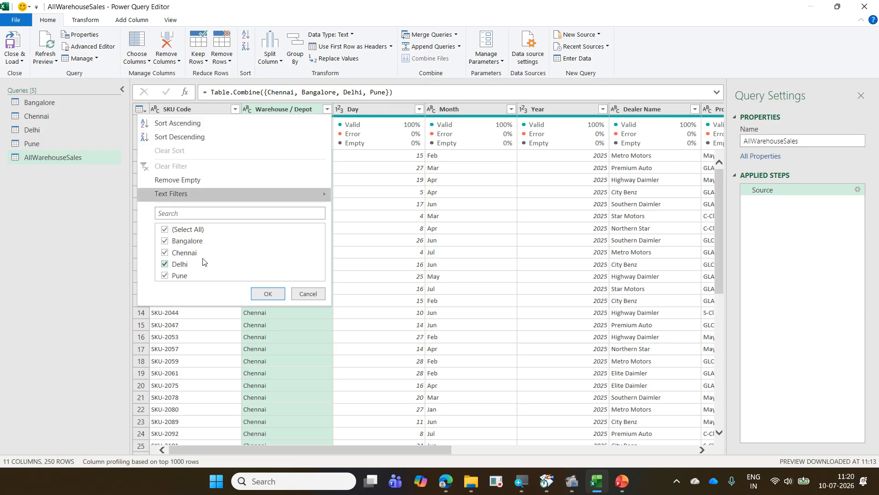
click(306, 295)
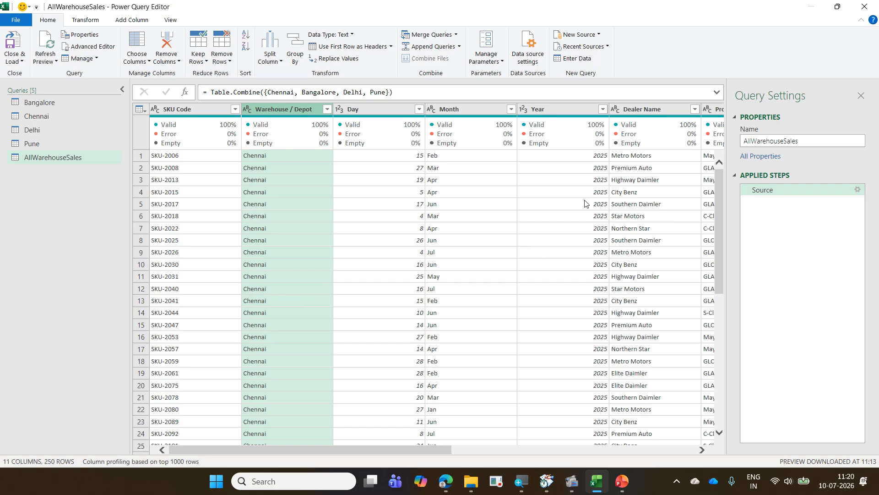
click(84, 102)
click(83, 111)
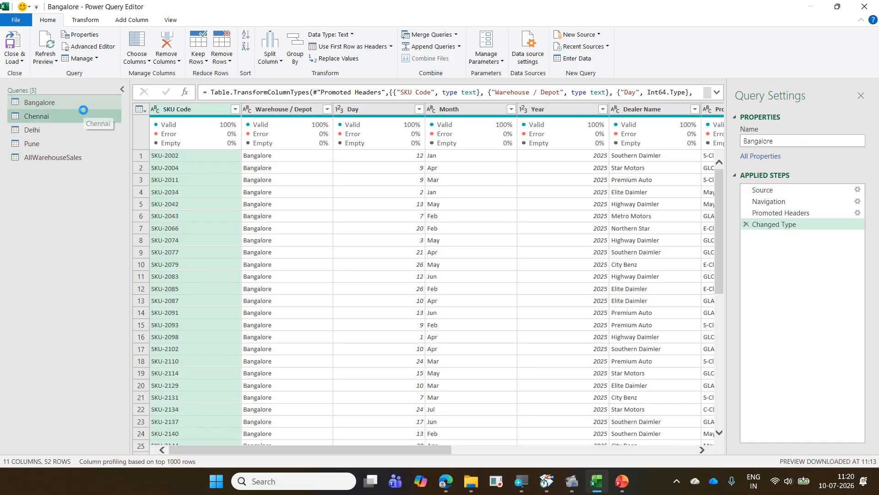
click(90, 158)
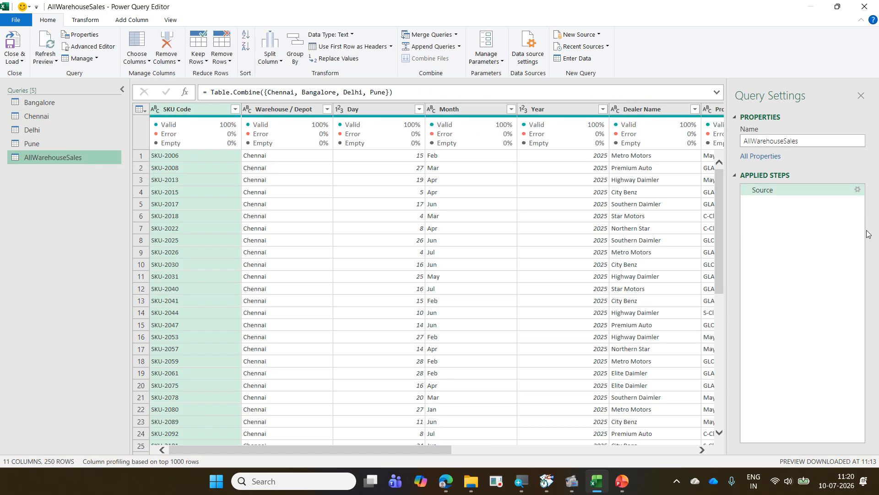
- Review the available tables and the tables to append in the settings of the AllWarehouseSales query's Source step
click(856, 191)
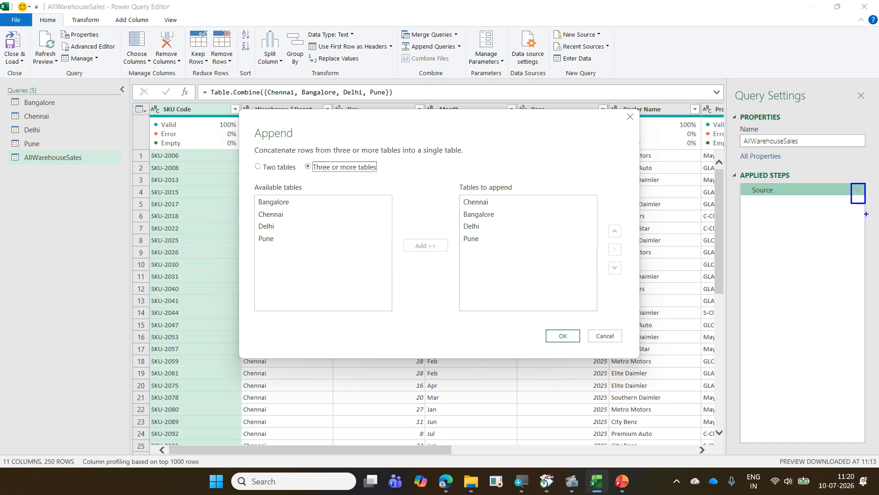
drag(396, 255, 443, 258)
drag(482, 231, 379, 235)
key(Escape)
click(567, 338)
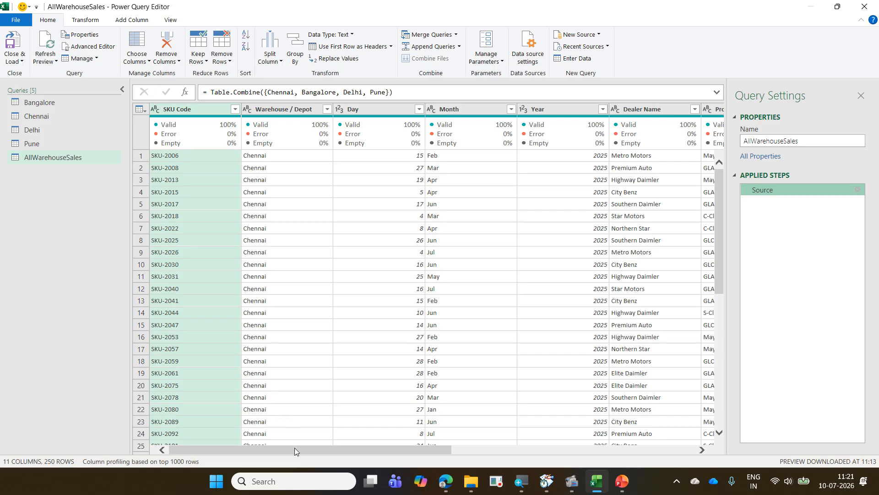
- Replace the null values in the Discount column of AllWarehouseSales with 0
drag(295, 447, 611, 434)
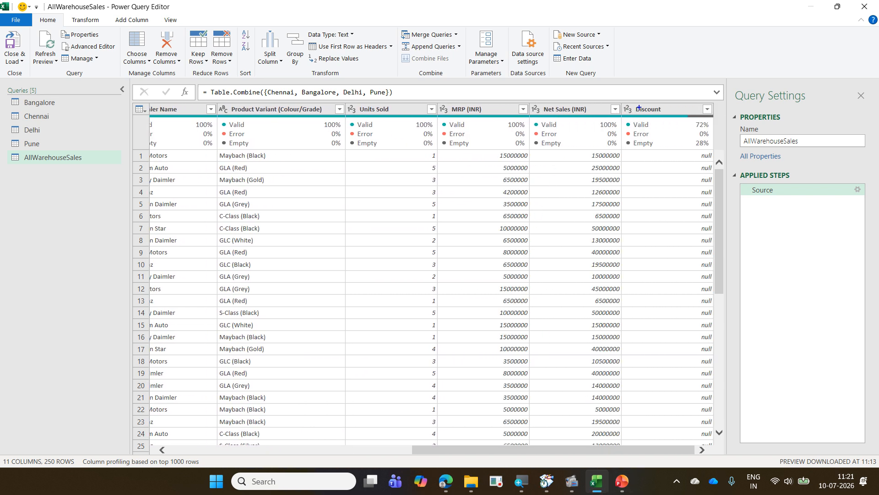
mouse_move(625, 94)
mouse_down()
mouse_move(699, 215)
mouse_move(728, 425)
mouse_up()
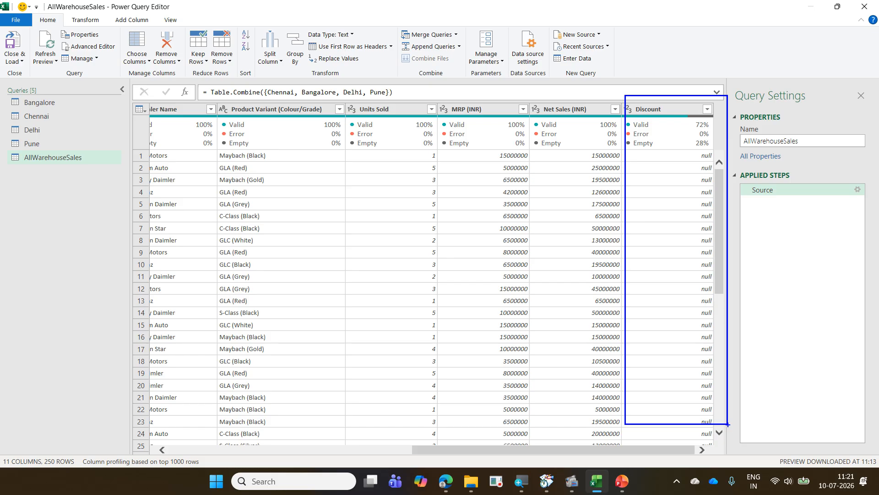
key(Escape)
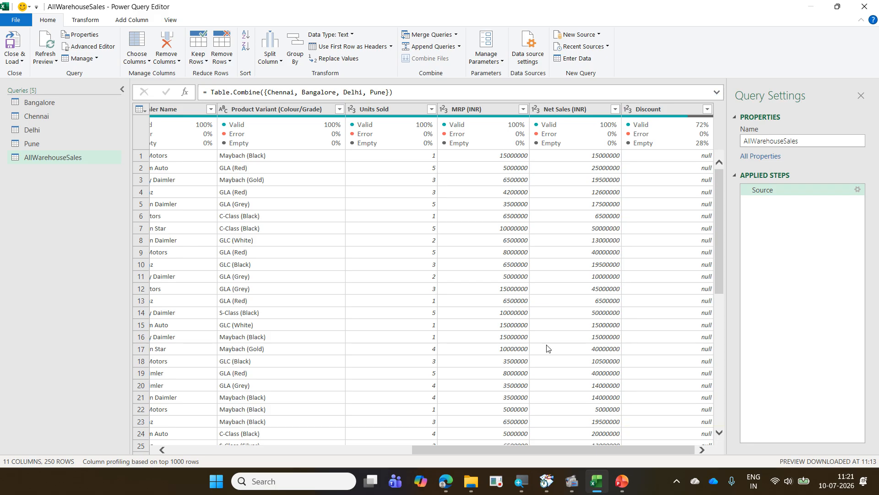
right_click(658, 107)
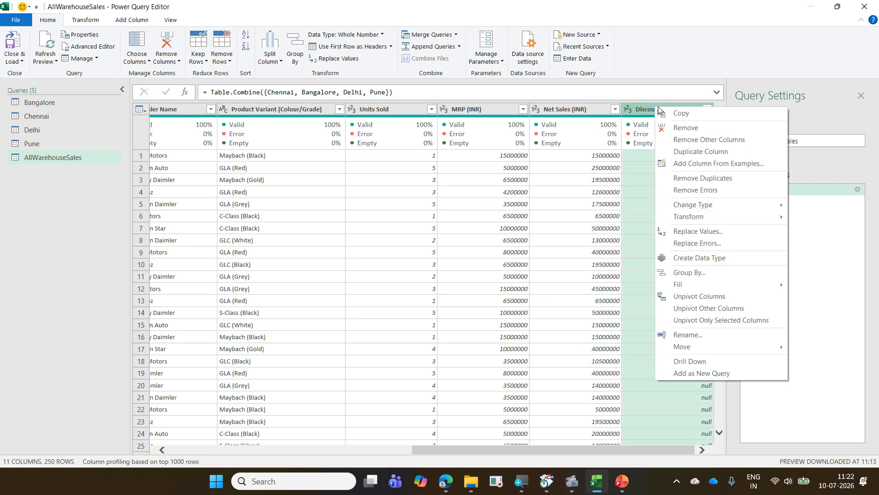
click(680, 230)
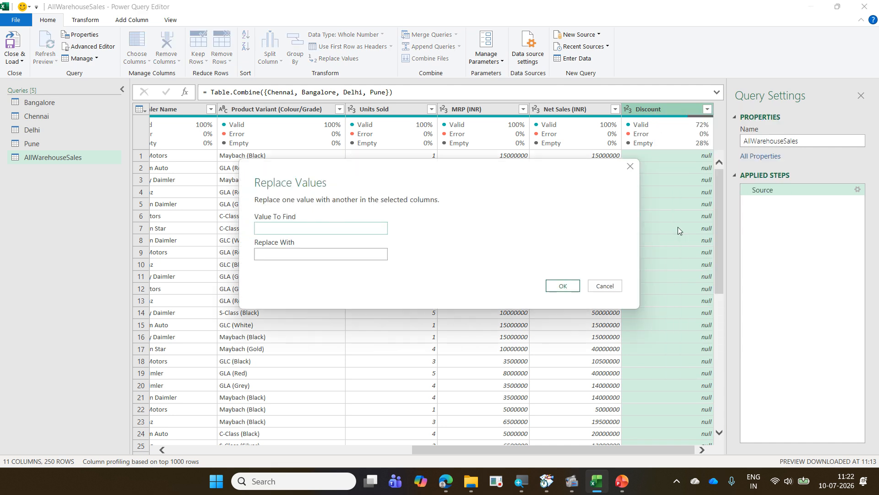
text(null)
key(Tab)
text(kjbjk)
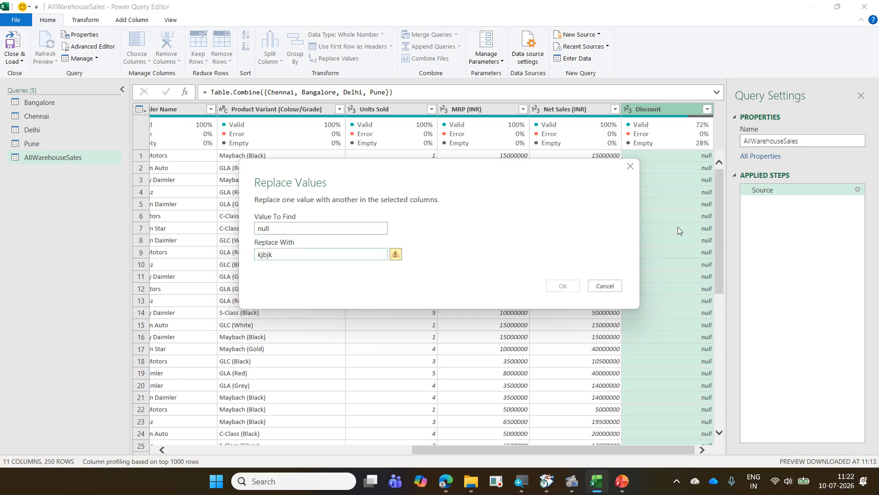
key(BackSpace)
key(BackSpace)
key(BackSpace)
key(BackSpace)
key(BackSpace)
text(0)
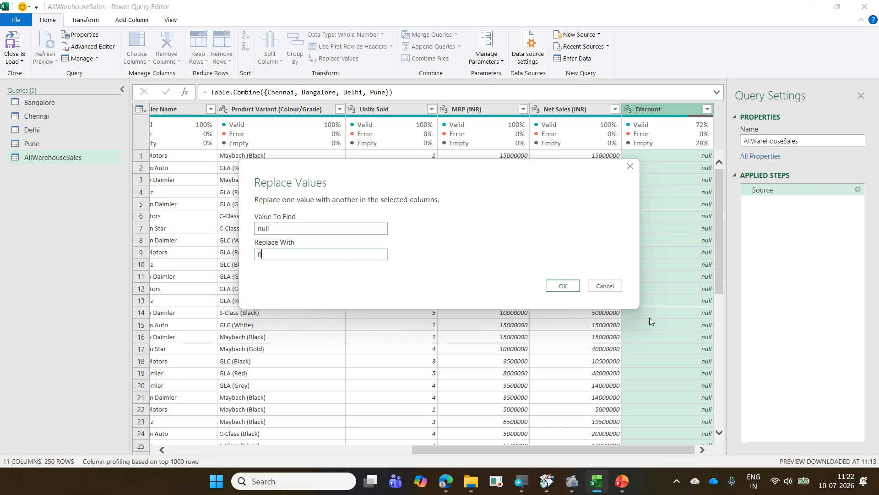
click(554, 286)
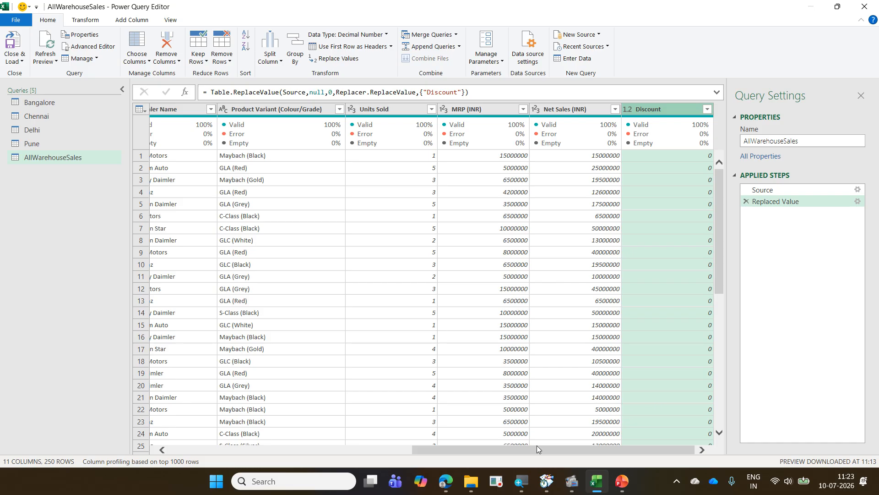
drag(516, 451, 226, 448)
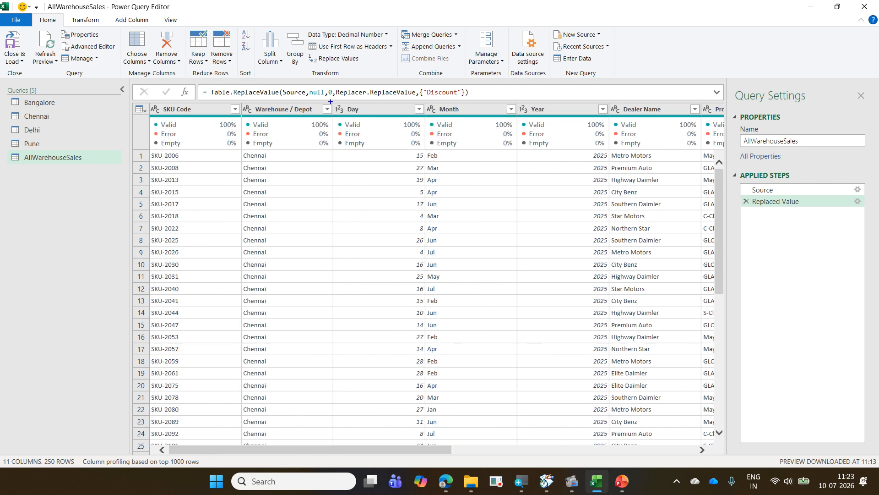
drag(330, 101, 507, 126)
drag(552, 122, 565, 121)
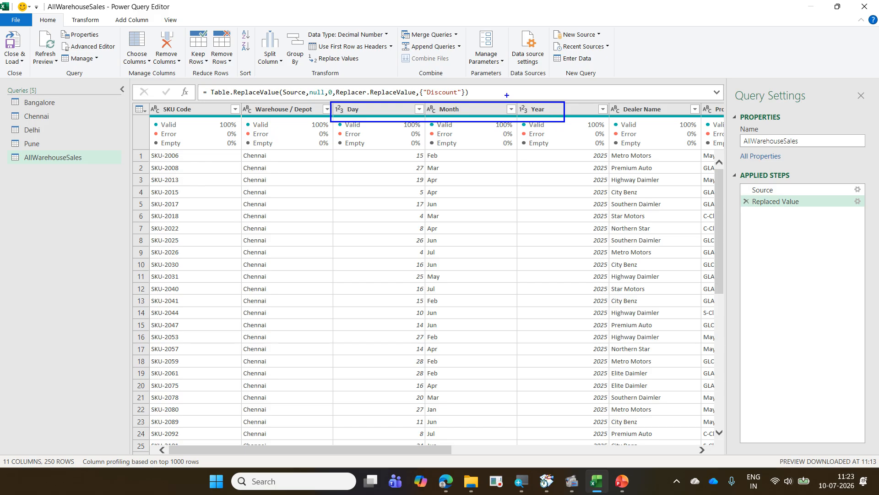
mouse_move(506, 94)
mouse_down()
mouse_move(557, 70)
mouse_move(751, 141)
mouse_move(781, 426)
mouse_up()
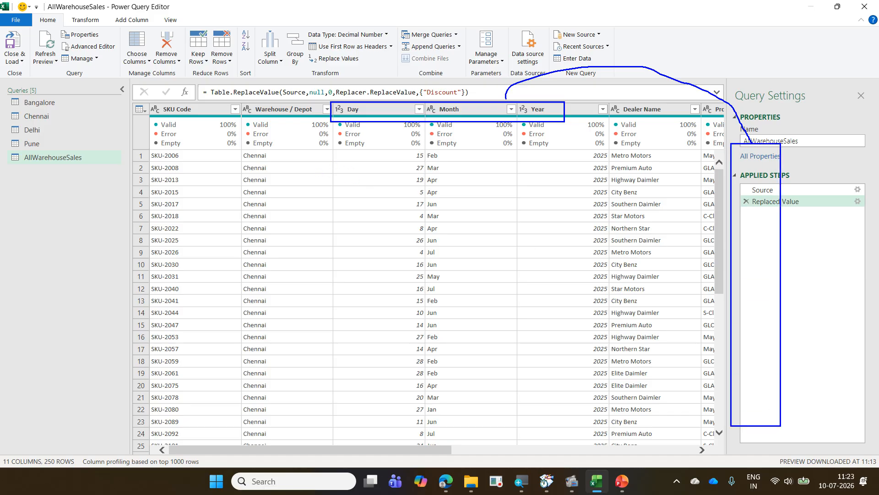
mouse_move(351, 171)
mouse_down()
mouse_move(624, 259)
mouse_move(612, 264)
mouse_up()
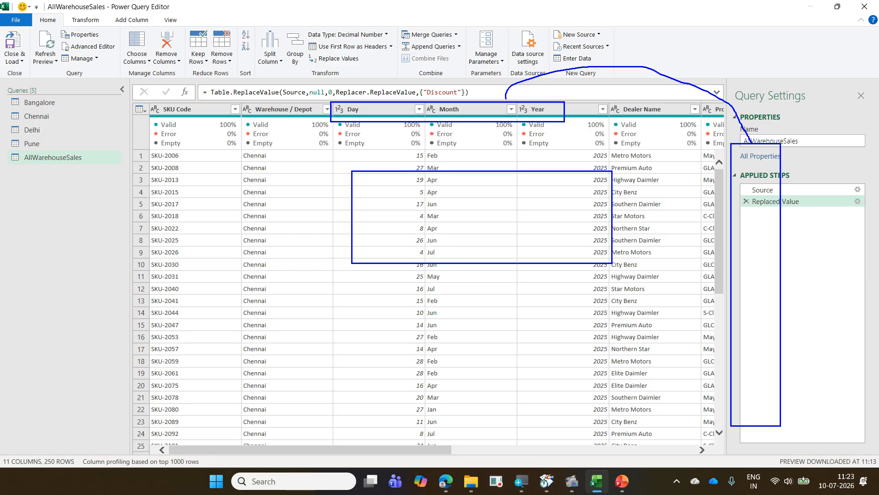
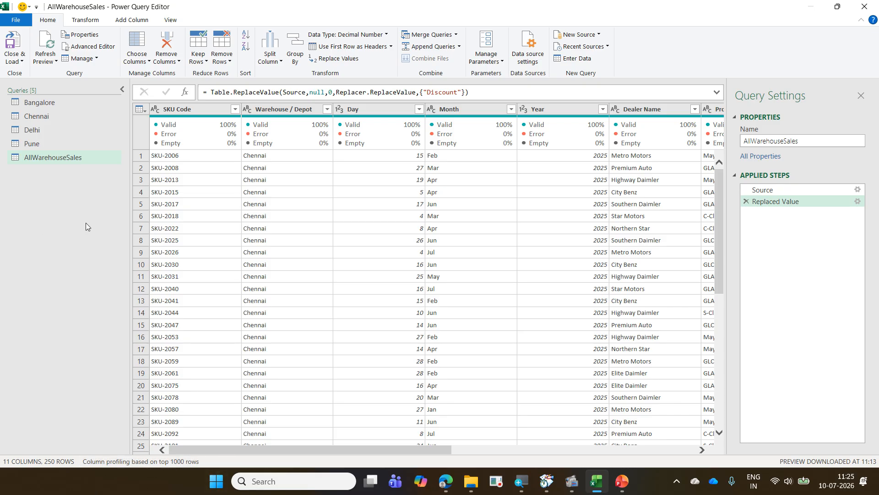
- Merge the Day, Month and Year columns into one column named SKUDate with a custom hyphen separator, and select it
click(358, 110)
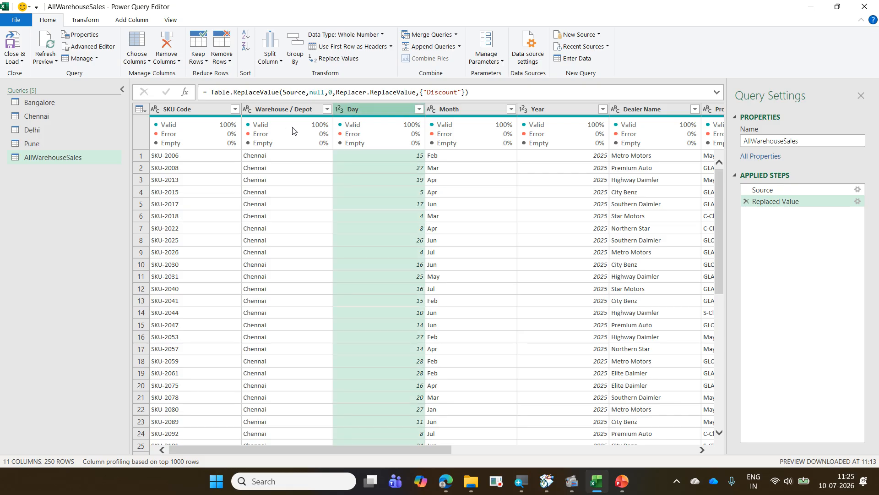
mouse_move(293, 130)
ctrl+click(449, 110)
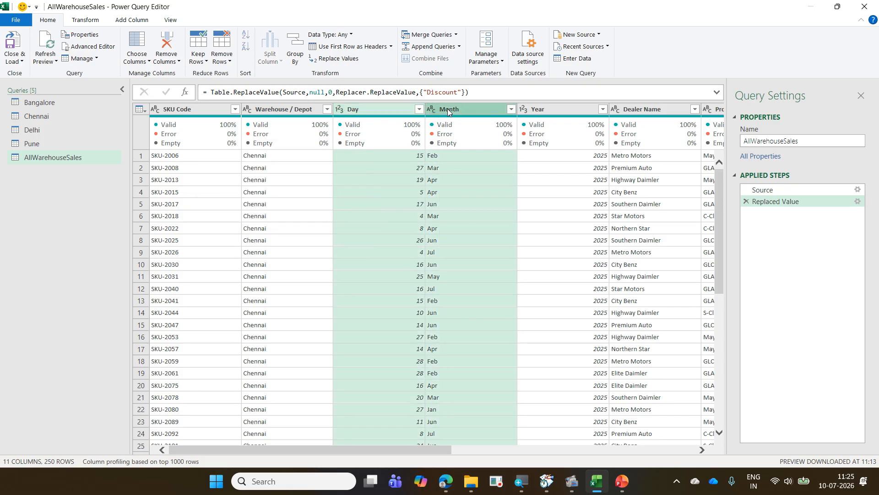
ctrl+click(539, 110)
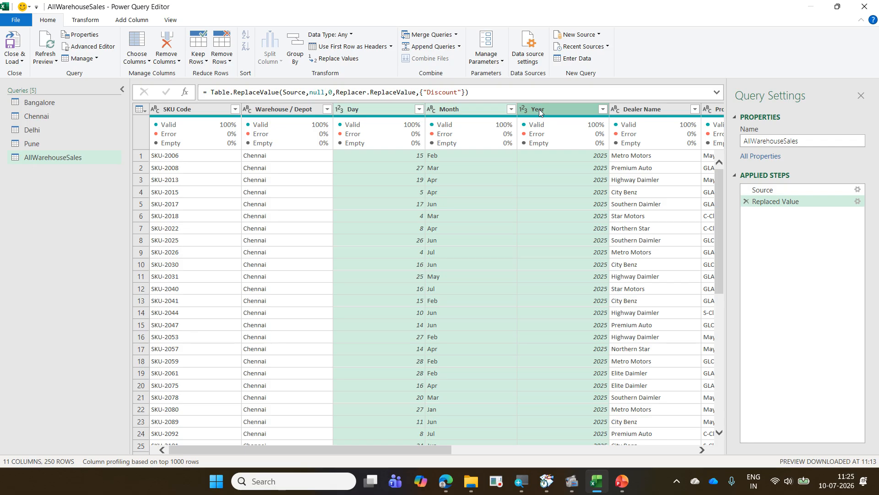
click(84, 19)
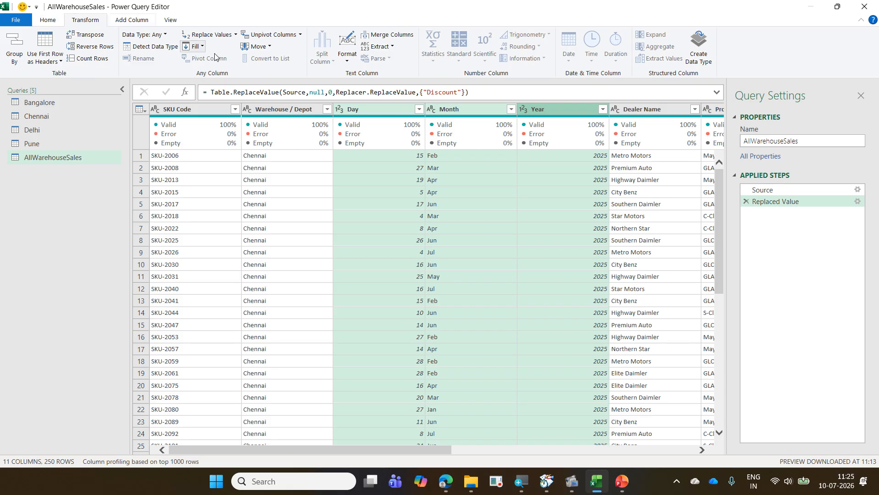
click(411, 38)
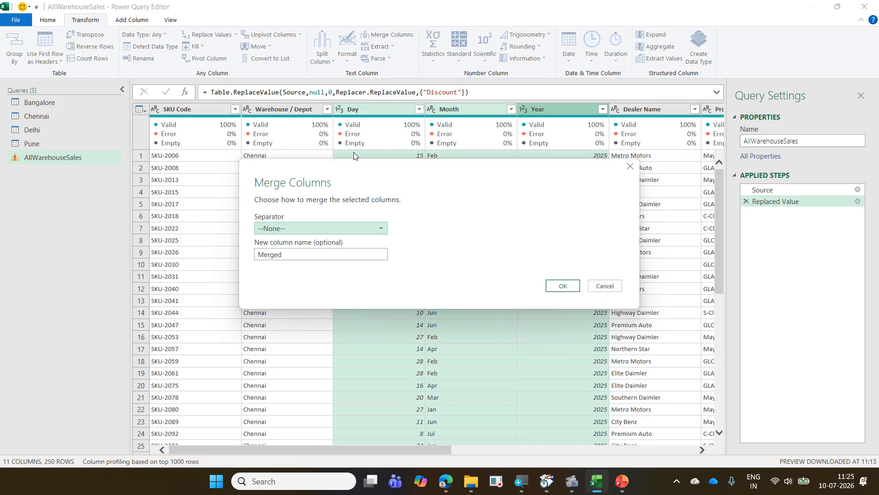
drag(339, 165, 266, 58)
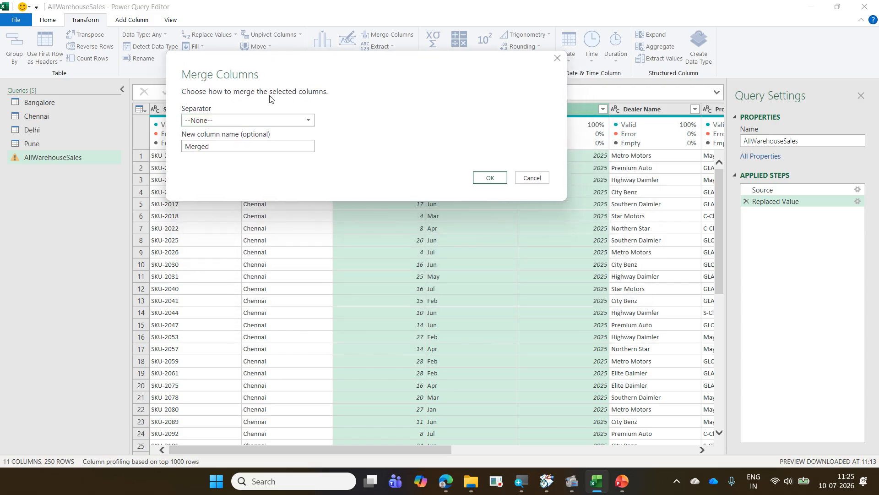
click(274, 118)
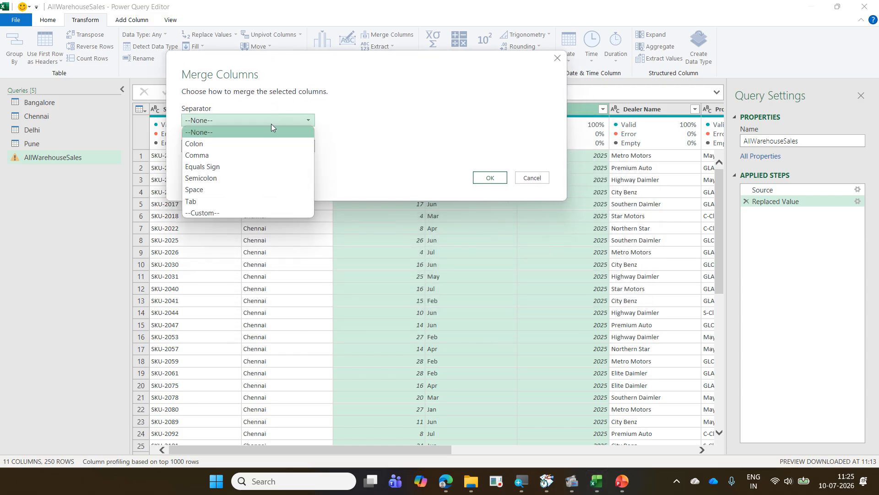
click(237, 213)
click(214, 136)
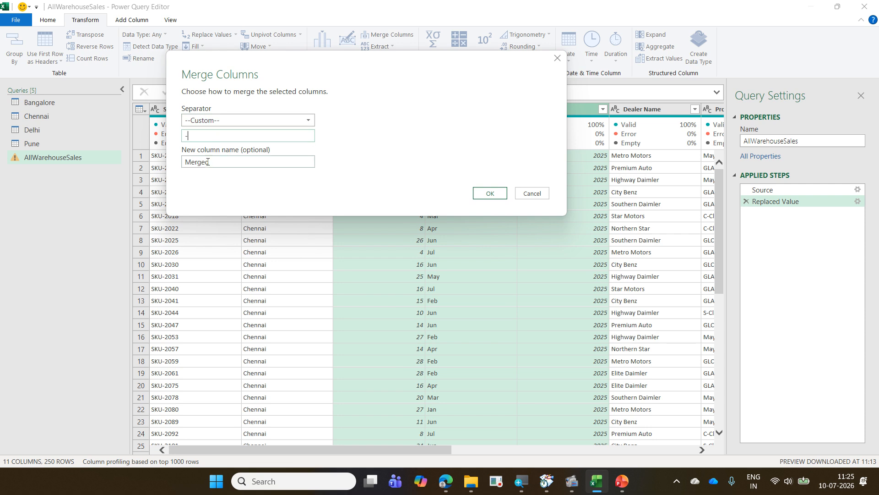
drag(208, 162, 125, 161)
text(SKUDate)
click(490, 193)
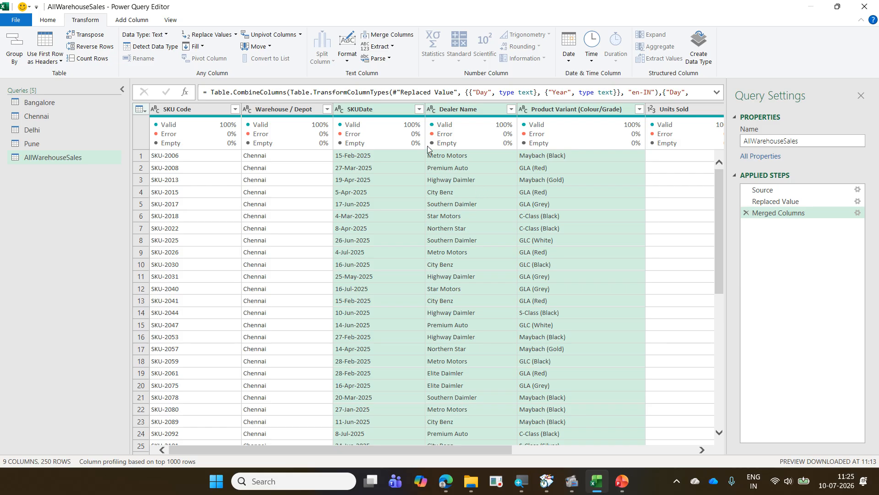
click(378, 107)
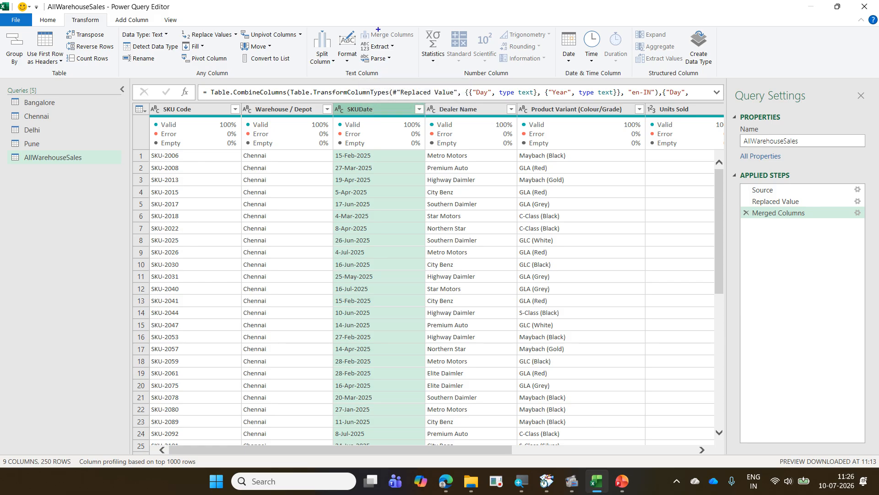
drag(352, 24, 419, 42)
drag(65, 15, 106, 28)
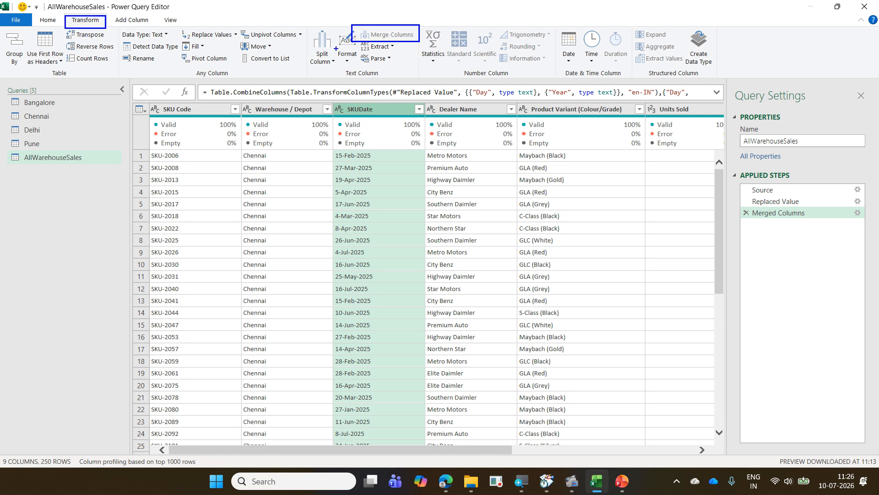
drag(352, 36, 107, 38)
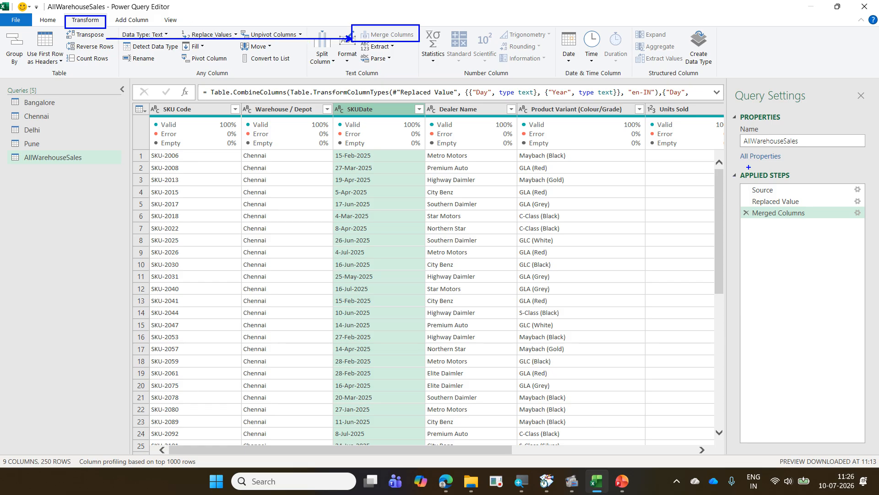
key(Escape)
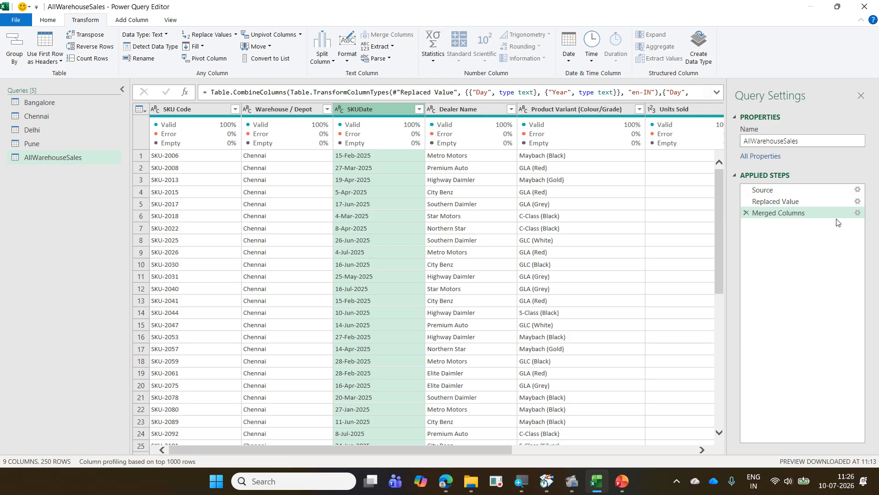
- Review the settings of the Merged Columns step without changing them, and automatically detect the data type of the SKUDate column
click(858, 213)
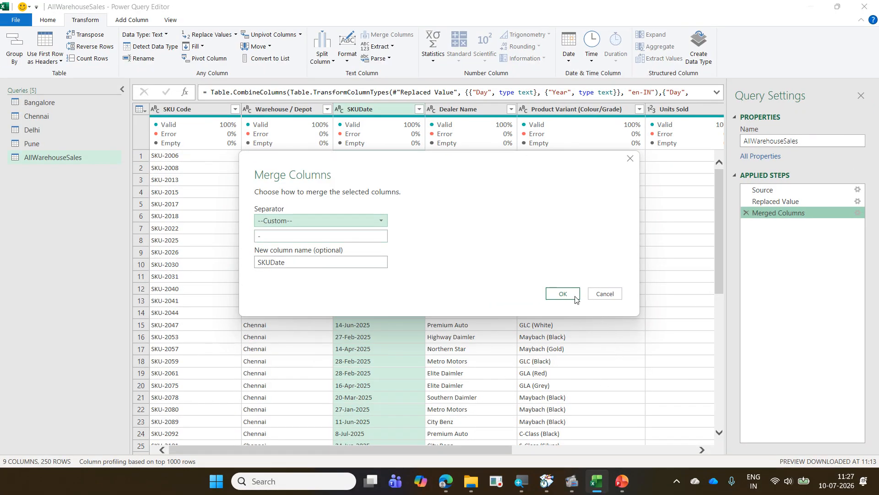
click(603, 293)
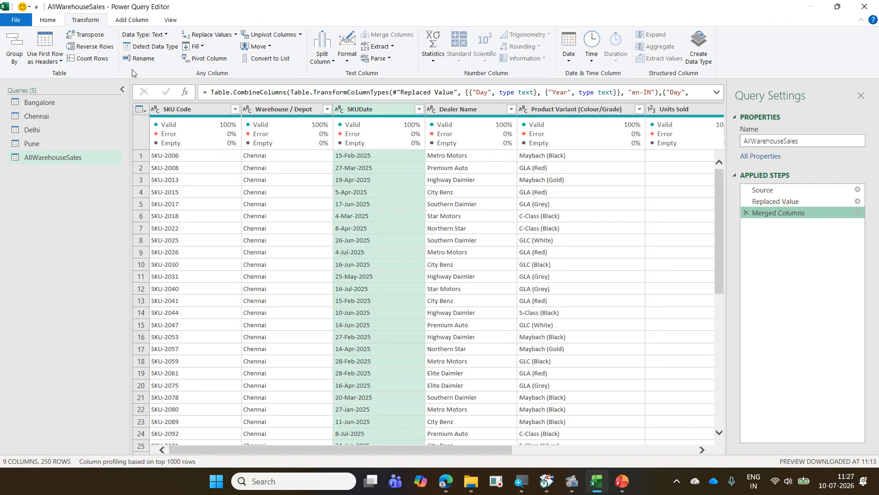
click(151, 46)
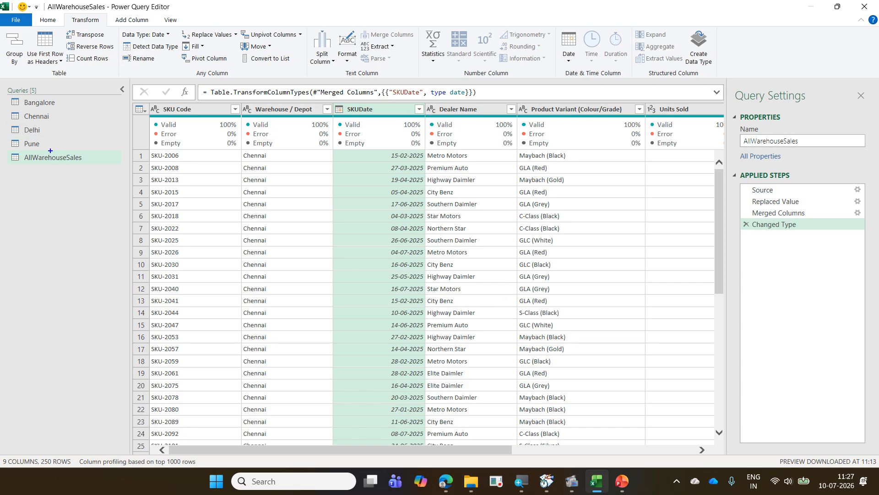
mouse_move(5, 91)
mouse_down()
mouse_move(78, 138)
mouse_move(101, 170)
mouse_move(93, 176)
mouse_up()
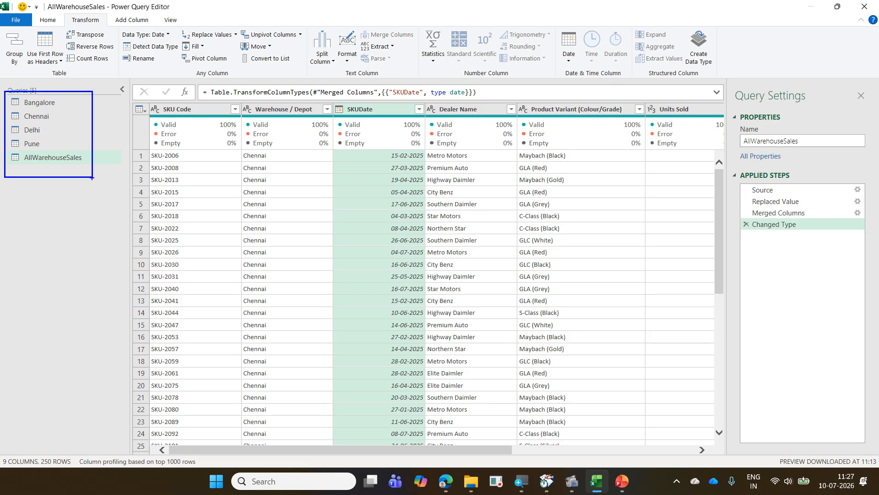
drag(87, 158, 101, 151)
drag(66, 105, 69, 99)
mouse_move(63, 98)
mouse_down()
mouse_move(77, 108)
mouse_move(54, 128)
mouse_move(50, 146)
mouse_move(78, 125)
mouse_up()
drag(53, 104, 69, 149)
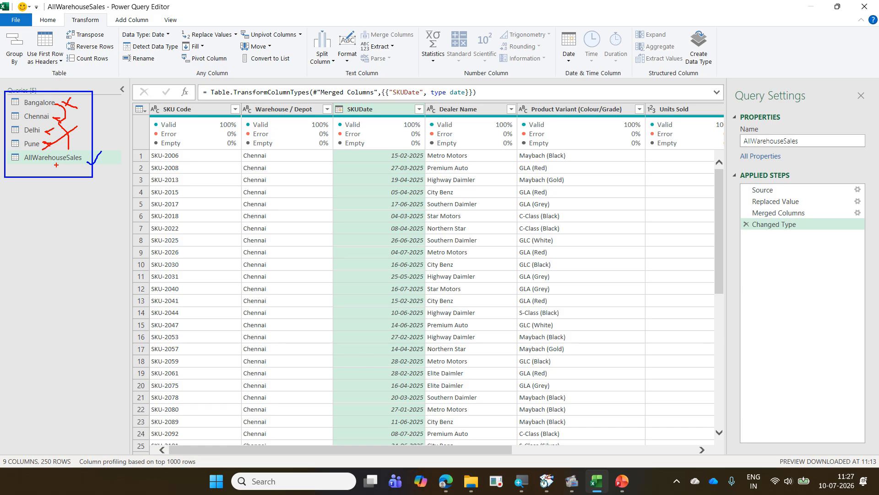
key(Escape)
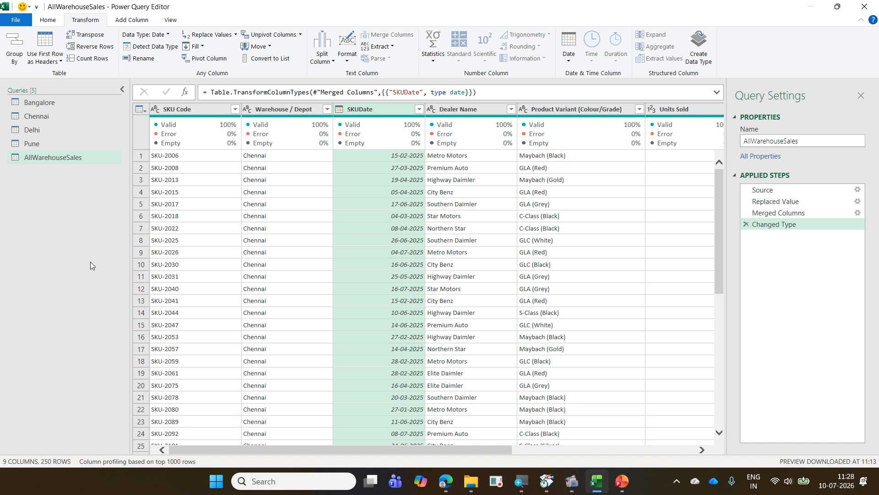
- Close the query editor and load all queries as connections only, without adding them to the Data Model
click(50, 25)
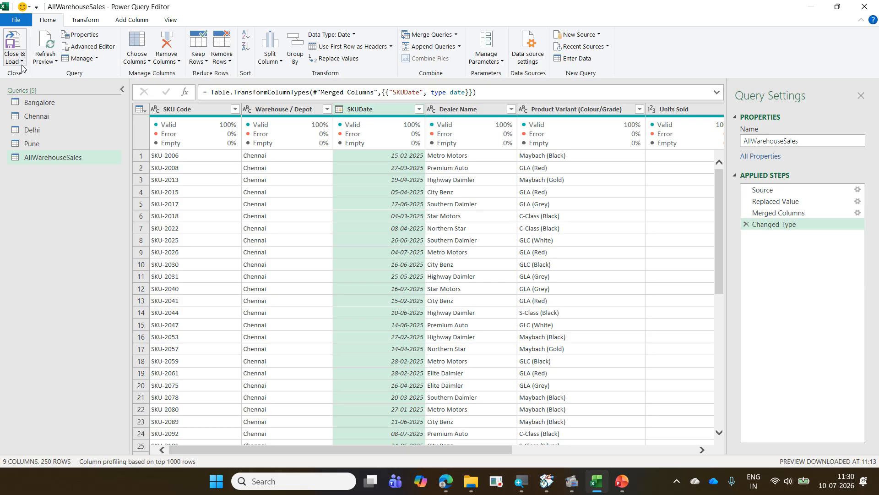
click(21, 64)
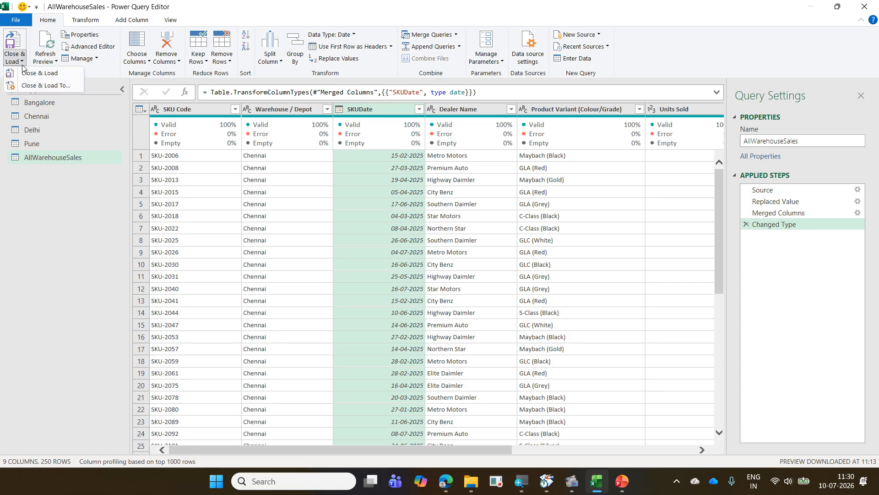
click(42, 88)
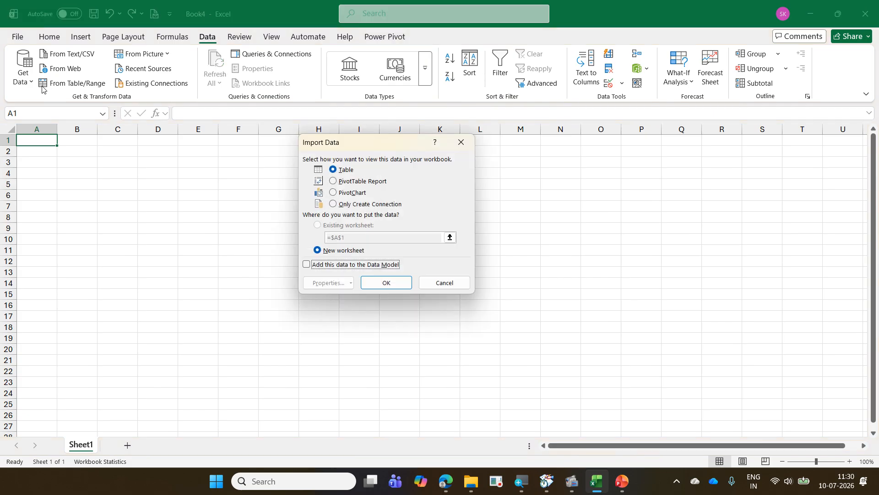
click(372, 207)
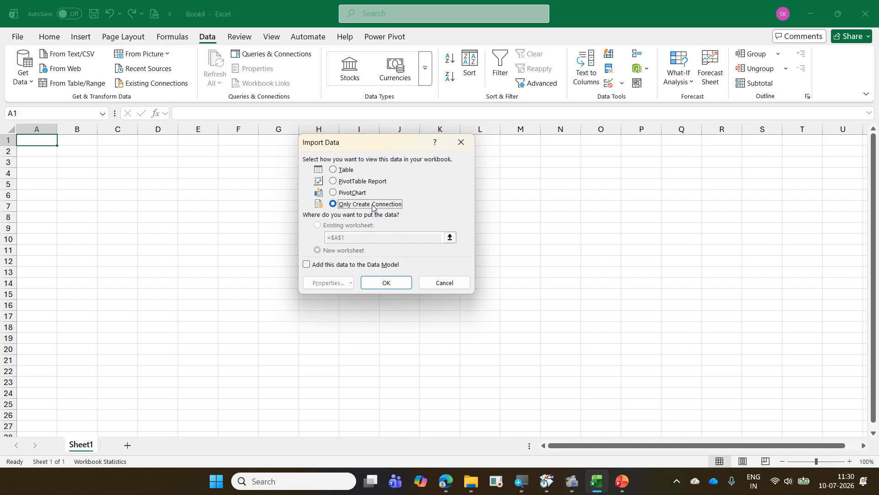
click(347, 176)
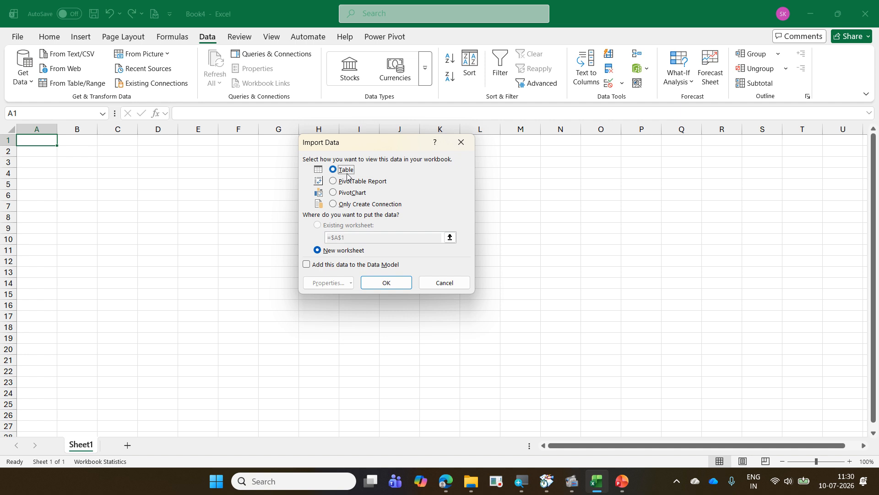
click(372, 207)
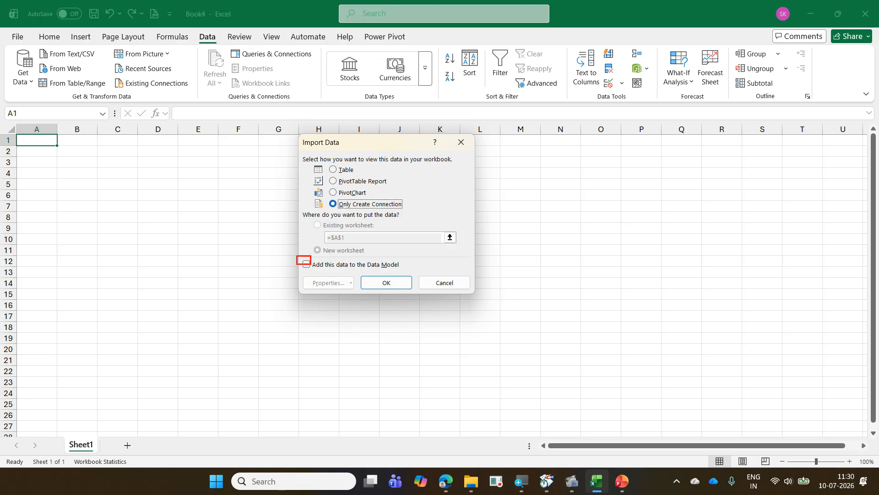
mouse_move(325, 255)
mouse_down()
mouse_move(293, 271)
mouse_move(322, 274)
mouse_up()
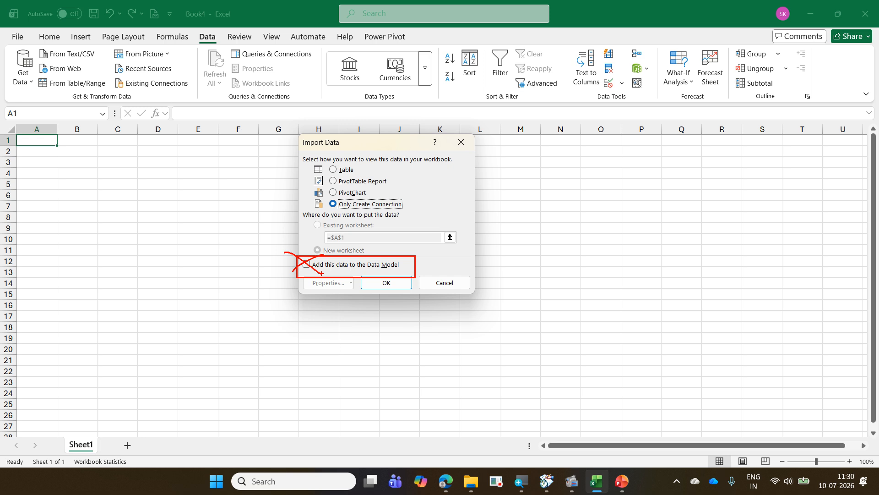
key(Escape)
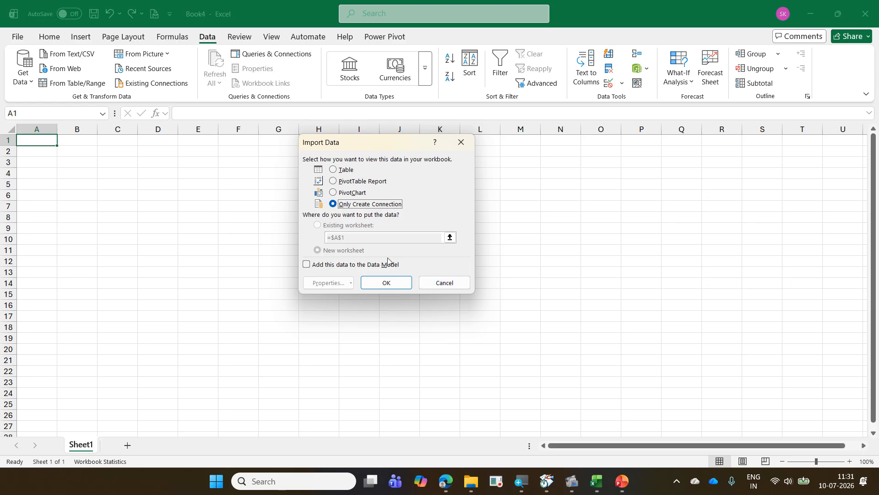
click(389, 281)
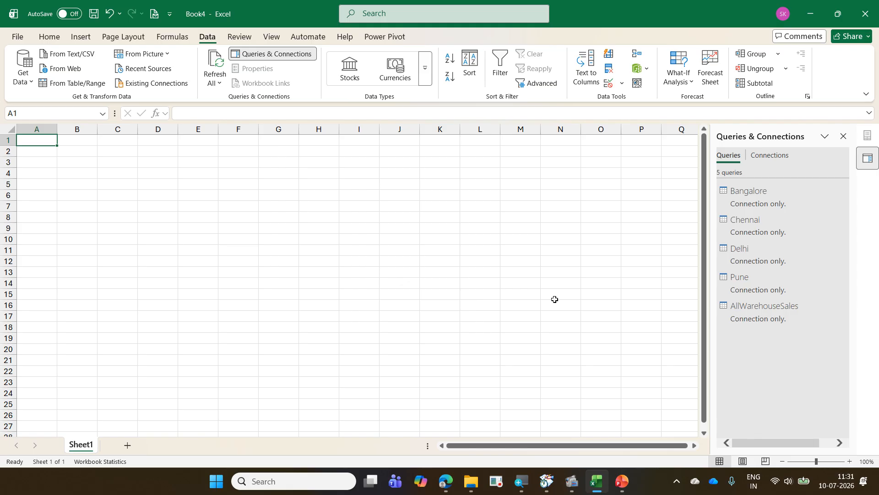
- Change the load settings of the AllWarehouseSales query to a connection only that is added to the Data Model
mouse_move(764, 320)
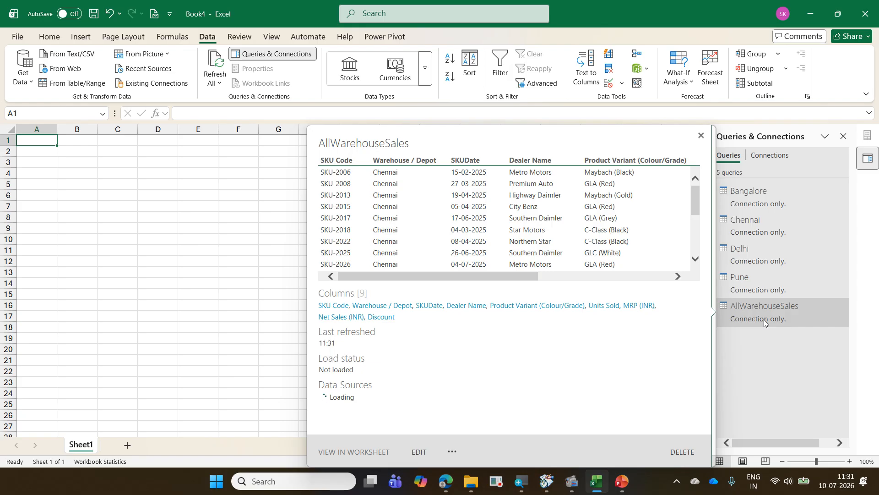
right_click(764, 319)
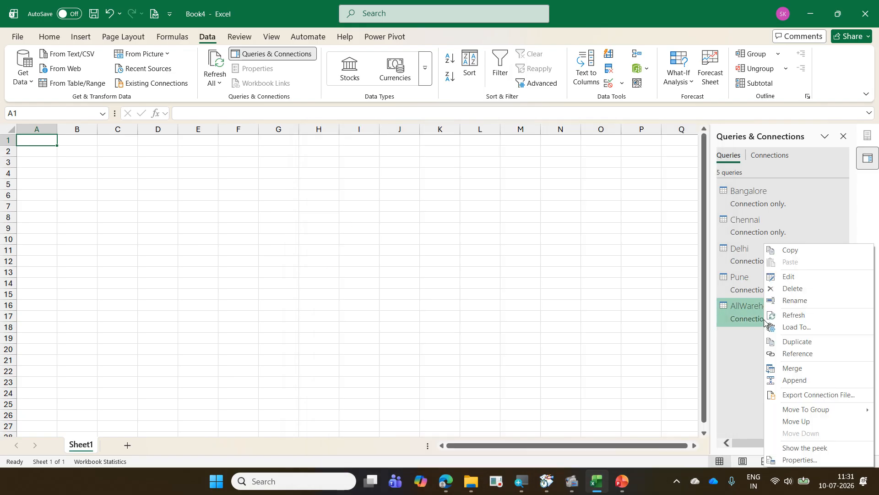
click(808, 327)
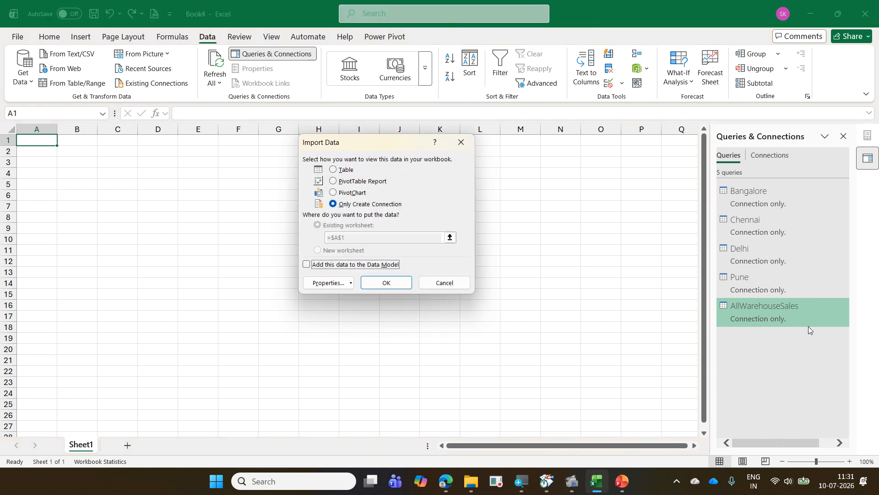
click(351, 270)
drag(713, 301, 833, 328)
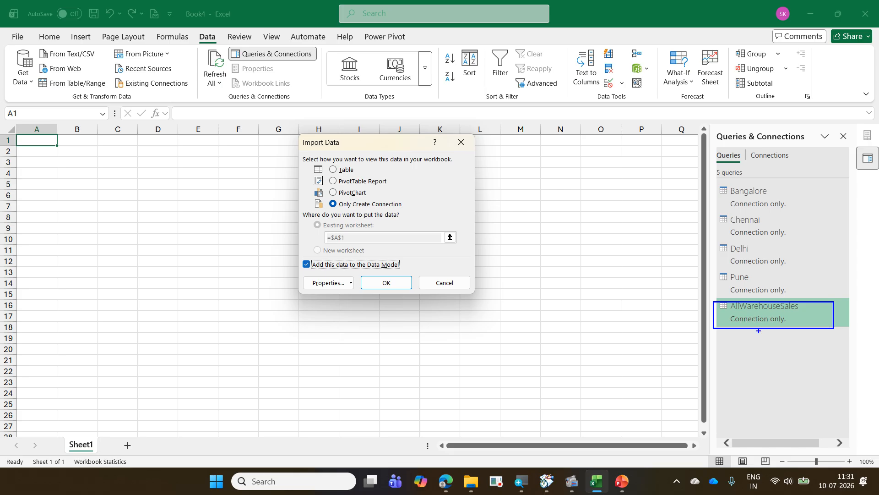
mouse_move(732, 337)
mouse_down()
mouse_move(832, 300)
mouse_move(715, 298)
mouse_move(742, 347)
mouse_up()
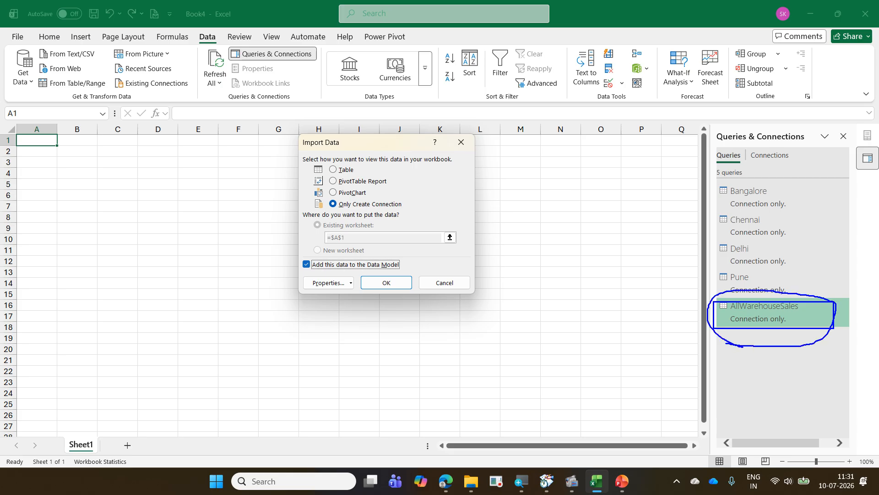
mouse_move(312, 264)
mouse_down()
mouse_move(304, 271)
mouse_move(321, 268)
mouse_move(297, 257)
mouse_move(314, 266)
mouse_up()
key(Escape)
click(394, 283)
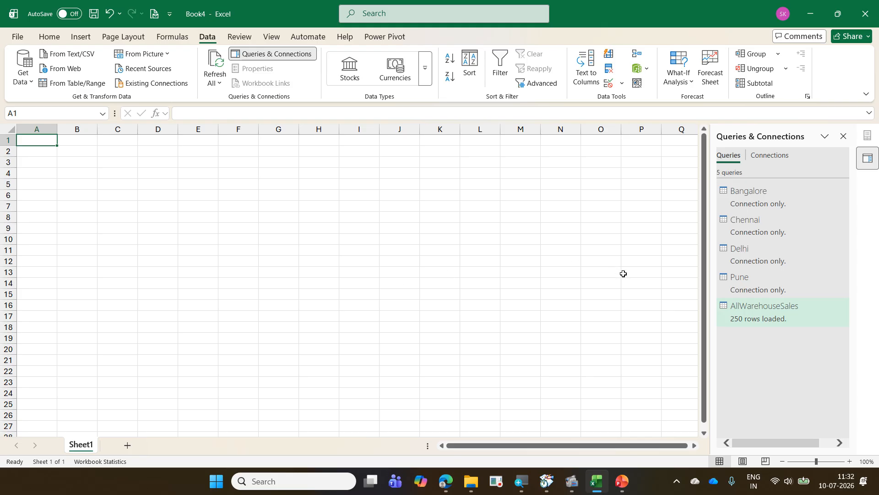
mouse_move(747, 320)
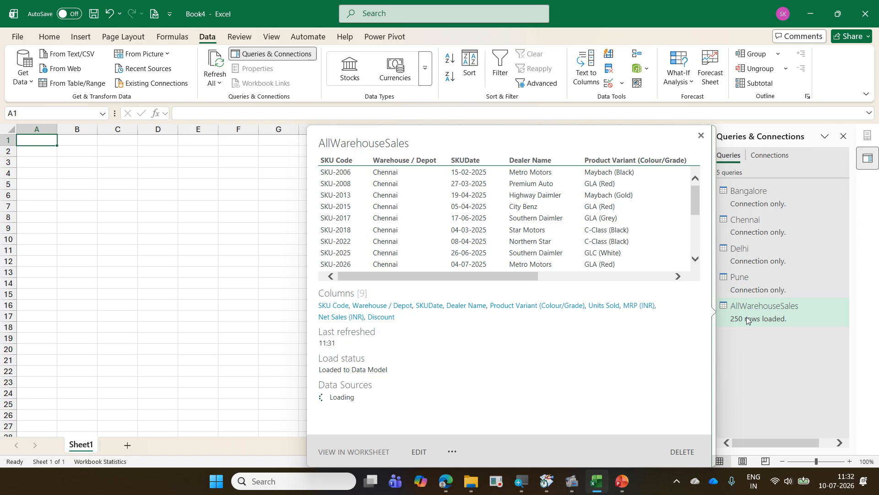
- Close the queries list and insert a PivotTable from the Data Model at cell C3 of Sheet1
click(211, 203)
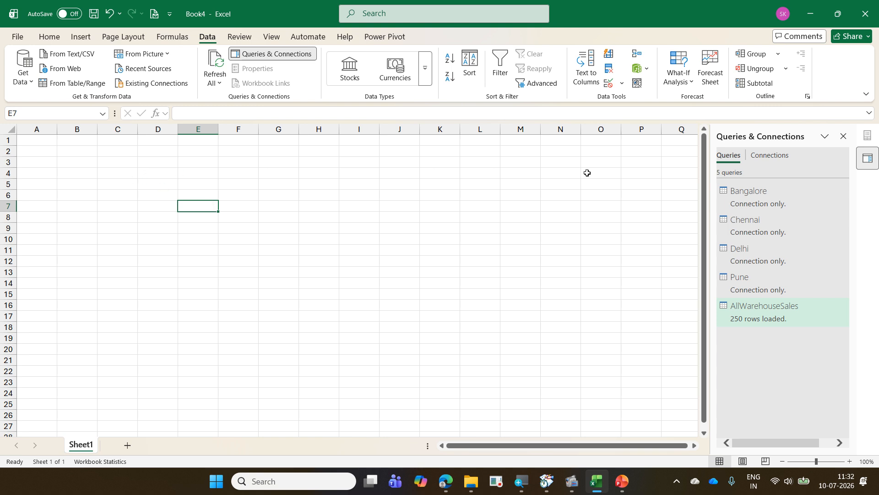
click(112, 167)
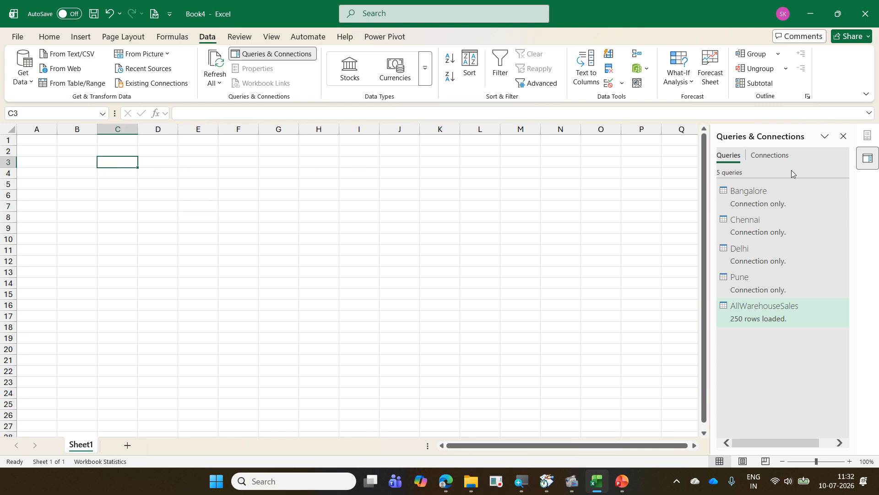
click(844, 137)
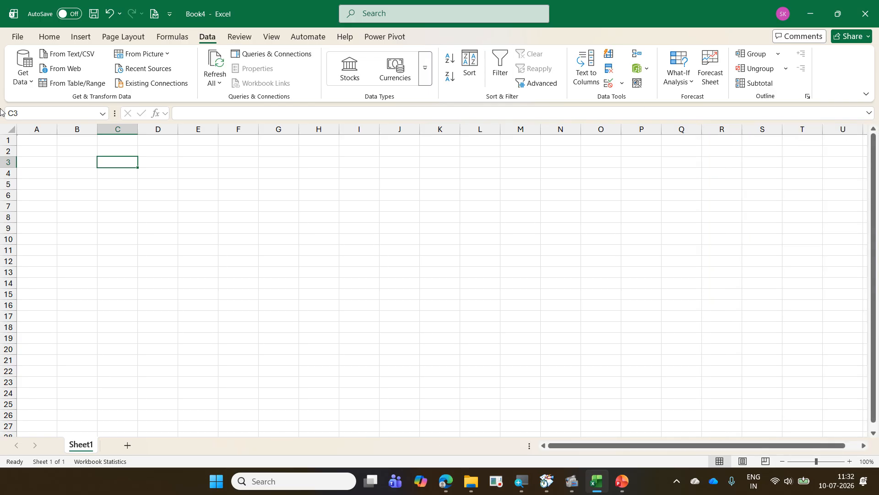
click(78, 38)
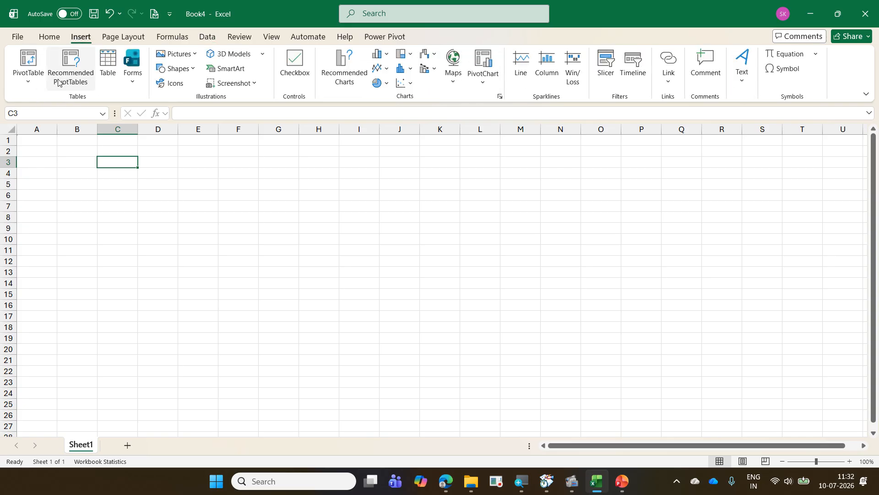
click(31, 88)
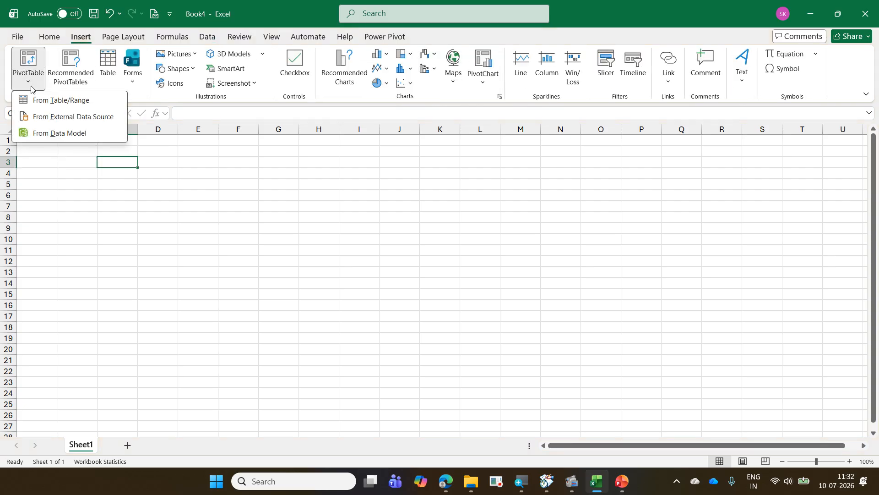
click(56, 133)
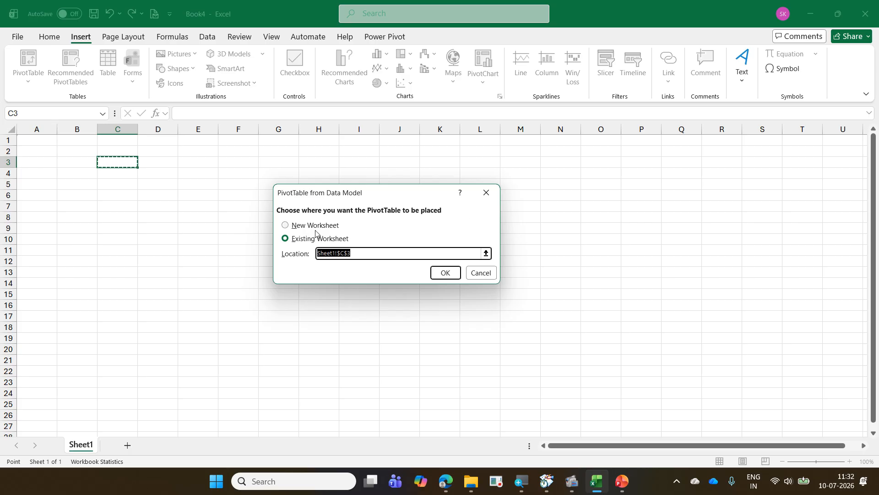
click(447, 273)
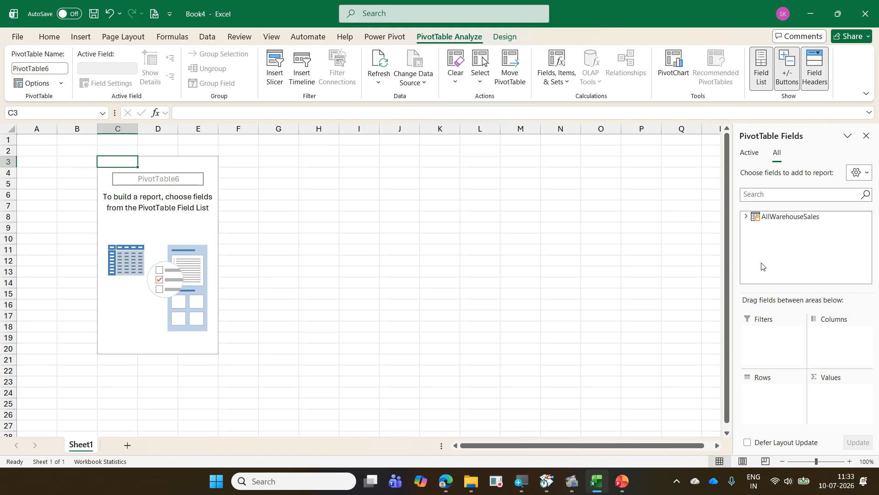
- Build the PivotTable with Warehouse / Depot as rows and the sum of Net Sales (INR) as values
click(746, 217)
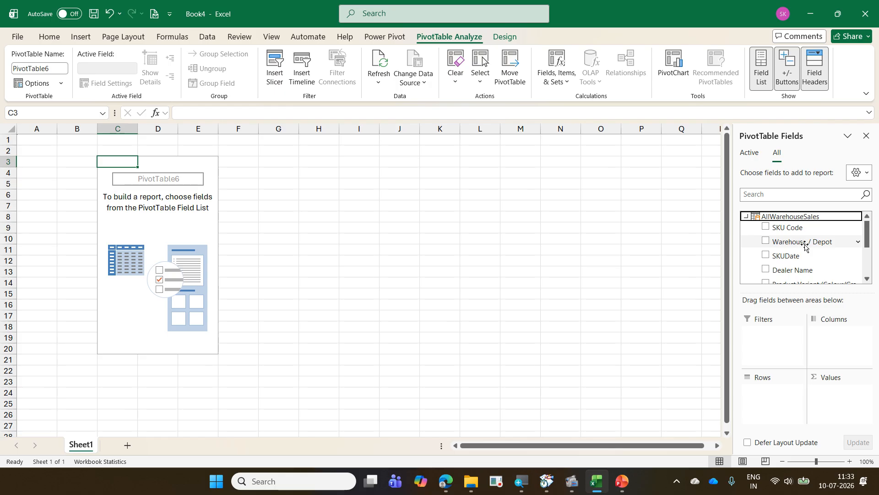
drag(802, 245, 767, 399)
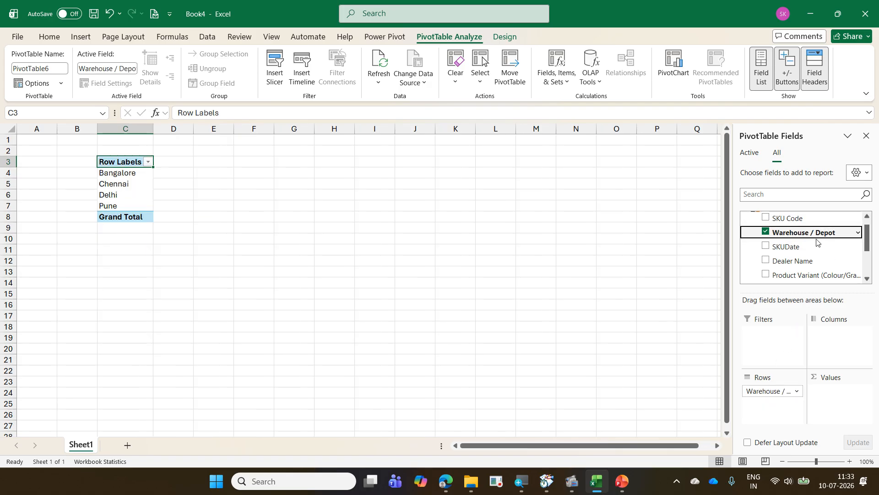
scroll(824, 247, down, 4)
drag(816, 251, 846, 395)
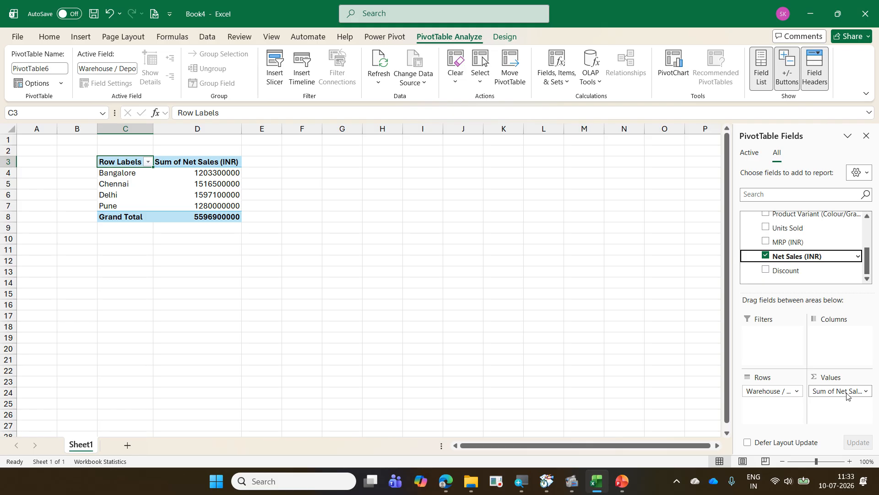
click(514, 270)
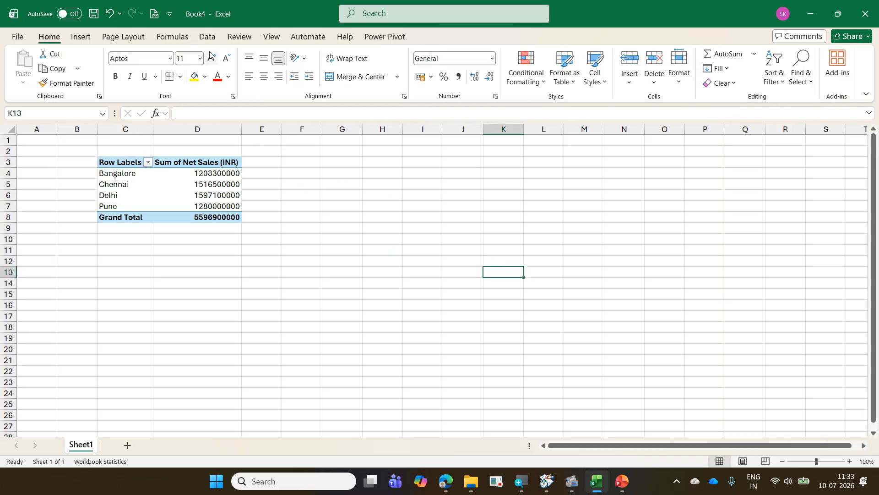
- Try enabling a refresh every 60 minutes in the AllWarehouseSales query properties, and discard the change
click(207, 37)
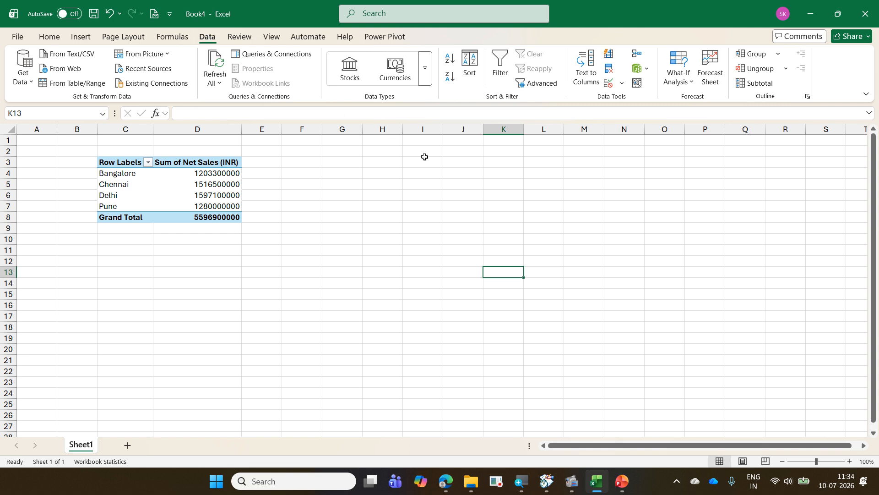
click(296, 53)
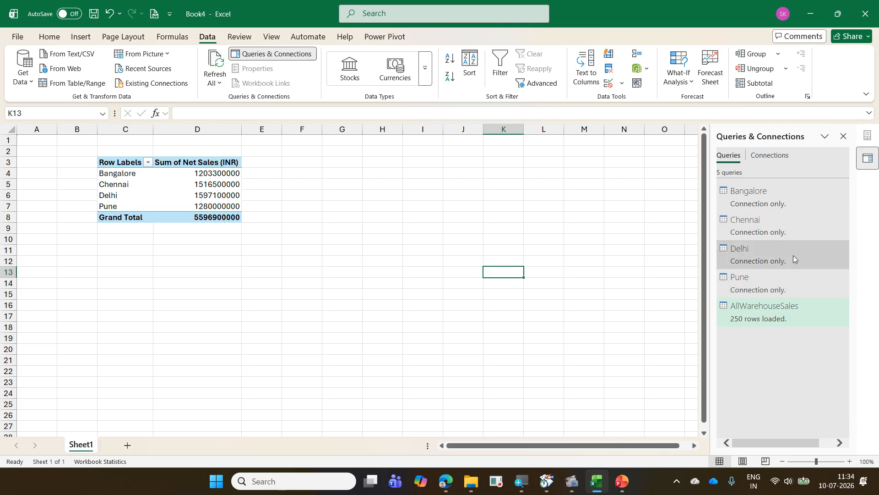
mouse_move(765, 320)
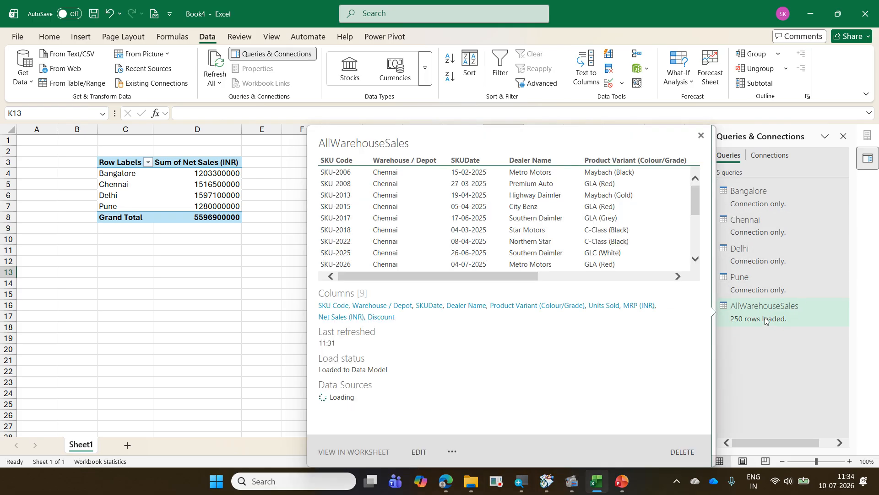
right_click(765, 319)
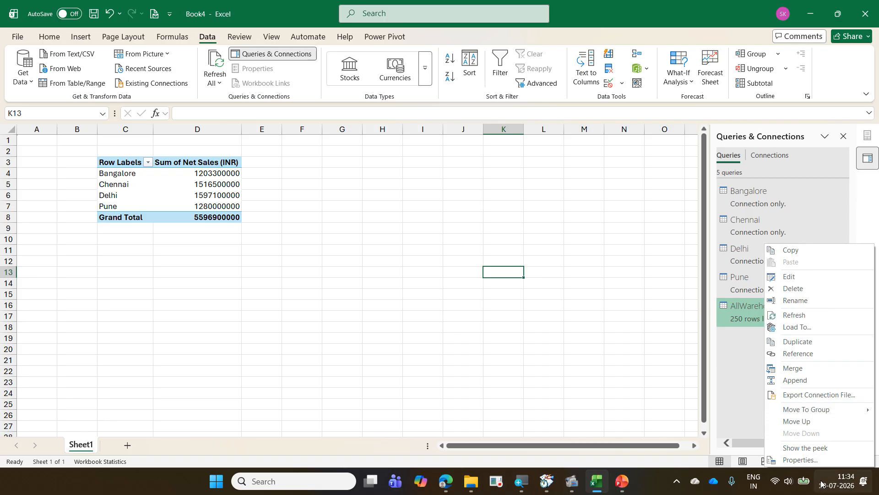
click(823, 461)
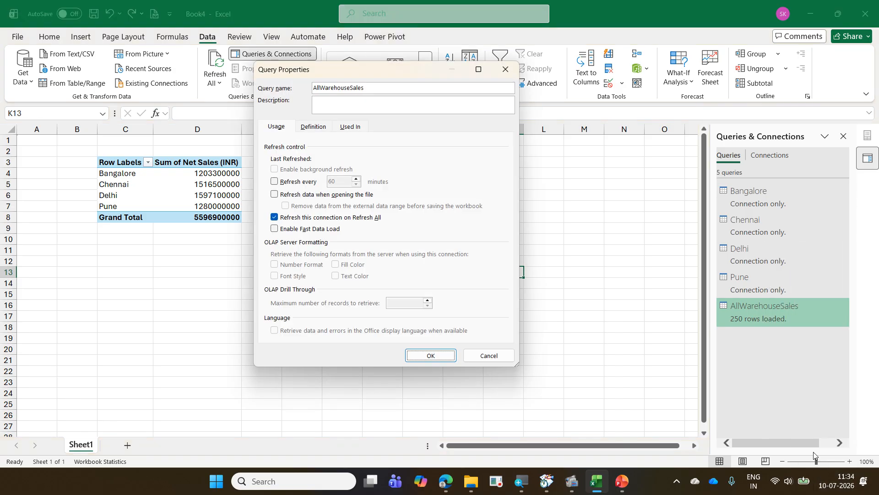
click(311, 184)
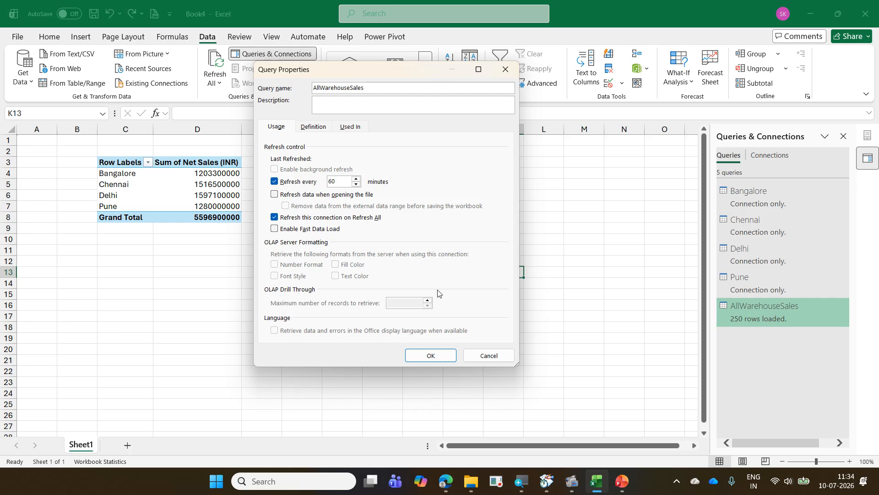
click(480, 354)
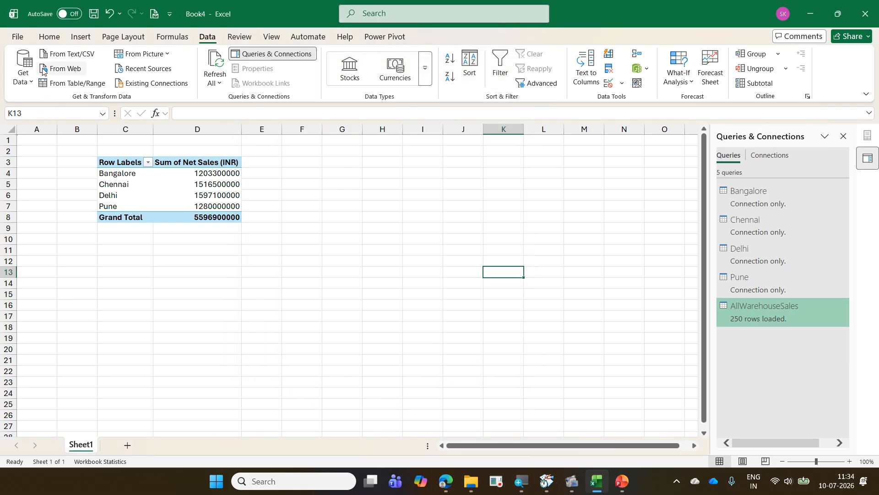
- Save the workbook as 08 WareHouseSales with PQ in the 2026-07-09 Daimler ExcelExercise folder and close it
click(20, 36)
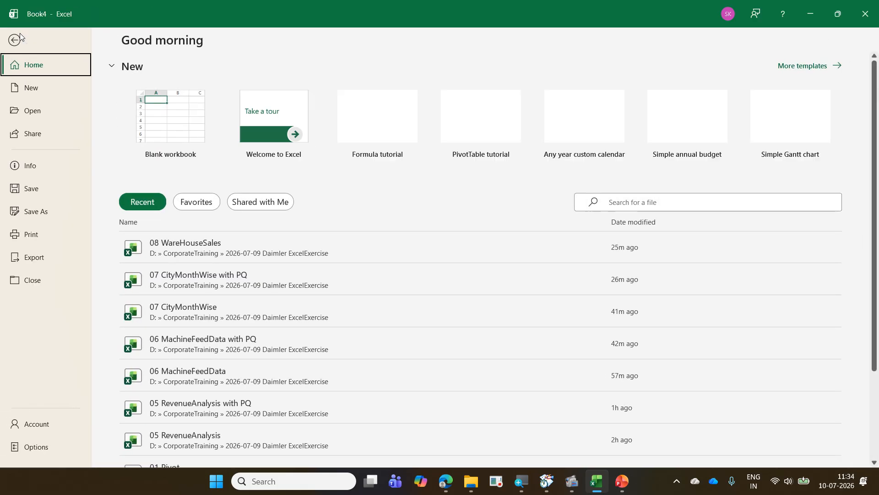
click(69, 209)
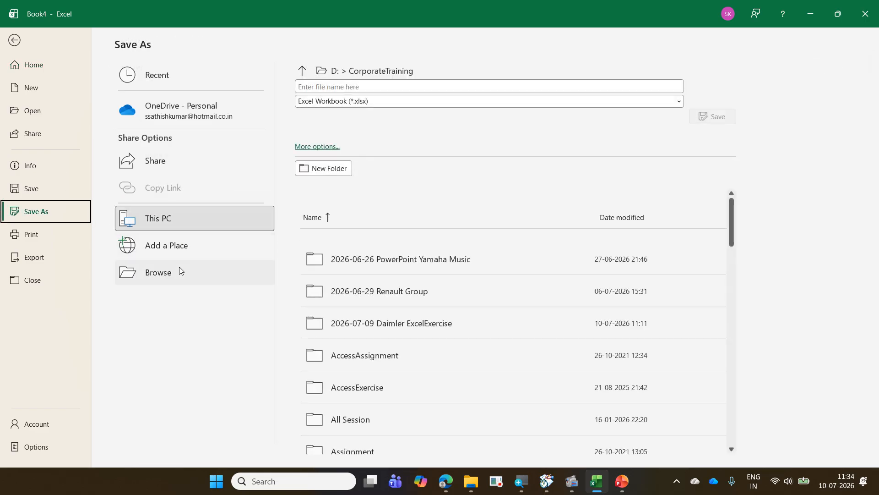
click(180, 270)
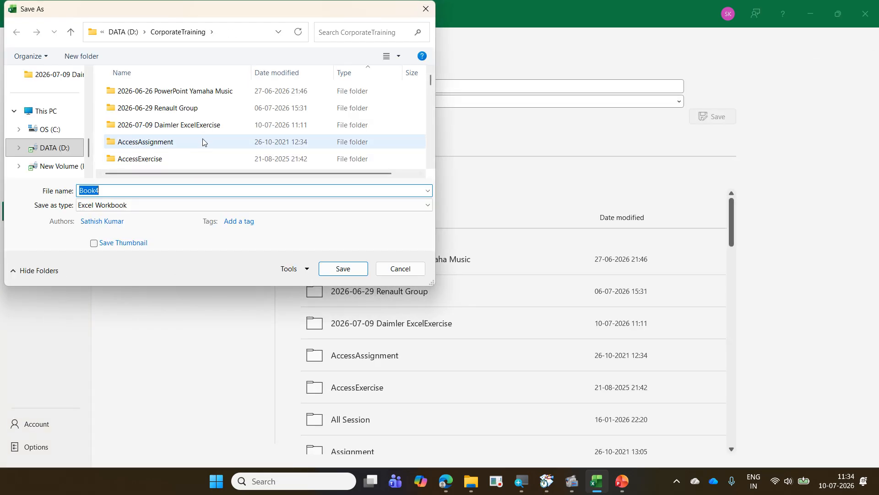
double_click(204, 125)
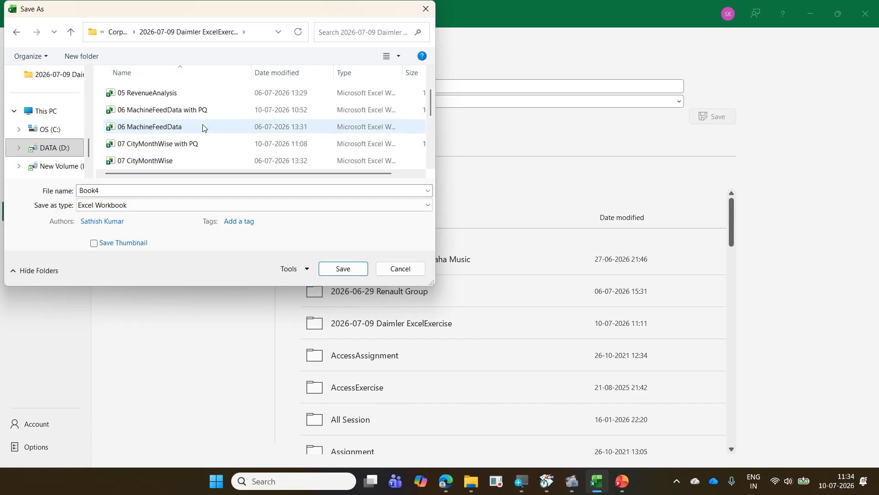
click(202, 128)
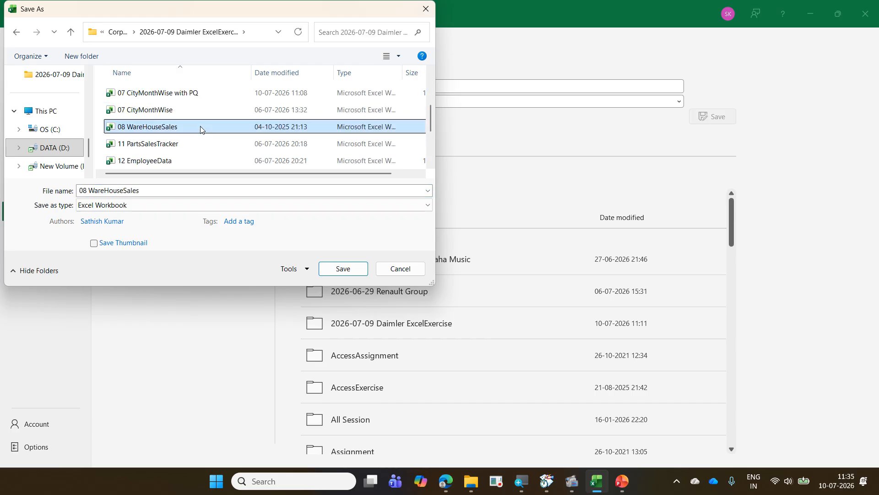
double_click(176, 191)
click(176, 192)
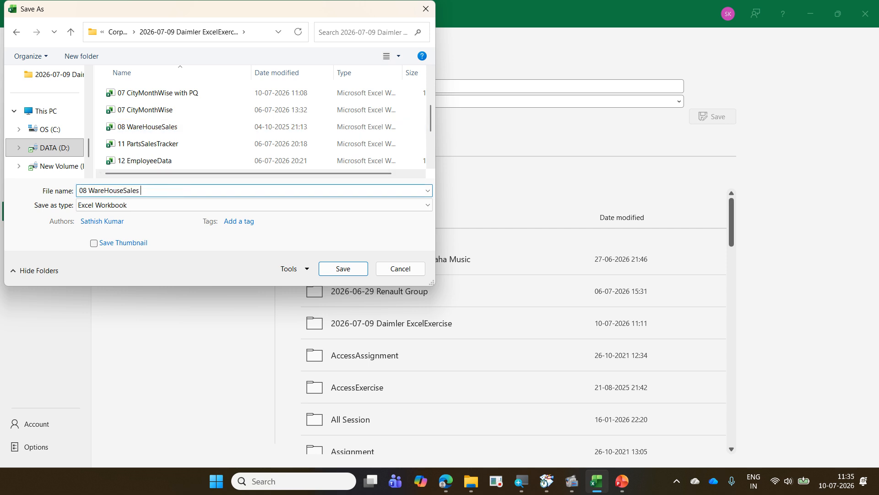
text(with PQ)
key(Return)
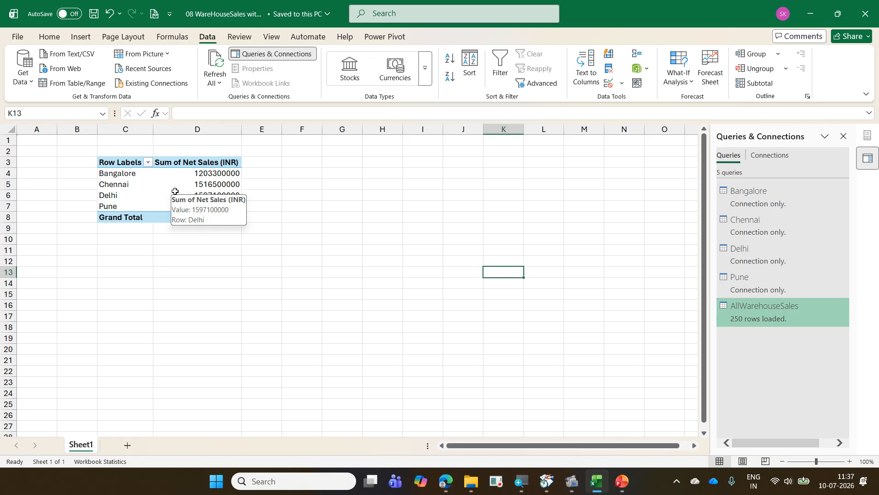
key(ctrl+w)
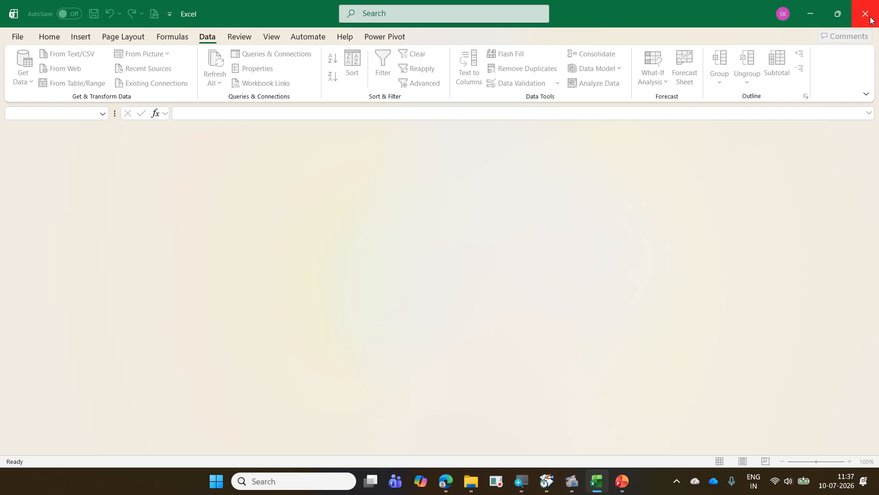
- Switch to File Explorer and open the 09 Orders folder inside 2026-07-09 Daimler ExcelExercise
click(812, 8)
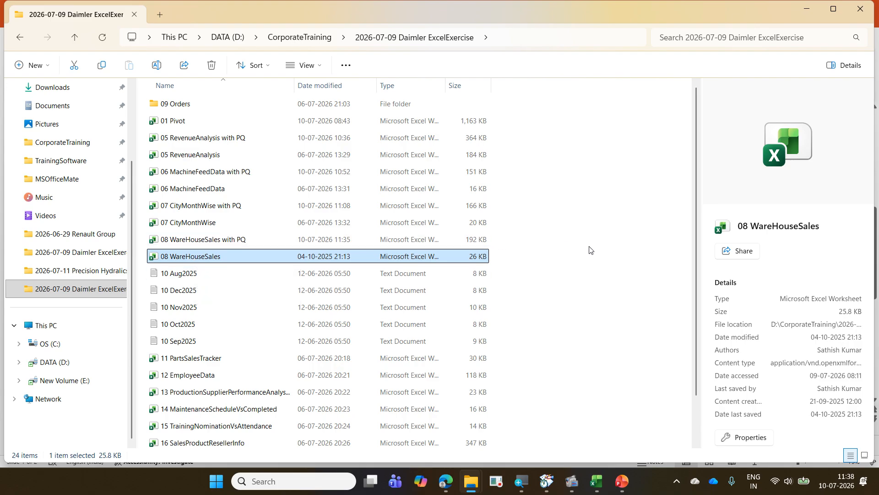
scroll(590, 250, down, 1)
scroll(587, 255, up, 1)
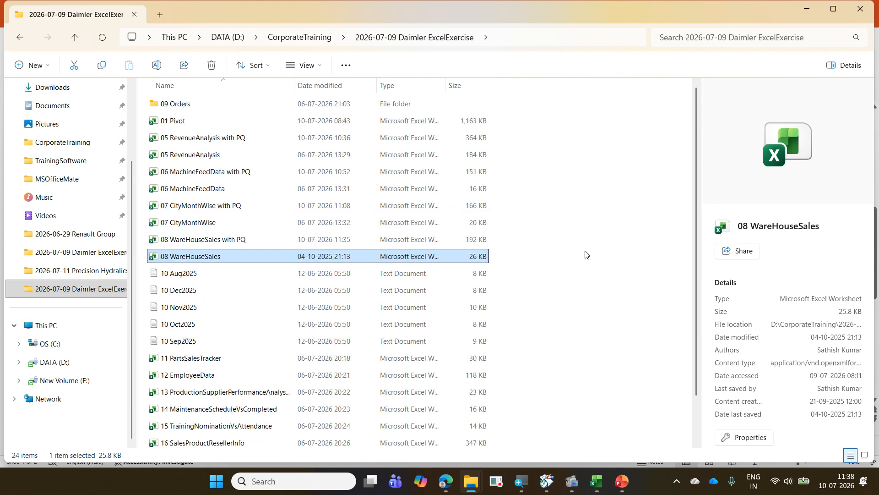
click(194, 110)
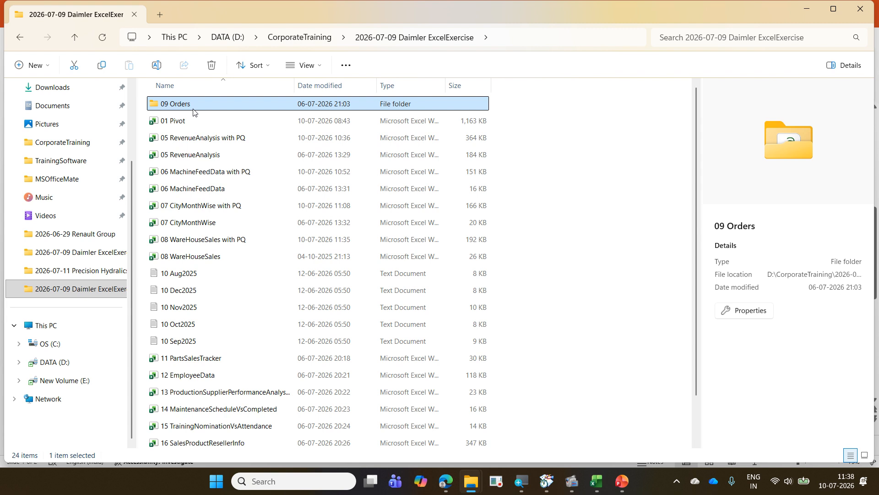
double_click(193, 105)
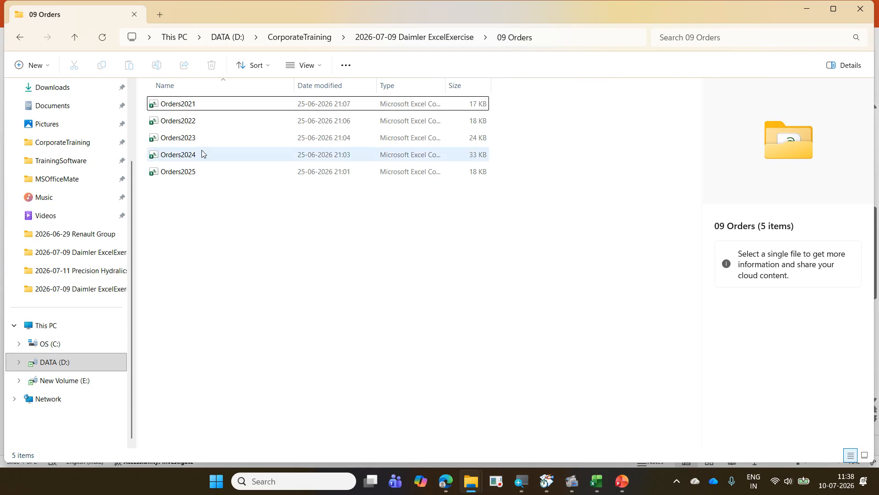
- Select the Orders2021 file and fit the Type column's width to show the full file type
click(196, 106)
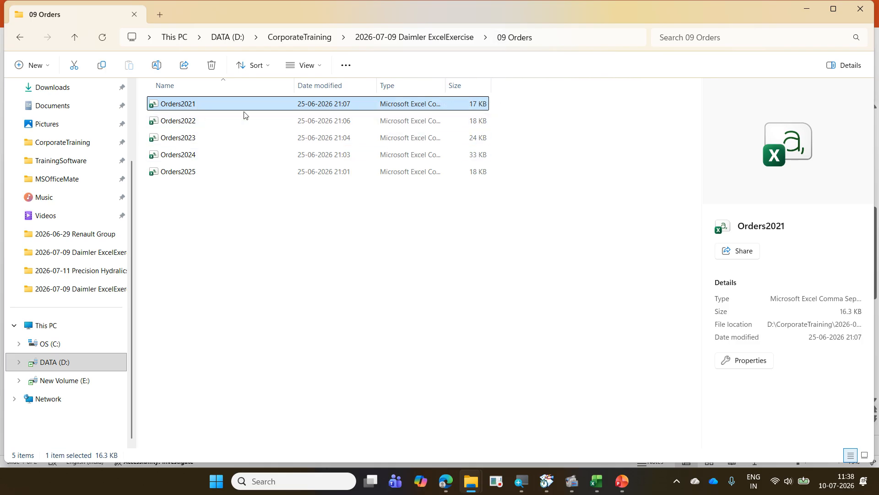
double_click(448, 83)
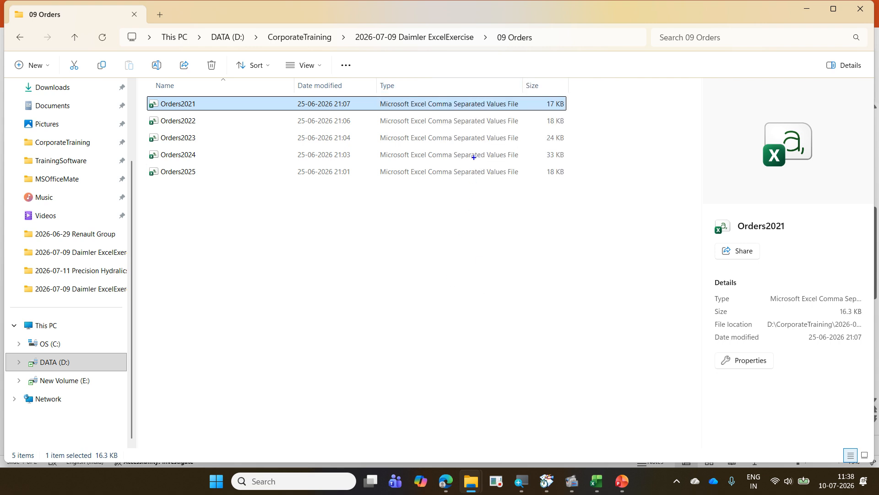
drag(426, 97, 509, 113)
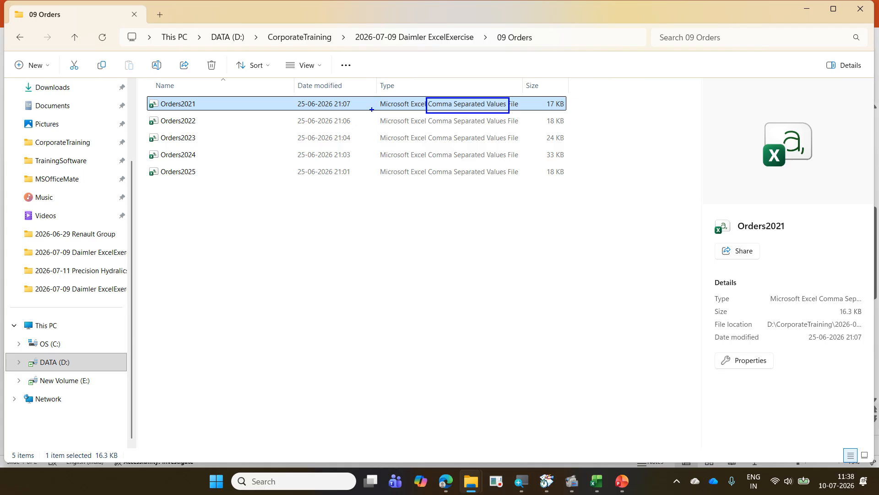
key(Escape)
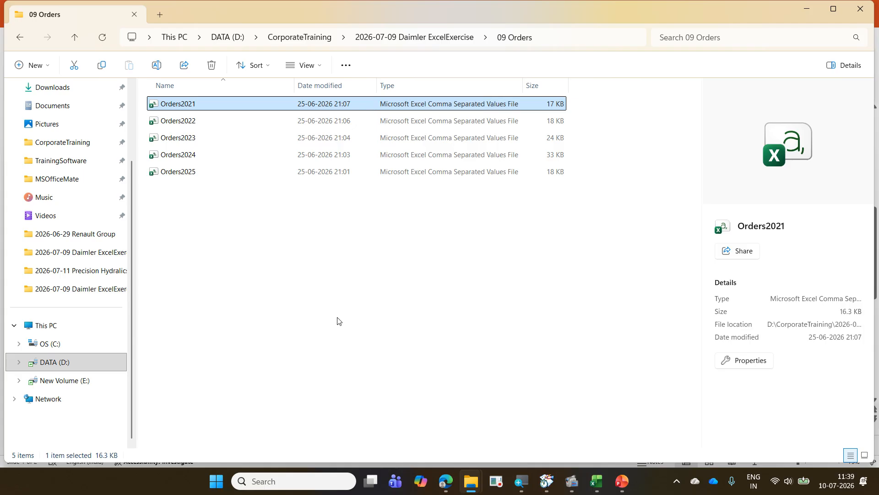
- Open the Orders2021 CSV file in Notepad and maximize the window to examine its comma-separated contents
right_click(185, 103)
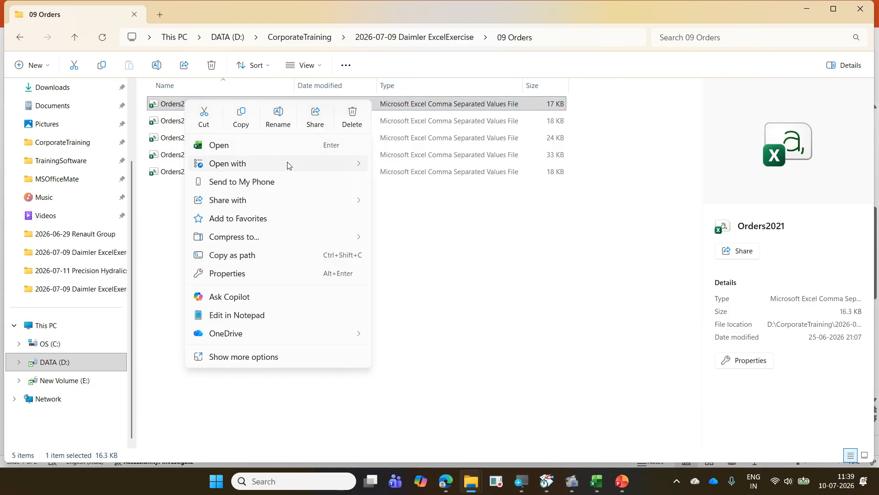
mouse_move(288, 165)
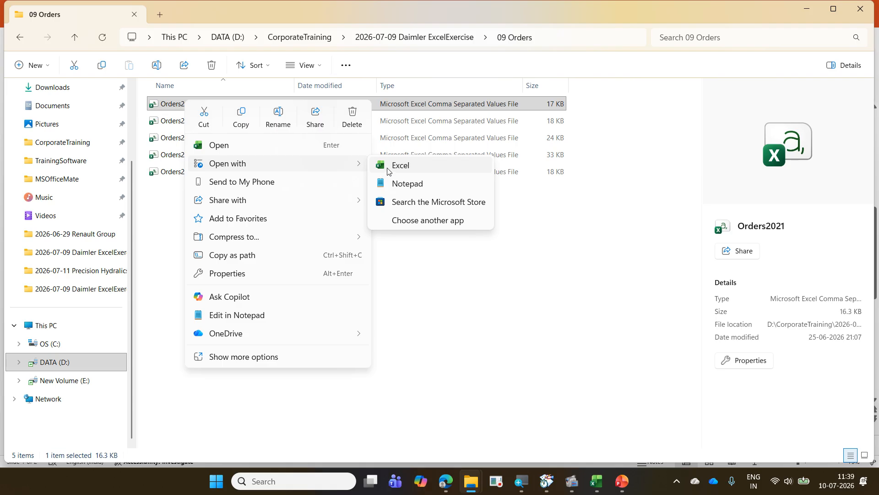
click(401, 186)
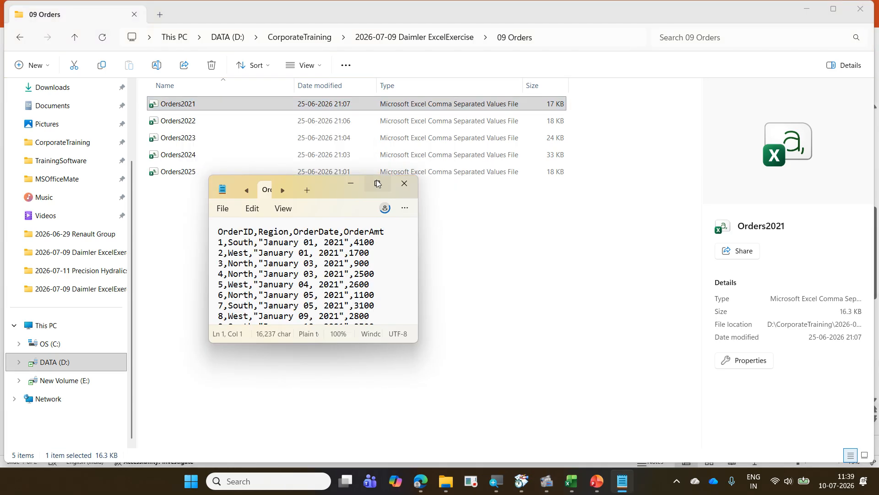
click(379, 182)
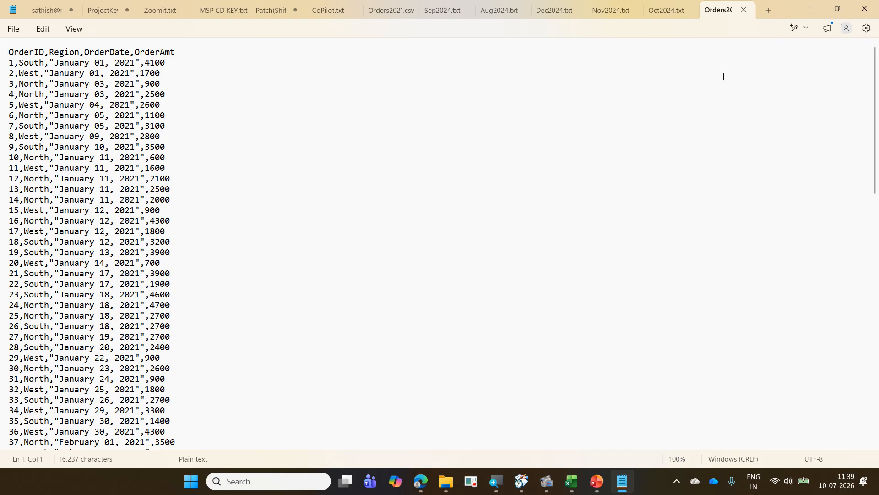
- Close the opened Orders2021 tab, dismiss the notices for the missing 2024 text files, and close Notepad
click(744, 10)
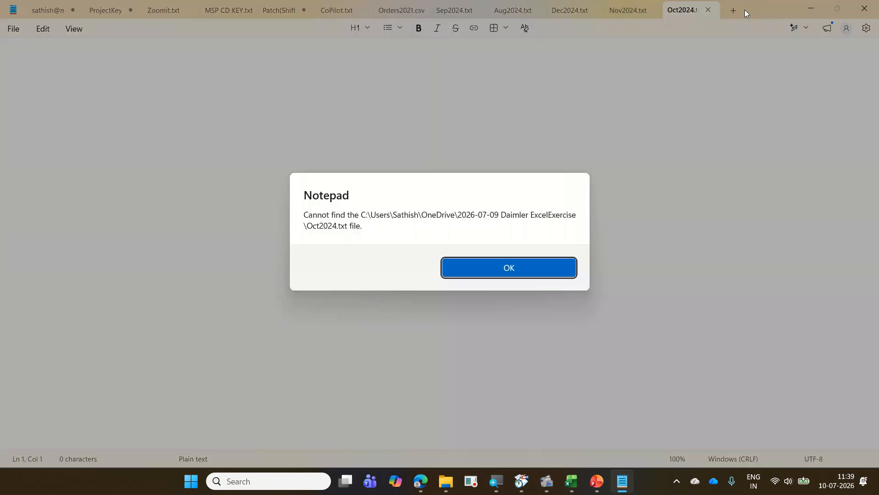
click(544, 270)
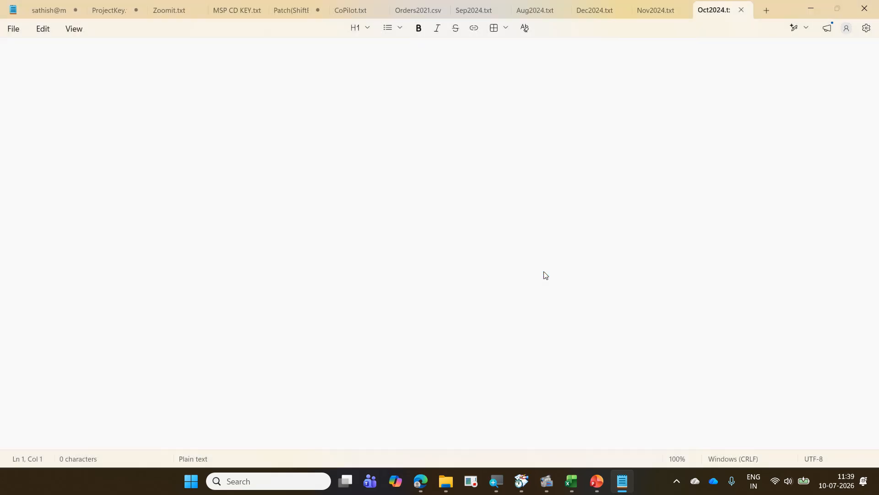
click(522, 276)
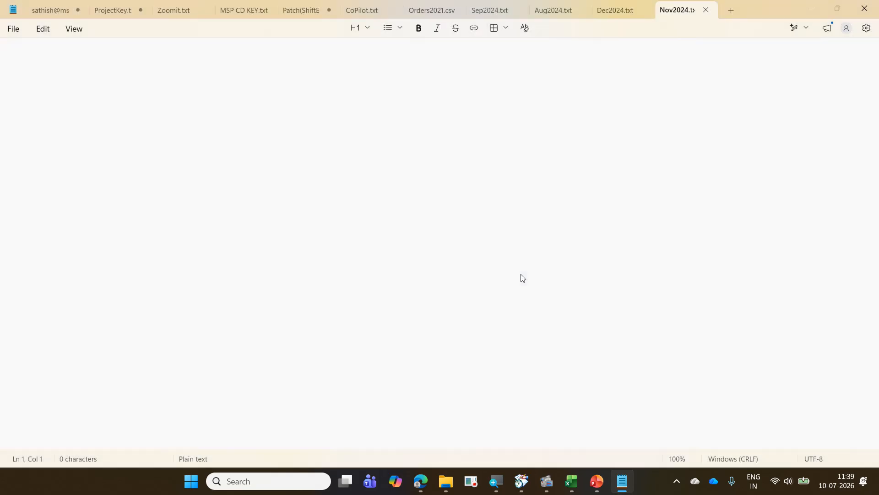
click(541, 270)
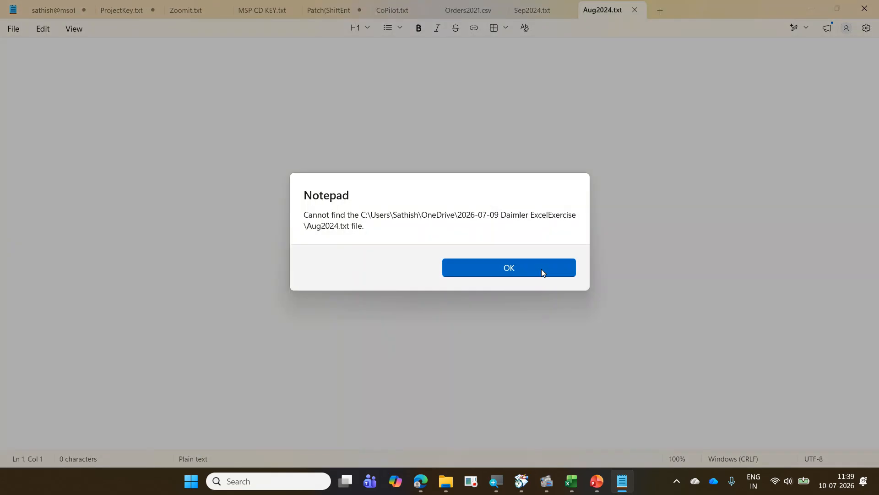
click(541, 270)
click(541, 270)
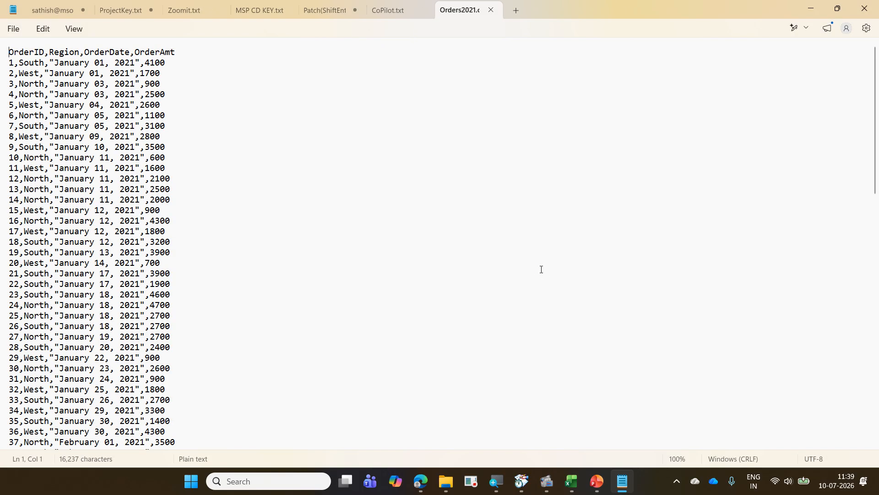
click(864, 8)
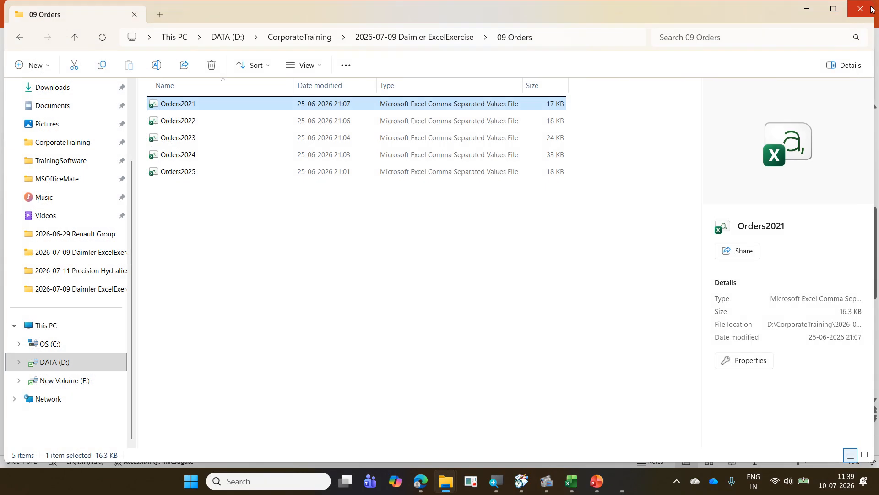
- Open the Orders2022 file in Excel to view its order data, close it, and return to the 09 Orders folder
click(340, 233)
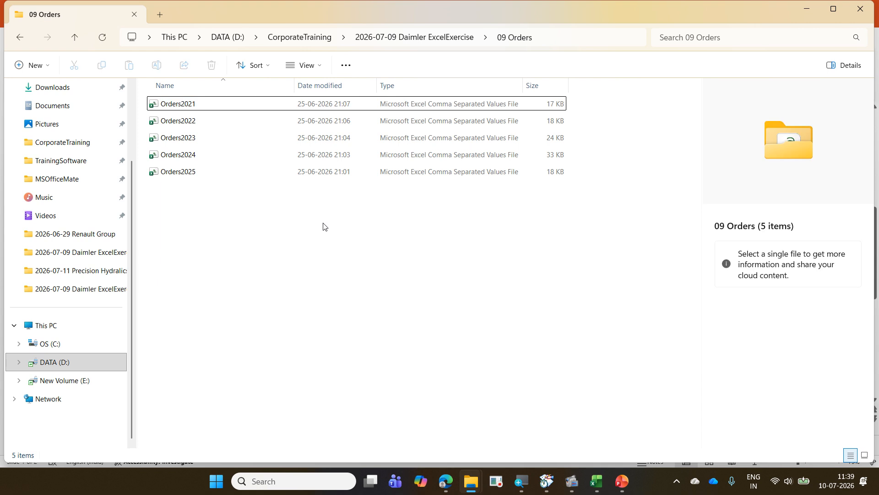
double_click(232, 121)
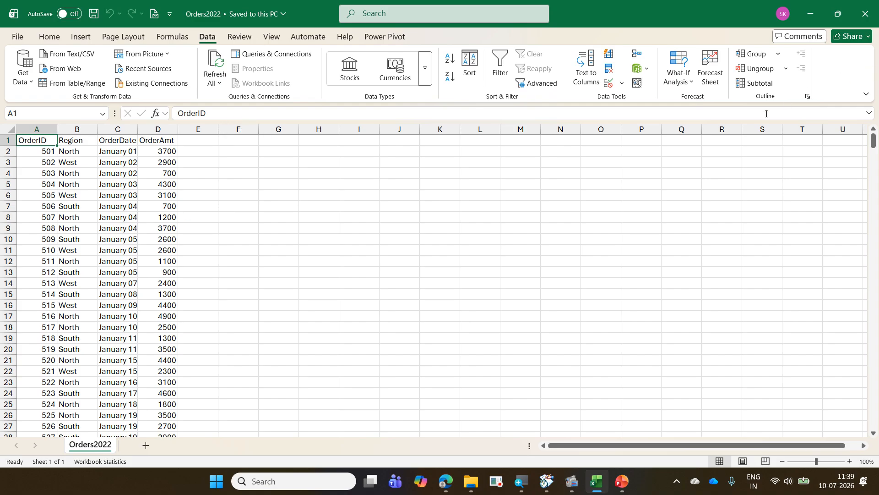
key(ctrl+w)
click(810, 14)
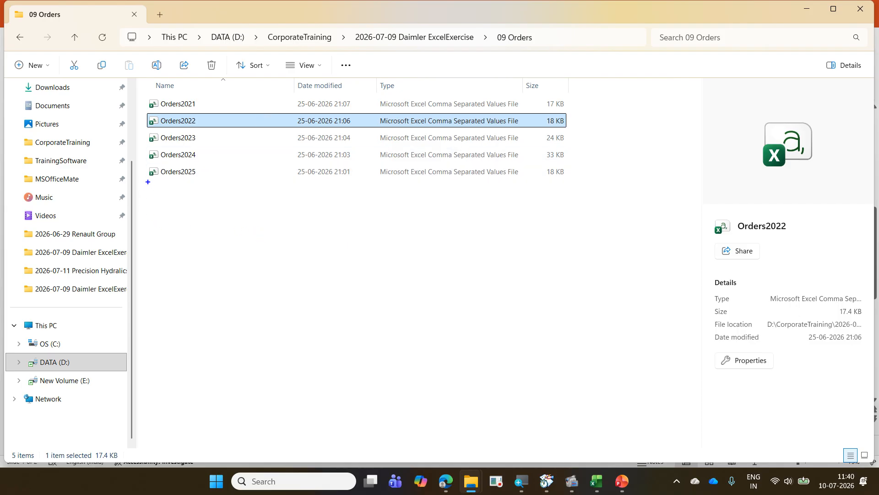
drag(147, 182, 200, 191)
drag(147, 201, 177, 212)
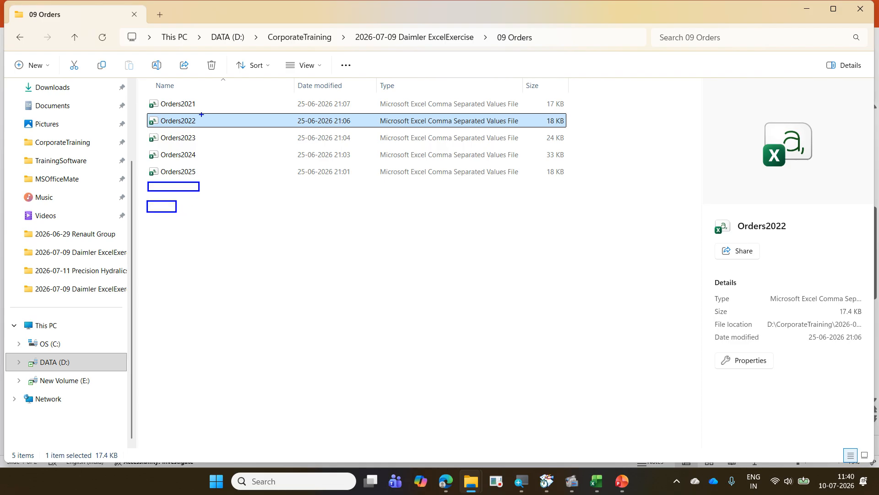
mouse_move(211, 103)
mouse_down()
mouse_move(225, 92)
mouse_move(228, 109)
mouse_up()
mouse_move(221, 143)
mouse_down()
mouse_move(230, 131)
mouse_move(232, 154)
mouse_up()
drag(203, 212, 209, 206)
key(Escape)
mouse_move(179, 212)
mouse_down()
mouse_move(218, 133)
mouse_move(221, 104)
mouse_up()
click(395, 288)
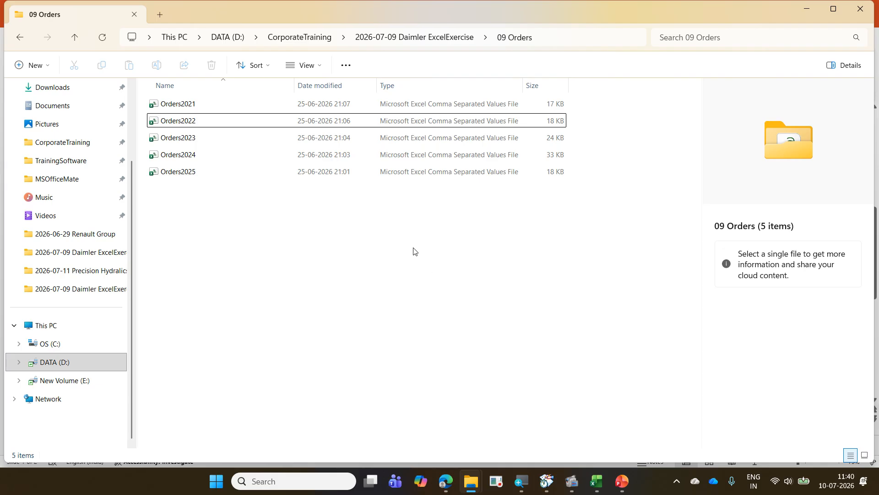
- Minimize the File Explorer and PowerPoint windows and switch to Excel with a blank workbook
click(807, 8)
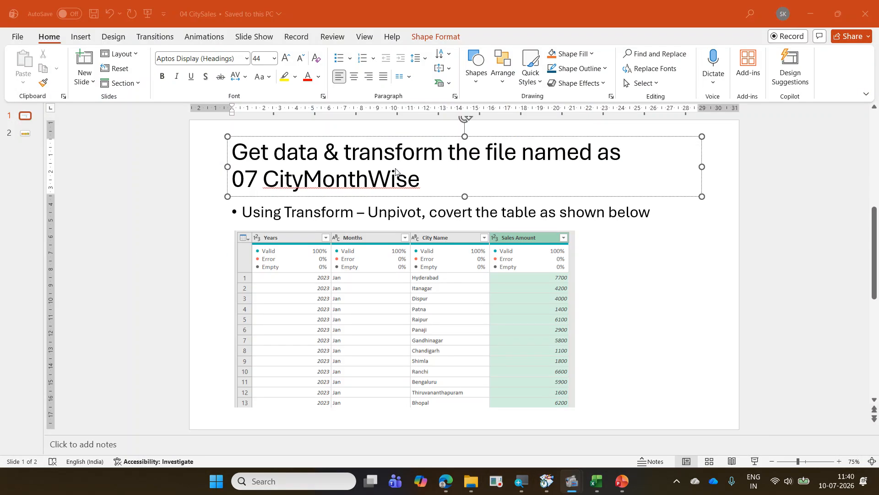
click(804, 8)
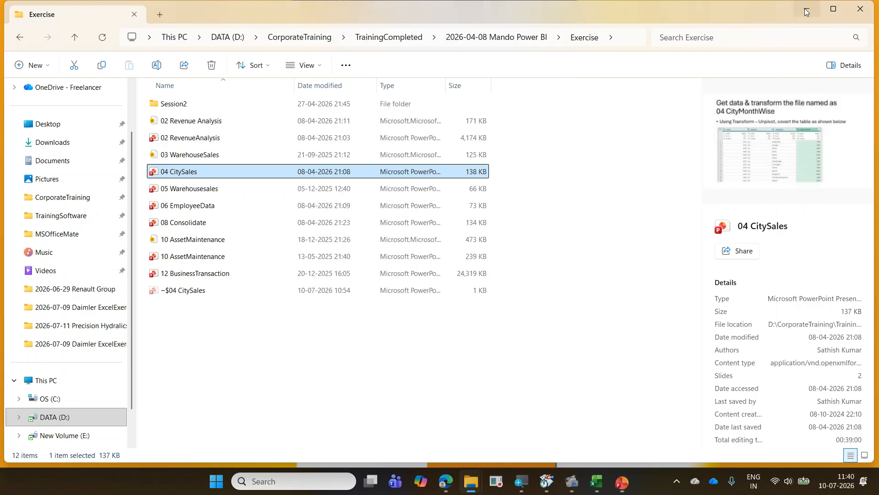
click(805, 10)
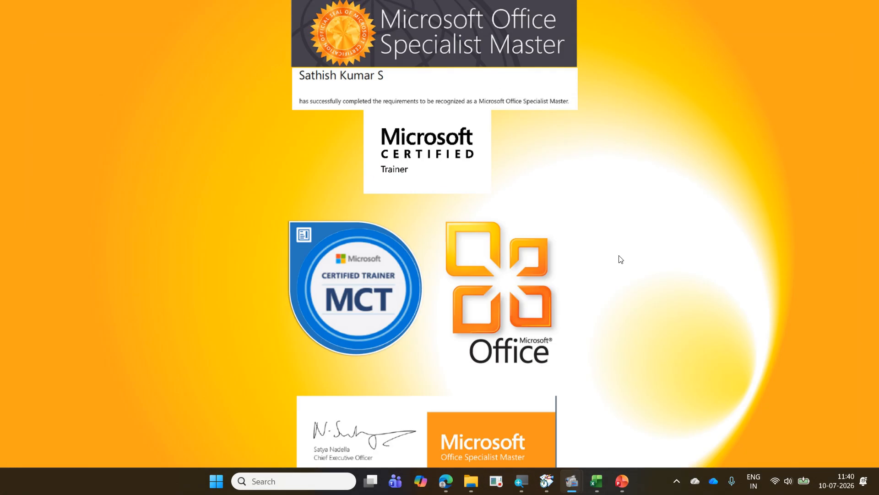
click(596, 480)
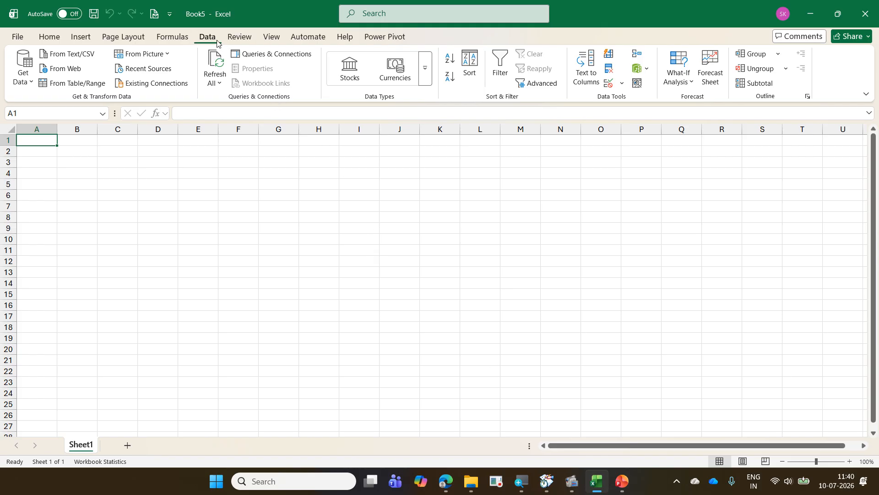
- Try choosing the yearly Orders files in the 09 Orders folder for a Text/CSV import, and cancel the import
click(27, 81)
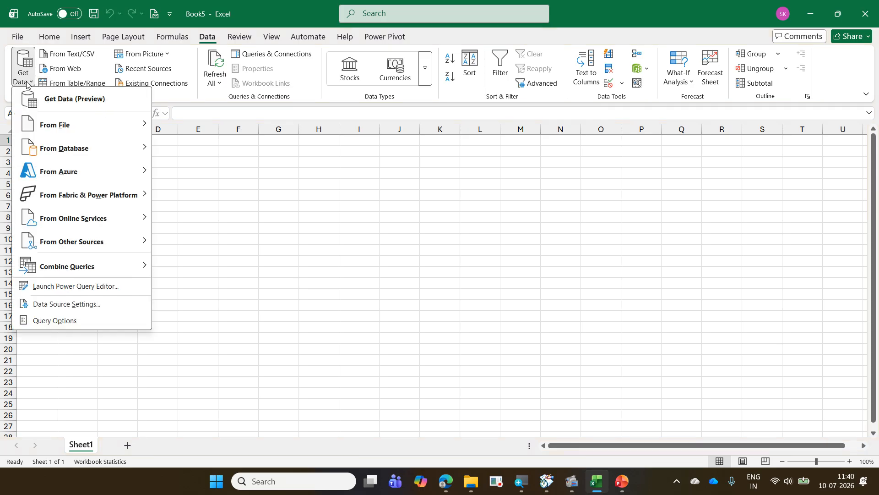
mouse_move(90, 135)
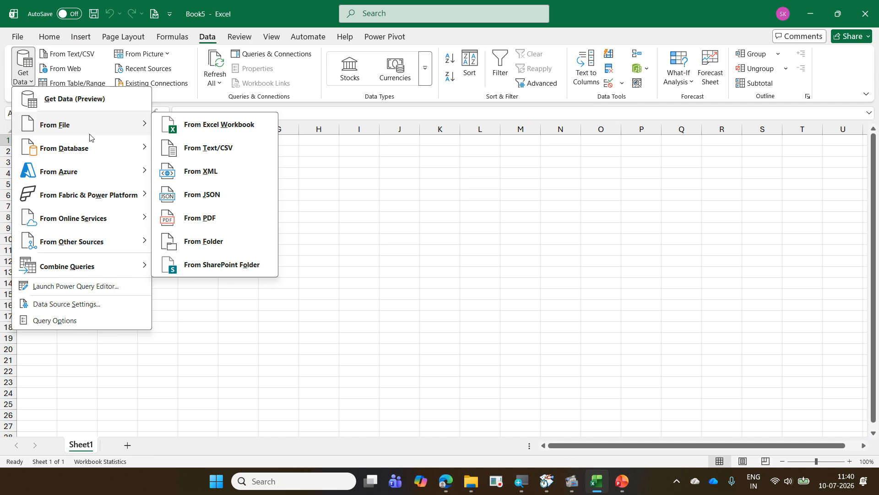
click(210, 155)
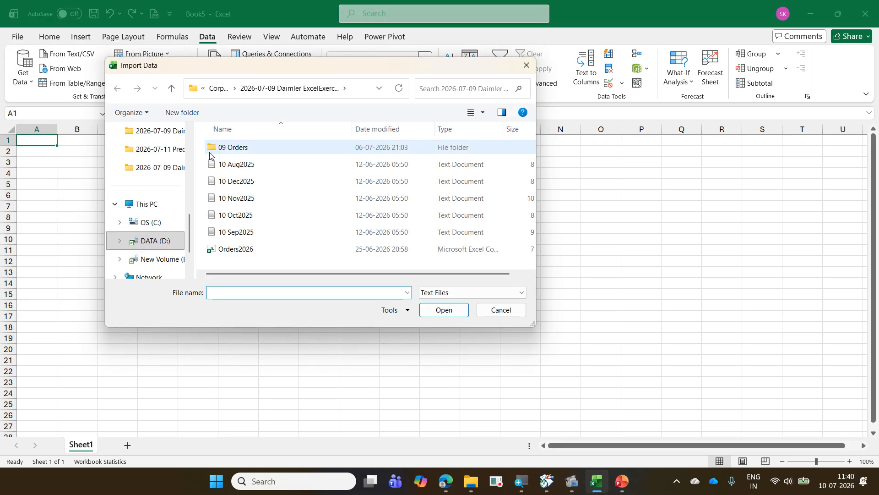
double_click(211, 151)
click(244, 151)
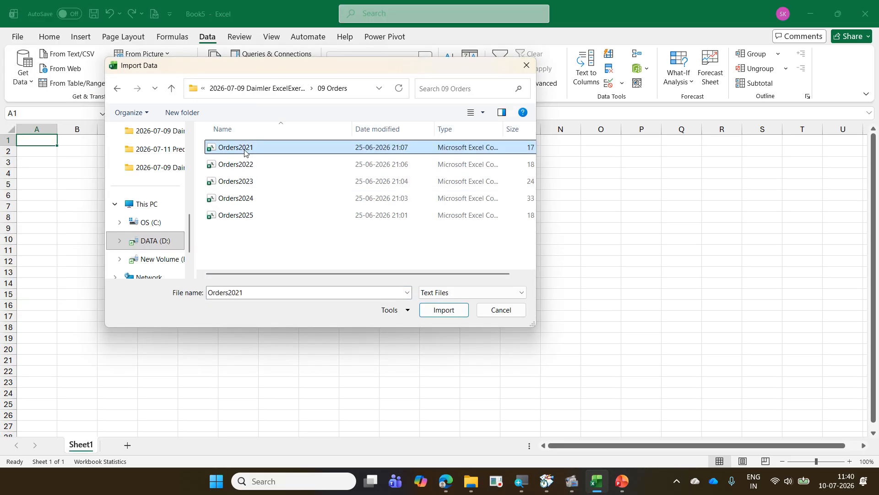
click(246, 164)
click(246, 180)
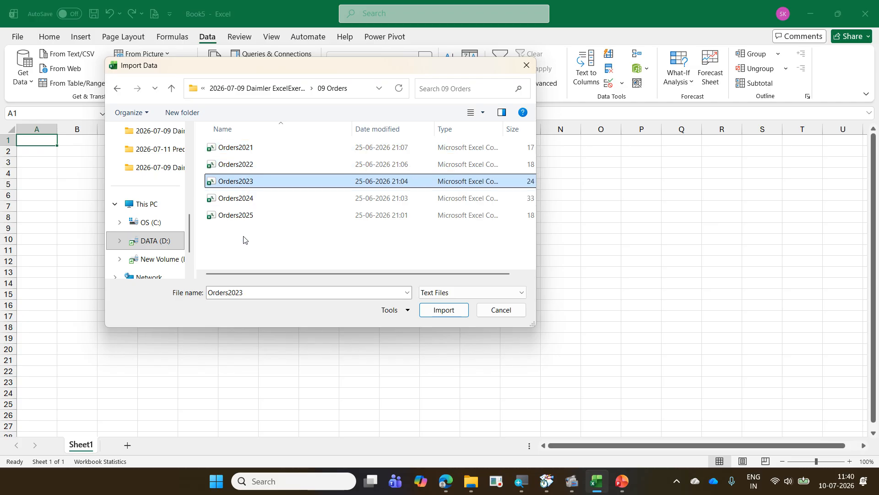
click(510, 310)
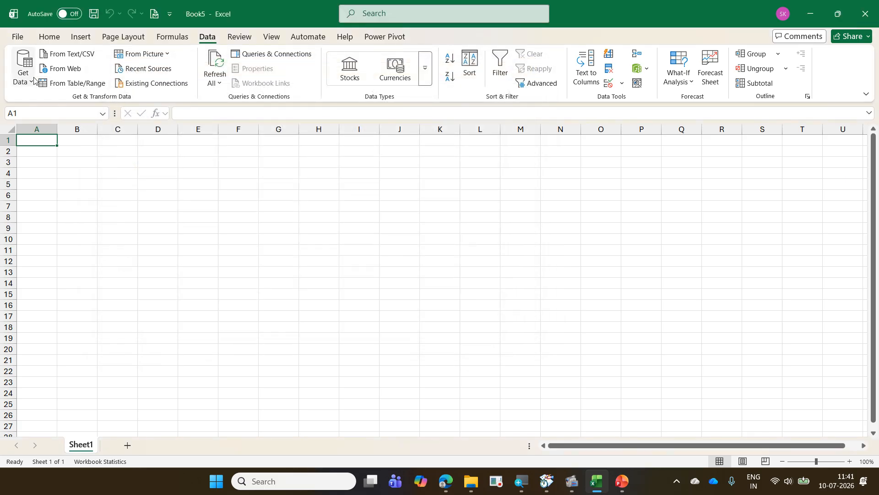
- Get data from the 09 Orders folder in 2026-07-09 Daimler ExcelExercise using the From Folder source
click(35, 80)
mouse_move(67, 121)
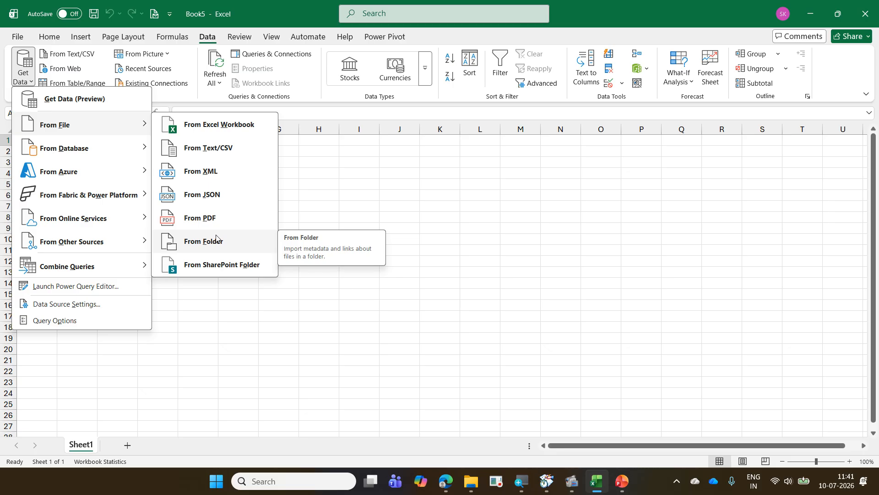
click(216, 241)
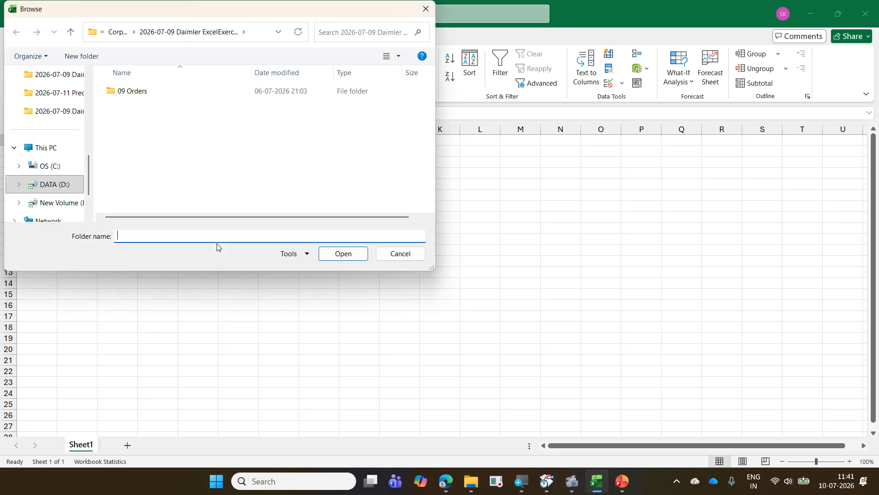
click(153, 94)
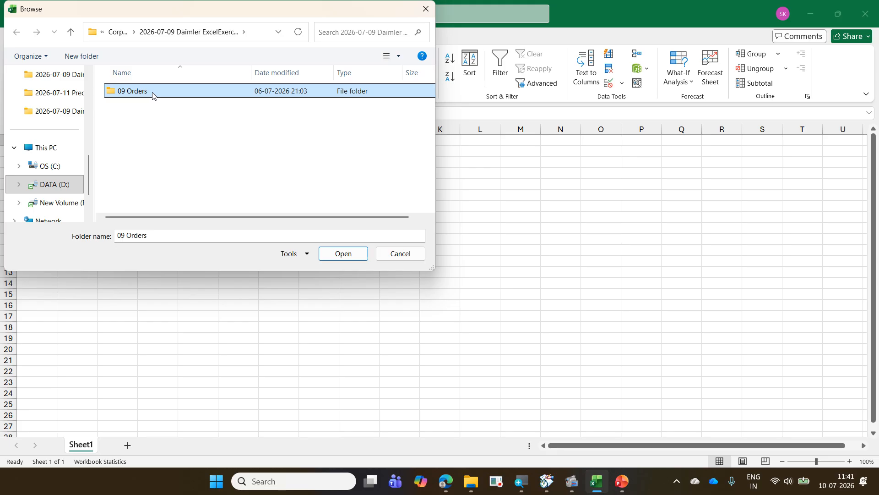
double_click(153, 94)
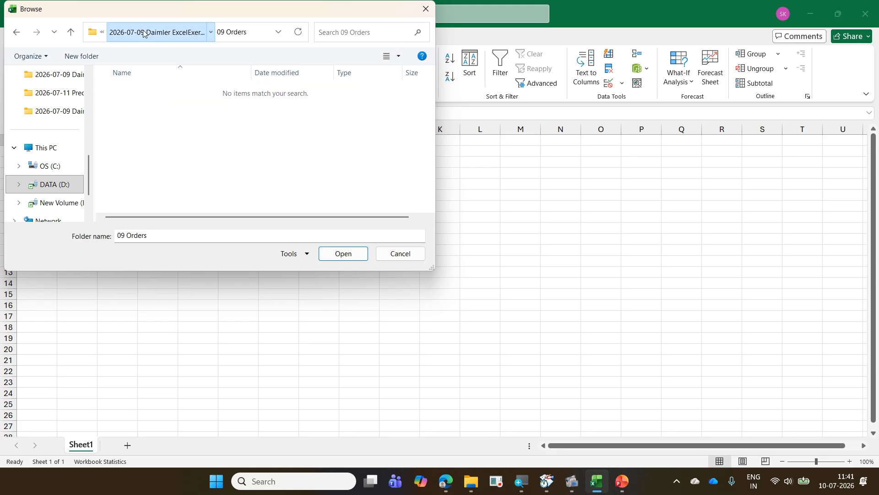
click(146, 32)
click(148, 92)
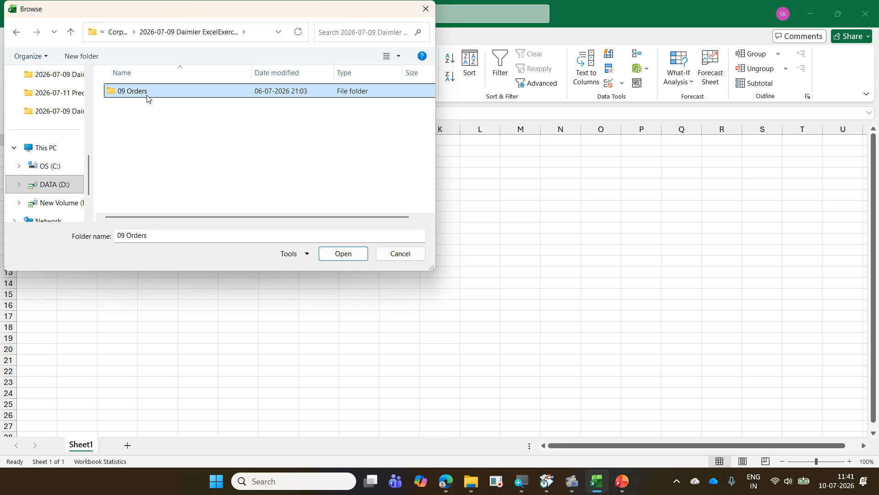
click(350, 259)
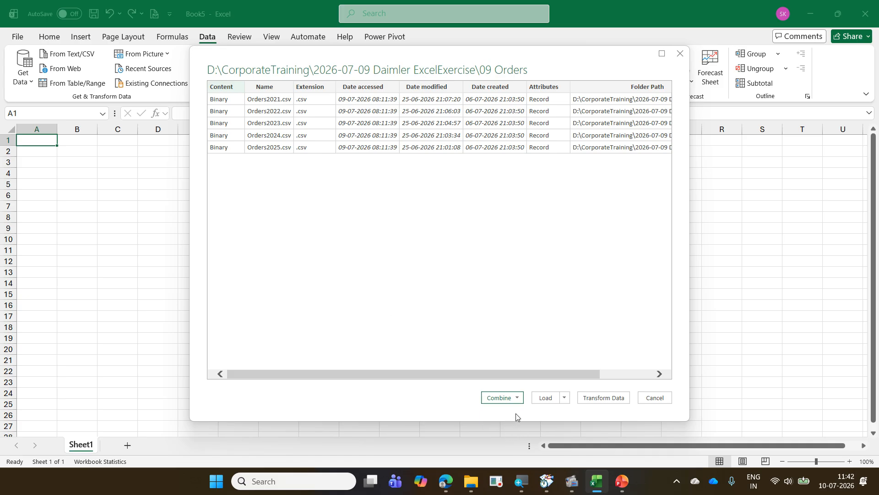
click(517, 398)
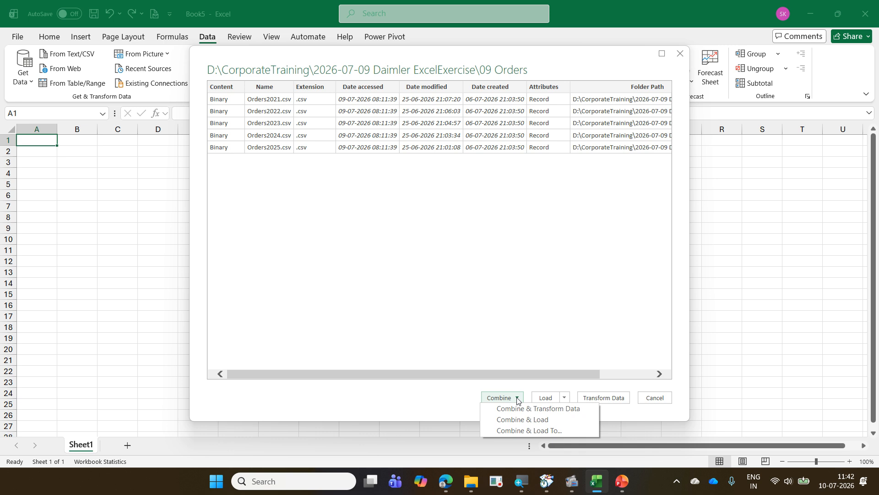
click(518, 399)
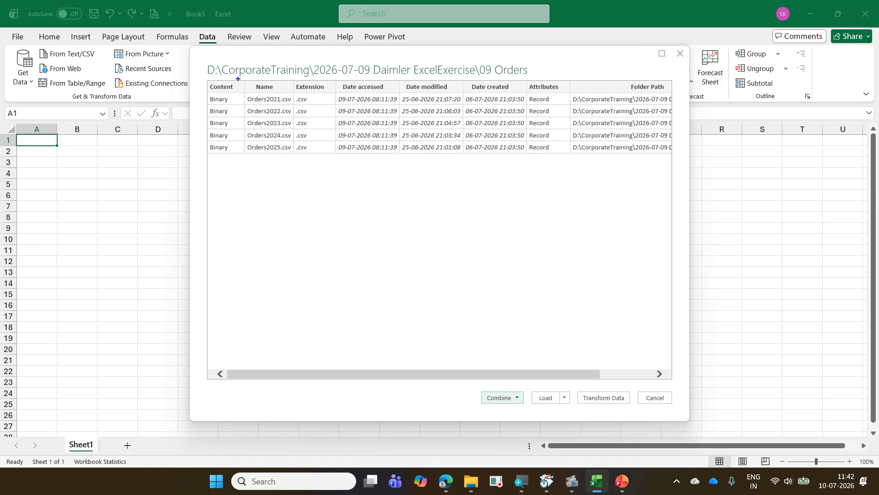
mouse_move(238, 79)
mouse_down()
mouse_move(277, 97)
mouse_move(337, 155)
mouse_up()
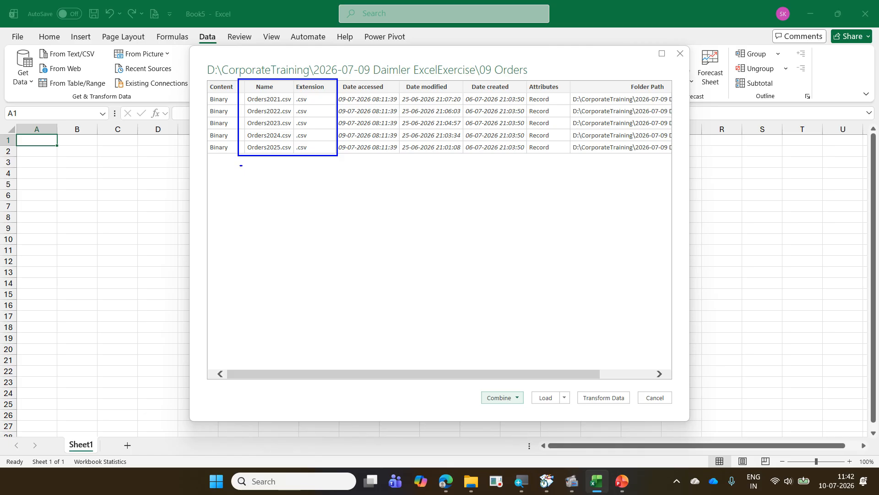
mouse_move(240, 165)
mouse_down()
mouse_move(281, 170)
mouse_move(266, 177)
mouse_move(292, 238)
mouse_up()
drag(278, 167, 307, 279)
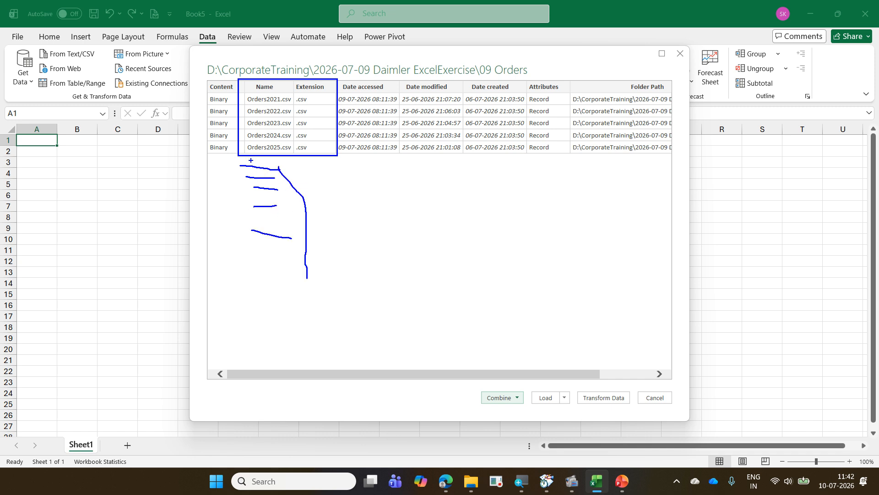
mouse_move(251, 160)
mouse_down()
mouse_move(301, 134)
mouse_move(274, 85)
mouse_move(239, 118)
mouse_move(265, 163)
mouse_up()
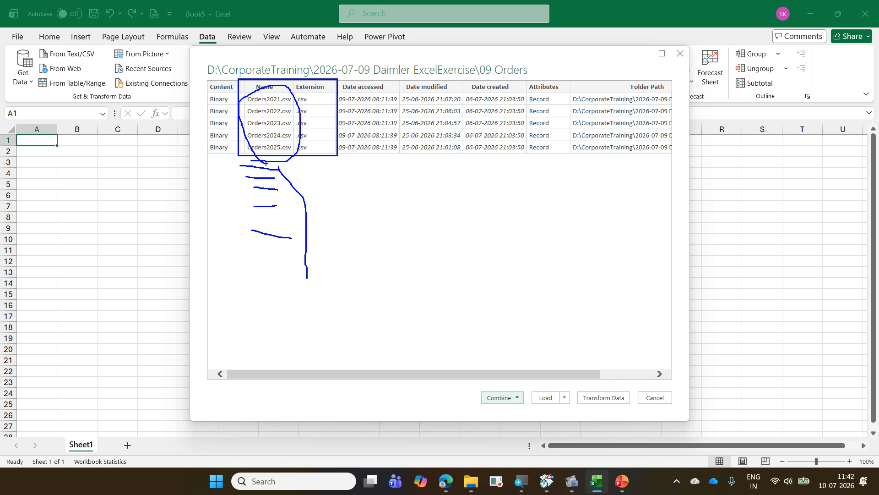
drag(516, 381, 478, 422)
drag(471, 374, 523, 409)
mouse_move(314, 123)
mouse_down()
mouse_move(271, 156)
mouse_move(134, 194)
mouse_up()
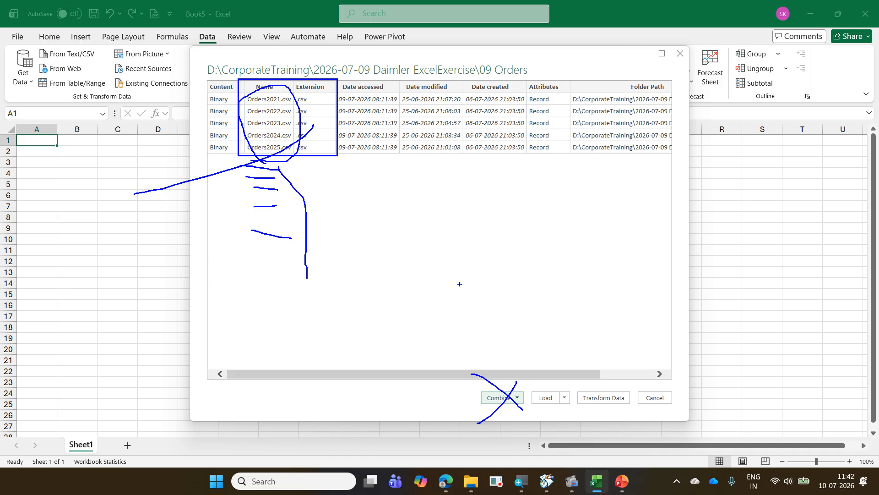
key(Escape)
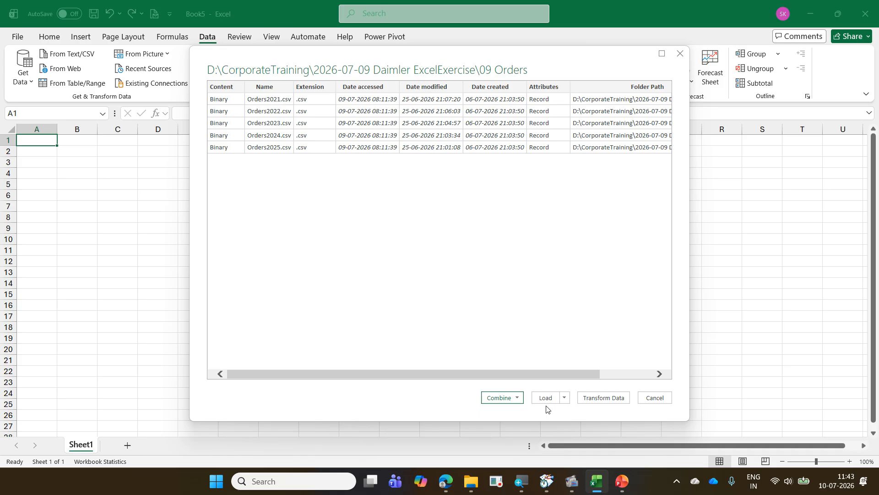
- Open the 09 Orders folder listing in the Power Query Editor to transform its data
click(597, 402)
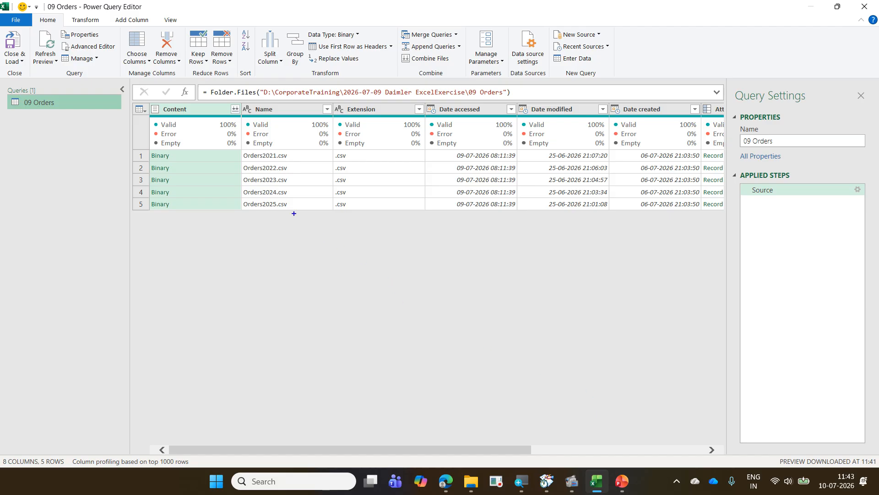
drag(239, 152, 304, 207)
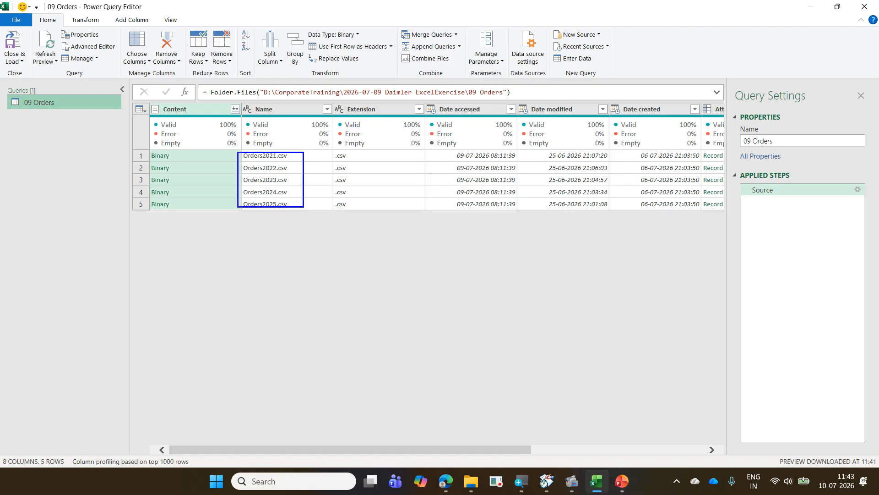
mouse_move(251, 220)
mouse_down()
mouse_move(274, 220)
mouse_move(246, 267)
mouse_move(266, 282)
mouse_up()
click(255, 248)
drag(298, 220, 298, 316)
drag(280, 149, 297, 204)
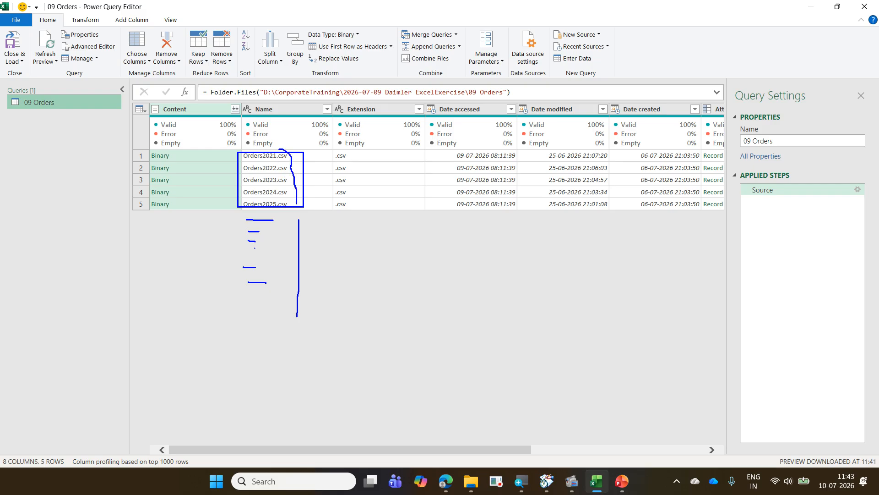
key(Escape)
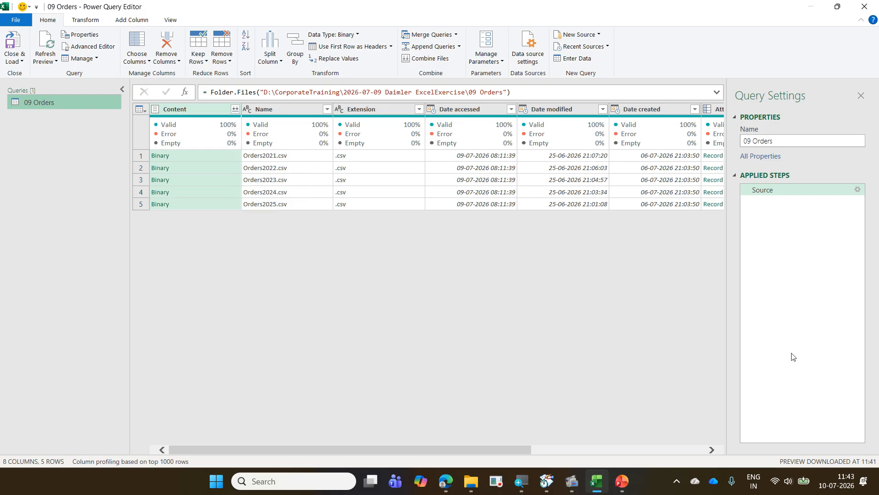
- Examine which file types the Extension column's filter offers, and cancel without filtering
click(419, 110)
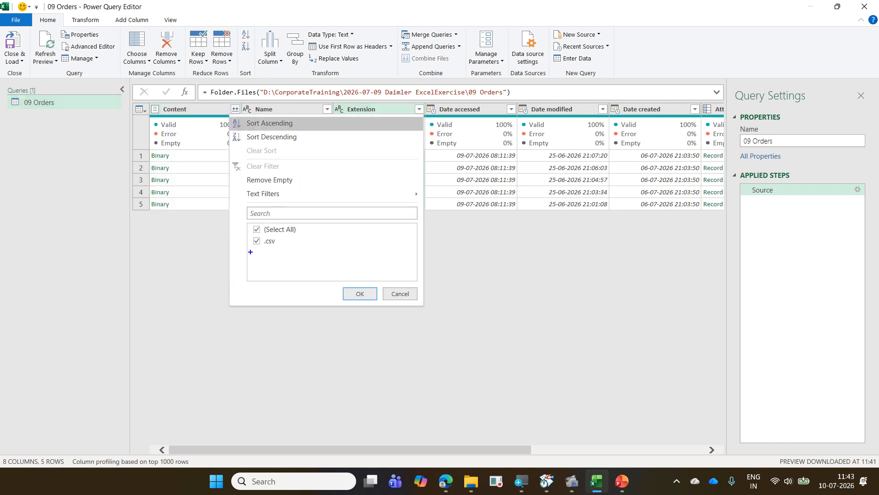
drag(251, 251, 292, 255)
mouse_move(250, 234)
mouse_down()
mouse_move(277, 245)
mouse_move(310, 226)
mouse_up()
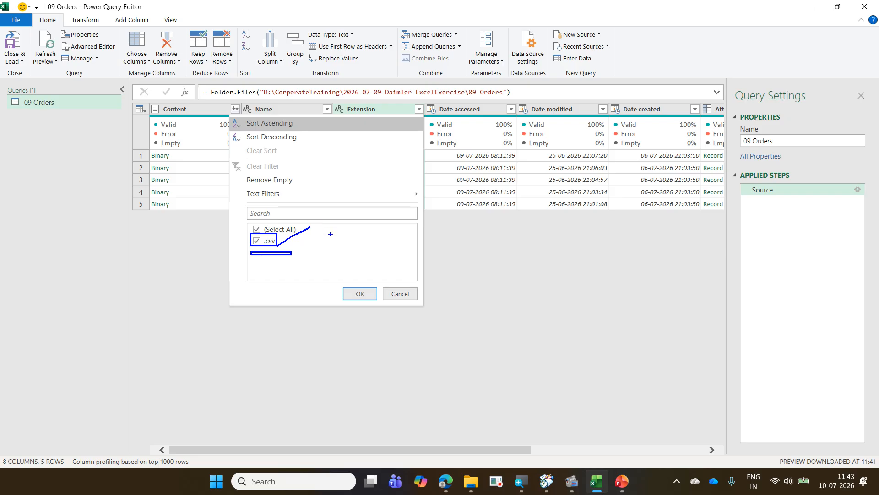
key(Escape)
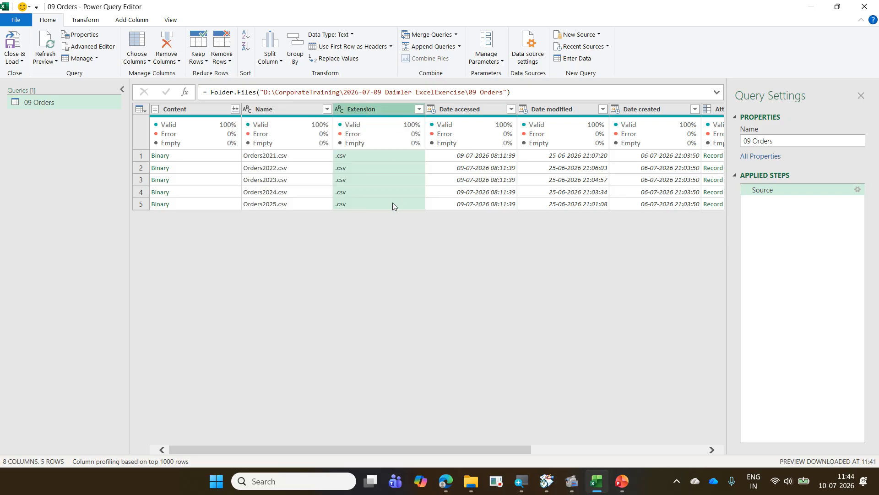
click(420, 109)
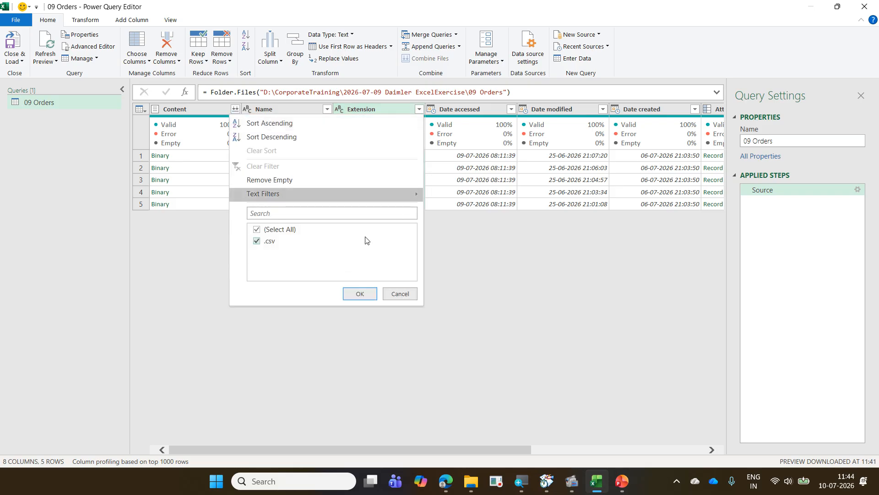
click(399, 294)
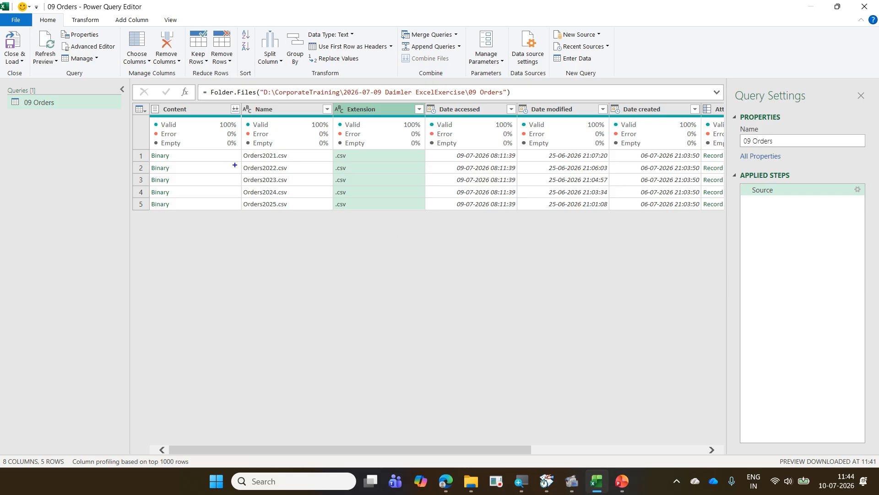
drag(31, 13, 60, 27)
drag(398, 48, 454, 69)
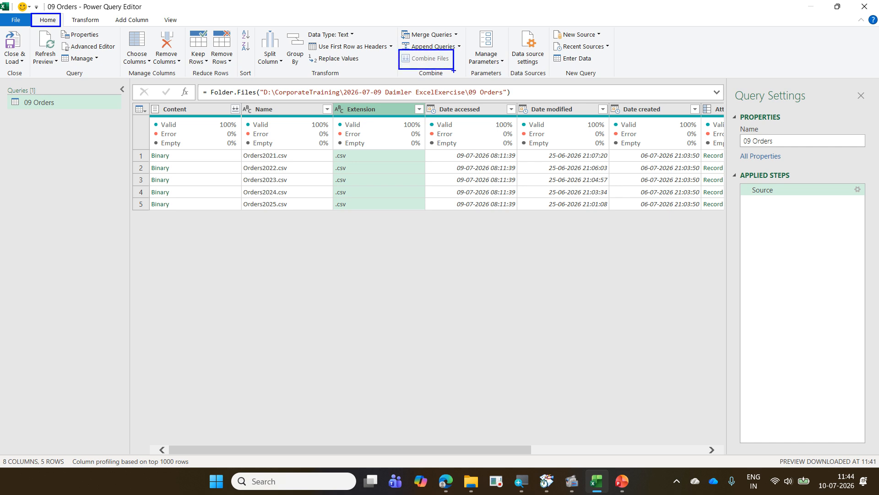
mouse_move(411, 75)
mouse_down()
mouse_move(452, 72)
mouse_move(442, 50)
mouse_move(406, 53)
mouse_move(403, 72)
mouse_move(455, 59)
mouse_up()
mouse_move(142, 98)
mouse_down()
mouse_move(183, 125)
mouse_move(208, 210)
mouse_up()
mouse_move(185, 94)
mouse_down()
mouse_move(328, 65)
mouse_move(359, 123)
mouse_move(392, 146)
mouse_move(350, 129)
mouse_up()
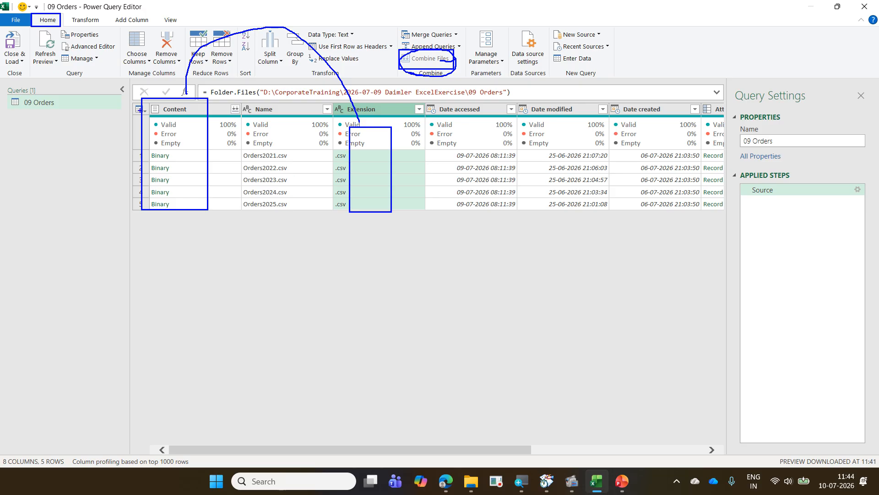
drag(190, 106, 194, 207)
mouse_move(184, 100)
mouse_down()
mouse_move(193, 172)
mouse_move(176, 174)
mouse_up()
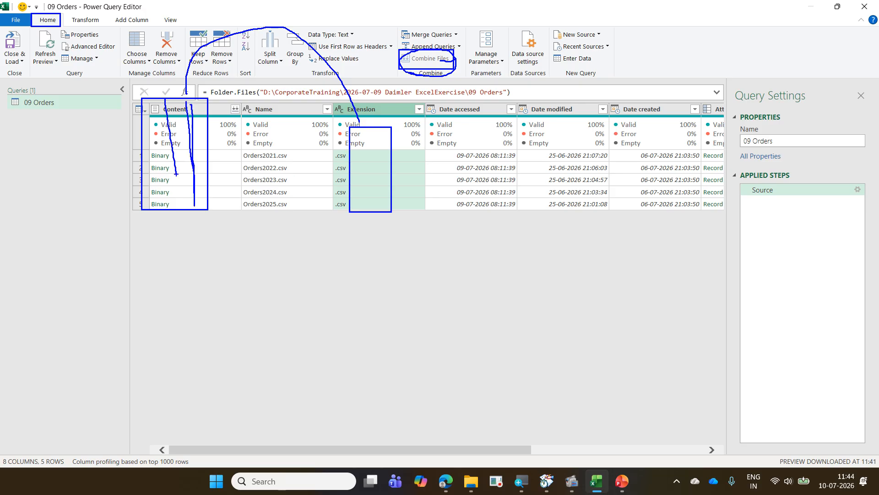
key(Escape)
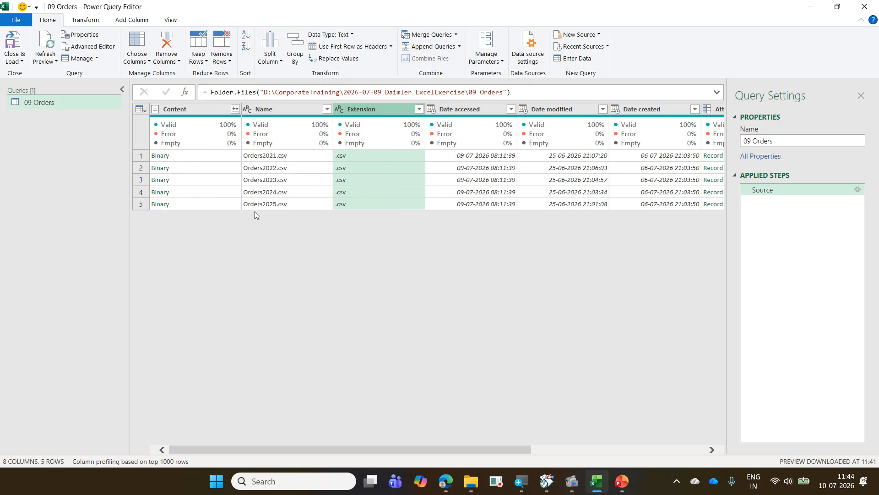
- Select the Content column and the Date accessed column in turn to compare the availability of Combine Files
click(182, 110)
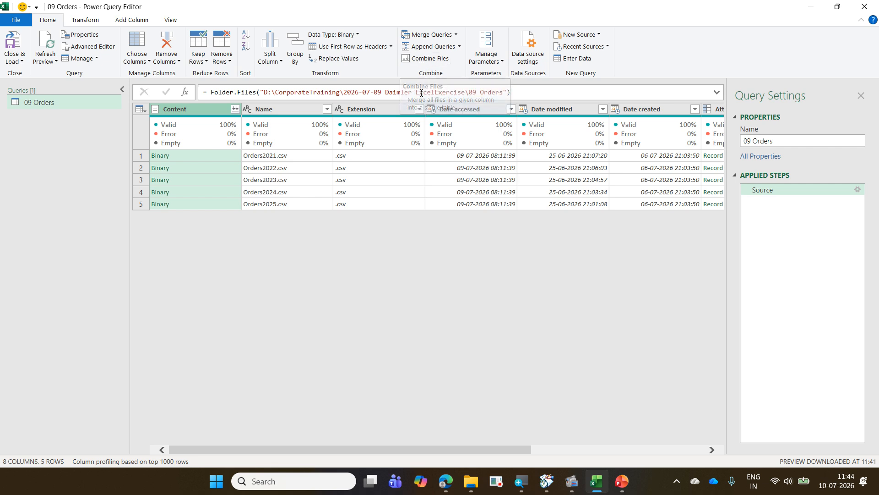
click(475, 110)
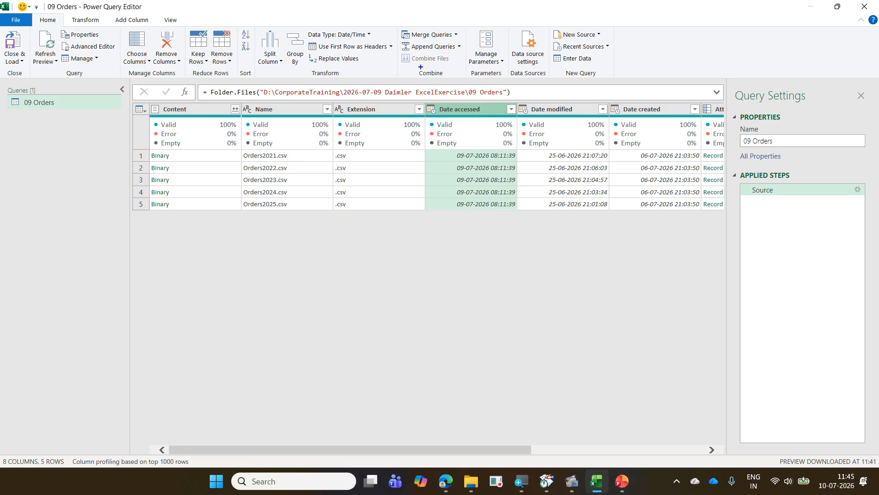
drag(395, 50, 413, 67)
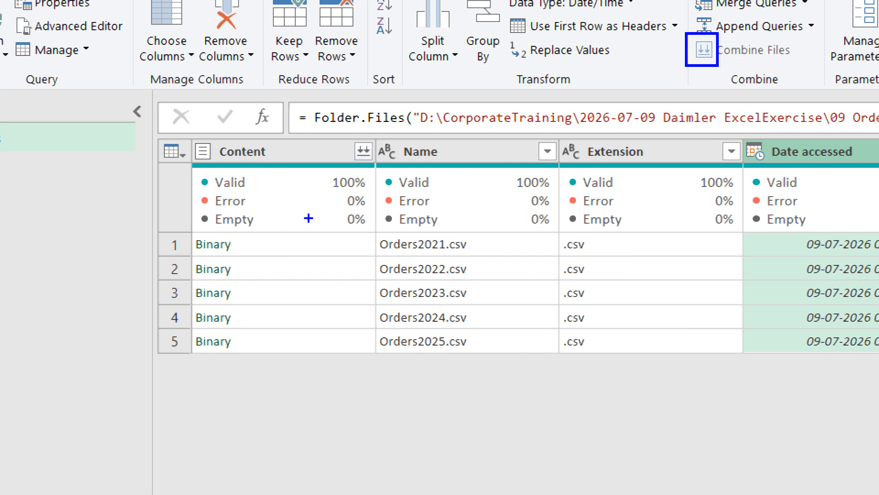
mouse_move(351, 164)
mouse_down()
mouse_move(372, 161)
mouse_move(364, 140)
mouse_move(344, 143)
mouse_move(360, 165)
mouse_up()
drag(700, 59, 742, 30)
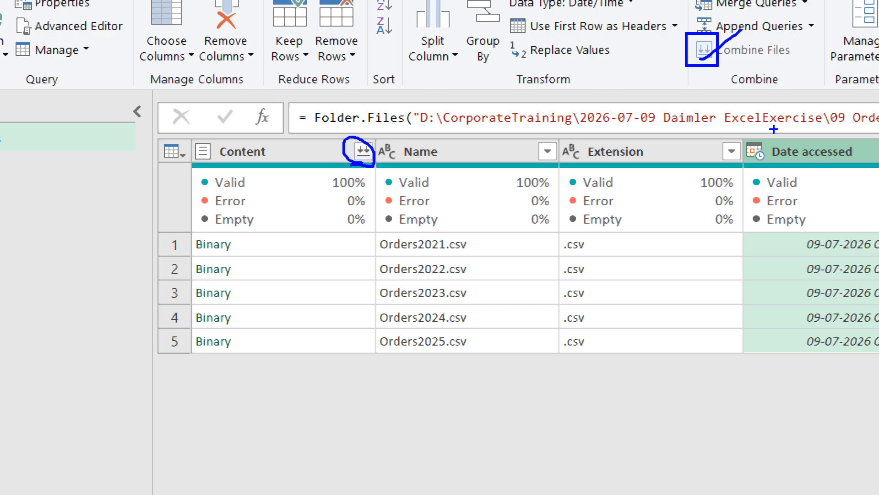
drag(360, 164, 381, 142)
key(Escape)
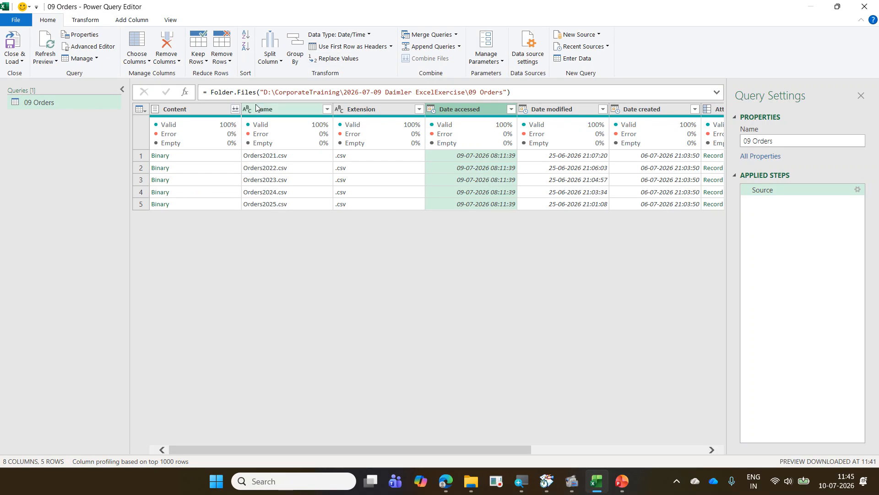
- Start combining the files in the Content column and review the sample file, data type detection and file origin choices
click(233, 109)
click(234, 111)
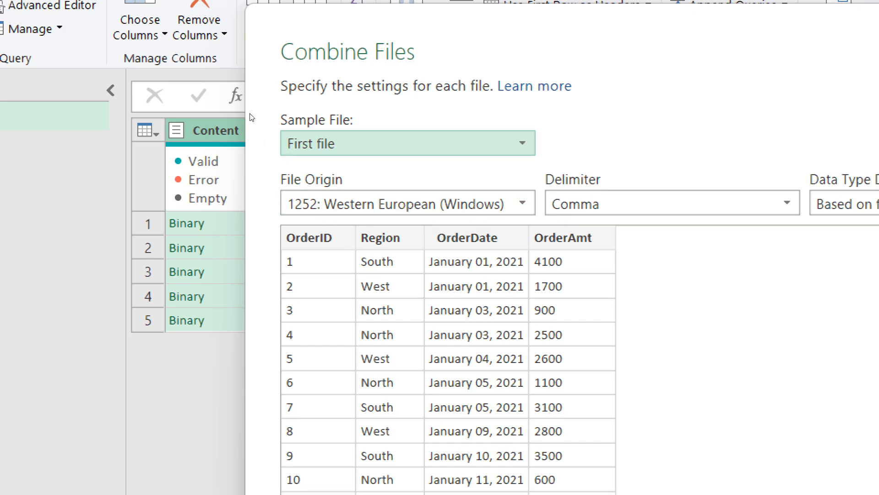
key(alt+Down)
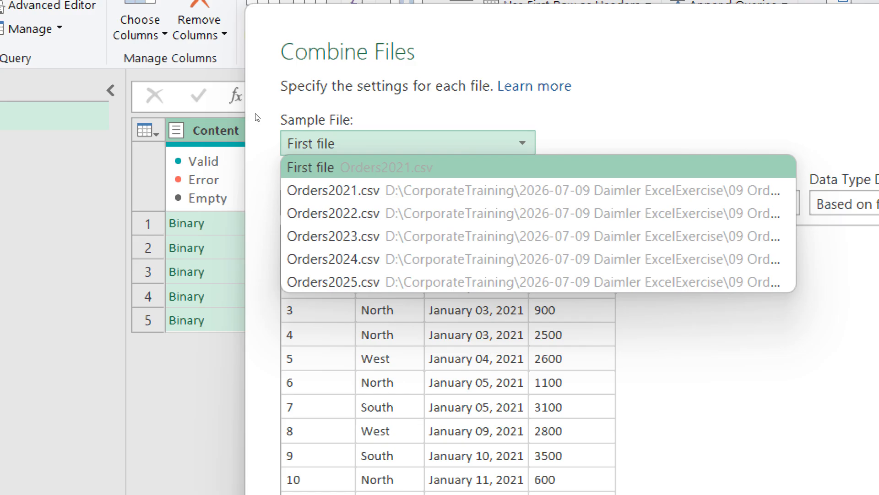
click(404, 107)
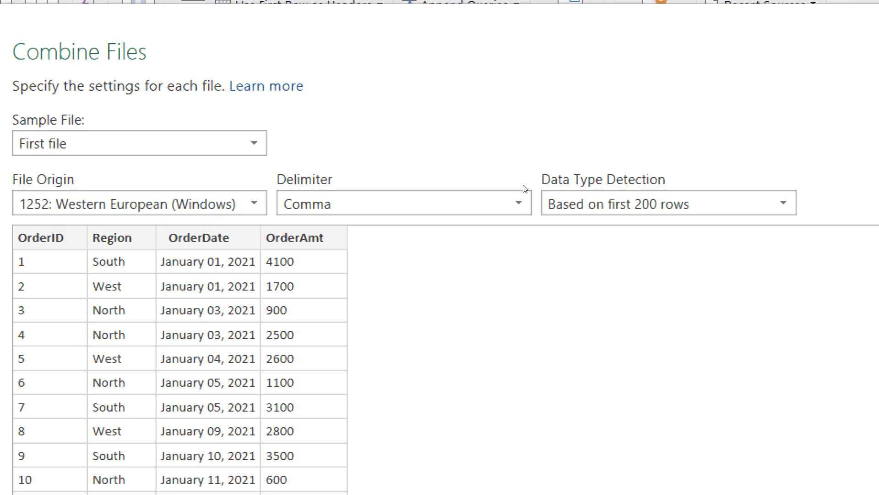
click(669, 203)
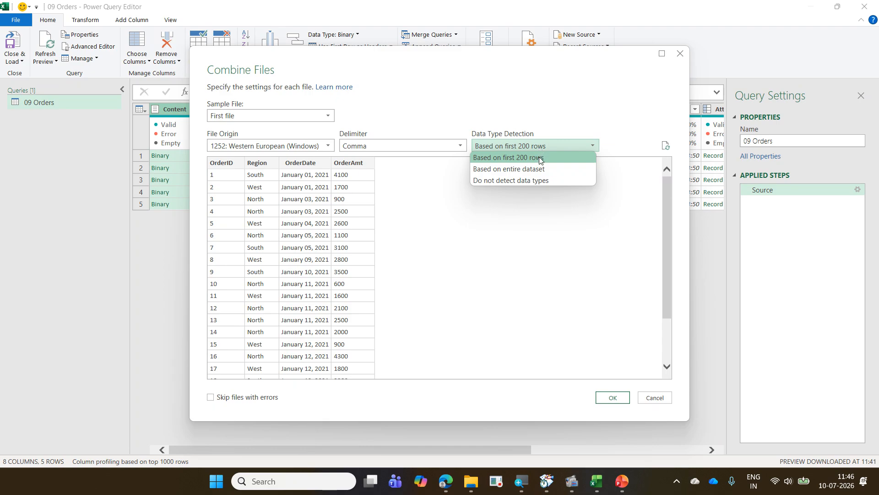
click(541, 161)
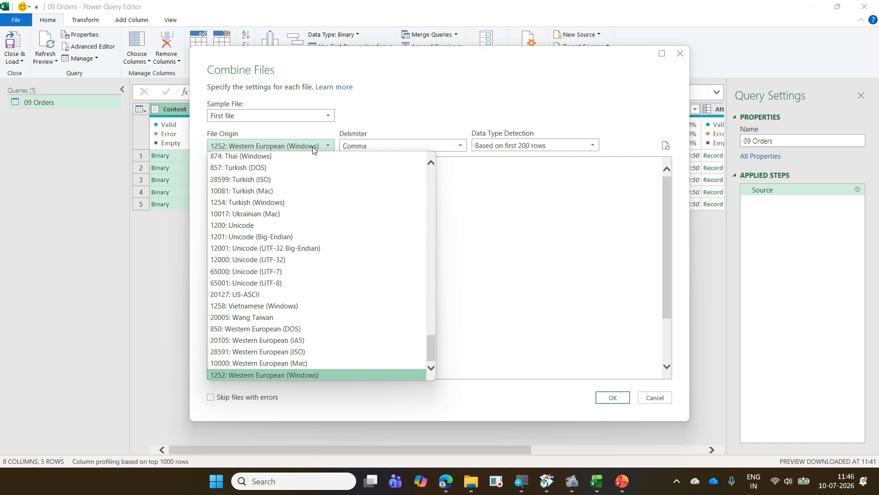
click(595, 242)
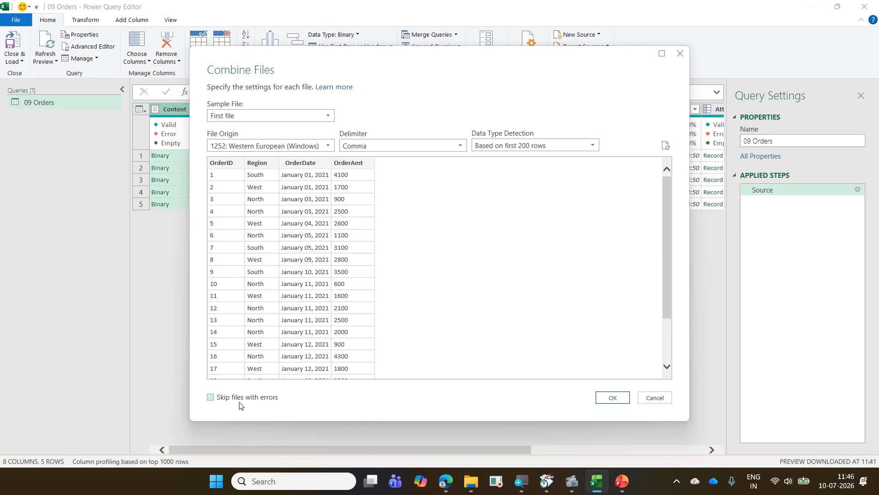
- Combine the files with First file as sample, 1252: Western European (Windows) origin, Comma delimiter and detection based on first 200 rows
drag(314, 56, 483, 81)
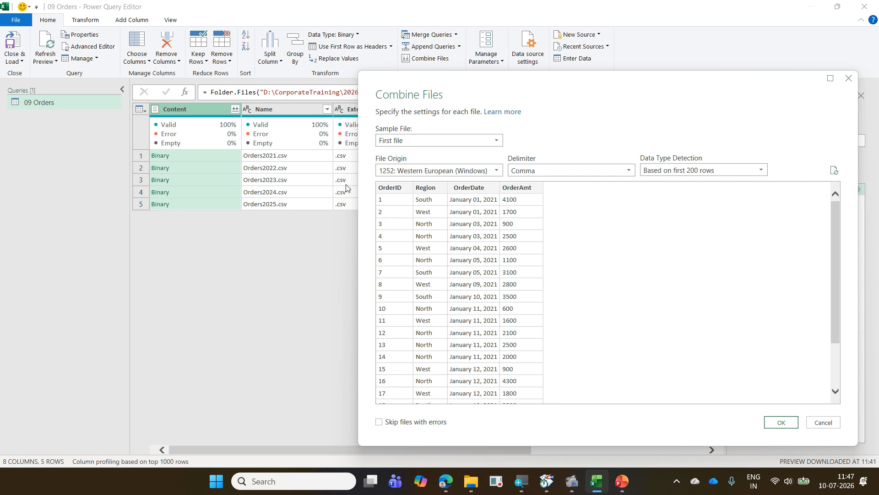
drag(491, 93, 224, 54)
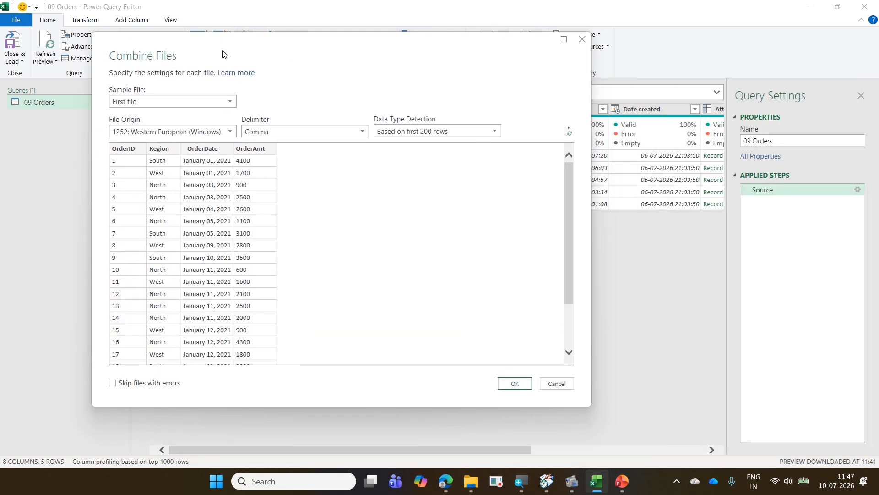
click(515, 384)
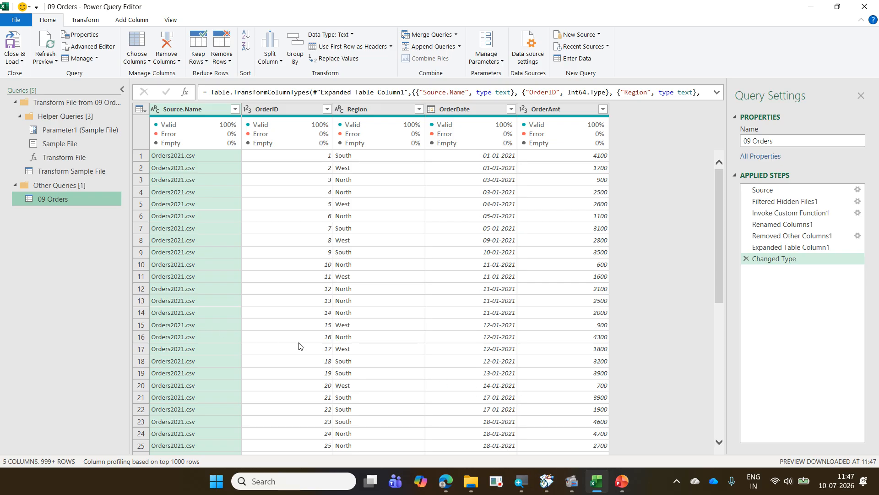
- Review the combined order rows and load the complete list of source files in the Source.Name filter without applying one
scroll(343, 294, down, 8)
scroll(343, 290, up, 8)
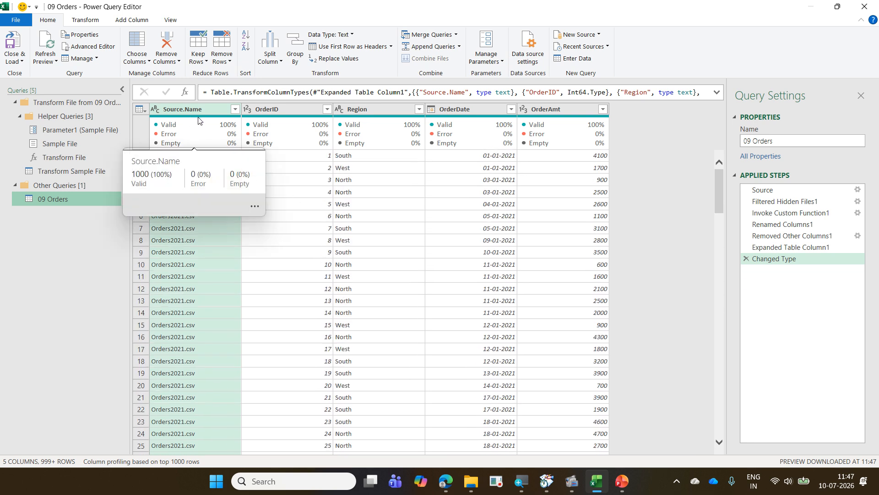
click(235, 108)
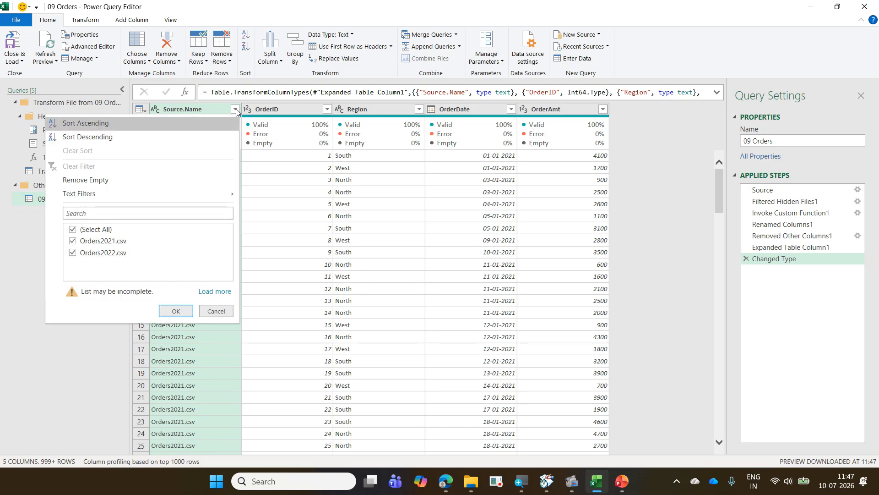
click(220, 291)
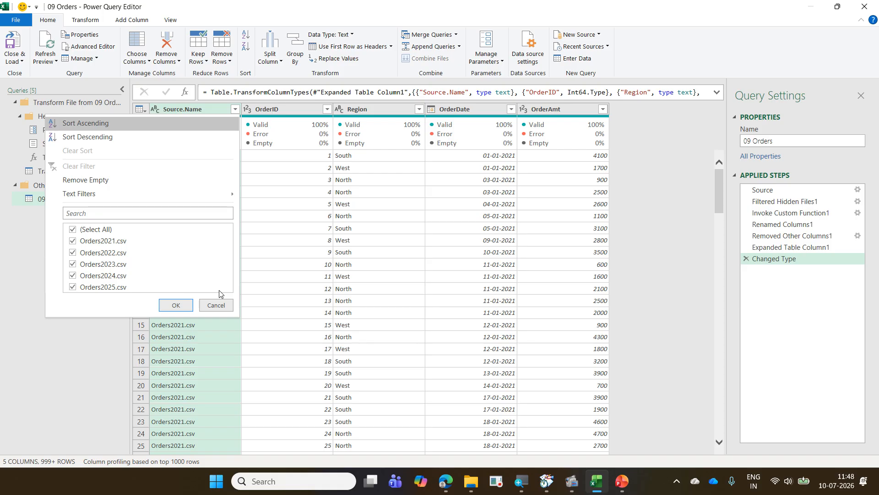
key(Escape)
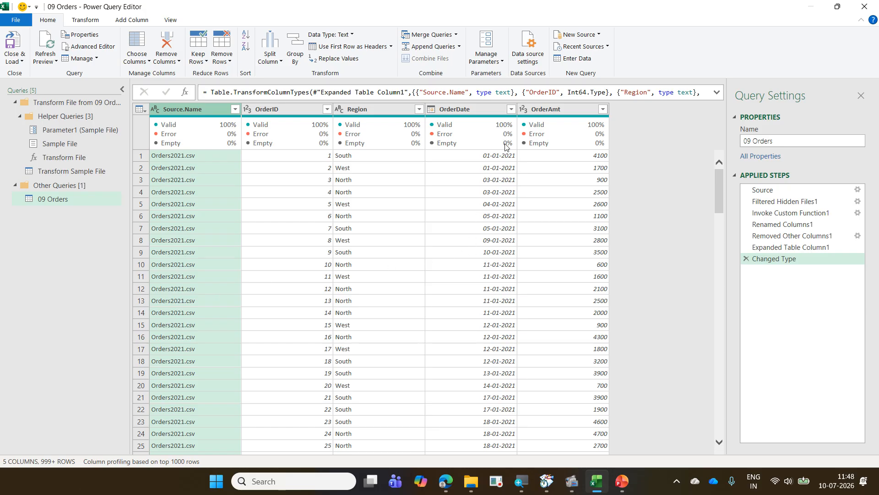
- Load the combined 09 Orders query as Only Create Connection, add it to the Data Model, and close the queries list
mouse_move(567, 147)
click(21, 61)
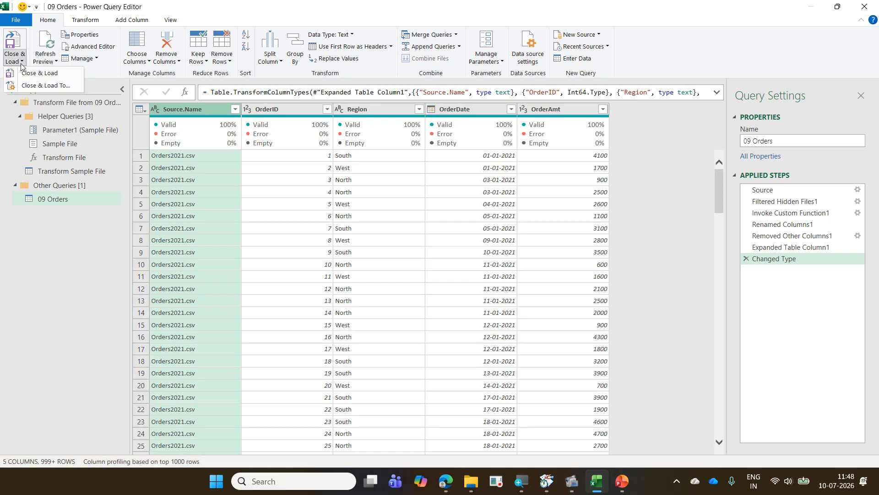
click(36, 86)
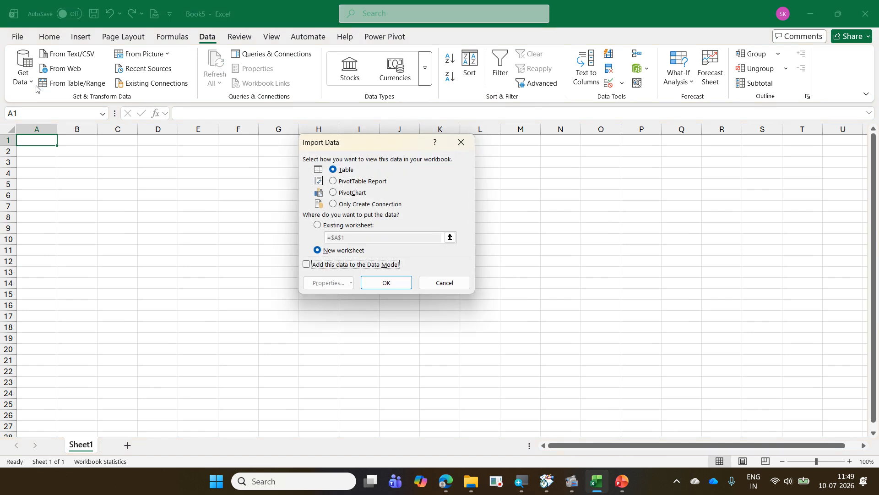
click(382, 203)
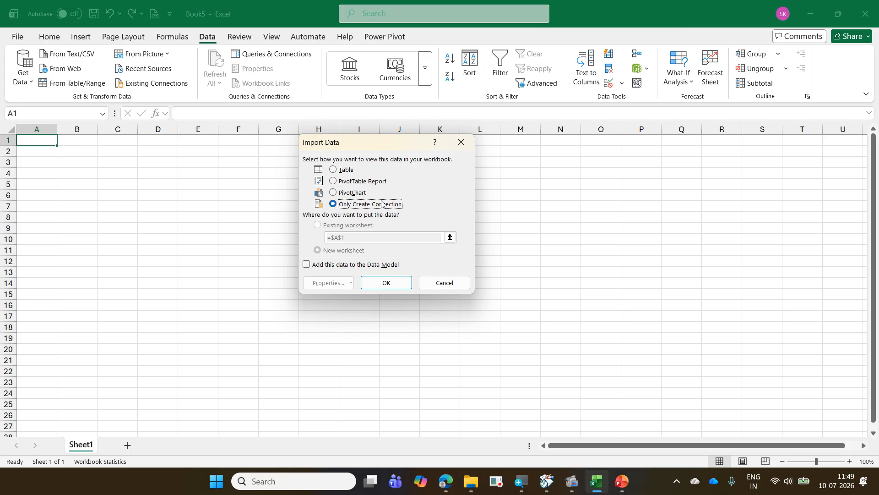
click(372, 269)
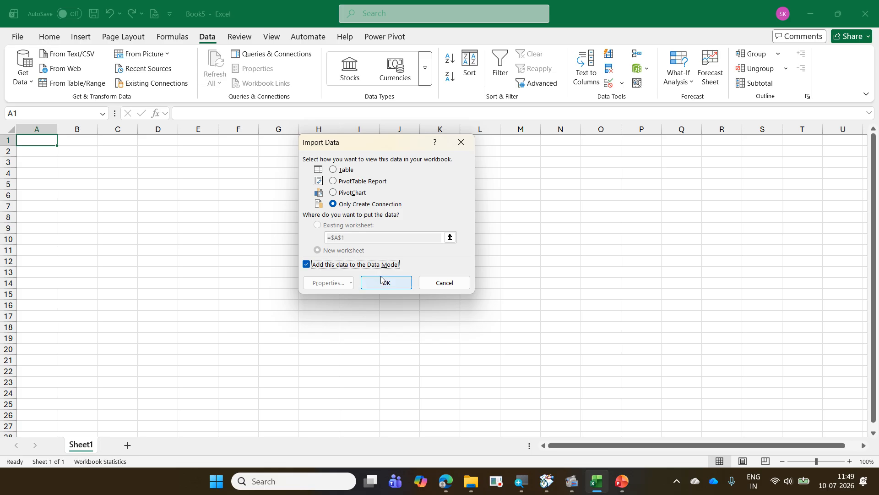
click(381, 278)
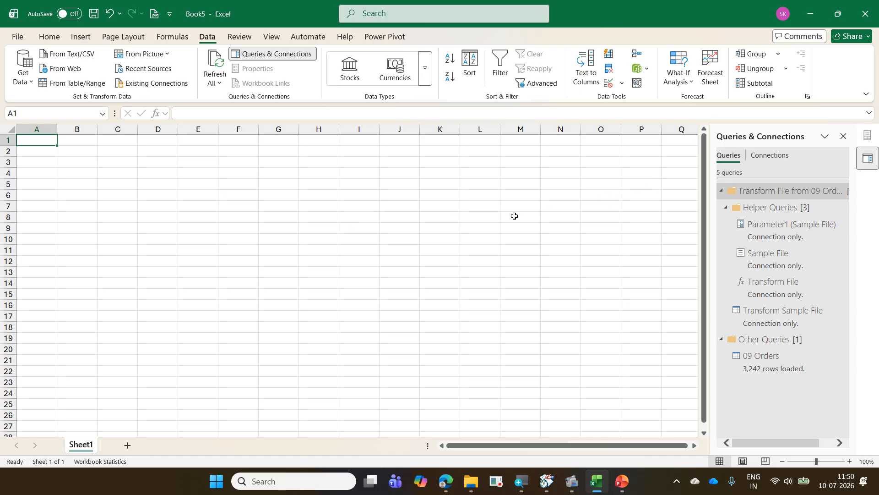
click(843, 136)
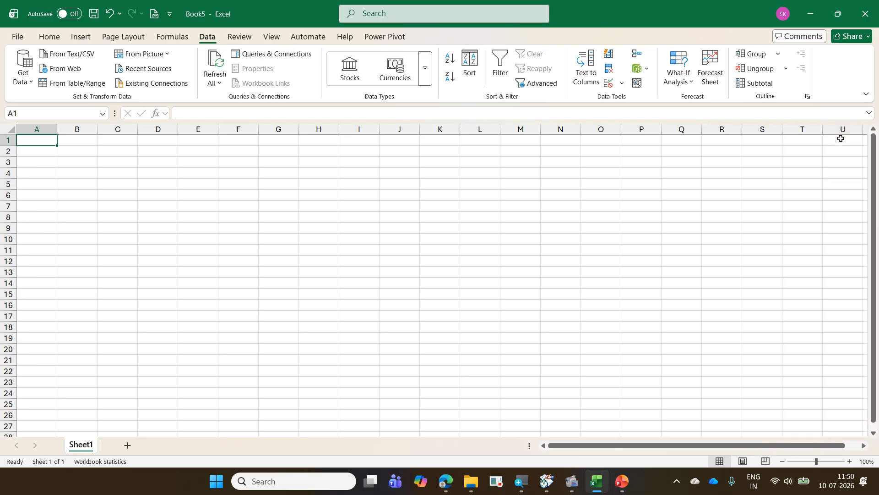
- Insert a PivotChart at cell B3 of Sheet1 based on this workbook's Data Model
click(91, 164)
click(82, 40)
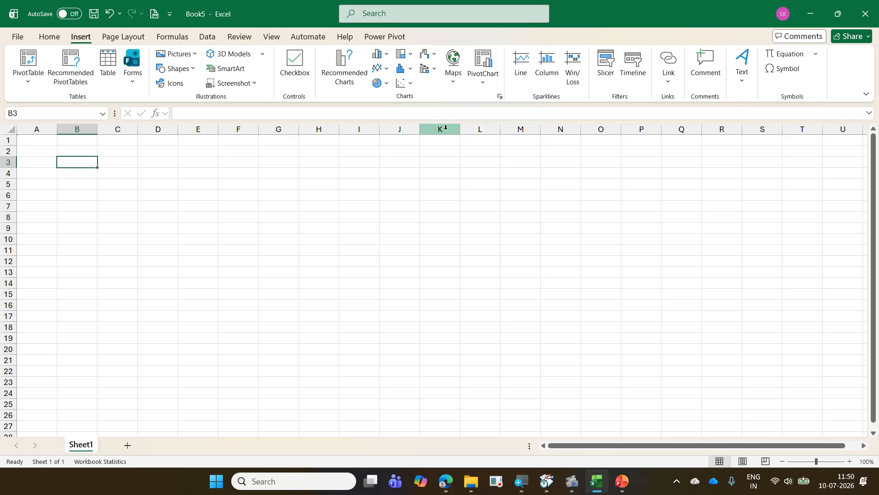
click(488, 89)
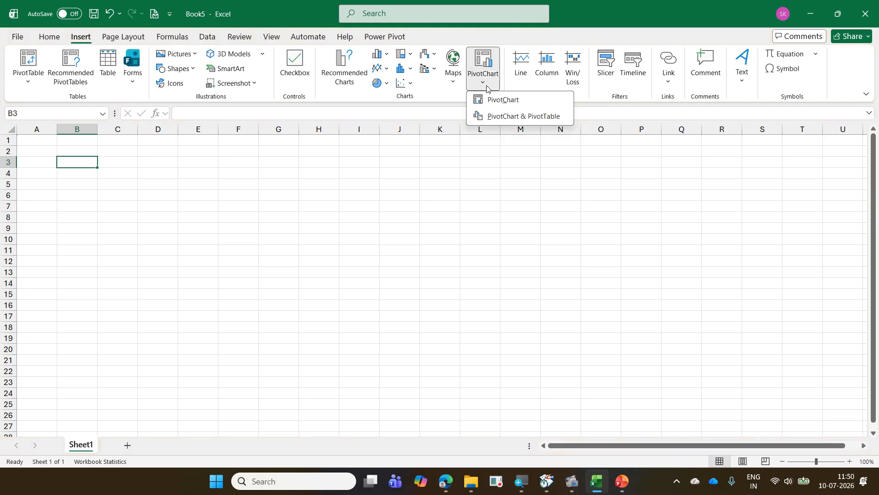
click(503, 99)
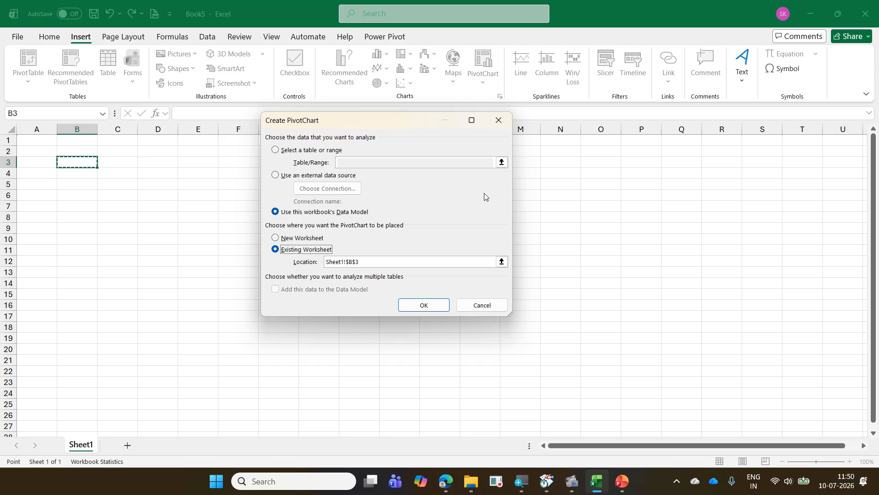
click(423, 305)
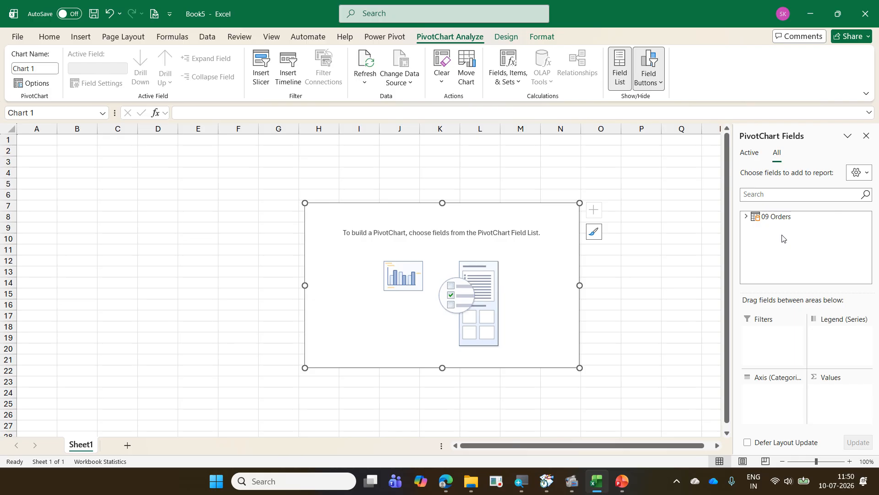
- Plot the sum of OrderAmt by OrderDate from 09 Orders and enlarge the PivotChart to span about D3:O26
click(747, 218)
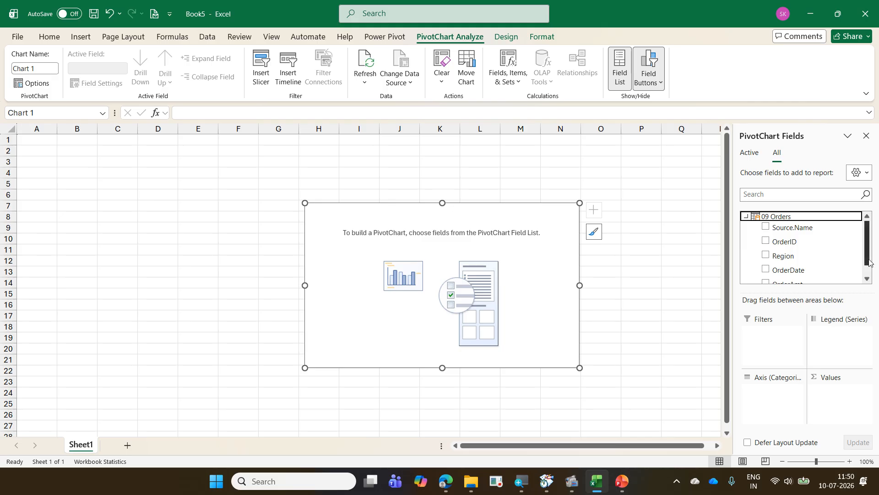
drag(869, 263, 869, 278)
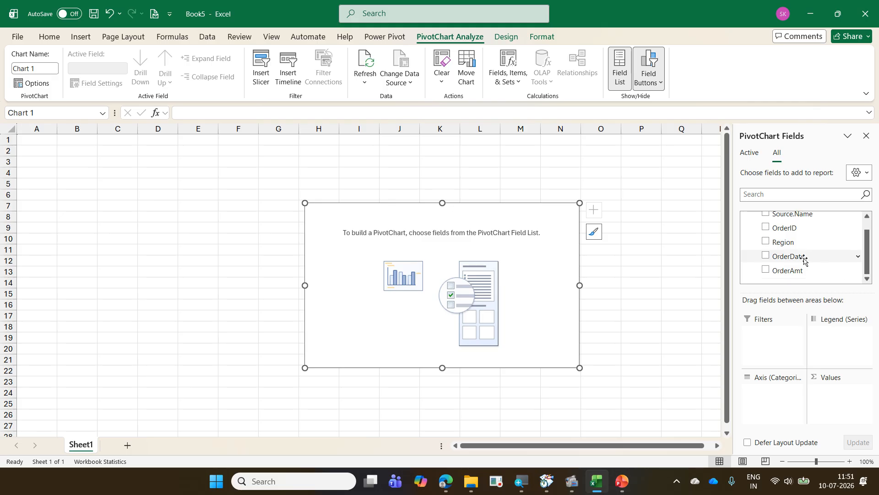
drag(804, 260, 780, 398)
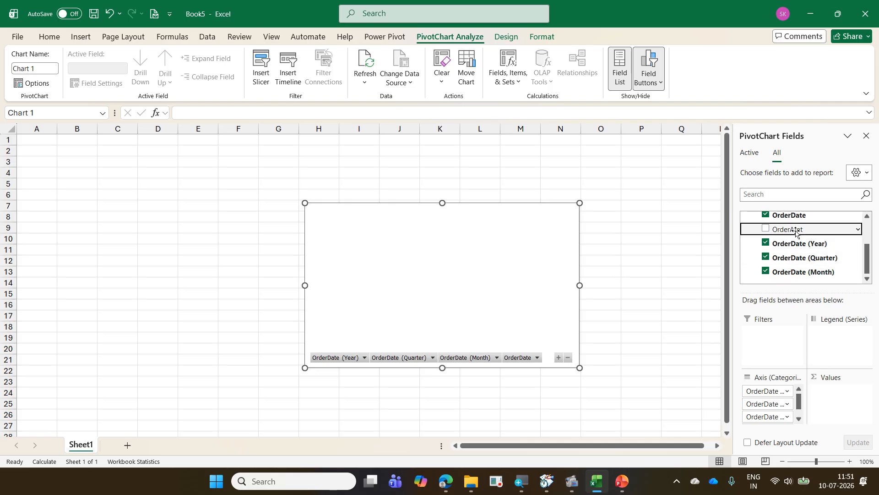
mouse_move(796, 233)
mouse_down()
mouse_move(846, 374)
mouse_move(845, 397)
mouse_up()
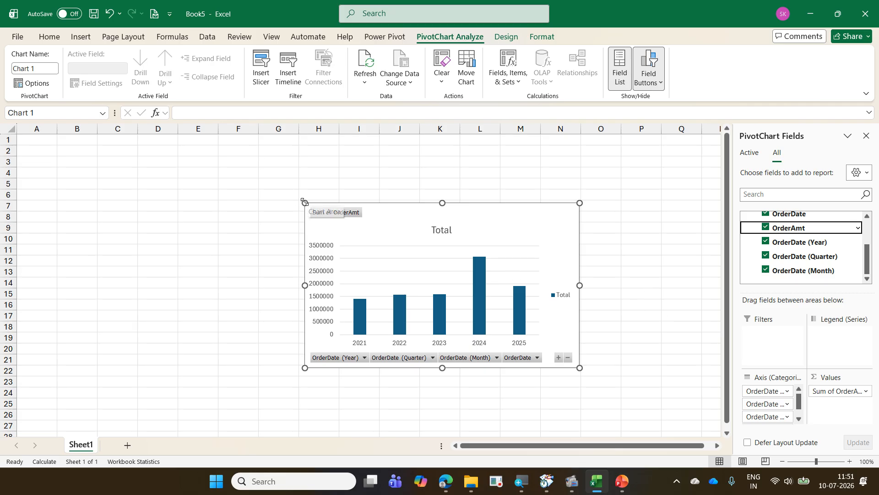
drag(305, 203, 144, 161)
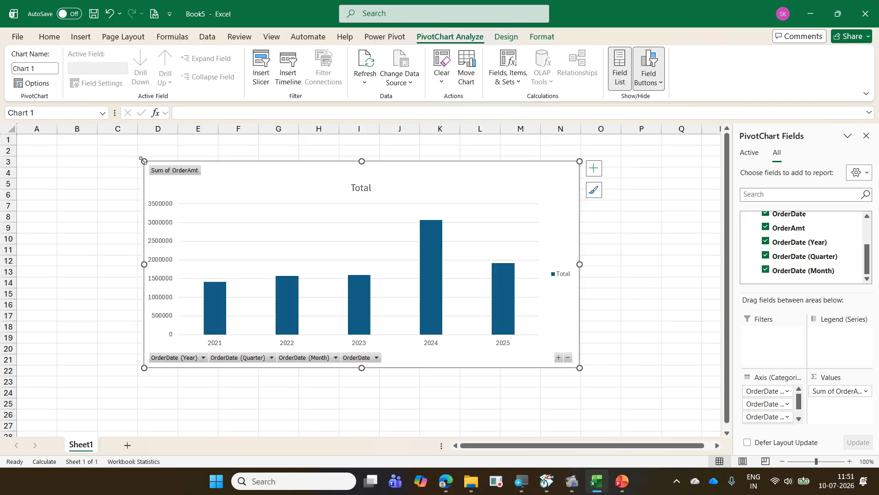
drag(580, 367, 614, 415)
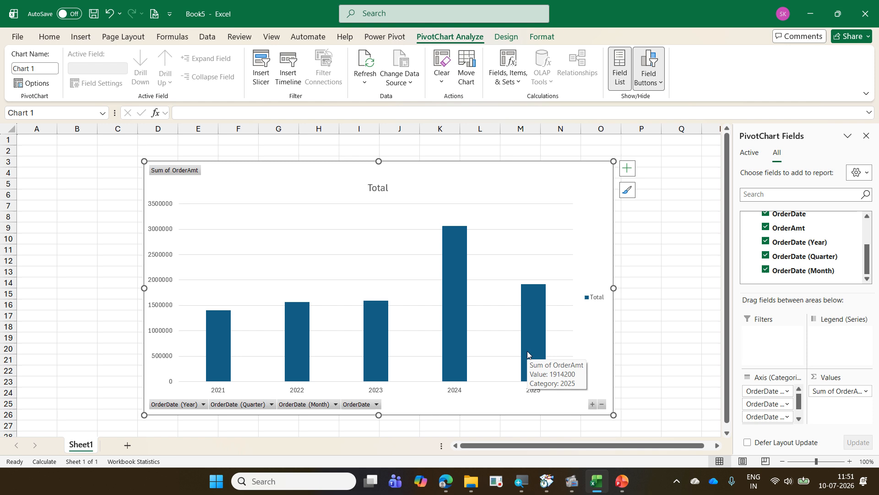
- Switch to File Explorer and cut the Orders2026 CSV file from the 2026-07-09 Daimler ExcelExercise folder
mouse_move(476, 481)
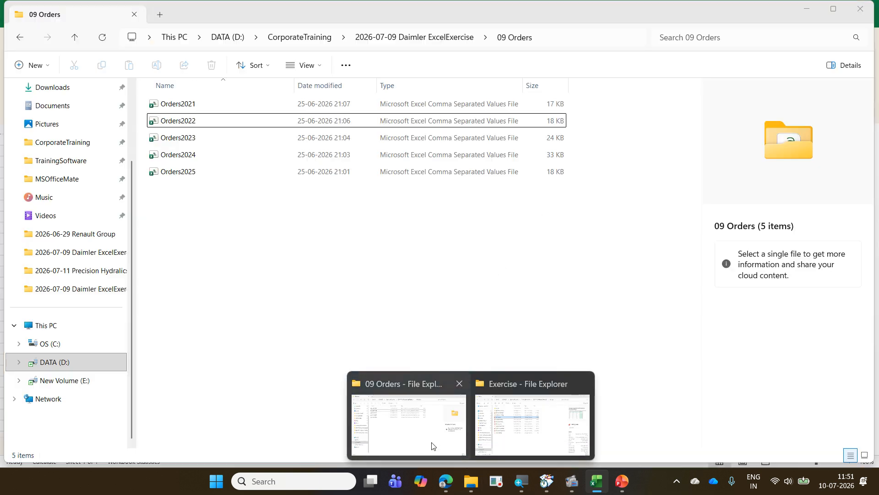
click(433, 445)
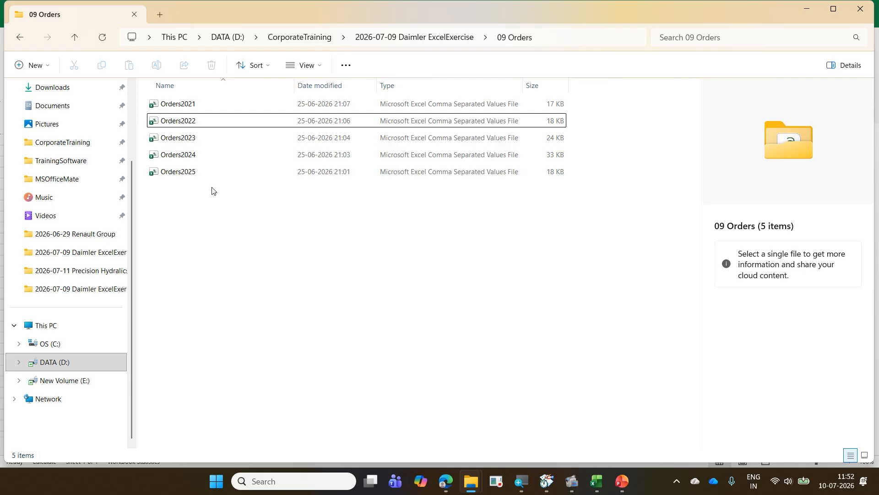
click(394, 38)
scroll(230, 357, down, 2)
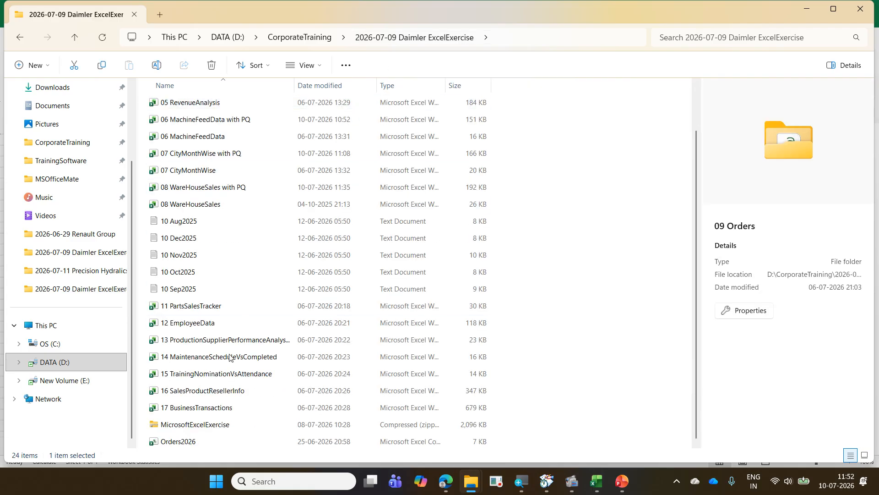
click(198, 445)
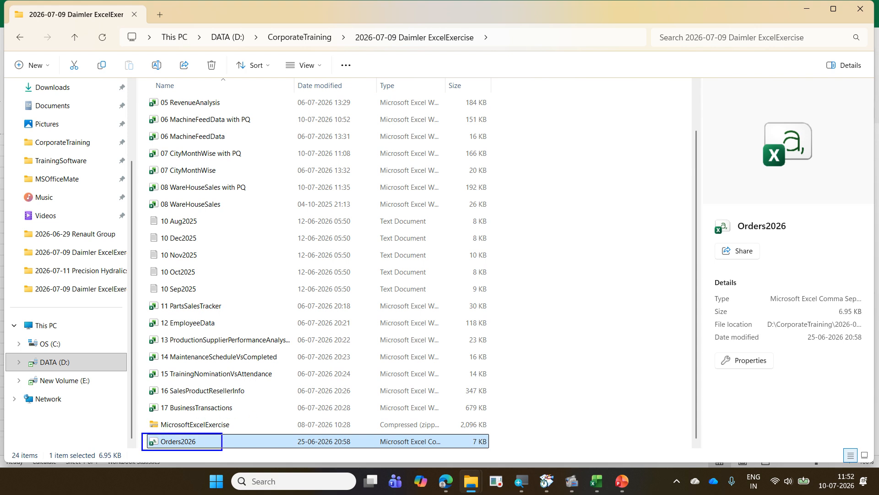
mouse_move(182, 452)
mouse_down()
mouse_move(224, 433)
mouse_move(142, 431)
mouse_move(172, 457)
mouse_move(194, 457)
mouse_up()
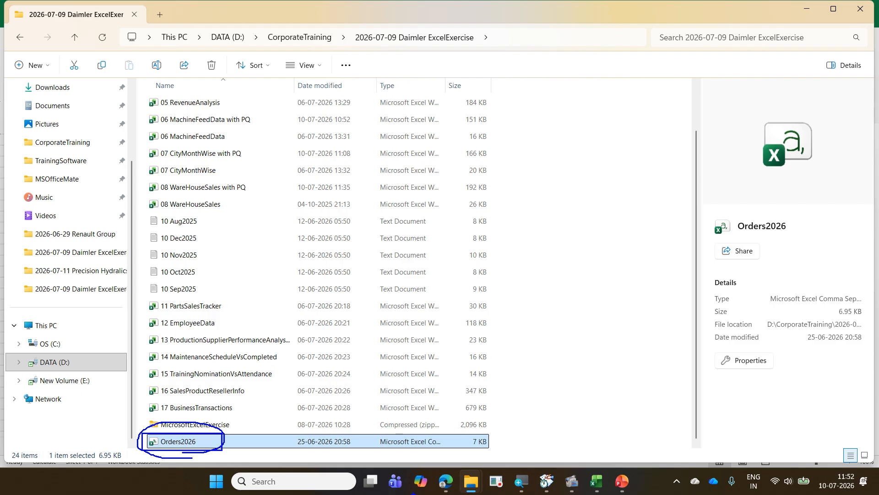
key(Escape)
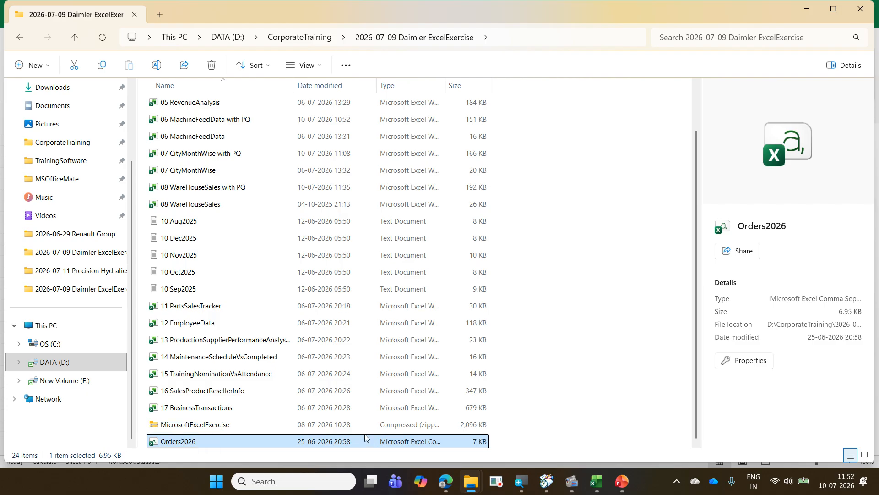
right_click(216, 441)
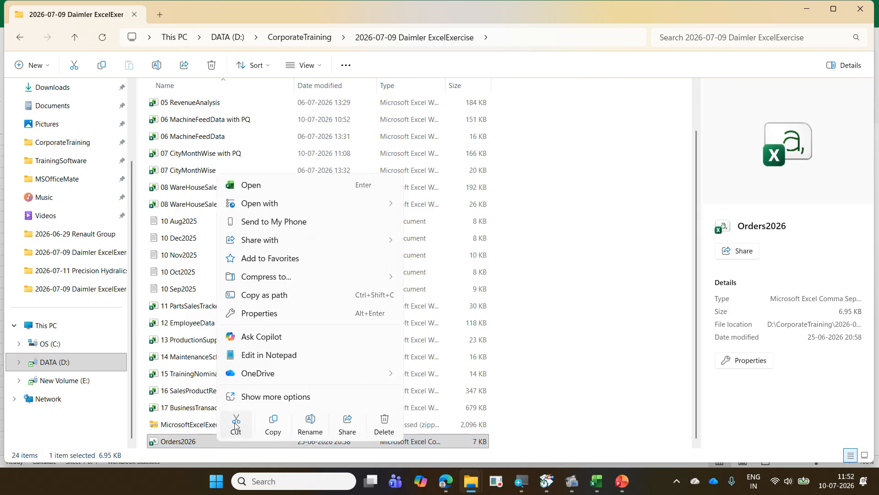
click(236, 425)
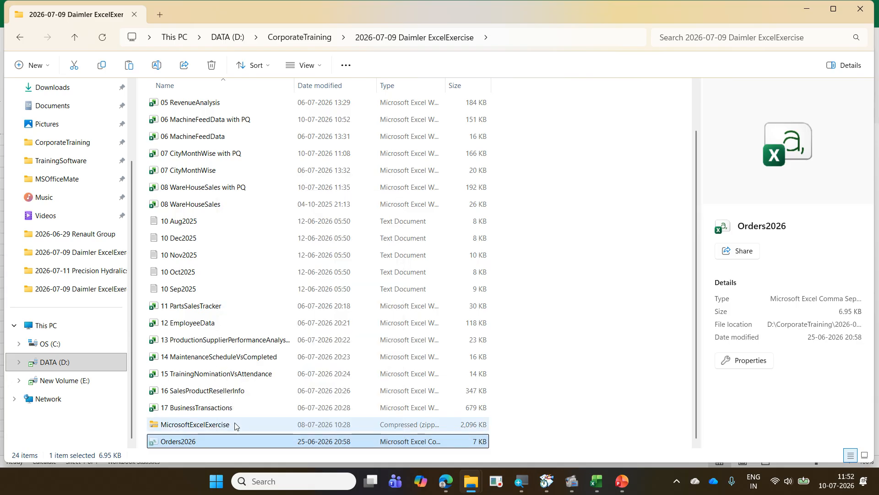
- Paste the Orders2026 file into the 09 Orders folder
scroll(238, 369, up, 1)
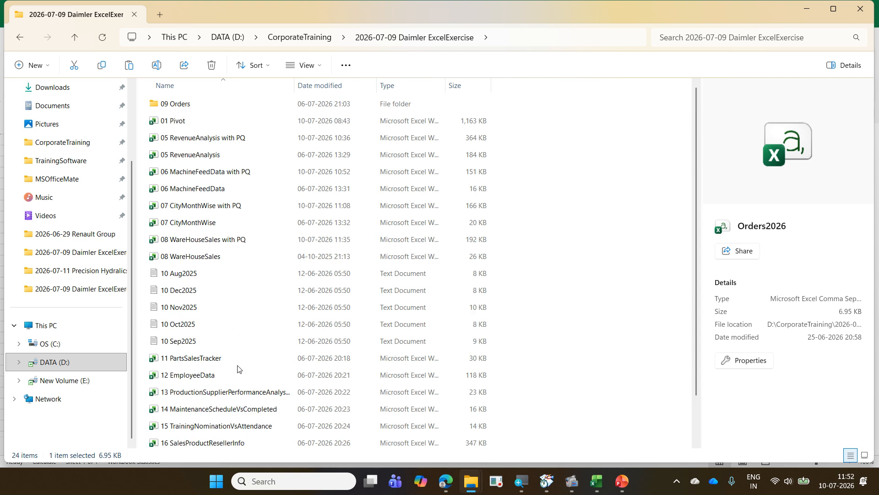
click(211, 104)
double_click(210, 104)
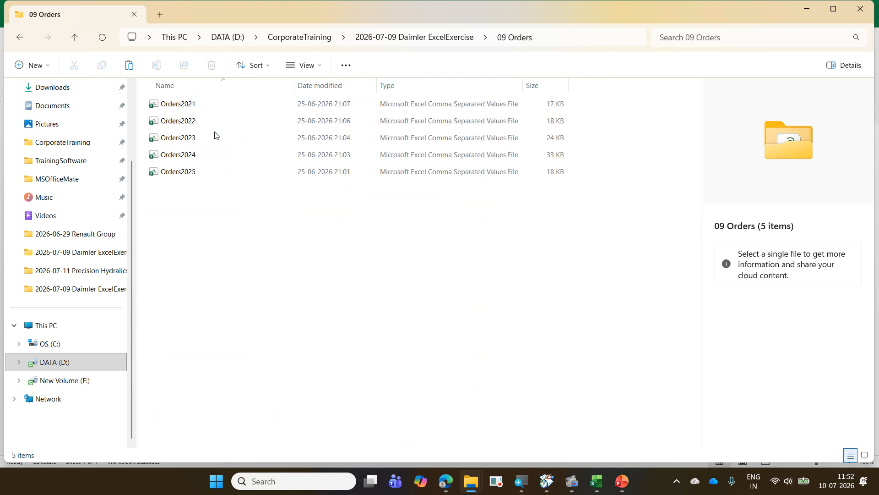
right_click(234, 246)
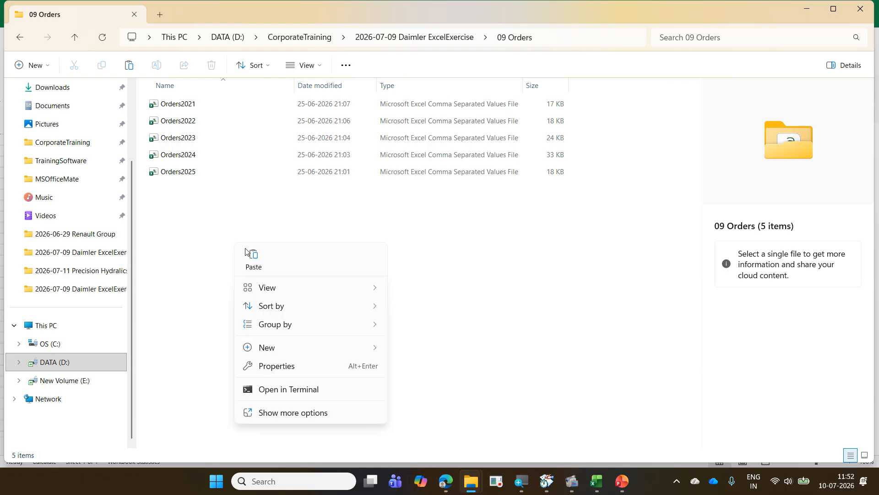
click(266, 265)
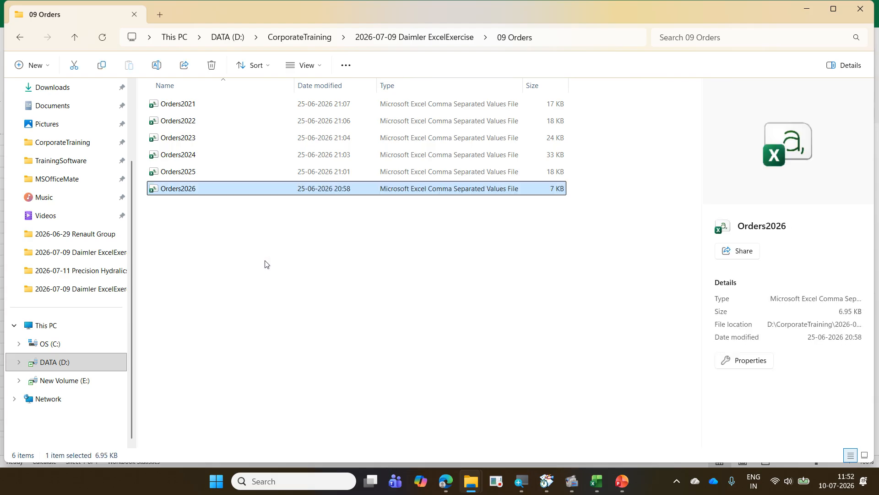
- Return to the Excel workbook and refresh the PivotChart to include the 2026 orders
click(805, 11)
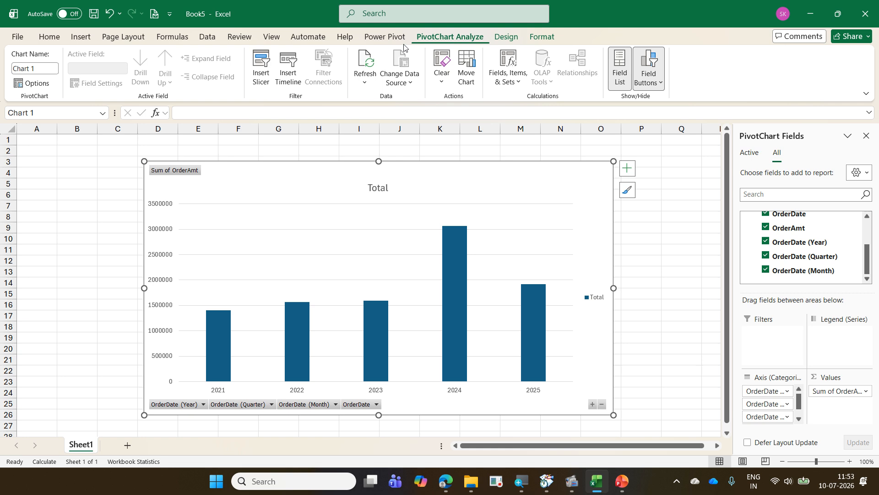
click(356, 65)
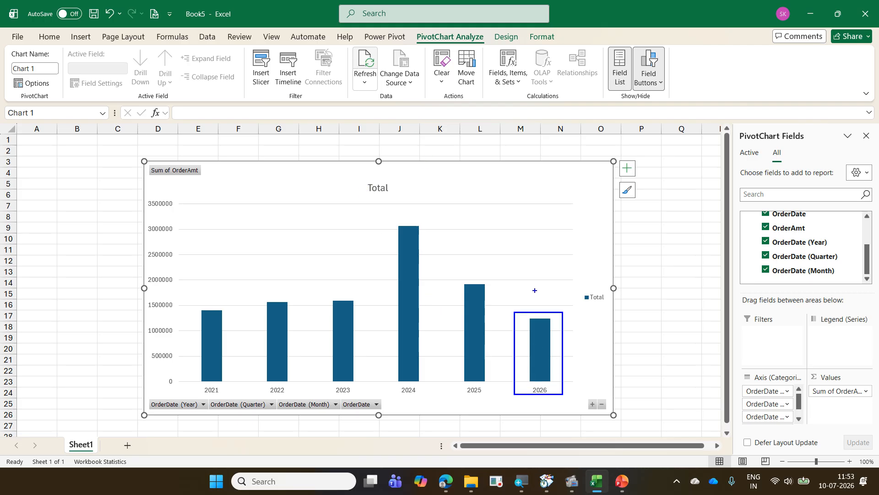
drag(534, 287, 585, 281)
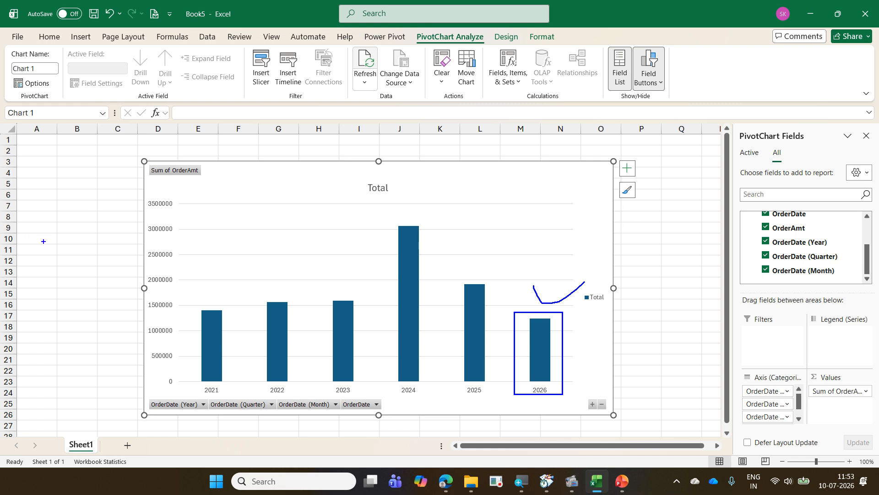
- Add a new worksheet, select cell A1 and display the workbook's queries and connections
click(128, 445)
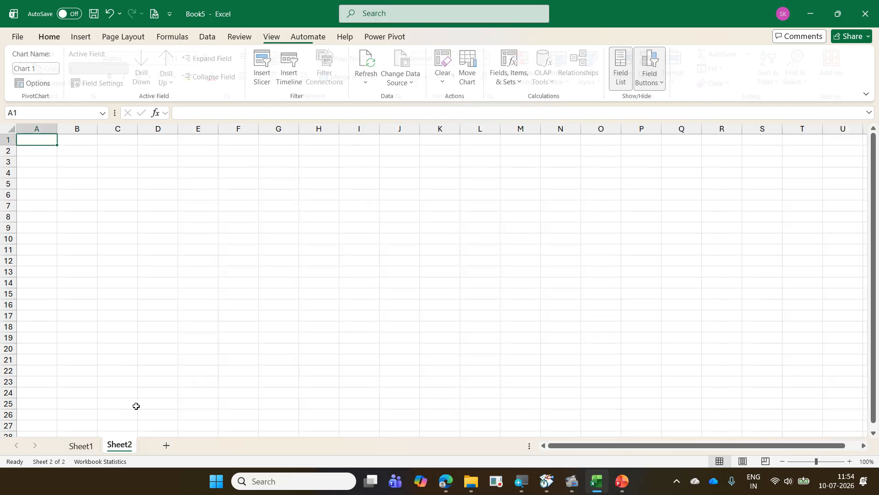
click(95, 163)
click(32, 141)
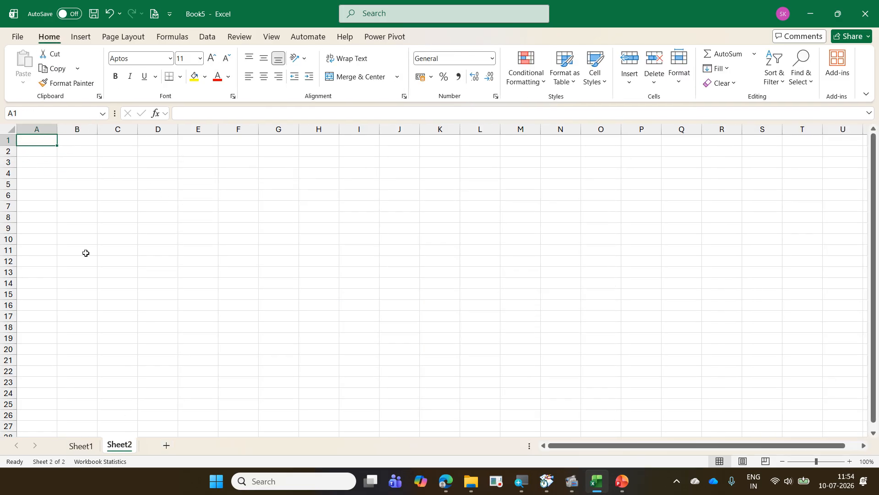
click(208, 38)
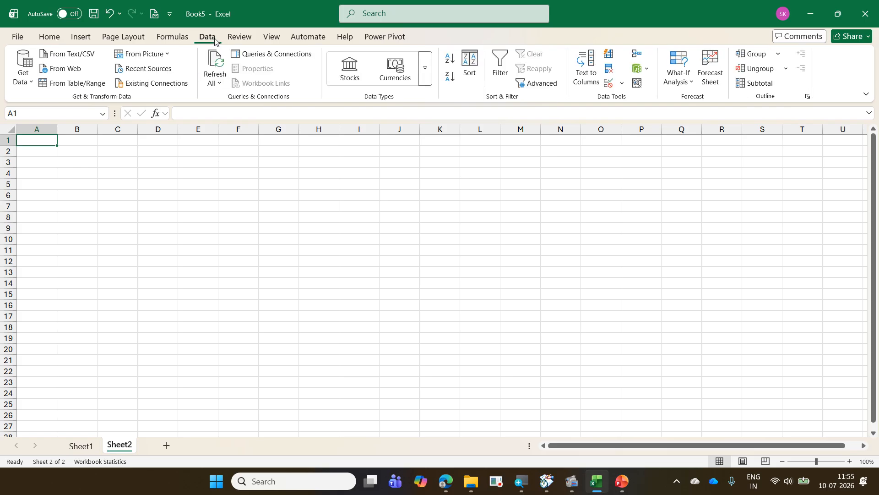
click(283, 57)
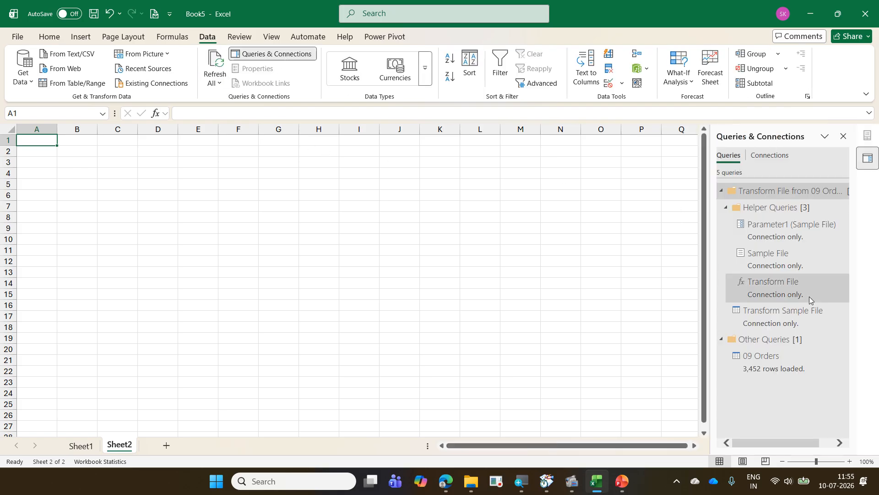
- Load the 09 Orders query as a table into the existing worksheet at cell A1
right_click(771, 370)
click(805, 327)
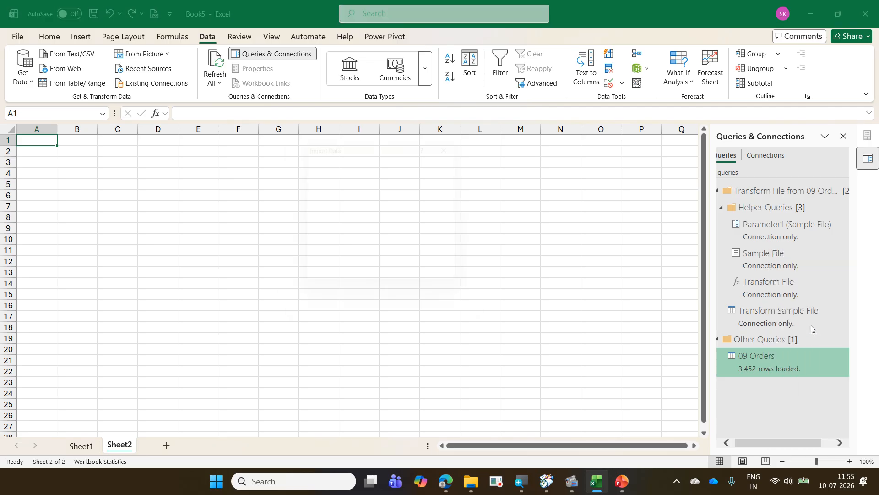
click(345, 170)
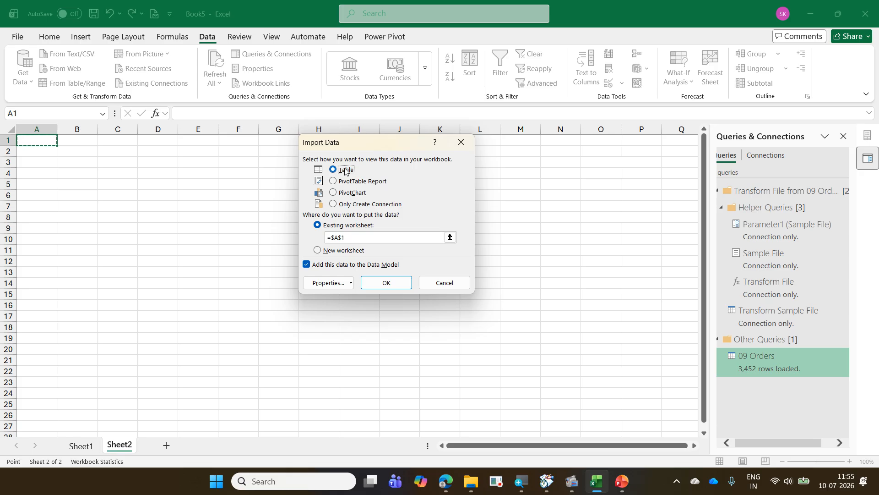
click(395, 286)
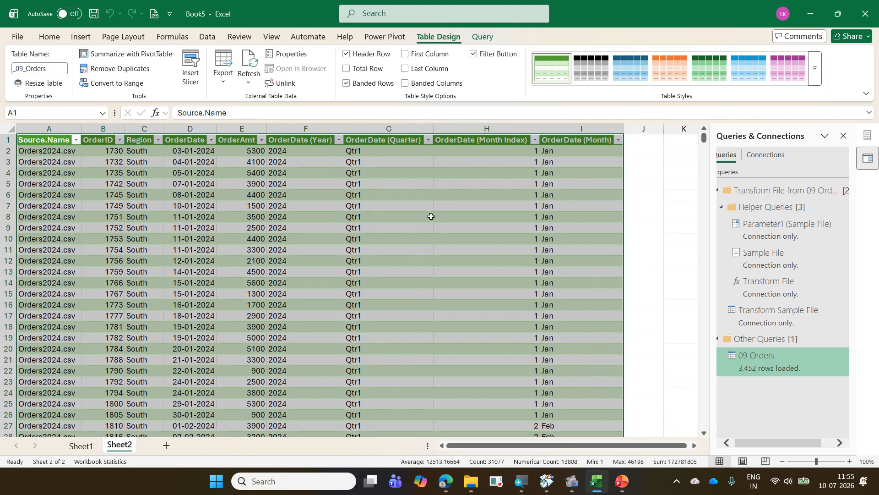
- Examine the loaded orders table, checking the OrderID, Region, OrderDate and OrderAmt values of the first record
click(434, 219)
scroll(433, 221, down, 6)
scroll(433, 220, up, 6)
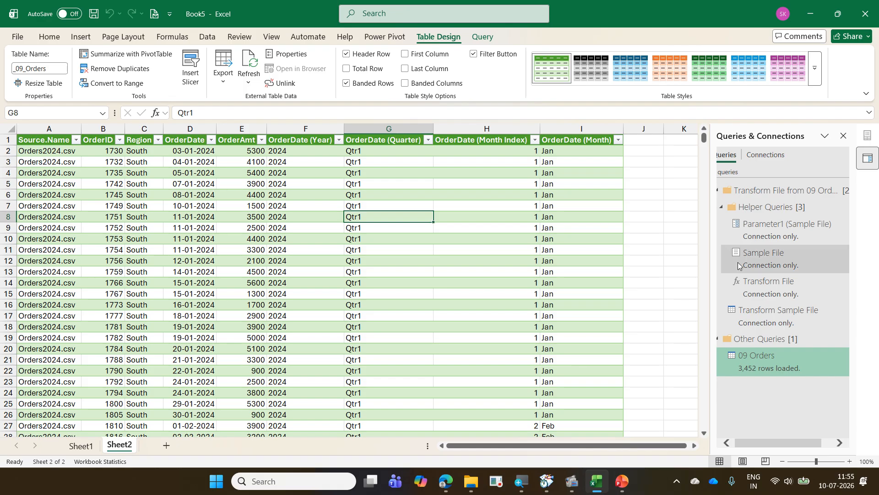
mouse_move(780, 359)
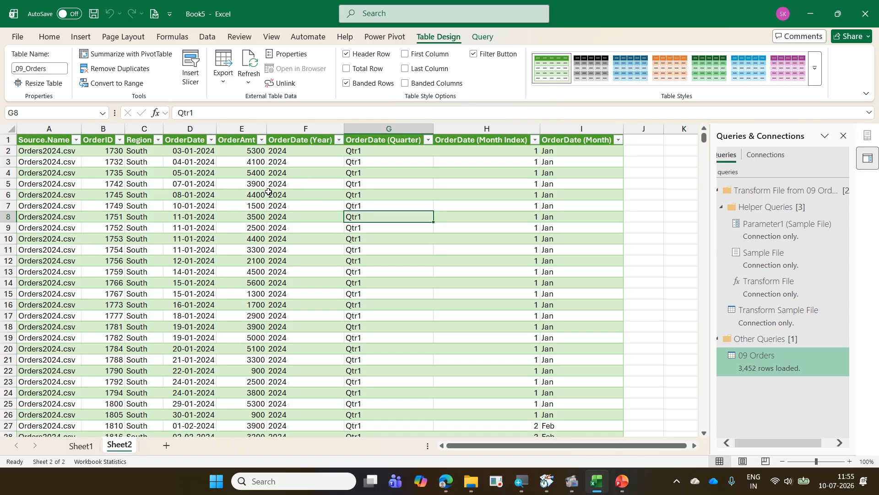
click(103, 152)
click(142, 154)
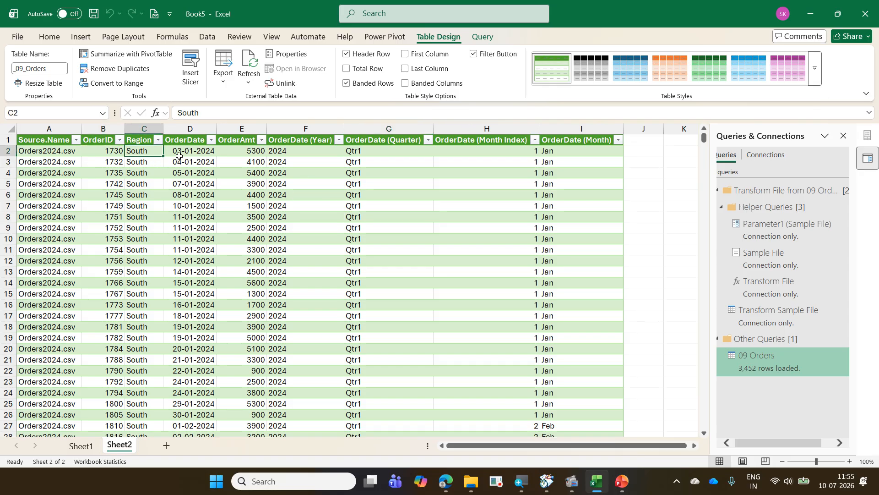
click(184, 153)
click(236, 152)
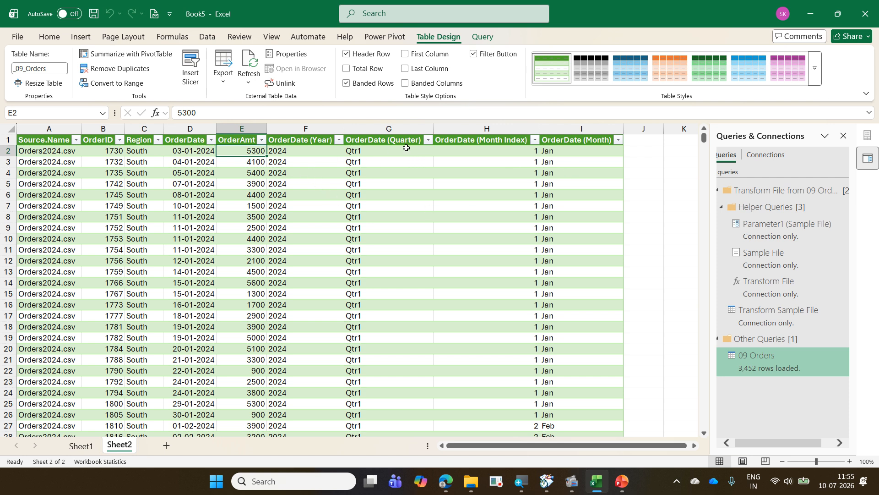
- Check the extent of the orders table by going between the first and last rows of the OrderID column
click(109, 227)
key(ctrl+Down)
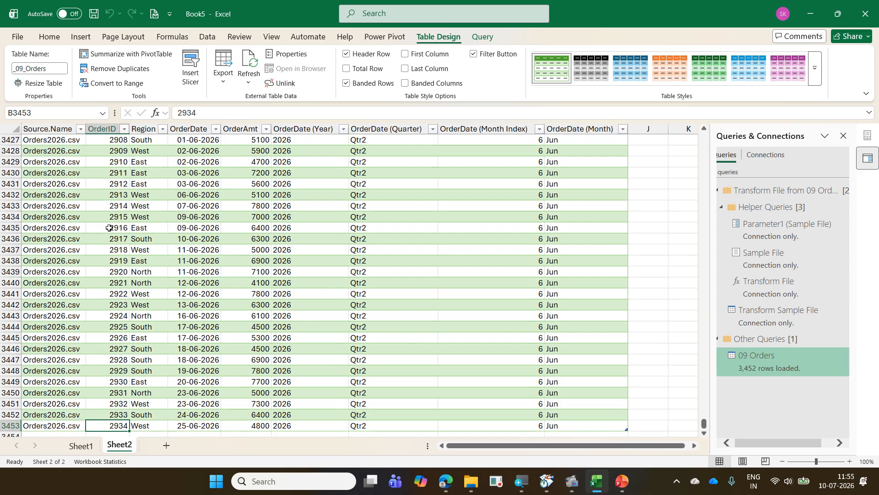
key(ctrl+Up)
key(ctrl+Down)
key(ctrl+Up)
key(ctrl+Down)
key(ctrl+Up)
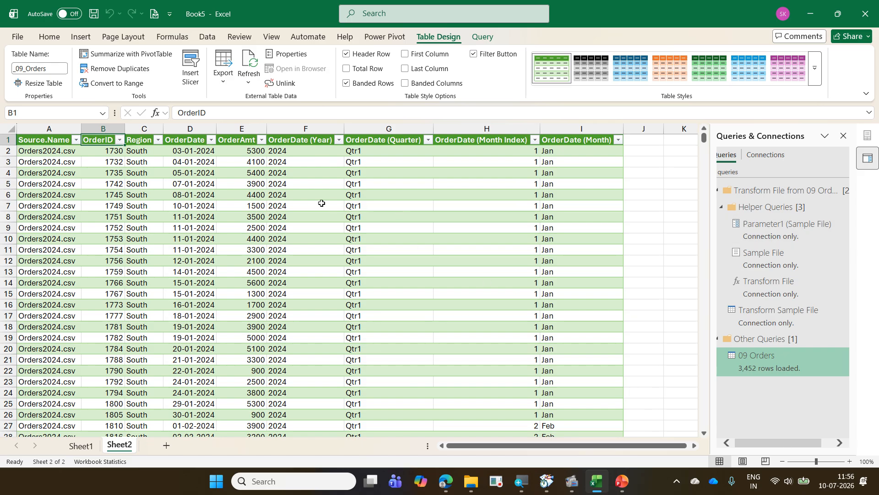
click(276, 185)
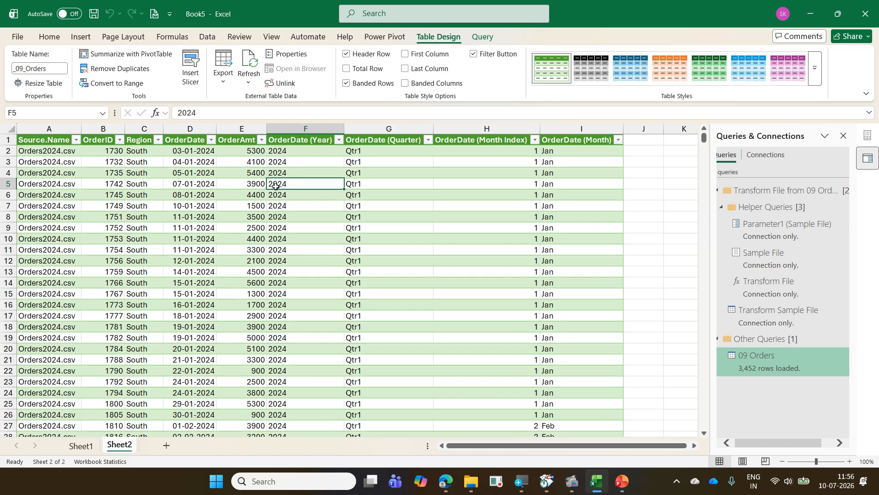
- Change the 09 Orders query's load setting to Only Create Connection and accept deletion of its worksheet table
right_click(756, 363)
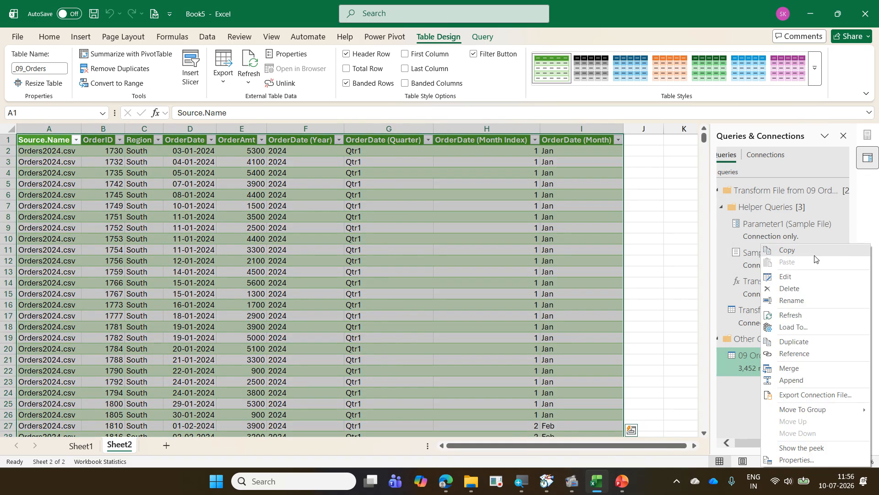
click(817, 323)
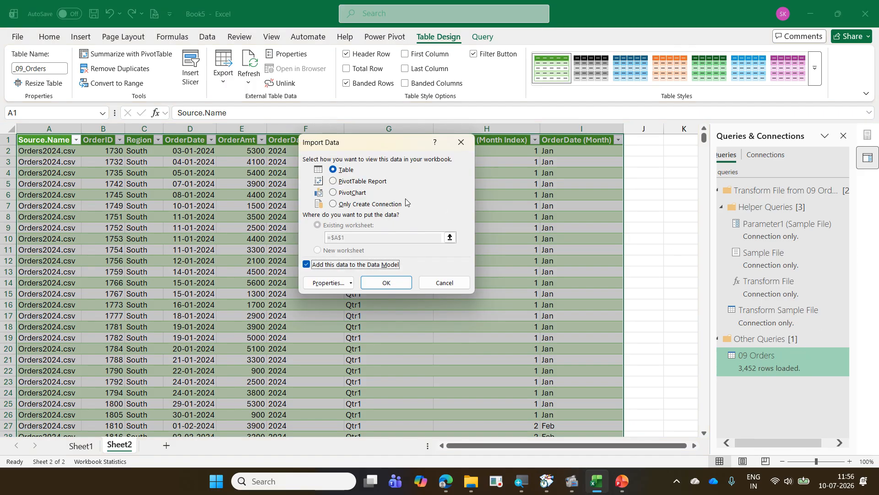
click(375, 204)
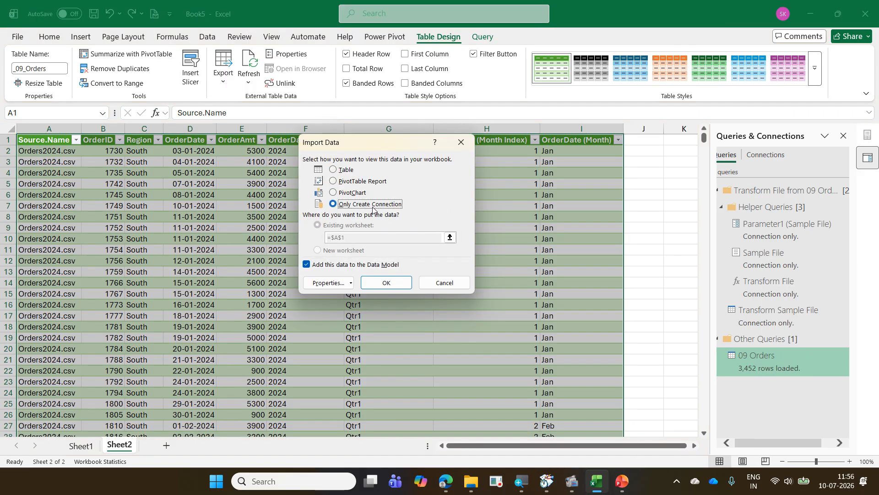
click(388, 284)
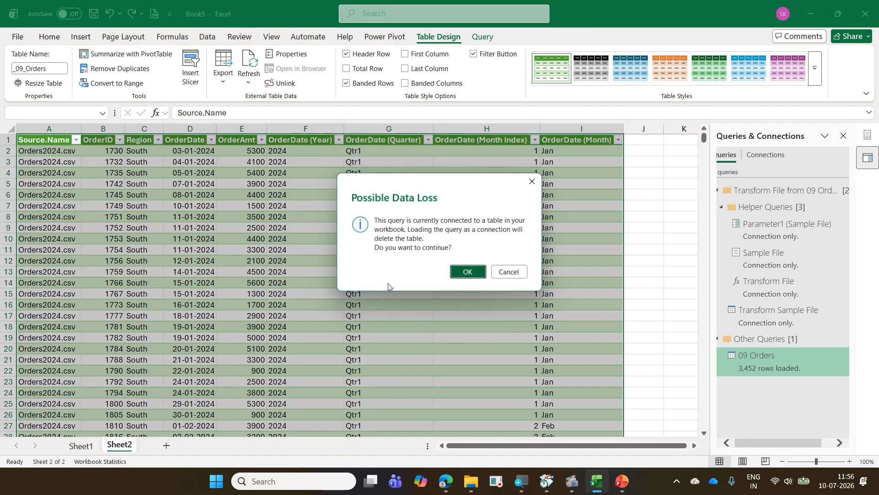
click(468, 273)
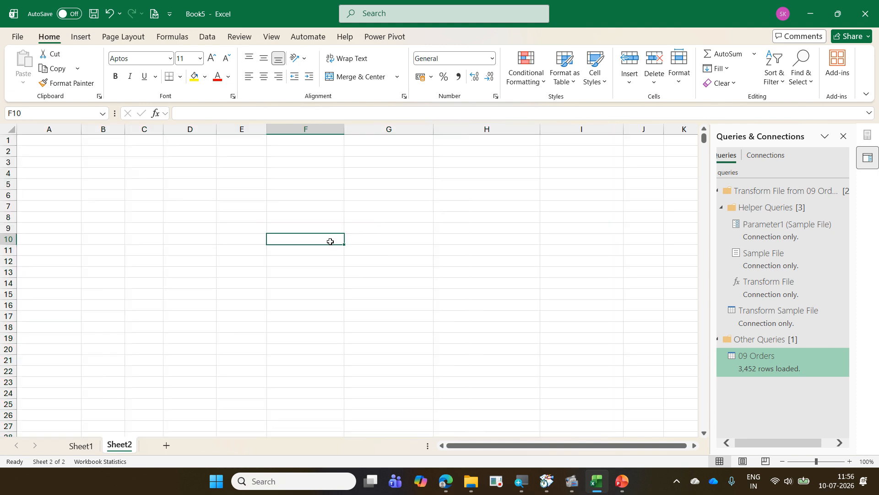
- Return to the pivot chart on Sheet1 and save the workbook as 09 OrderMaster in the 2026-07-09 Daimler ExcelExercise folder
click(78, 445)
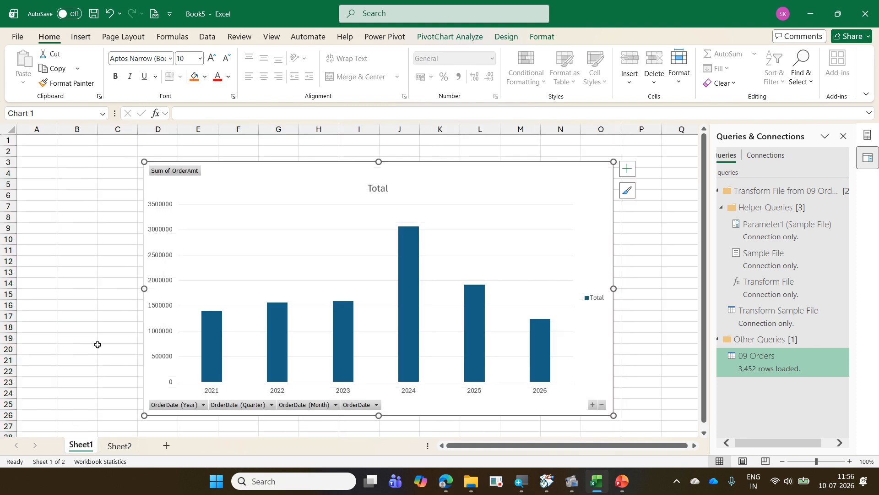
click(17, 39)
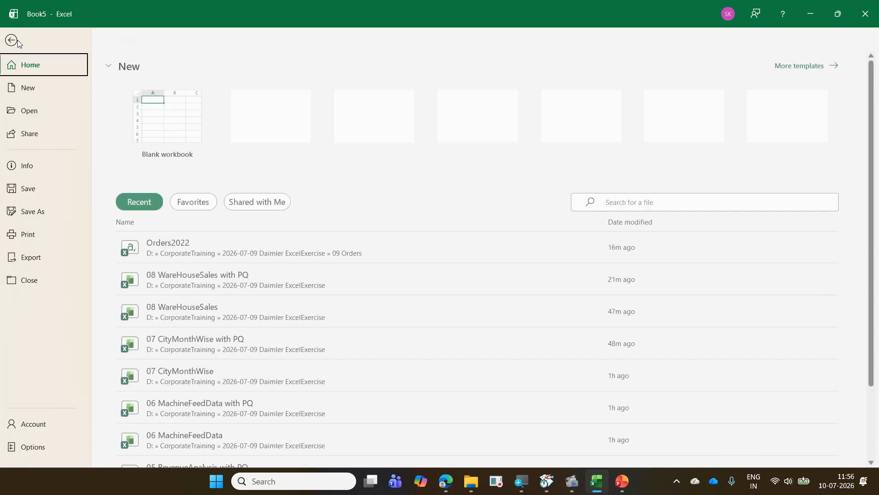
click(67, 209)
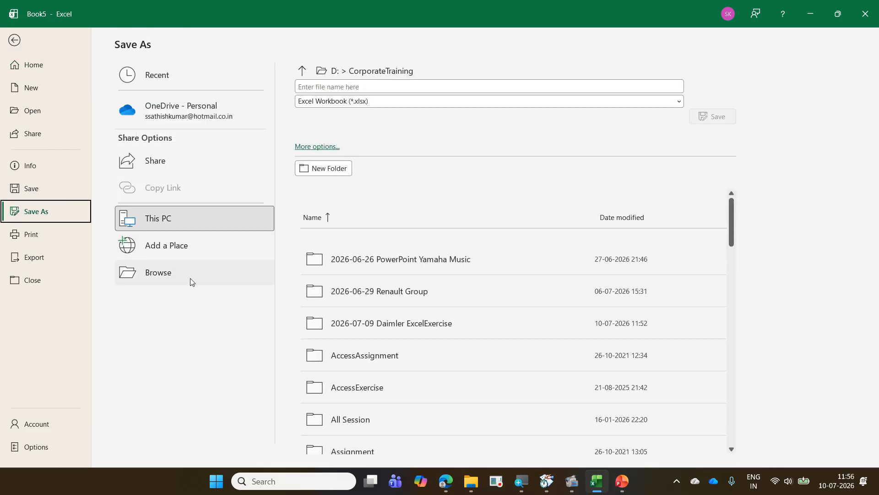
click(190, 280)
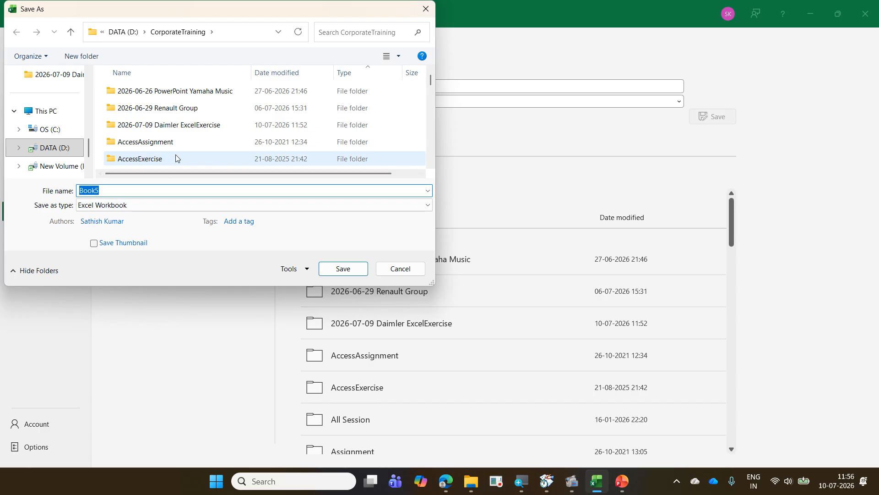
double_click(174, 125)
scroll(173, 157, down, 2)
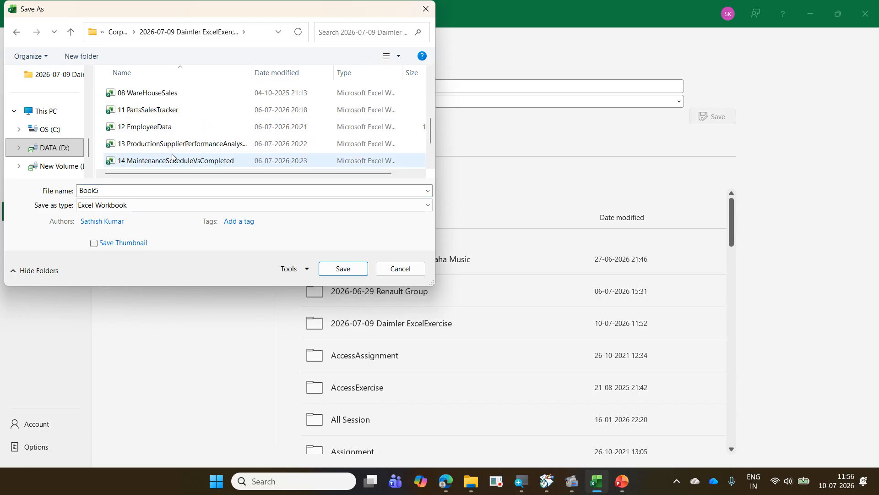
double_click(86, 191)
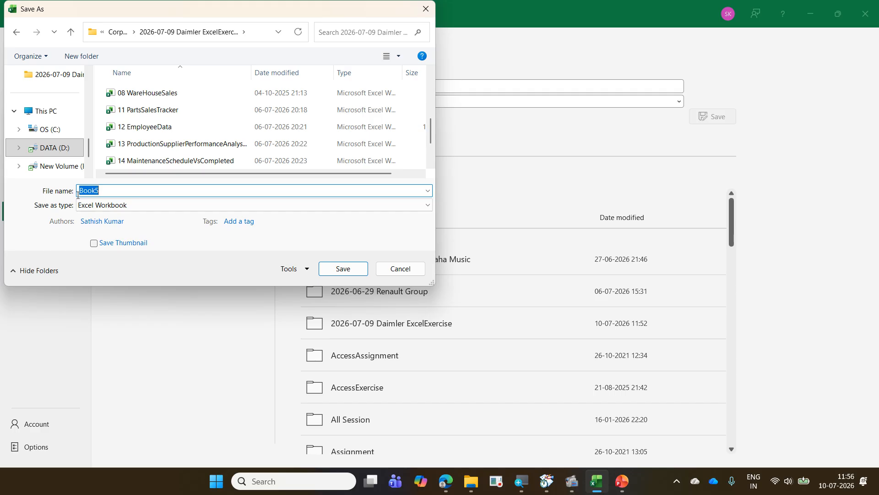
text(09 )
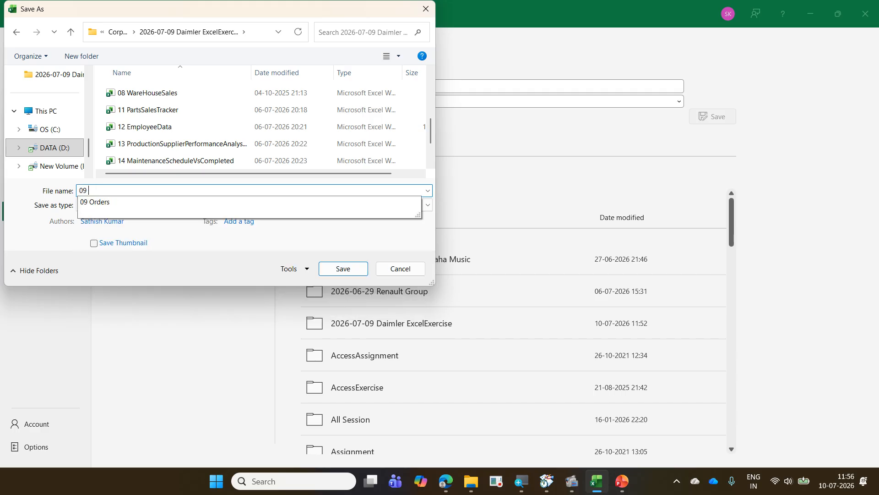
text(OrderMaster)
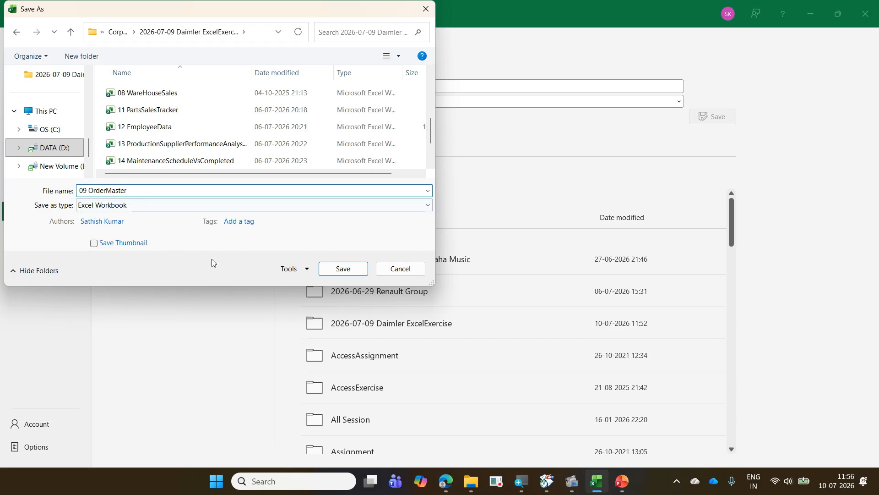
click(324, 268)
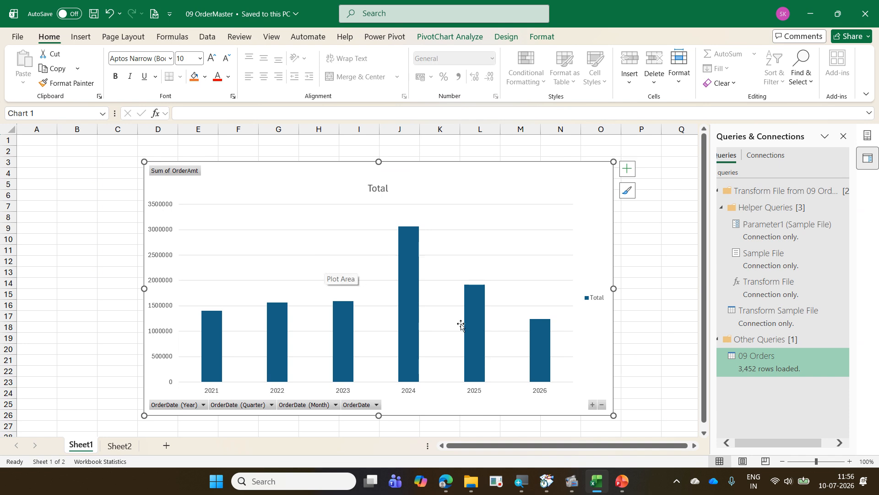
- Switch to File Explorer's Exercise folder, open the 08 Consolidate presentation to read its exercise slide, and close it
click(475, 482)
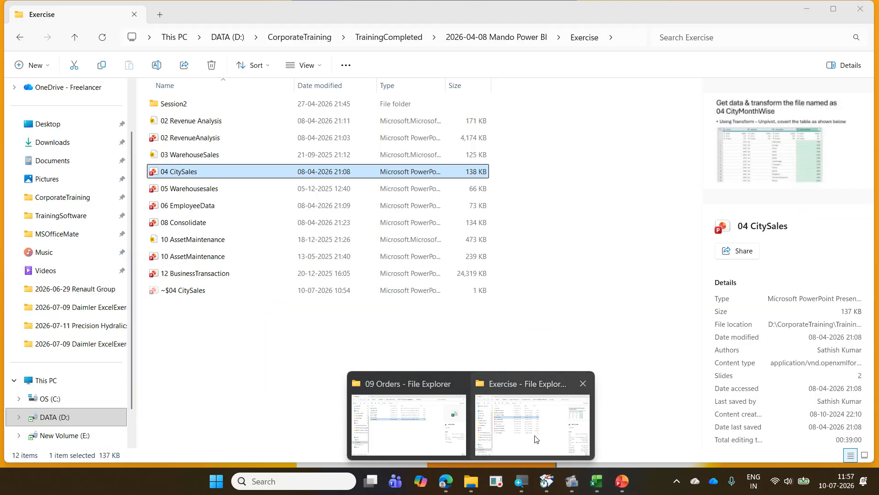
click(536, 438)
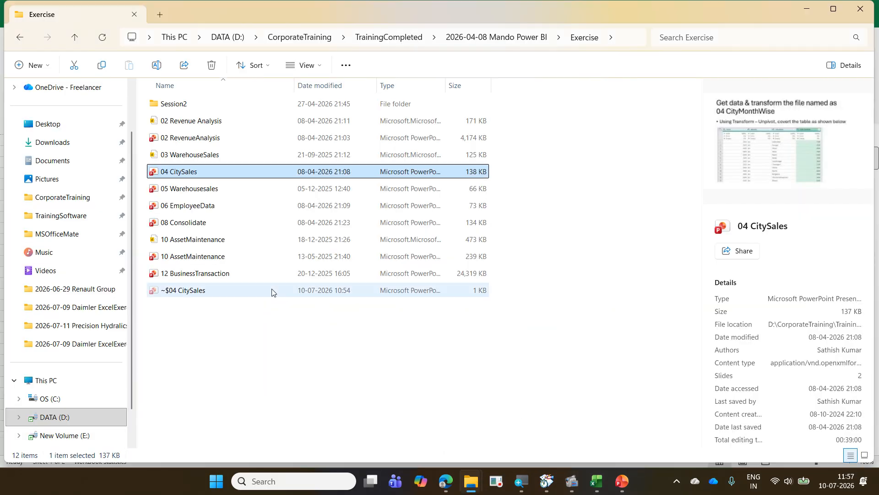
click(196, 223)
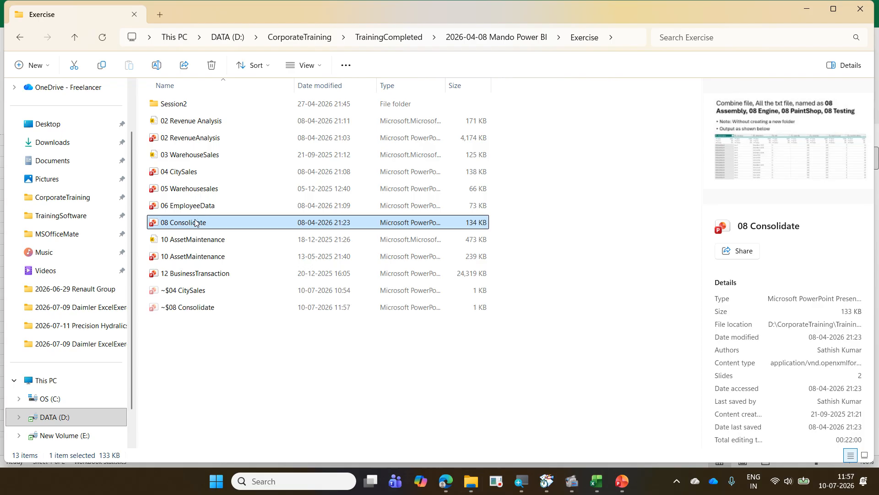
click(285, 374)
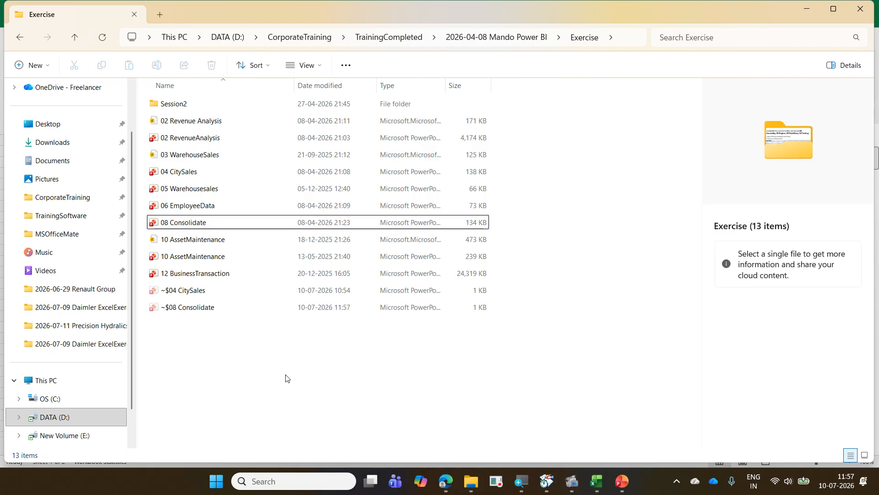
click(218, 228)
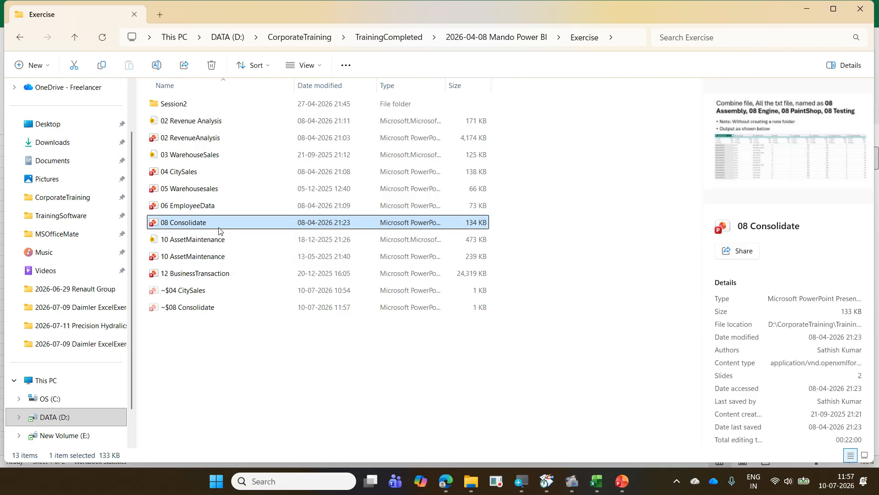
double_click(219, 228)
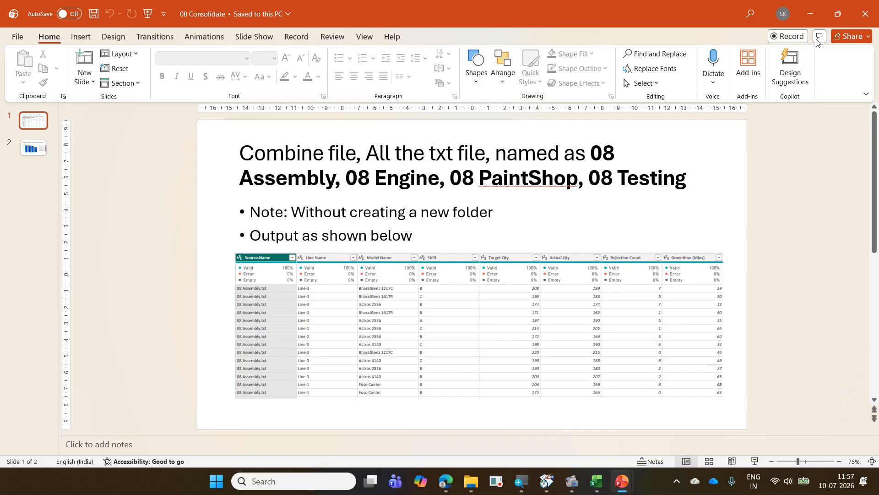
click(871, 17)
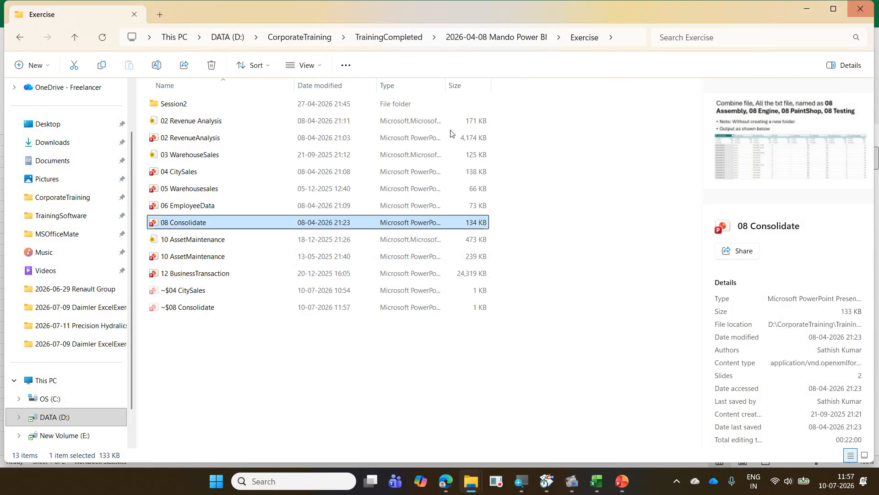
- Switch to the File Explorer window with the order files and go to the text files in its parent 2026-07-09 Daimler ExcelExercise folder
click(400, 41)
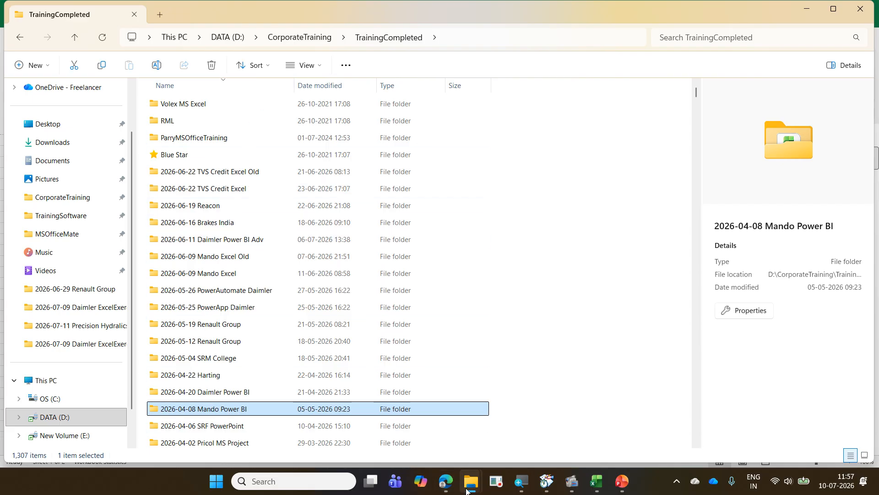
click(455, 479)
click(407, 423)
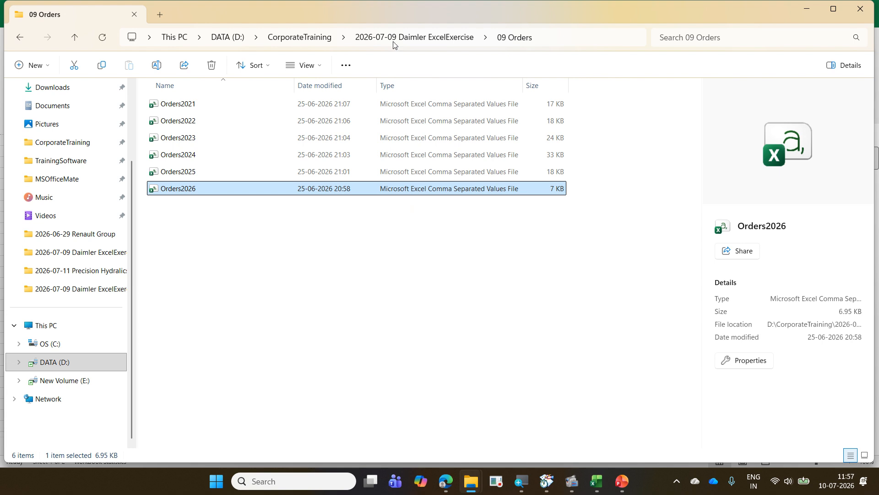
scroll(345, 229, down, 3)
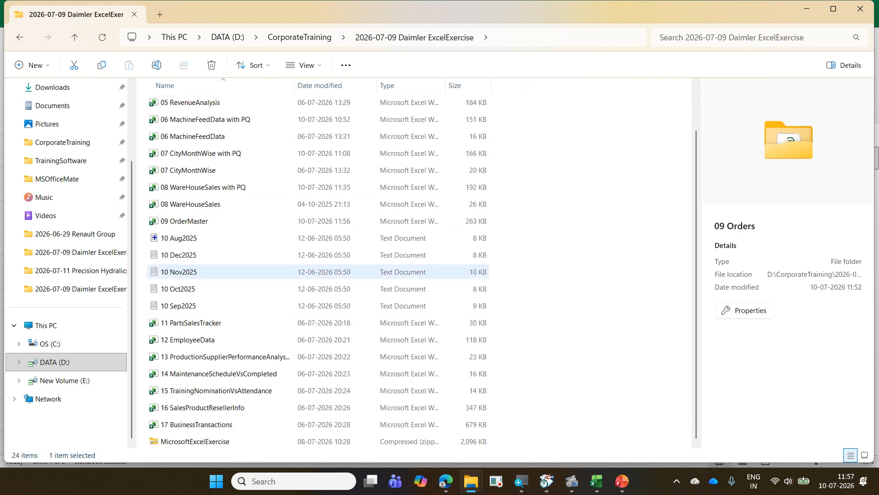
- Mark the five text files 10 Aug2025, 10 Dec2025, 10 Nov2025, 10 Oct2025 and 10 Sep2025 with a rectangle and clear the annotation
drag(137, 228, 216, 314)
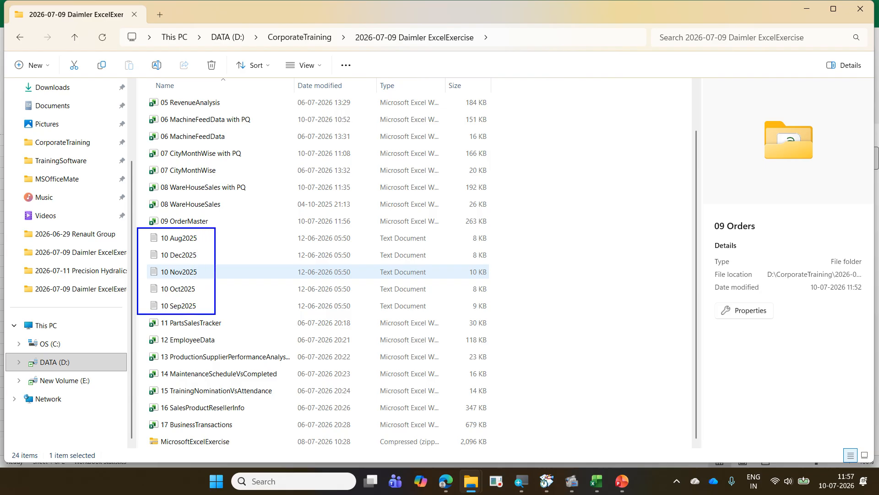
click(200, 251)
click(199, 263)
drag(202, 308, 206, 303)
key(Escape)
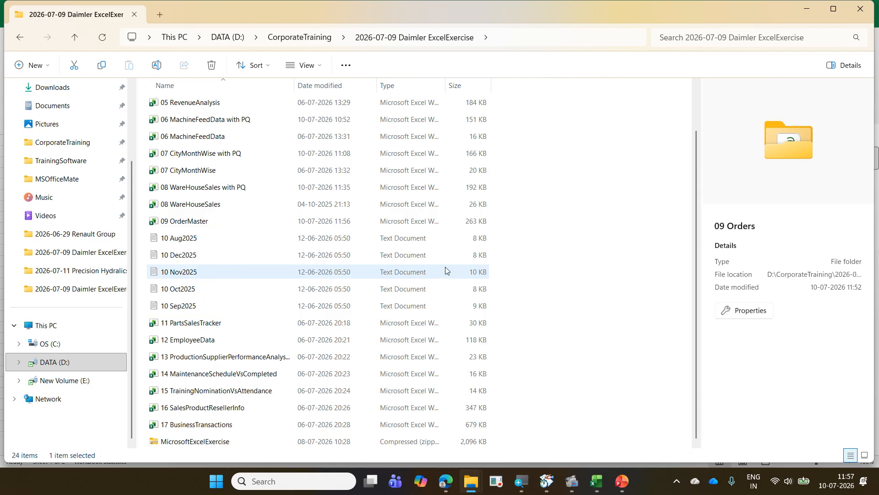
scroll(445, 270, up, 1)
scroll(445, 270, down, 1)
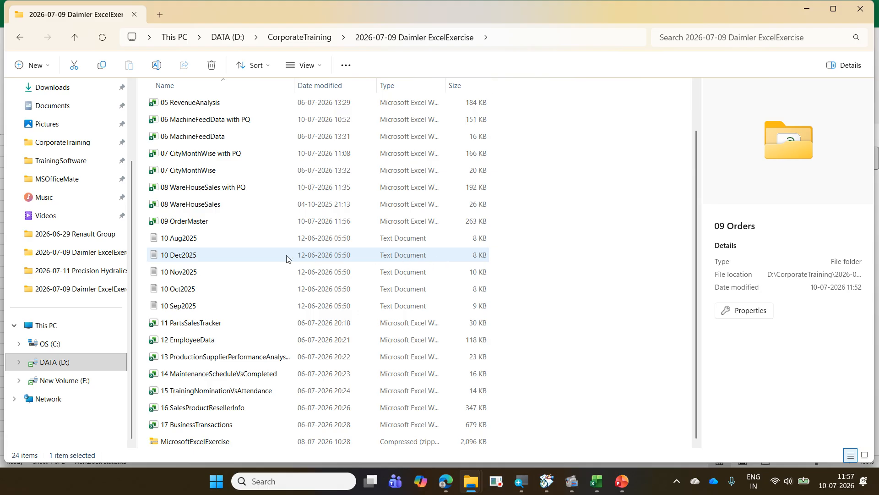
- Open the 2026-06-29 Renault Group folder in a new window and open the 12 CombineText presentation from its Completed folder
mouse_move(470, 481)
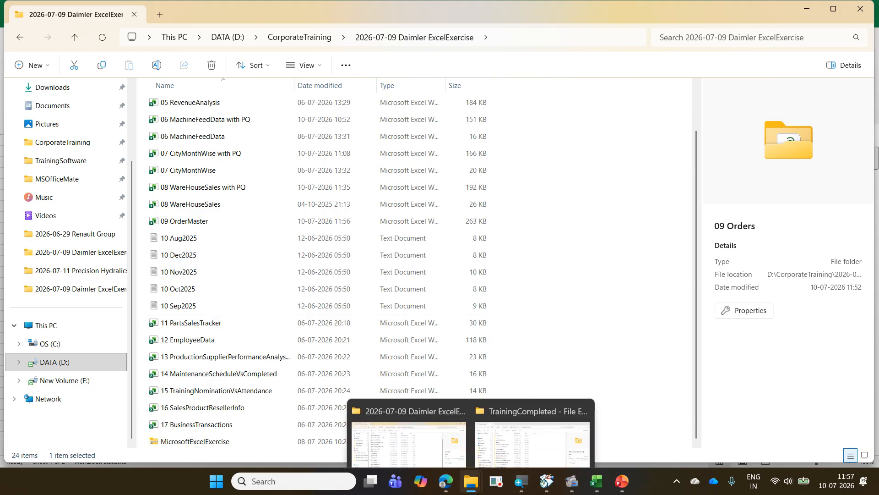
right_click(79, 240)
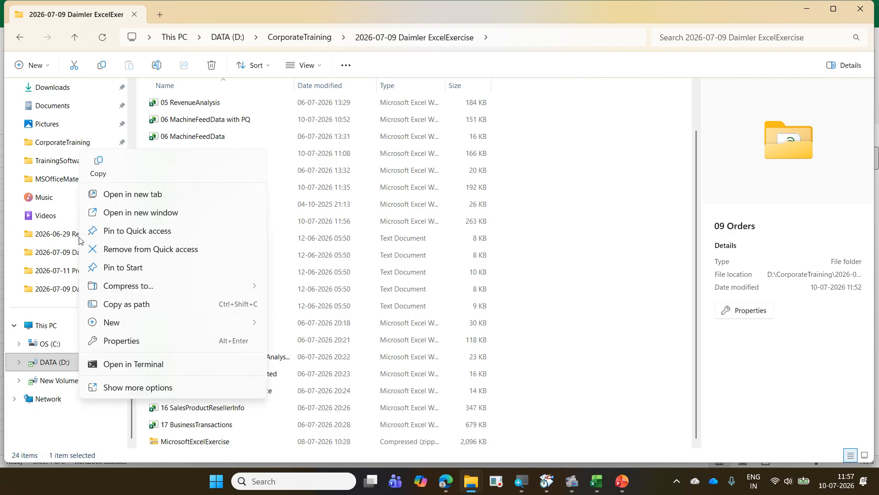
click(151, 212)
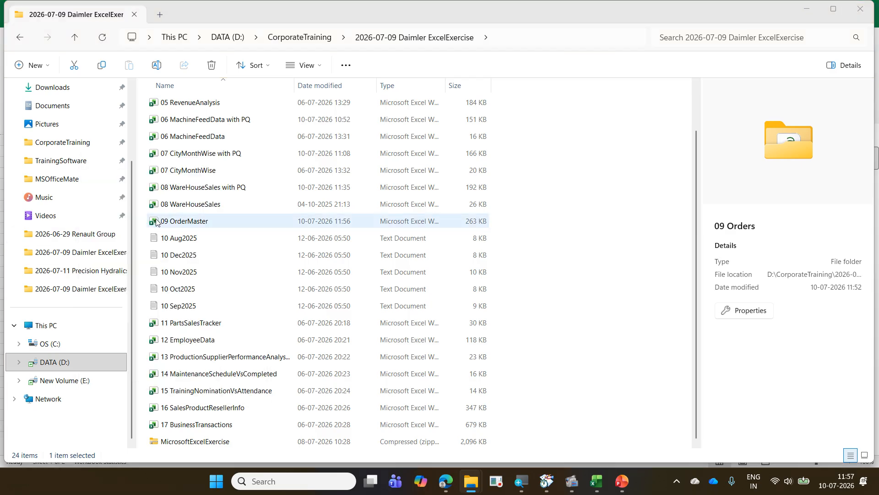
double_click(198, 121)
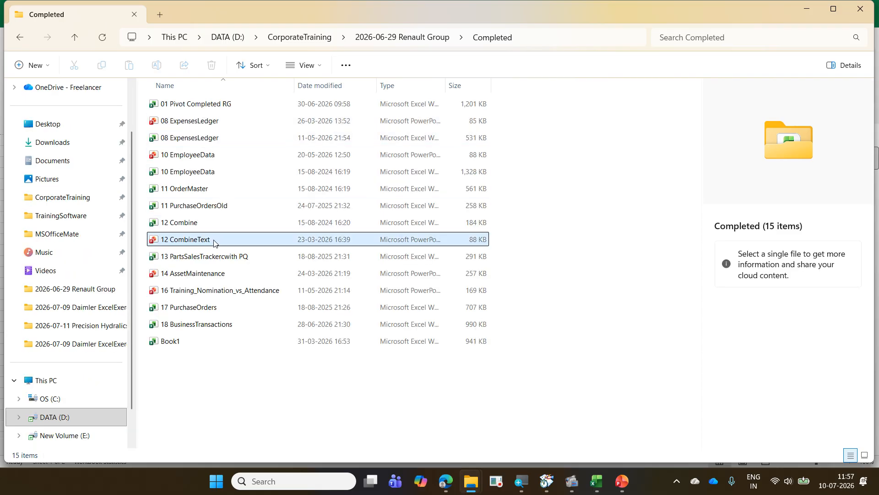
click(214, 241)
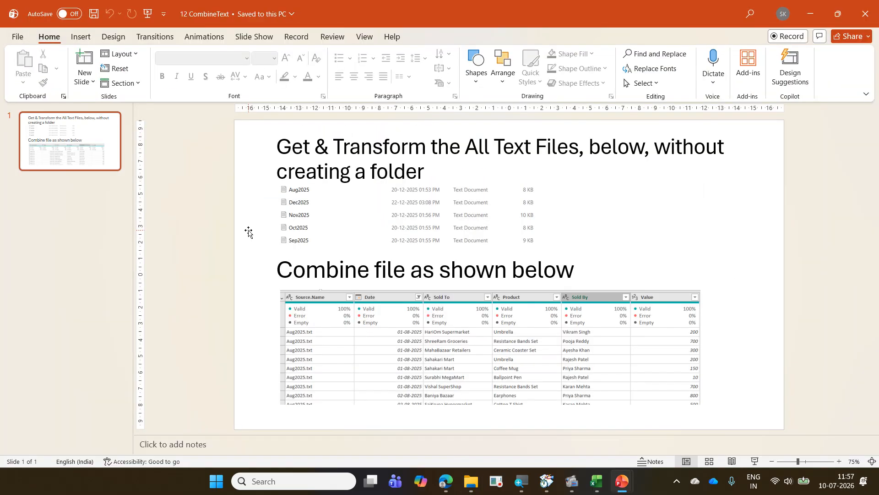
- Show the CombineText slide full screen and outline the list of five text files and the combined output table with rectangles
click(755, 461)
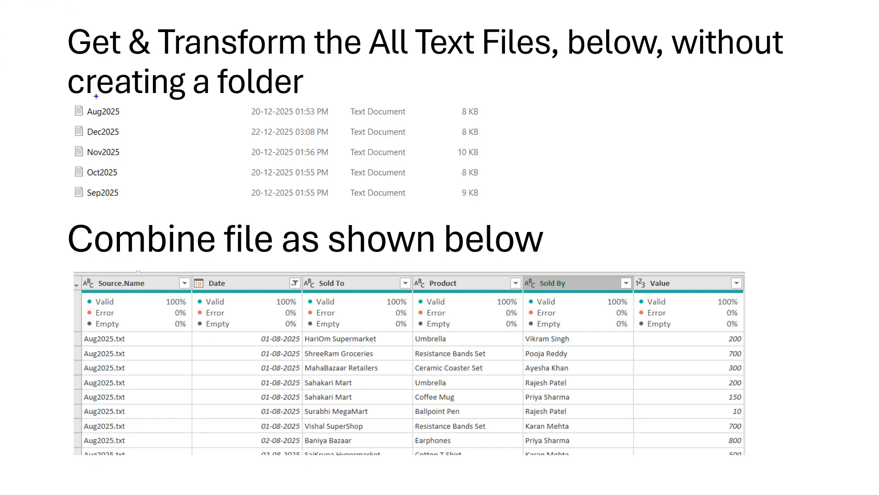
mouse_move(68, 107)
mouse_down()
mouse_move(117, 151)
mouse_move(134, 205)
mouse_up()
mouse_move(90, 274)
mouse_down()
mouse_move(230, 324)
mouse_move(712, 420)
mouse_move(771, 466)
mouse_up()
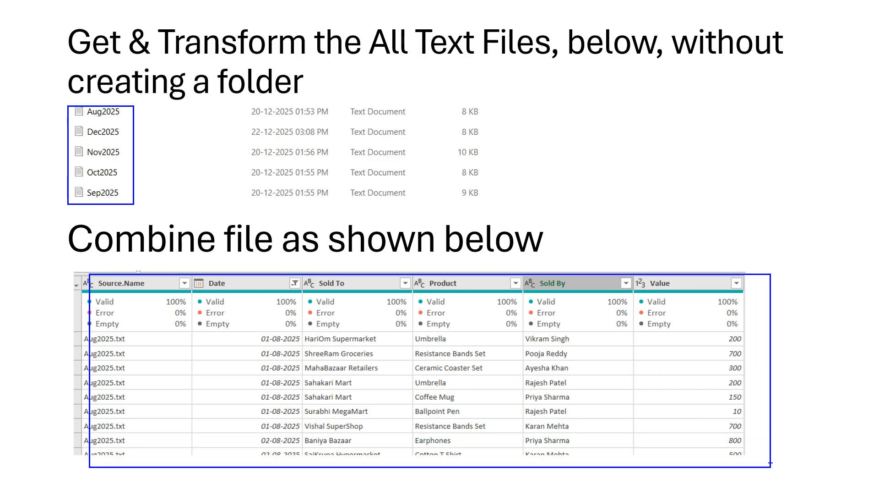
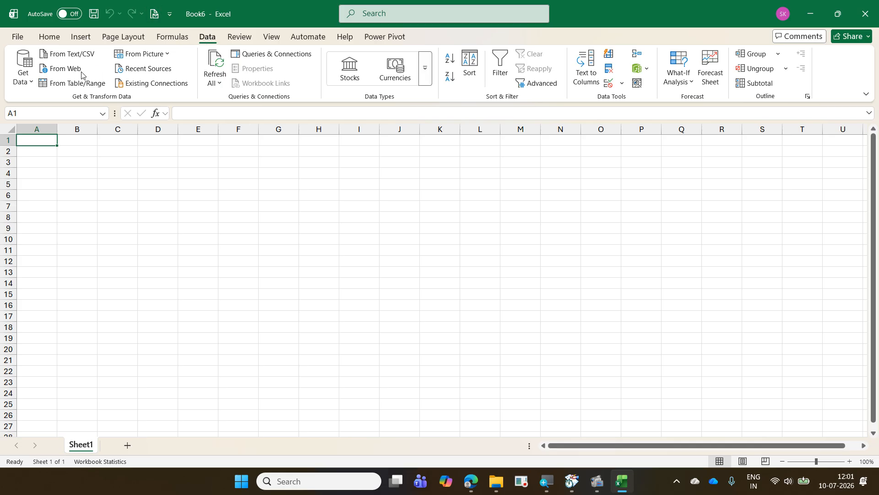
- Import the 2026-07-09 Daimler ExcelExercise folder from CorporateTraining as a folder source and open its file list for transformation
click(28, 80)
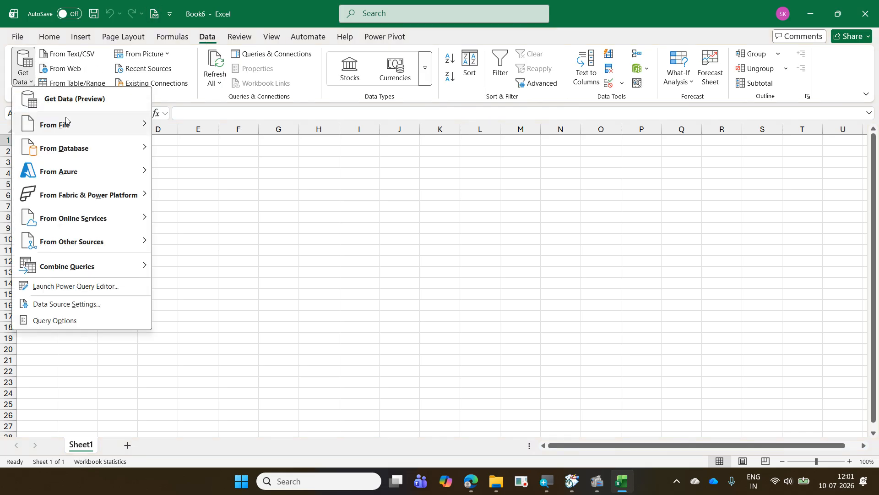
mouse_move(72, 129)
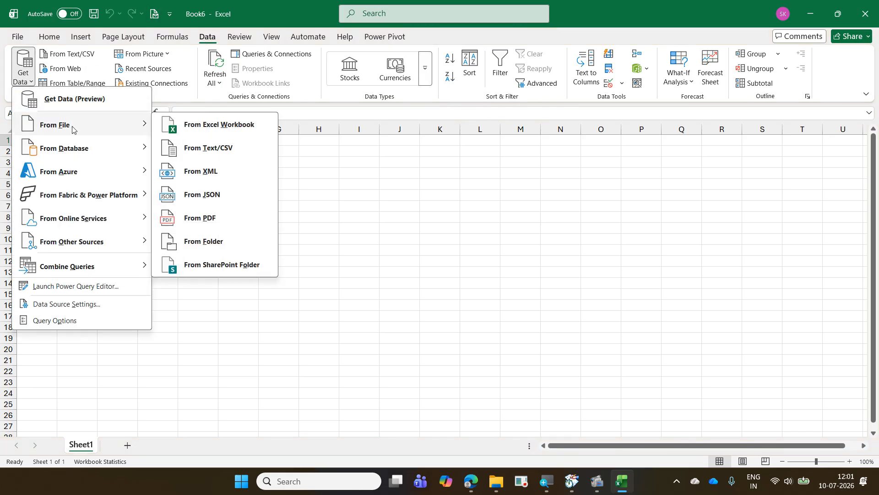
click(248, 245)
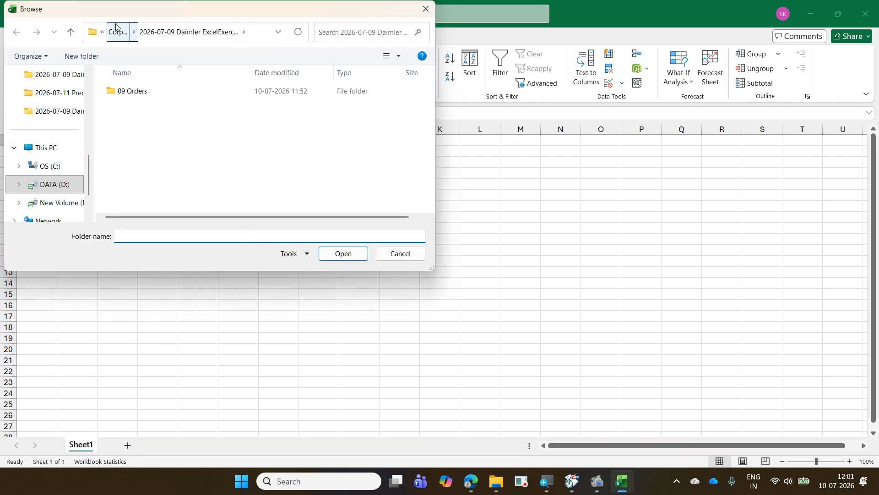
click(115, 28)
click(163, 124)
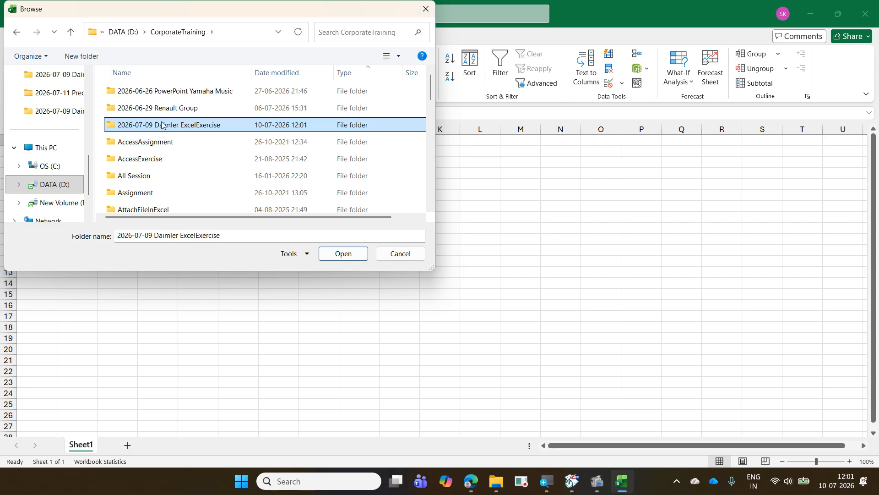
click(344, 254)
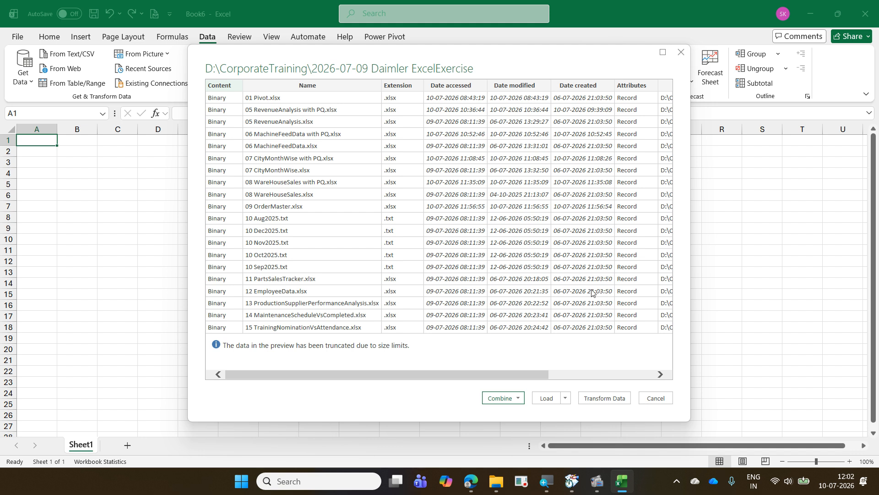
click(623, 400)
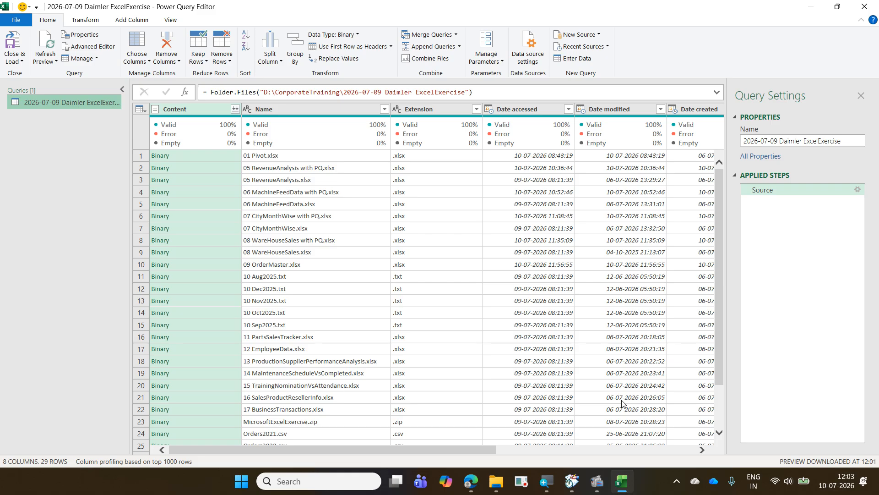
click(476, 110)
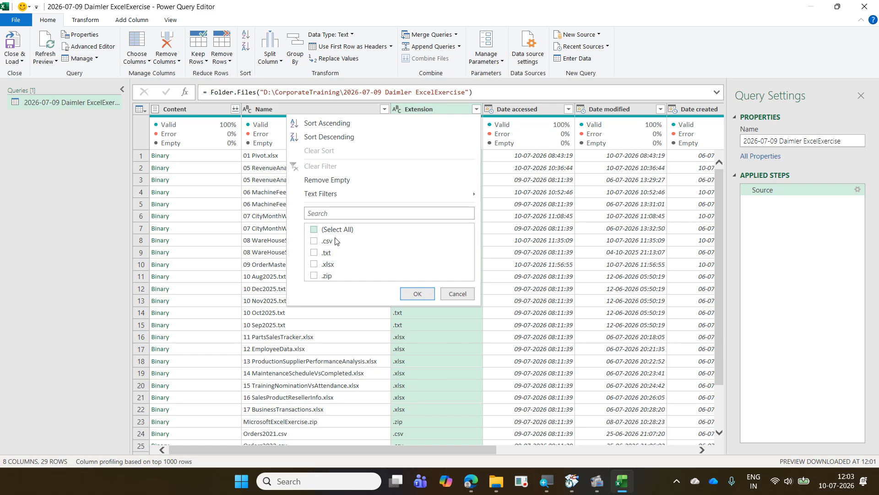
click(315, 253)
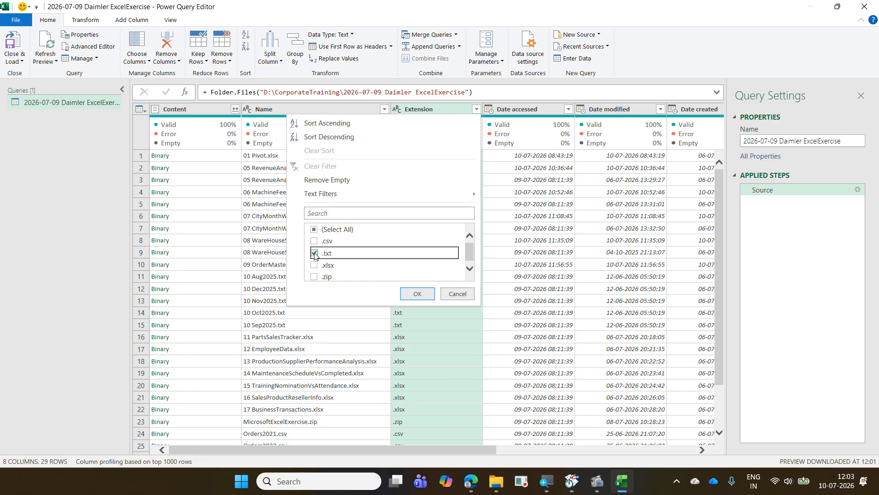
click(456, 295)
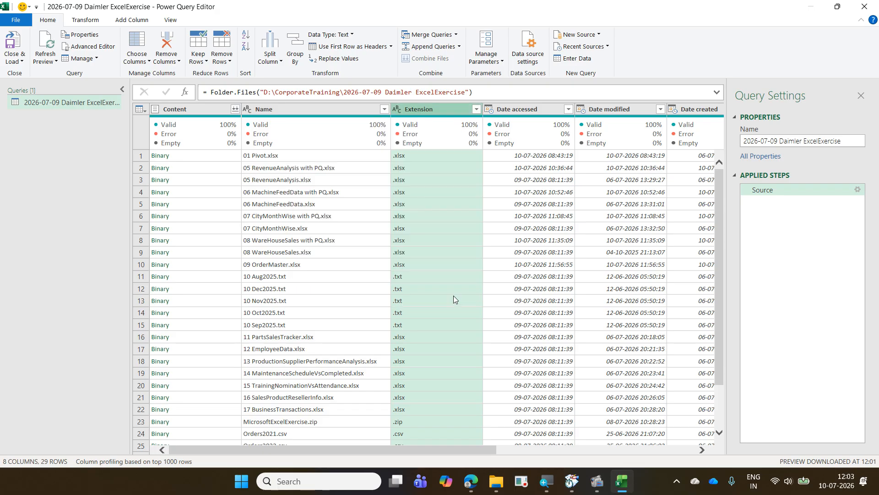
click(384, 109)
click(257, 230)
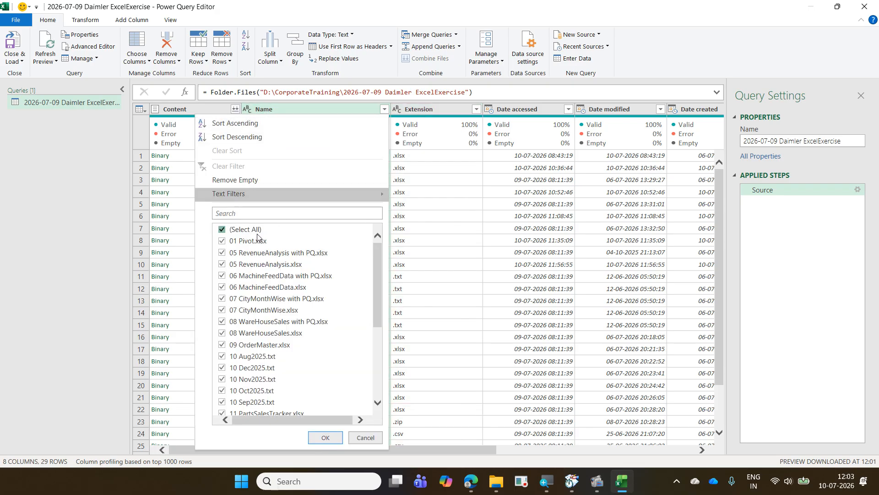
scroll(259, 236, down, 4)
click(265, 241)
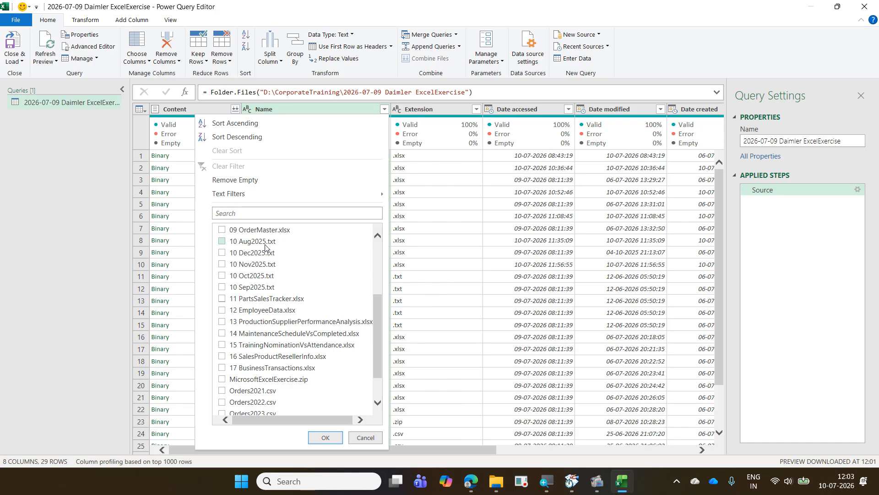
click(264, 253)
click(261, 265)
click(262, 275)
click(265, 287)
mouse_move(459, 143)
click(365, 438)
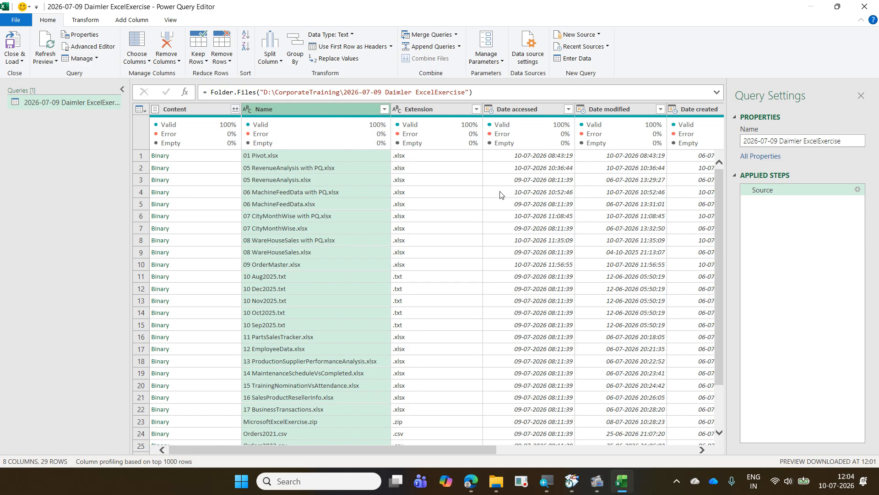
- Filter the Extension column to keep only the .txt files
click(477, 109)
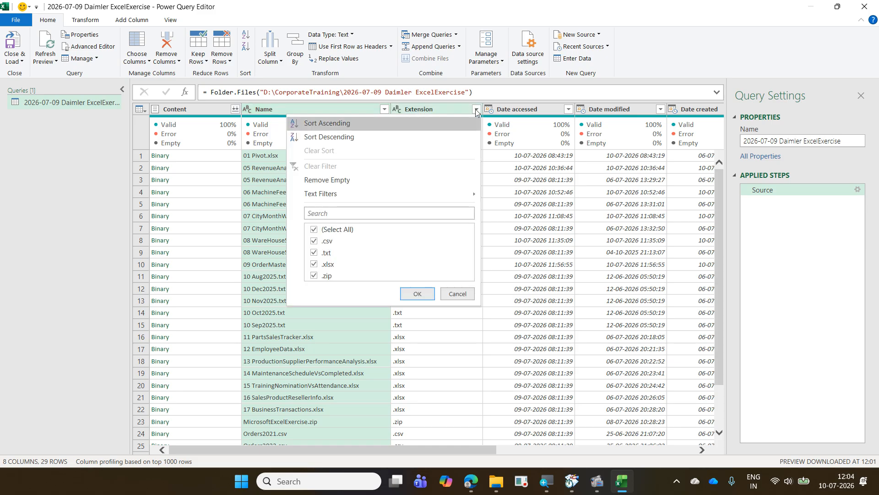
click(349, 230)
click(326, 253)
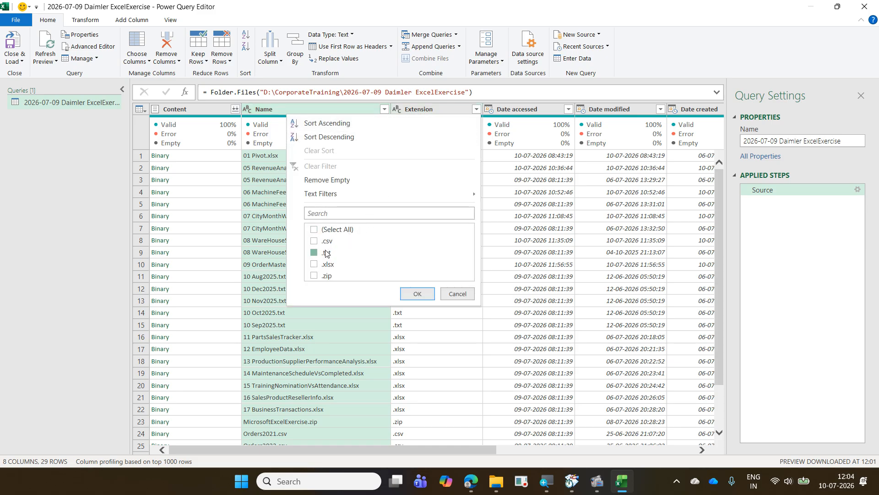
click(424, 296)
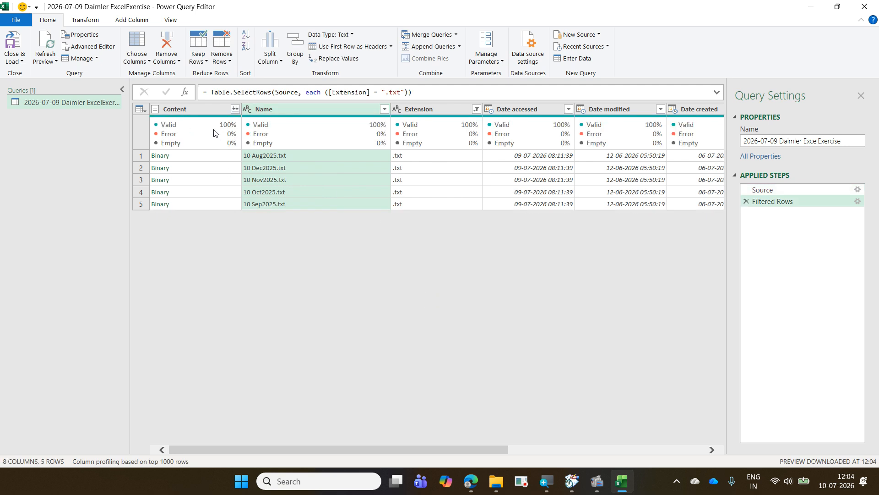
- Combine the files in the Content column, using the first file as sample and Tab as delimiter
click(202, 111)
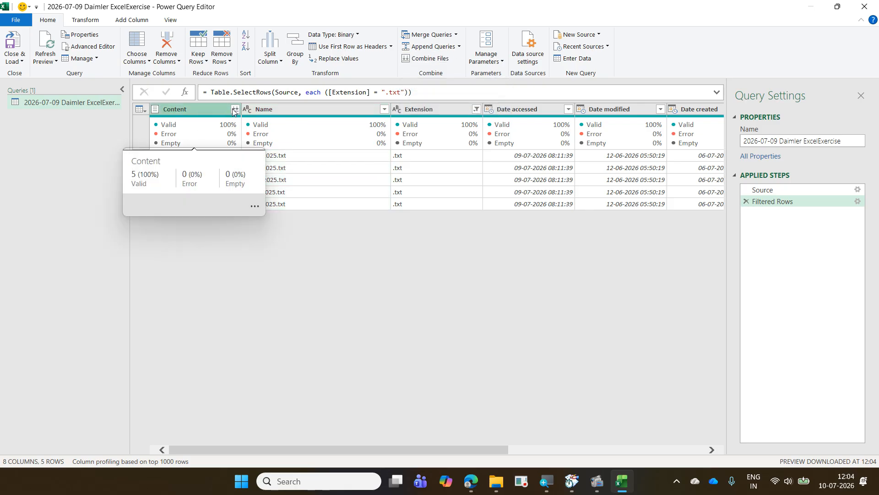
click(423, 60)
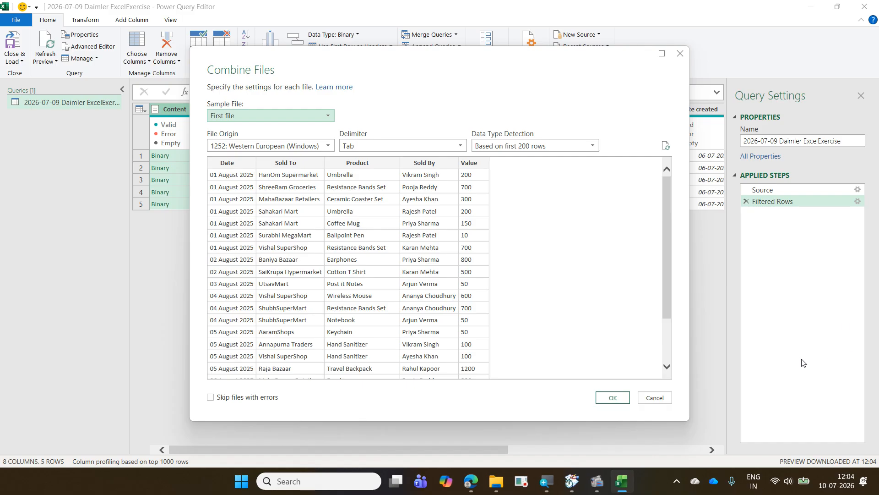
click(614, 398)
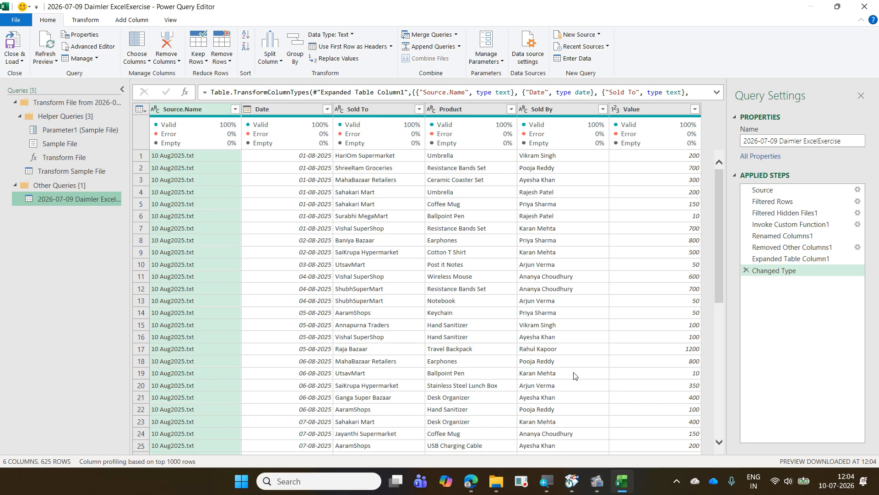
- Load the combined query as a connection only and add its data to the Data Model
click(19, 61)
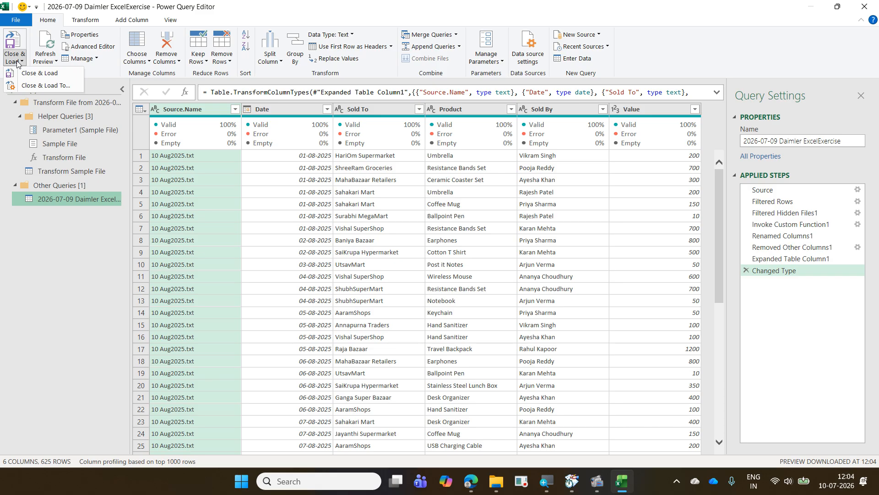
click(28, 87)
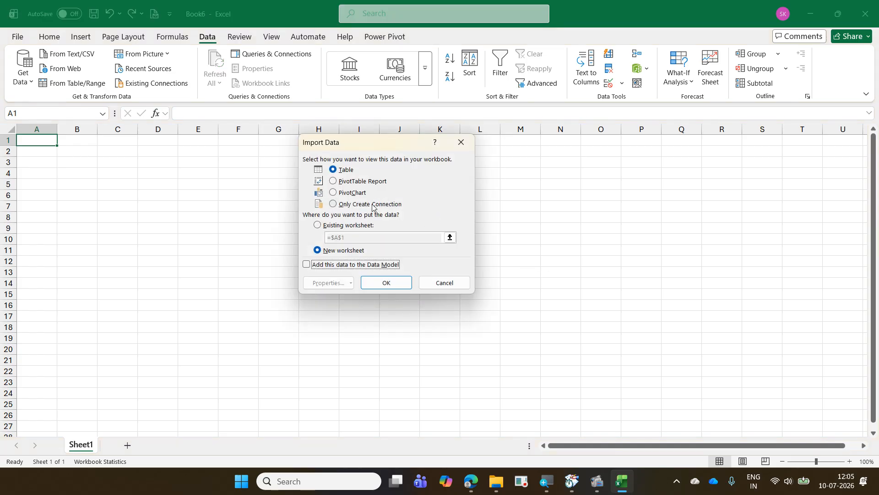
click(374, 204)
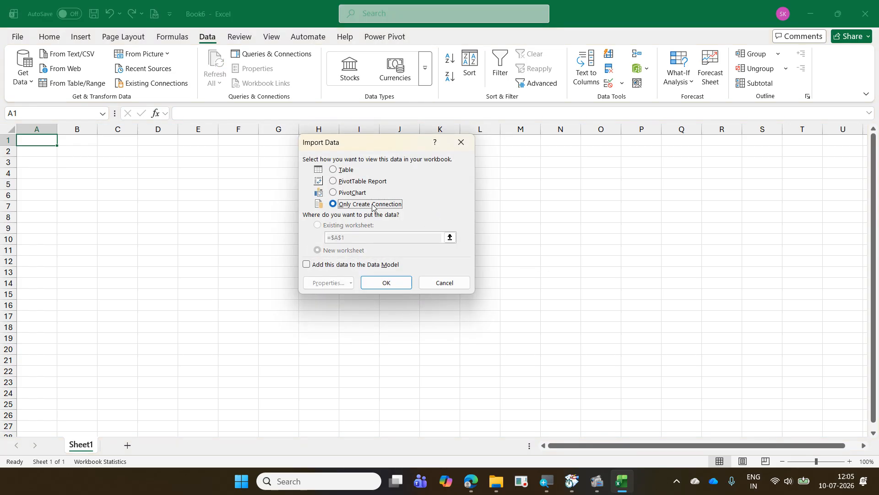
click(389, 265)
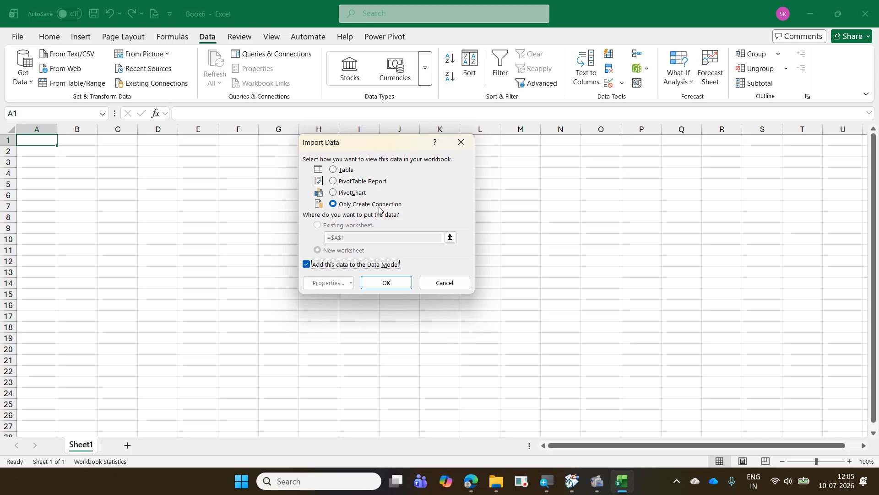
click(379, 282)
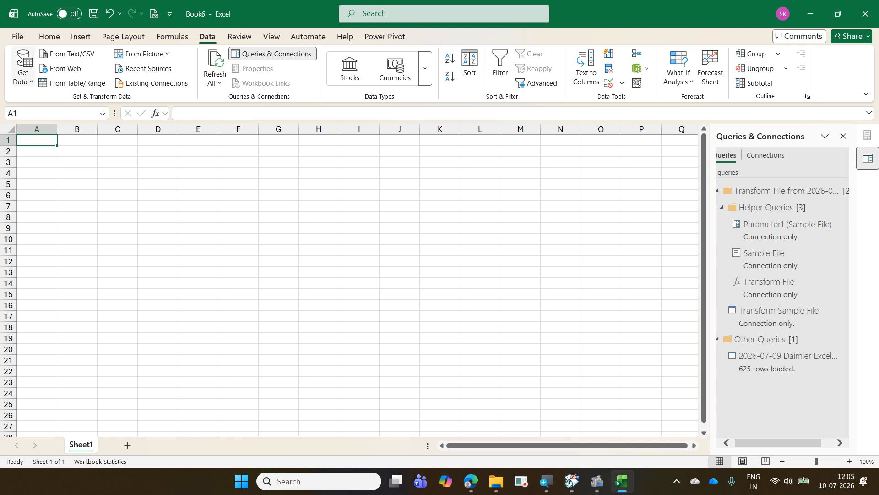
- Save the workbook as 10 CombineText in the 2026-07-09 Daimler ExcelExercise folder and close it
click(17, 37)
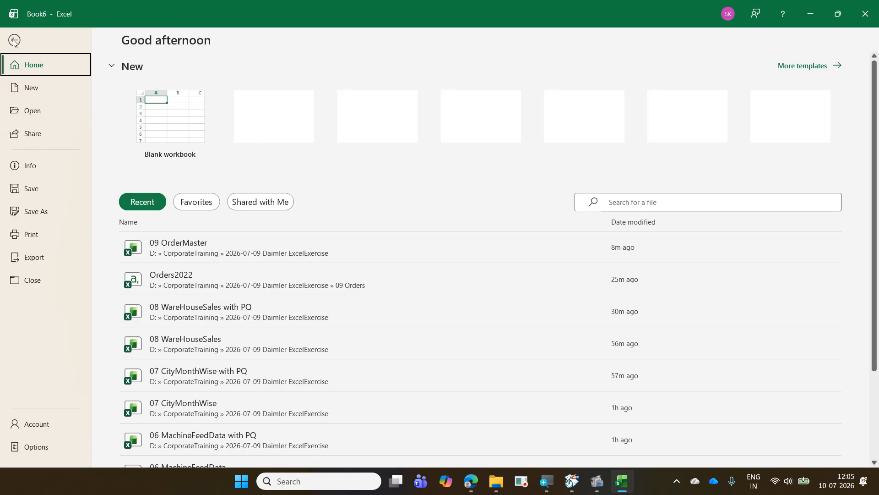
click(67, 214)
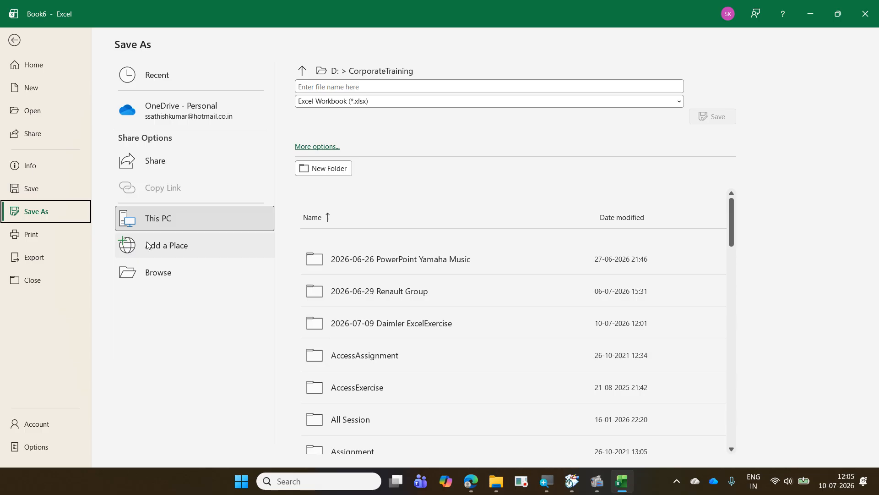
click(165, 273)
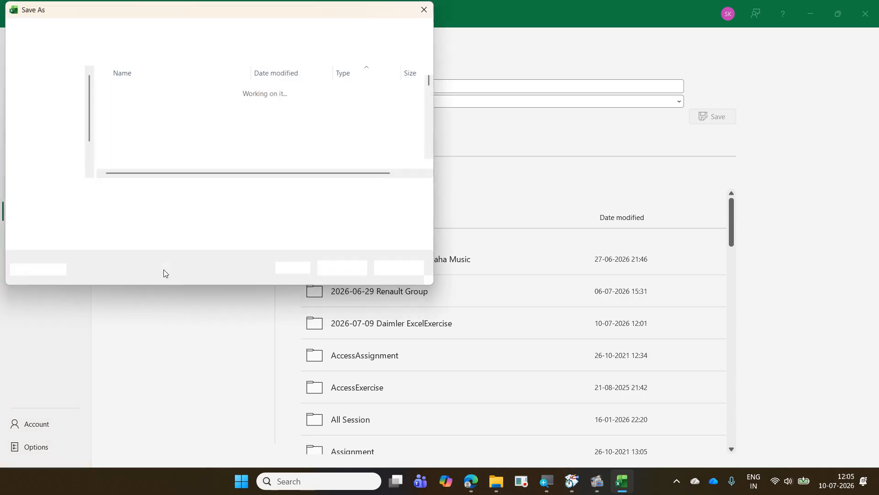
click(199, 129)
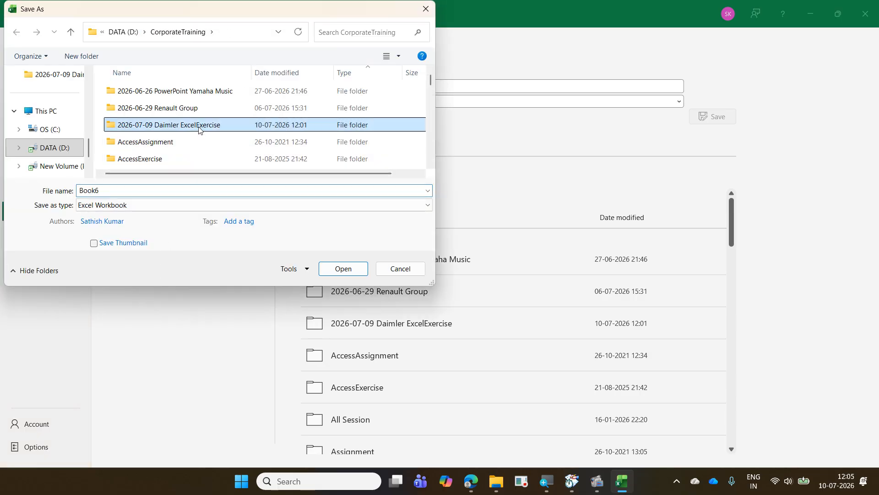
double_click(199, 129)
scroll(198, 130, down, 5)
scroll(199, 129, up, 3)
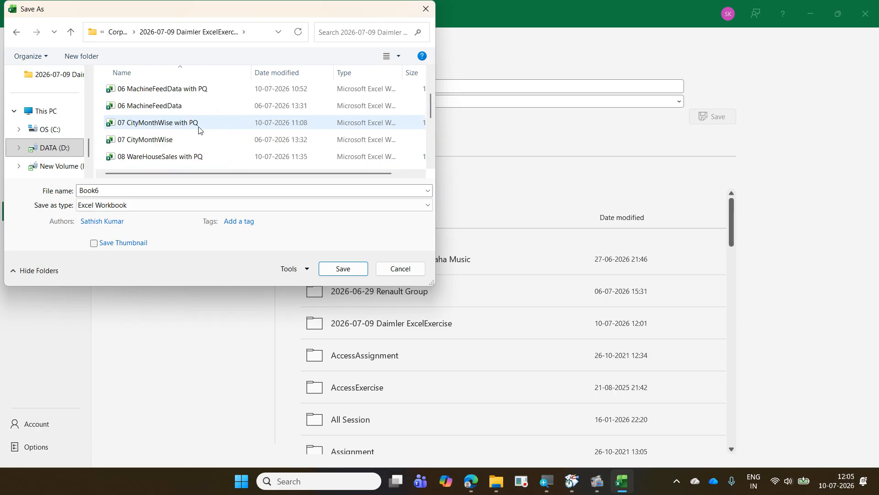
scroll(198, 130, down, 1)
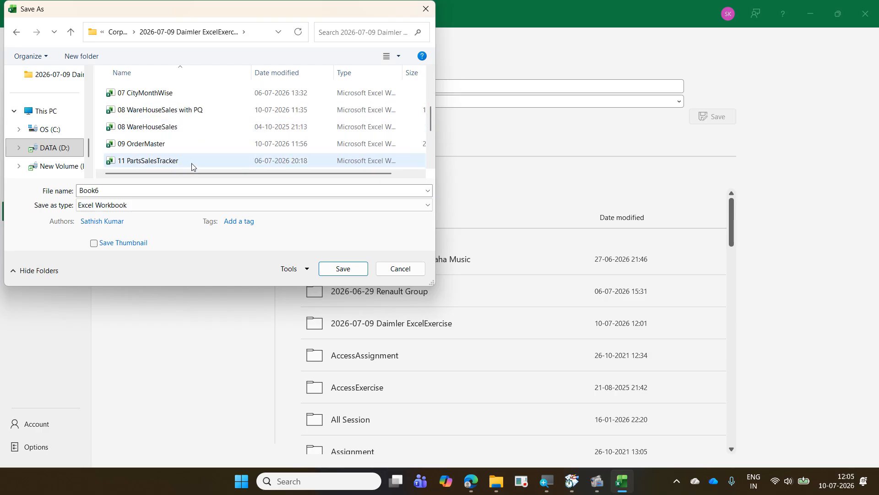
click(135, 190)
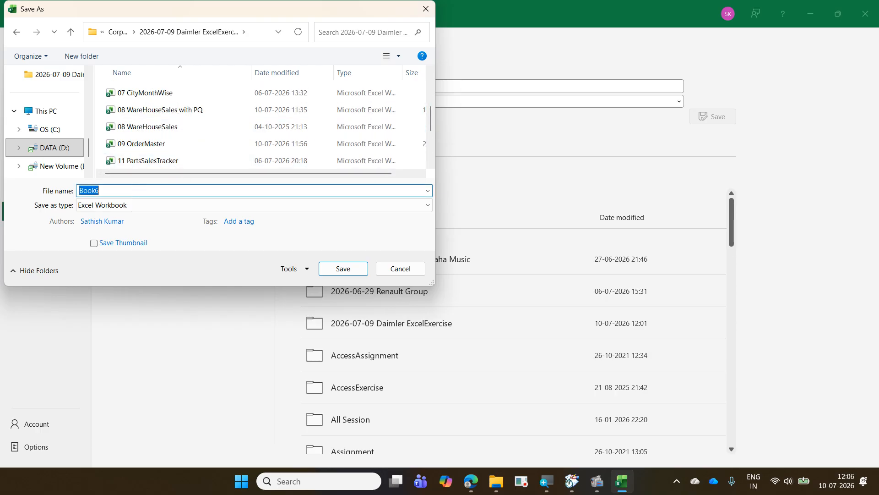
text(10 ComB)
key(BackSpace)
text(bineText)
key(Return)
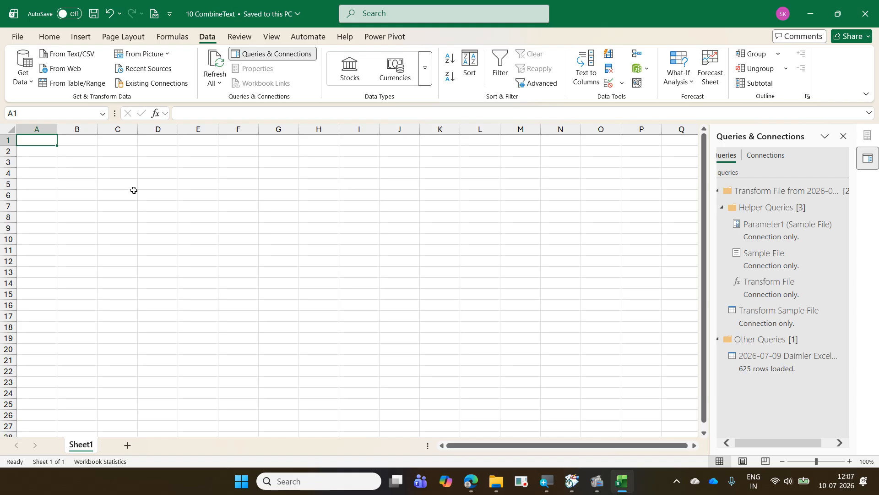
key(ctrl+w)
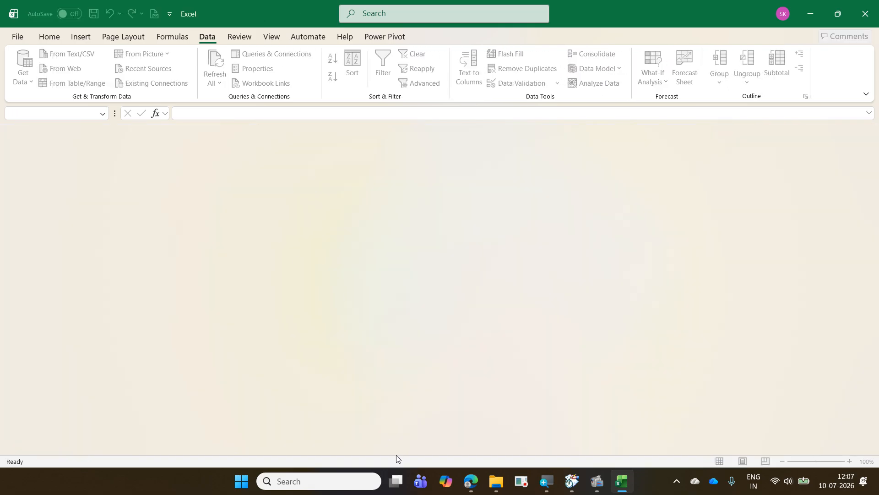
- Switch to the File Explorer window of the 2026-07-09 Daimler ExcelExercise folder and open the 11 PartsSalesTracker workbook
click(494, 479)
click(372, 424)
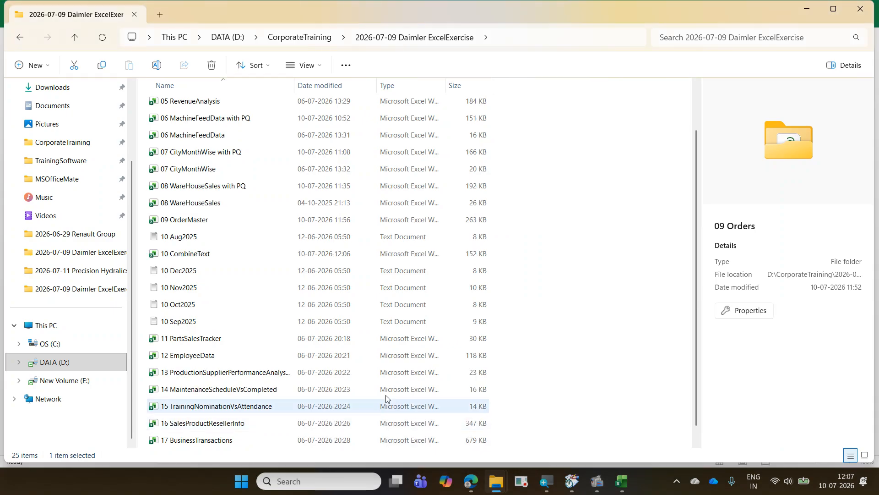
scroll(232, 296, down, 1)
click(231, 324)
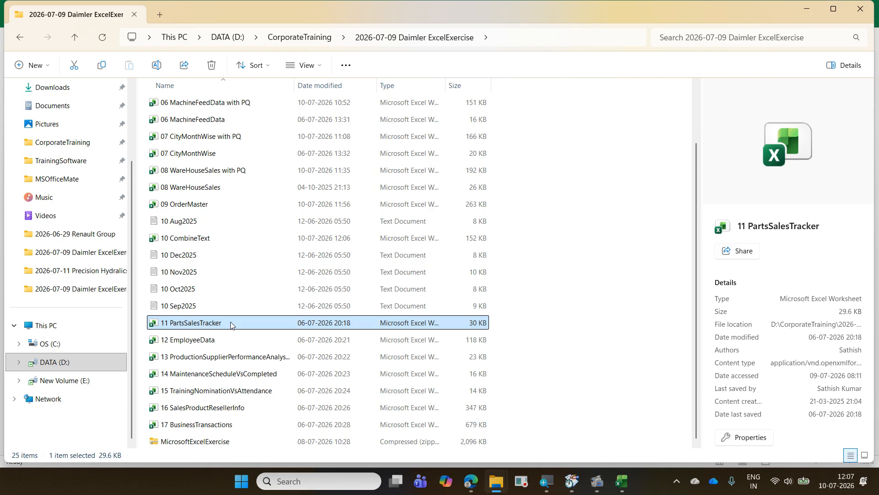
double_click(232, 323)
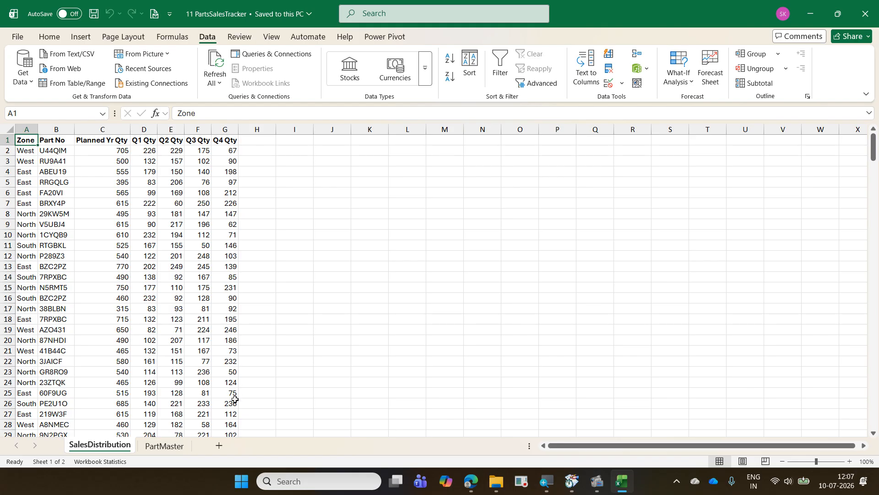
- Examine the column headers of the PartMaster sheet, from Part No through Rate
click(173, 443)
key(Up)
key(Up)
key(Up)
key(Up)
key(Up)
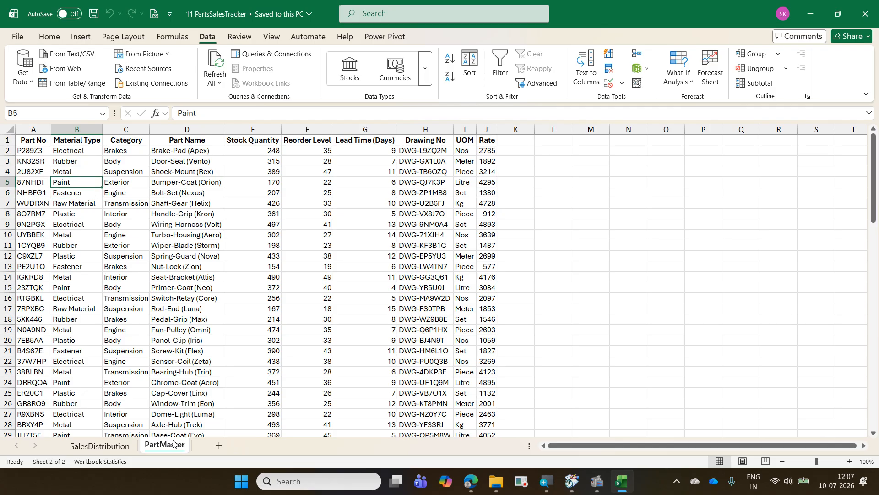
key(Right)
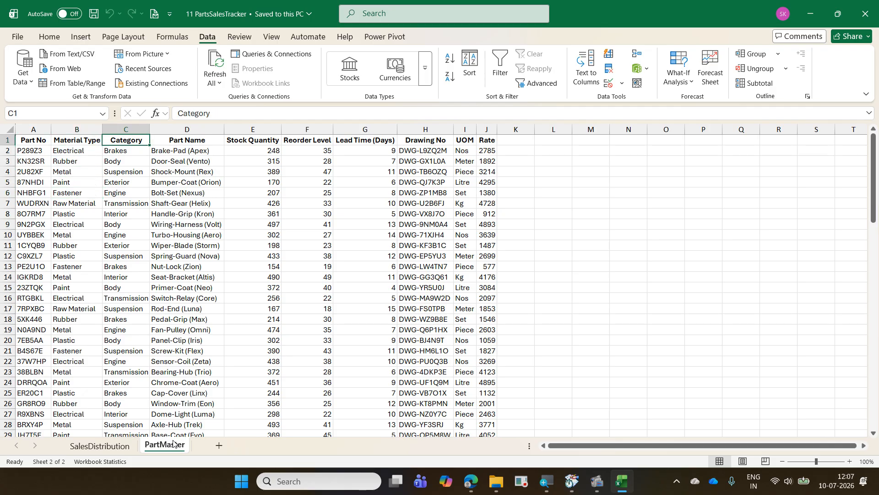
key(Right)
key(Right)
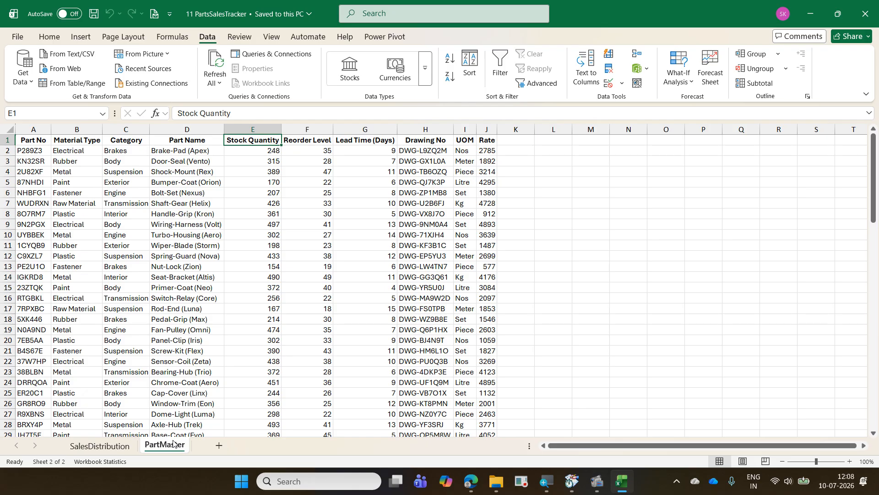
key(Right)
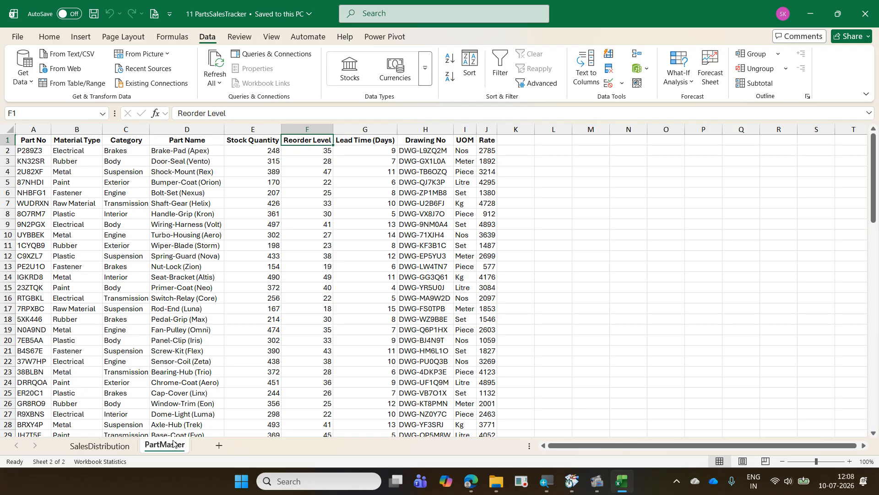
key(Right)
key(Right)
key(Right)
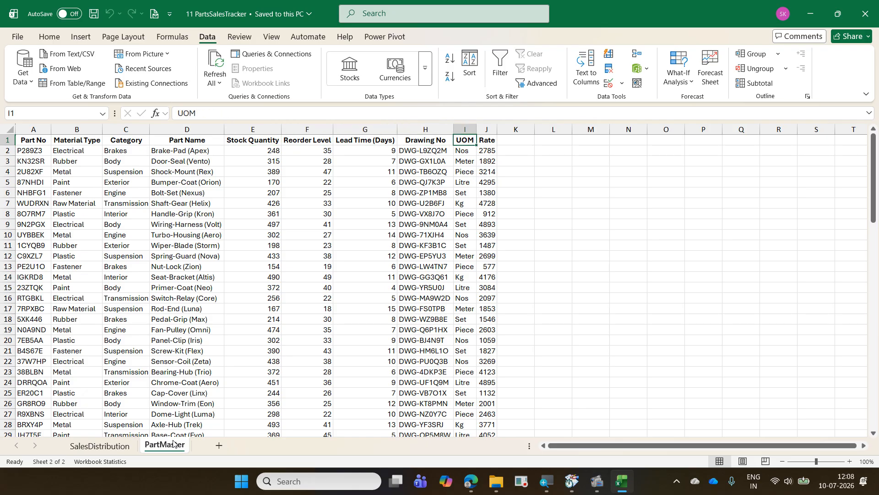
key(Right)
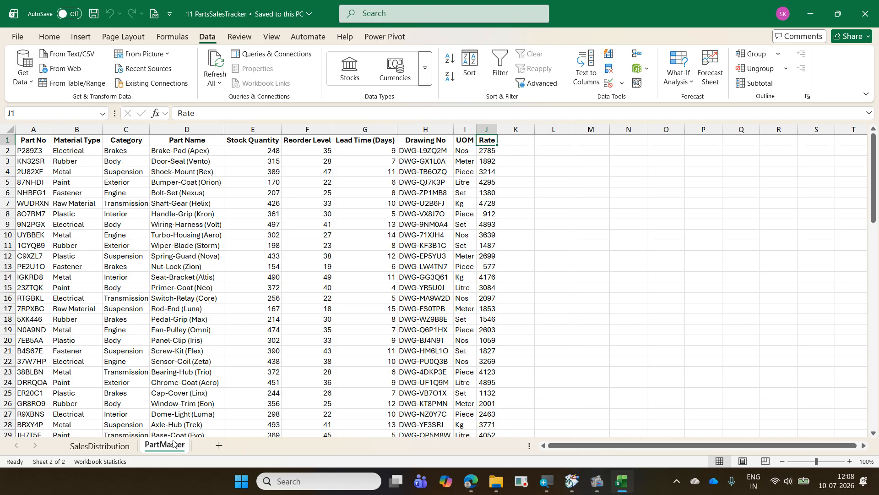
- Compare the columns of the SalesDistribution and PartMaster sheets by alternating between them, finishing on SalesDistribution
key(ctrl+Page_Up)
key(ctrl+Page_Down)
key(ctrl+Page_Up)
key(ctrl+Page_Down)
click(173, 445)
key(ctrl+Page_Up)
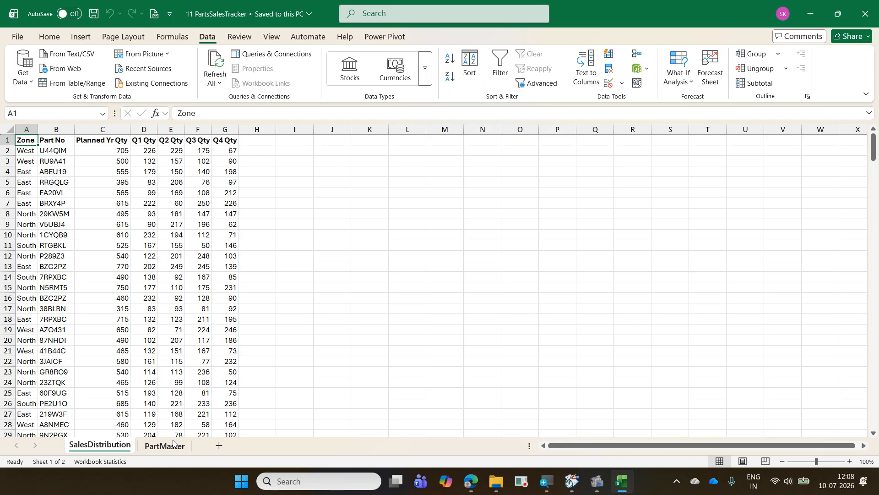
click(173, 443)
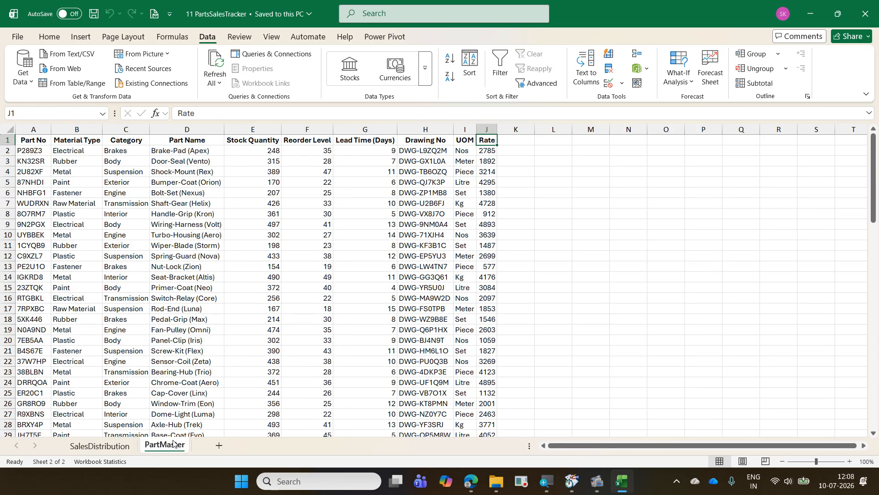
key(ctrl+Page_Up)
click(173, 443)
key(ctrl+Page_Up)
click(174, 443)
key(ctrl+Page_Up)
click(174, 443)
key(ctrl+Page_Up)
click(173, 443)
key(ctrl+Page_Up)
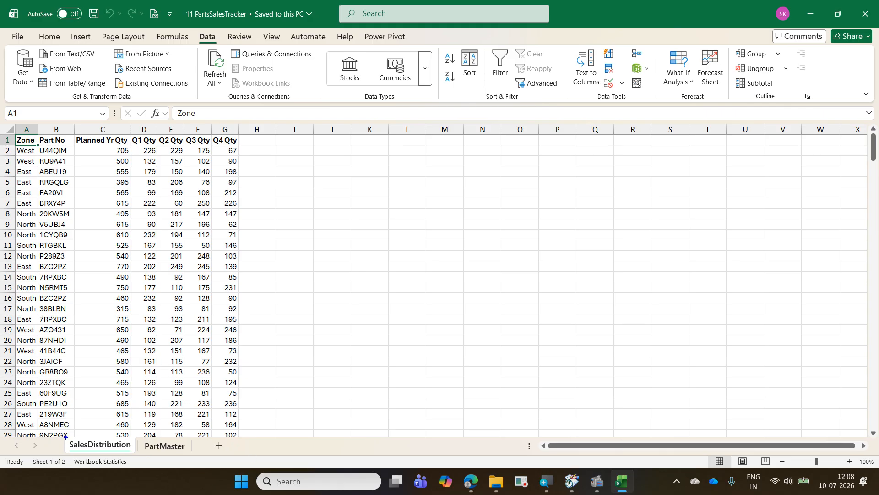
drag(65, 437, 140, 453)
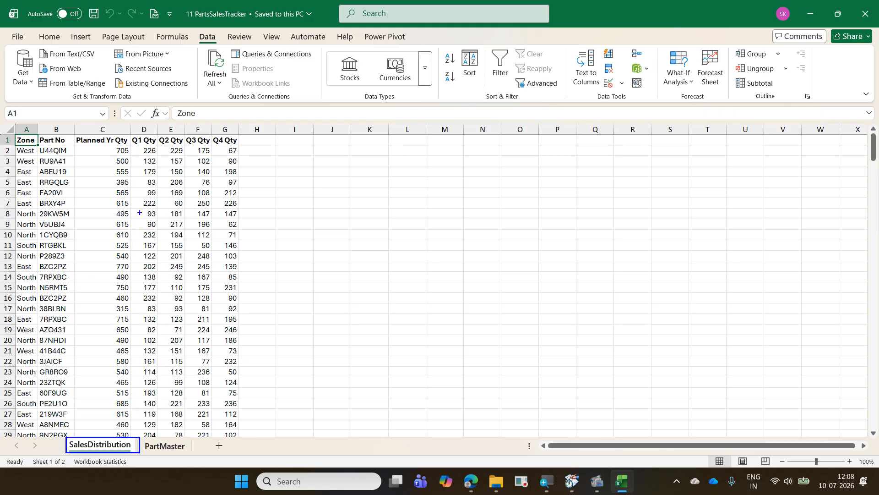
drag(141, 146, 246, 157)
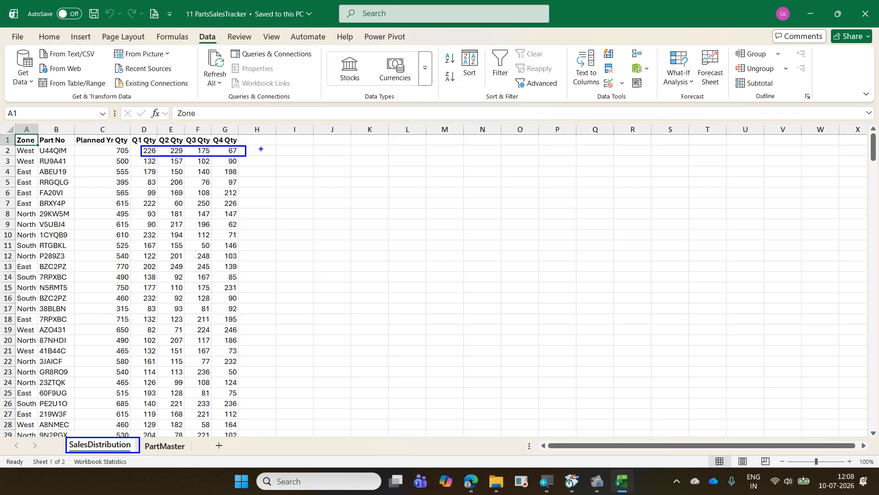
mouse_move(246, 144)
mouse_down()
mouse_move(277, 134)
mouse_move(291, 144)
mouse_up()
mouse_move(40, 157)
mouse_down()
mouse_move(73, 154)
mouse_move(38, 142)
mouse_move(38, 157)
mouse_move(55, 162)
mouse_move(106, 142)
mouse_up()
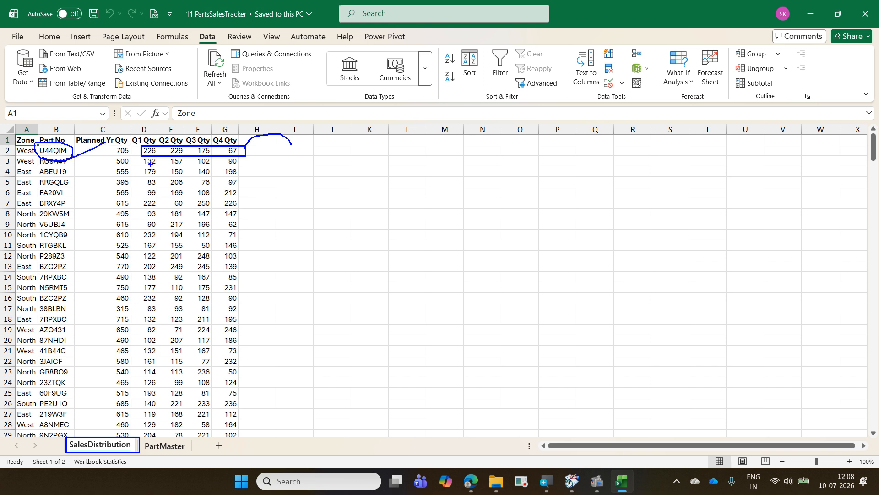
mouse_move(111, 437)
mouse_down()
mouse_move(139, 403)
mouse_move(159, 440)
mouse_up()
key(Escape)
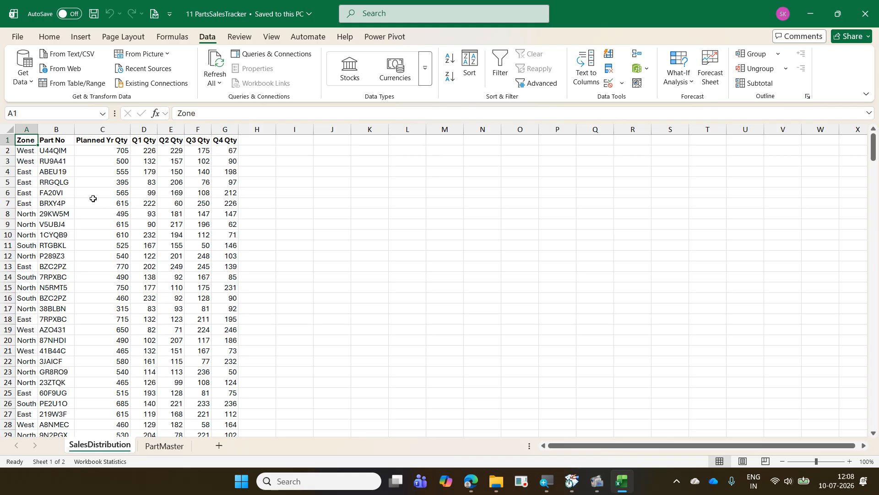
- Select the first part number in SalesDistribution, view the PartMaster sheet for its matching details, and return to SalesDistribution
click(54, 148)
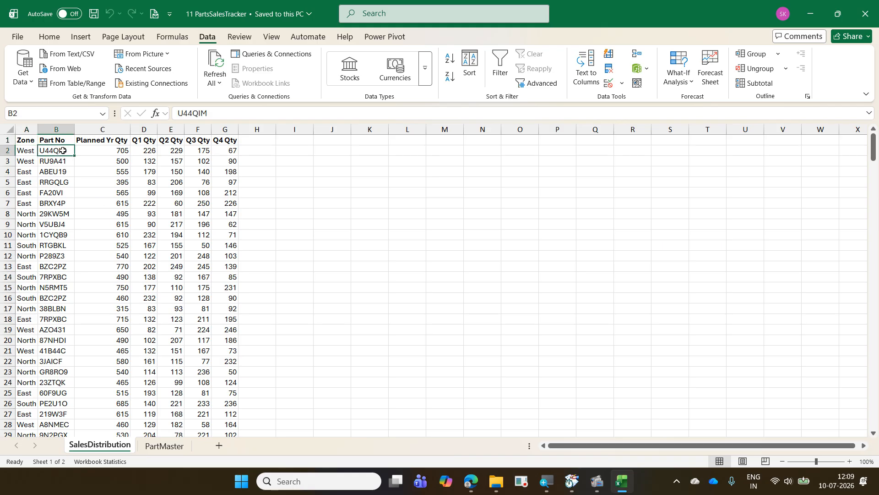
click(164, 446)
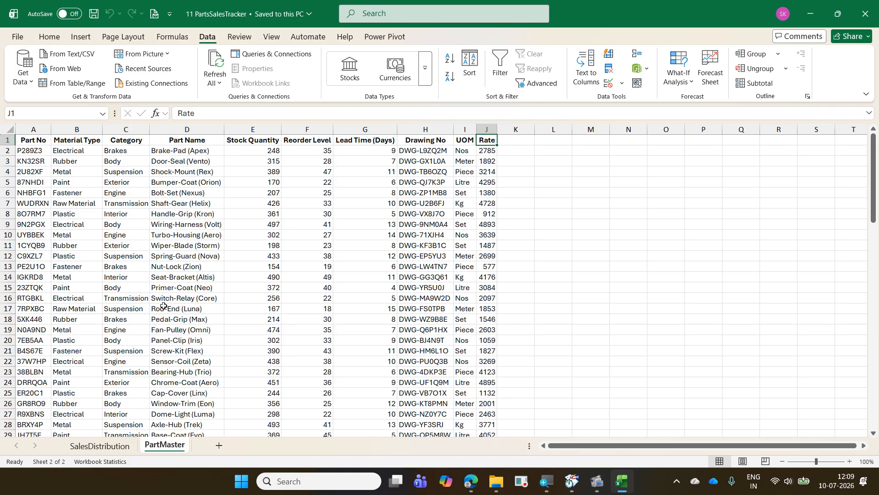
click(100, 445)
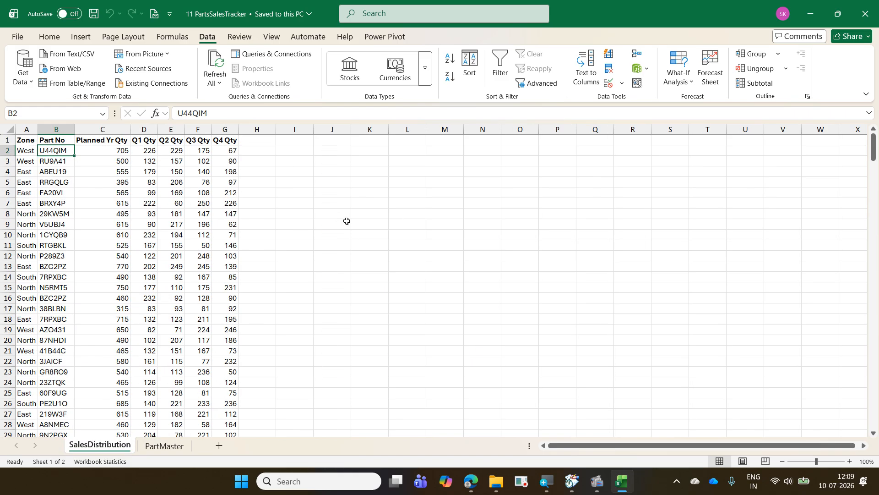
drag(240, 136, 279, 357)
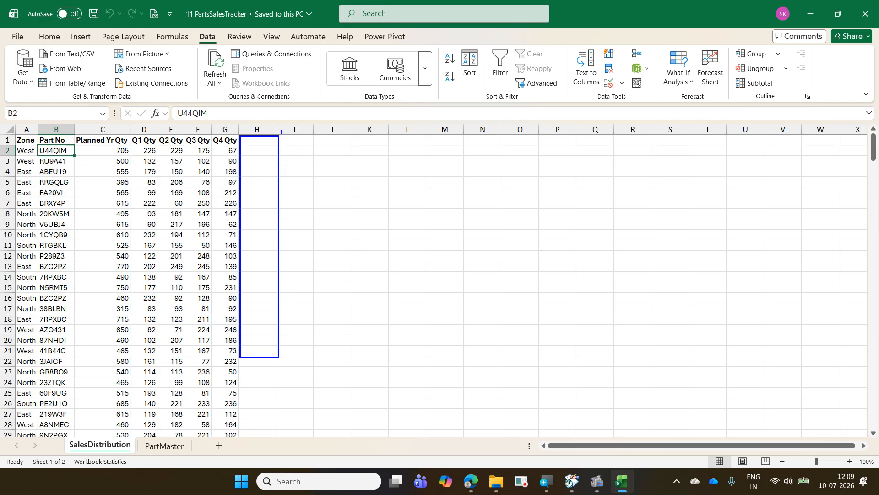
drag(280, 136, 319, 359)
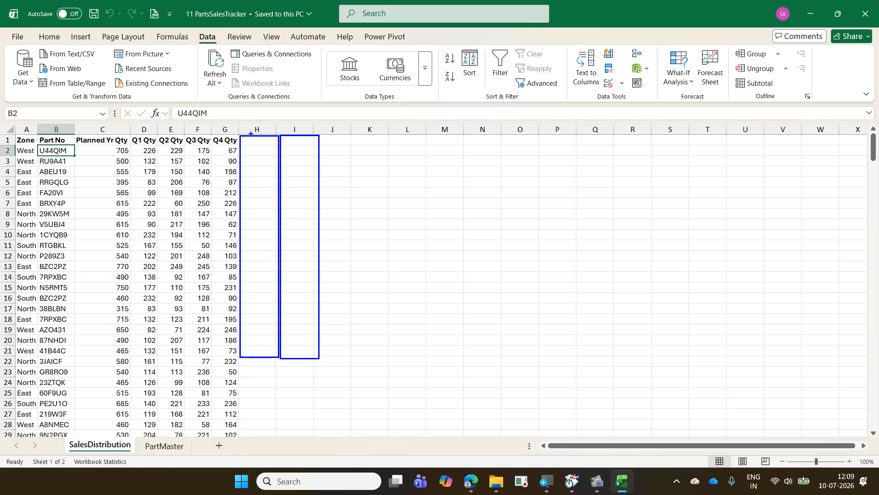
mouse_move(251, 134)
mouse_down()
mouse_move(271, 116)
mouse_move(324, 114)
mouse_up()
key(Escape)
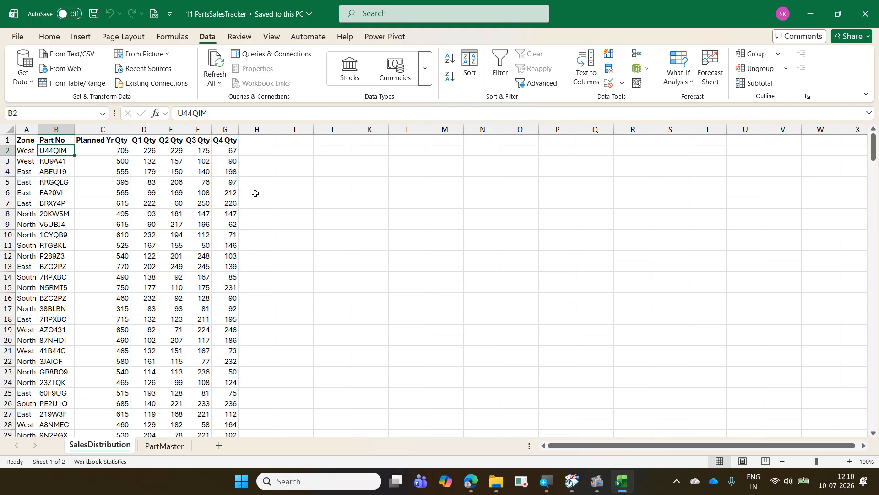
click(255, 154)
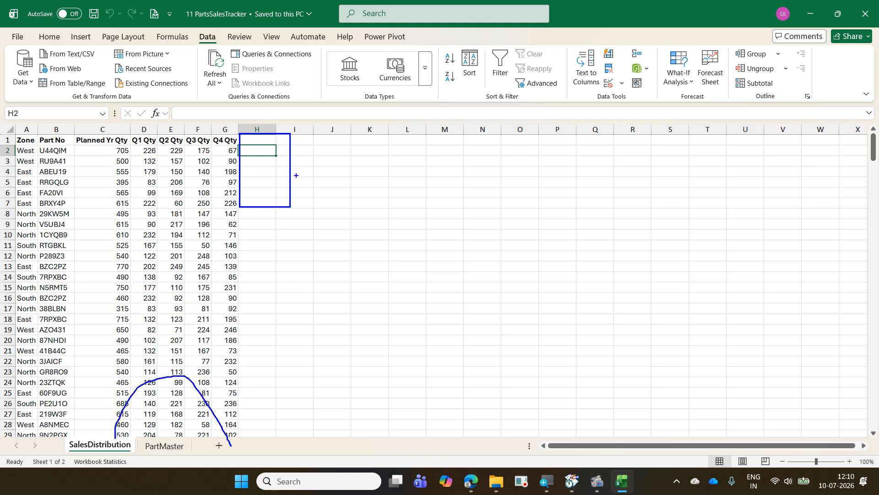
drag(256, 140, 258, 206)
drag(295, 142, 305, 201)
key(Escape)
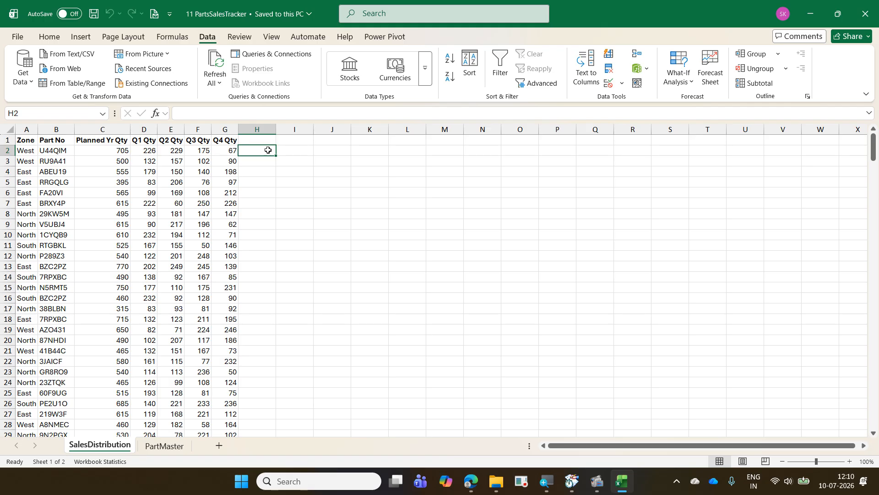
- Close the 11 PartsSalesTracker workbook and create a new blank workbook
key(ctrl+w)
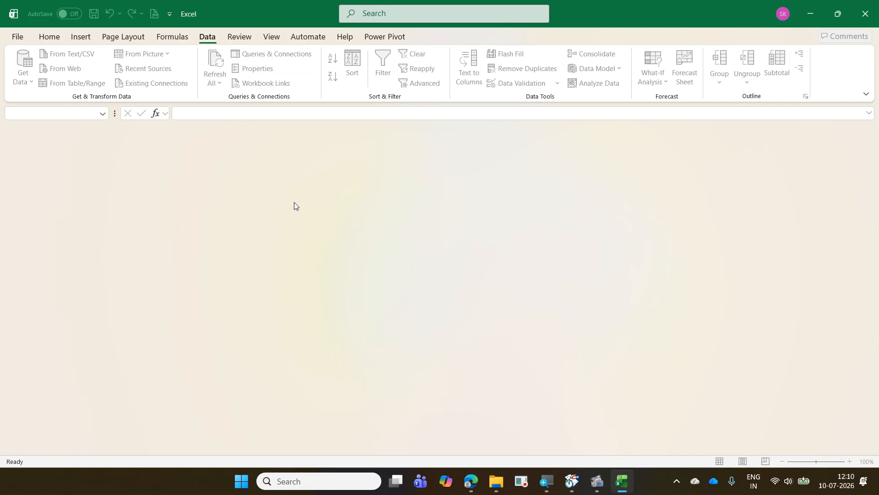
key(ctrl+n)
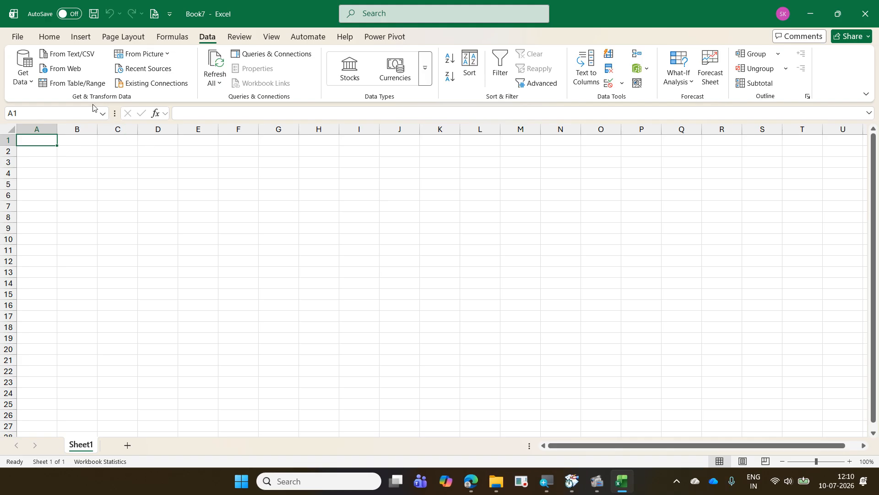
- Import data from the Excel workbook 11 PartsSalesTracker in the 2026-07-09 Daimler ExcelExercise folder
click(33, 89)
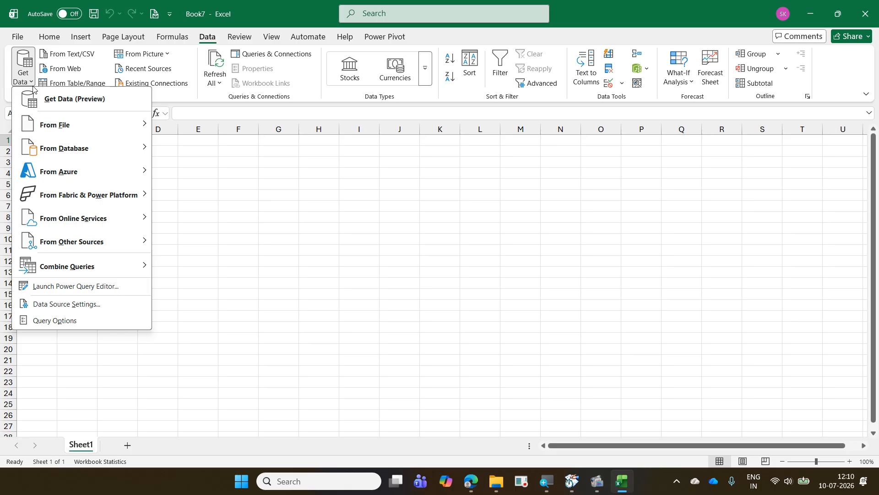
mouse_move(71, 120)
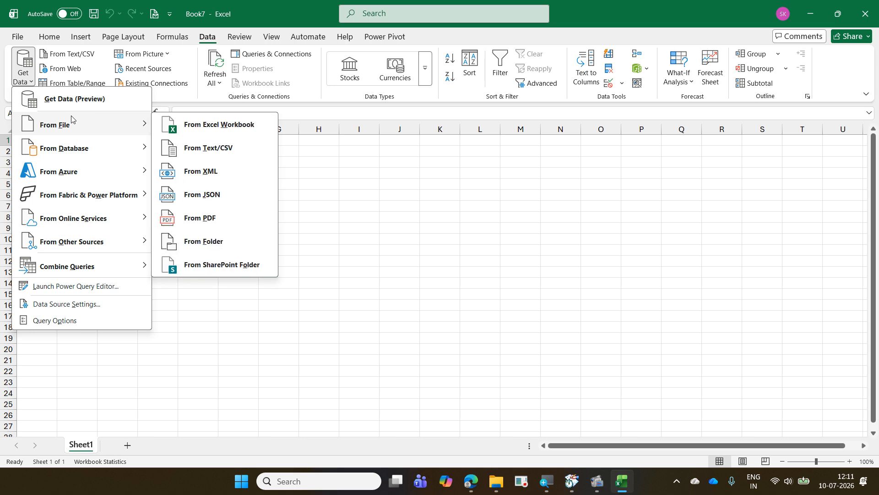
click(192, 124)
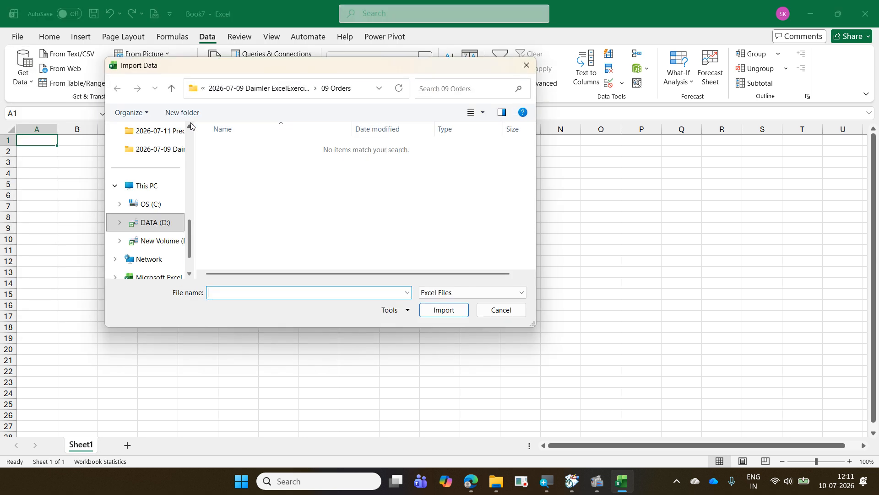
click(270, 88)
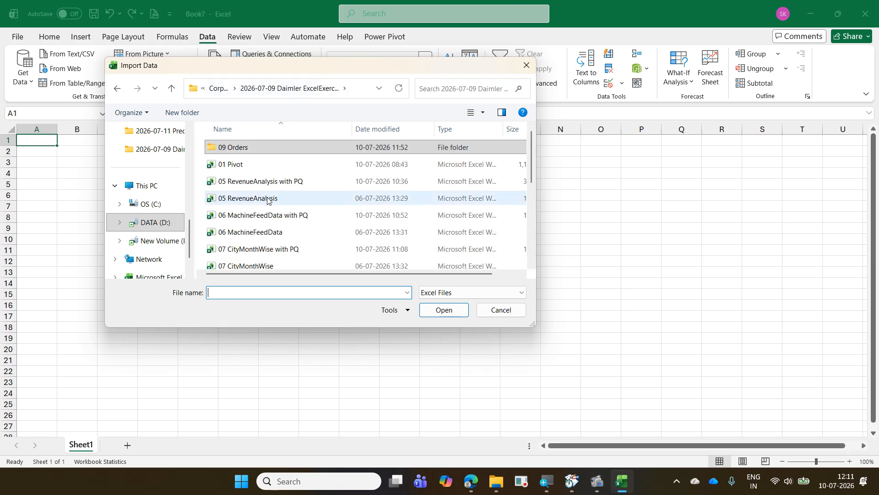
scroll(268, 201, down, 3)
click(272, 212)
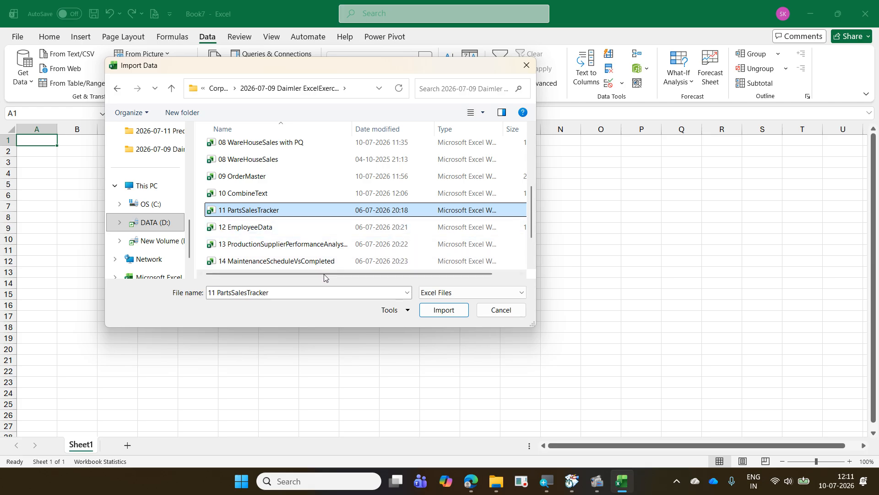
click(443, 309)
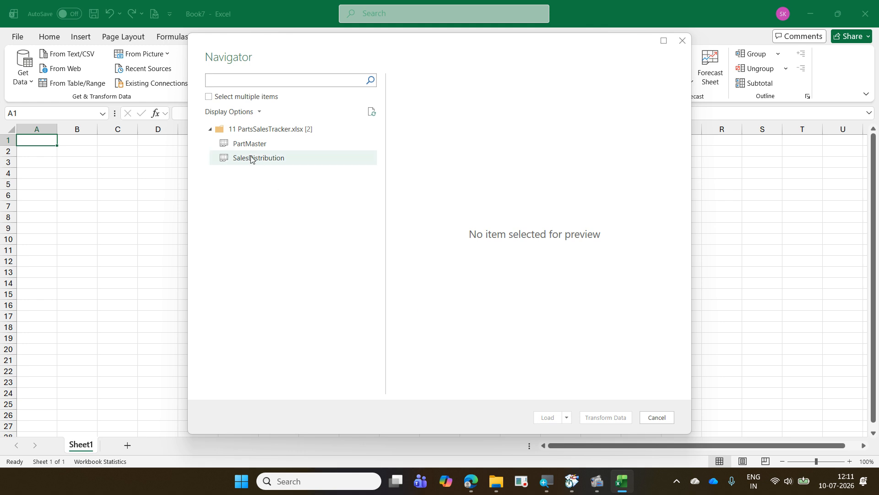
- Select both the PartMaster and SalesDistribution sheets and open them in the Power Query Editor for transformation
click(209, 97)
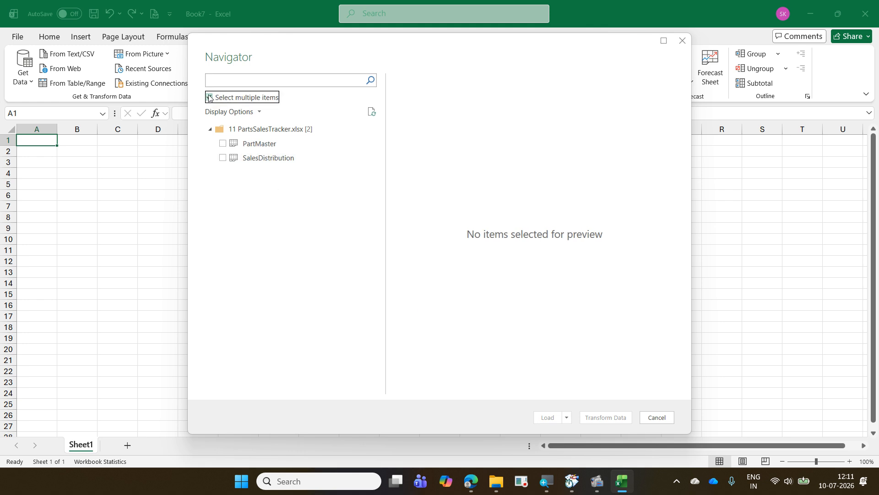
click(223, 144)
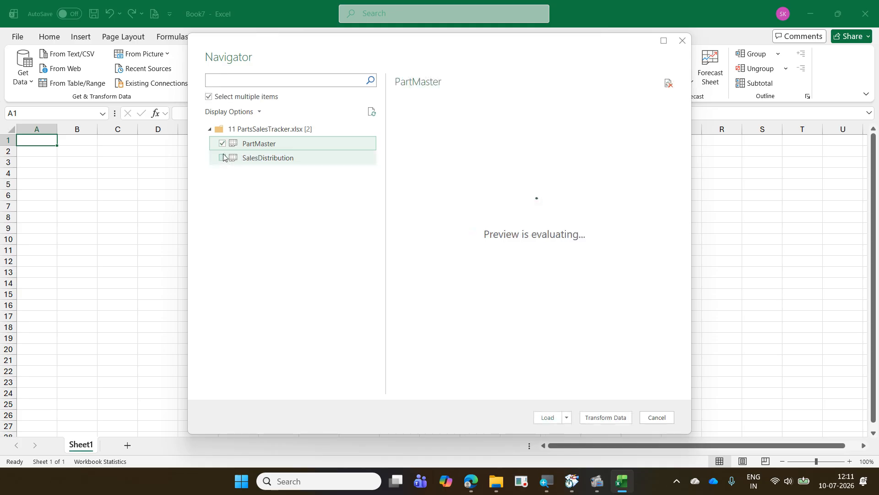
click(223, 158)
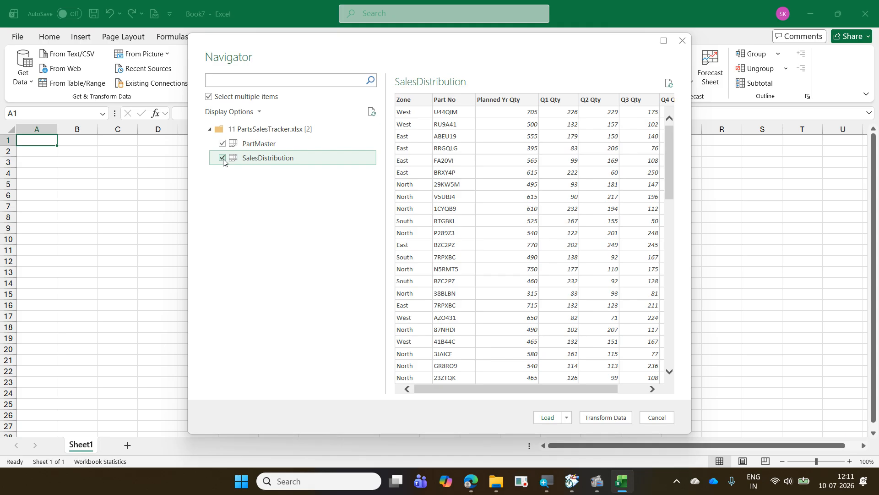
click(604, 417)
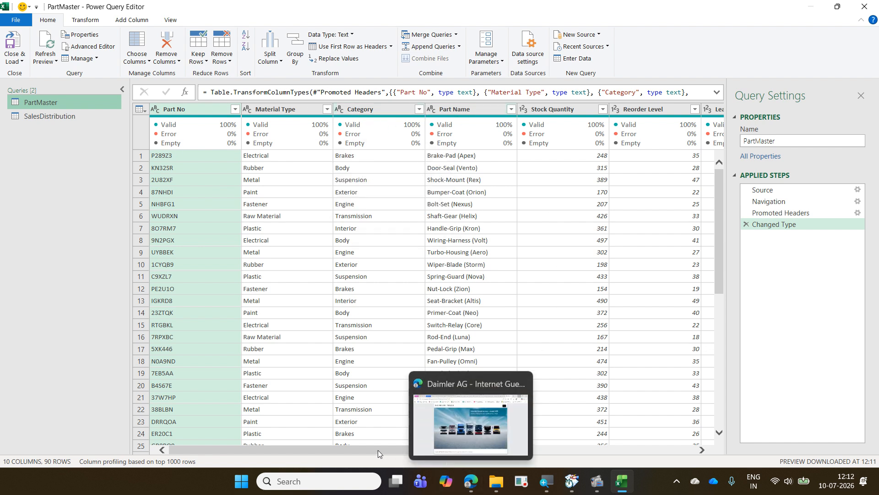
- Review the remaining columns of the PartMaster query and display the SalesDistribution query
drag(378, 450, 582, 450)
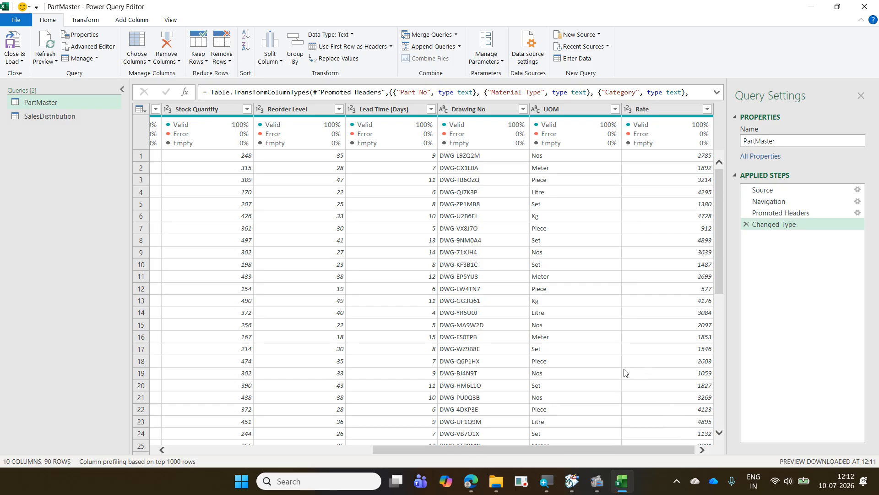
click(39, 120)
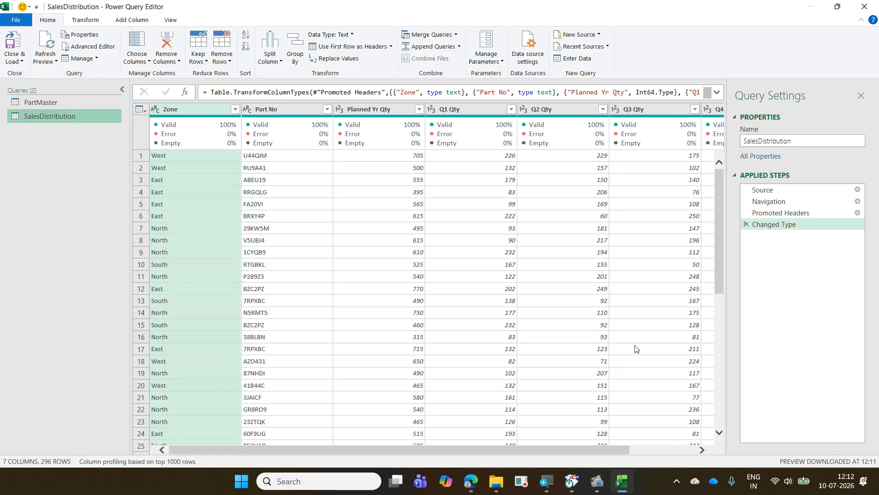
- Review the remaining columns of the SalesDistribution query and keep it as the active query
drag(598, 449, 699, 447)
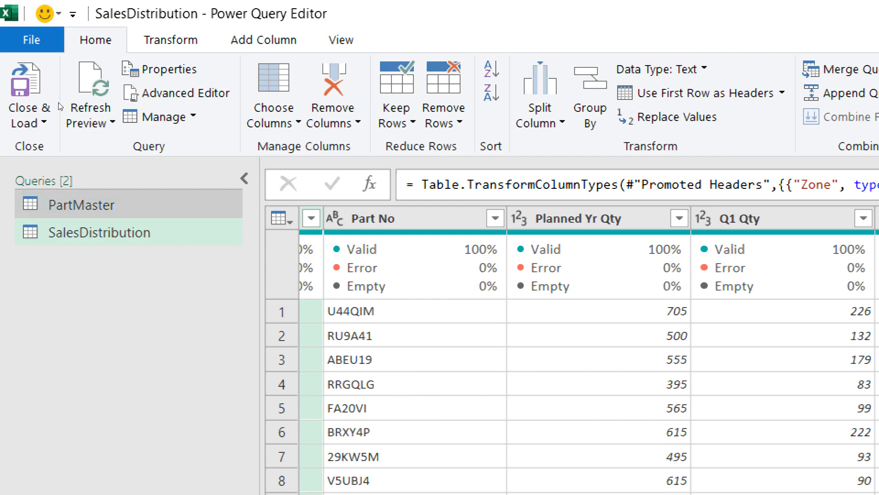
click(82, 205)
click(100, 232)
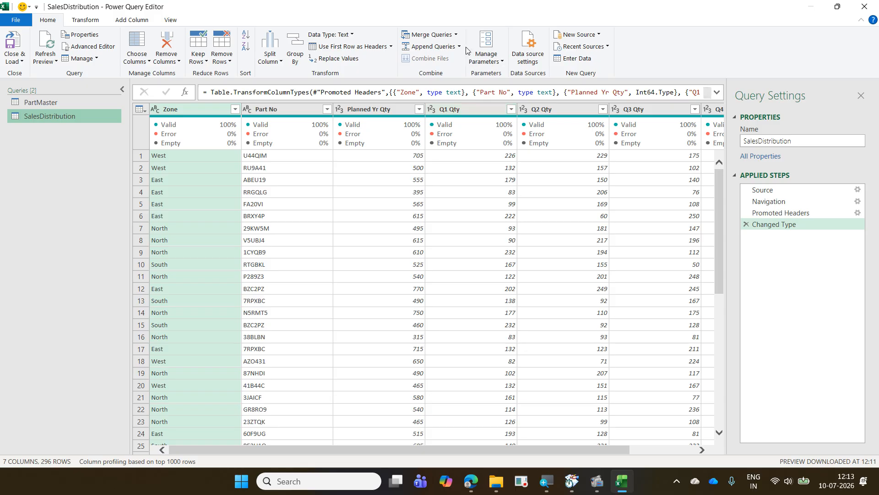
click(459, 36)
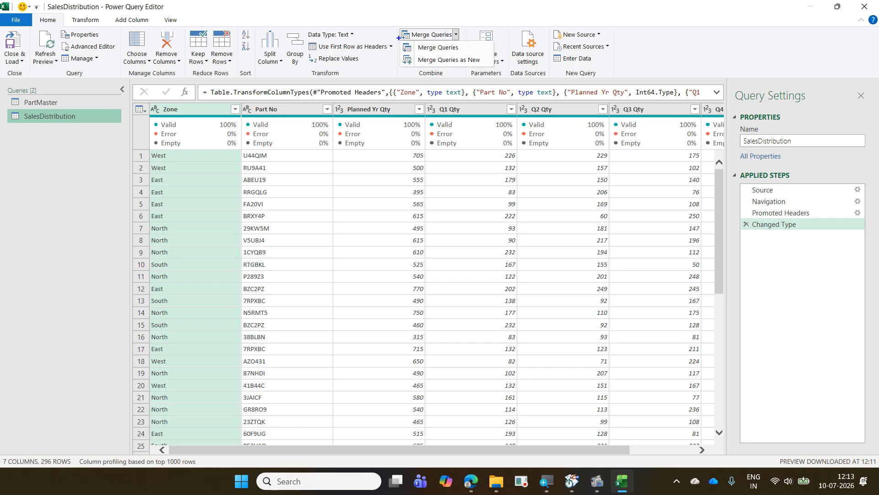
mouse_move(398, 38)
mouse_down()
mouse_move(430, 54)
mouse_move(477, 56)
mouse_up()
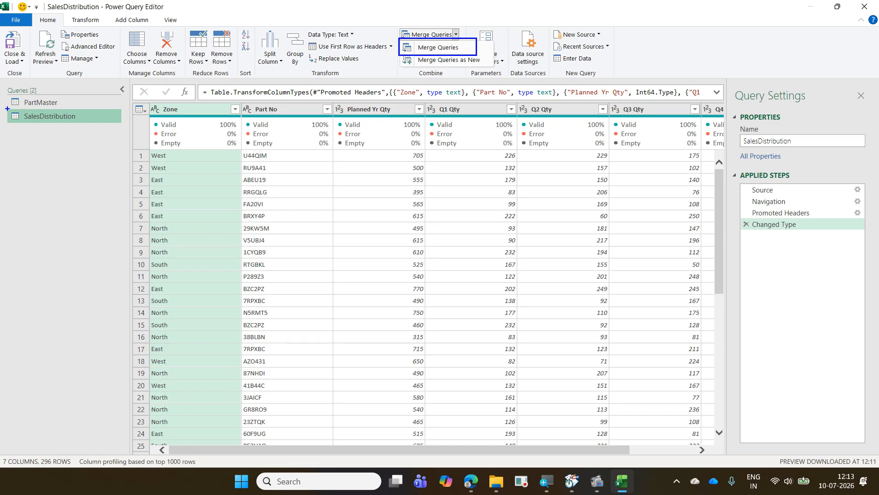
drag(7, 107, 107, 127)
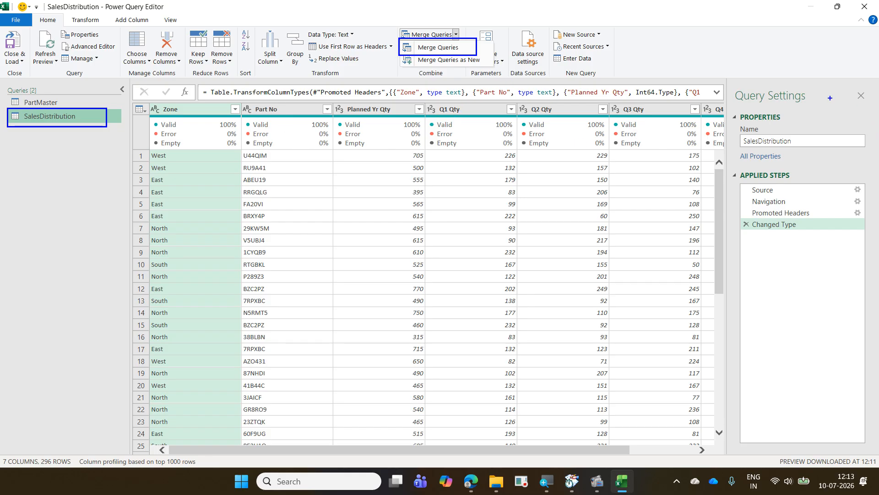
drag(732, 103, 798, 381)
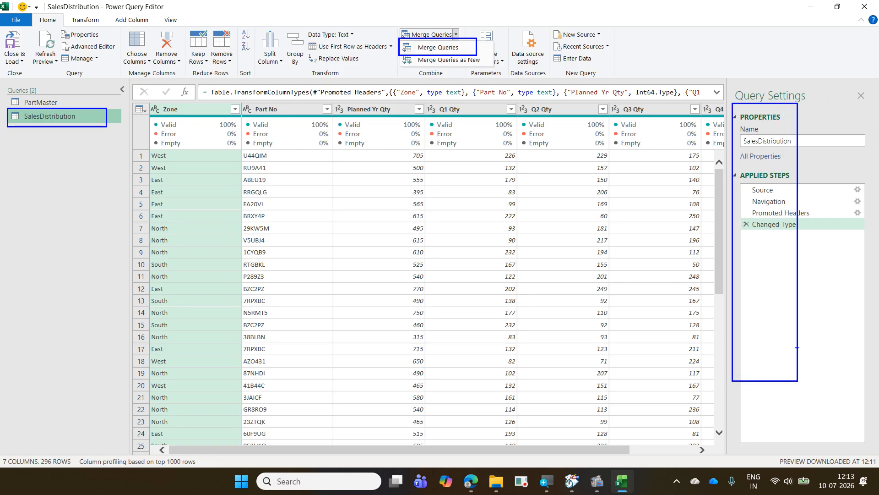
mouse_move(801, 107)
mouse_down()
mouse_move(834, 136)
mouse_move(858, 383)
mouse_up()
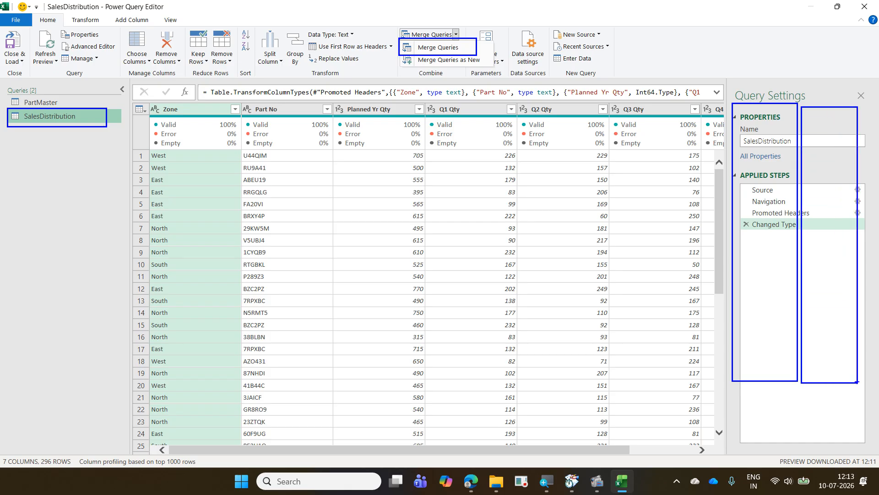
mouse_move(483, 40)
mouse_down()
mouse_move(489, 46)
mouse_move(507, 32)
mouse_up()
mouse_move(397, 52)
mouse_down()
mouse_move(428, 69)
mouse_move(487, 67)
mouse_up()
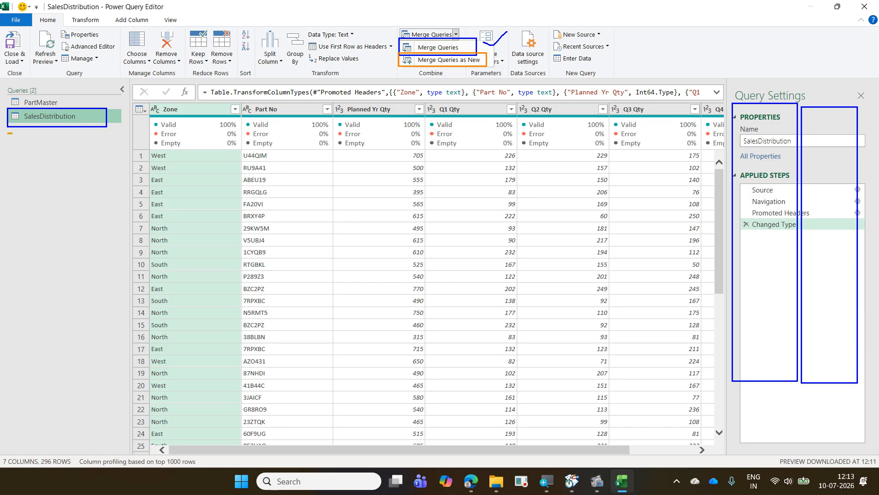
mouse_move(7, 132)
mouse_down()
mouse_move(95, 152)
mouse_move(132, 127)
mouse_up()
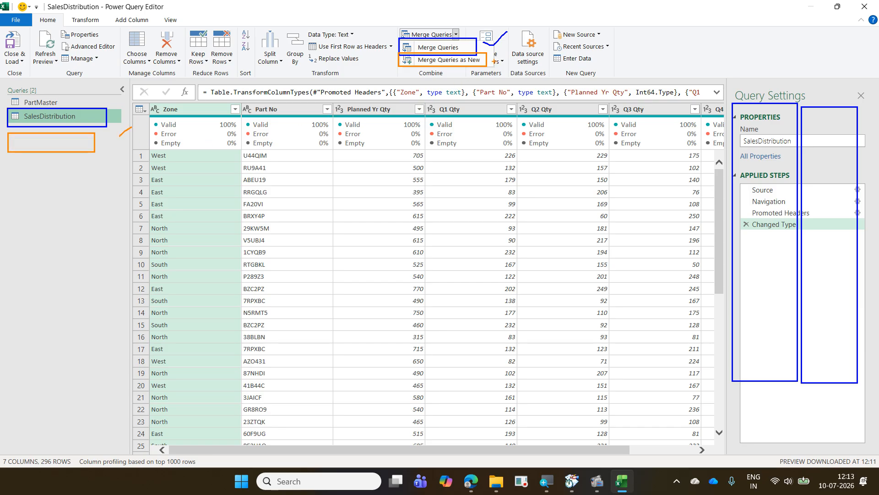
drag(494, 61, 513, 48)
key(Escape)
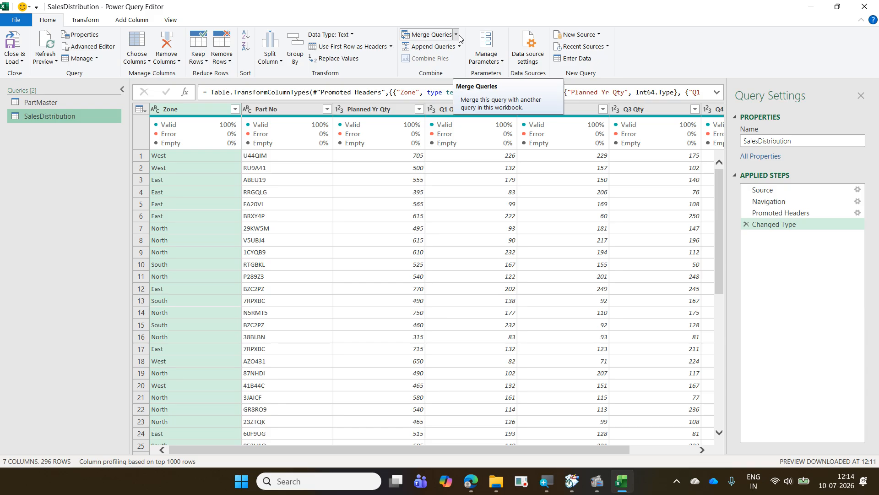
- Start merging the SalesDistribution query in place, with PartMaster as the second table
click(456, 34)
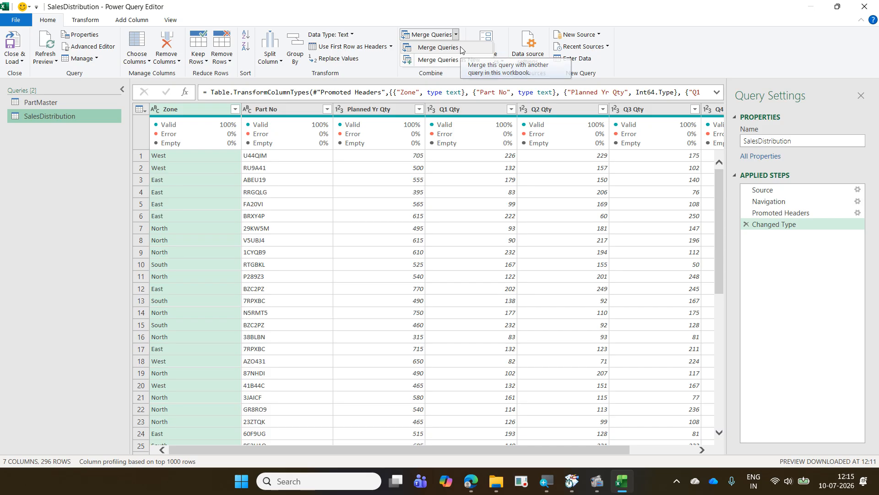
click(437, 47)
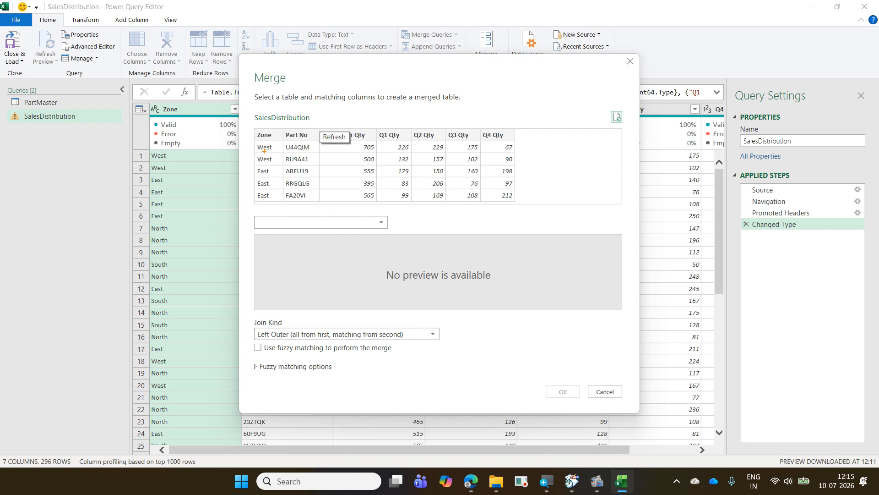
drag(246, 109, 326, 126)
mouse_move(246, 211)
mouse_down()
mouse_move(341, 234)
mouse_move(393, 234)
mouse_up()
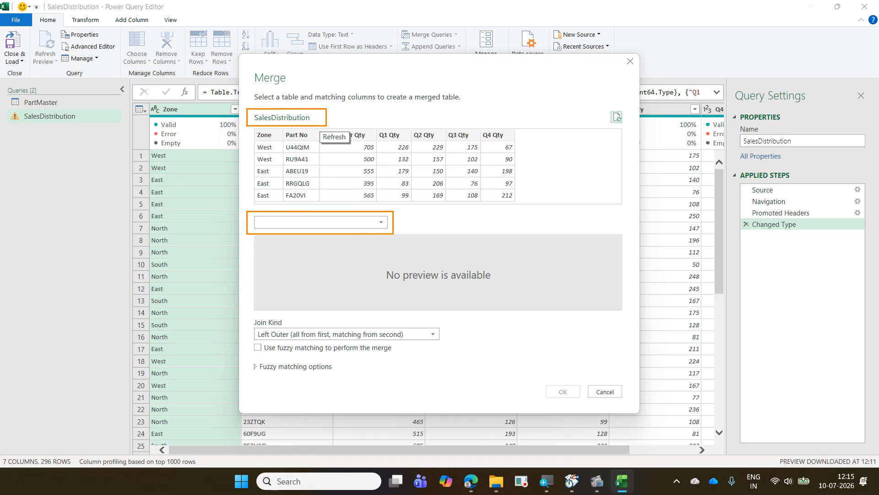
mouse_move(316, 238)
mouse_down()
mouse_move(341, 241)
mouse_move(270, 195)
mouse_move(305, 242)
mouse_up()
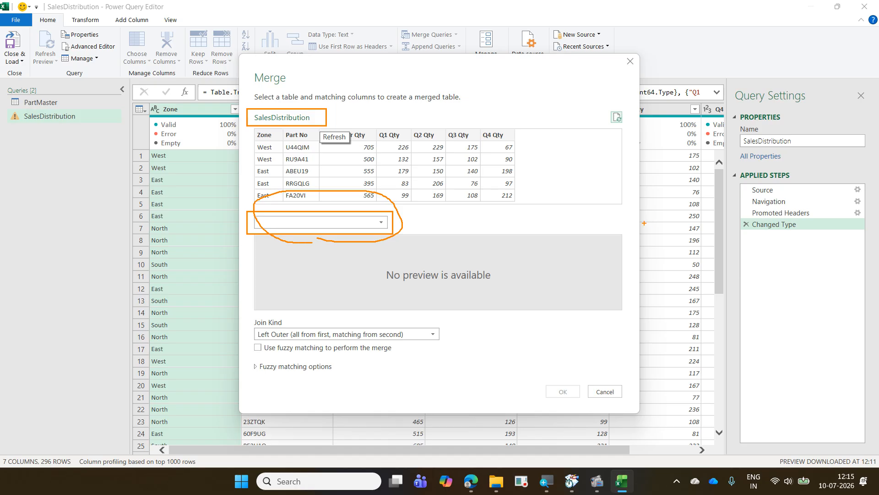
key(Escape)
click(374, 216)
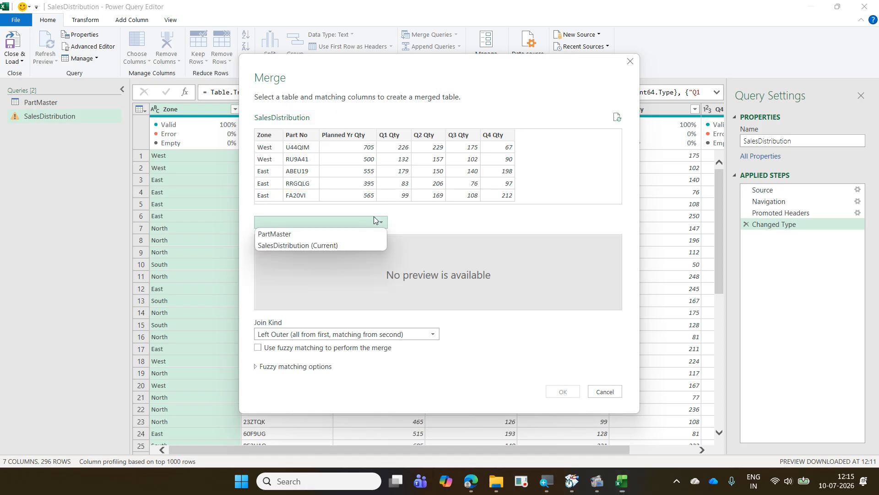
click(360, 233)
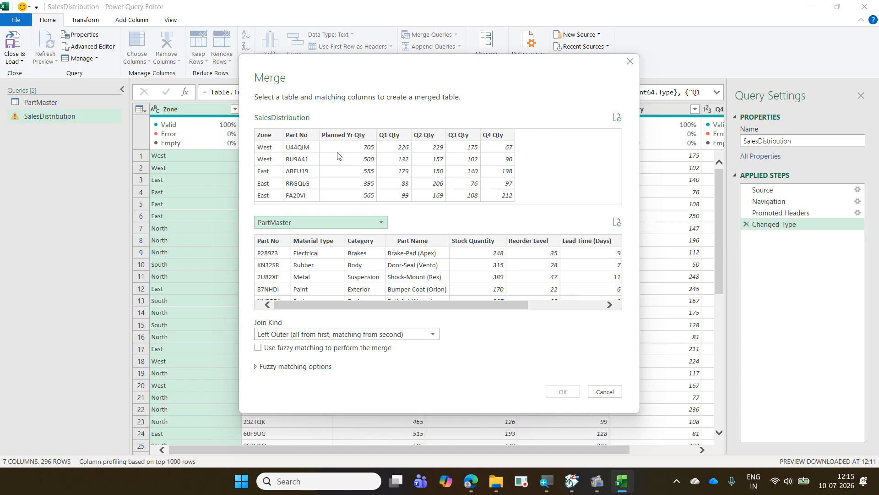
- Match both tables on their Part No columns using the Left Outer (all from first, matching from second) join kind
click(311, 136)
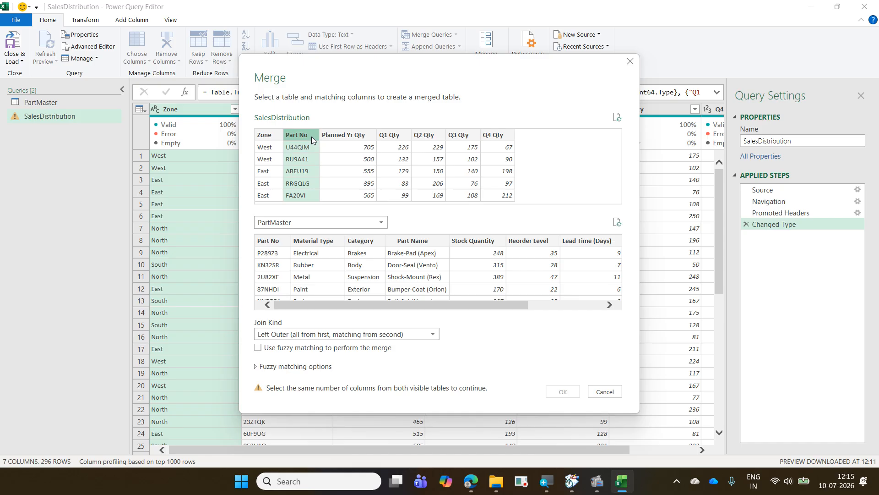
click(259, 261)
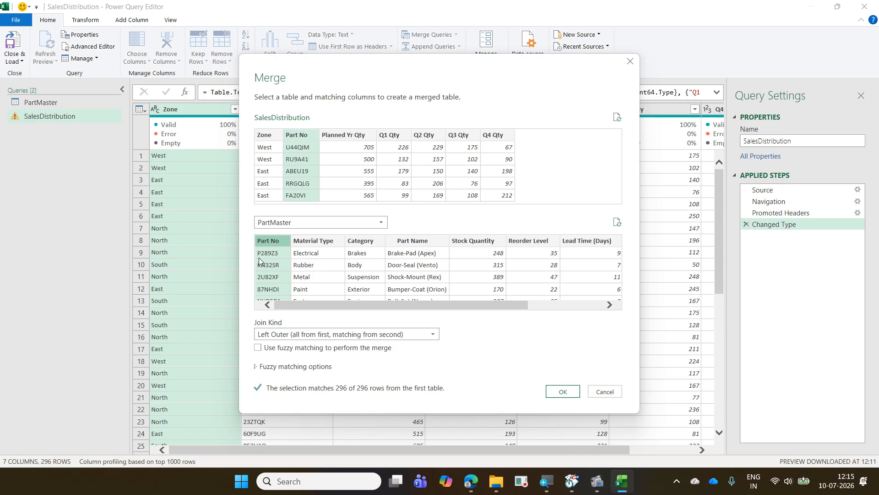
click(434, 242)
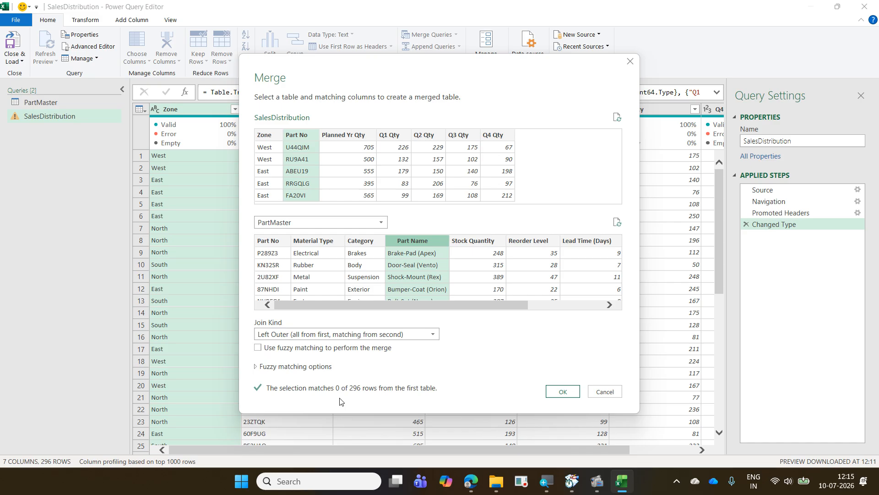
click(270, 264)
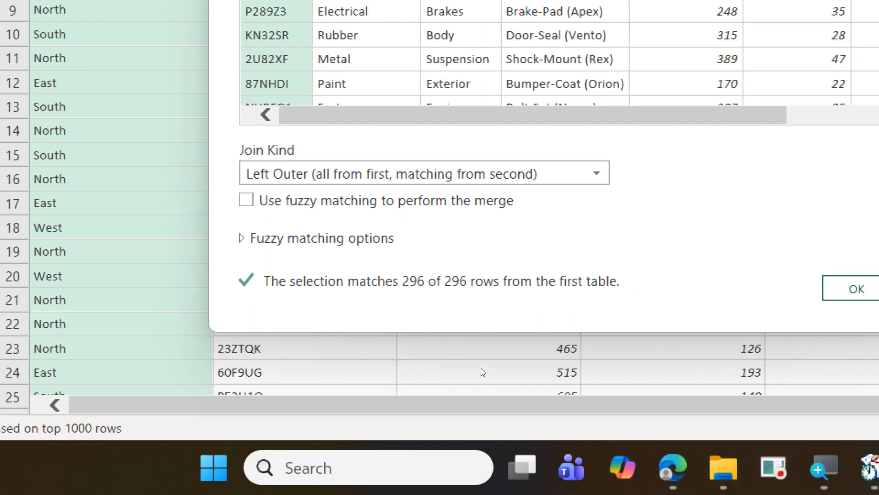
click(420, 175)
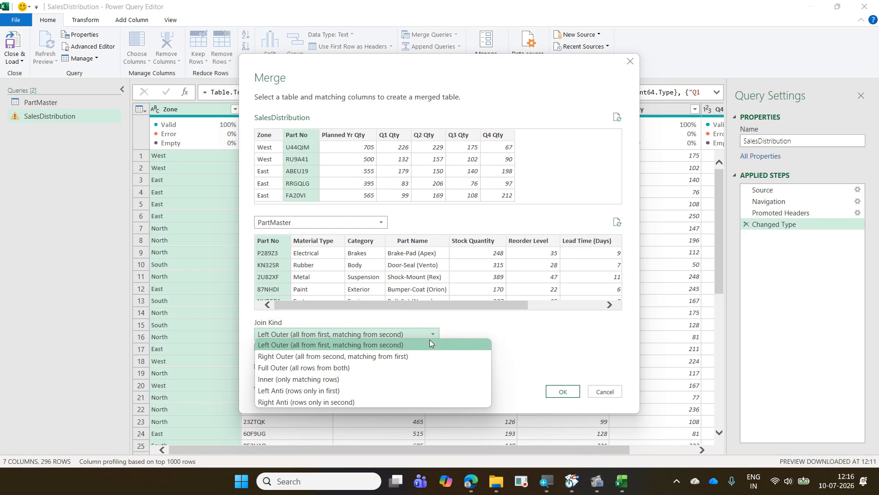
click(430, 343)
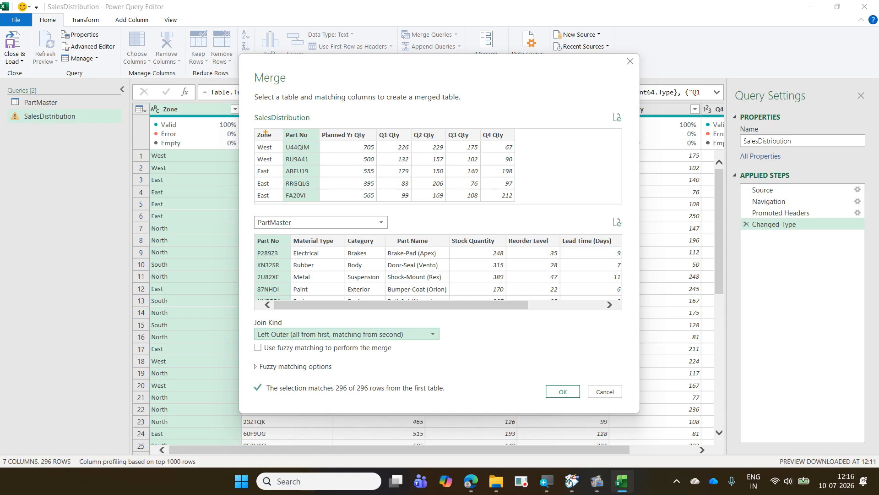
mouse_move(240, 127)
mouse_down()
mouse_move(432, 193)
mouse_move(541, 213)
mouse_up()
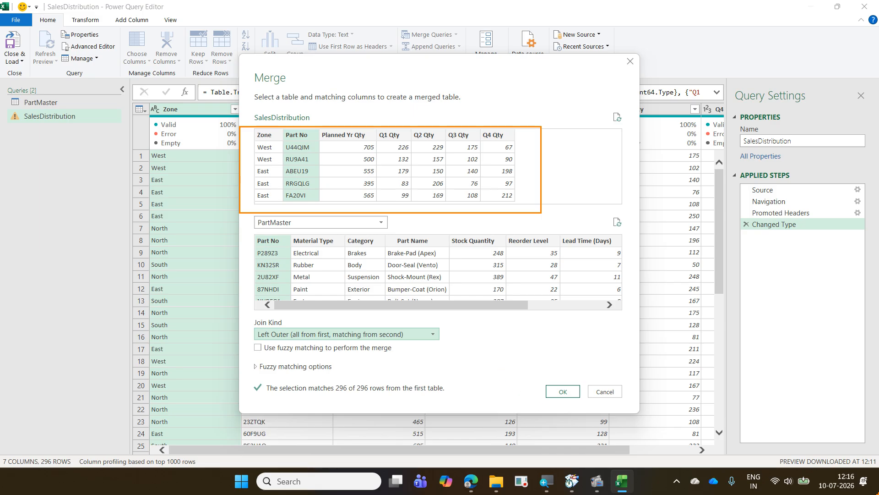
drag(591, 494, 656, 452)
drag(617, 487, 668, 455)
drag(605, 426, 610, 463)
key(Escape)
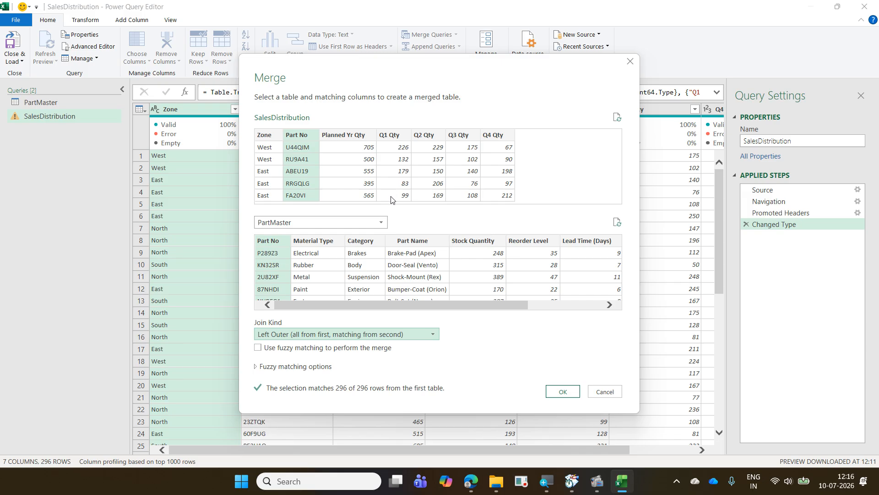
key(ctrl+2)
mouse_move(251, 125)
mouse_down()
mouse_move(442, 202)
mouse_move(537, 213)
mouse_up()
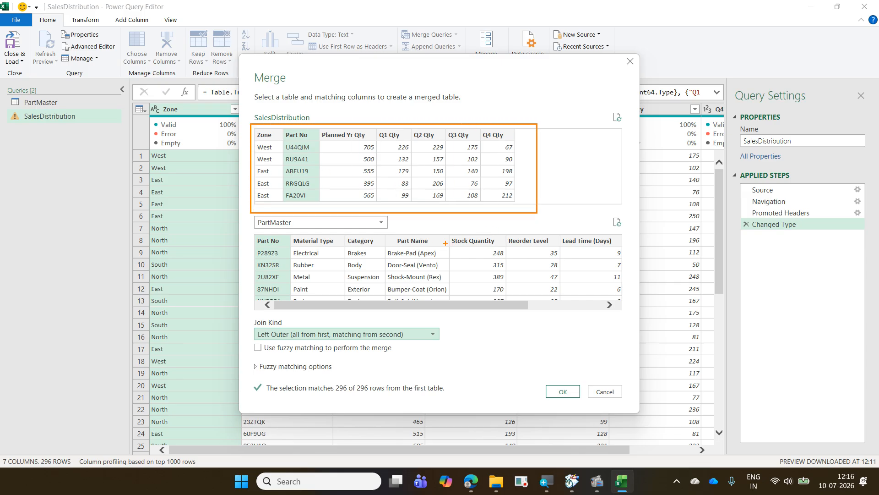
mouse_move(430, 242)
mouse_down()
mouse_move(492, 232)
mouse_move(553, 154)
mouse_move(548, 139)
mouse_up()
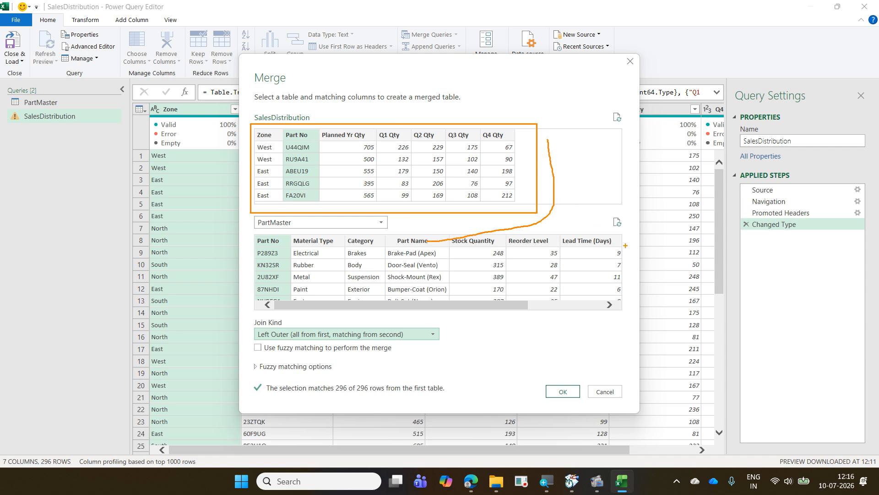
drag(625, 246, 561, 131)
drag(361, 133, 380, 104)
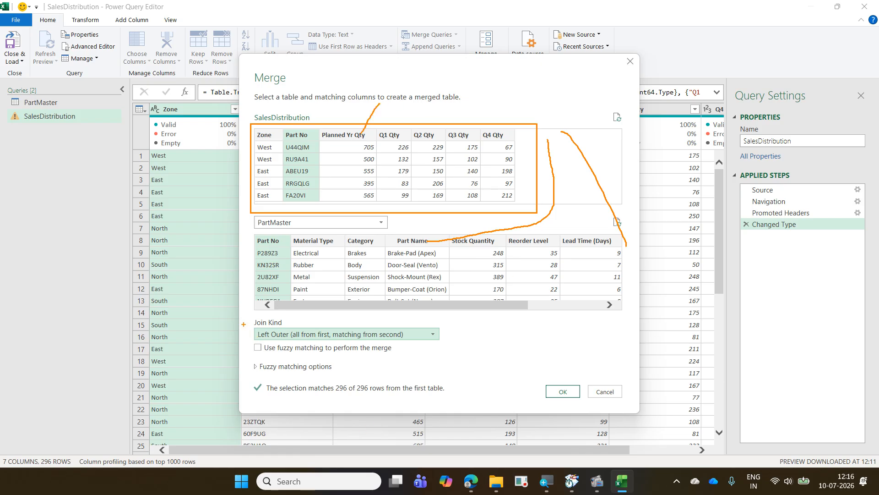
mouse_move(255, 321)
mouse_down()
mouse_move(263, 334)
mouse_move(443, 344)
mouse_up()
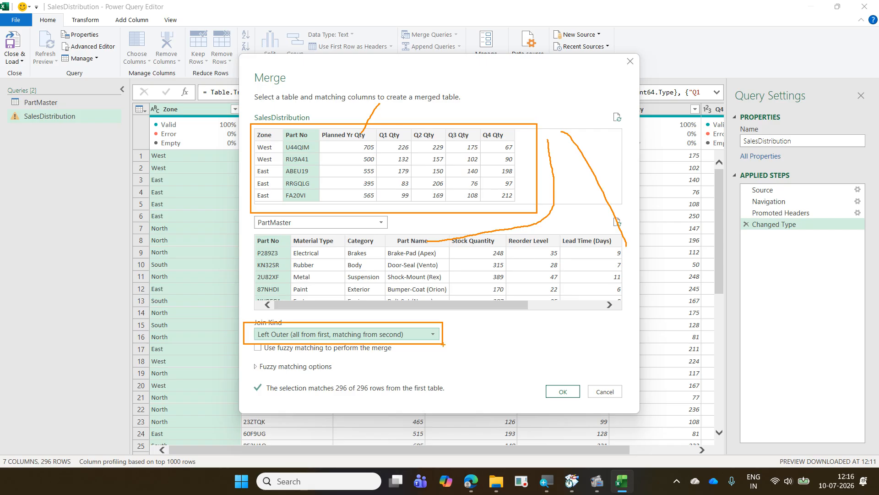
drag(399, 348, 426, 343)
key(Escape)
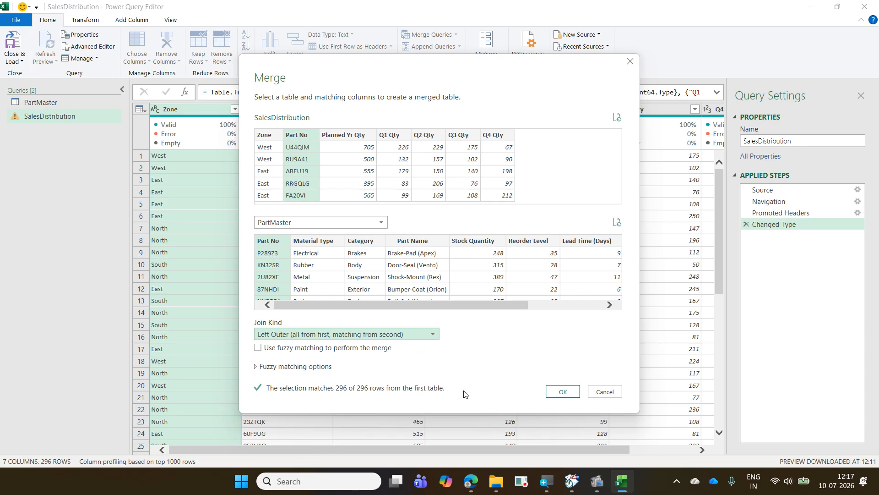
- Apply the merge so PartMaster is added to SalesDistribution as a nested table column
click(553, 399)
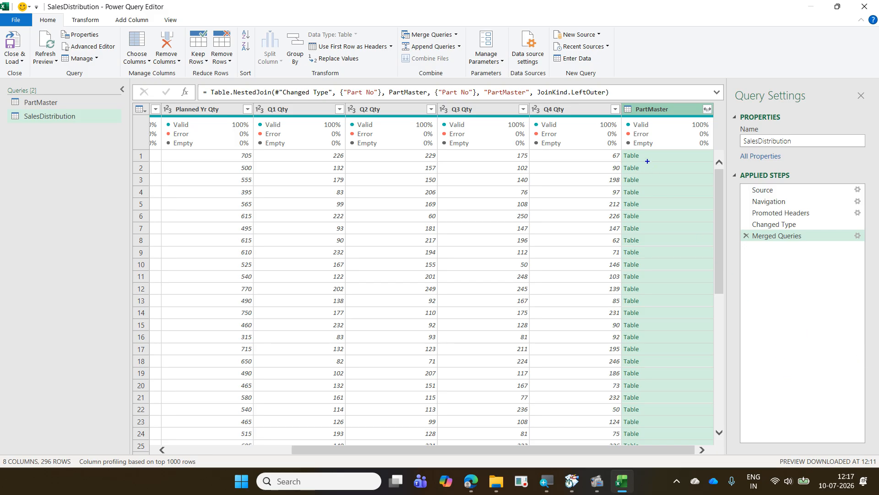
mouse_move(616, 101)
mouse_down()
mouse_move(695, 225)
mouse_move(708, 447)
mouse_up()
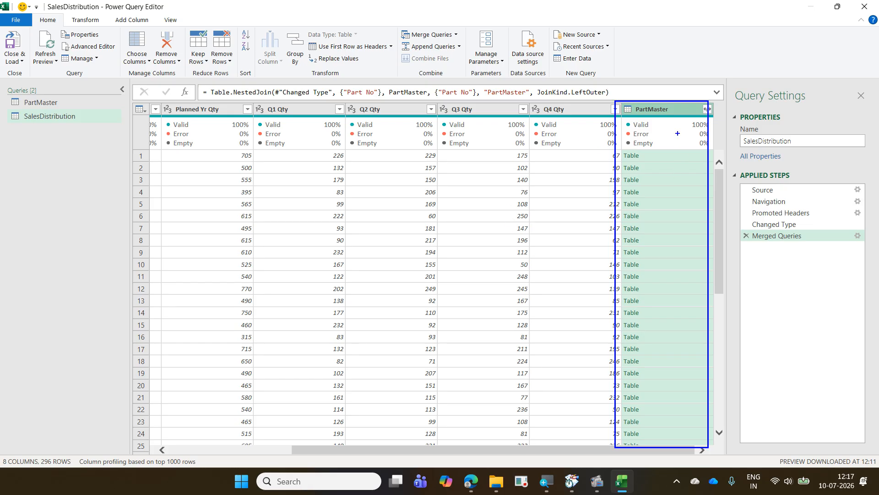
drag(649, 155, 653, 431)
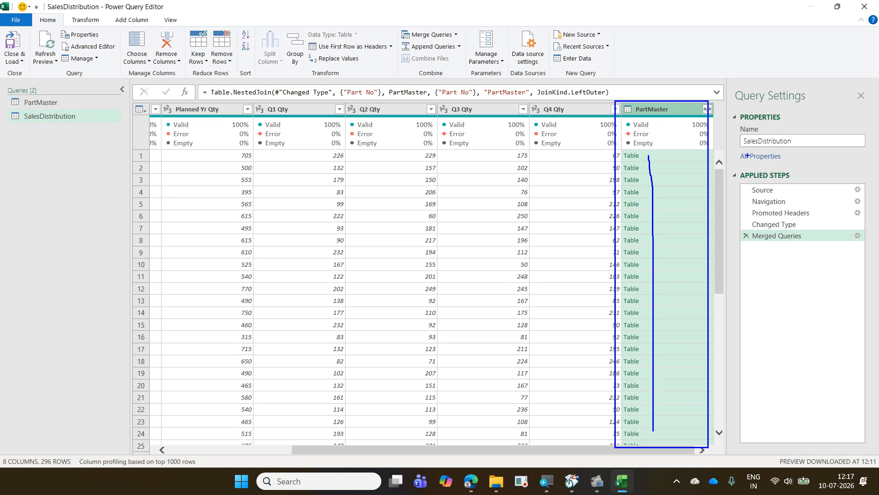
mouse_move(699, 113)
mouse_down()
mouse_move(722, 111)
mouse_move(706, 96)
mouse_move(700, 114)
mouse_up()
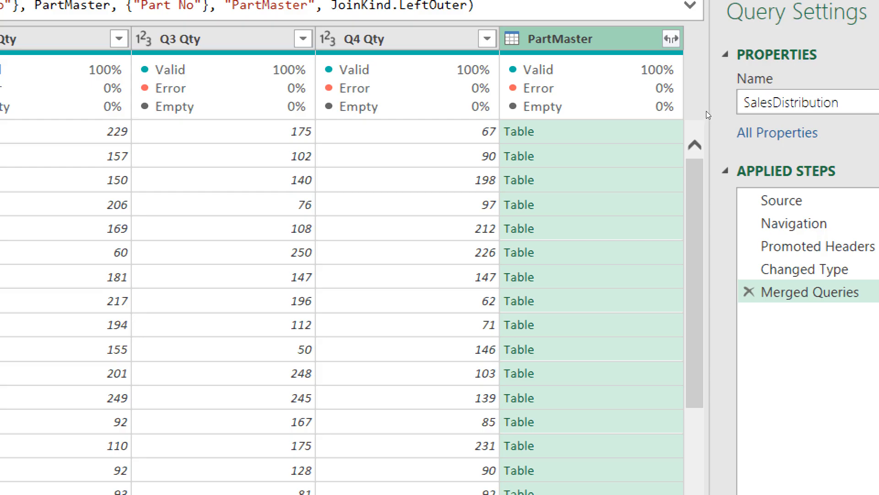
- Start expanding the nested PartMaster column with only Part Name and Rate selected
click(671, 39)
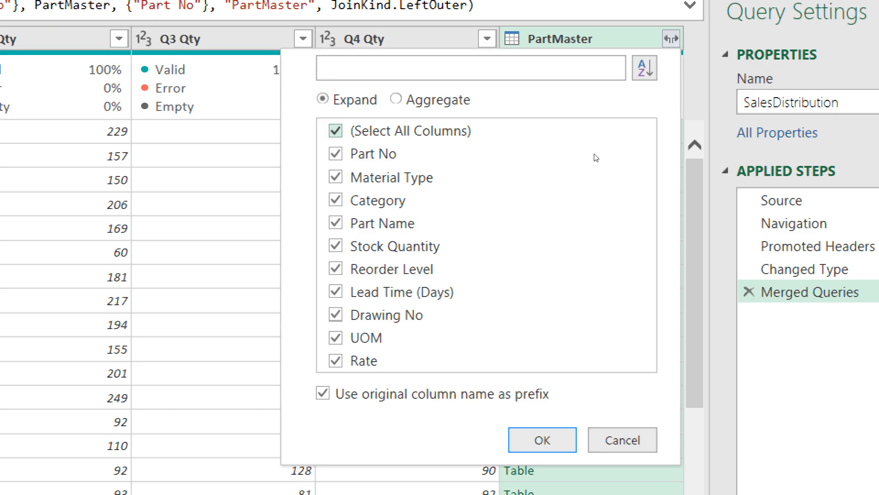
click(336, 131)
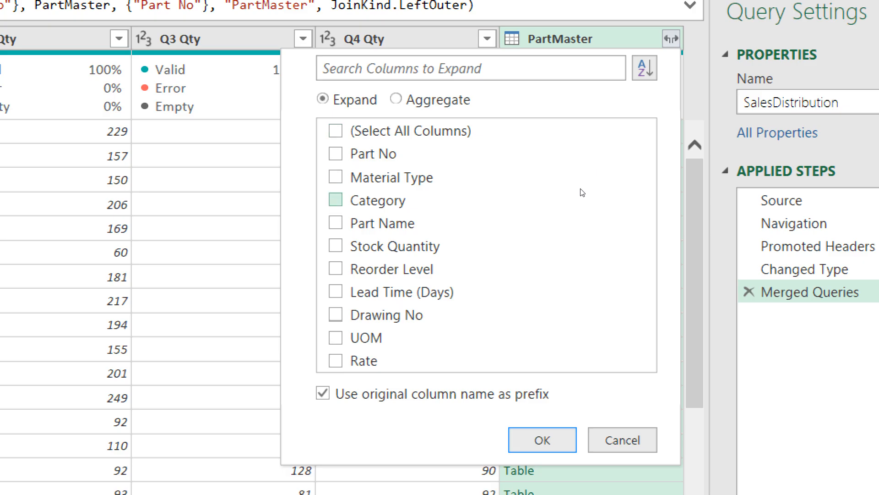
click(573, 203)
click(335, 360)
click(562, 195)
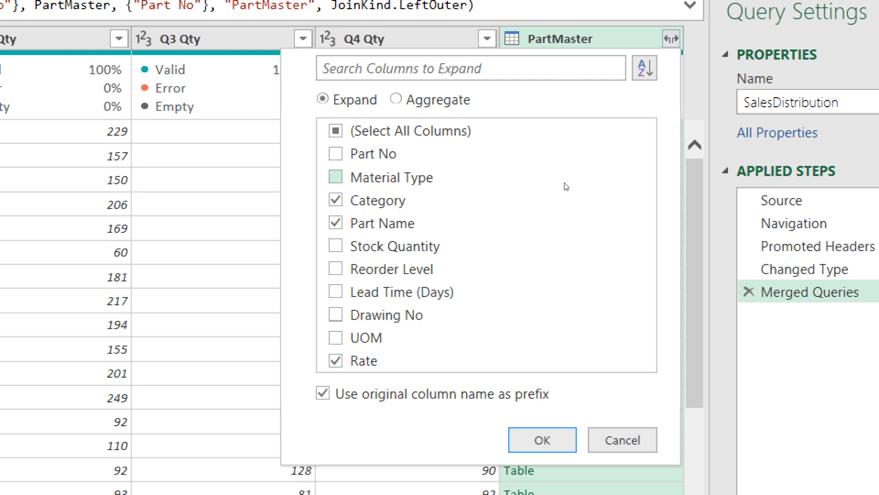
click(567, 184)
click(565, 193)
click(565, 177)
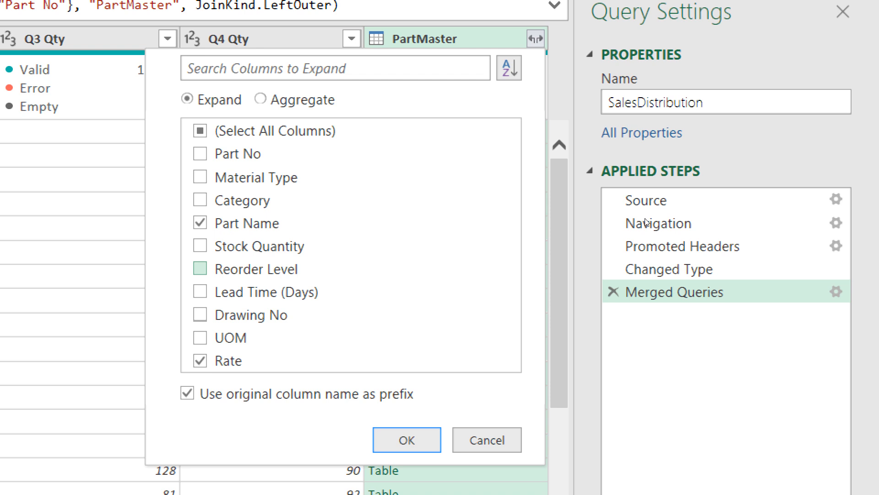
- Apply the PartMaster expansion with the original column name kept as prefix
click(188, 393)
click(187, 393)
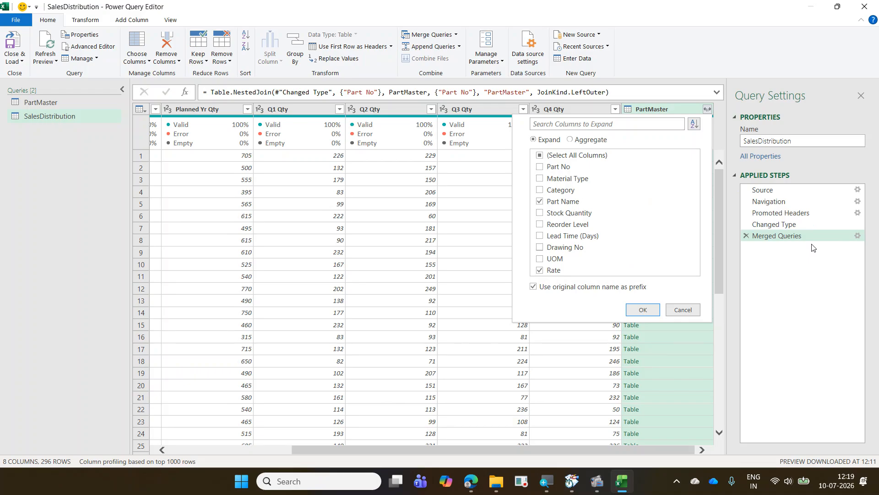
click(643, 310)
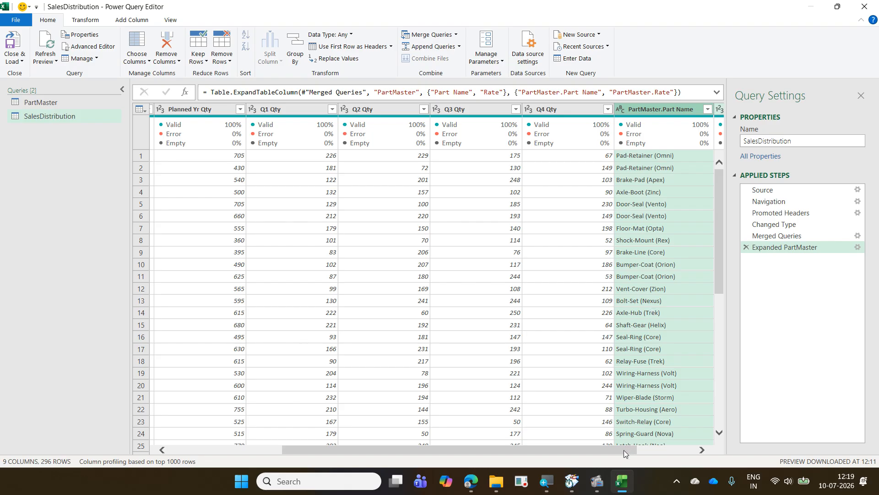
- Edit the Expanded PartMaster step and clear its default column name prefix
drag(624, 450, 739, 457)
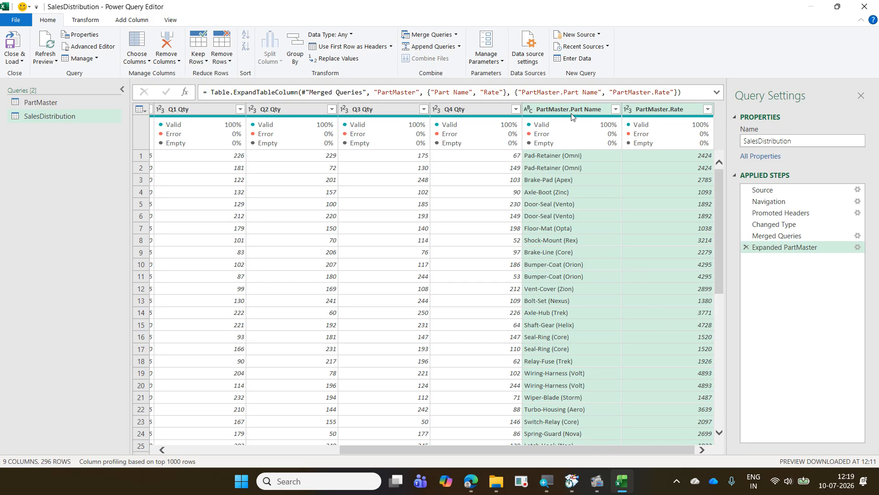
mouse_move(682, 119)
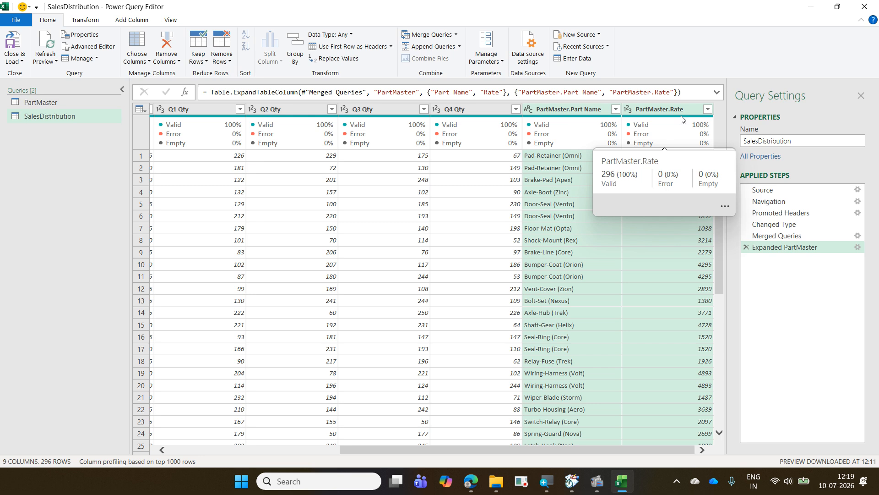
mouse_move(589, 118)
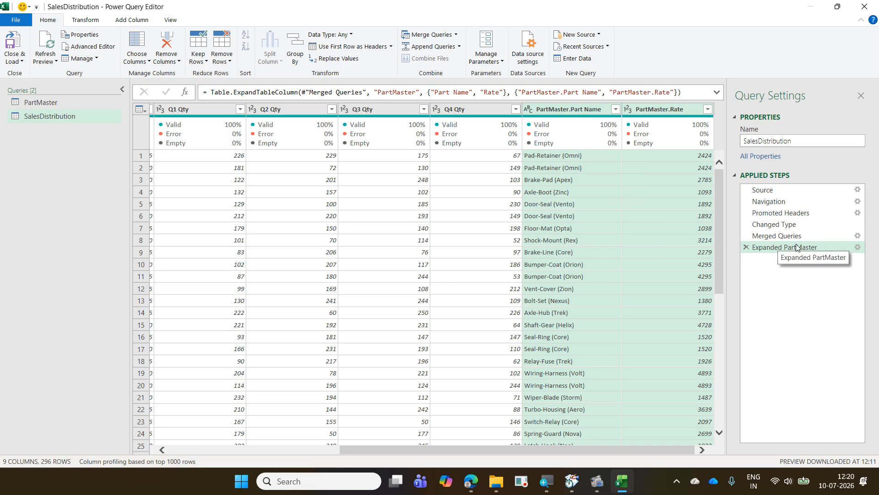
click(858, 248)
drag(412, 373, 345, 373)
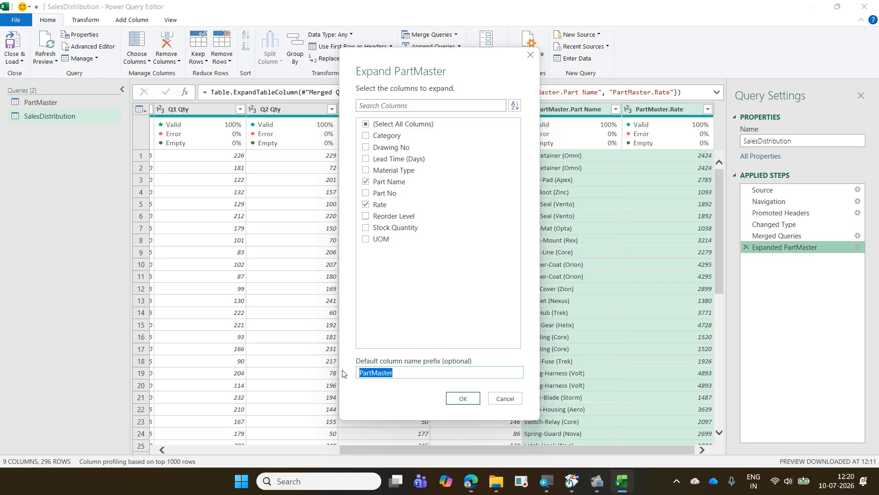
key(BackSpace)
click(465, 402)
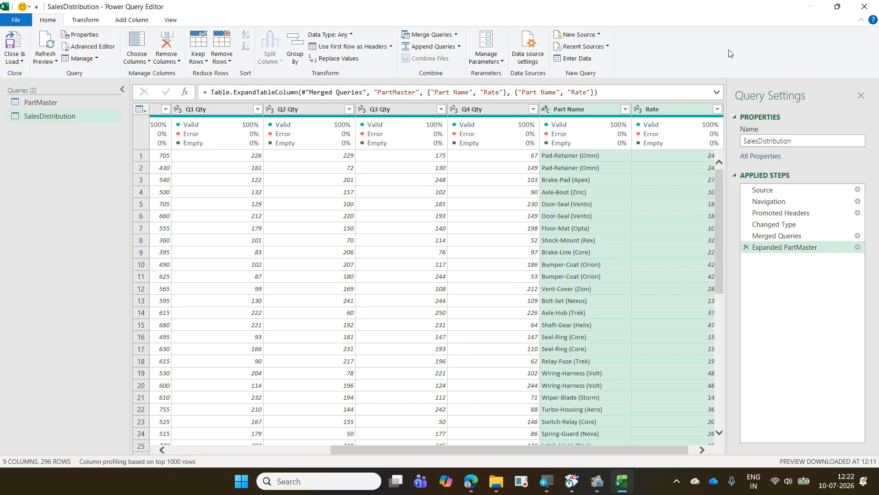
- Move the Part Name column to directly after Part No, before Planned Yr Qty
click(570, 110)
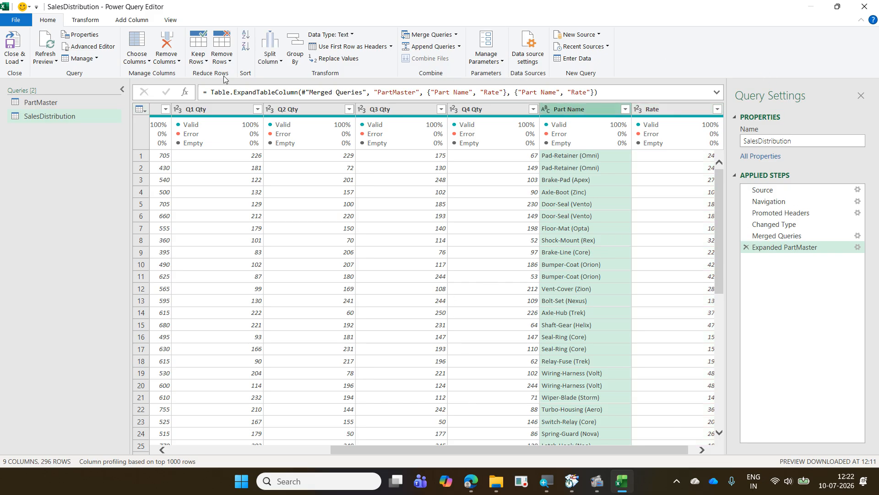
mouse_move(219, 124)
scroll(484, 446, left, 1)
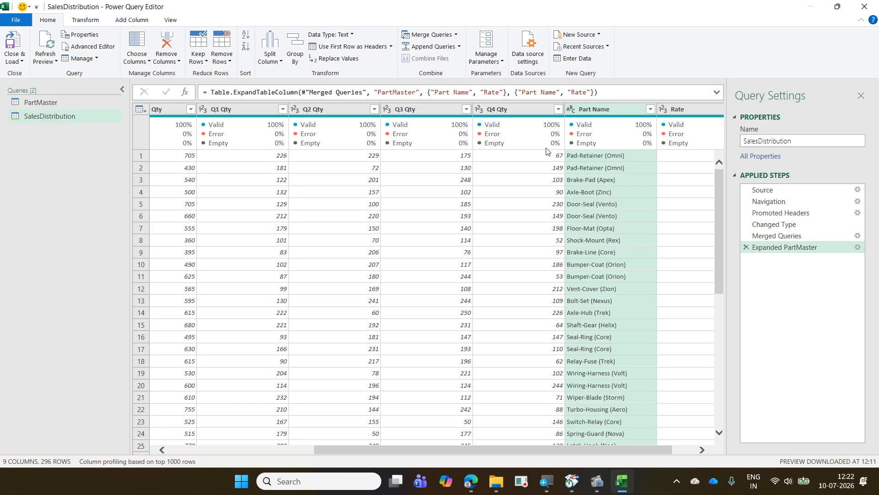
drag(591, 110, 358, 138)
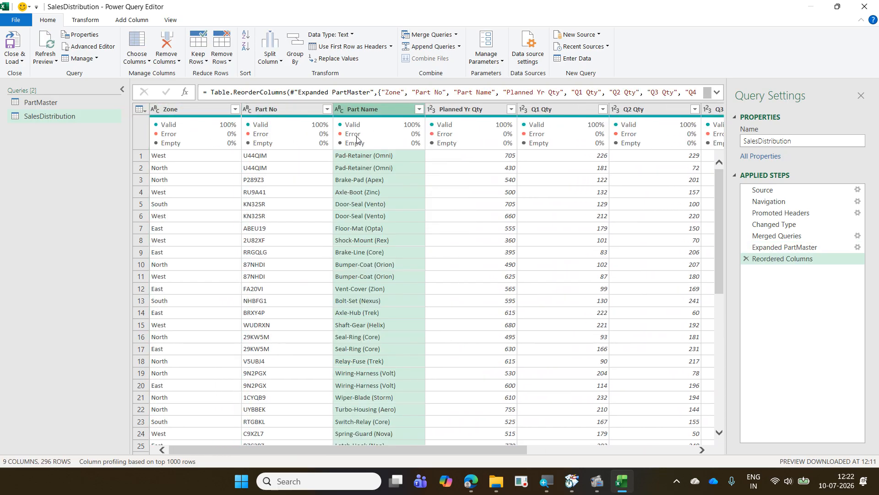
mouse_move(356, 138)
- View the Move options for the Part Name column, then review the remaining columns through Rate
right_click(367, 111)
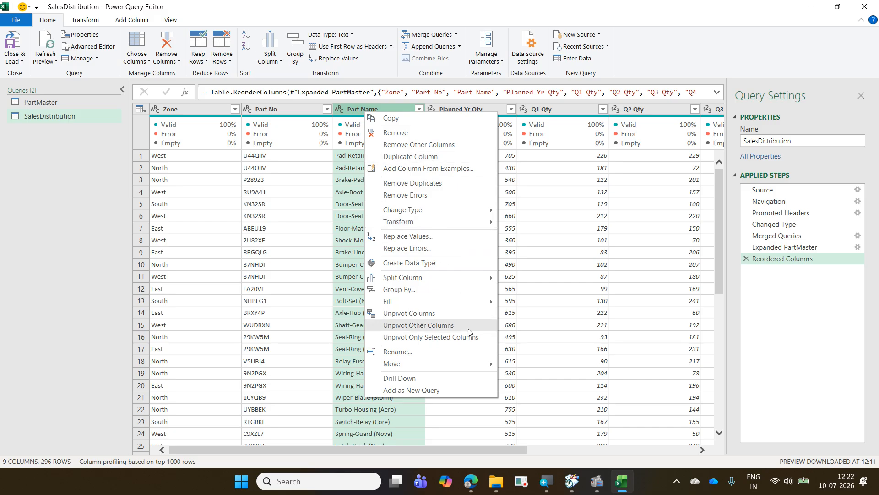
mouse_move(473, 362)
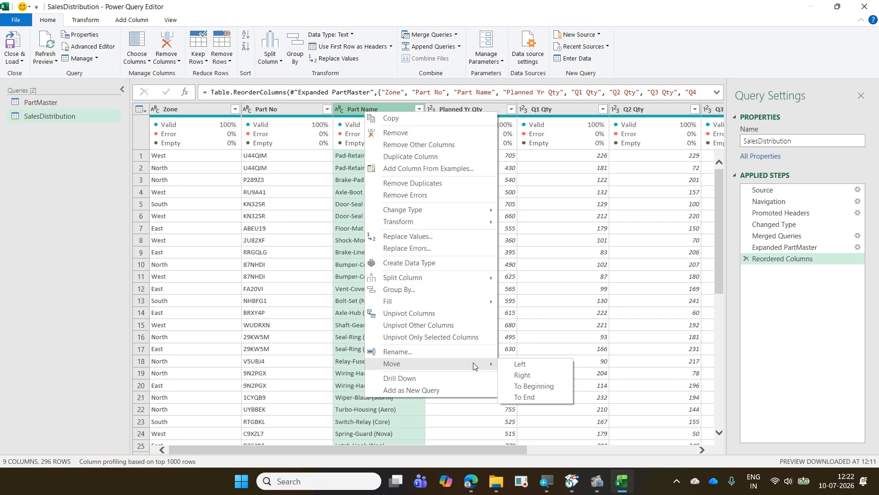
click(682, 70)
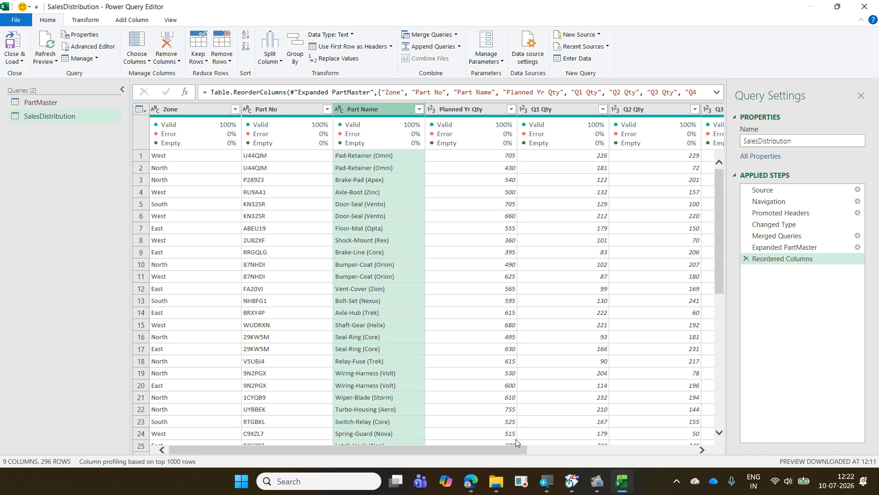
drag(514, 446, 757, 455)
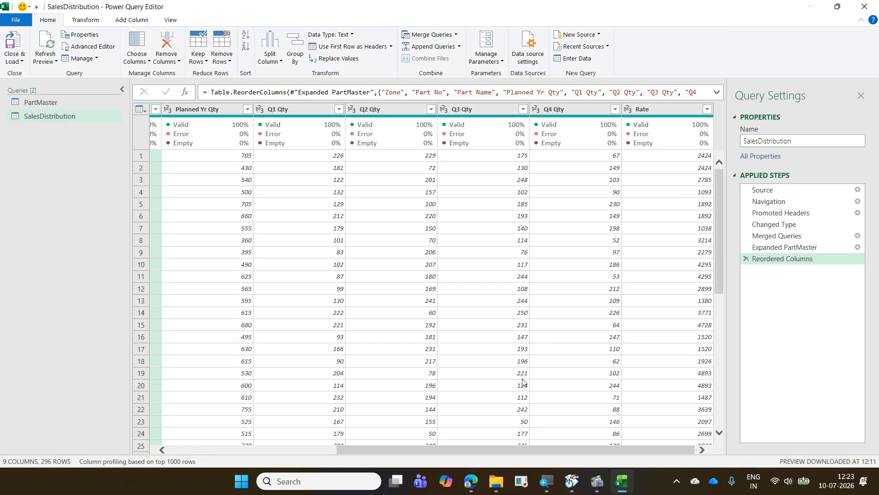
- Look through the exercise files in the 2026-07-09 Daimler ExcelExercise folder in File Explorer and return to the query editor
click(498, 487)
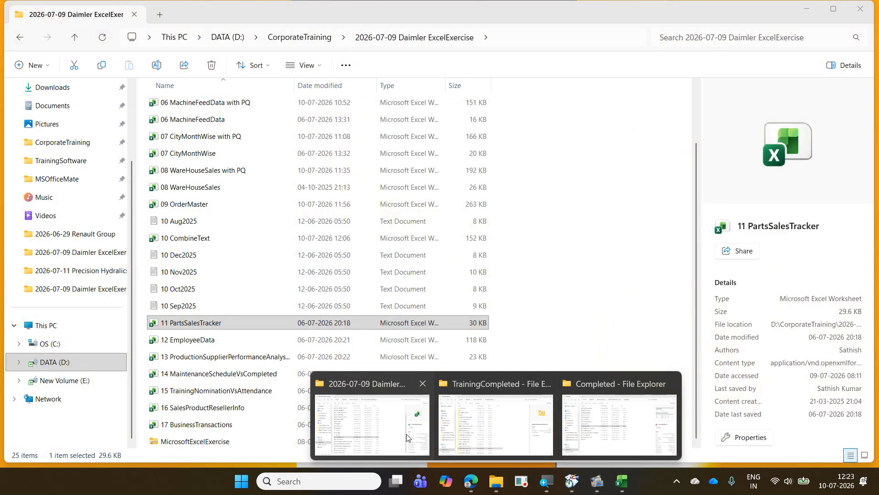
click(406, 433)
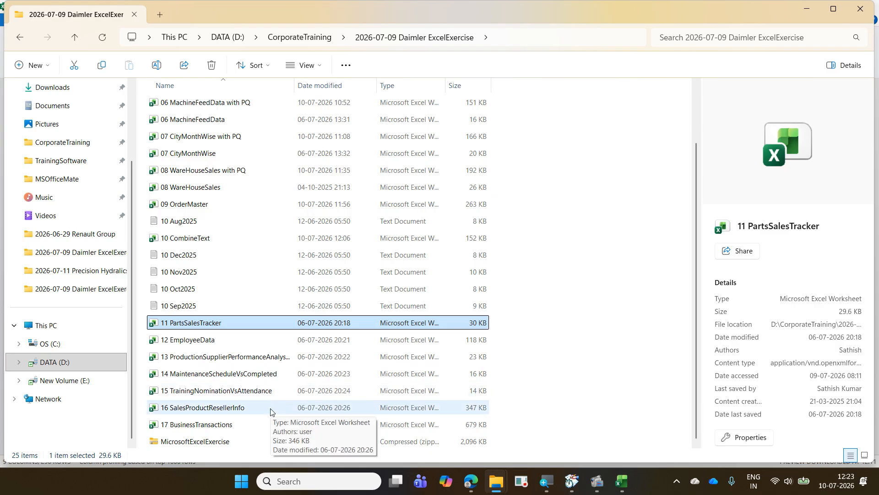
click(806, 9)
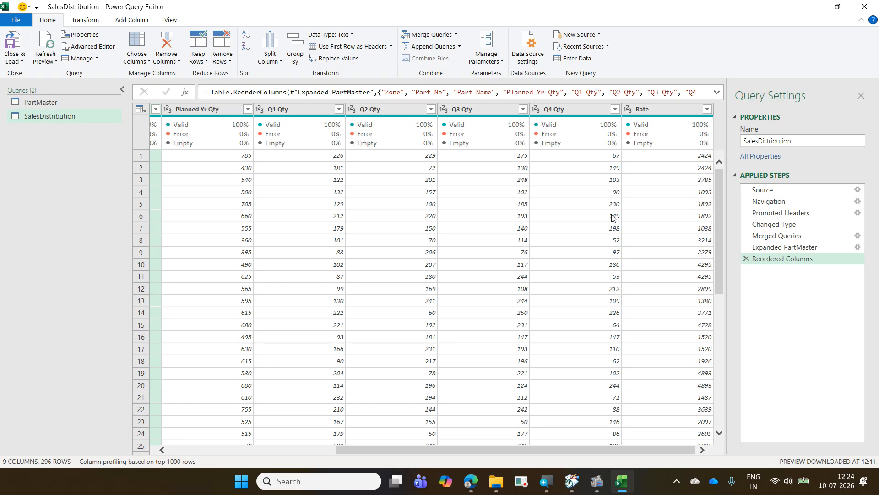
mouse_move(596, 482)
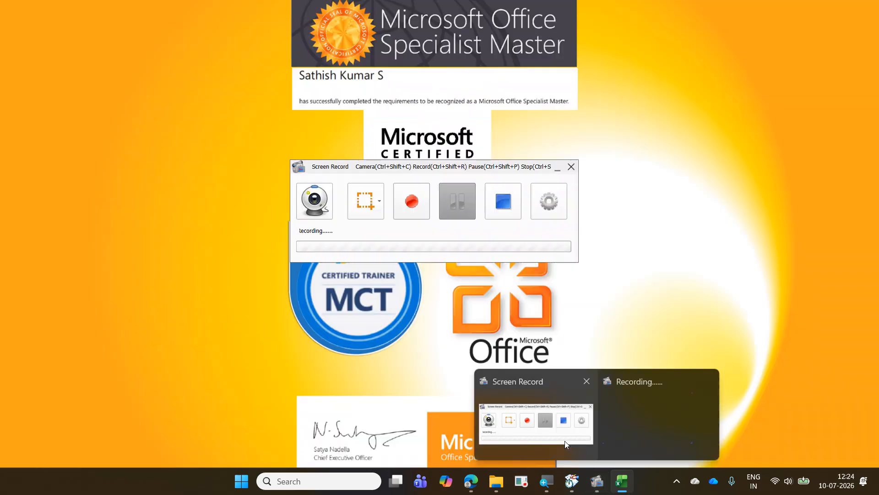